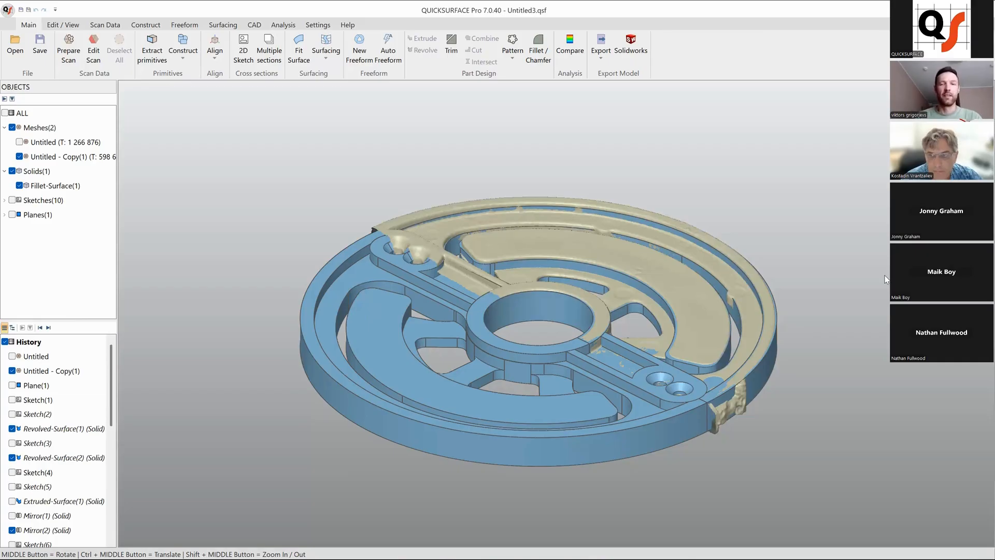
- Show only the full original scan mesh, hiding its copy and the solid, and examine its rim and front face
left_click(19, 156)
left_click(19, 142)
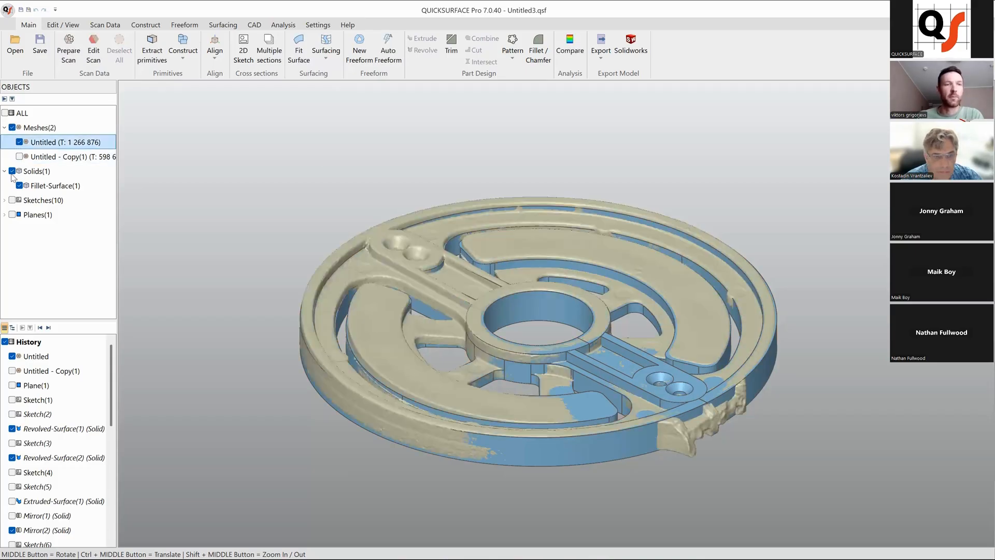
left_click(12, 171)
middle_click_drag(551, 280, 544, 380)
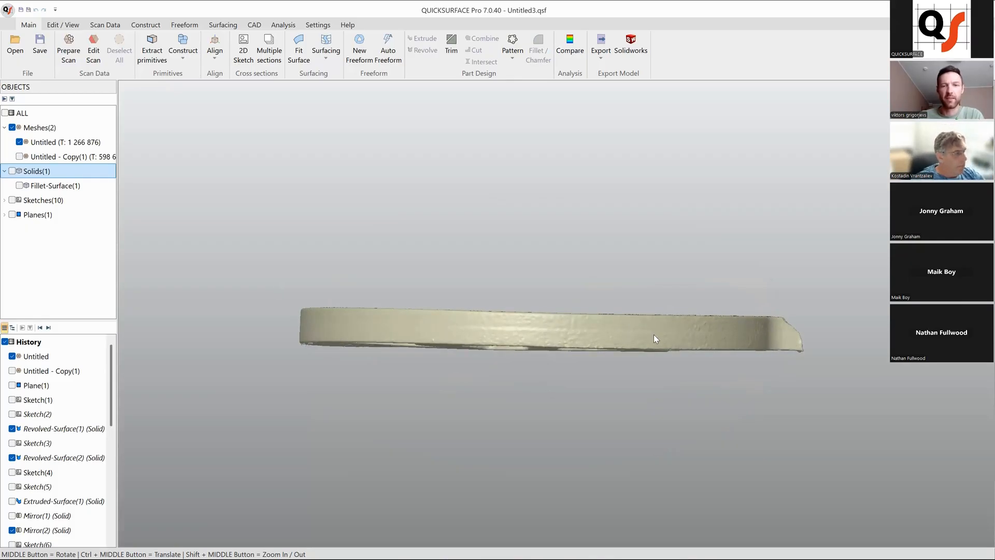
mouse_move(610, 331)
middle_mouse_down()
mouse_move(601, 346)
mouse_move(577, 340)
mouse_move(657, 345)
mouse_move(595, 325)
mouse_move(689, 322)
mouse_move(387, 373)
mouse_move(562, 398)
mouse_move(376, 371)
mouse_move(518, 345)
mouse_move(494, 265)
mouse_move(550, 369)
mouse_move(564, 265)
mouse_move(586, 380)
mouse_move(539, 378)
mouse_move(538, 281)
mouse_move(585, 317)
mouse_move(567, 348)
mouse_move(553, 333)
mouse_move(547, 371)
mouse_move(638, 355)
mouse_move(476, 393)
mouse_move(528, 387)
mouse_move(548, 268)
mouse_move(515, 265)
mouse_move(502, 315)
mouse_move(506, 283)
mouse_move(511, 329)
middle_mouse_up()
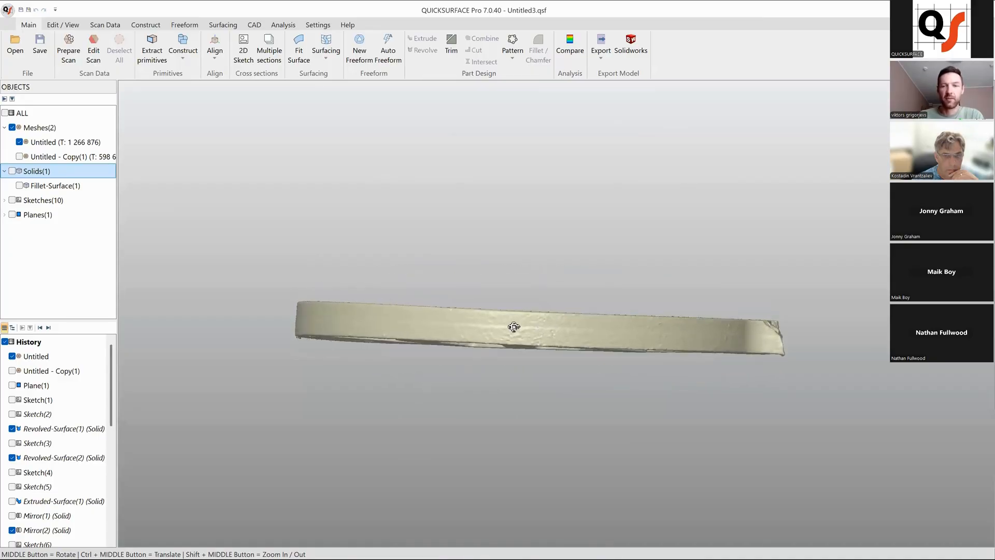
key("alt")
middle_click_drag(491, 402, 496, 401)
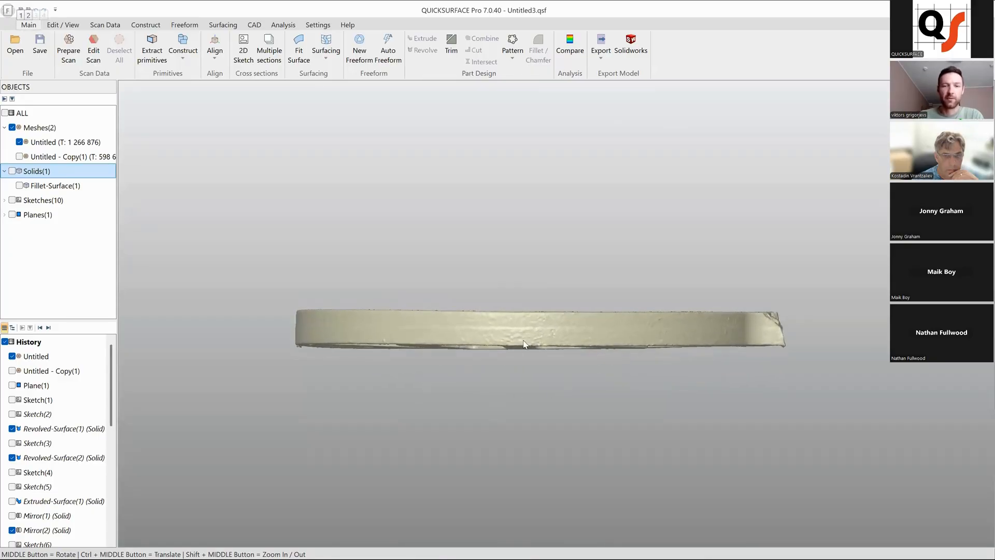
middle_click_drag(564, 325, 523, 329)
scroll(533, 327, "up", 3)
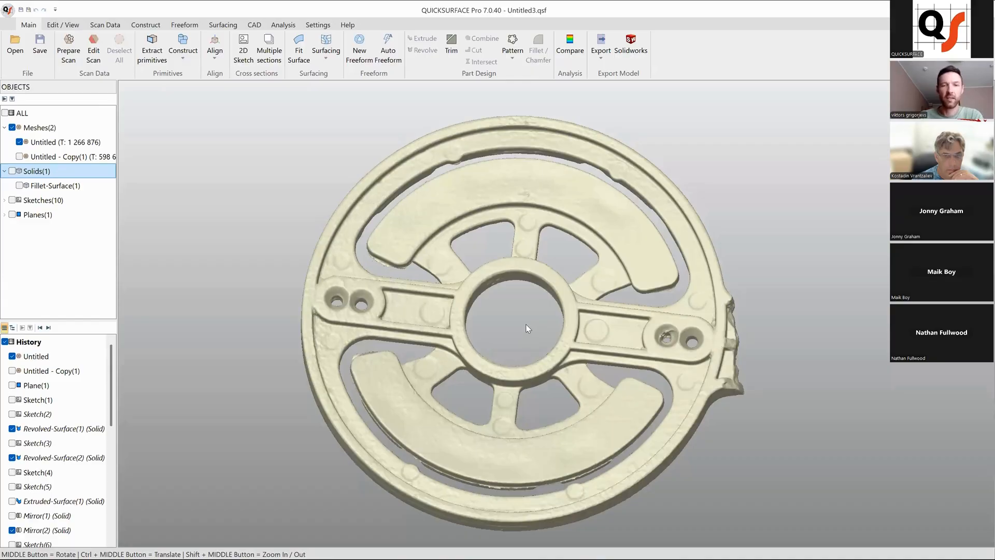
middle_click_drag(504, 323, 499, 321)
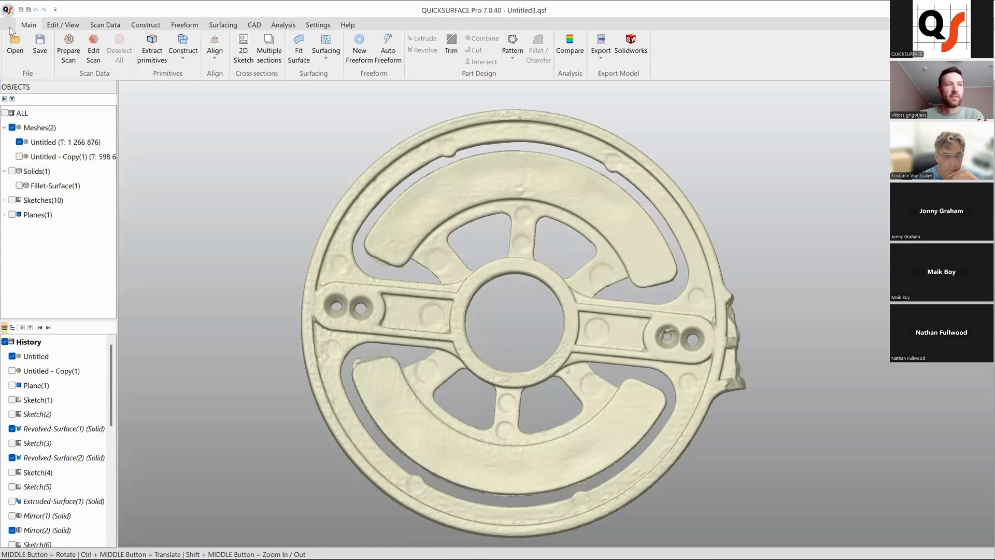
- Load the recent scan file Untitled into a new project with millimetres as the model units
left_click(8, 10)
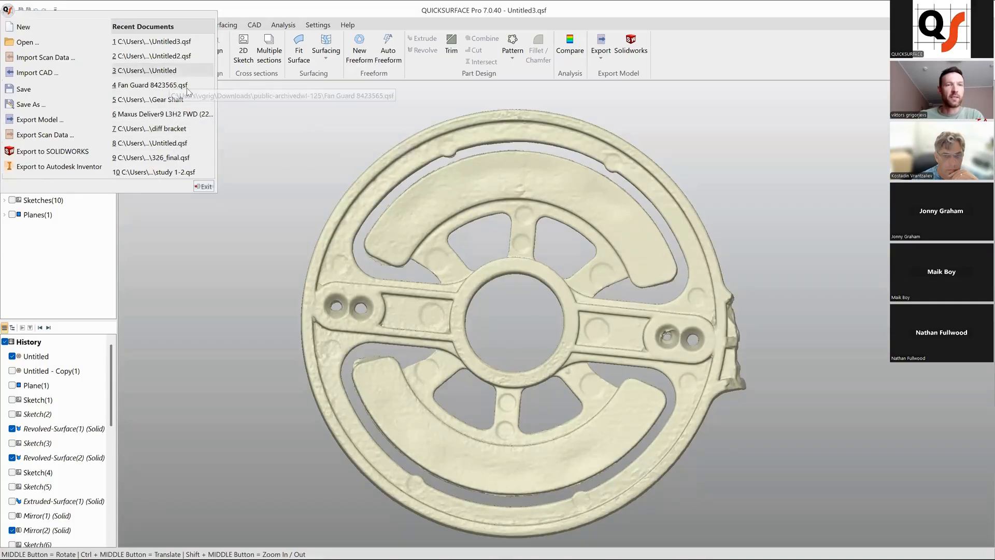
left_click(171, 70)
left_click(499, 311)
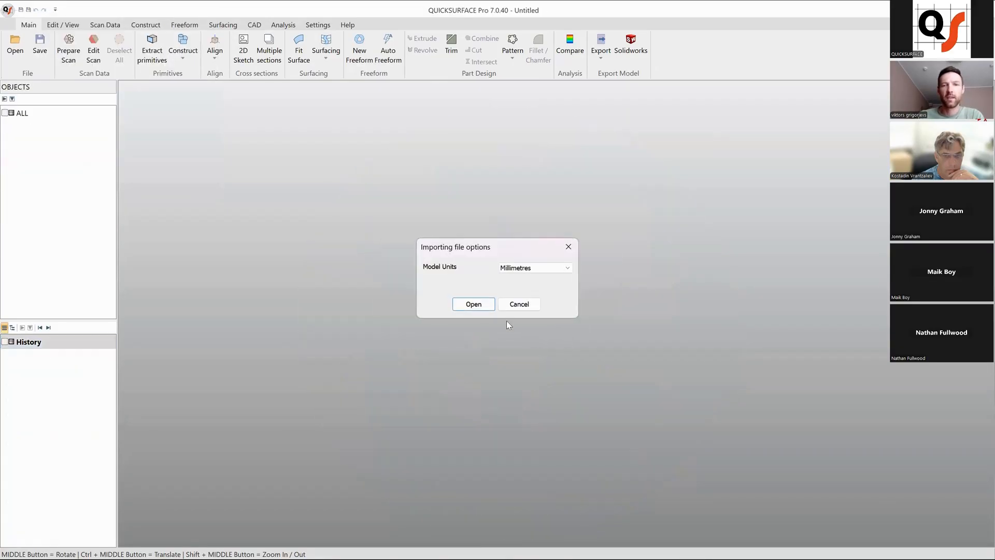
left_click(472, 304)
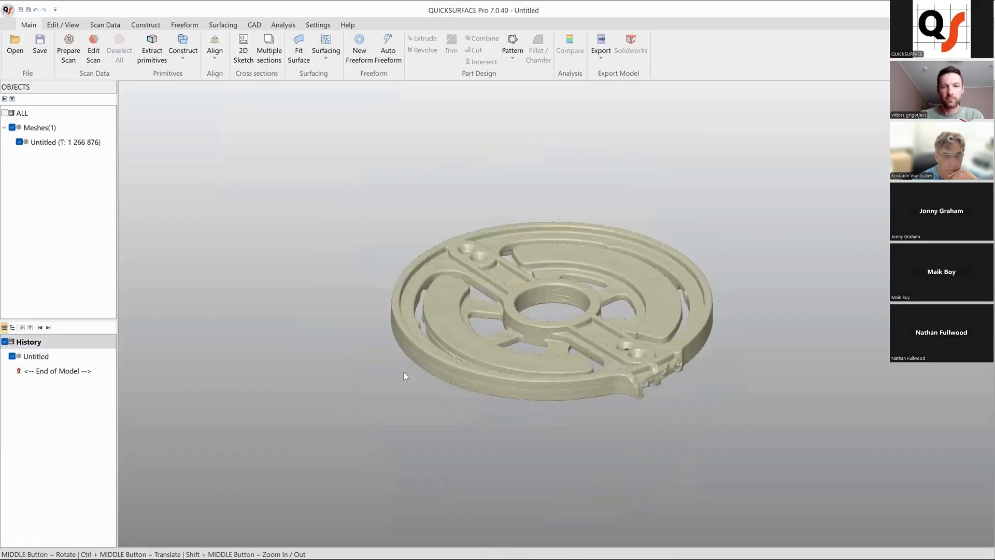
- Examine the loaded scan's outer rim, front face, central hub and the damaged edge beside the two holes
middle_click_drag(406, 459, 526, 327)
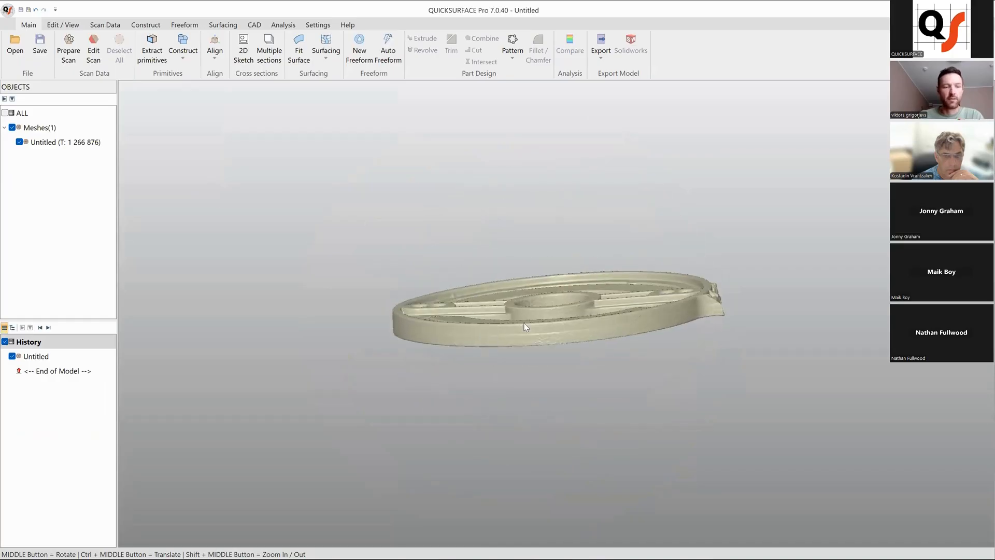
middle_click_drag(660, 295, 686, 351)
scroll(682, 349, "up", 5)
scroll(567, 333, "down", 4)
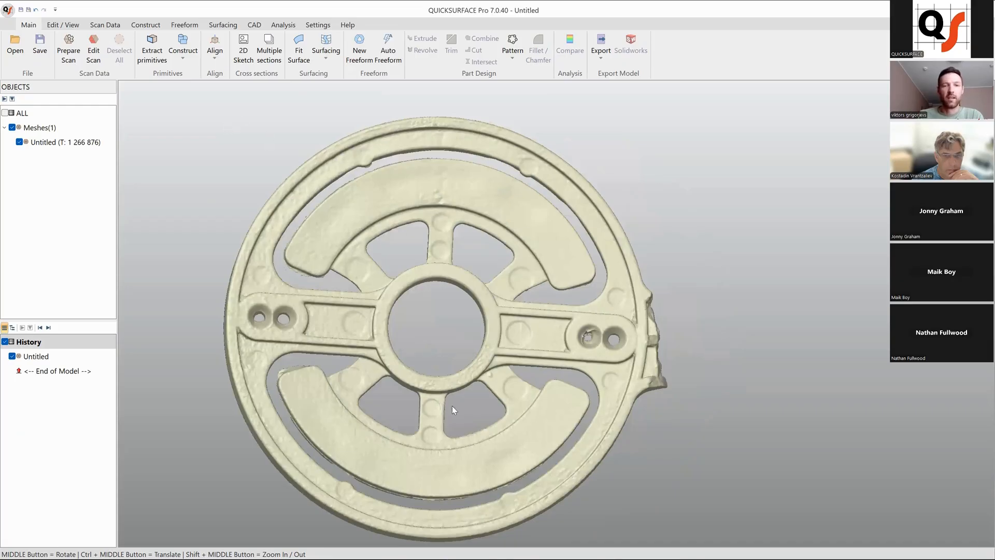
middle_click_drag(452, 405, 419, 333)
middle_click_drag(519, 334, 384, 269)
scroll(498, 346, "up", 5)
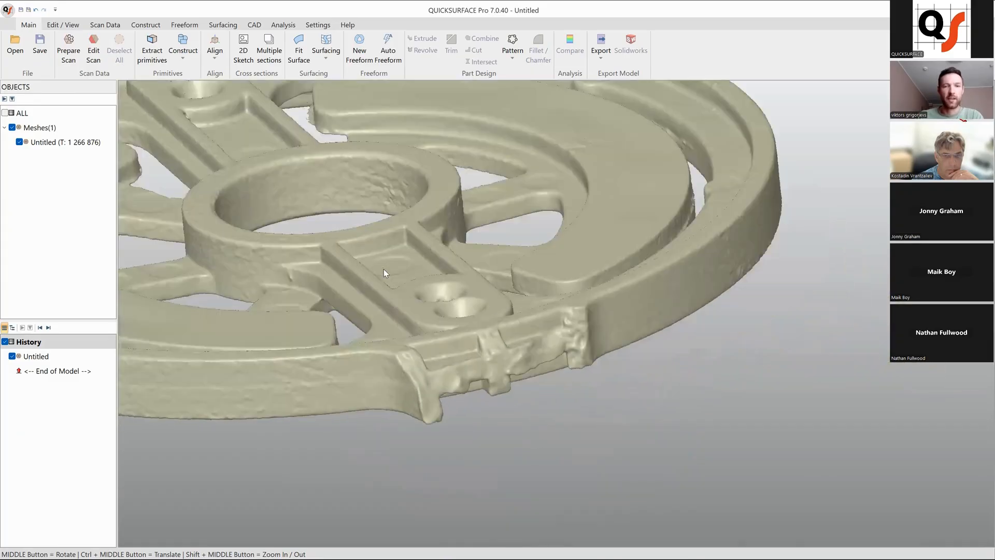
scroll(458, 293, "down", 6)
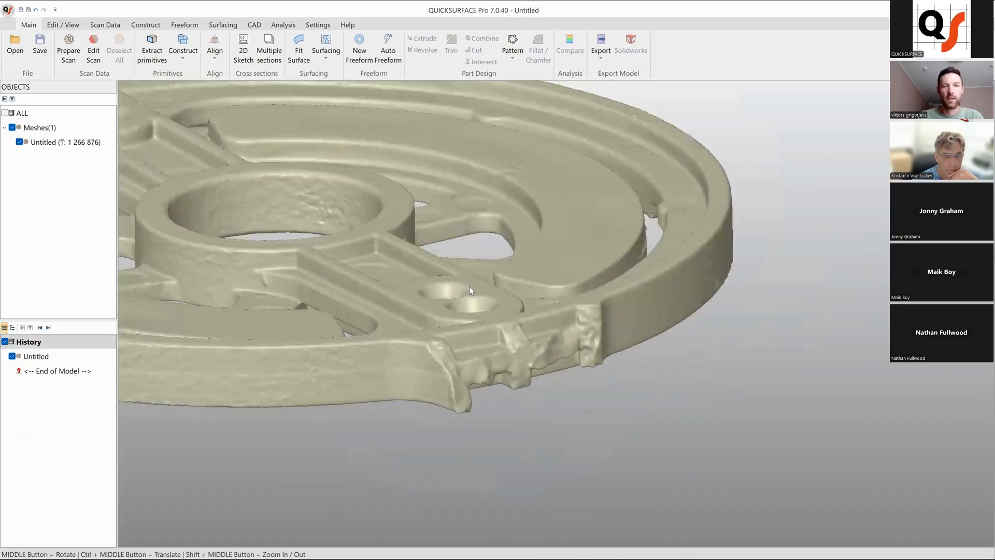
scroll(499, 259, "up", 4)
middle_click_drag(482, 274, 576, 341)
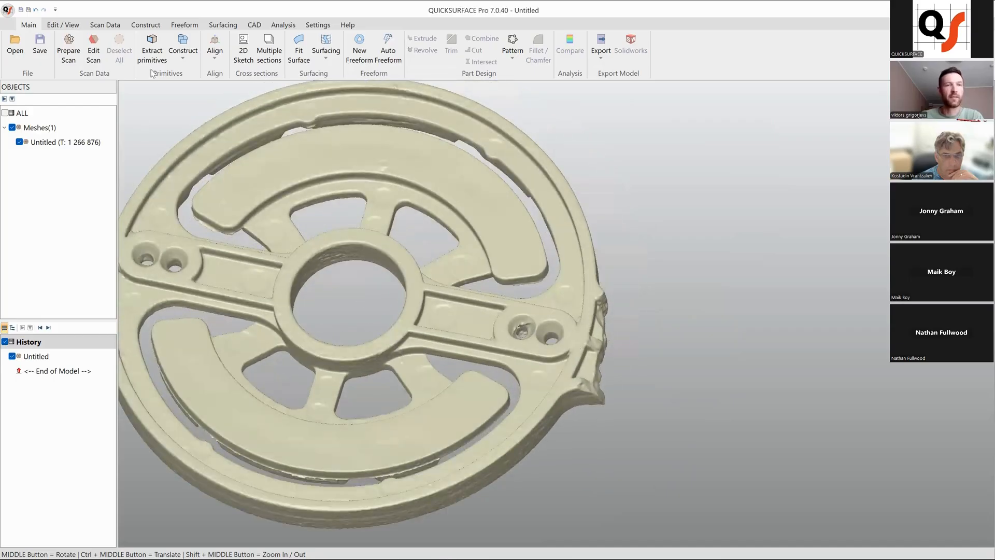
- Start extracting primitives and divide the scan mesh automatically into coloured surface regions
left_click(152, 49)
middle_click_drag(421, 279, 579, 278)
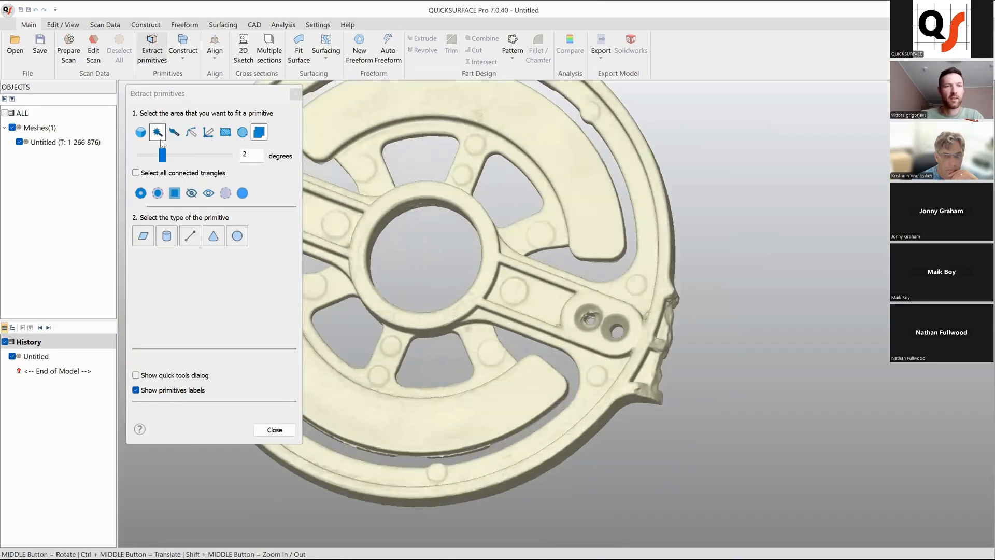
left_click(143, 135)
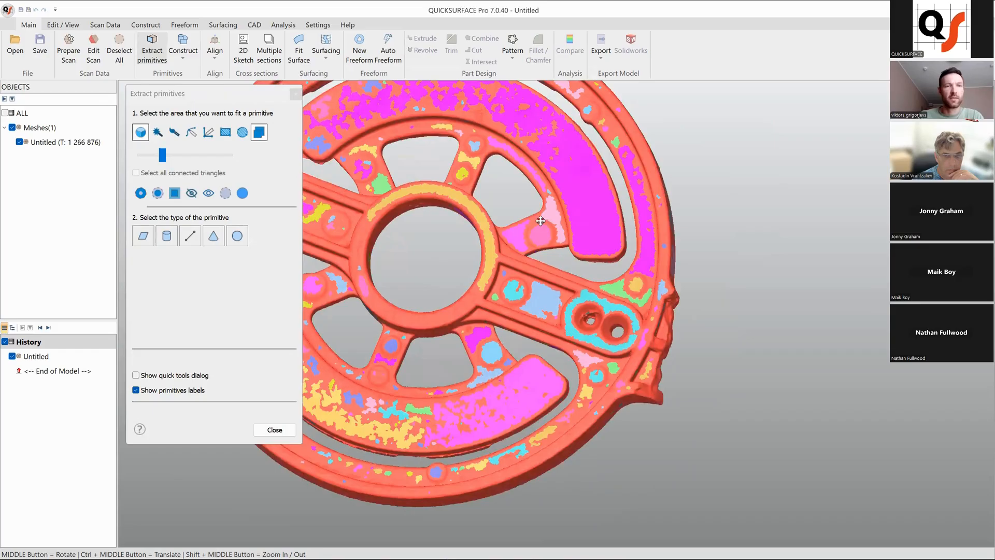
middle_click_drag(439, 251, 526, 290)
scroll(460, 338, "up", 3)
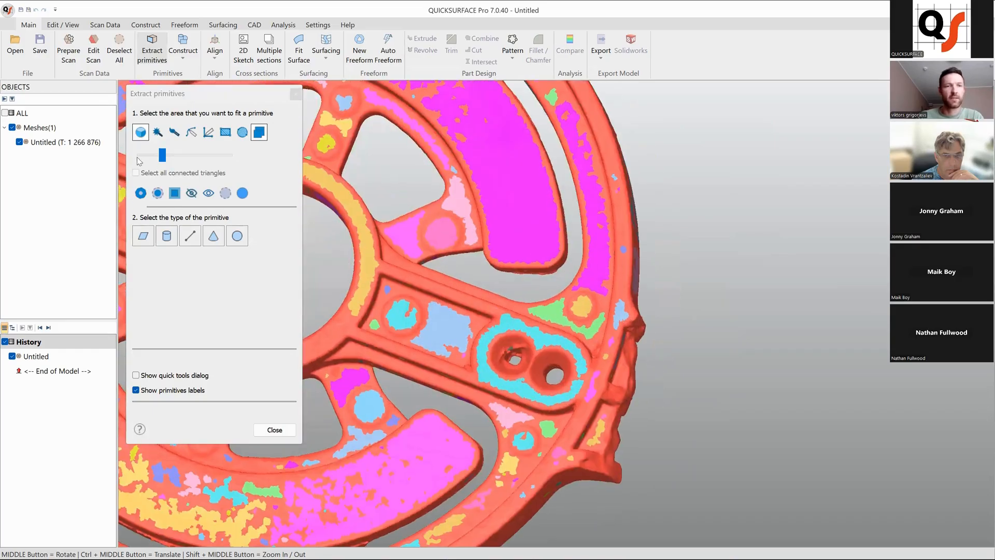
- Adjust the segmentation sensitivity until the flat faces around the hub, arm and two-hole boss form large continuous regions
left_click(146, 156)
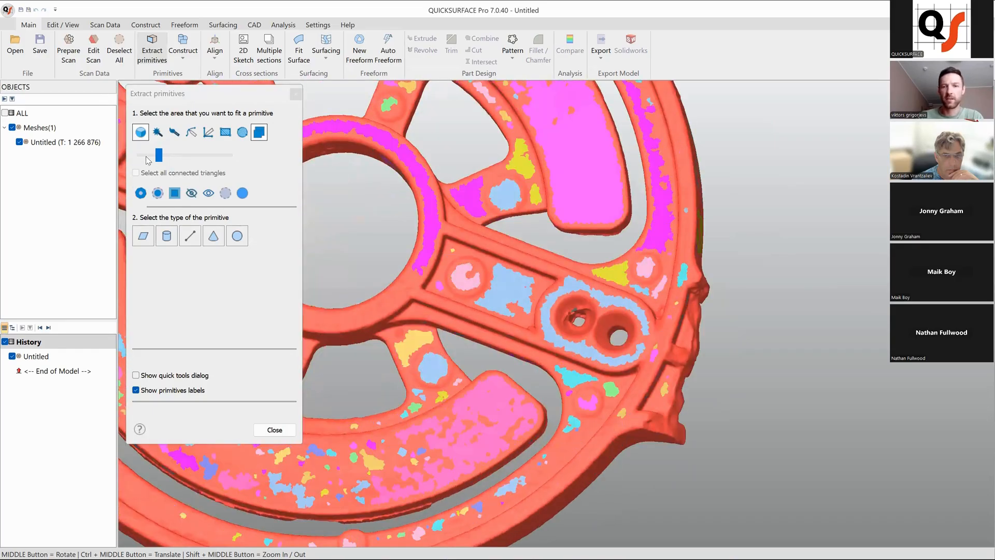
scroll(147, 160, "up", 3)
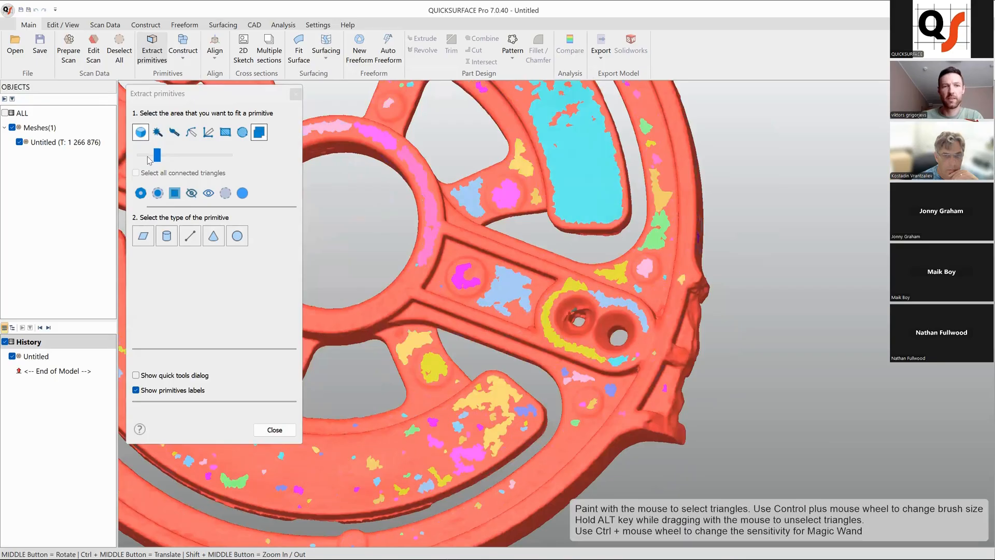
scroll(148, 159, "up", 5)
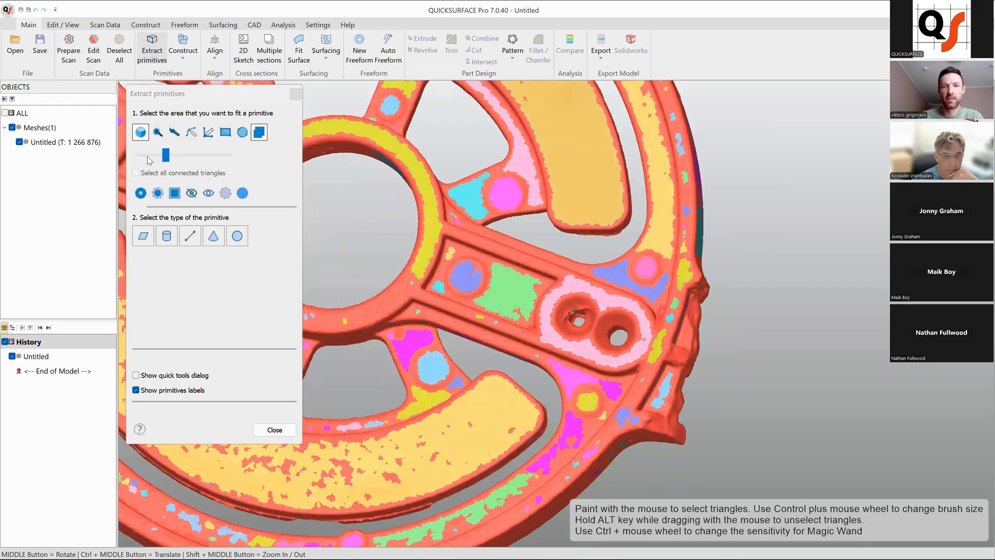
scroll(147, 159, "up", 5)
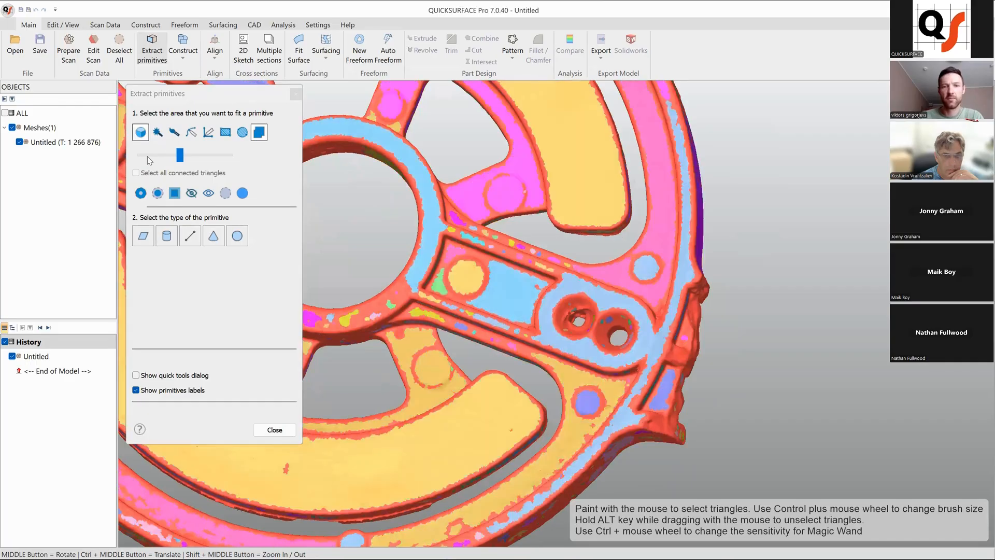
scroll(148, 160, "up", 1)
scroll(149, 160, "down", 1)
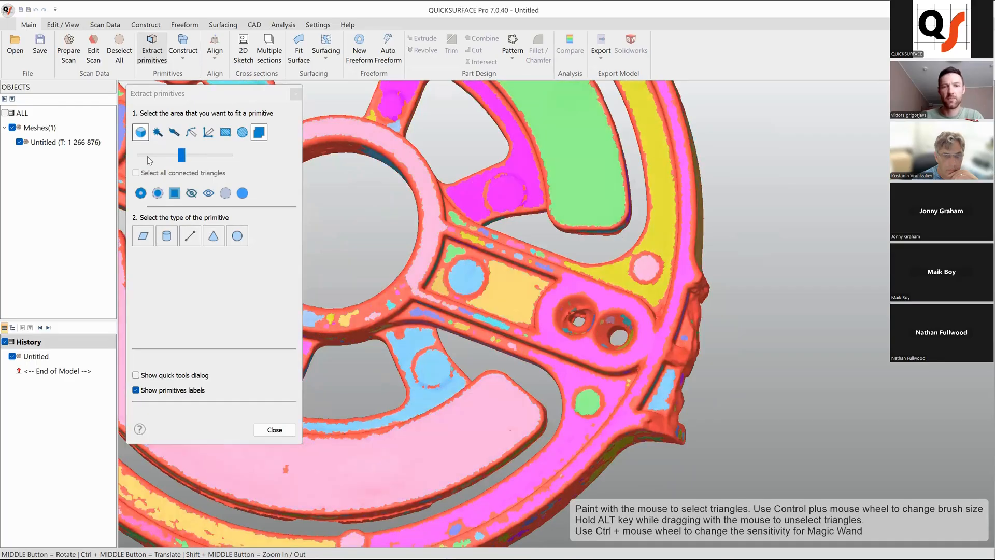
scroll(148, 160, "down", 1)
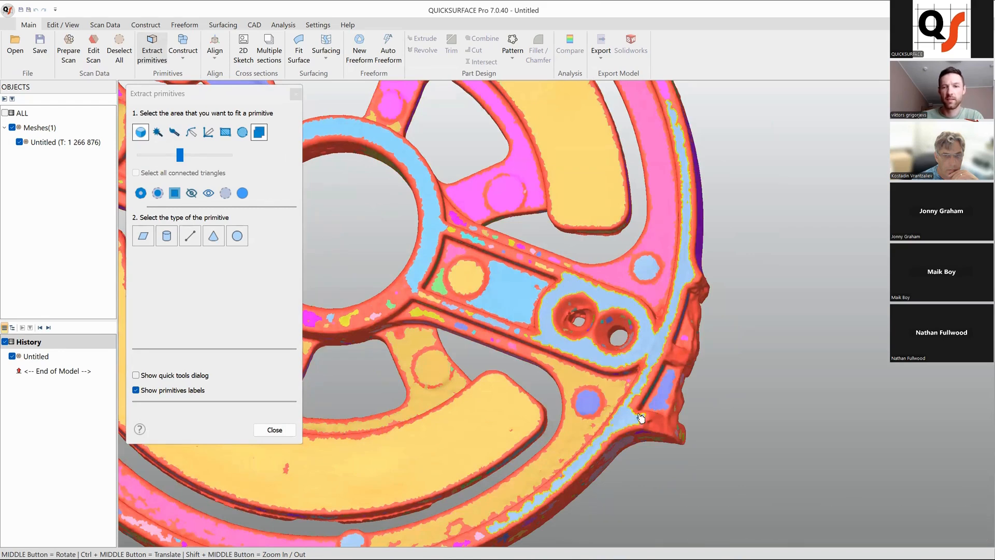
- Select the flat regions around the two holes beside the damaged rim and along the arm's ribs, and fit a plane to them
mouse_move(666, 280)
middle_mouse_down()
mouse_move(684, 238)
mouse_move(625, 377)
mouse_move(284, 241)
middle_mouse_up()
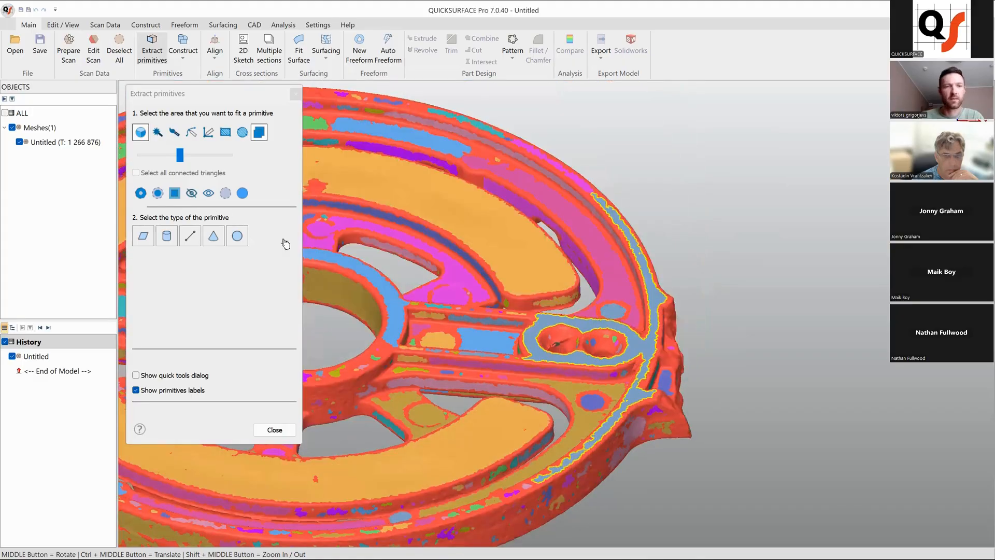
scroll(437, 321, "up", 4)
left_click(461, 324)
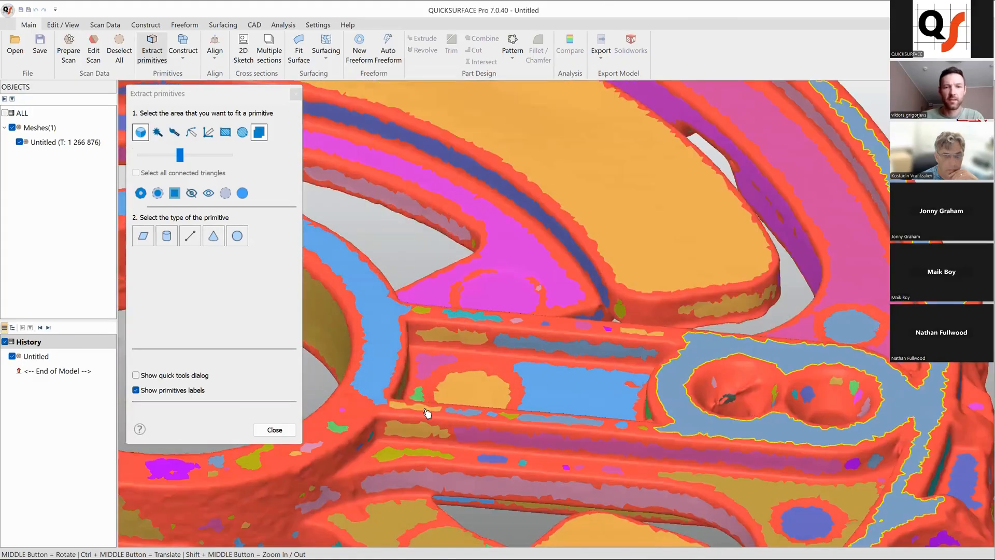
left_click(427, 410)
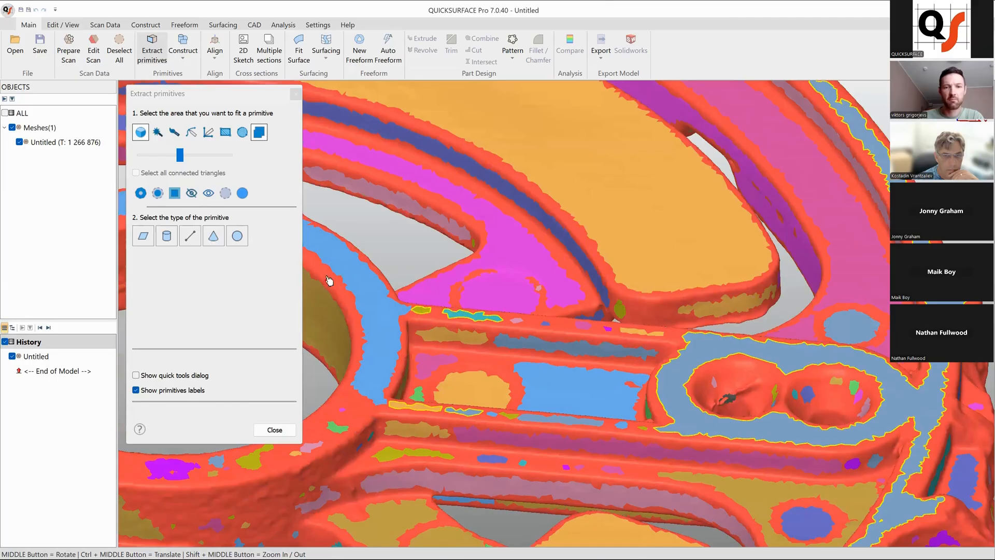
left_click(142, 236)
scroll(712, 342, "down", 5)
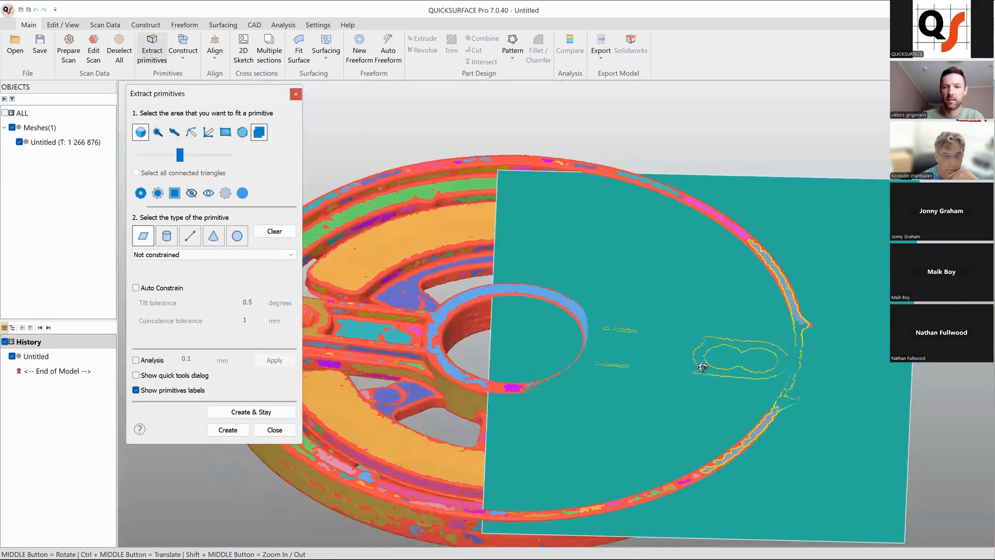
- Check the fitted plane with a 0.1 mm deviation analysis, create it unconstrained and finish extracting primitives
middle_click_drag(710, 344, 651, 358)
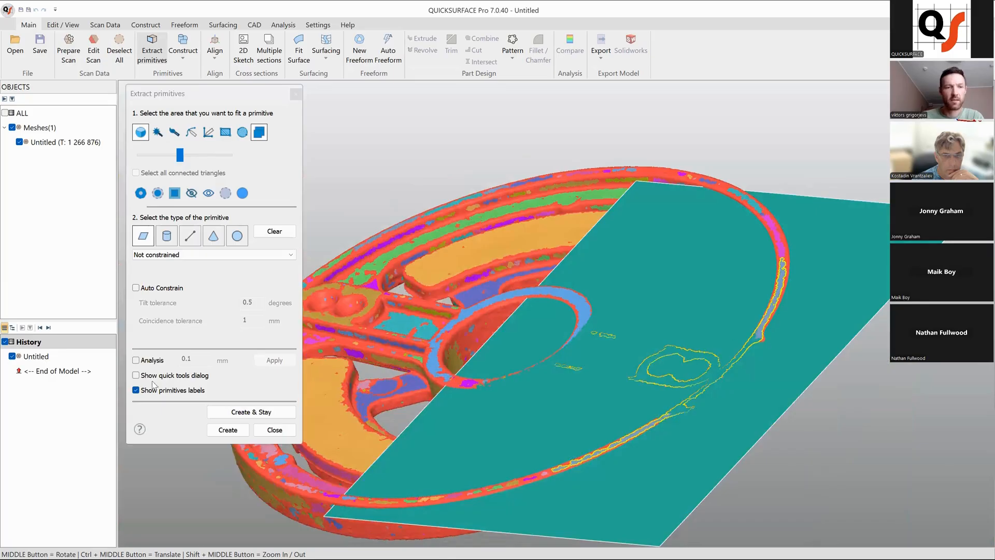
middle_click_drag(717, 357, 597, 364)
middle_click_drag(600, 314, 590, 401)
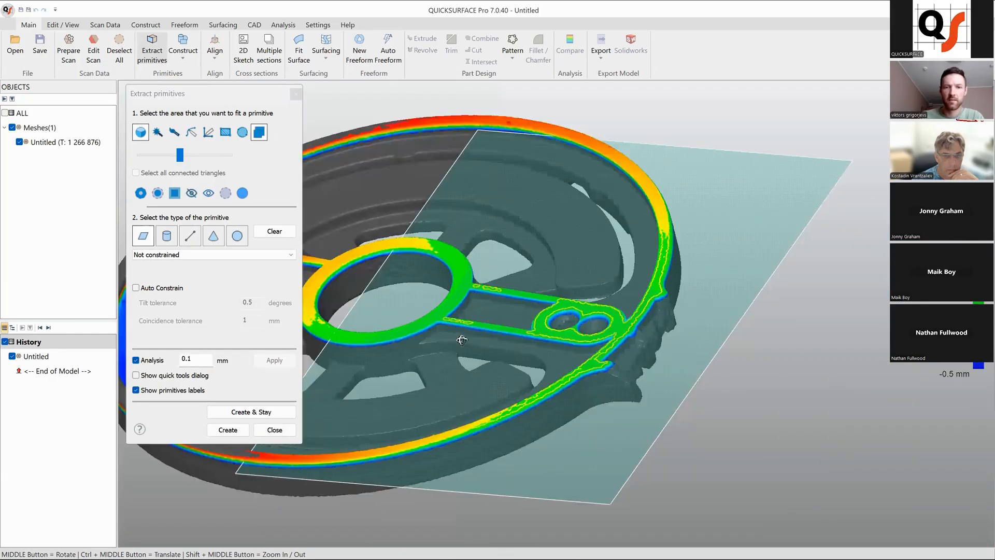
middle_click_drag(462, 339, 497, 326)
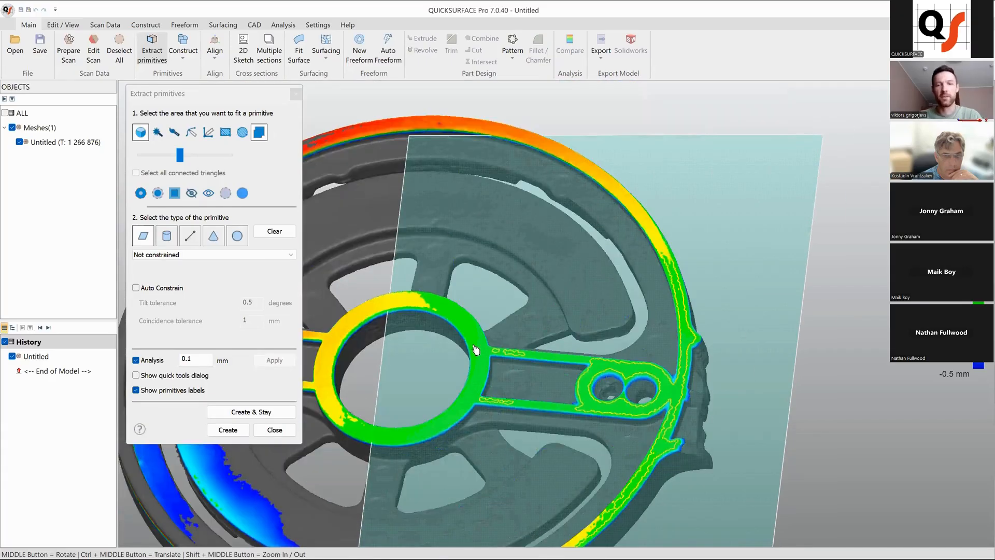
left_click(260, 413)
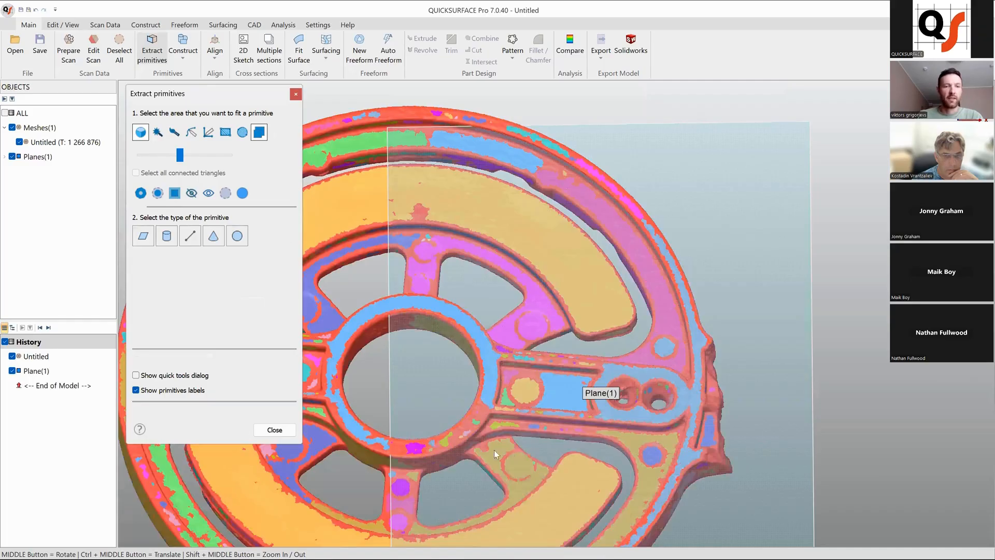
key("Escape")
- Examine how the created plane lies across the whole scan from several angles
scroll(493, 449, "down", 5)
middle_click_drag(451, 438, 418, 434)
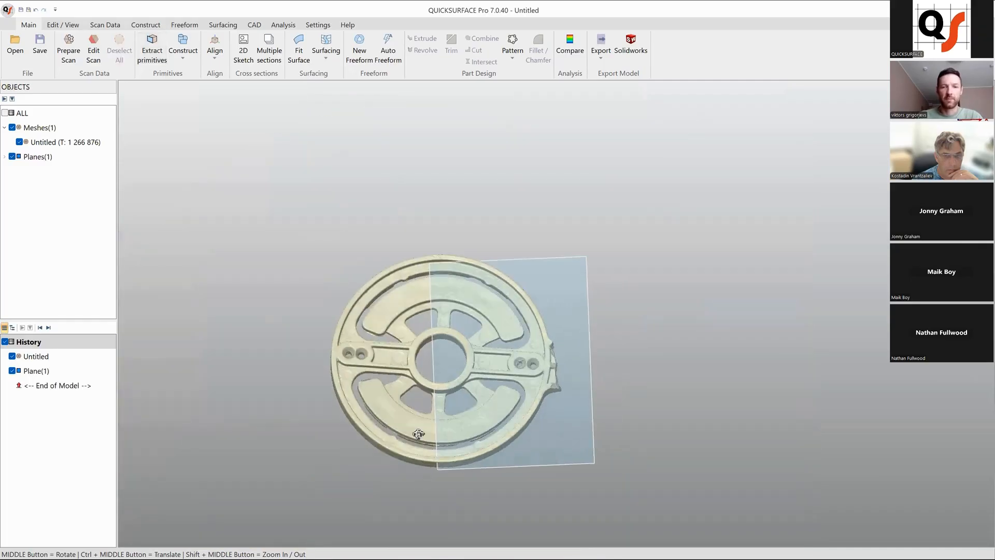
scroll(430, 355, "up", 2)
scroll(423, 364, "up", 2)
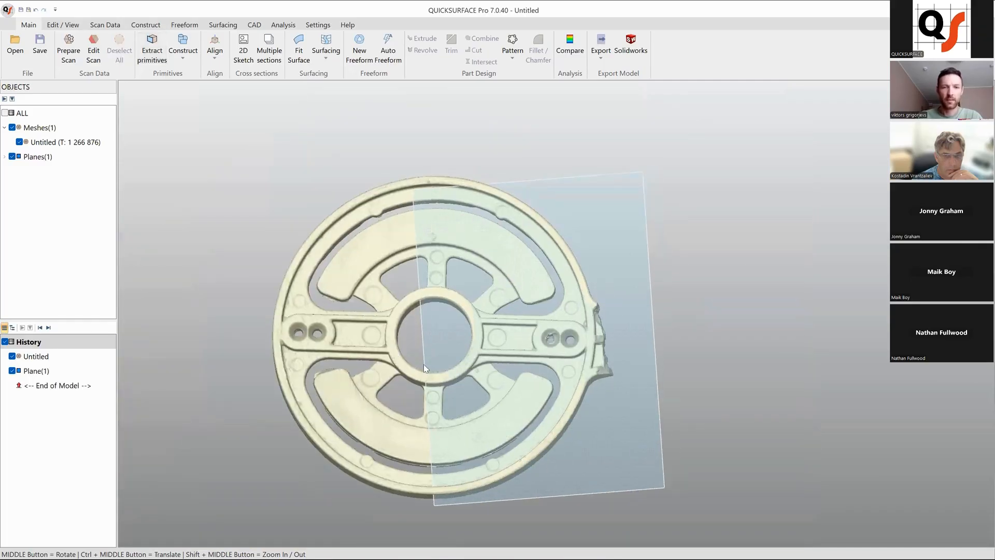
middle_click_drag(424, 363, 324, 340)
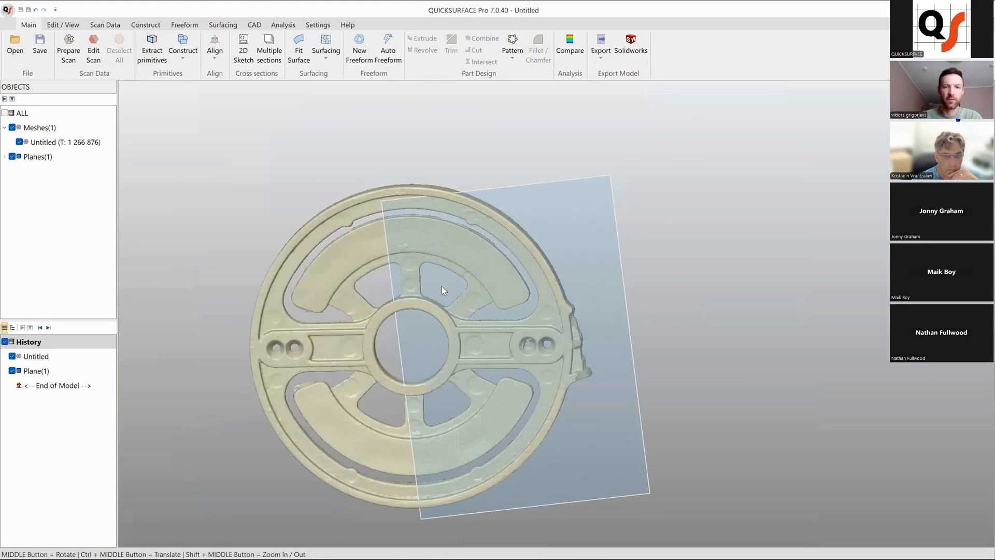
middle_click_drag(492, 361, 602, 295)
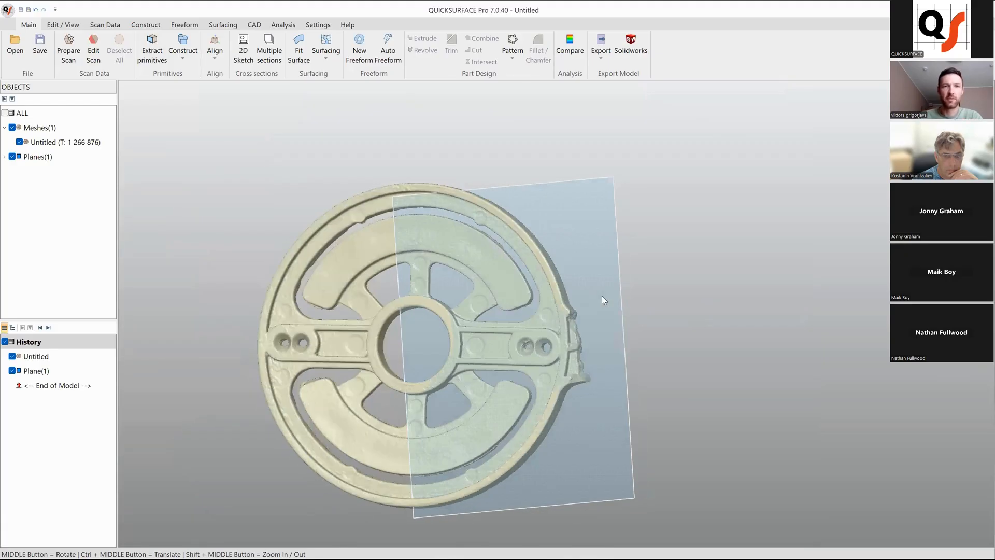
- Create a 2D sketch for an extruded surface on the fitted plane, with the slicing section offset about -0.38 mm through the arm and boss
left_click(593, 270)
left_click(608, 252)
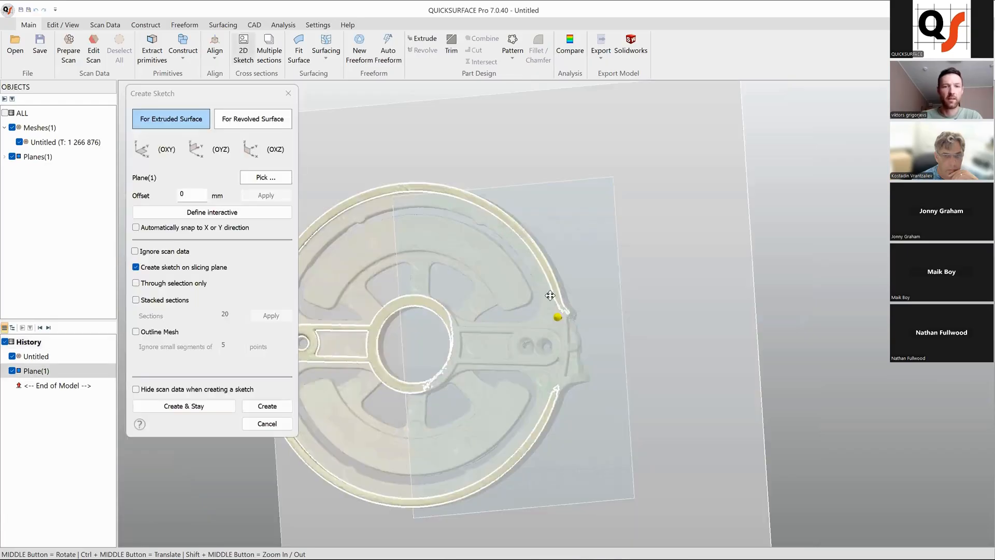
mouse_move(537, 349)
middle_mouse_down()
mouse_move(509, 336)
mouse_move(474, 273)
mouse_move(513, 304)
mouse_move(518, 257)
mouse_move(509, 355)
mouse_move(526, 357)
middle_mouse_up()
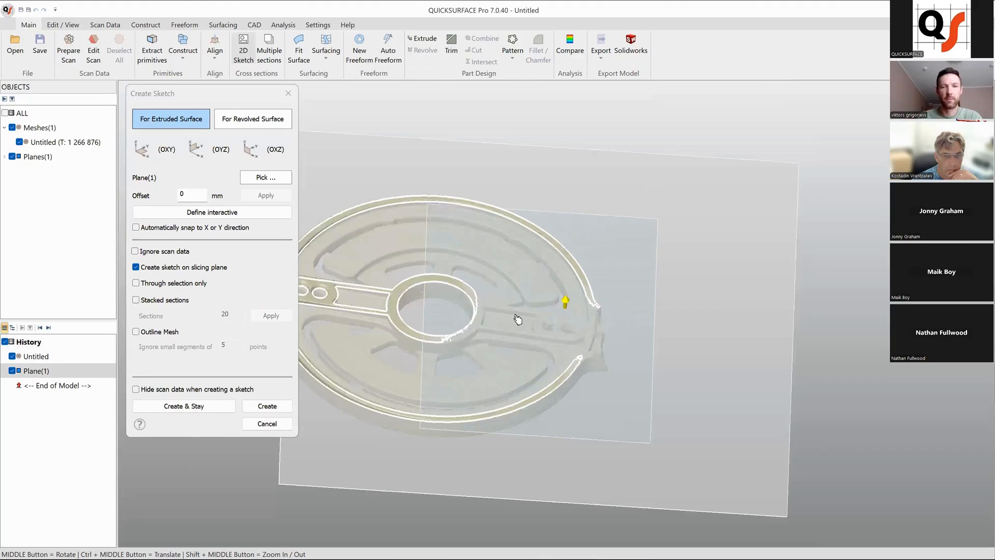
scroll(548, 341, "up", 2)
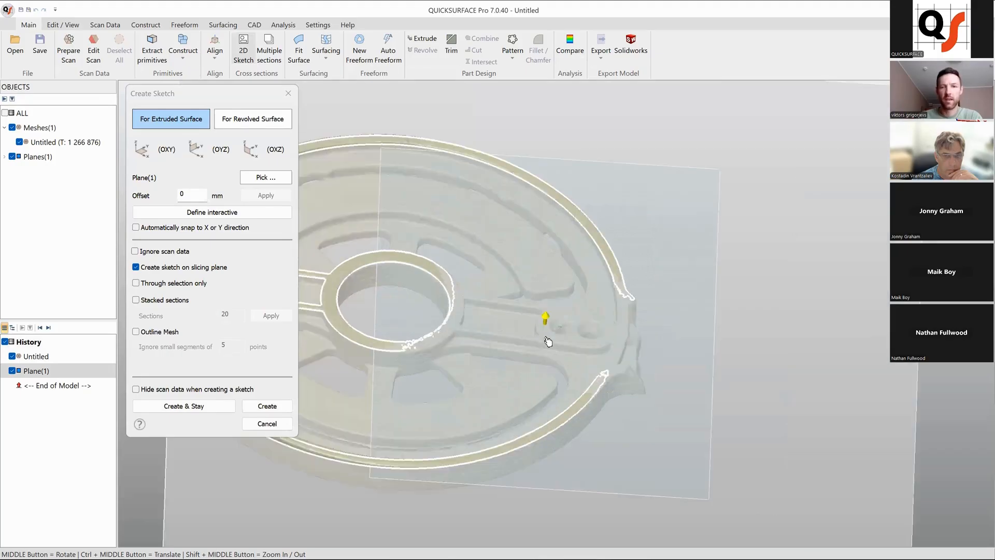
scroll(547, 342, "up", 2)
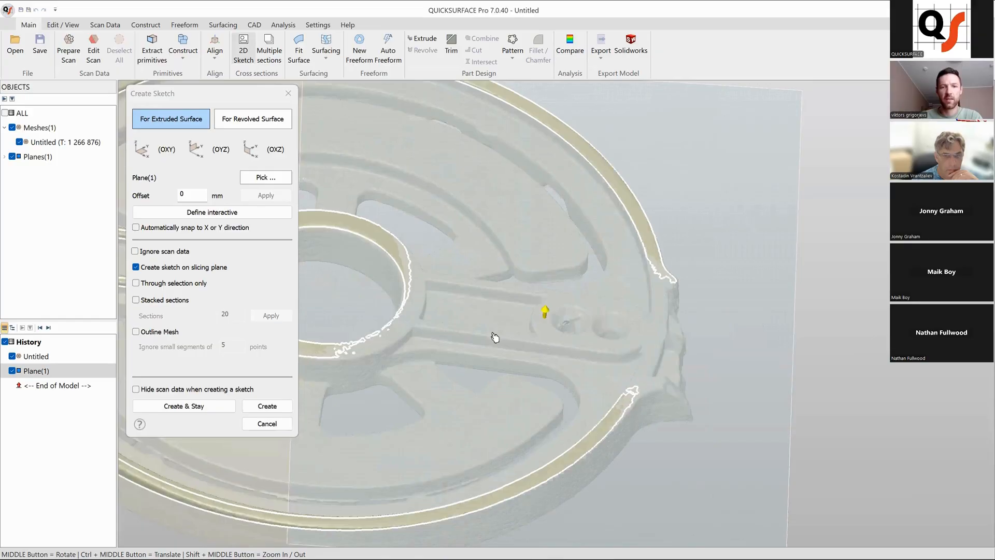
left_click_drag(497, 329, 498, 332)
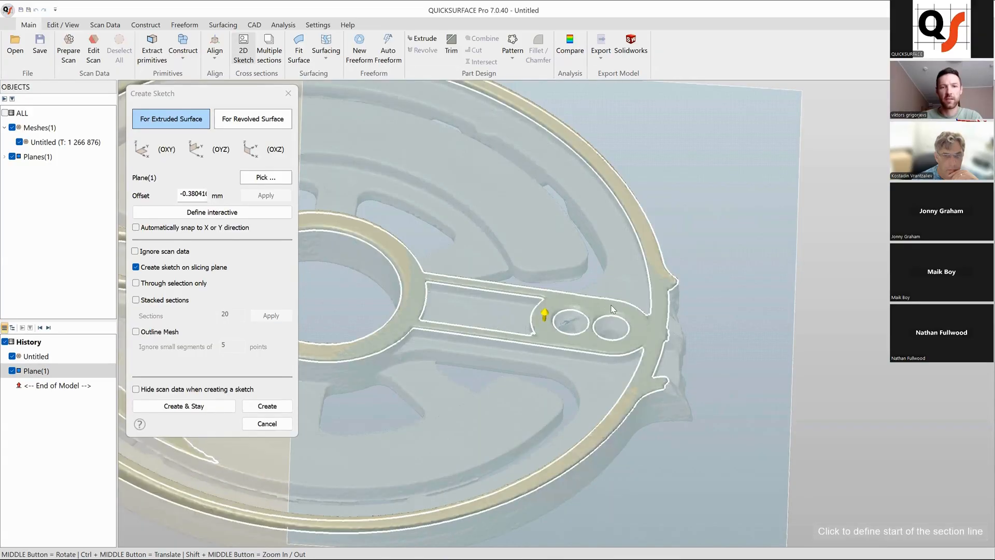
middle_click_drag(558, 328, 677, 354, "ctrl")
key("Return")
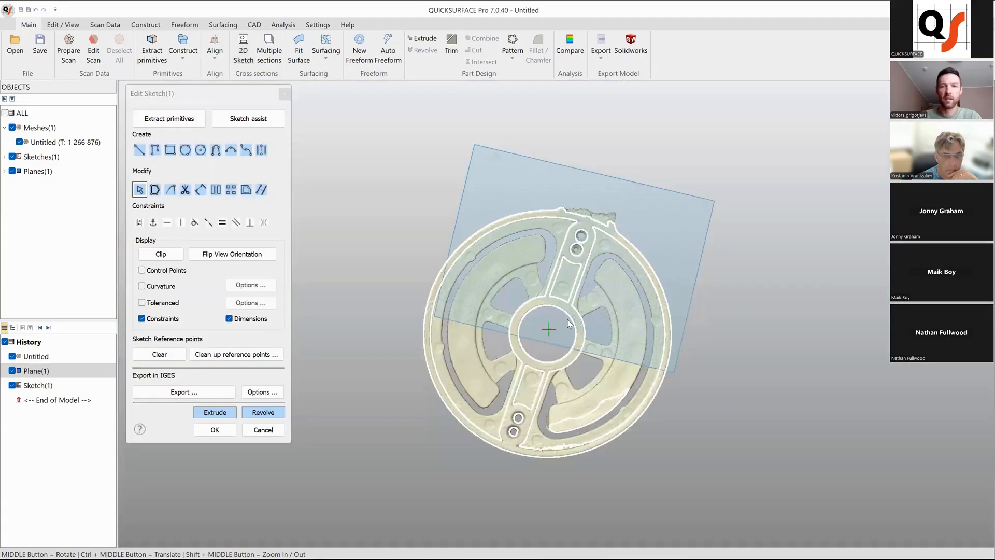
- Examine the section contours around the central bore, hub, arm and two-hole boss in the sketch
scroll(595, 272, "up", 3)
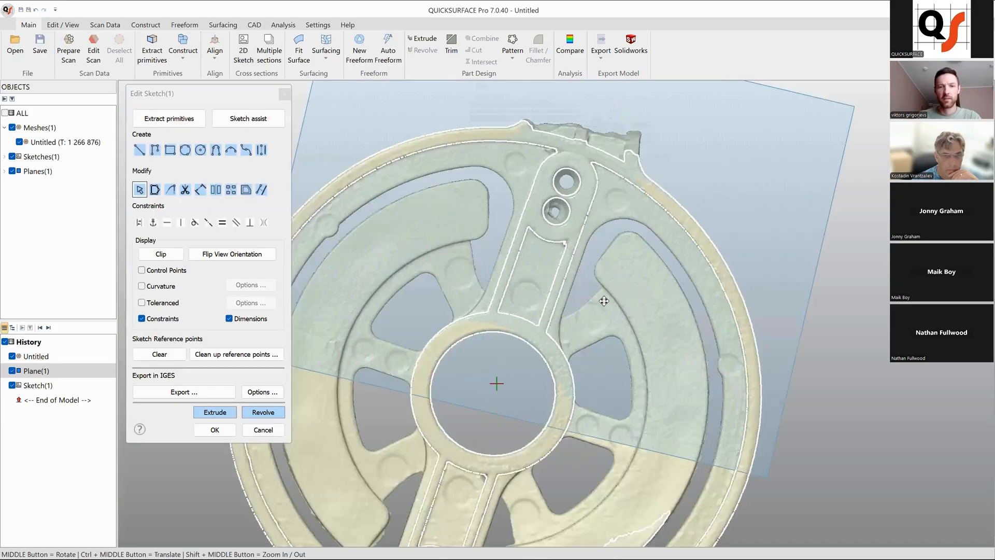
middle_click_drag(611, 294, 595, 296, "ctrl")
middle_click_drag(626, 194, 601, 188, "ctrl")
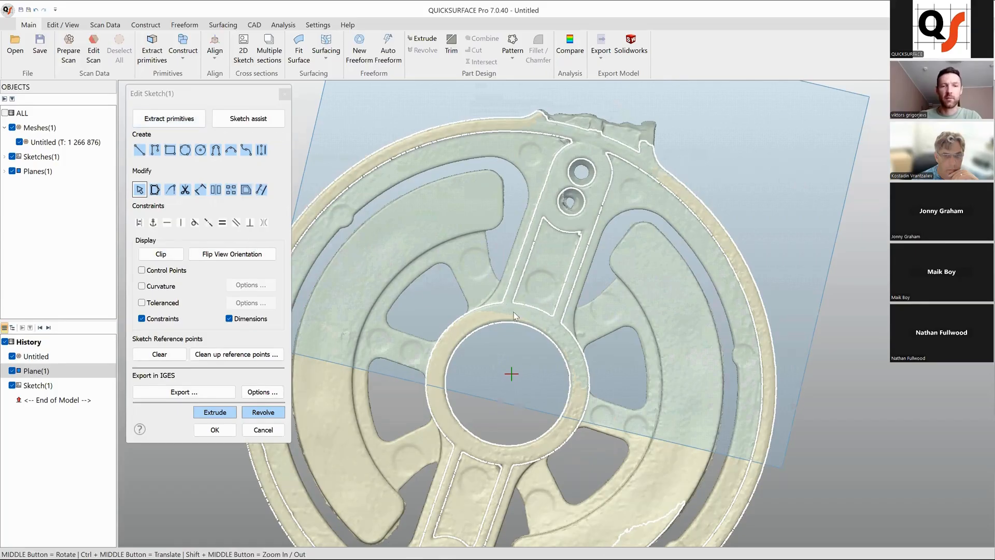
scroll(453, 365, "down", 3)
mouse_move(454, 364)
middle_mouse_down()
mouse_move(504, 345)
mouse_move(410, 384)
middle_mouse_up()
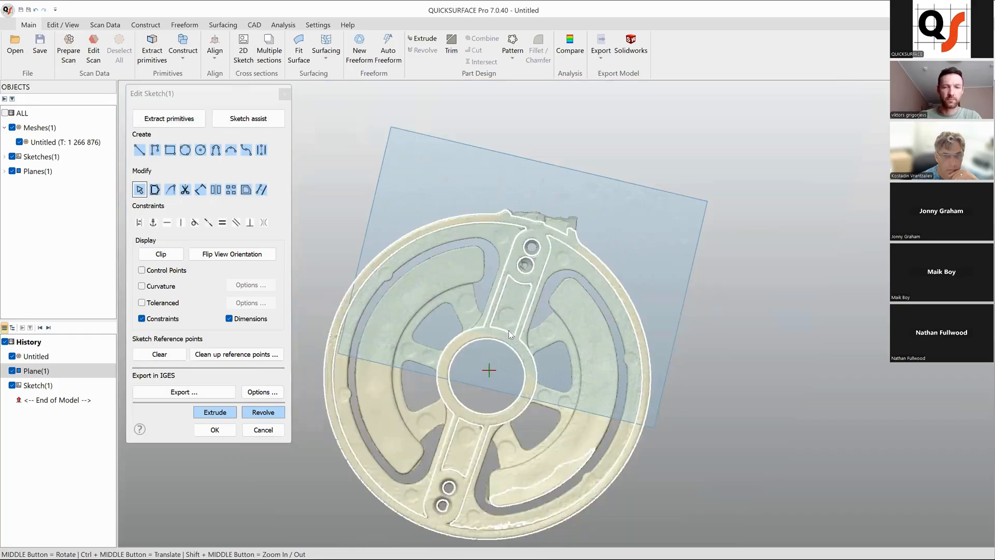
scroll(453, 369, "up", 3)
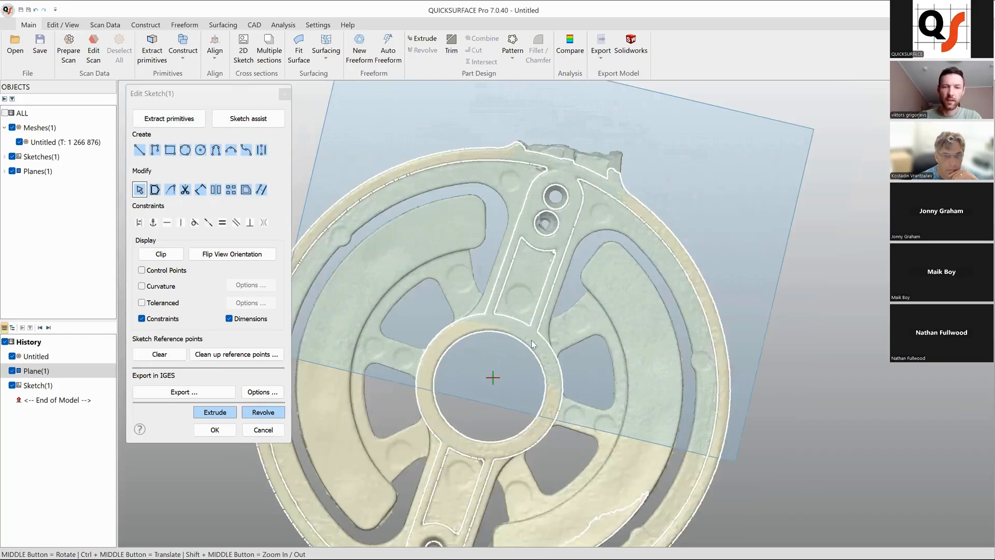
scroll(448, 318, "up", 5)
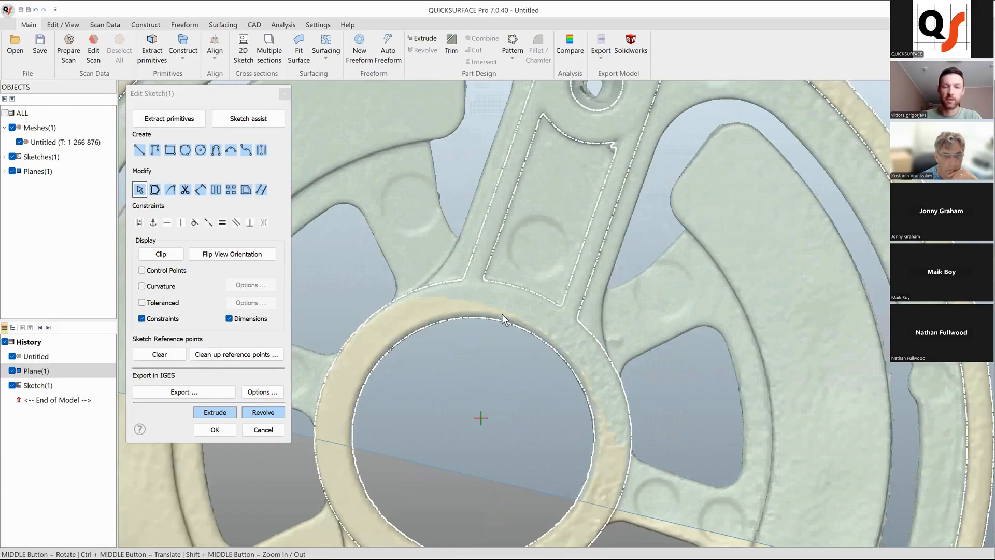
scroll(481, 384, "down", 6)
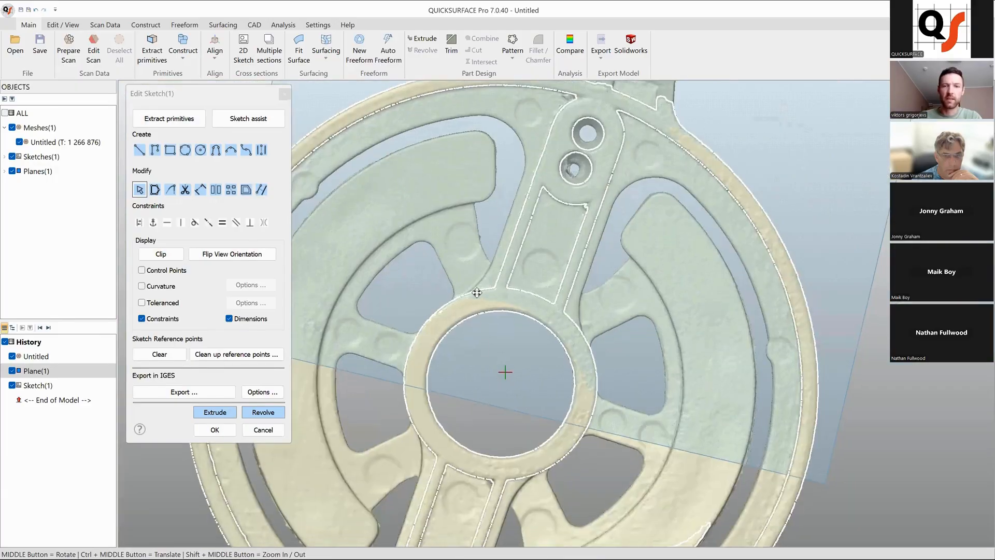
scroll(474, 290, "up", 3)
middle_click_drag(804, 259, 559, 356)
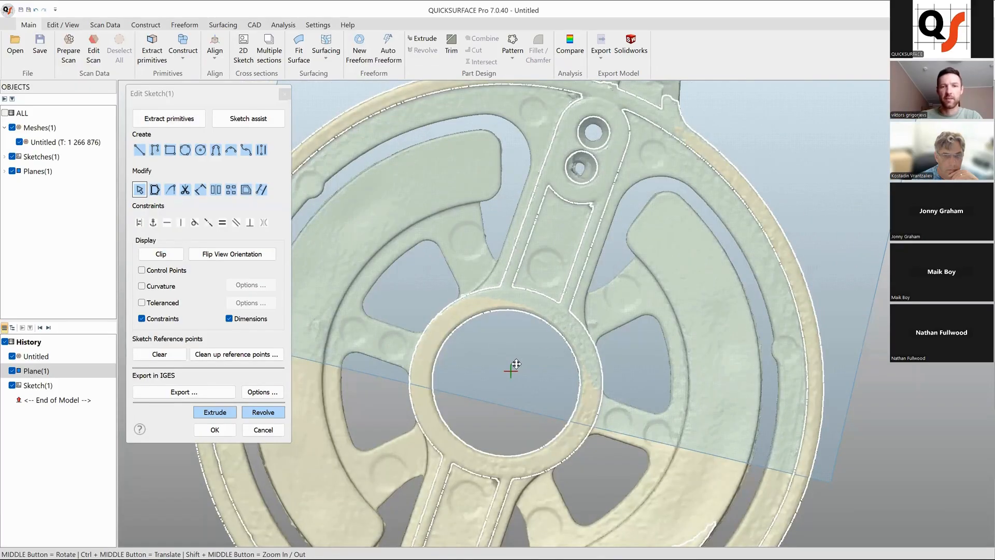
middle_click_drag(515, 364, 526, 370, "ctrl")
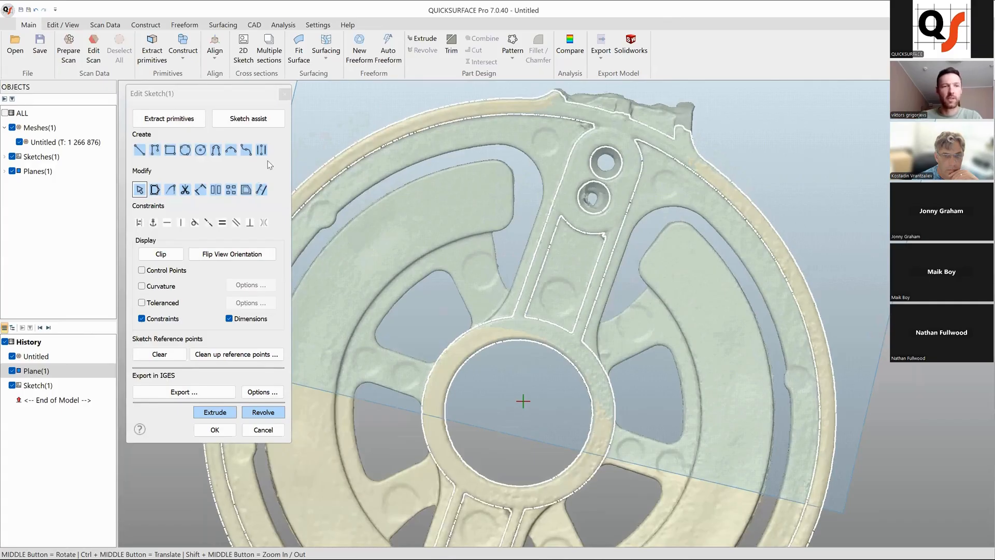
- Turn off Instant Fit, fit a circle to the central bore's section points and finish extracting primitives
left_click(170, 125)
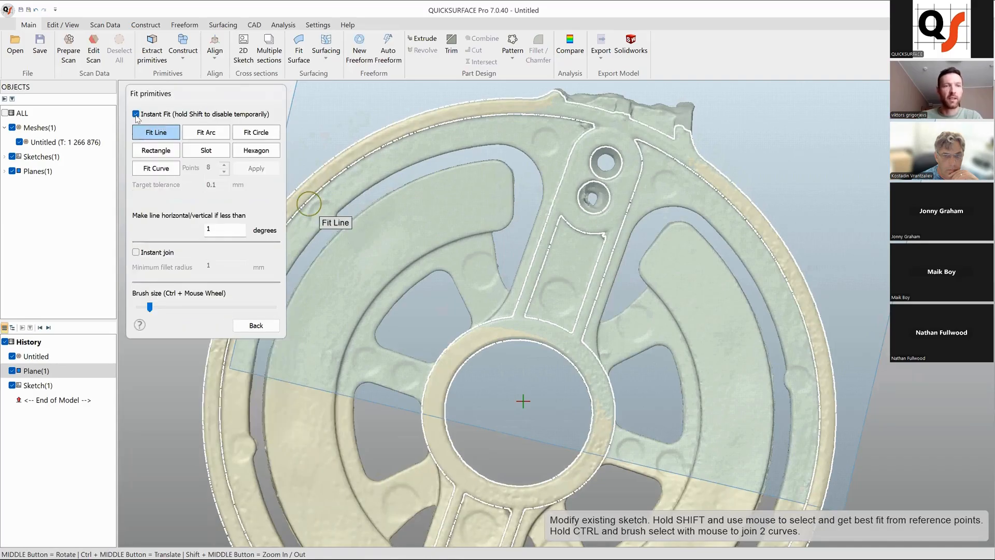
left_click(136, 114)
mouse_move(451, 389)
left_mouse_down()
mouse_move(491, 351)
mouse_move(563, 364)
mouse_move(590, 422)
mouse_move(548, 484)
mouse_move(482, 476)
mouse_move(450, 409)
mouse_move(463, 390)
left_mouse_up()
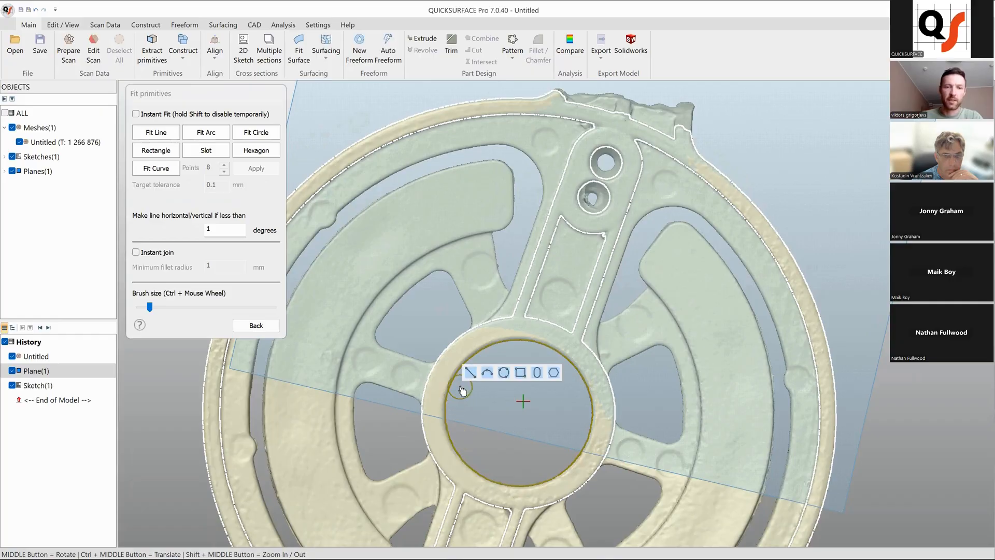
left_click(503, 372)
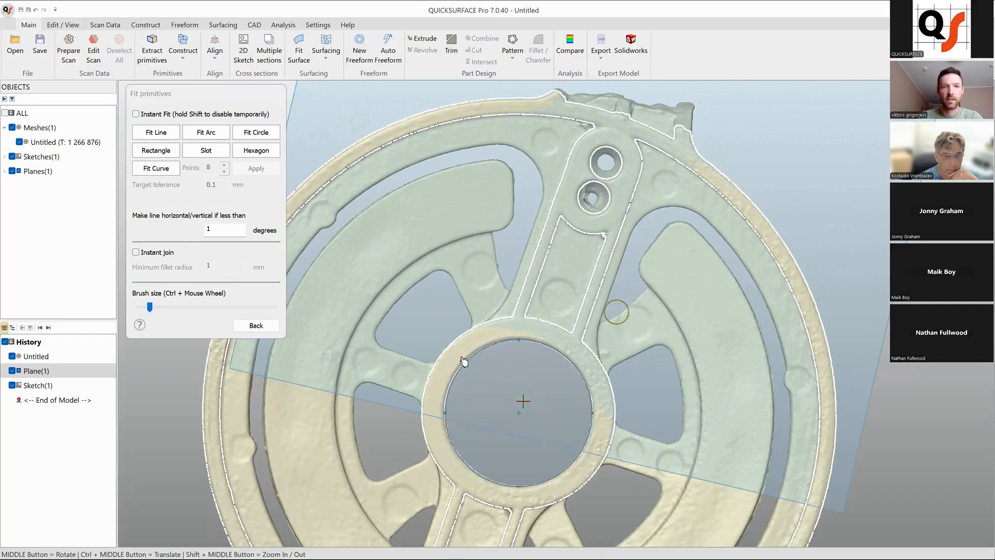
middle_click_drag(463, 362, 299, 323, "ctrl")
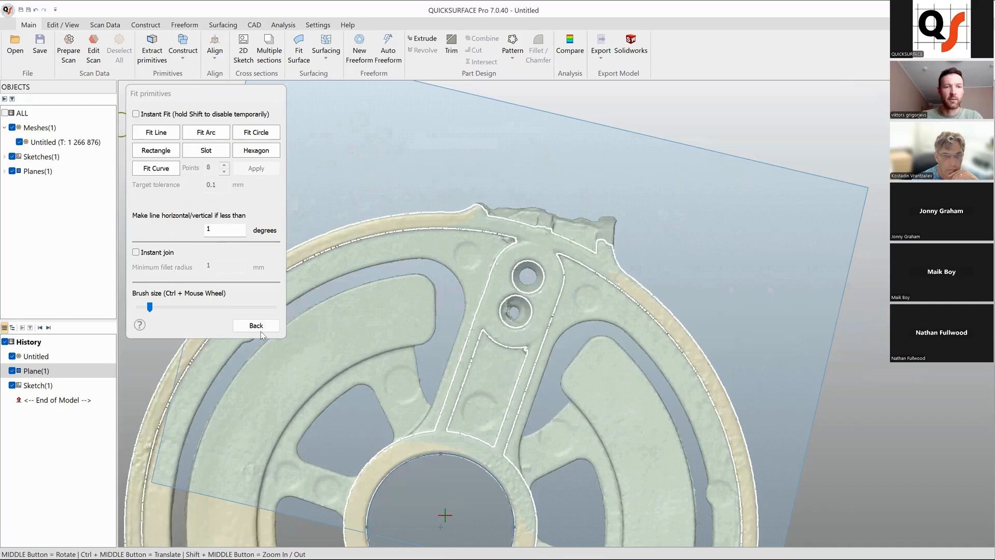
left_click(256, 325)
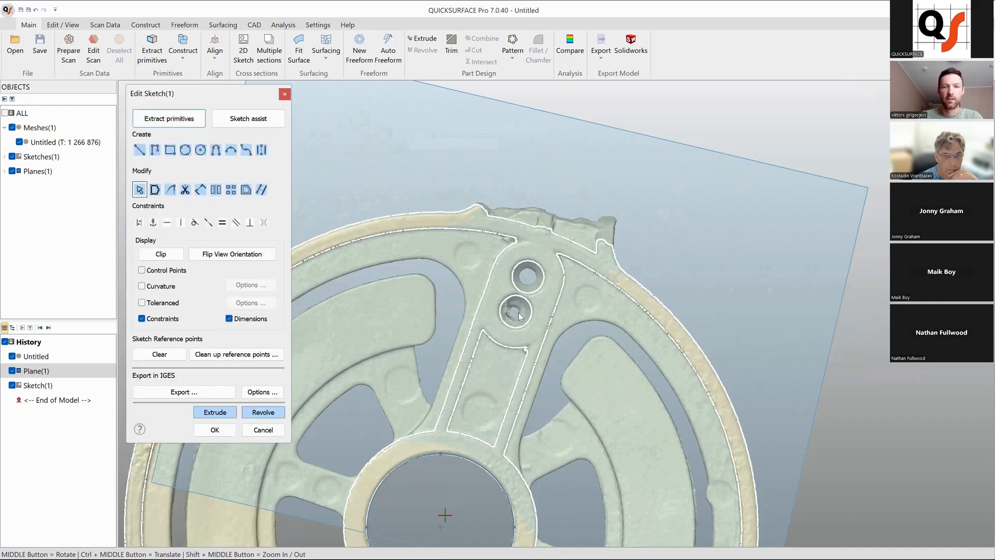
- Fit a circle to the section points of the boss hole nearest the damaged rim
middle_click_drag(518, 316, 566, 345, "shift")
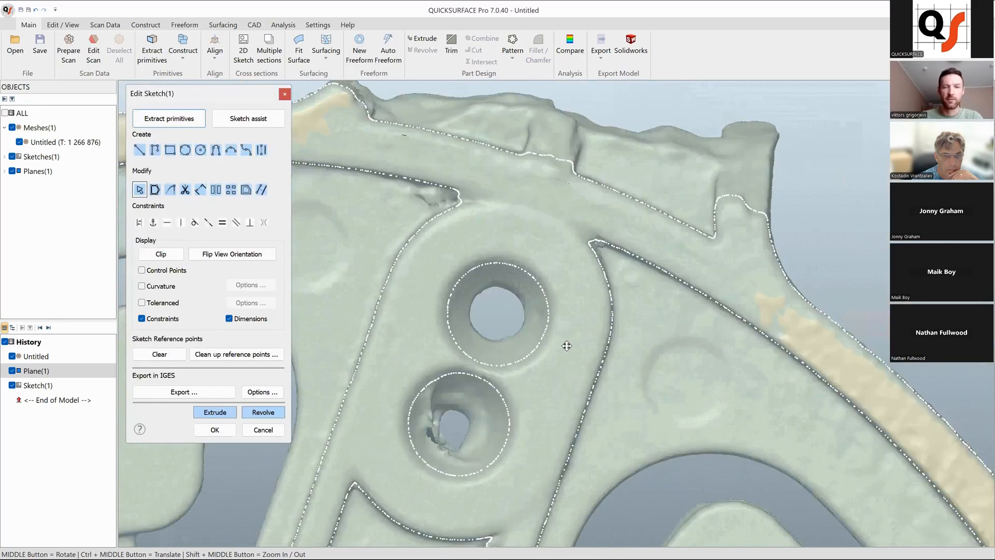
left_click(540, 348)
scroll(510, 372, "up", 4)
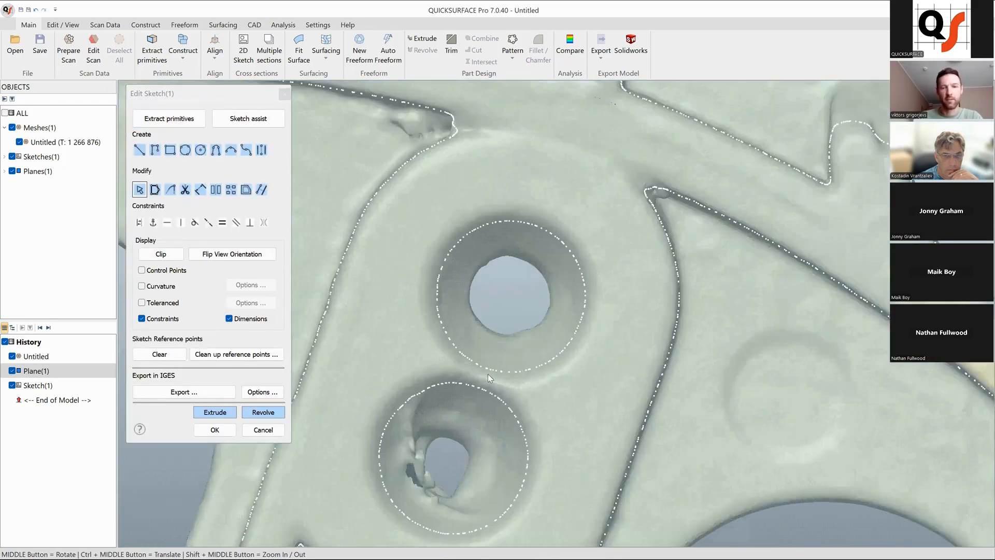
mouse_move(480, 374)
left_mouse_down()
mouse_move(552, 389)
mouse_move(623, 297)
left_mouse_up()
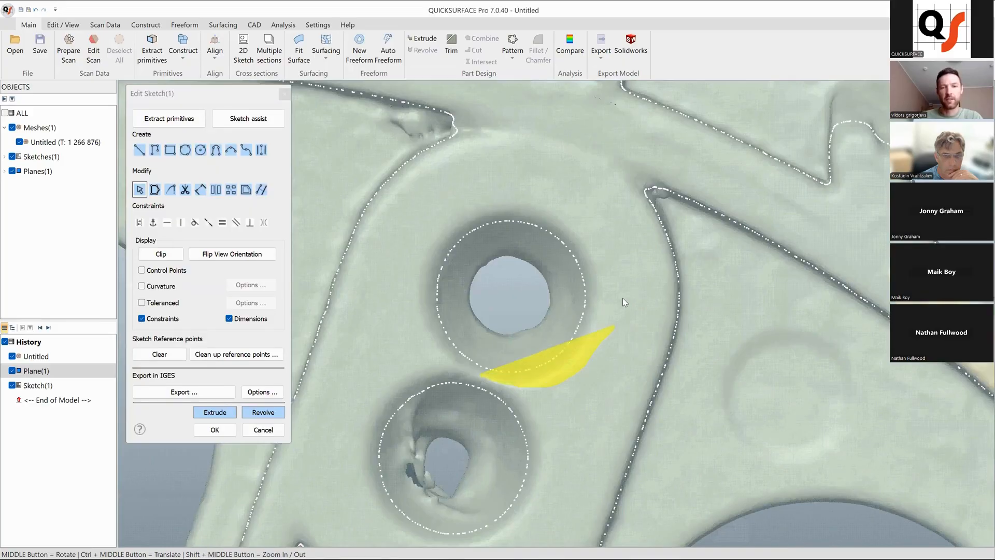
mouse_move(566, 222)
left_mouse_down()
mouse_move(476, 205)
mouse_move(394, 282)
mouse_move(405, 334)
mouse_move(432, 348)
left_mouse_up()
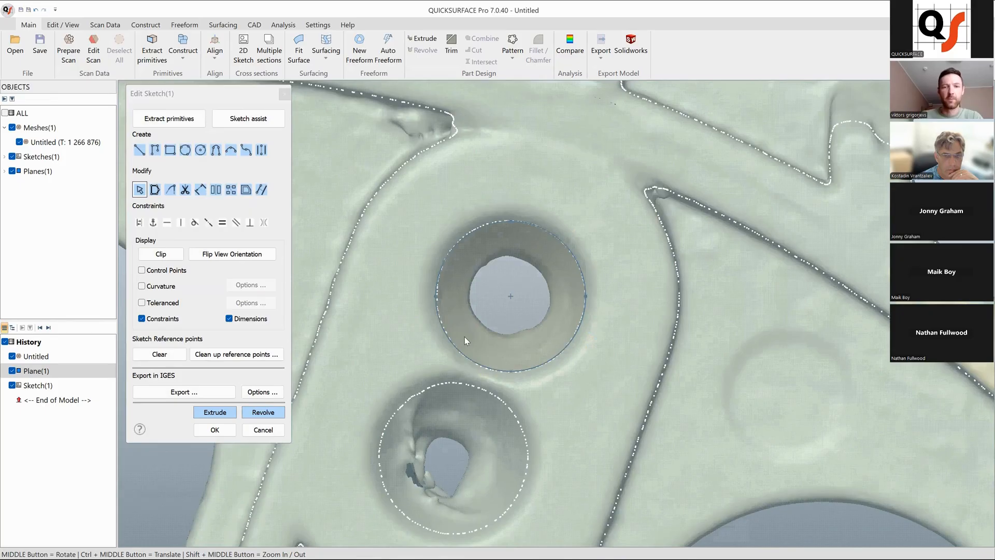
scroll(465, 338, "down", 5)
middle_click_drag(493, 310, 516, 326)
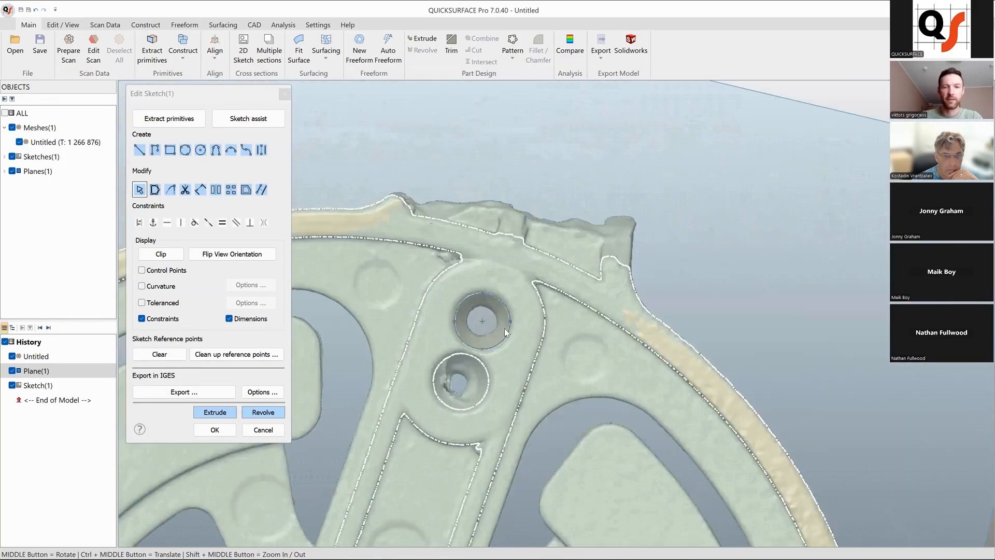
- Convert the central bore circle and the boss hole circle to construction geometry
middle_click_drag(594, 279, 569, 253)
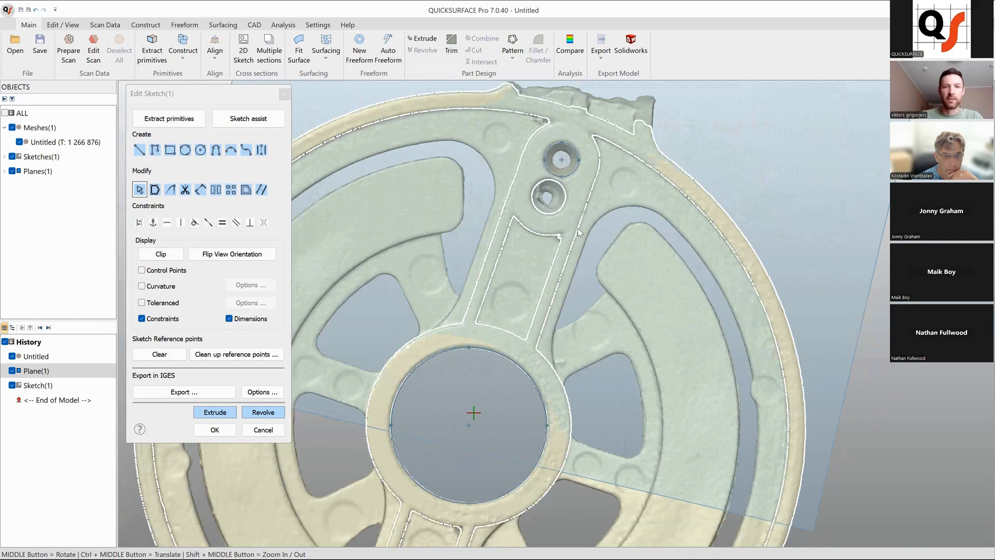
left_click(510, 363)
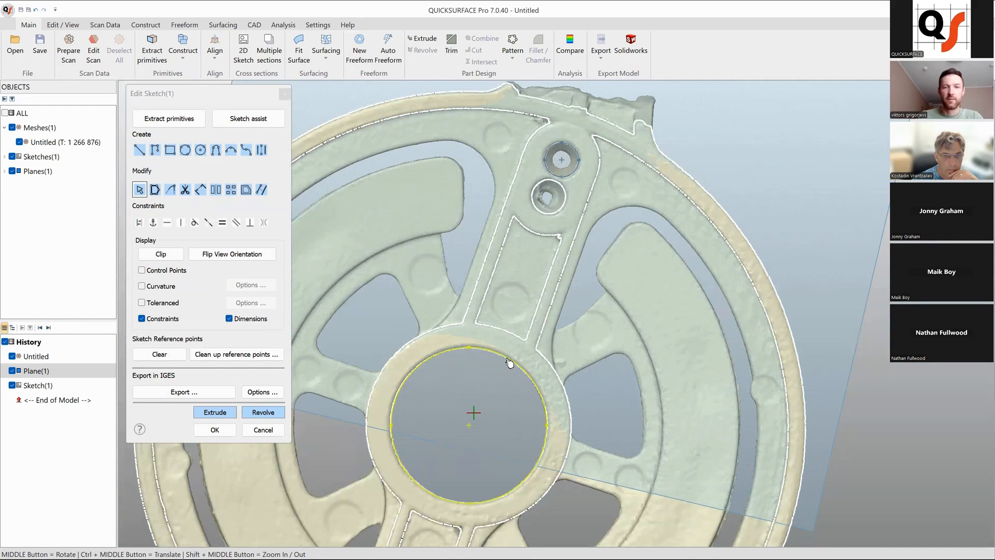
left_click(658, 341)
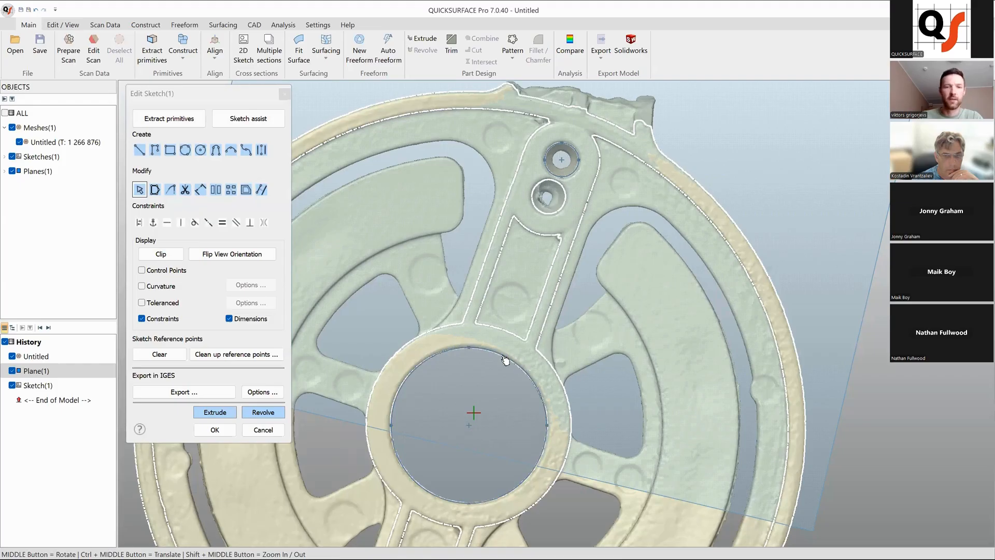
left_click(505, 360)
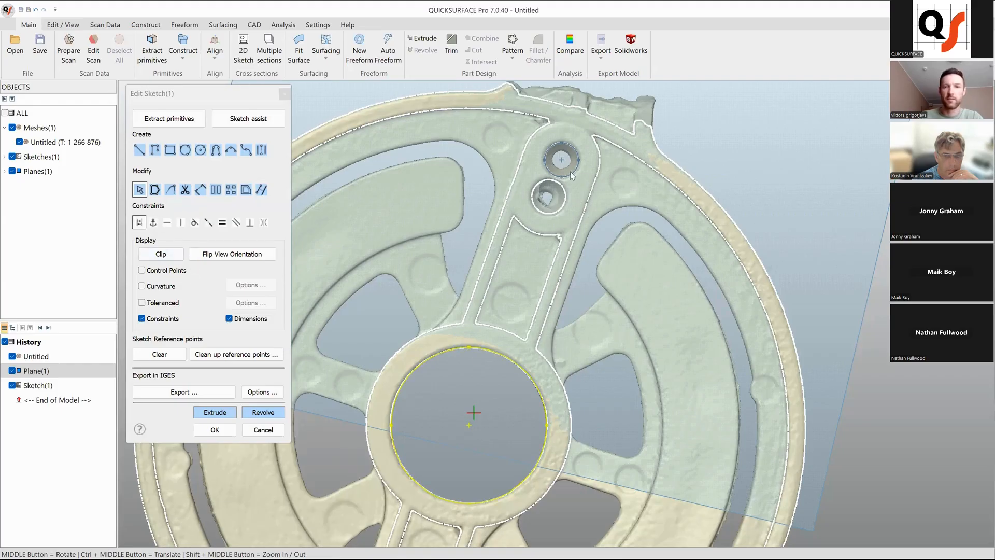
left_click(171, 221)
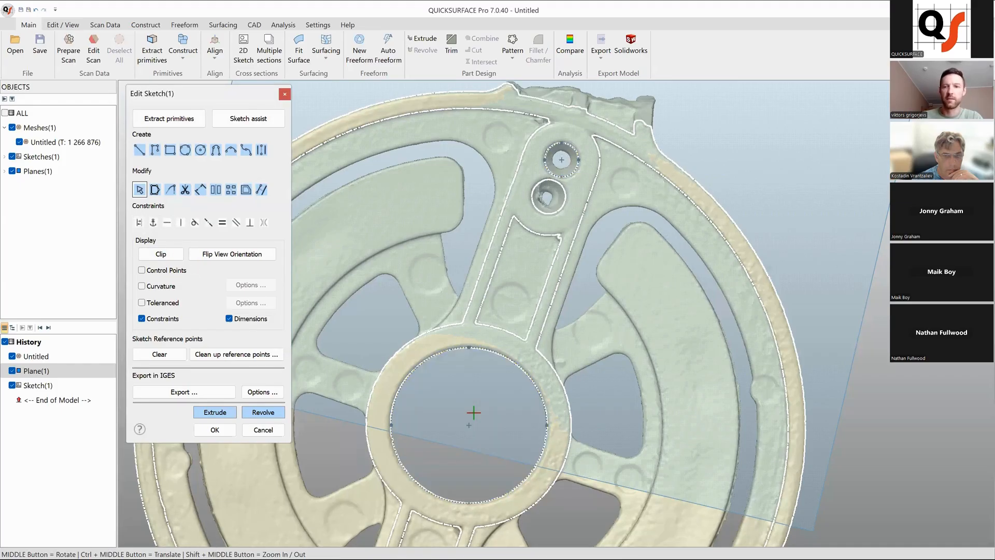
- Sketch a line from the bore circle's centre to the boss hole circle's centre and finish the sketch
left_click(139, 151)
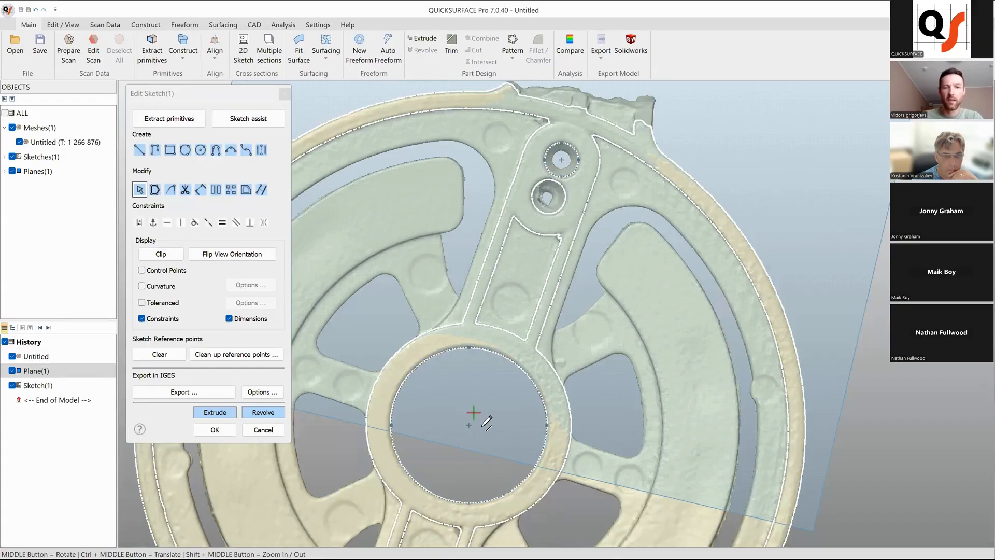
left_click(469, 425)
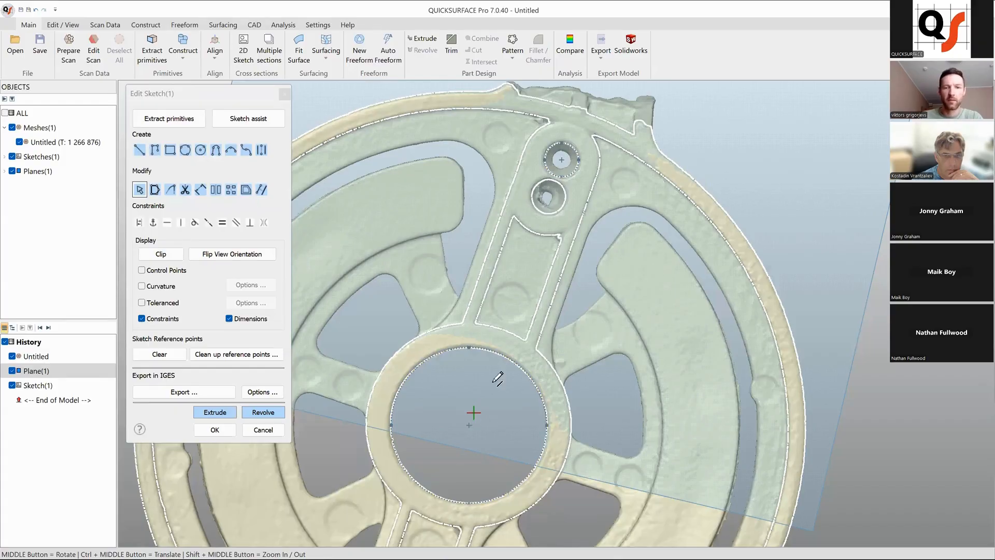
left_click(562, 159)
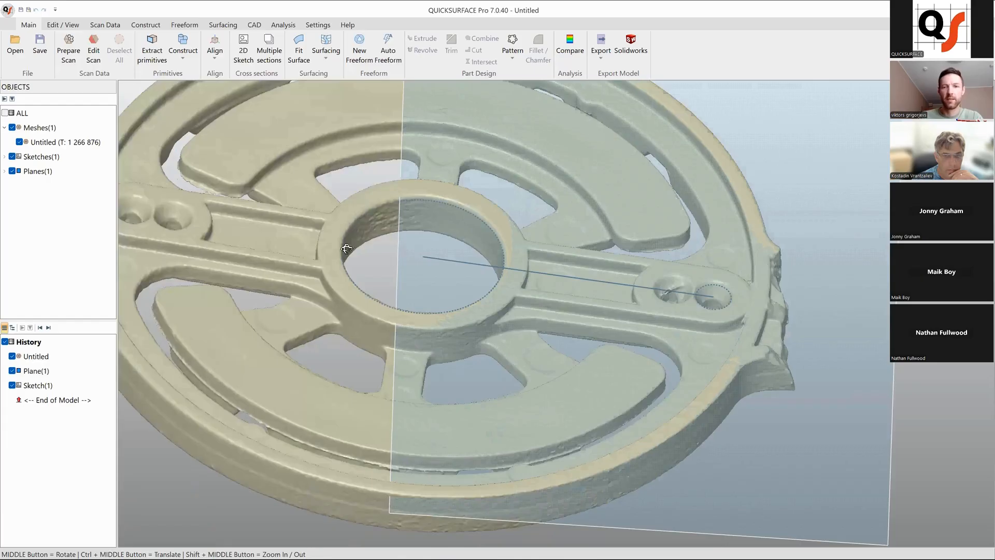
scroll(441, 247, "down", 3)
middle_click_drag(342, 286, 692, 71)
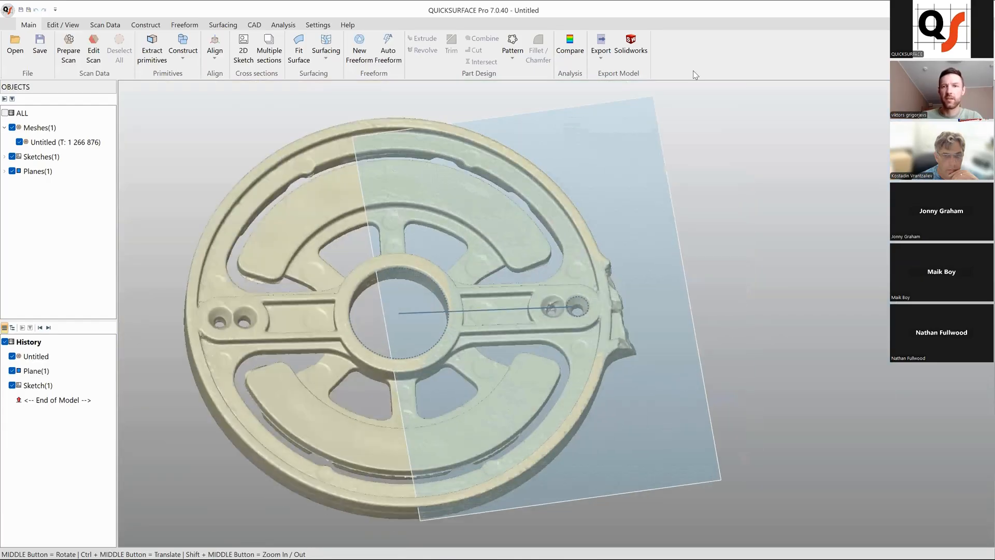
middle_click_drag(496, 298, 661, 284, "ctrl")
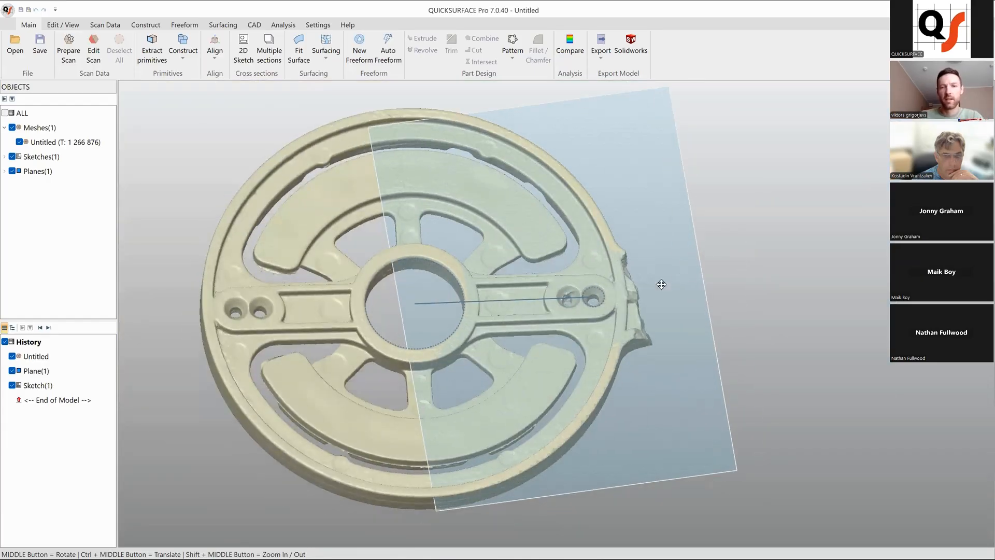
scroll(356, 190, "down", 3)
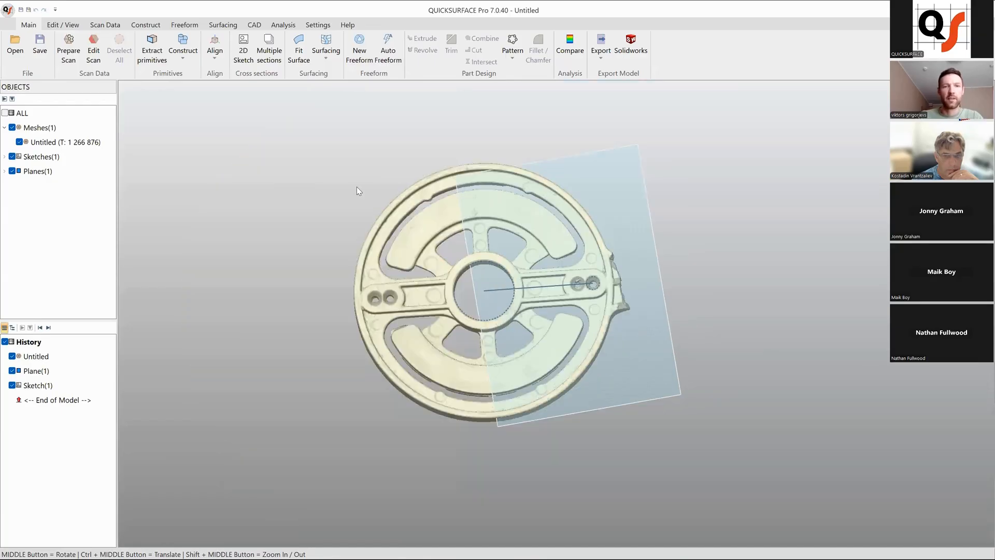
- Define a coordinate system from Plane(1) as Top, the sketched line as X axis and its bore-centre endpoint as origin
left_click(214, 48)
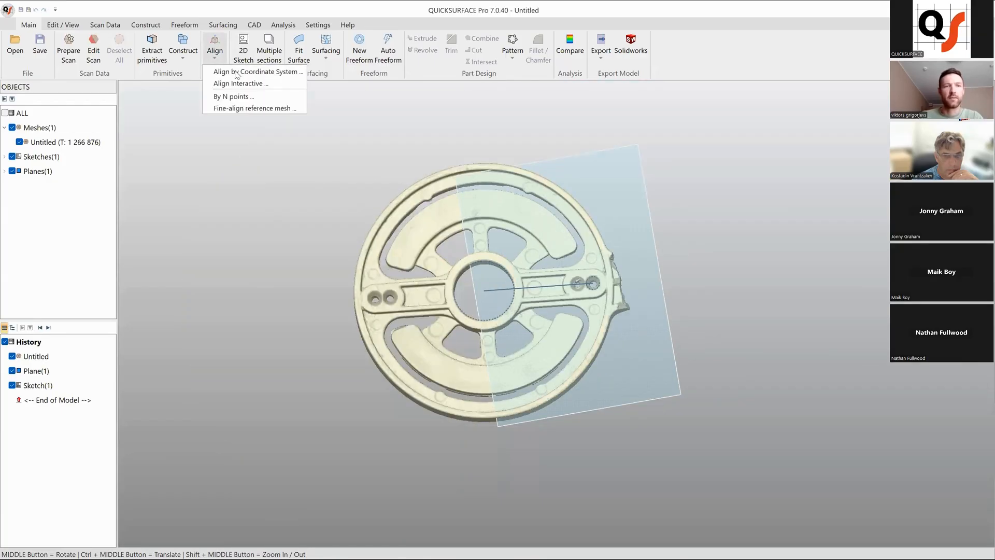
left_click(236, 72)
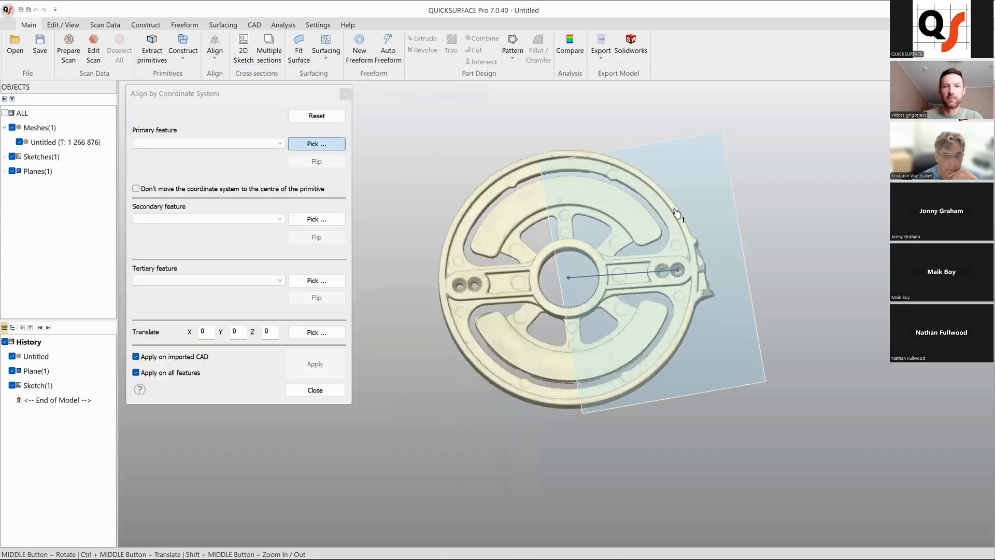
left_click(679, 207)
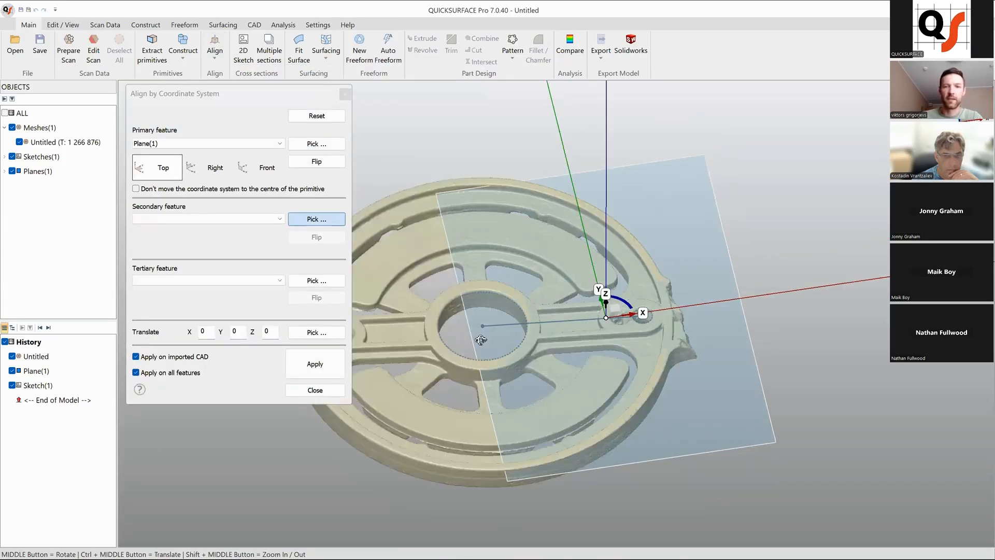
middle_click_drag(528, 335, 591, 334)
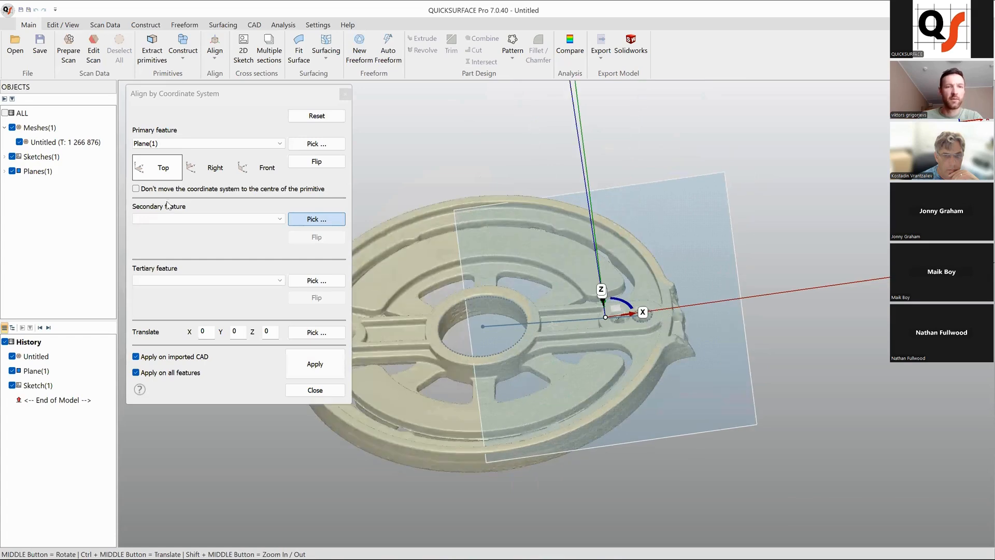
middle_click_drag(546, 270, 566, 328)
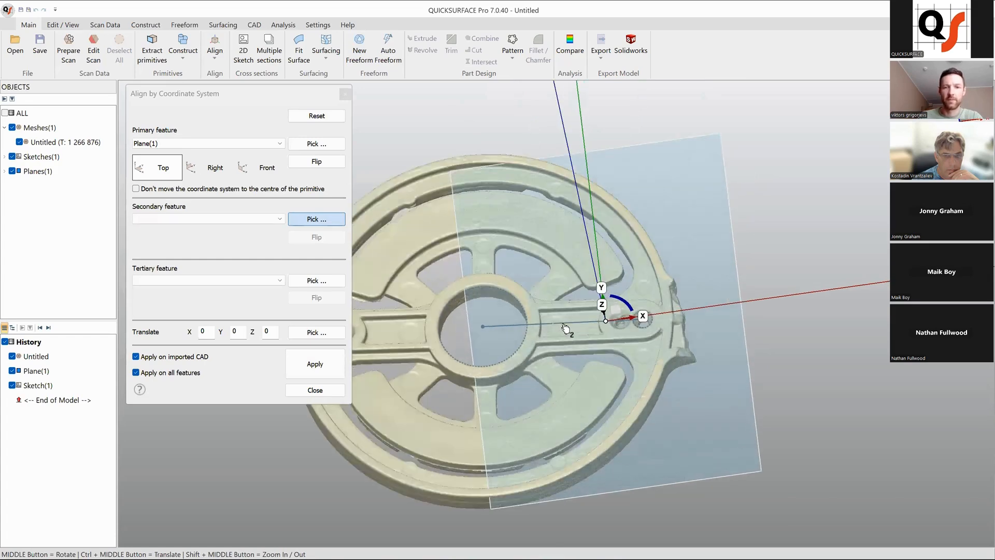
left_click(567, 329)
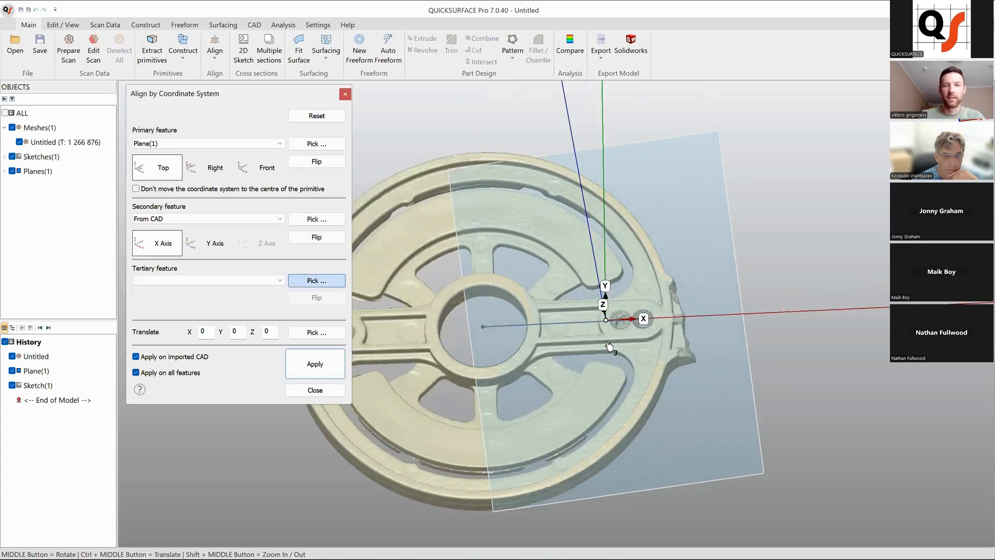
left_click(483, 328)
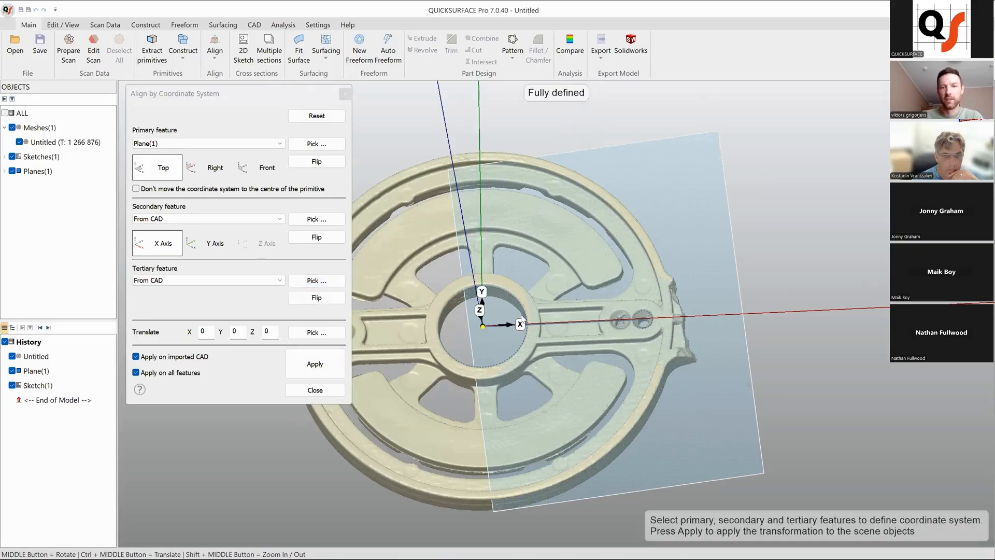
- Apply the coordinate system alignment to the scan and check it in the side and top views
middle_click_drag(494, 396, 506, 422)
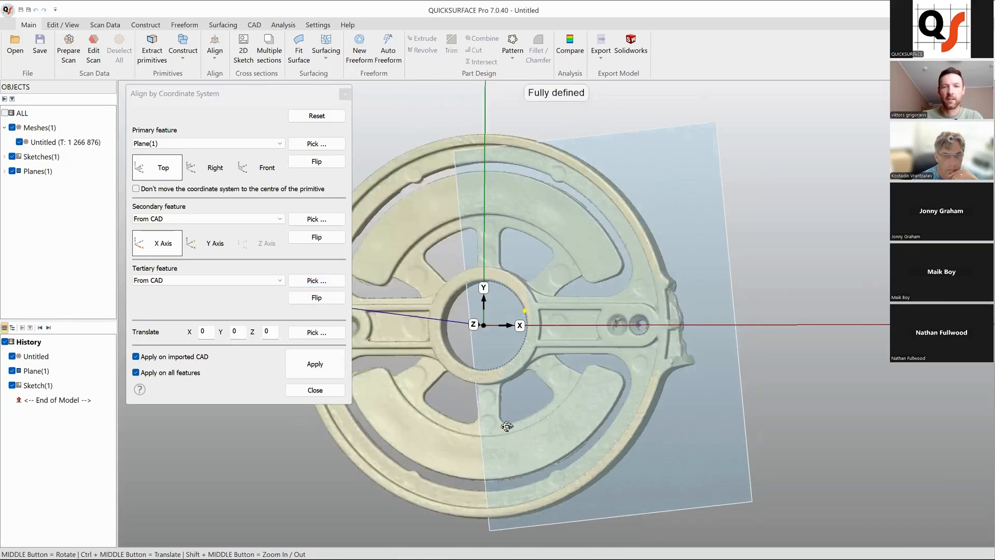
middle_click_drag(589, 287, 568, 276)
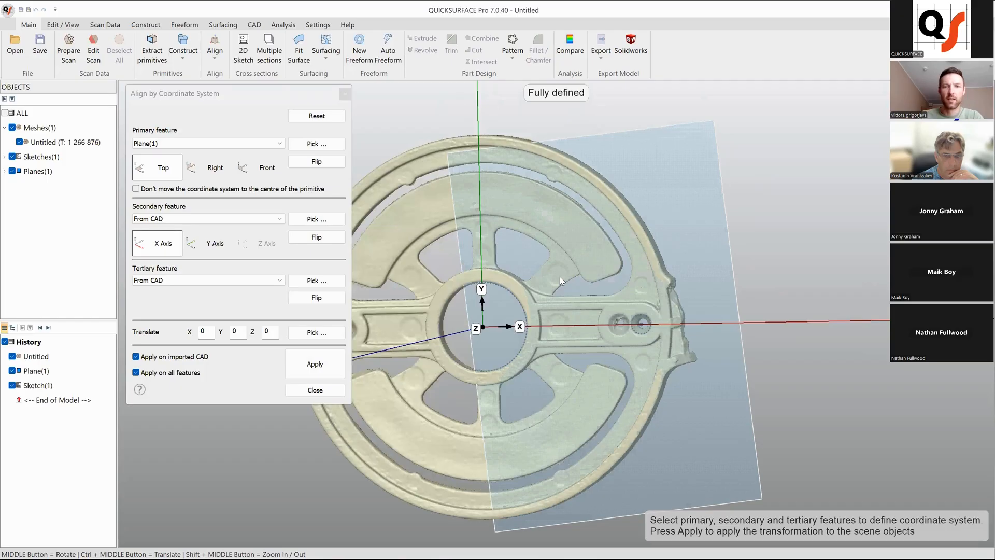
left_click(309, 360)
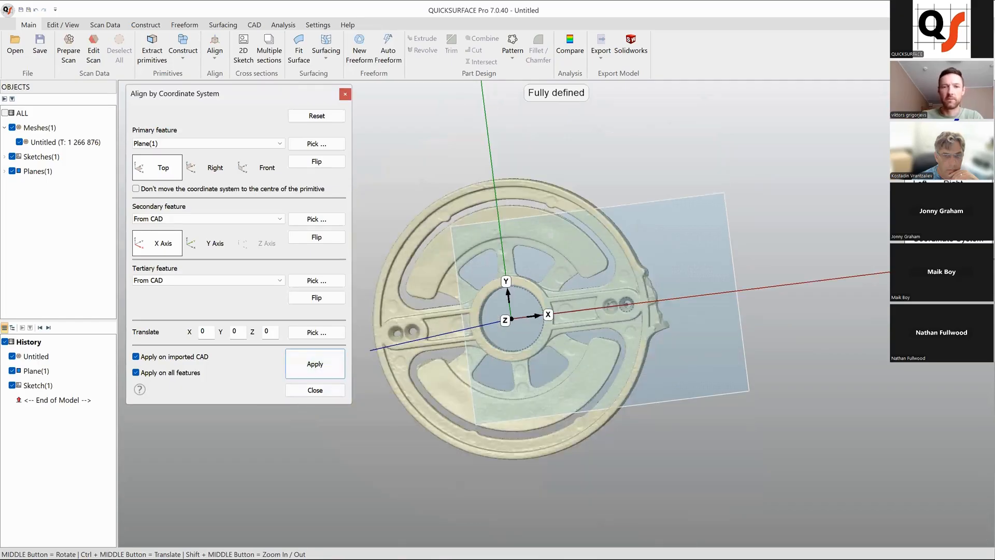
left_click(921, 172)
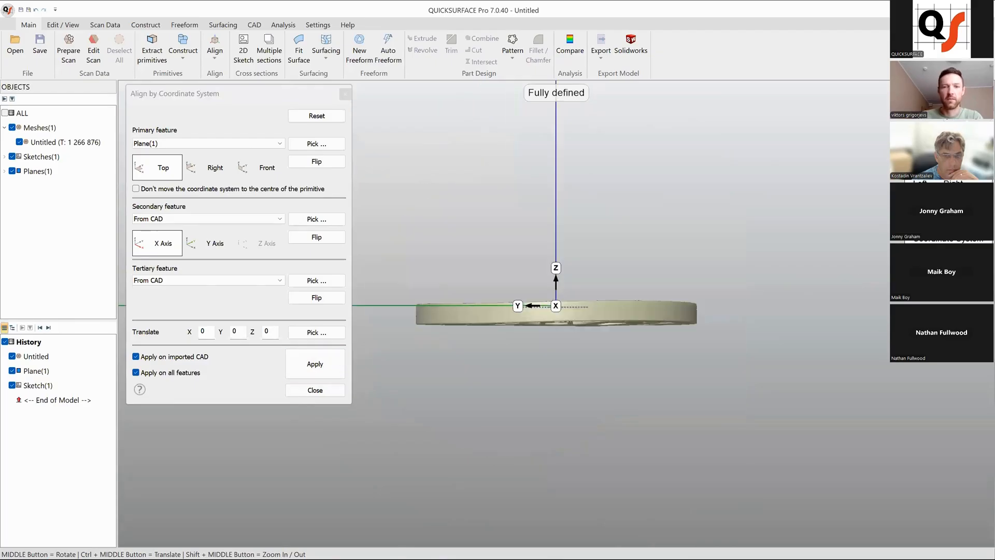
left_click(921, 142)
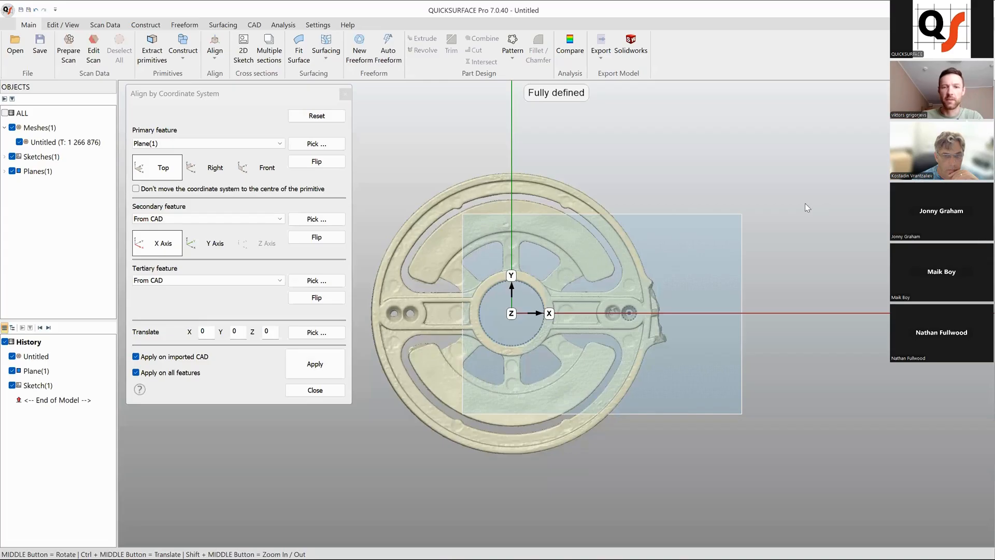
left_click(321, 392)
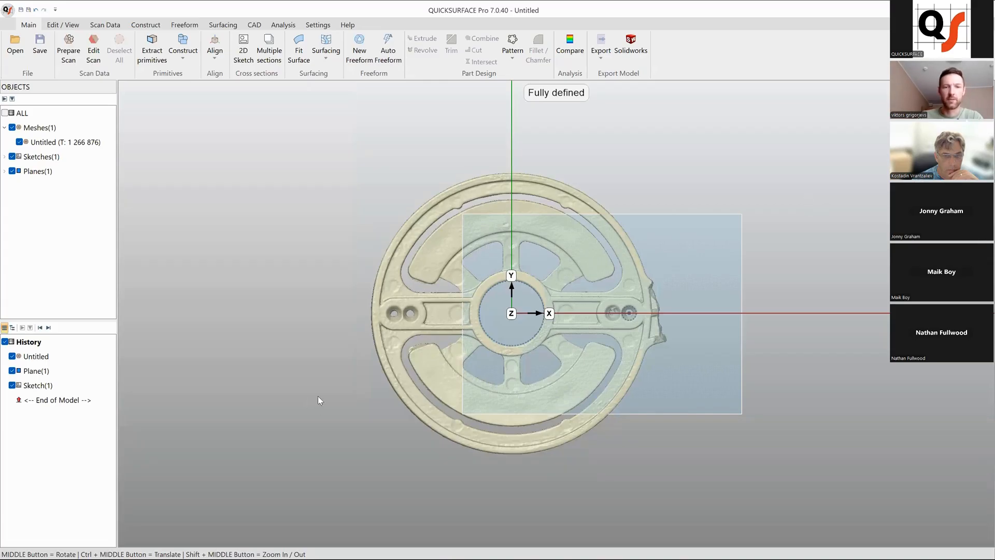
- Hide the fitted plane and the alignment sketch, leaving only the scan mesh displayed
scroll(489, 338, "up", 3)
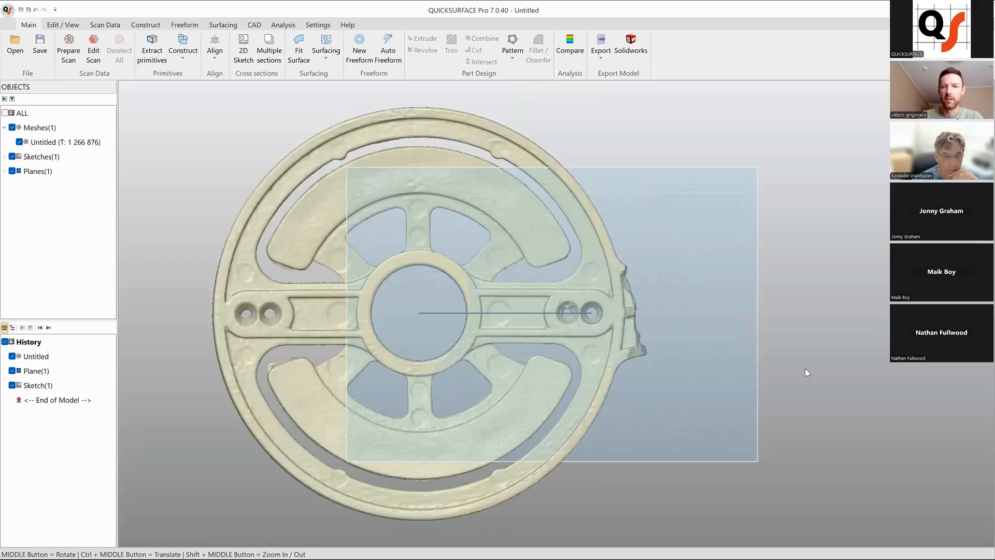
left_click(697, 327)
key("h")
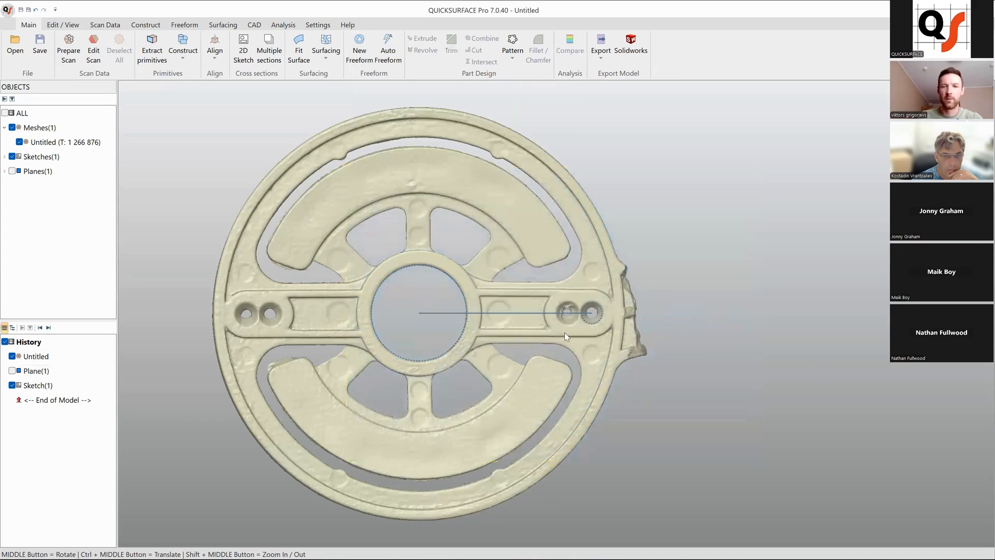
left_click(567, 316)
key("h")
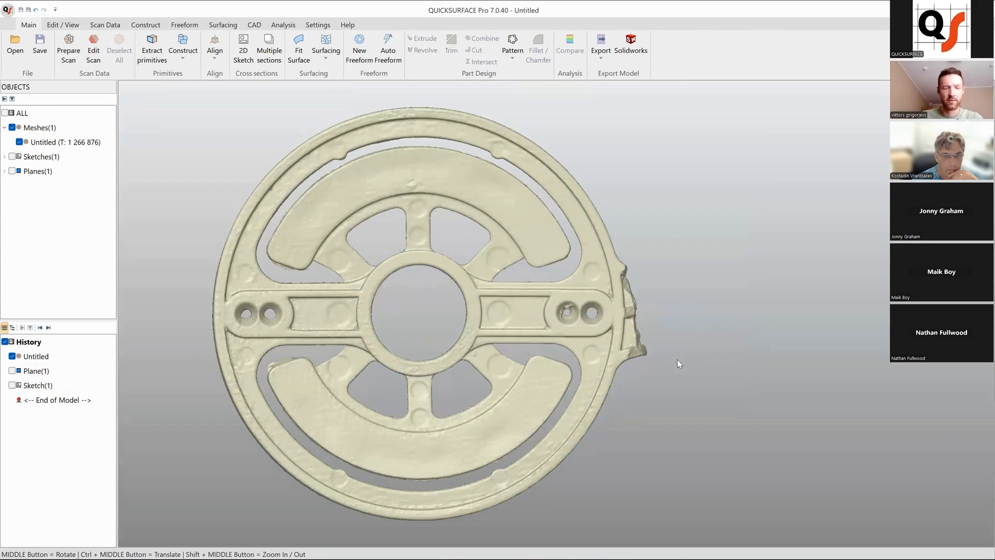
scroll(667, 351, "up", 1)
scroll(642, 342, "down", 3)
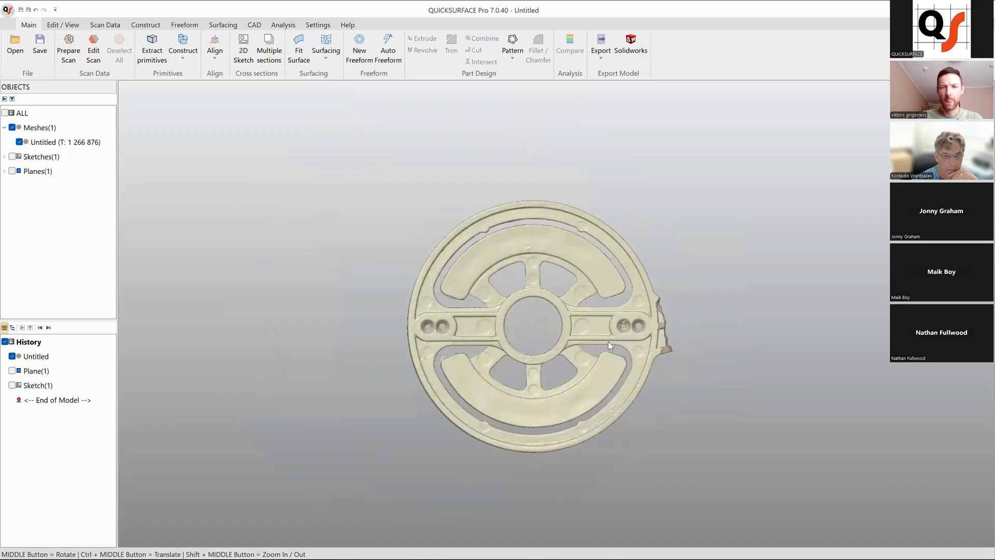
scroll(621, 342, "up", 2)
middle_click_drag(642, 344, 616, 342, "ctrl")
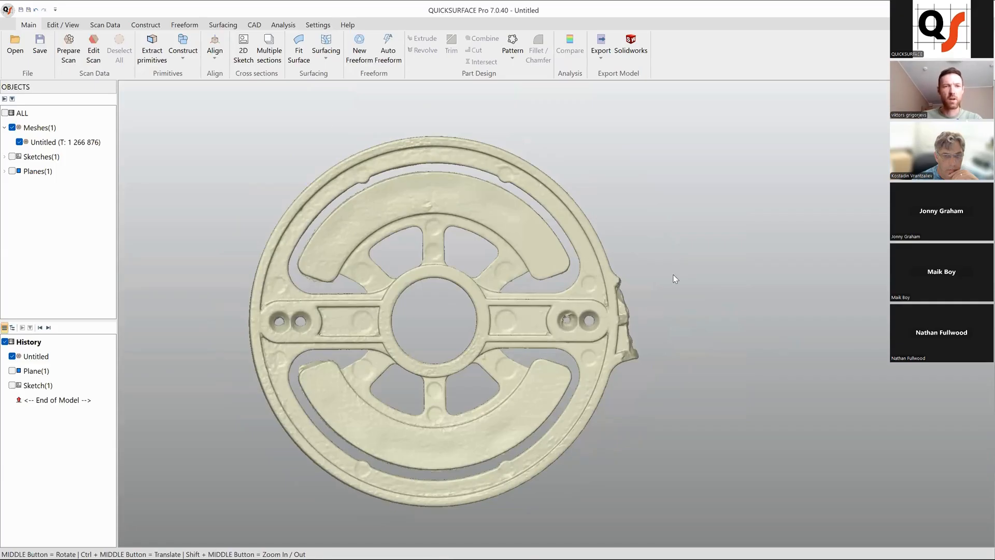
- Set up a 2D sketch for a revolved surface around the Z axis at 0 degrees rotation
left_click(246, 58)
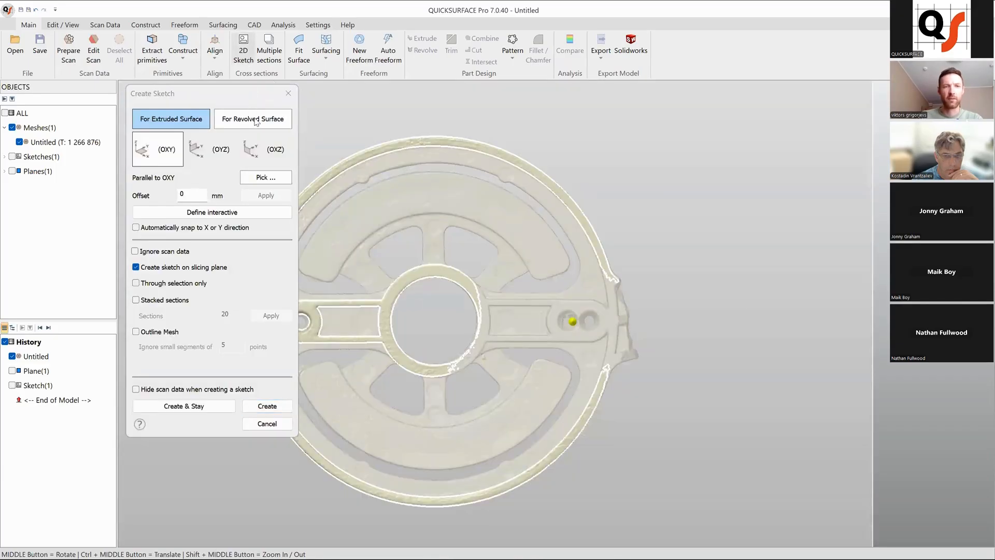
left_click(255, 121)
mouse_move(648, 221)
middle_mouse_down()
mouse_move(555, 346)
mouse_move(617, 371)
mouse_move(410, 356)
mouse_move(483, 290)
middle_mouse_up()
scroll(554, 347, "up", 5)
scroll(483, 287, "down", 3)
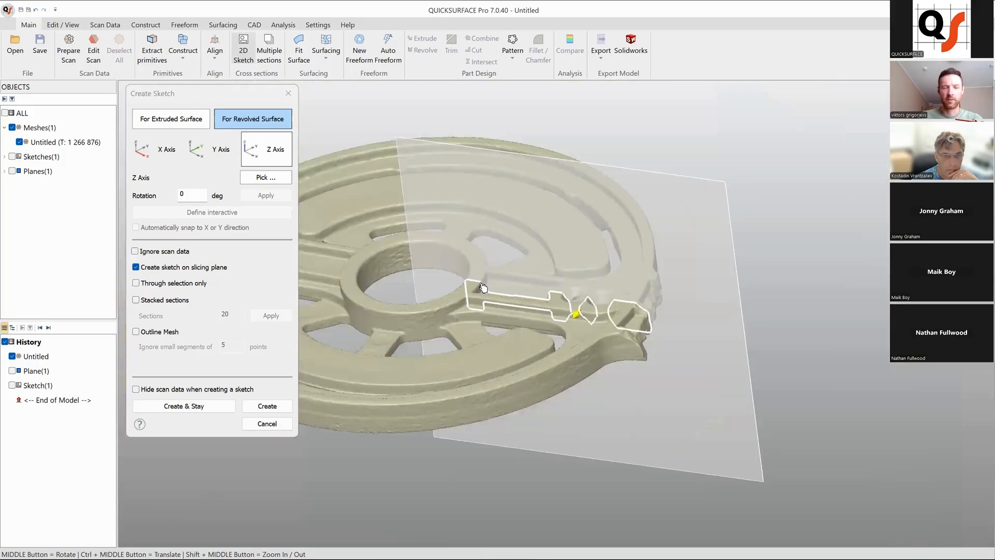
- Examine where the slicing plane cuts the hub, arm, boss holes and damaged rim
middle_click_drag(469, 311, 648, 308, "ctrl")
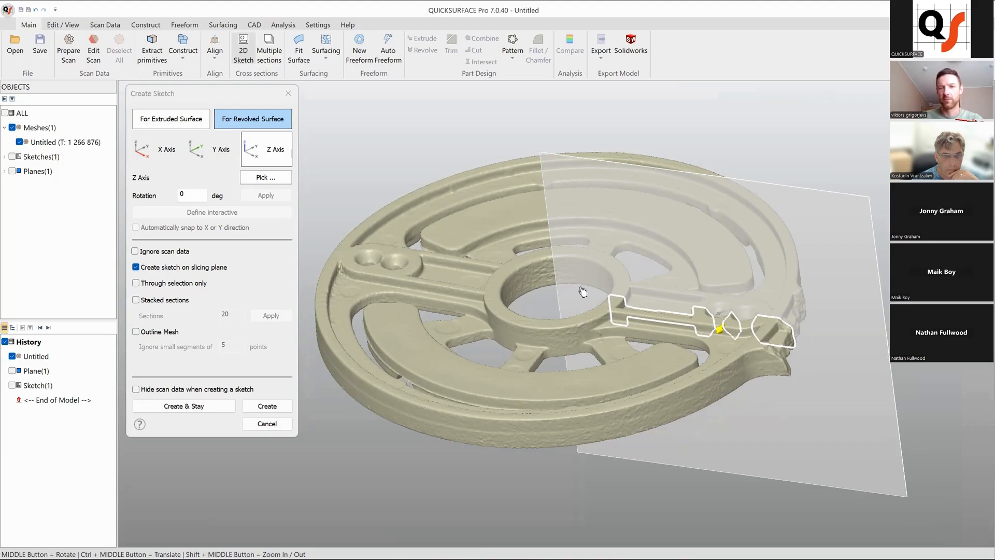
middle_click_drag(778, 337, 685, 345)
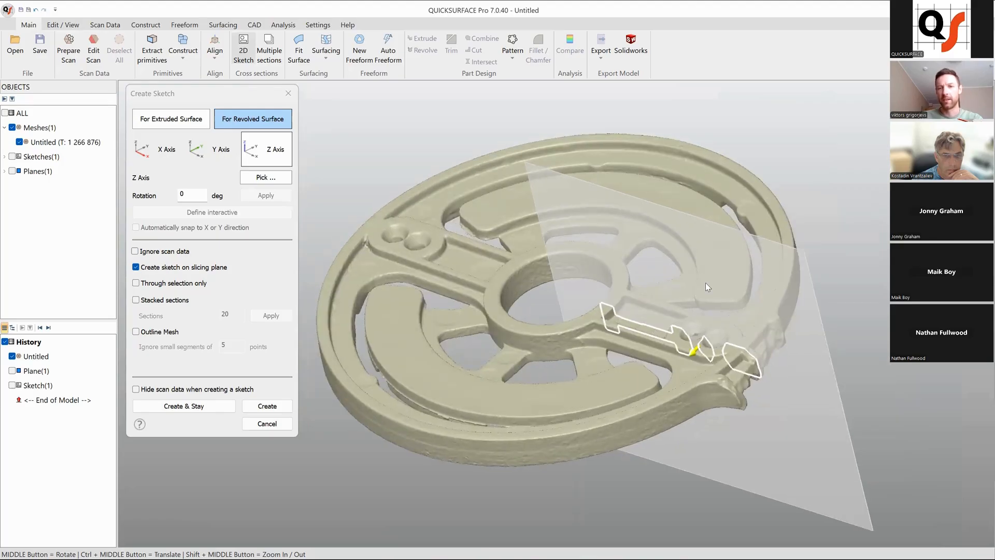
middle_click_drag(723, 318, 781, 337)
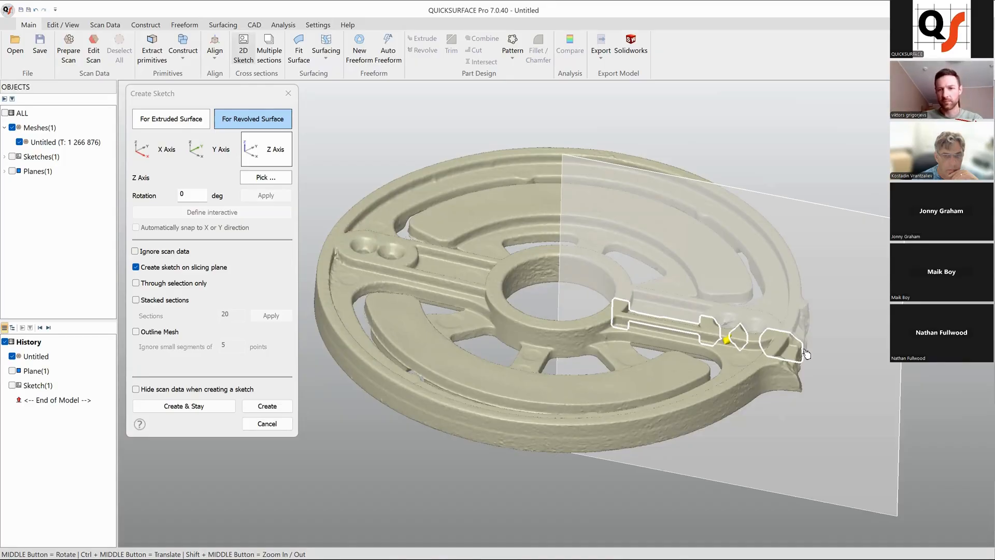
scroll(773, 343, "up", 4)
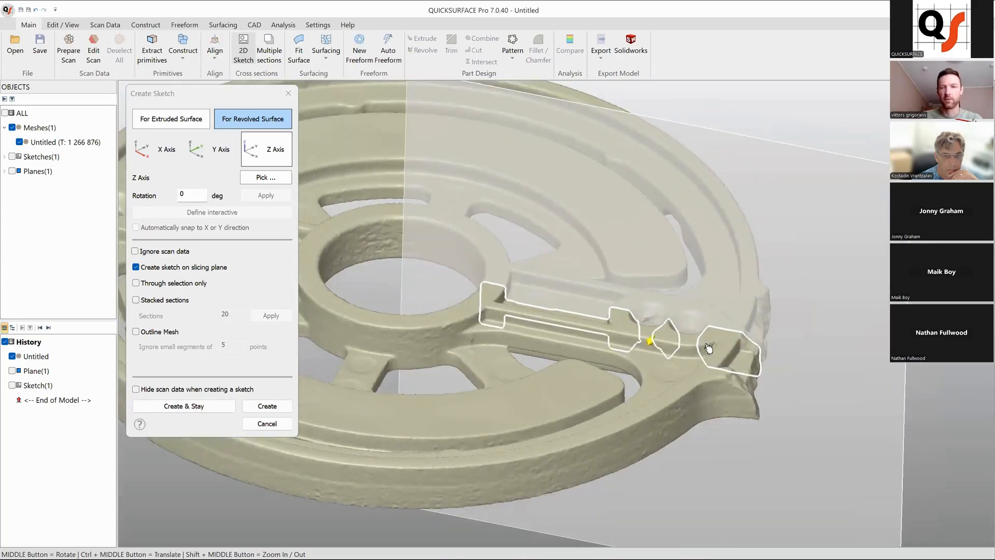
mouse_move(742, 395)
middle_mouse_down()
mouse_move(648, 389)
mouse_move(665, 361)
mouse_move(586, 372)
mouse_move(575, 401)
mouse_move(631, 404)
middle_mouse_up()
scroll(666, 361, "down", 4)
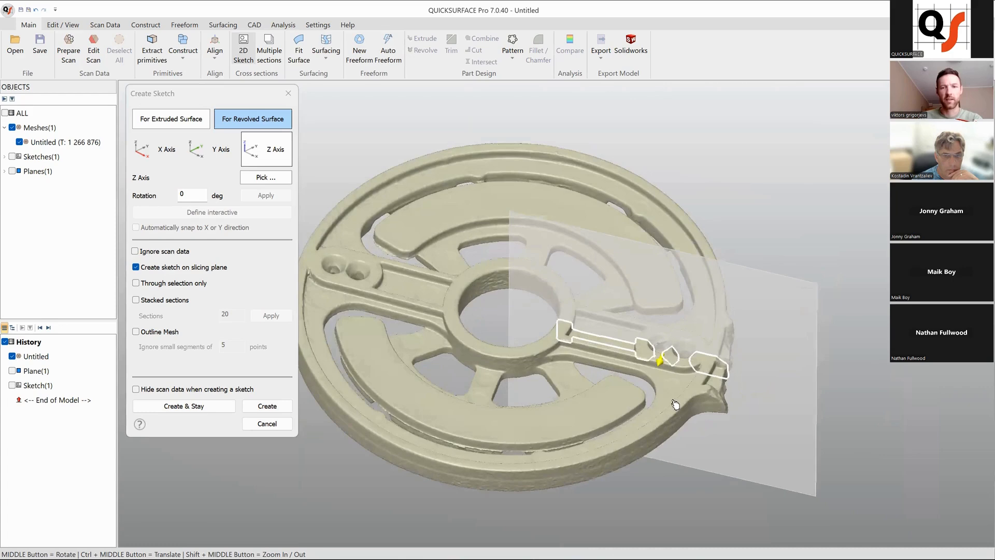
scroll(675, 404, "up", 4)
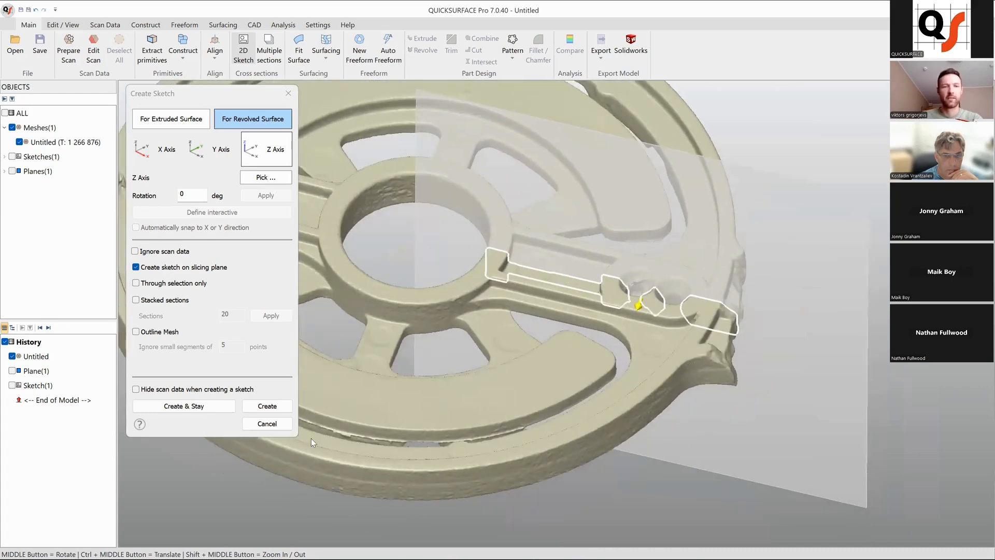
- Create the revolve sketch on the slicing plane and clip the scan at the sketch plane
left_click(266, 405)
scroll(691, 325, "up", 3)
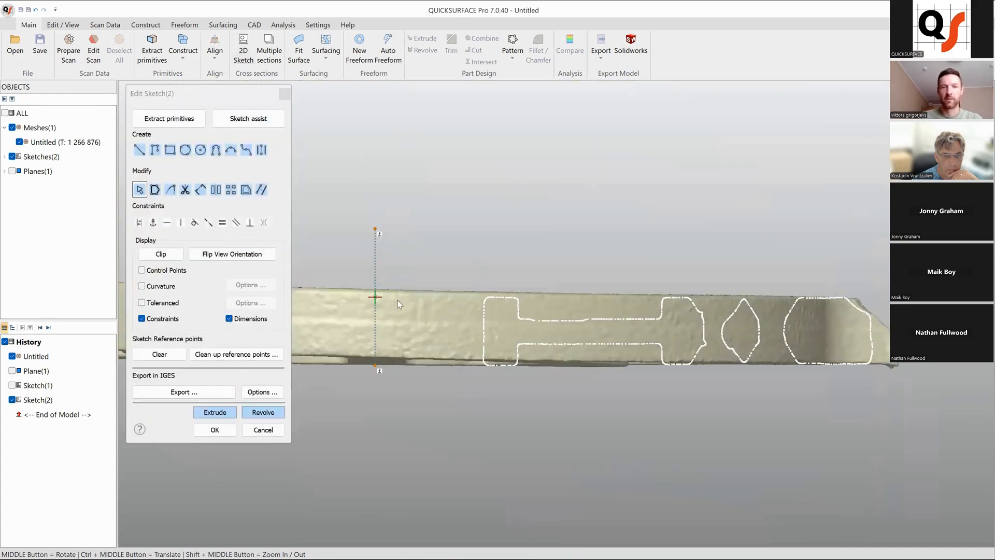
left_click(161, 254)
scroll(776, 347, "up", 3)
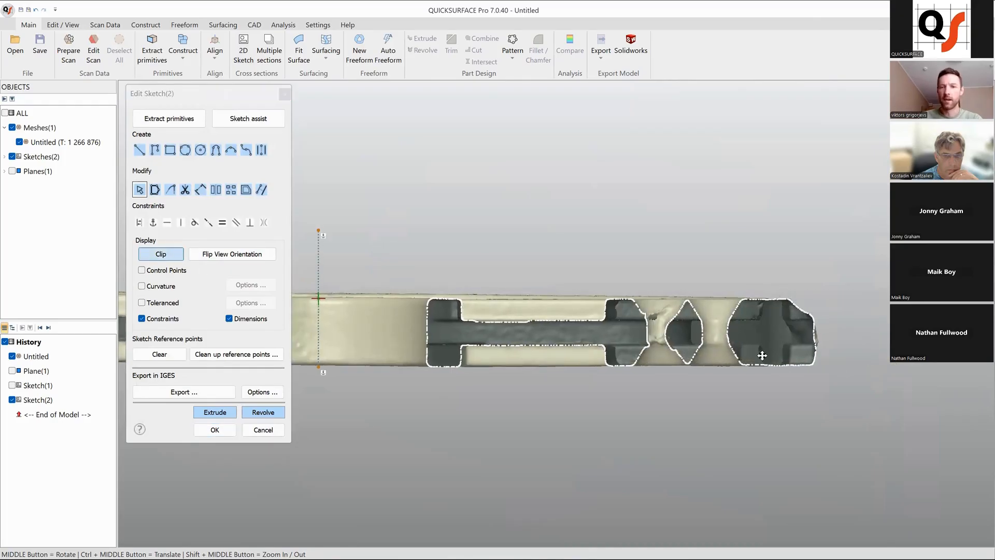
middle_click_drag(725, 345, 738, 350, "ctrl")
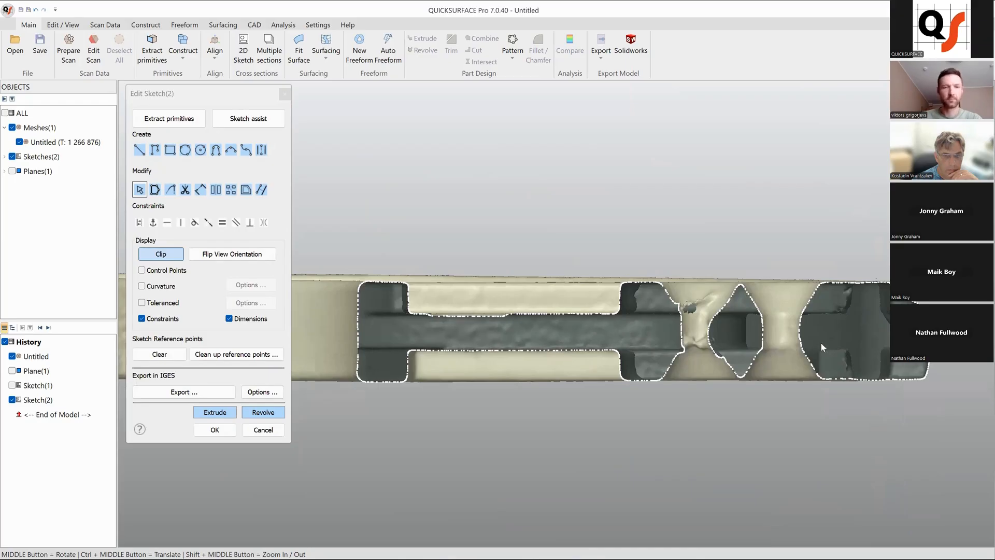
- Fit lines to the hub section's bore-side, upper and lower edges, and constrain the upper line horizontal
scroll(472, 324, "up", 5)
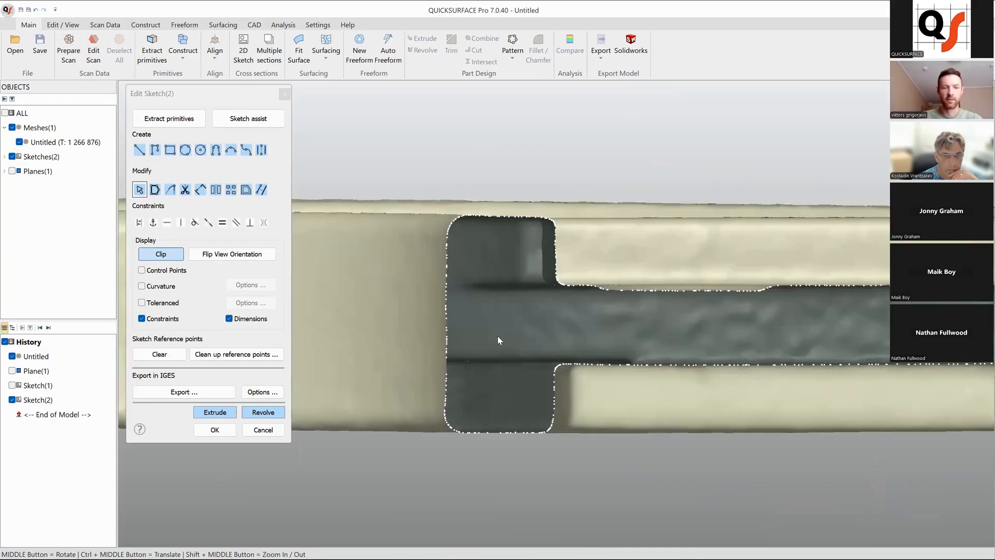
mouse_move(453, 269)
left_mouse_down()
mouse_move(515, 353)
mouse_move(416, 405)
mouse_move(482, 382)
left_mouse_up()
left_click_drag(541, 213, 539, 215)
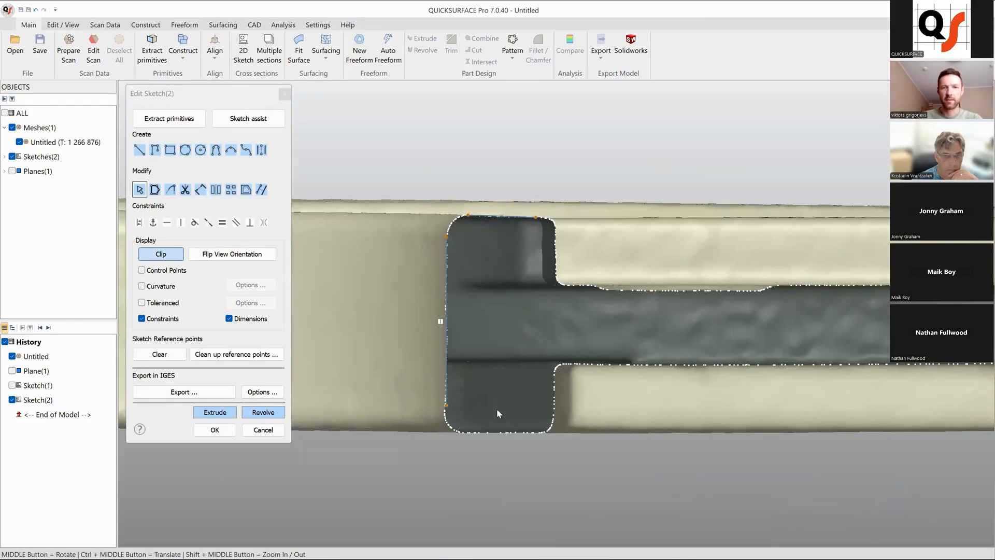
mouse_move(474, 429)
left_mouse_down()
mouse_move(526, 457)
mouse_move(507, 438)
left_mouse_up()
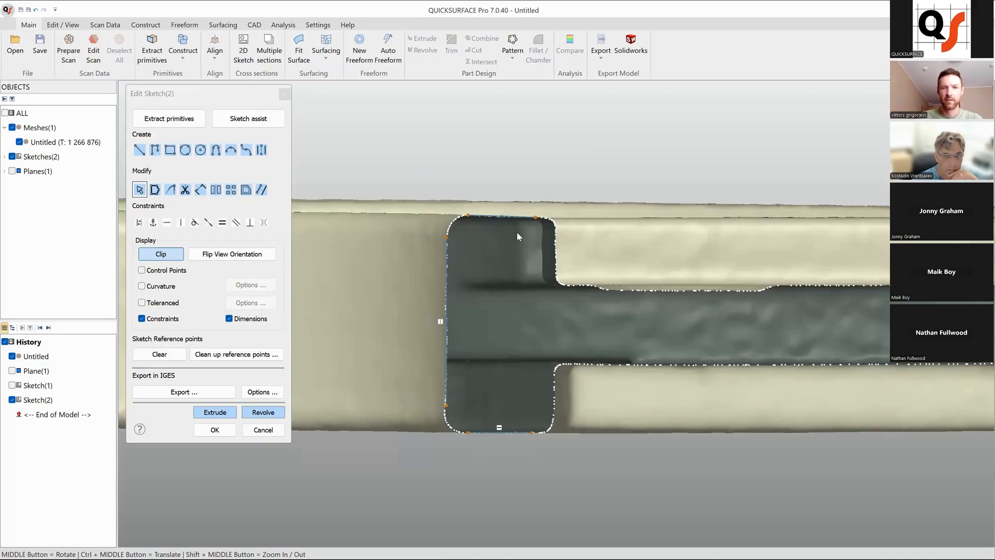
left_click(516, 216)
left_click(543, 201)
- Fit a horizontal line to the section points along the upper face of the outer rim
scroll(549, 166, "down", 3)
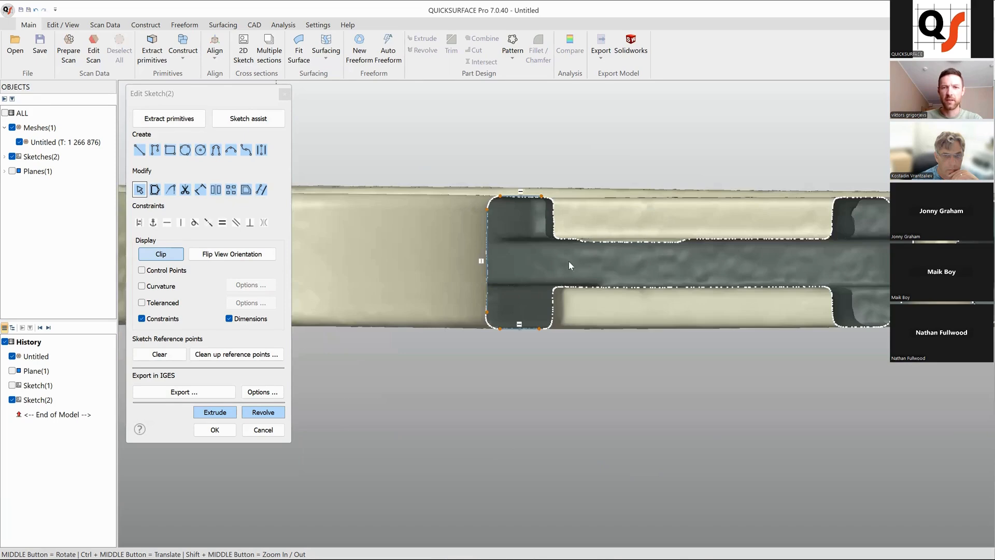
mouse_move(662, 236)
middle_mouse_down("ctrl")
mouse_move(596, 244)
mouse_move(563, 285)
middle_mouse_up("ctrl")
mouse_move(749, 290)
middle_mouse_down("ctrl")
mouse_move(579, 325)
mouse_move(711, 307)
mouse_move(539, 310)
middle_mouse_up("ctrl")
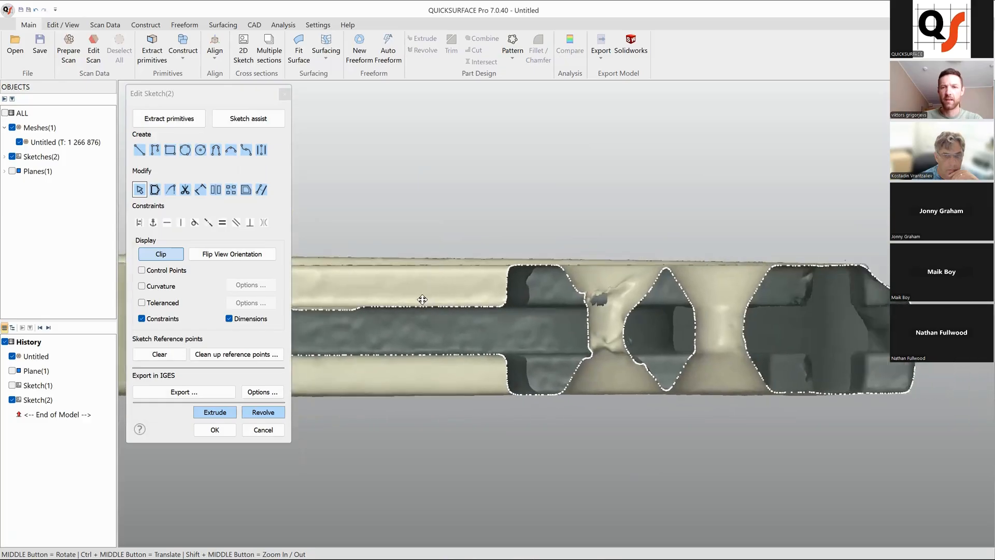
scroll(747, 269, "up", 5)
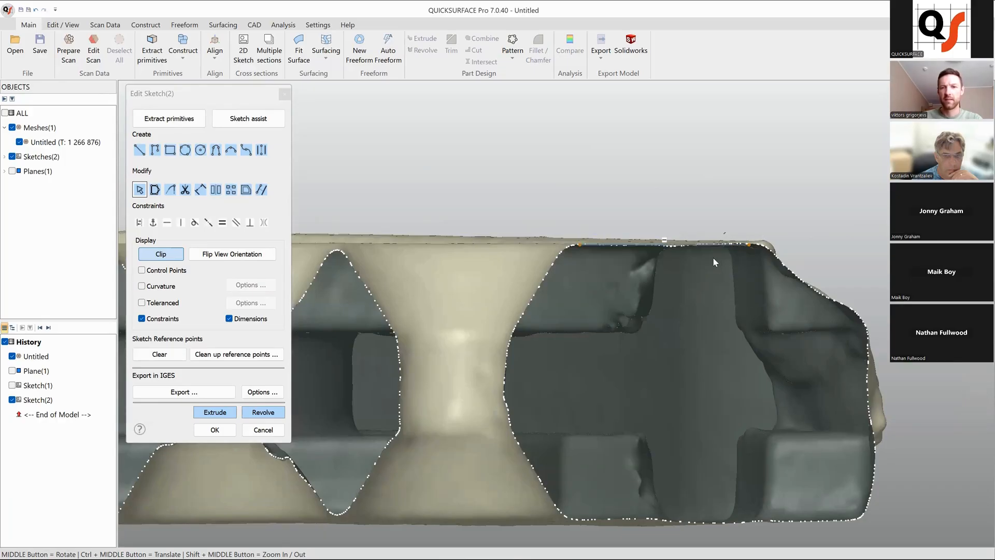
- Extend the hub section's lower and upper lines past the outer rim, replacing the separate upper rim line
scroll(713, 257, "down", 5)
middle_click_drag(604, 280, 752, 294, "ctrl")
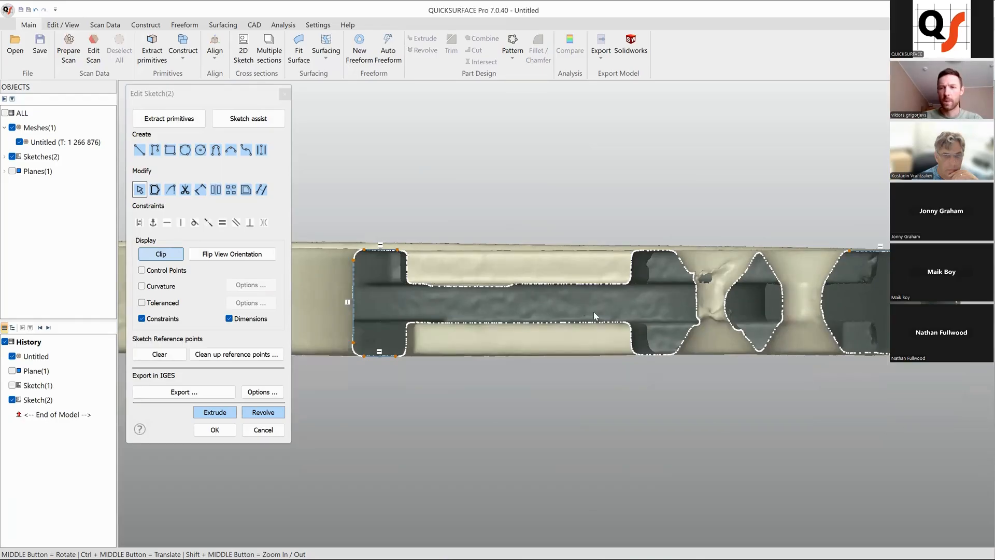
left_click_drag(401, 363, 963, 357)
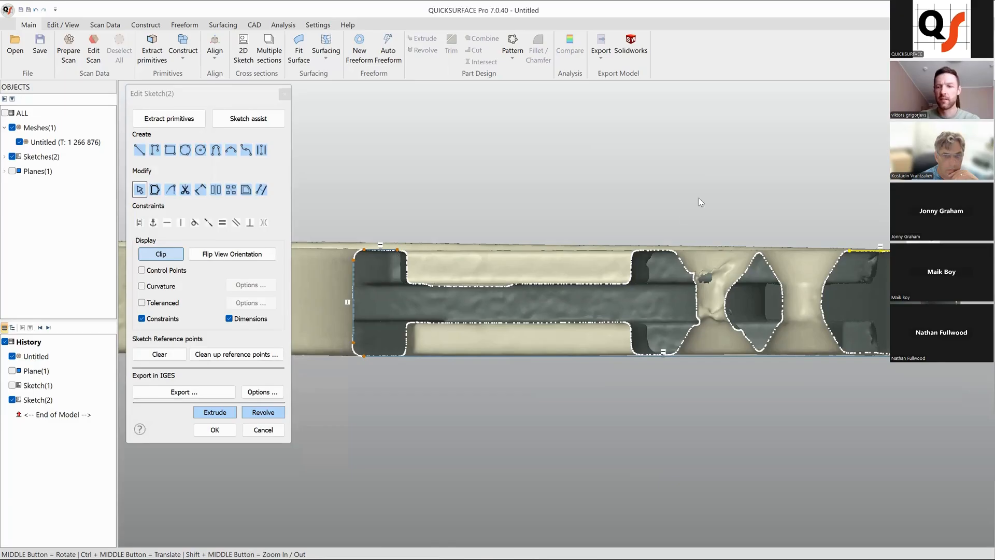
left_click_drag(398, 251, 966, 250)
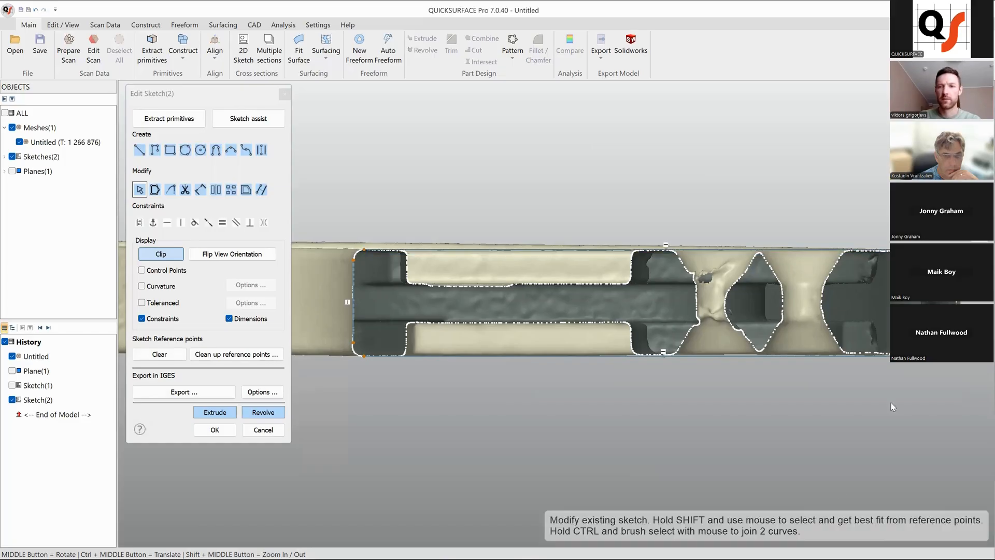
- Draw a vertical line about 5 mm long between the upper and lower profile lines near the outer rim
scroll(904, 314, "up", 3)
mouse_move(907, 313)
middle_mouse_down("ctrl")
mouse_move(767, 299)
mouse_move(706, 330)
middle_mouse_up("ctrl")
scroll(764, 300, "up", 2)
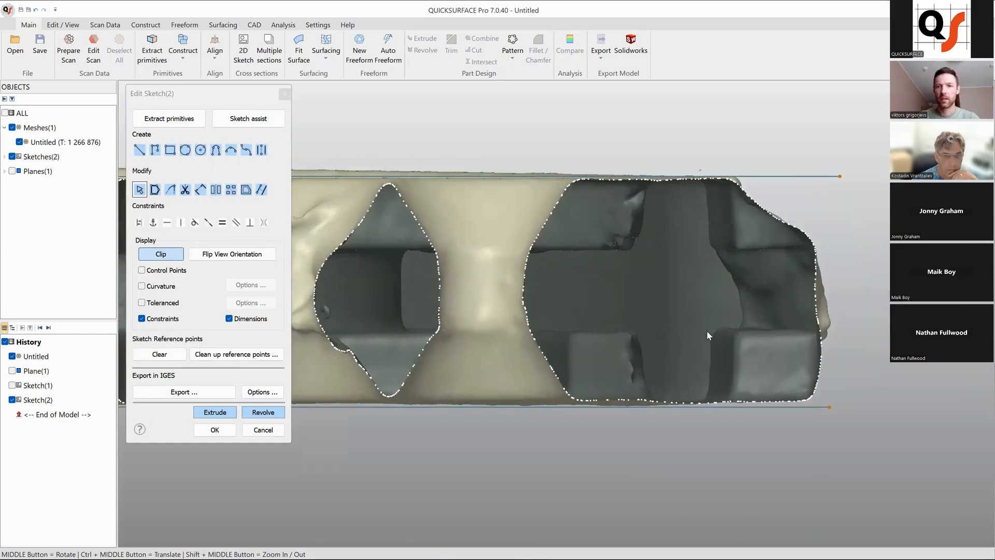
left_click(138, 152)
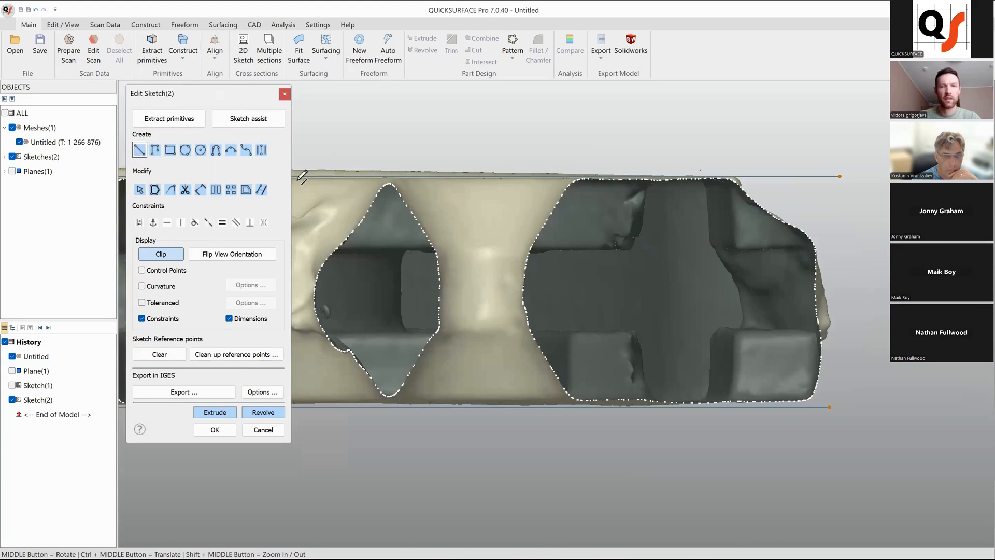
left_click(743, 176)
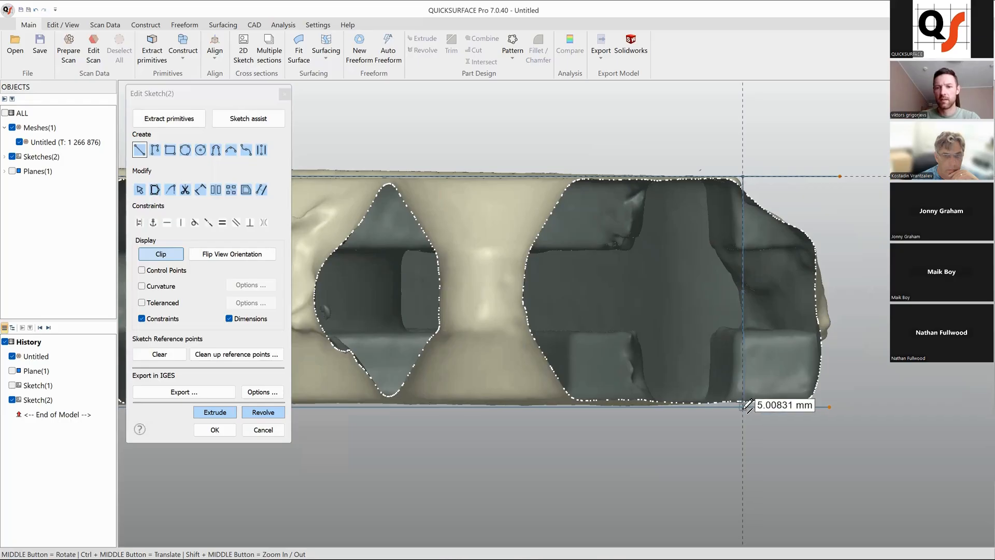
left_click(742, 406)
key("Escape")
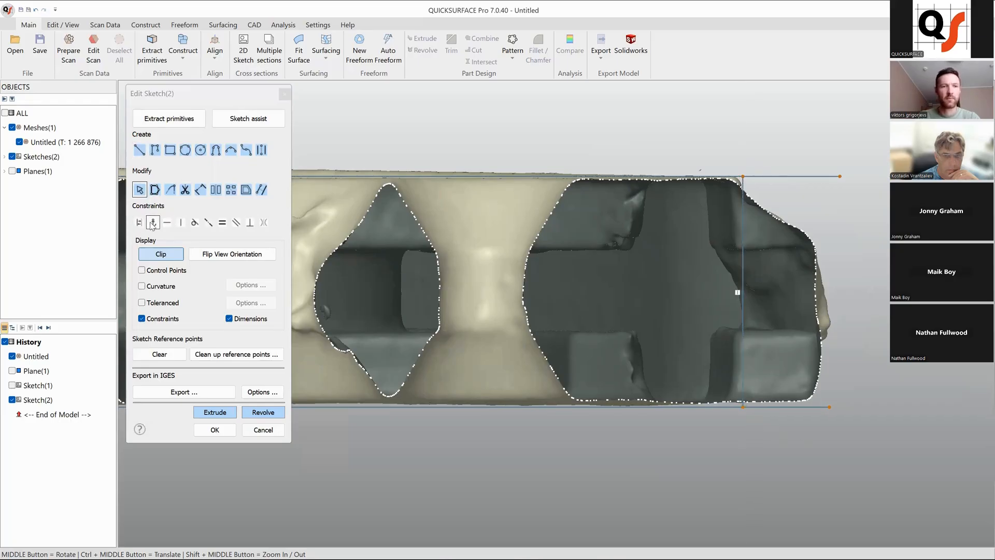
- Trim the upper and lower lines beyond the vertical rim line and move that line slightly inward
left_click(185, 189)
left_click_drag(746, 393, 796, 436)
left_click_drag(788, 147, 800, 191)
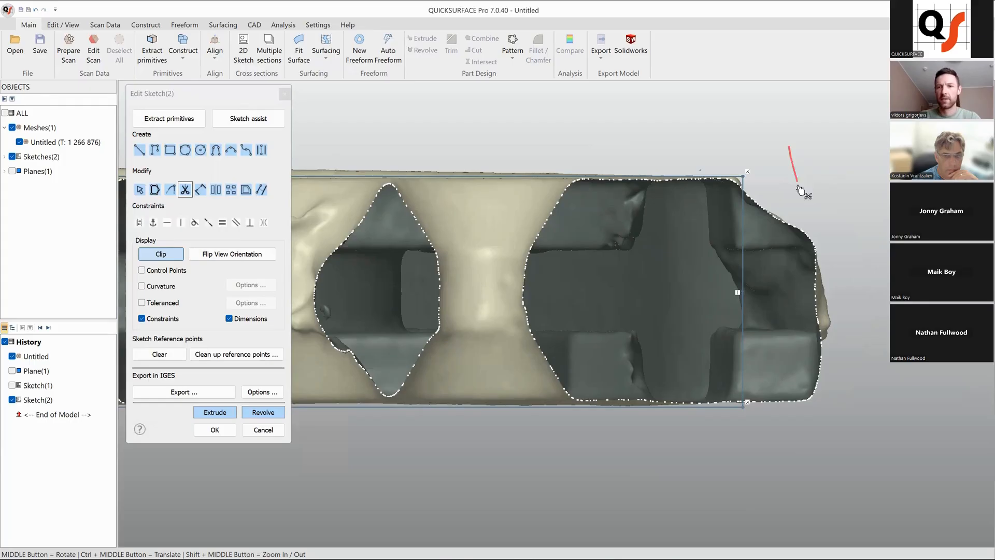
key("Escape")
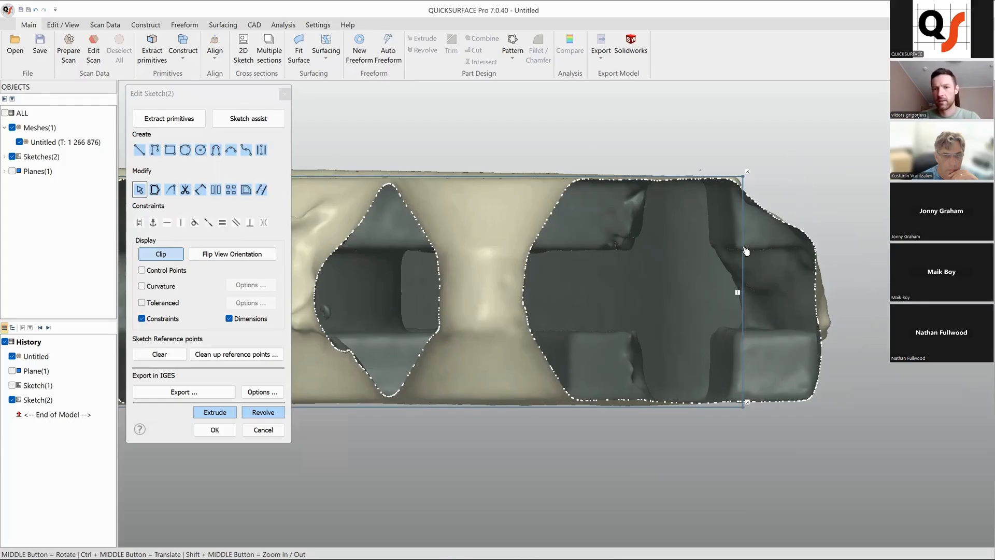
left_click_drag(746, 251, 740, 252)
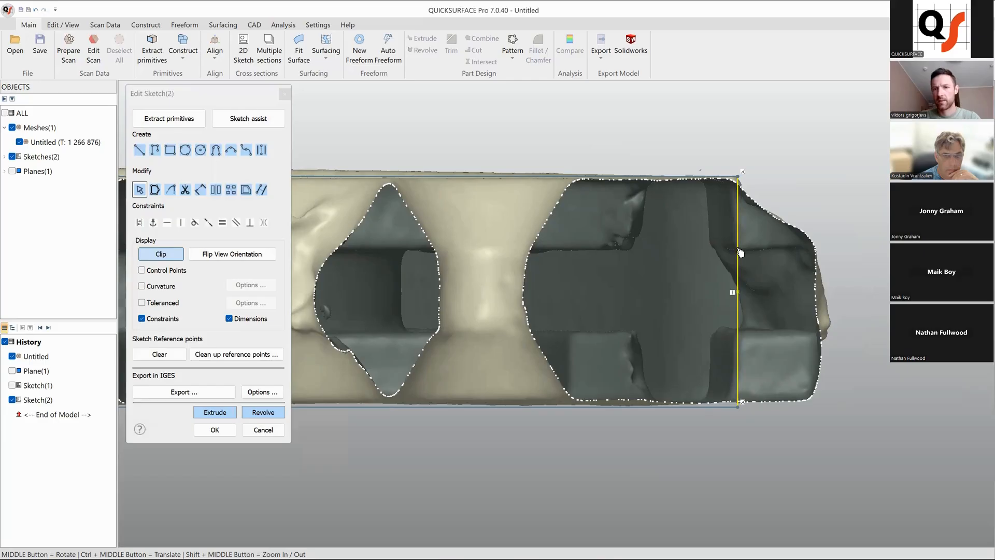
- Join the bore-side line to the upper and lower lines with sharp corners, closing the profile
scroll(520, 327, "down", 5)
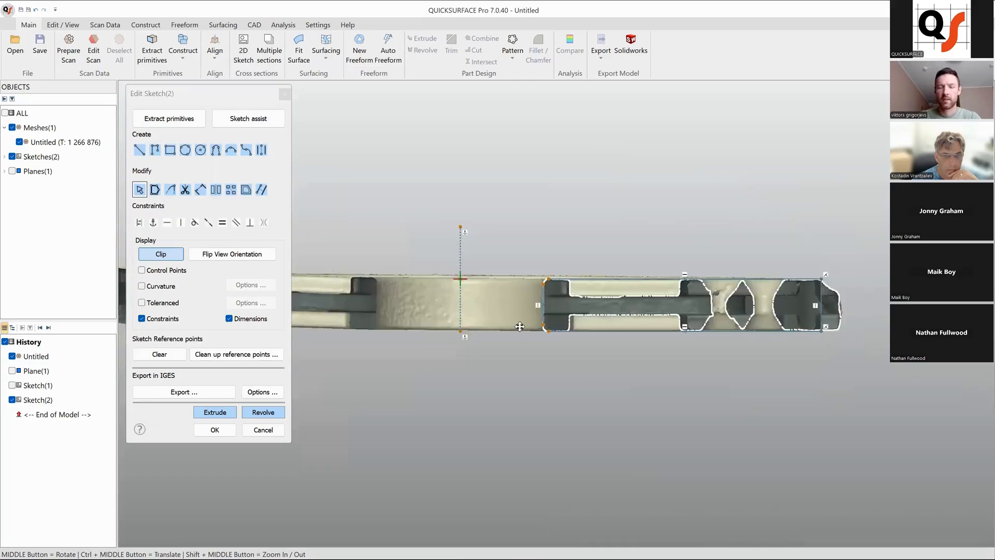
scroll(580, 328, "up", 3)
scroll(532, 267, "up", 2)
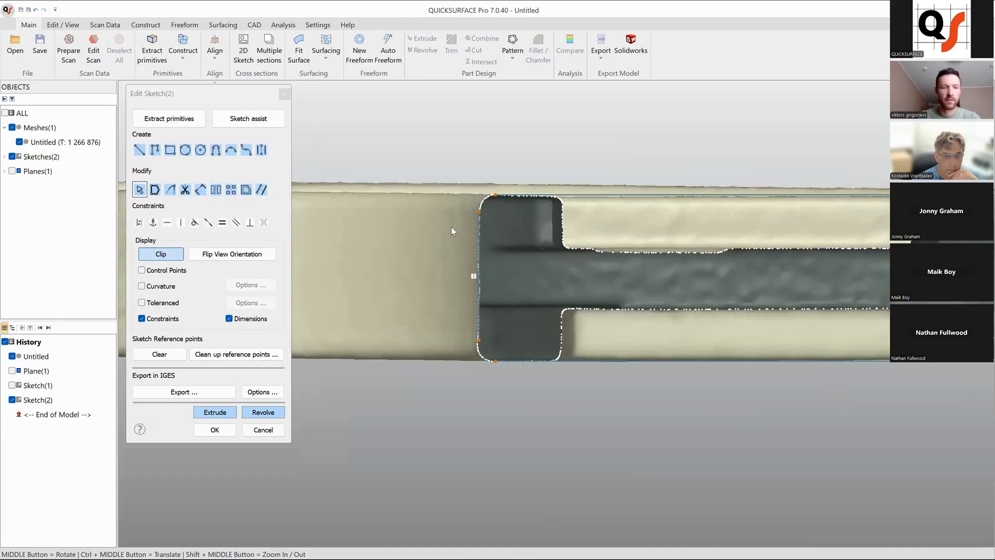
scroll(511, 202, "up", 3)
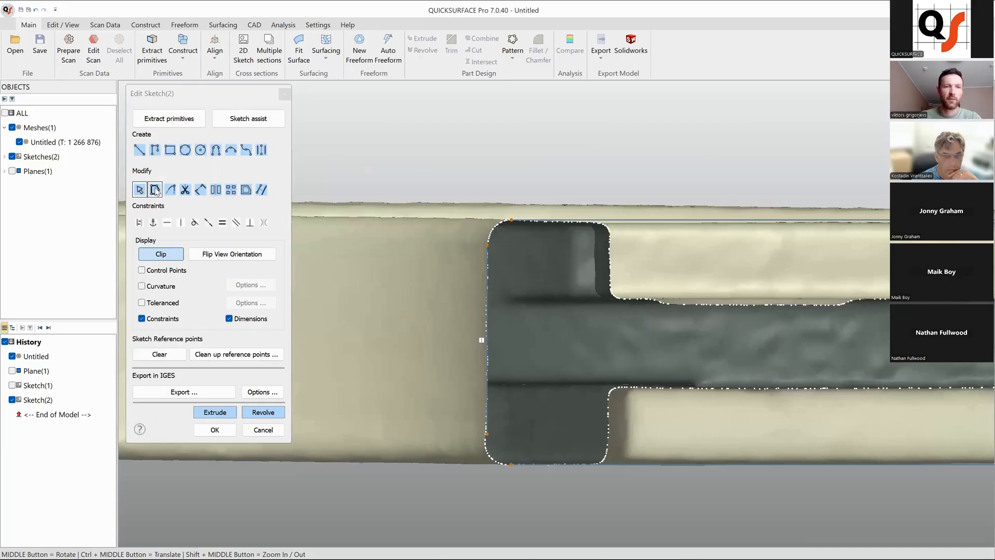
mouse_move(155, 191)
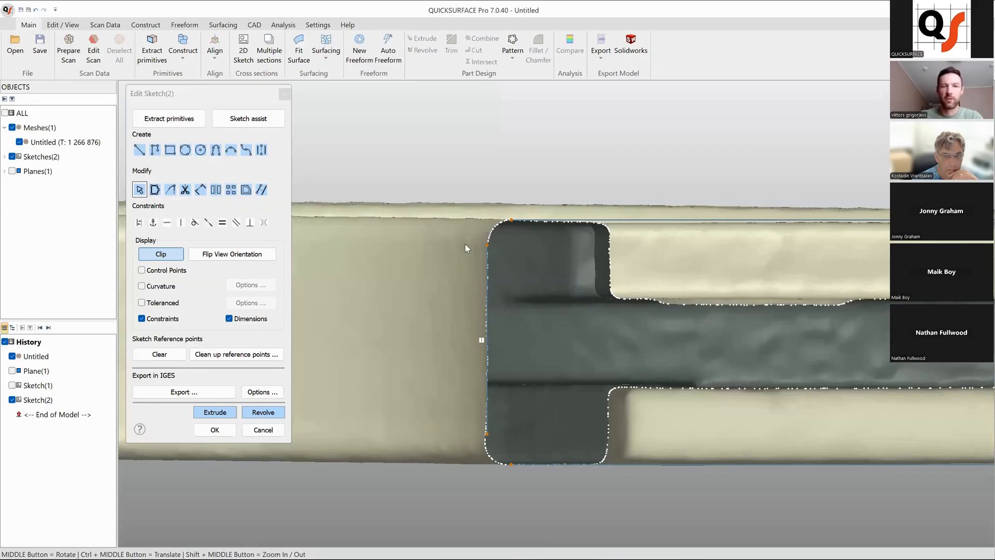
mouse_move(454, 244)
left_mouse_down()
mouse_move(436, 168)
mouse_move(429, 176)
left_mouse_up()
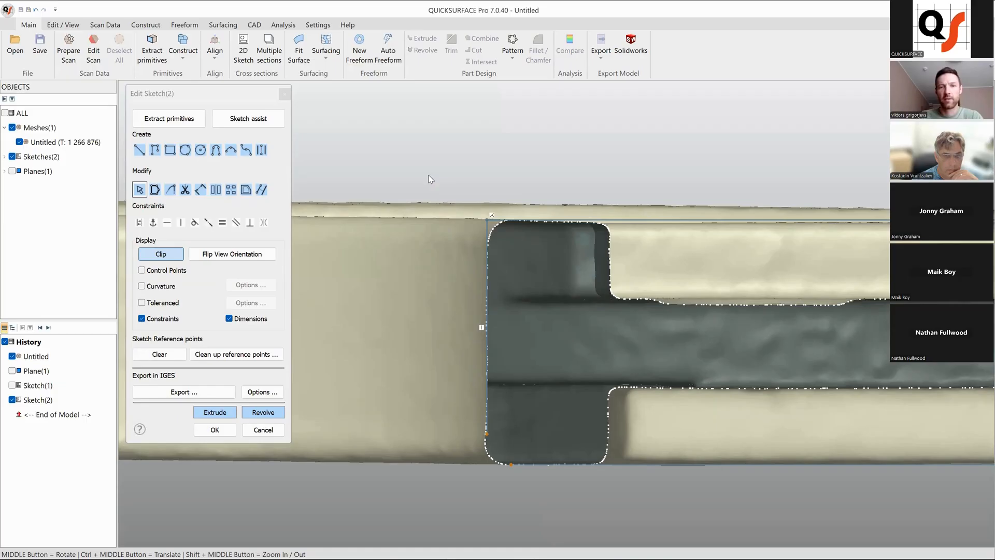
mouse_move(476, 496)
left_mouse_down()
mouse_move(475, 453)
mouse_move(573, 424)
left_mouse_up()
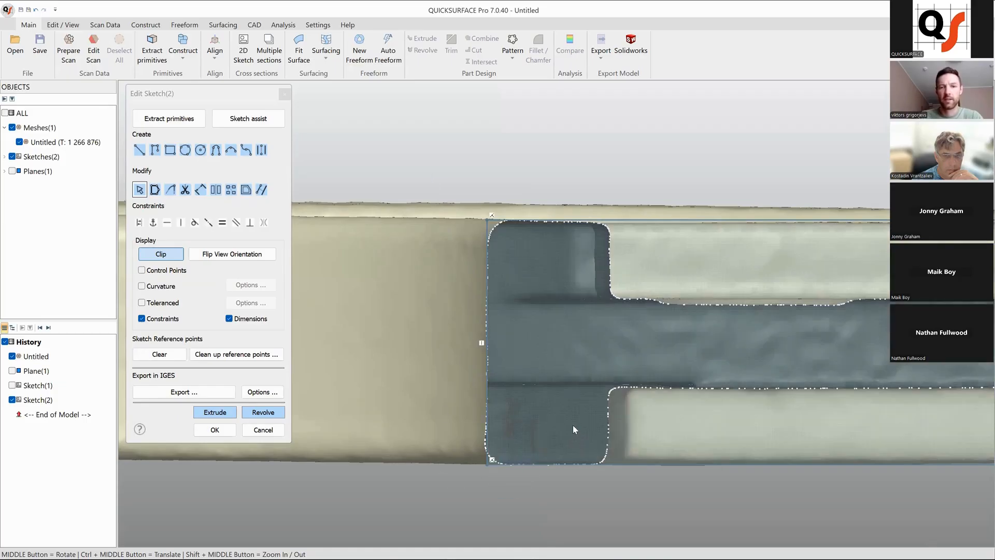
- Try rounding the profile's upper bore-side corner with a 0.5118 mm fillet radius, and undo it
scroll(553, 424, "down", 2)
scroll(582, 431, "up", 3)
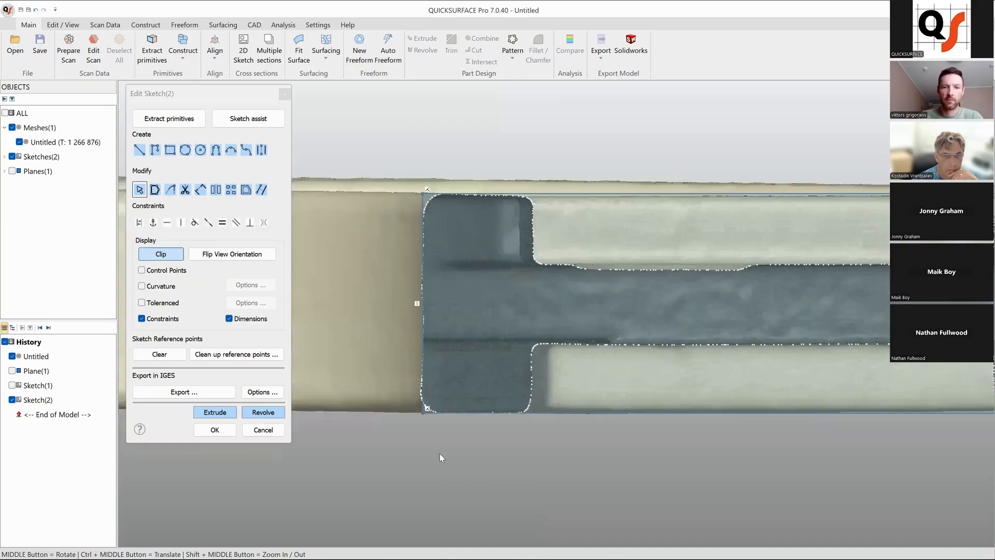
middle_click_drag(439, 147, 472, 310, "ctrl")
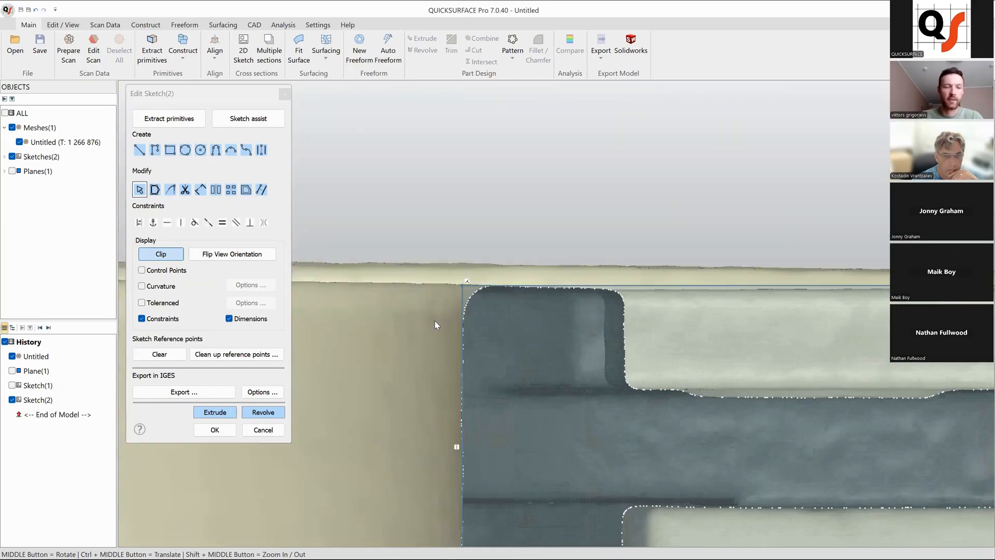
mouse_move(447, 302)
left_mouse_down()
mouse_move(509, 272)
mouse_move(417, 303)
left_mouse_up()
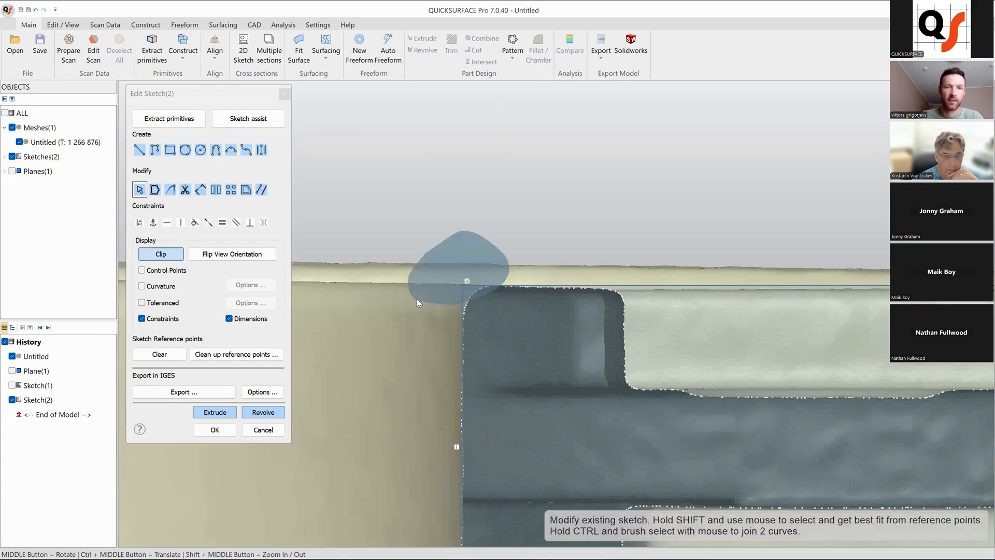
scroll(470, 319, "up", 5)
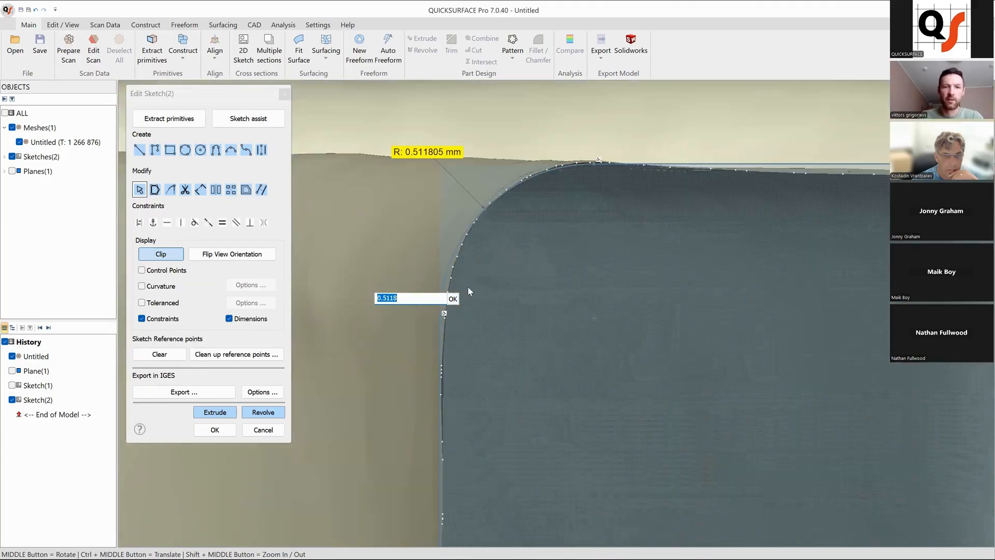
key("Return")
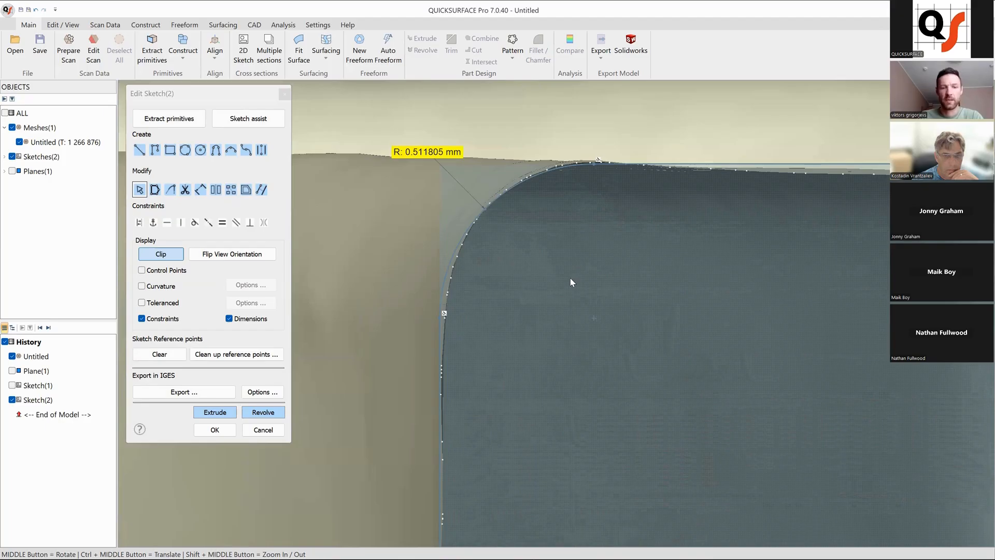
key("ctrl+z")
- Revolve the closed profile a full turn around the vertical sketch line as a new solid
scroll(566, 278, "down", 10)
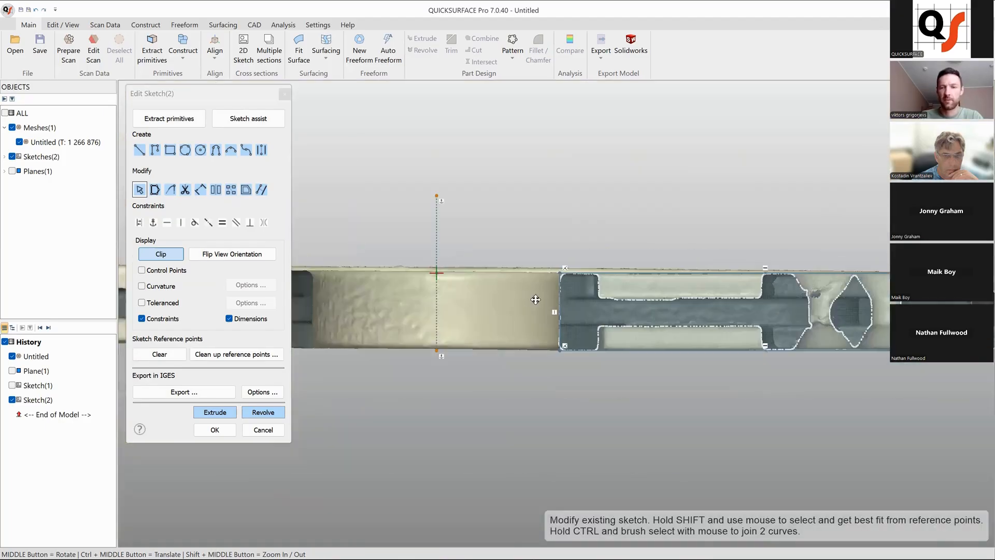
middle_click_drag(756, 433, 613, 415, "ctrl")
scroll(601, 310, "up", 2)
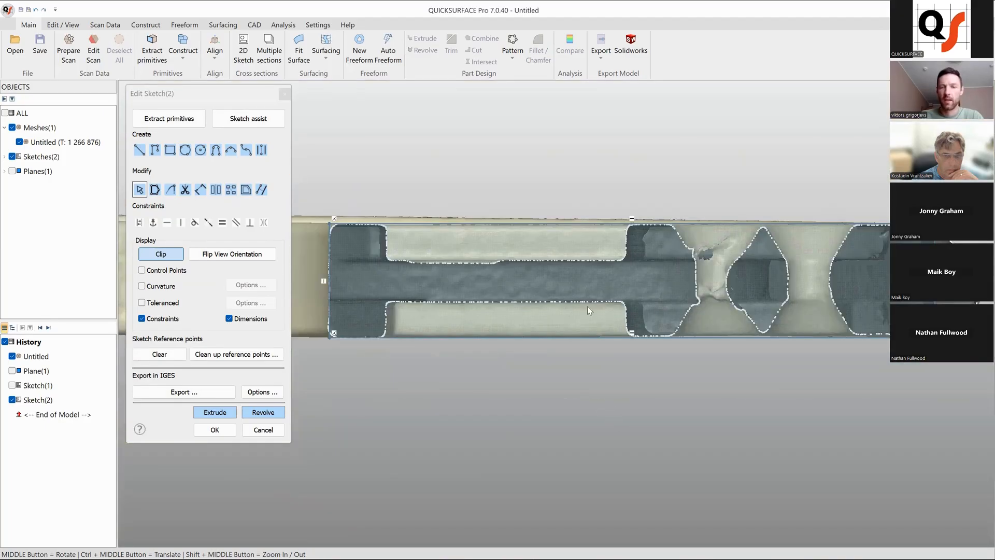
mouse_move(593, 302)
middle_mouse_down("ctrl")
mouse_move(644, 300)
mouse_move(599, 316)
middle_mouse_up("ctrl")
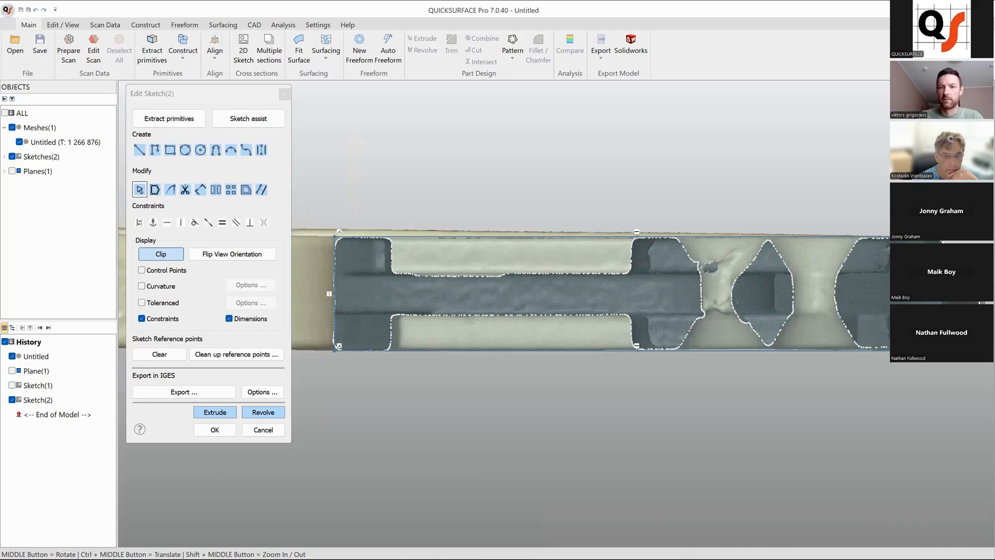
middle_click_drag(468, 311, 491, 316, "ctrl")
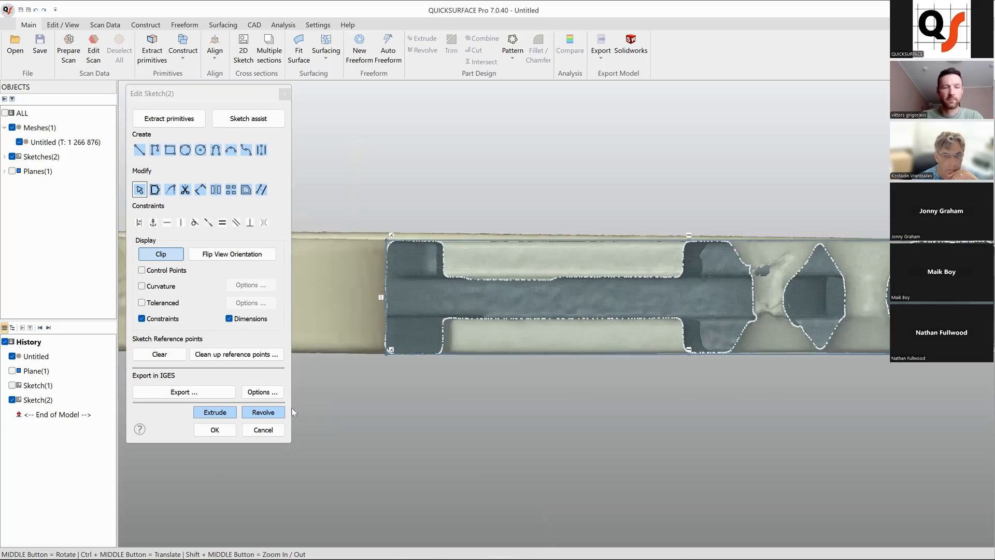
left_click(275, 412)
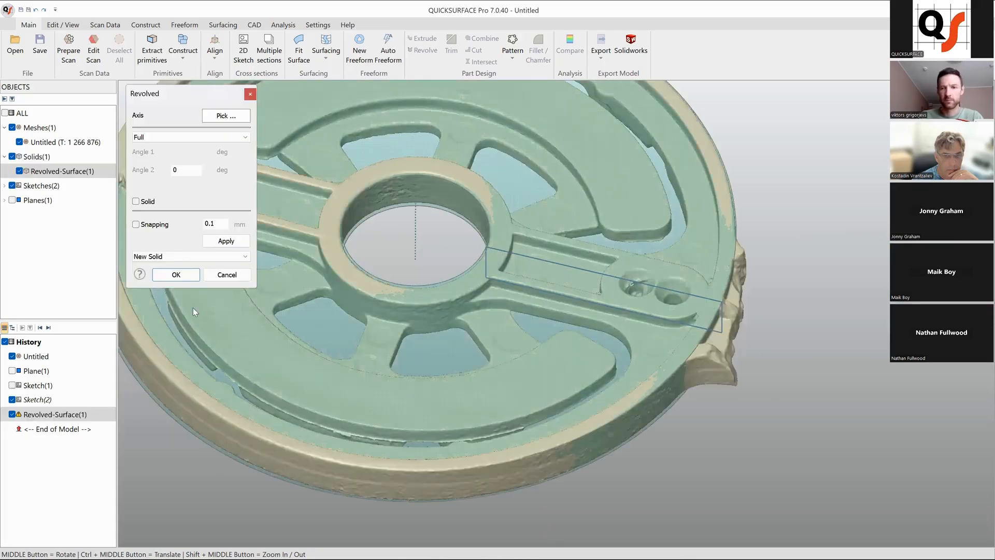
left_click(176, 275)
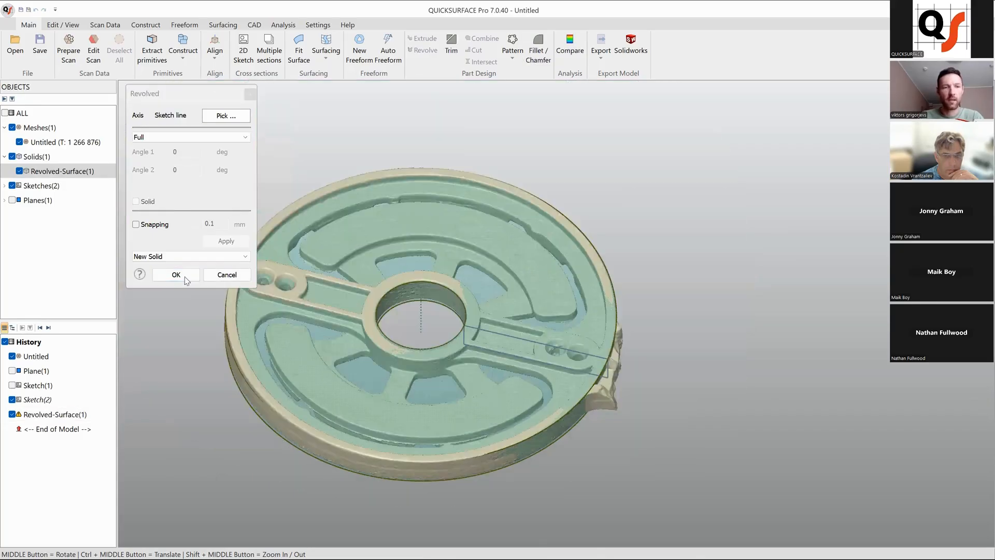
- Examine how the revolved disc matches the scan at the hub, outer rim and damaged edge
middle_click_drag(488, 293, 280, 312)
scroll(288, 315, "up", 5)
middle_click_drag(620, 328, 504, 317)
scroll(455, 230, "up", 2)
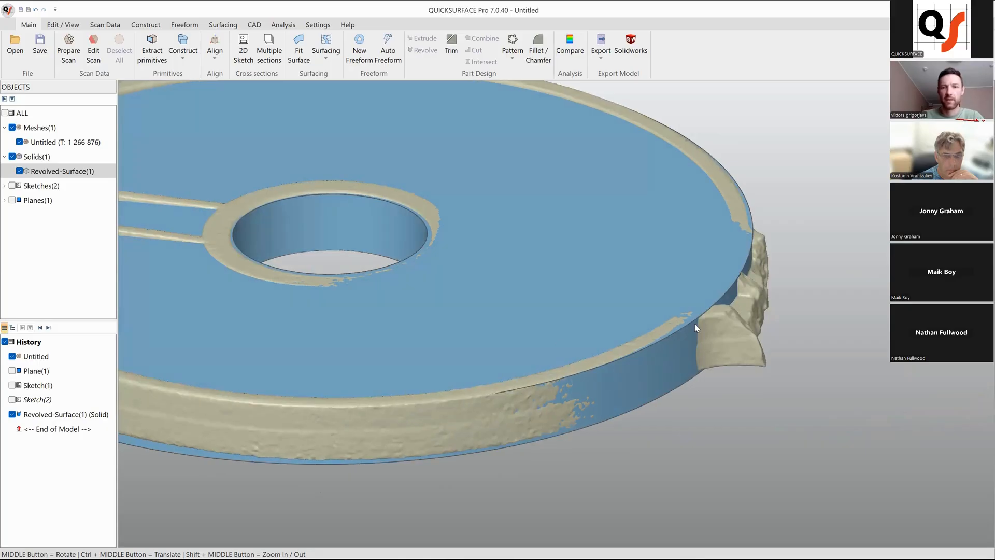
scroll(694, 323, "down", 3)
mouse_move(582, 324)
middle_mouse_down()
mouse_move(515, 369)
mouse_move(540, 372)
mouse_move(489, 361)
mouse_move(451, 337)
middle_mouse_up()
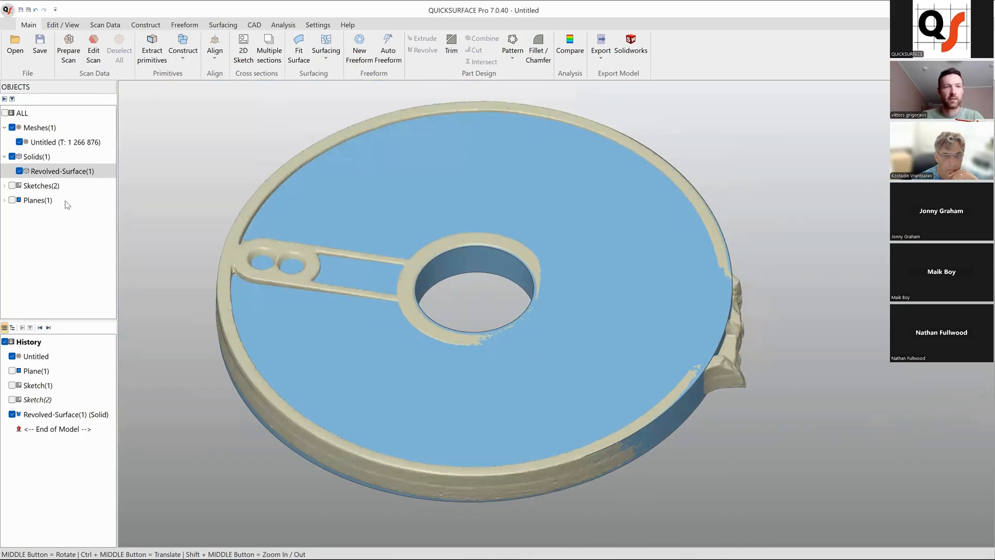
- Hide the revolved solid to examine the scan's slots, arms and boss holes, and show the solid again
left_click(19, 172)
middle_click_drag(375, 267, 592, 292, "ctrl")
scroll(511, 284, "down", 3)
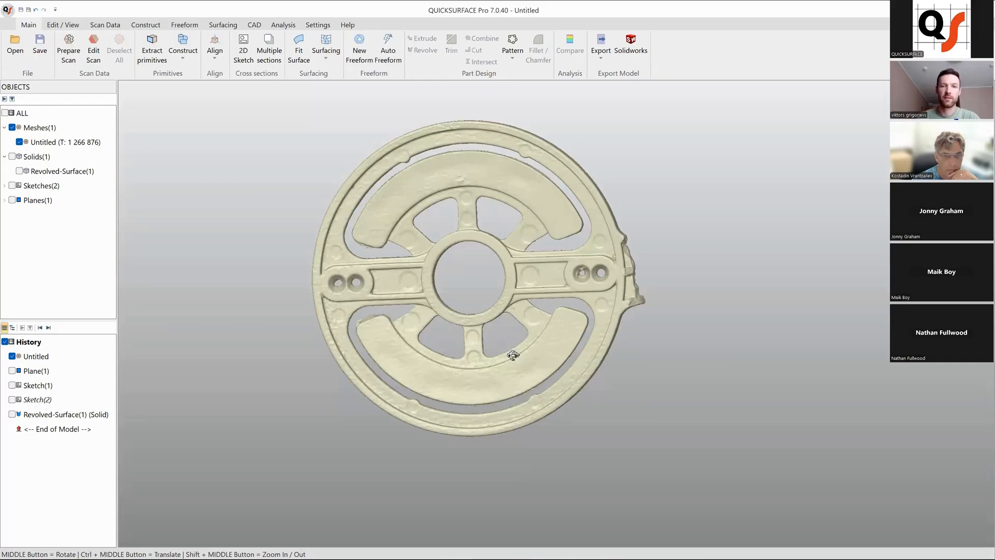
middle_click_drag(513, 354, 449, 342)
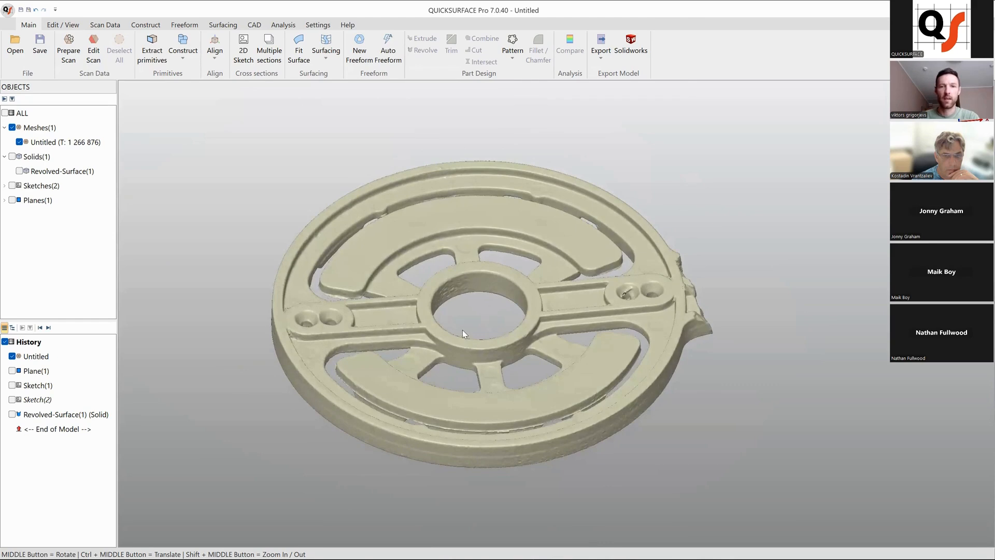
left_click(19, 171)
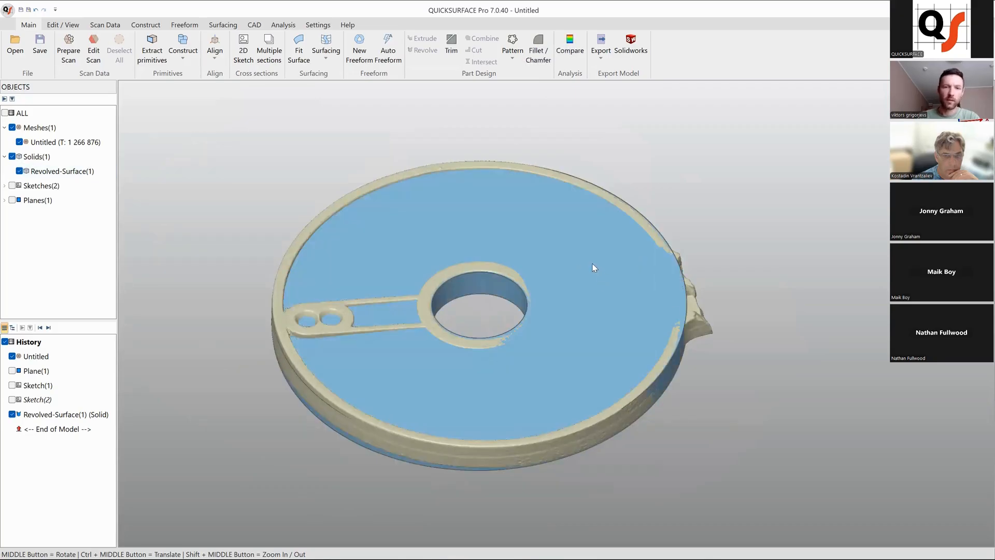
- Start a new sketch on the revolved disc's flat upper face and hide the revolved solid to expose the scan
middle_click_drag(630, 302, 612, 275)
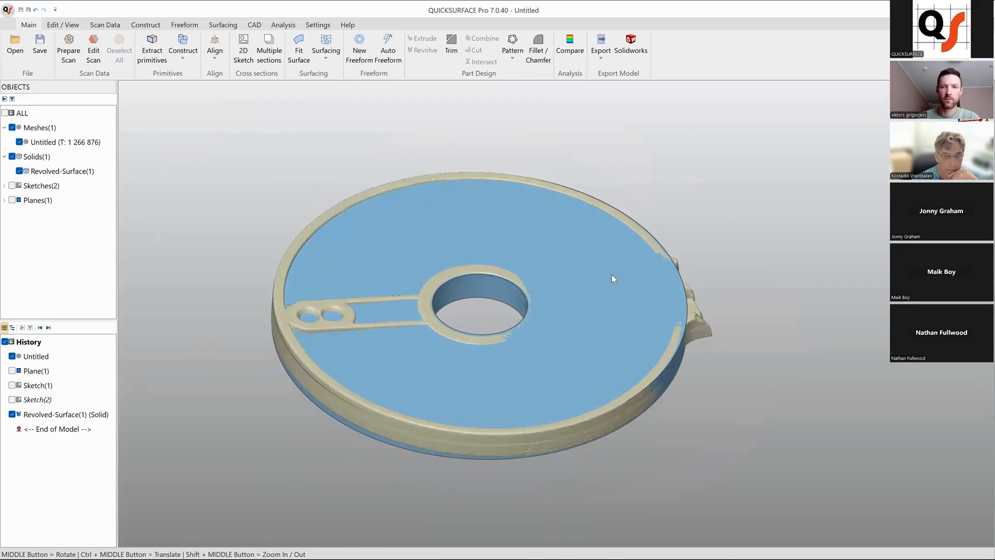
left_click(612, 274)
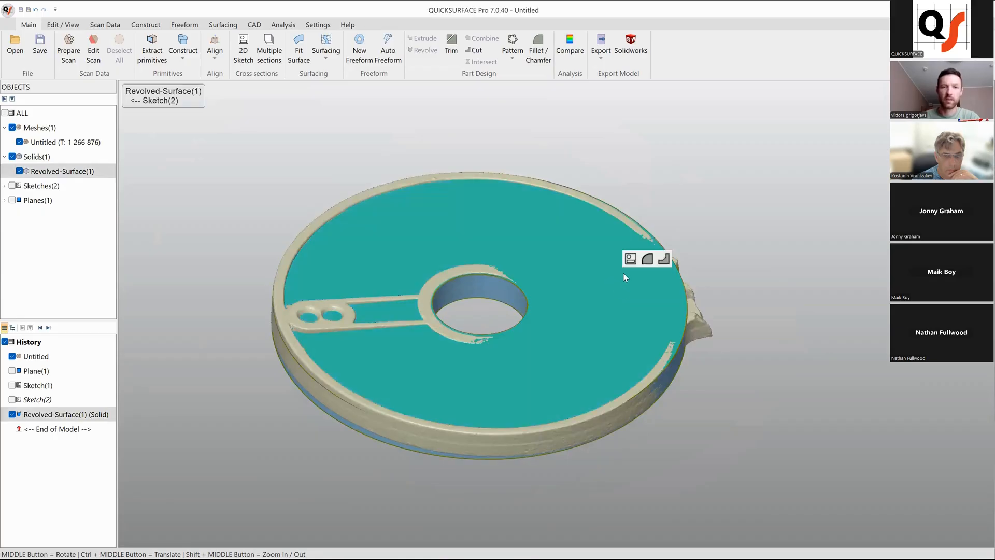
left_click(630, 259)
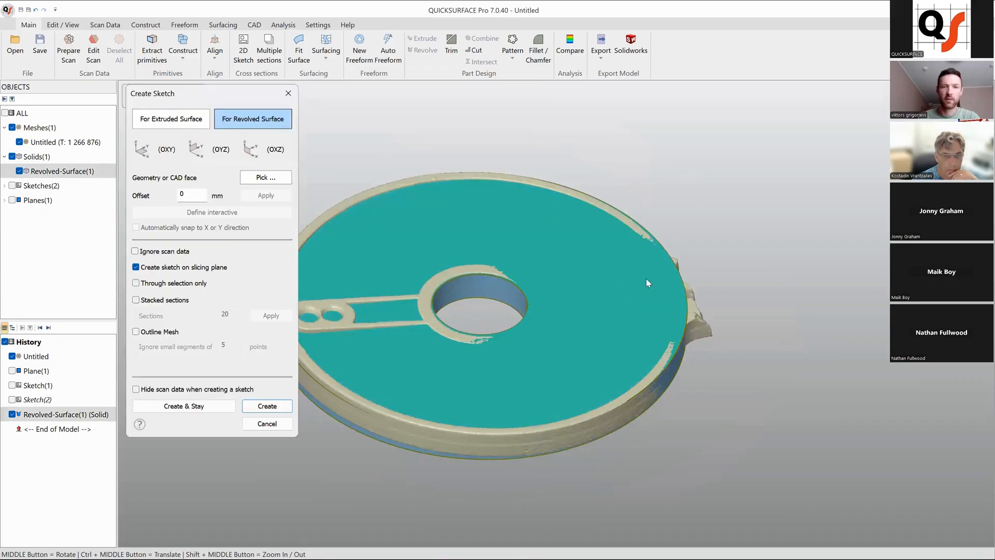
left_click(19, 171)
scroll(576, 292, "up", 2)
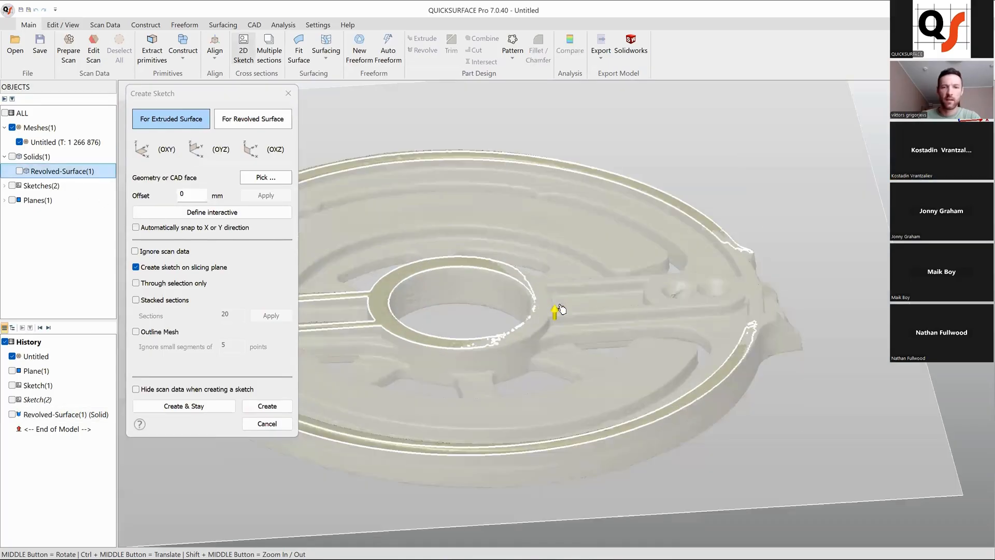
- Offset the sketch plane to about -0.43 mm so its section outlines both arms and the hub, and create the sketch
middle_click_drag(583, 301, 651, 293, "ctrl")
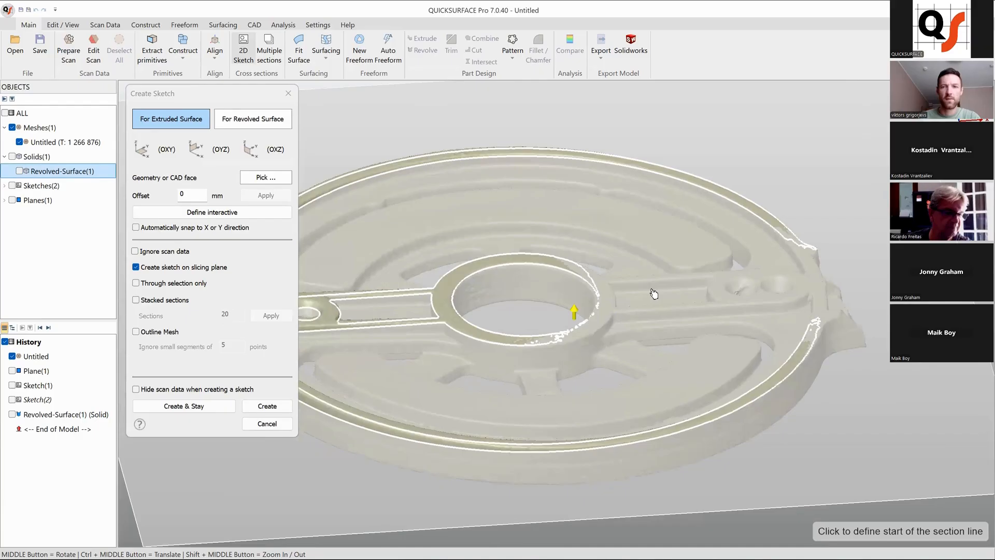
left_click(673, 284)
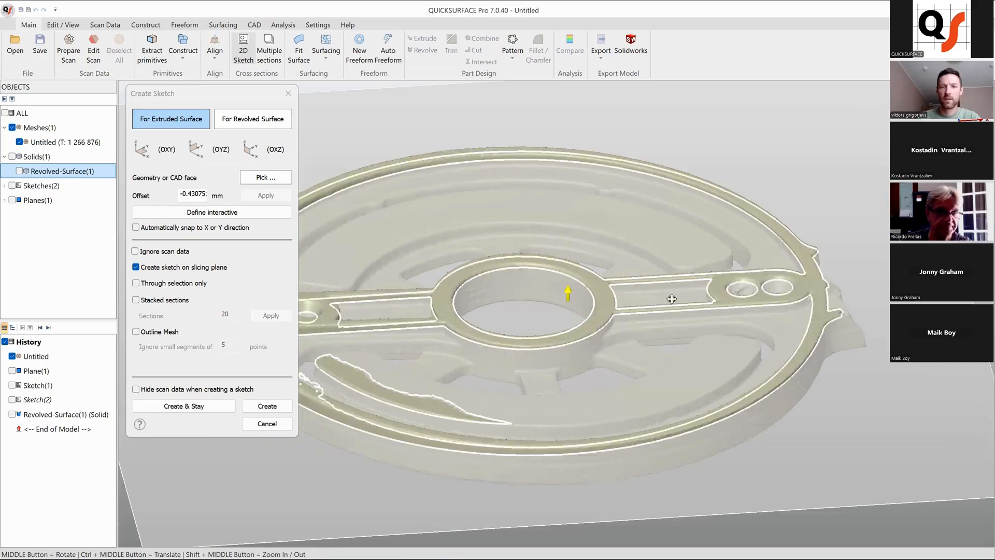
middle_click_drag(670, 295, 745, 297, "ctrl")
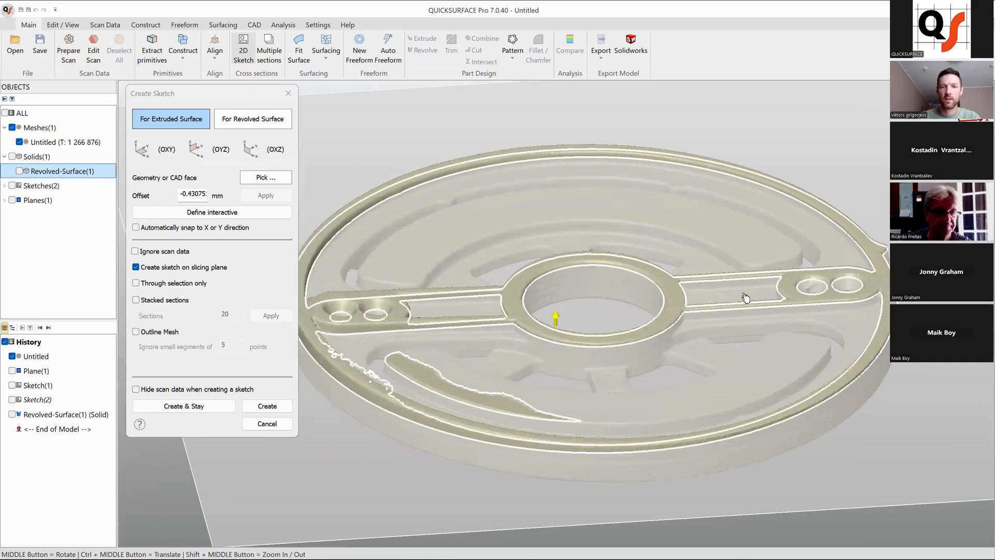
left_click(266, 406)
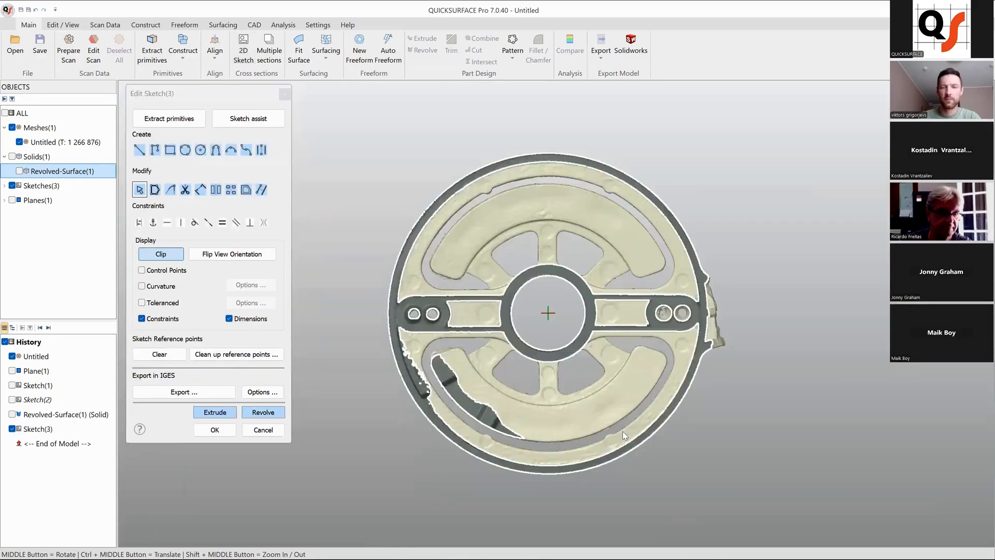
- Examine the section outline along the rim, arms and damaged area, and leave the sketch to compare it with the scan
scroll(499, 353, "up", 3)
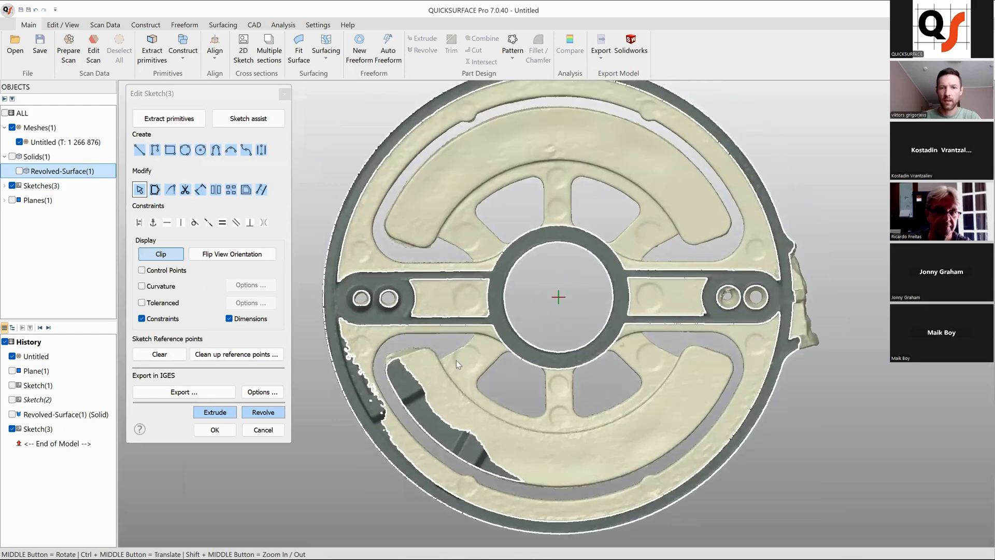
scroll(456, 360, "down", 3)
scroll(585, 346, "up", 2)
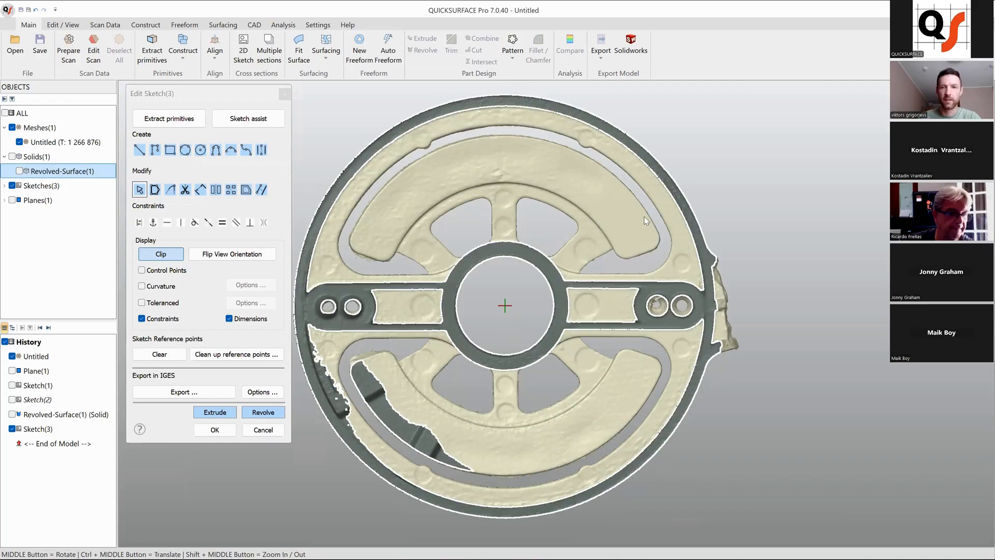
left_click(273, 431)
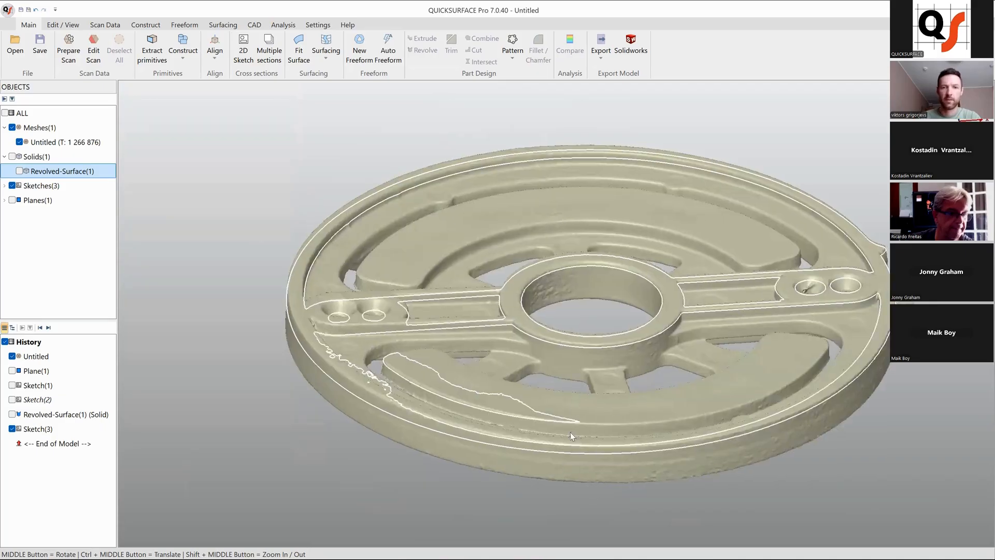
mouse_move(570, 432)
middle_mouse_down()
mouse_move(676, 400)
mouse_move(567, 377)
mouse_move(623, 257)
middle_mouse_up()
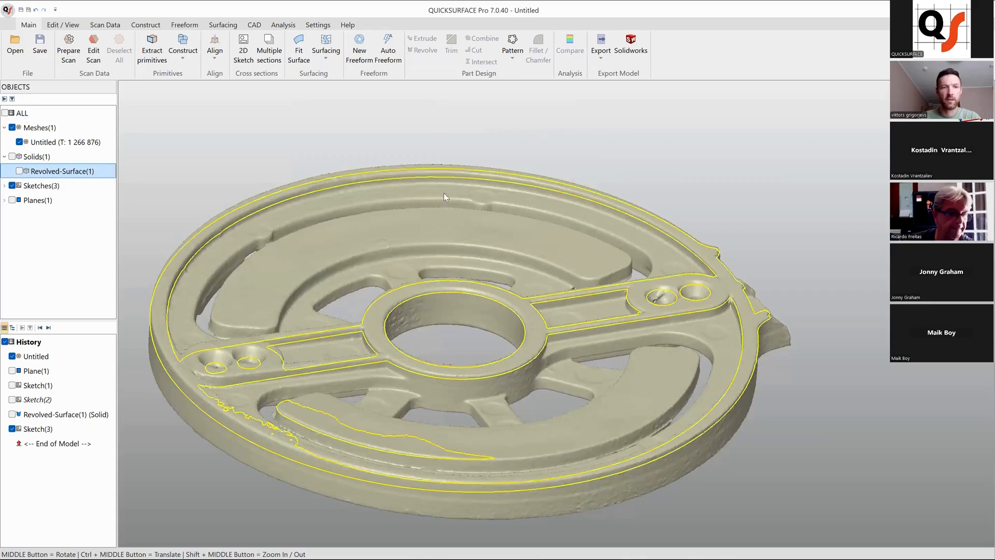
left_click(692, 438)
left_click(801, 444)
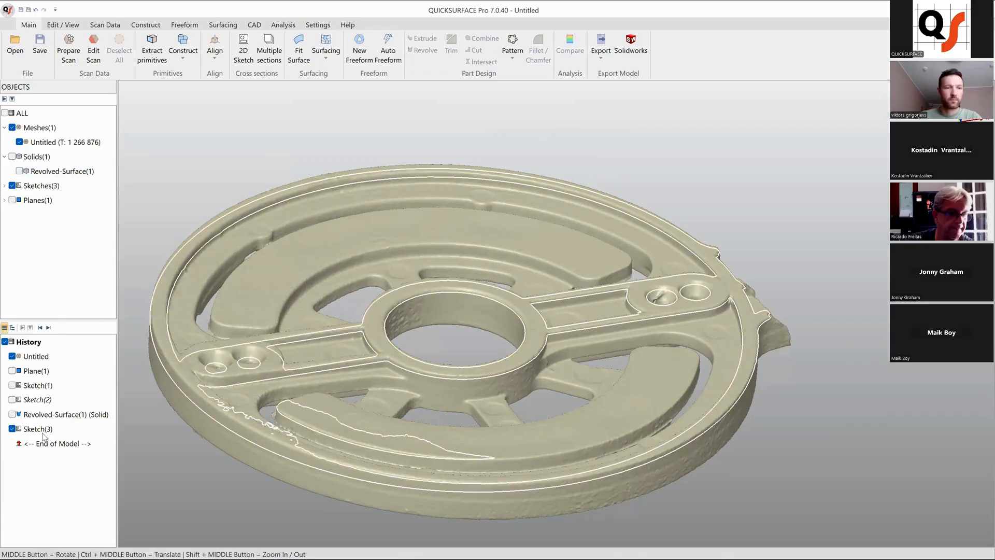
- Reopen the new section sketch and draw a 65.4333 mm diameter circle from the origin along the rim's inner edge
right_click(43, 429)
left_click(73, 270)
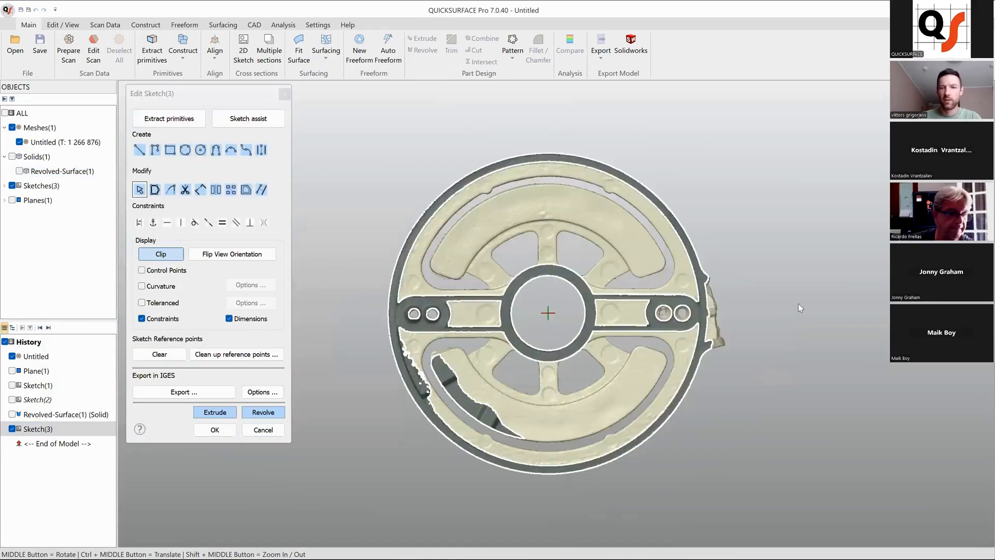
scroll(797, 303, "up", 4)
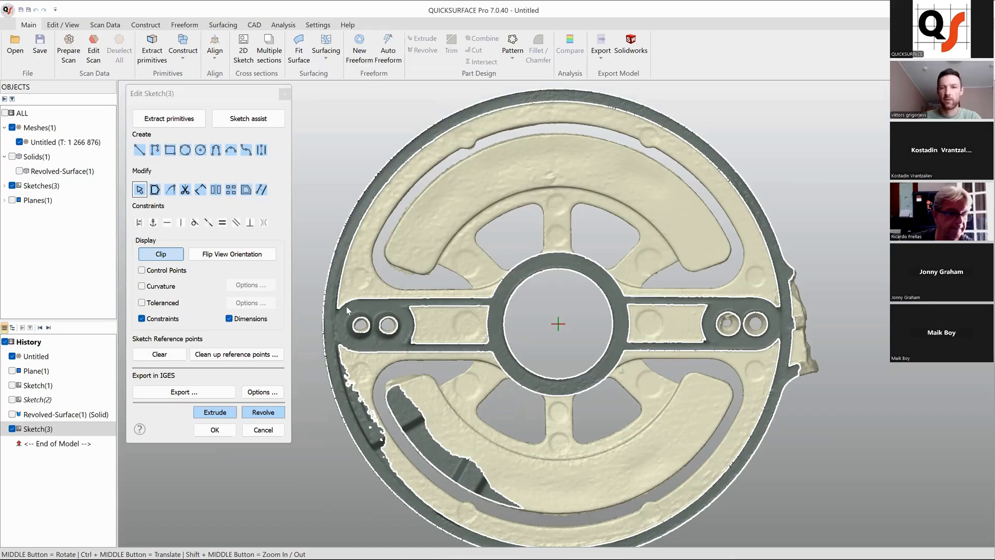
left_click(201, 150)
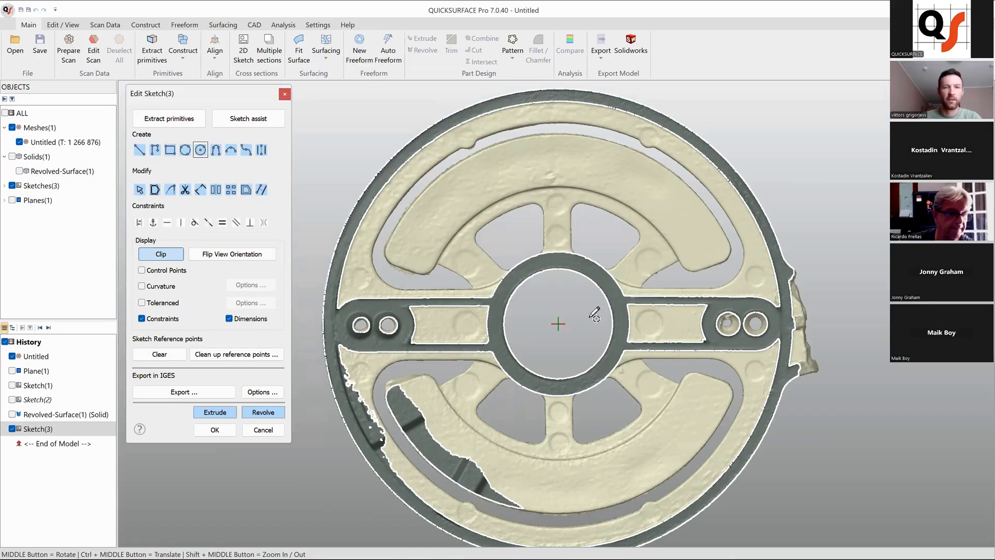
middle_click_drag(600, 319, 606, 332)
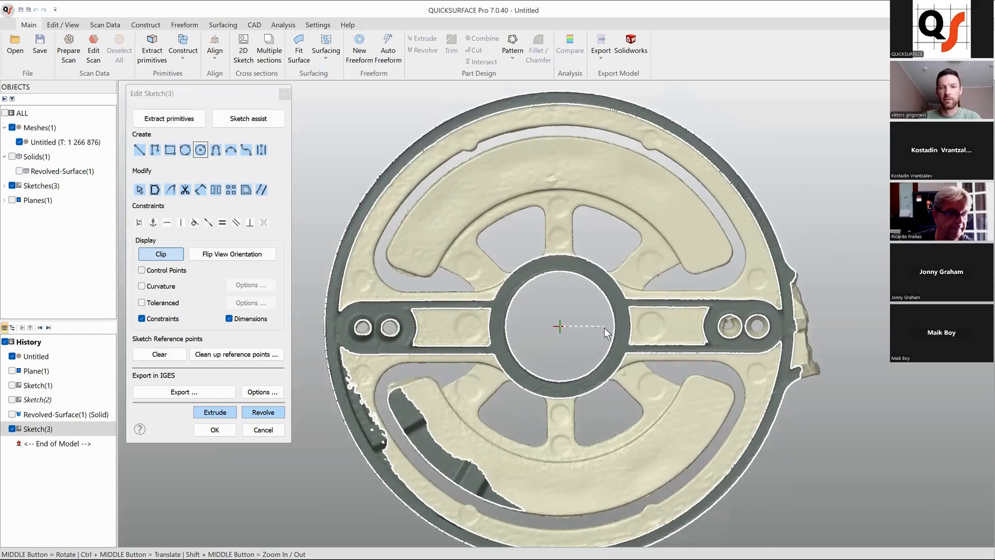
left_click(560, 325)
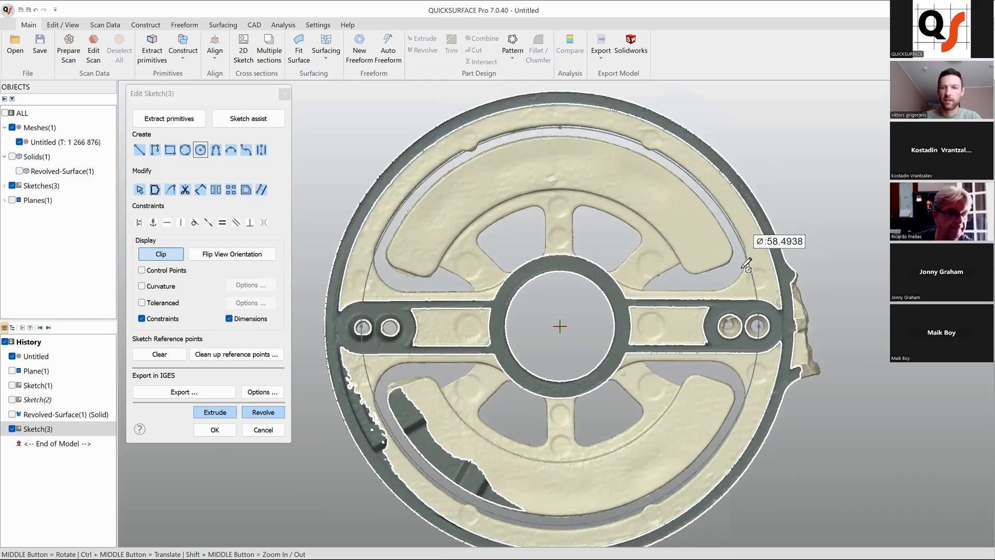
scroll(754, 324, "up", 4)
middle_click_drag(716, 294, 619, 313, "ctrl")
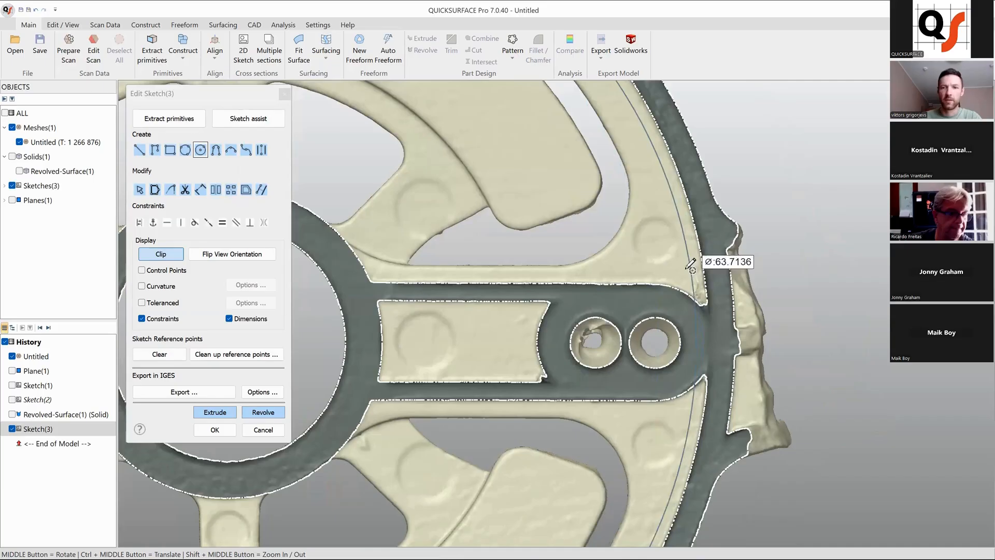
middle_click_drag(697, 267, 636, 273, "ctrl")
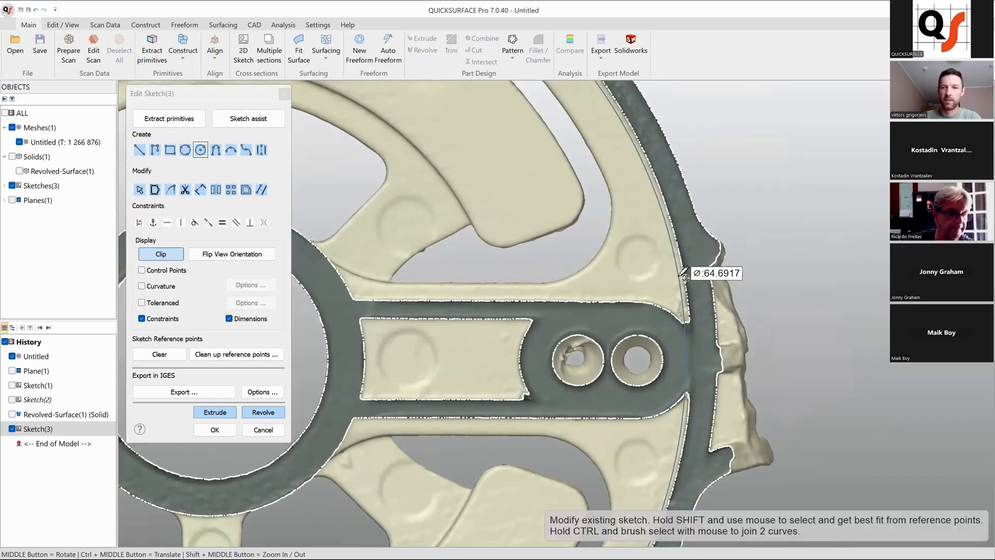
scroll(686, 269, "up", 3)
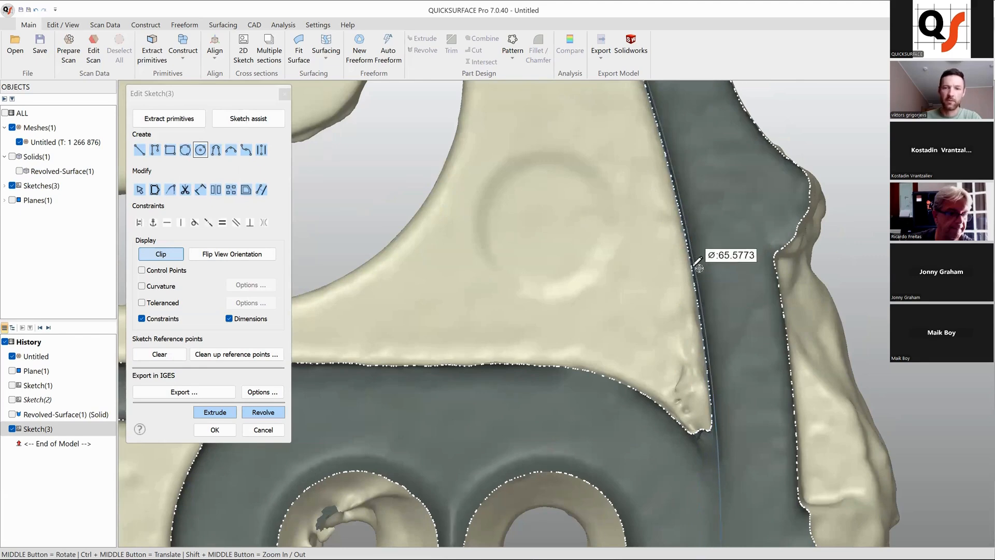
left_click(700, 304)
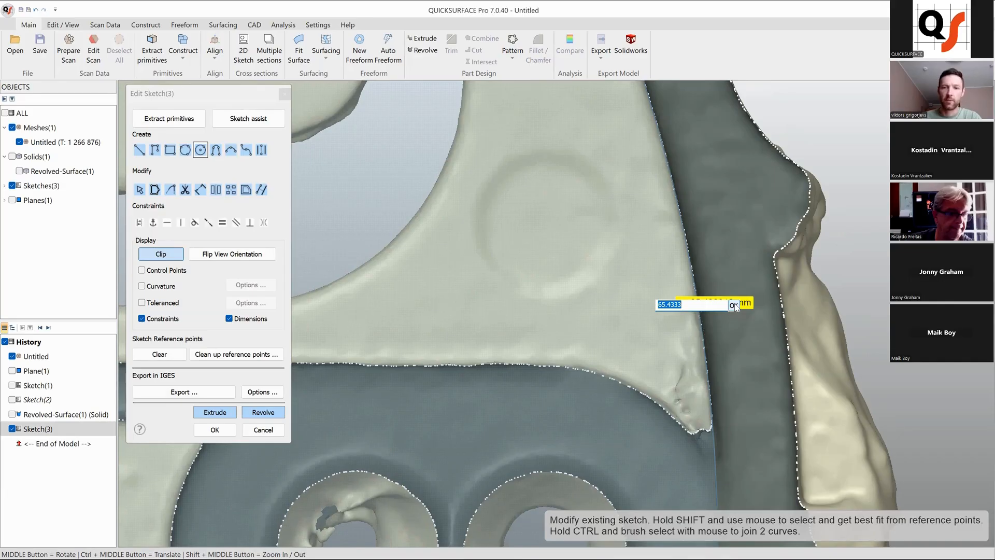
left_click(737, 305)
- Check the circle's fit against the inner rim edge on the opposite side of the disc and finish the sketch
scroll(653, 279, "down", 5)
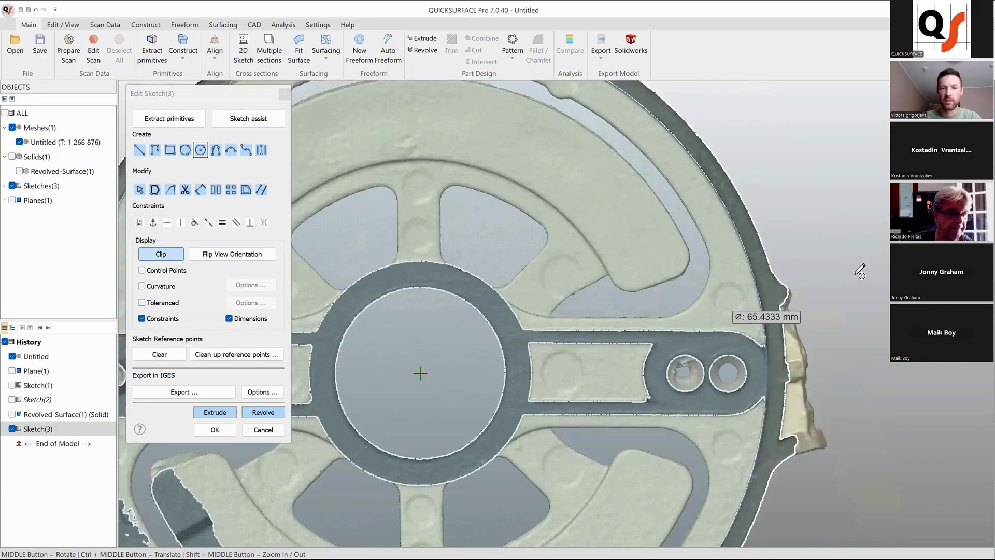
scroll(596, 285, "down", 5)
scroll(513, 174, "up", 8)
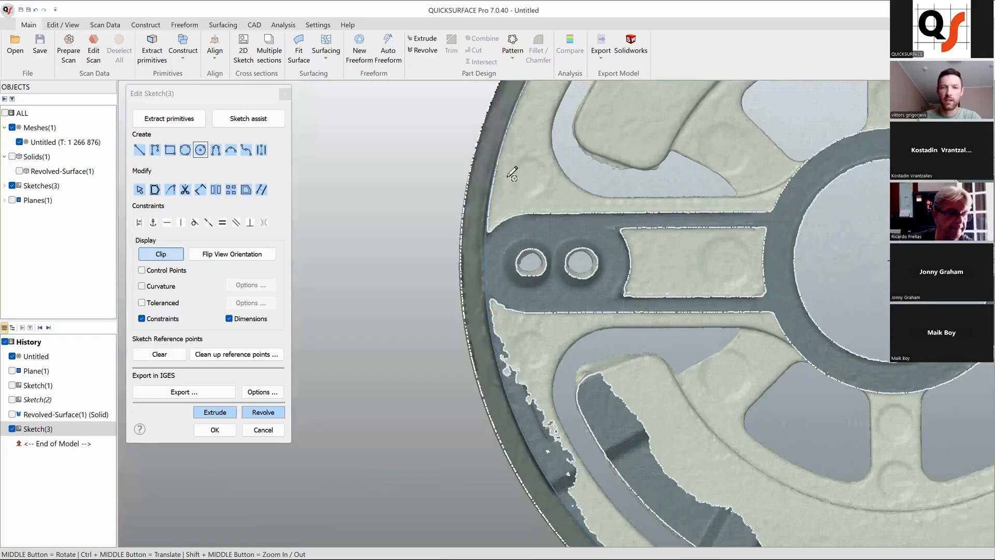
scroll(495, 240, "up", 5)
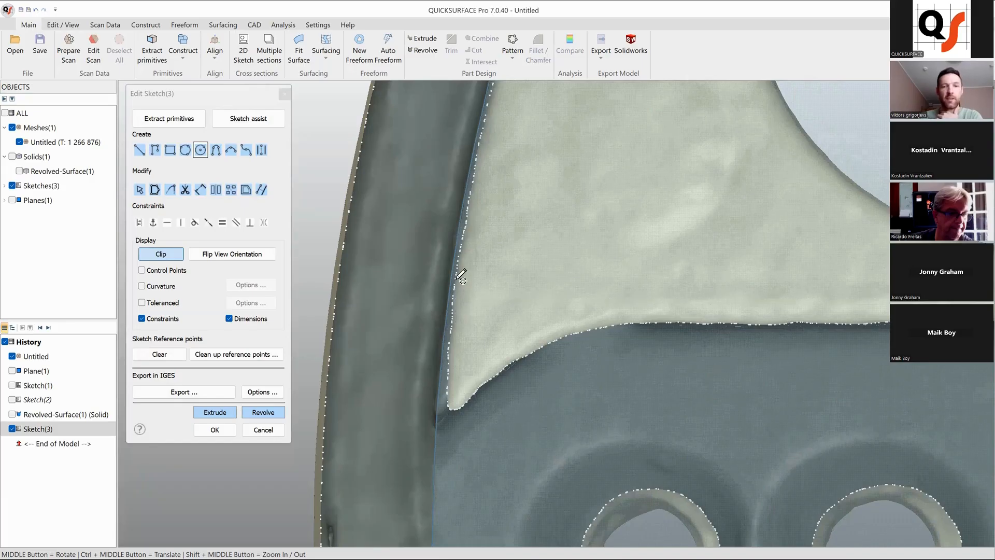
scroll(461, 276, "down", 6)
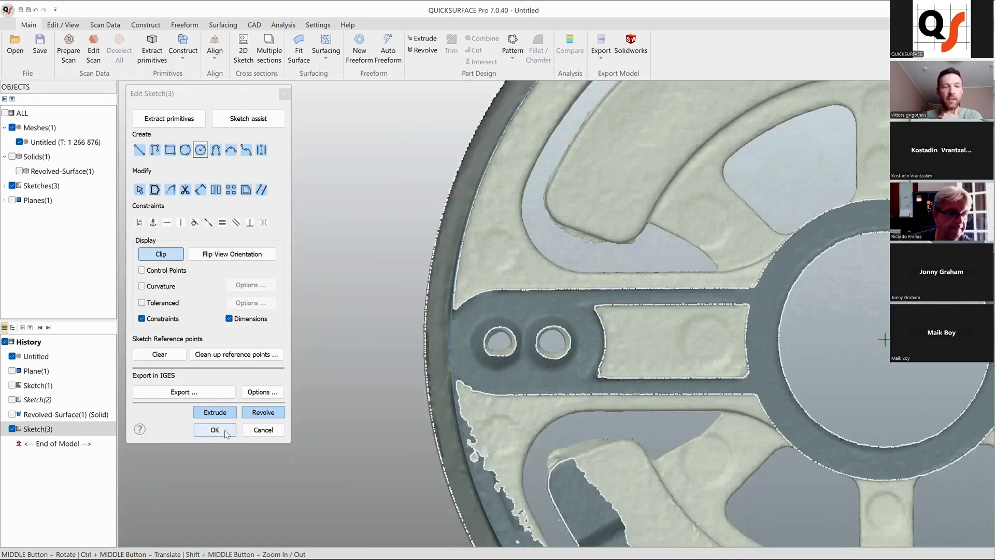
left_click(215, 429)
- Extrude the rim circle upward as a two-sided new solid with a first depth of about 19.63 mm
middle_click_drag(474, 412, 223, 310)
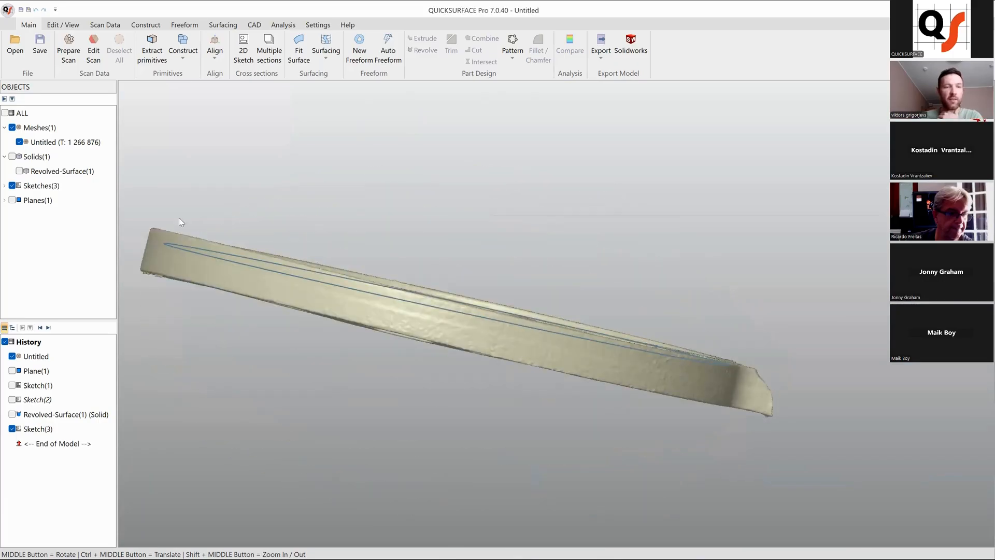
mouse_move(169, 261)
middle_mouse_down()
mouse_move(440, 315)
mouse_move(732, 311)
mouse_move(734, 299)
middle_mouse_up()
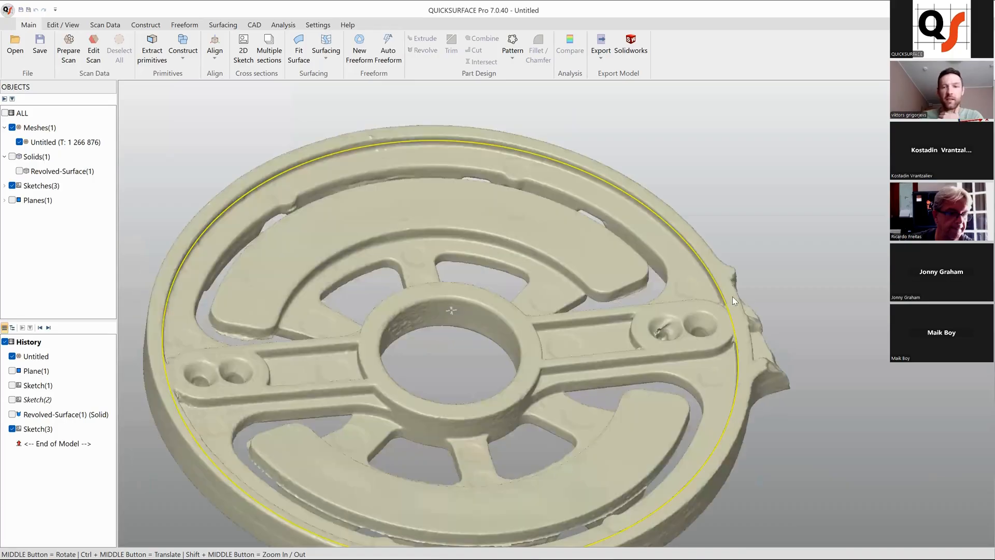
left_click(726, 302)
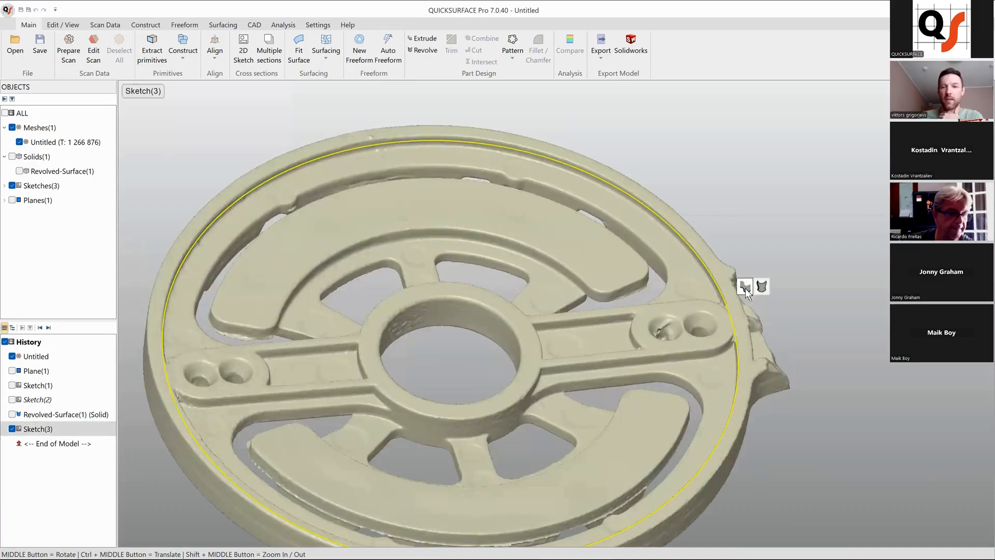
left_click(745, 288)
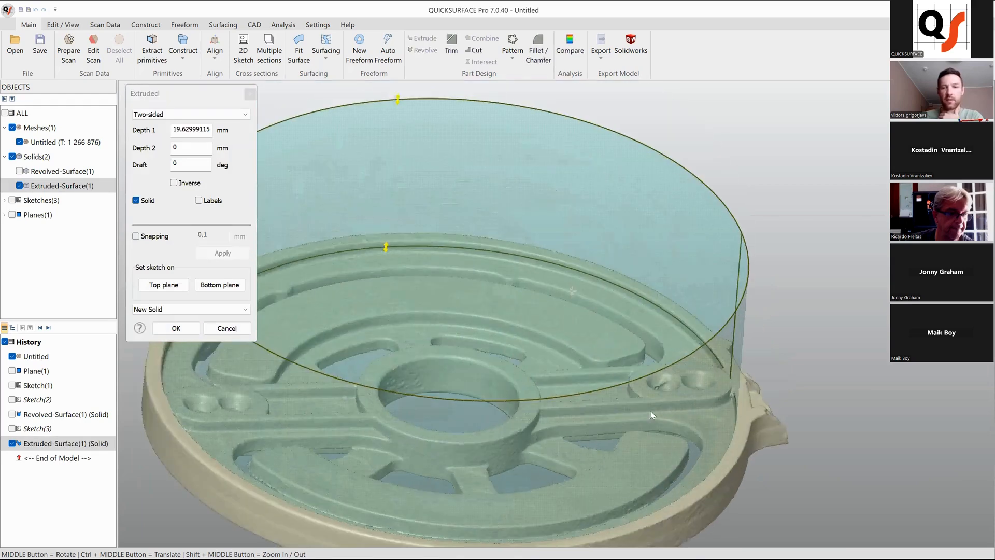
scroll(497, 309, "up", 3)
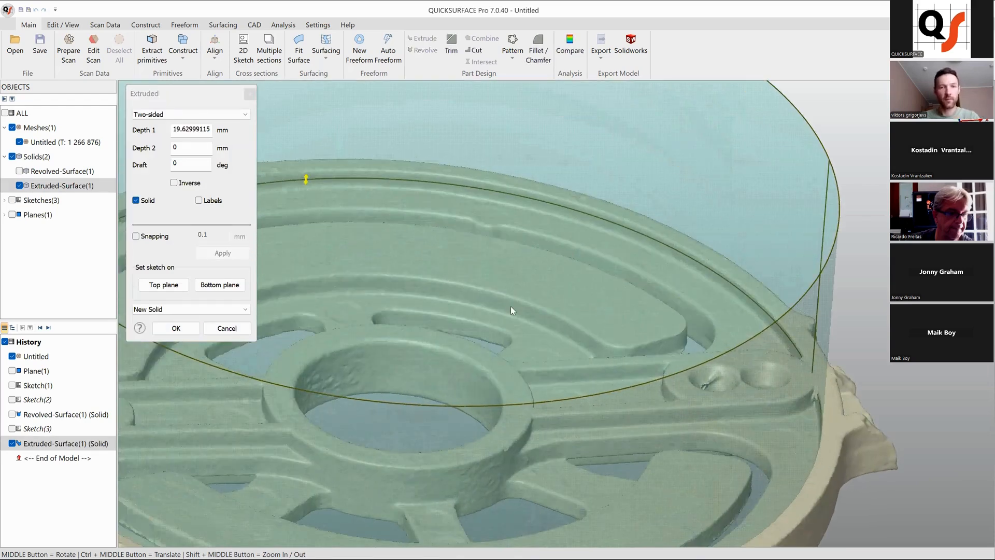
middle_click_drag(524, 317, 143, 248)
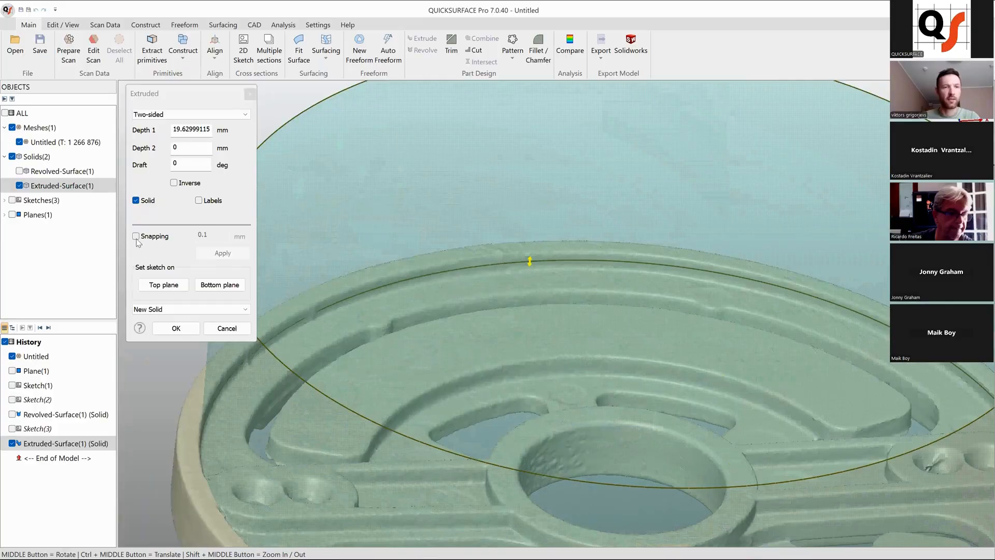
- Enable snapping with 0.1 mm tolerance and set the extrusion's second depth to about 1.15 mm, matching the scanned recess floor
left_click(138, 243)
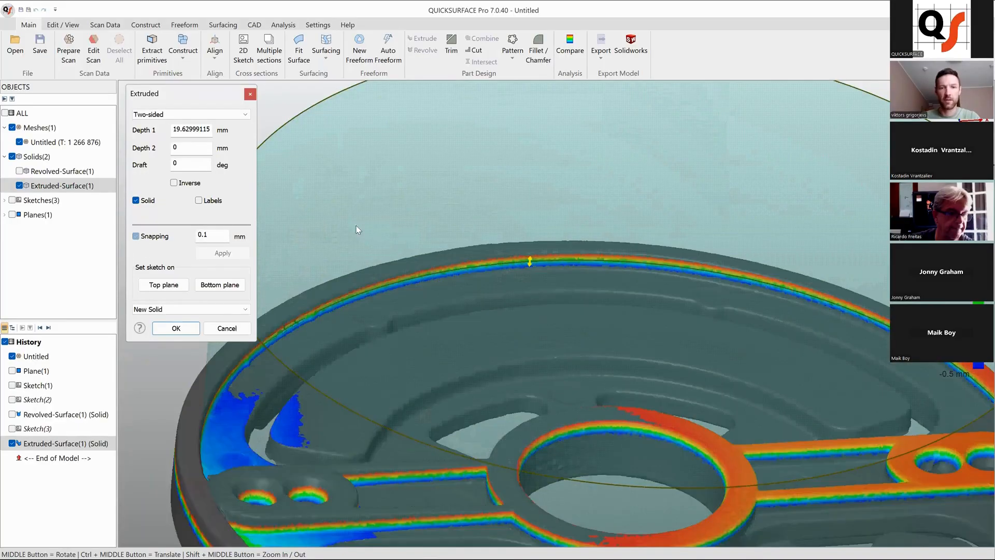
middle_click_drag(357, 230, 349, 221)
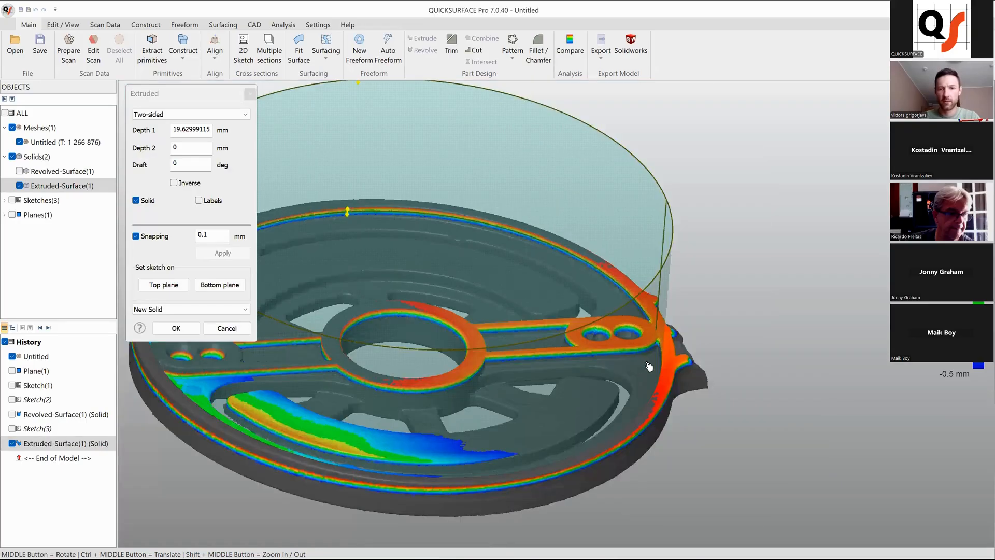
scroll(648, 366, "up", 3)
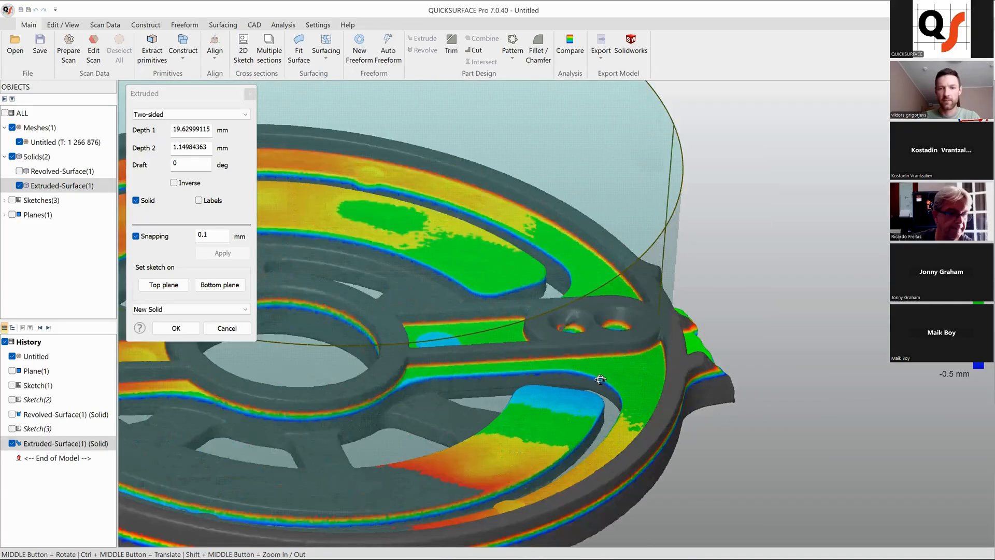
scroll(575, 402, "up", 3)
scroll(575, 374, "down", 5)
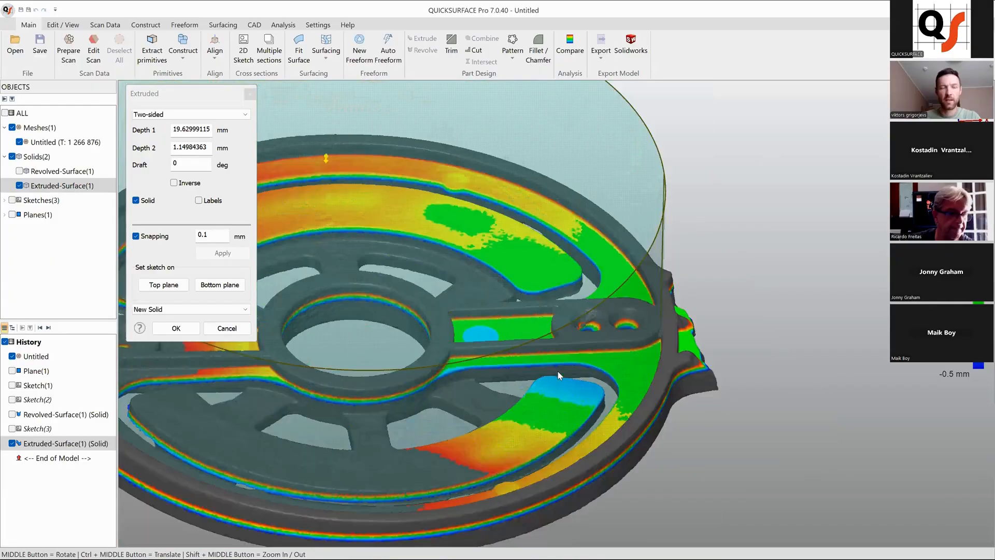
scroll(552, 365, "up", 2)
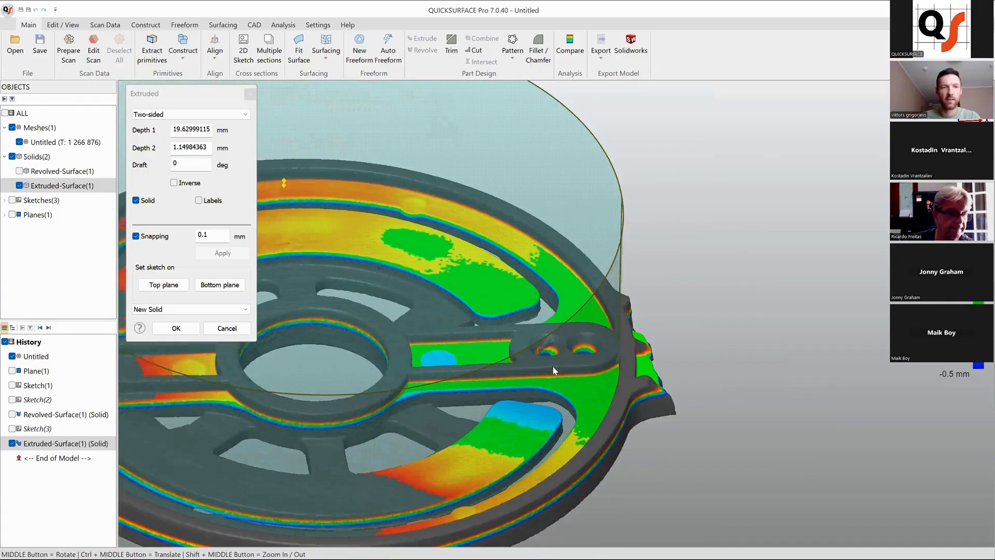
scroll(553, 365, "up", 2)
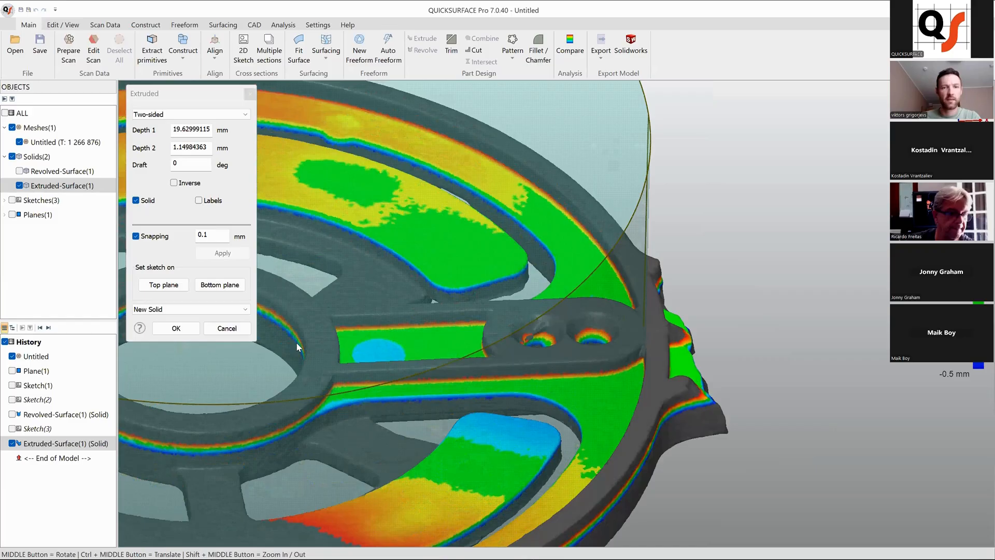
- Show the revolved solid, change the extrusion to a cut, and finish it with the mesh hidden and snapping off
left_click(19, 171)
middle_click_drag(506, 278, 561, 265, "ctrl")
left_click(176, 308)
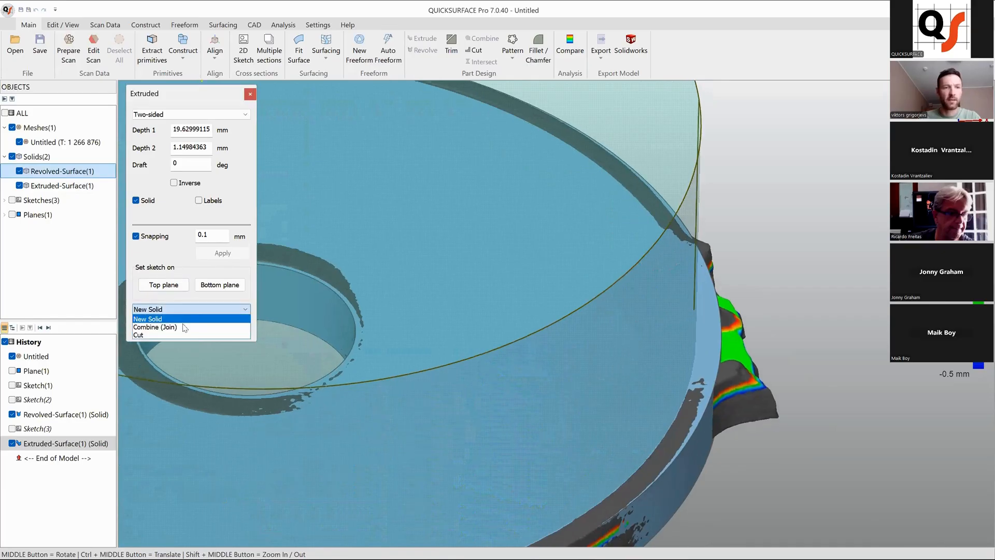
left_click(178, 335)
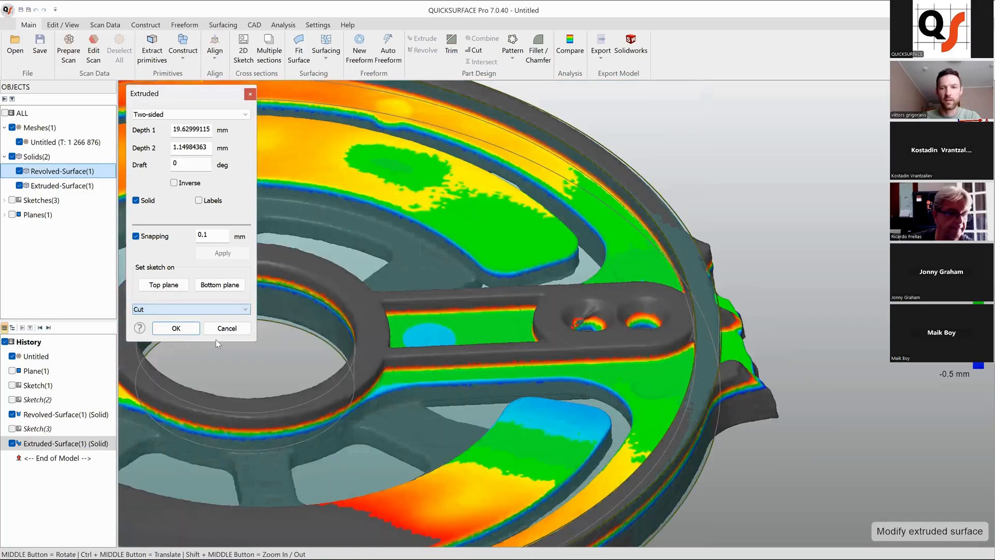
left_click(19, 142)
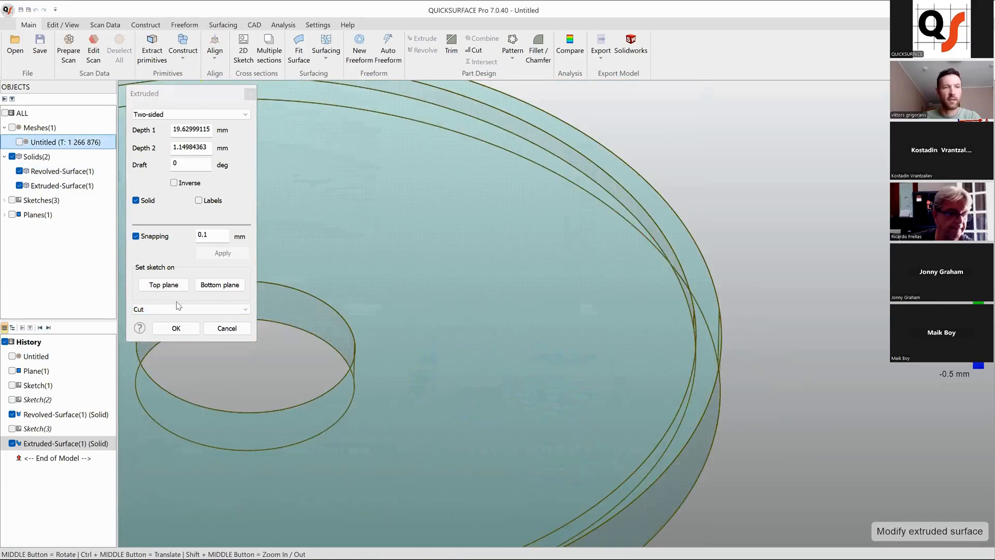
left_click(136, 236)
middle_click_drag(604, 333, 611, 311, "shift")
left_click(176, 328)
scroll(666, 329, "up", 2)
scroll(556, 351, "up", 2)
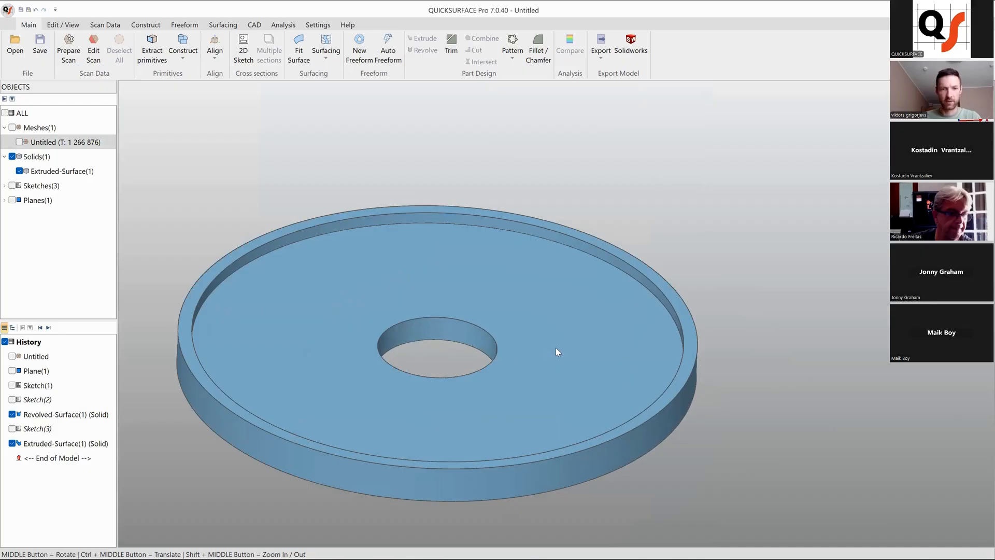
- Display the scan mesh over the cut solid and compare the recess with the scanned surface
left_click(20, 142)
mouse_move(518, 374)
middle_mouse_down()
mouse_move(533, 381)
mouse_move(504, 349)
mouse_move(519, 407)
mouse_move(524, 359)
middle_mouse_up()
scroll(539, 369, "up", 3)
scroll(500, 325, "down", 4)
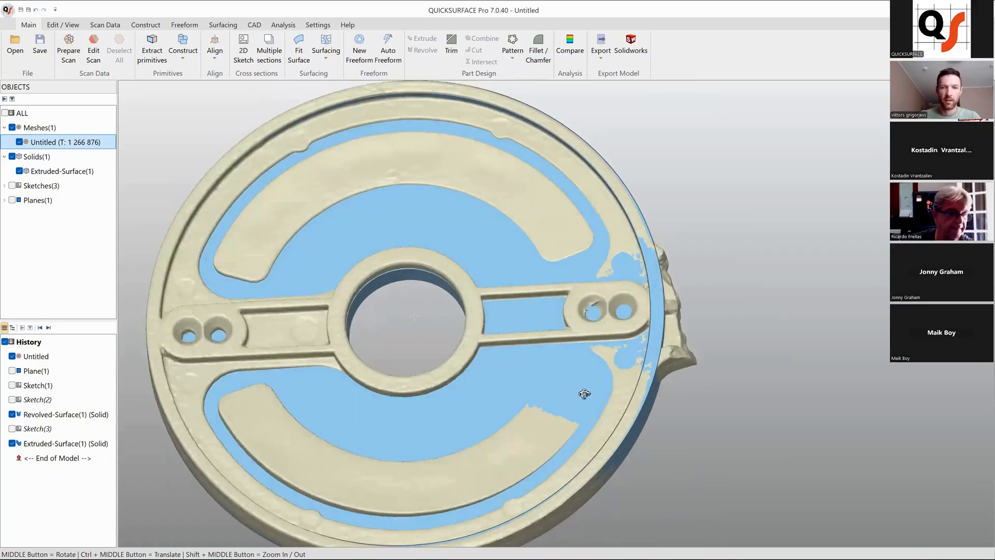
middle_click_drag(522, 350, 524, 357)
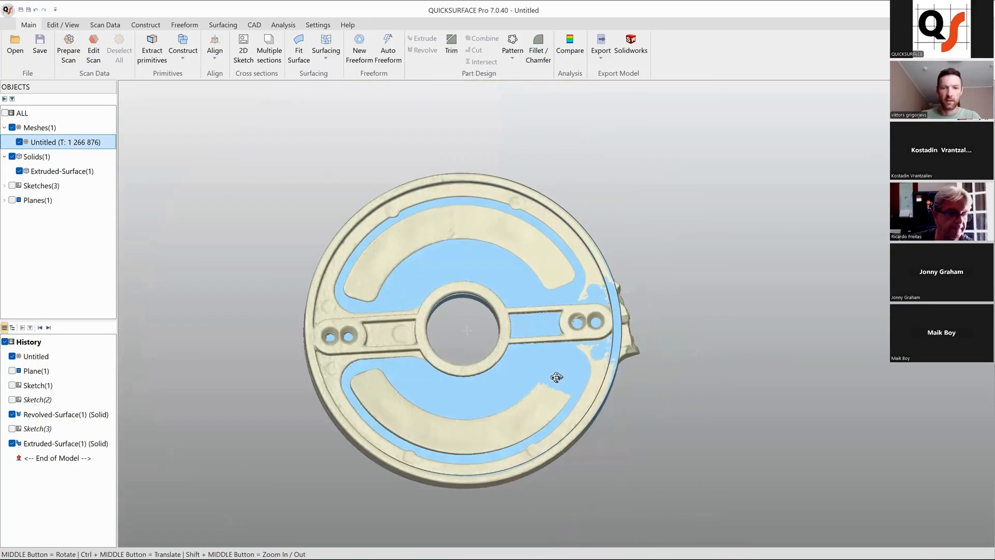
- Hide the solid and create an OXY sketch at 0 mm offset for an extruded surface, using the mesh outline
left_click(19, 171)
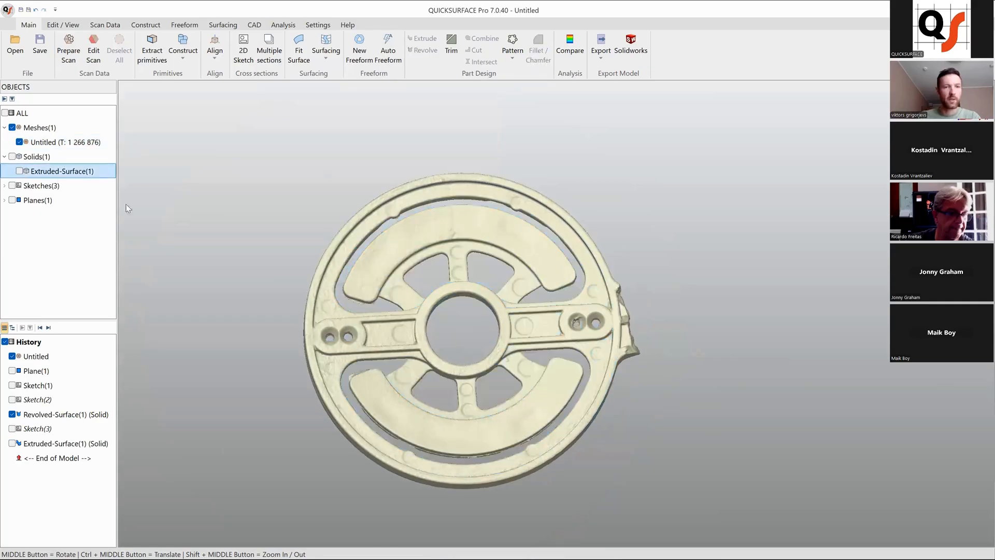
middle_click_drag(617, 388, 613, 347, "ctrl")
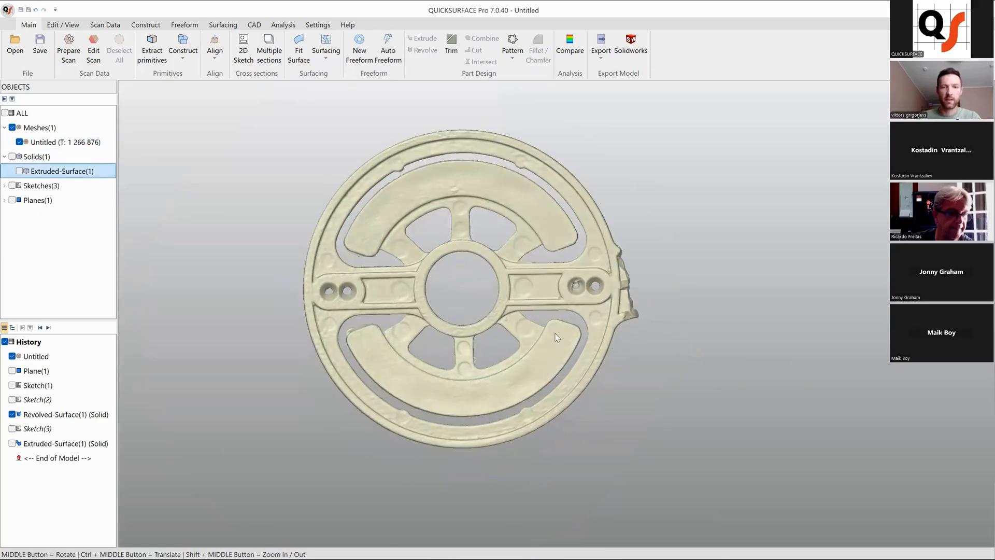
left_click(241, 51)
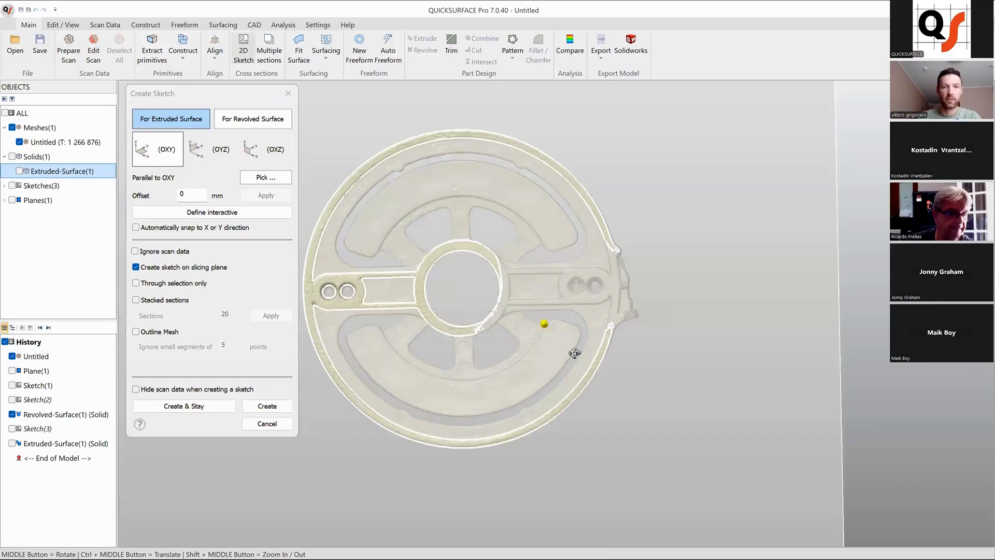
middle_click_drag(574, 353, 507, 390)
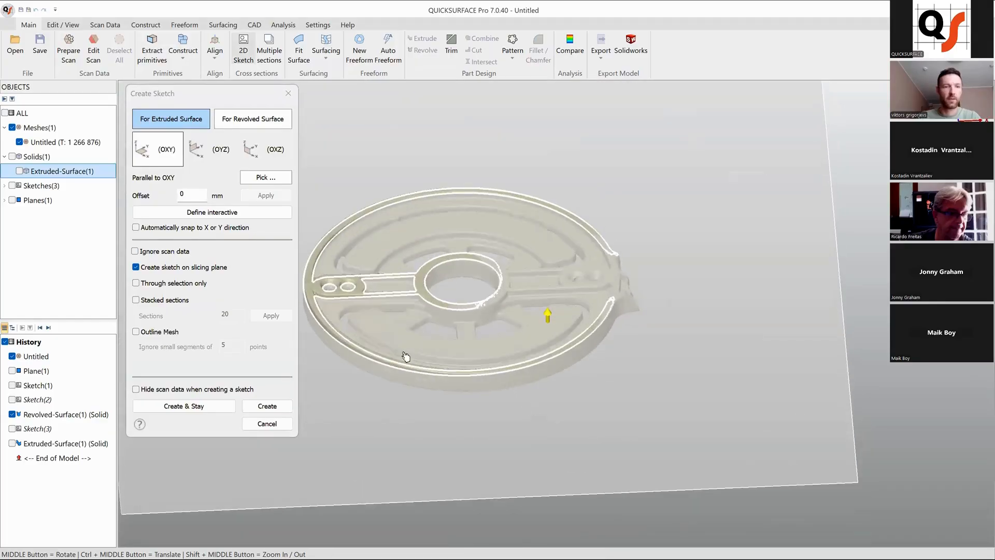
left_click(135, 332)
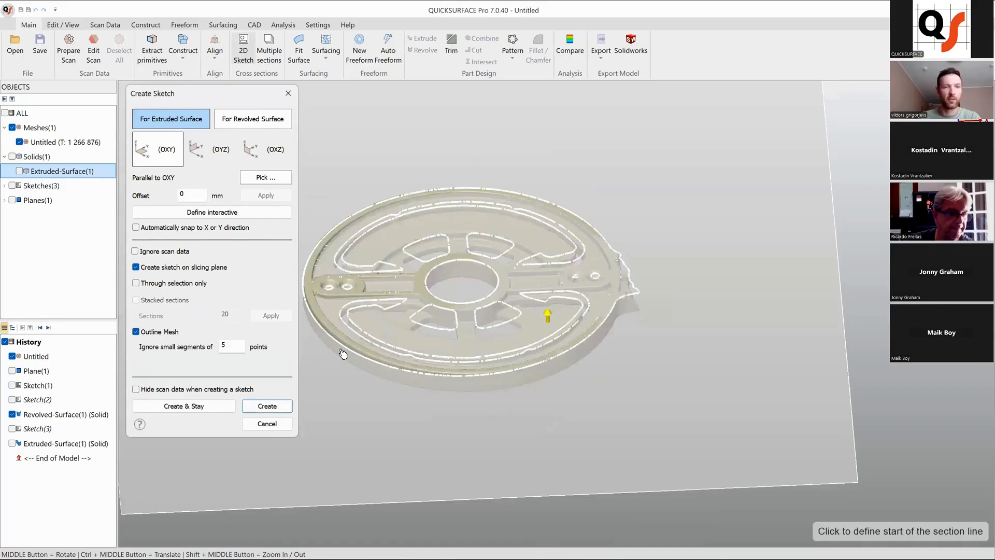
mouse_move(521, 330)
middle_mouse_down()
mouse_move(552, 264)
mouse_move(539, 324)
mouse_move(545, 286)
mouse_move(523, 201)
mouse_move(510, 246)
middle_mouse_up()
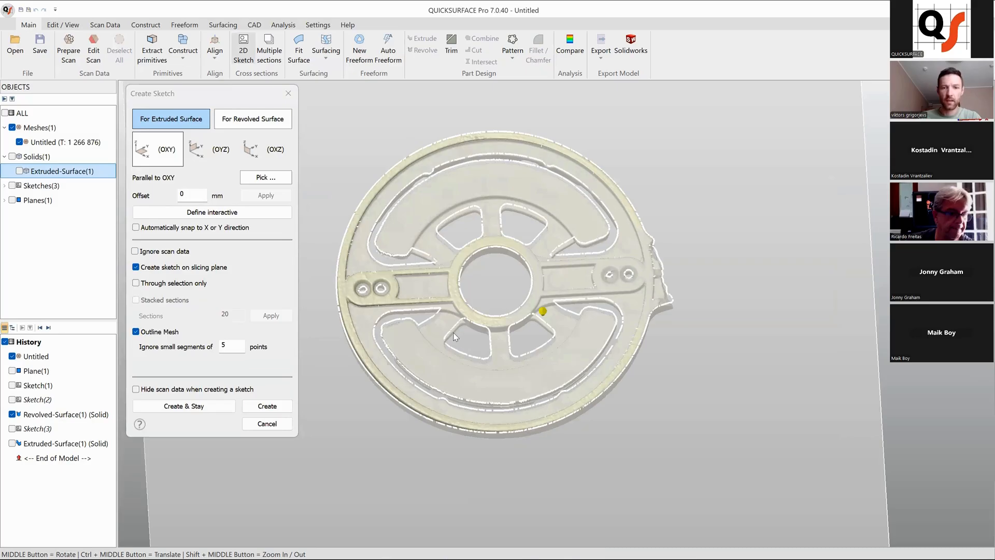
left_click(267, 406)
- Draw a 21.1255 mm diameter circle from the origin along the central hub's outer edge
scroll(611, 361, "up", 4)
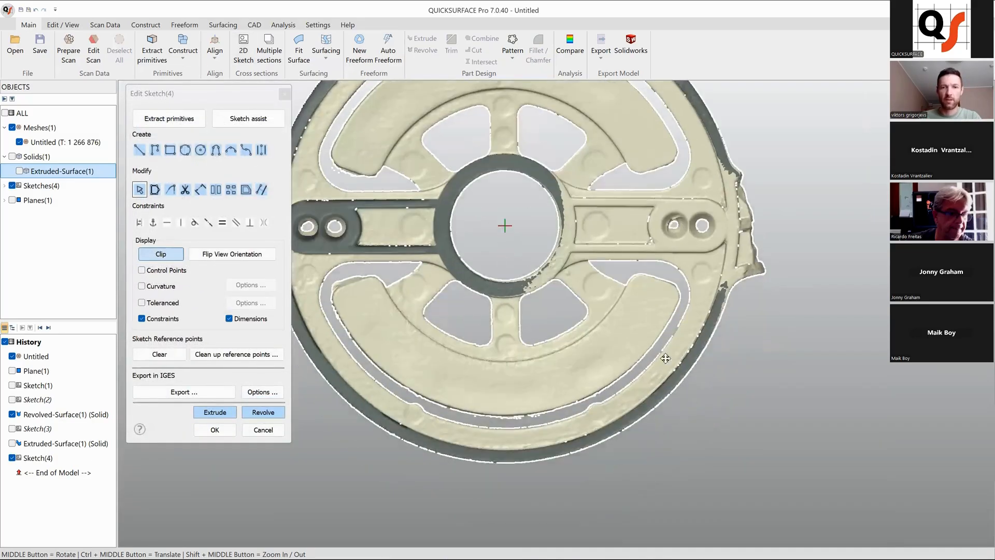
middle_click_drag(665, 358, 698, 415, "ctrl")
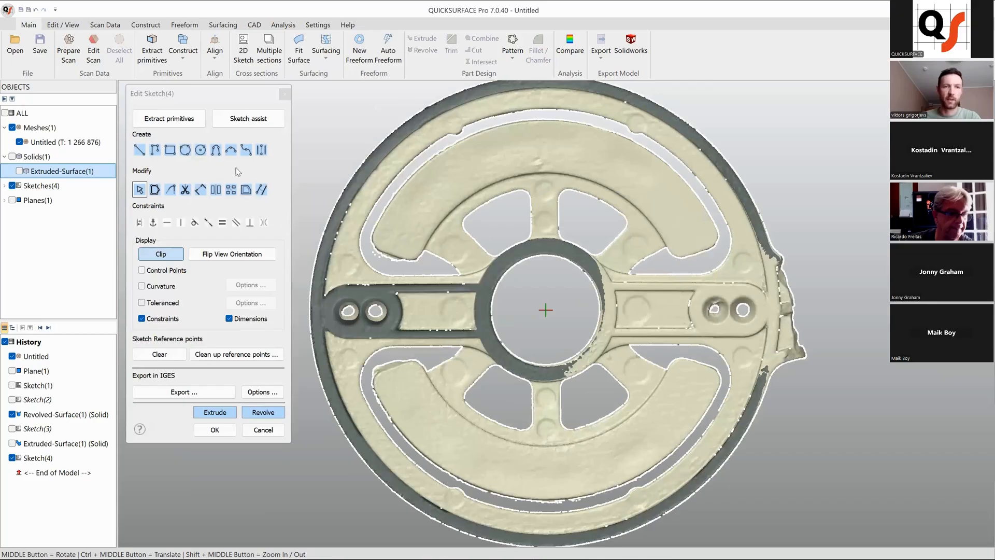
left_click(204, 156)
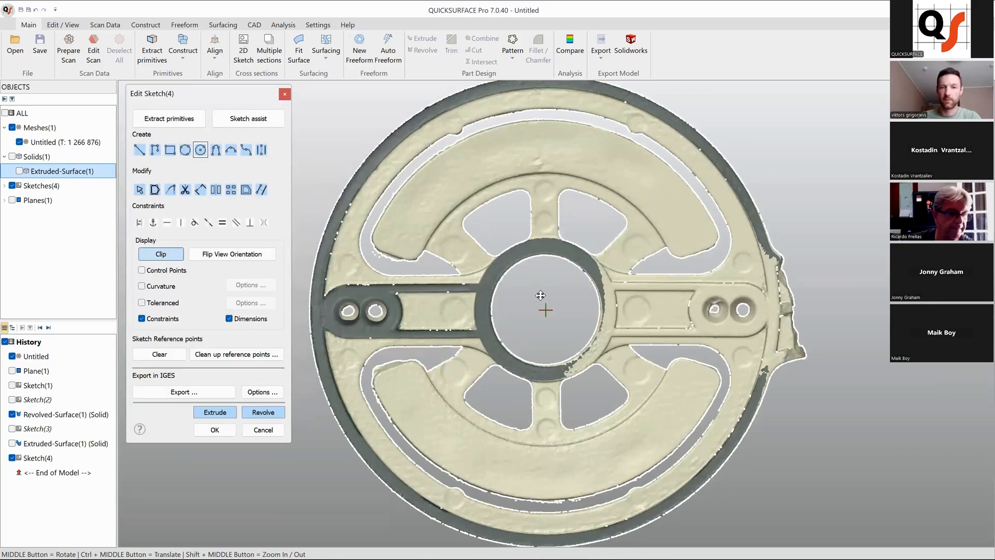
middle_click_drag(542, 298, 473, 252, "ctrl")
left_click(470, 253)
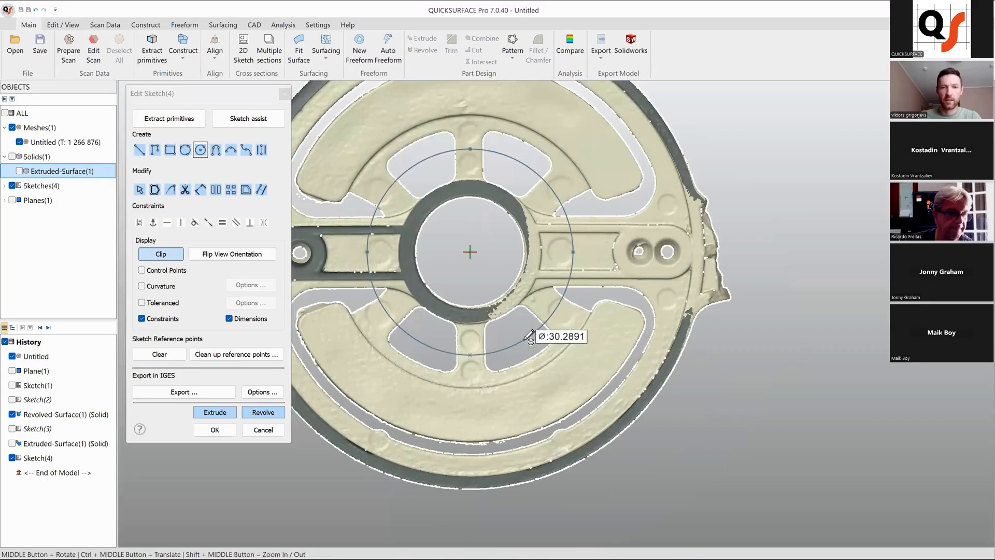
scroll(518, 321, "up", 5)
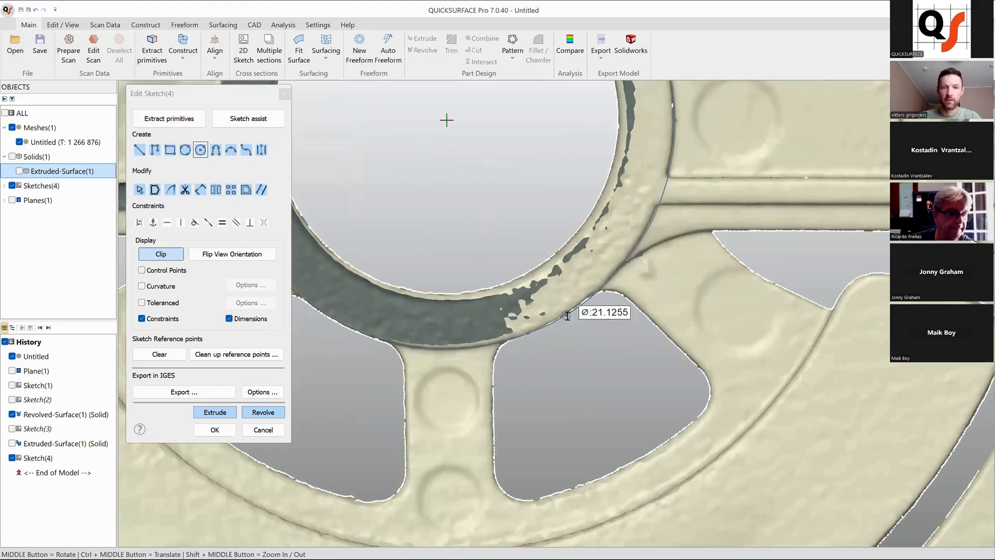
left_click(570, 313)
left_click(603, 316)
scroll(523, 220, "down", 5)
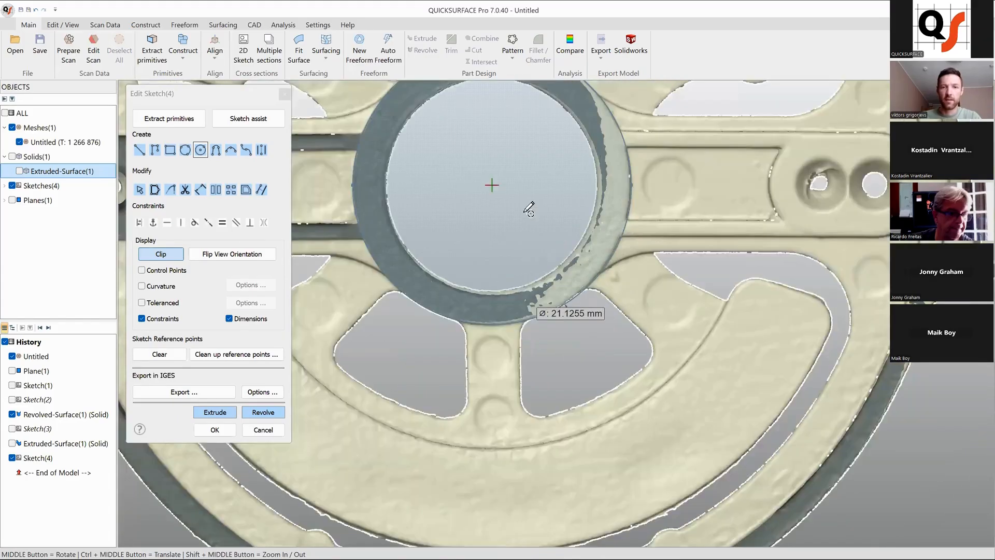
- Draw a 35.9584 mm diameter circle from the origin along the outer edge of the windows around the hub
left_click(520, 221)
scroll(596, 352, "up", 4)
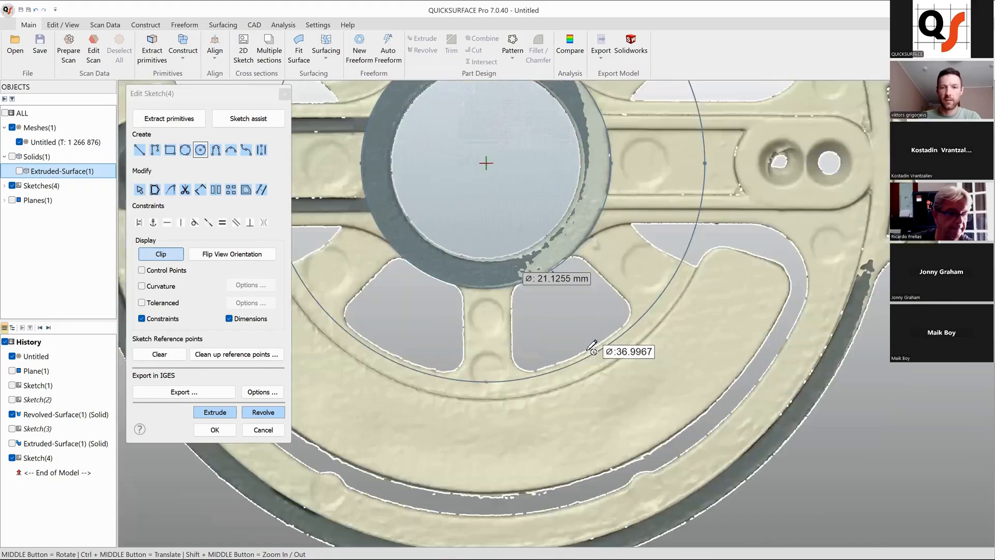
left_click(591, 346)
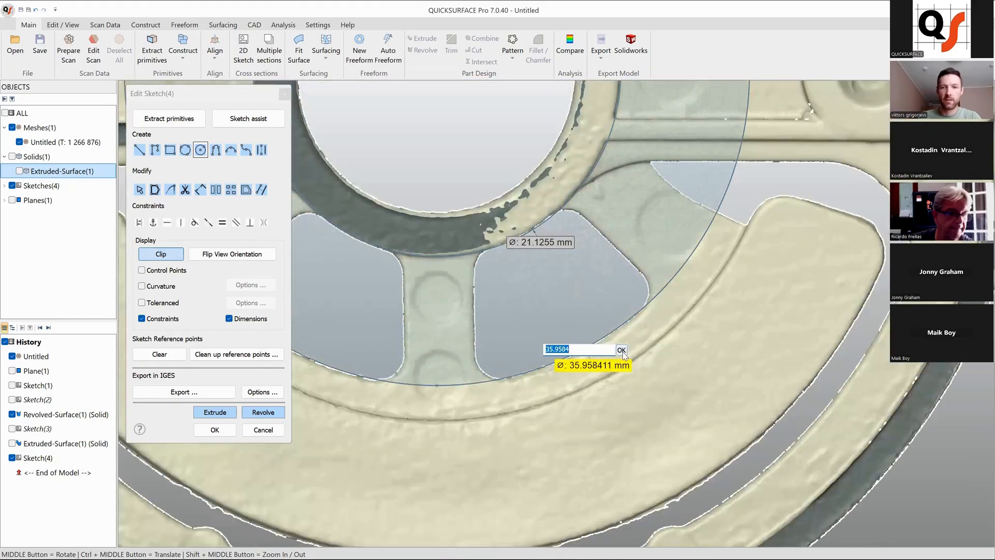
left_click(623, 347)
scroll(620, 336, "down", 4)
- Draw a 39.7357 mm diameter circle from the origin along the inner edge of the curved pads
left_click(549, 239)
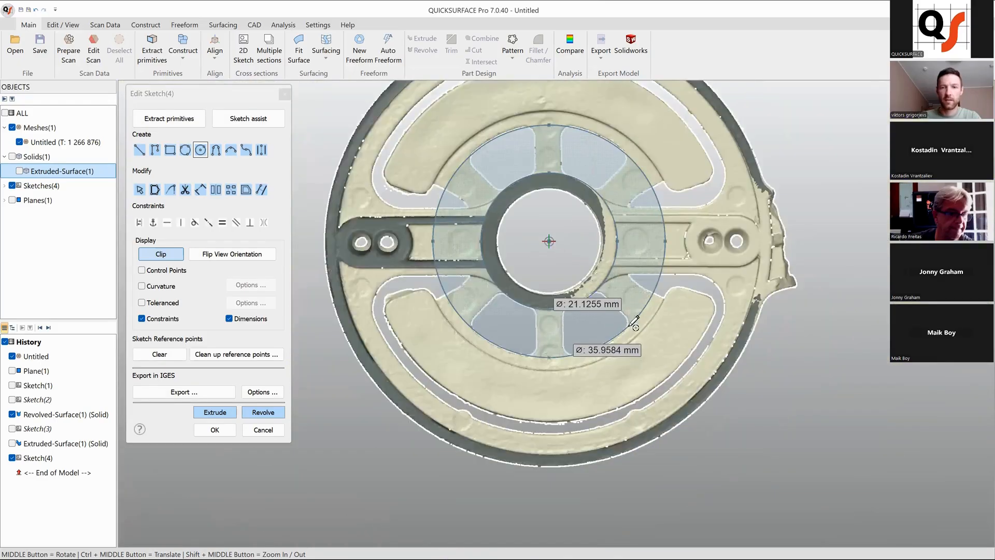
scroll(635, 325, "up", 3)
scroll(668, 300, "up", 5)
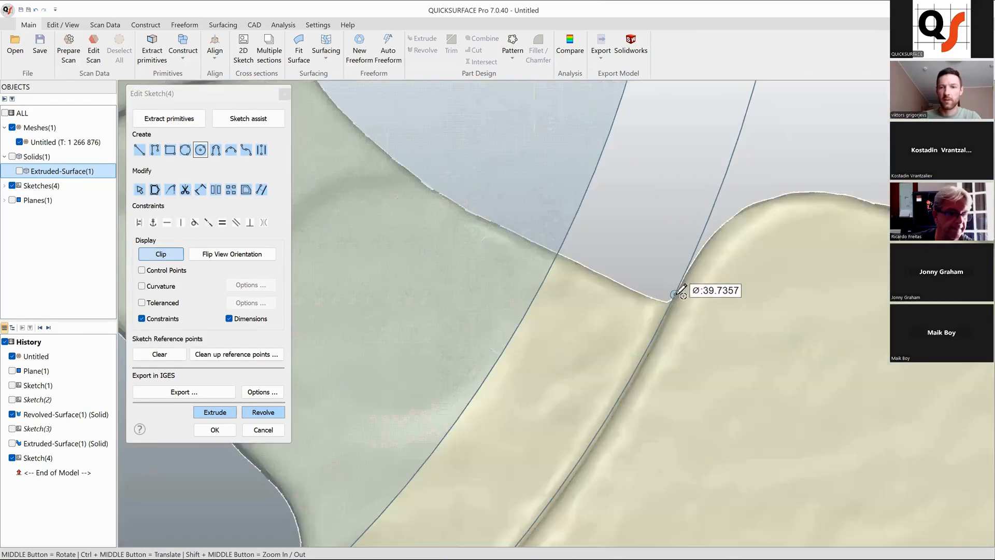
left_click(681, 291)
scroll(681, 291, "down", 3)
left_click(664, 300)
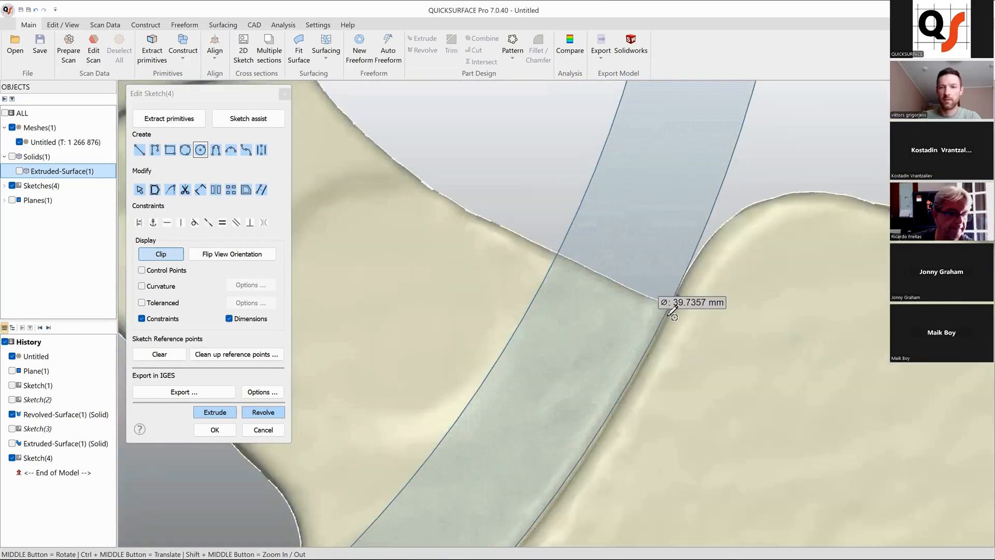
- Draw a 55.9562 mm diameter circle from the origin along the outer edge of the curved pads
scroll(691, 373, "down", 3)
left_click(398, 166)
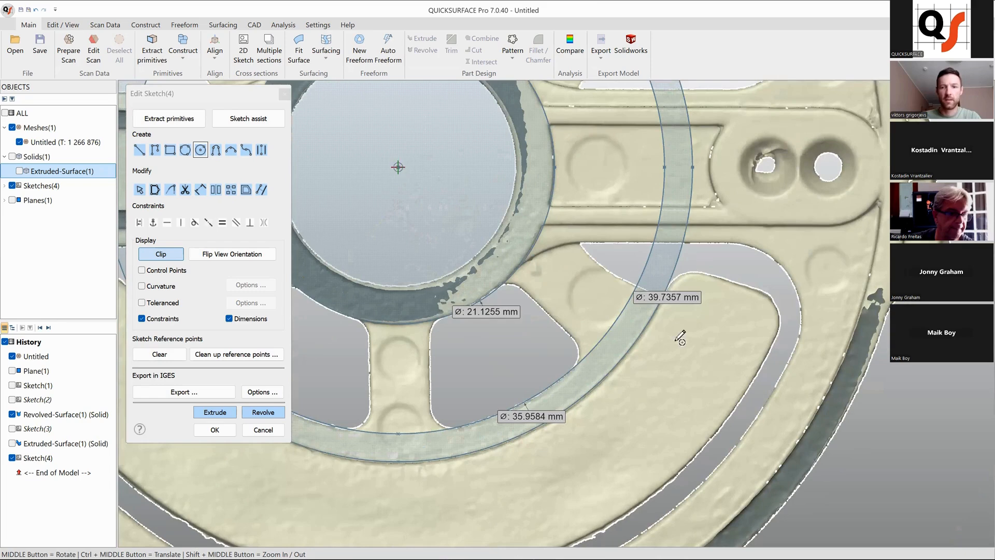
left_click(756, 373)
left_click(732, 342)
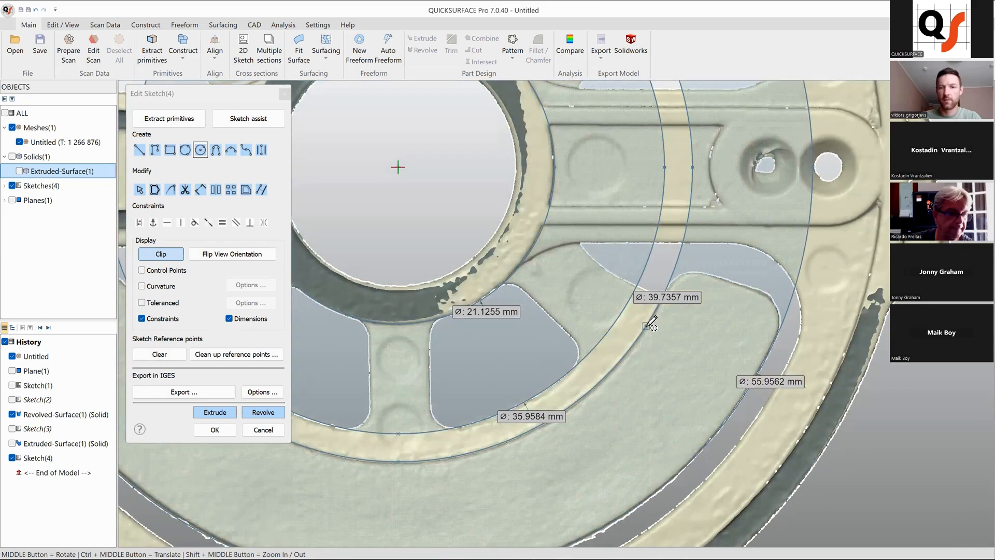
- Draw a 58.8438 mm diameter circle from the origin along the outer edge of the narrow curved slots
scroll(645, 326, "down", 4)
scroll(666, 325, "up", 2)
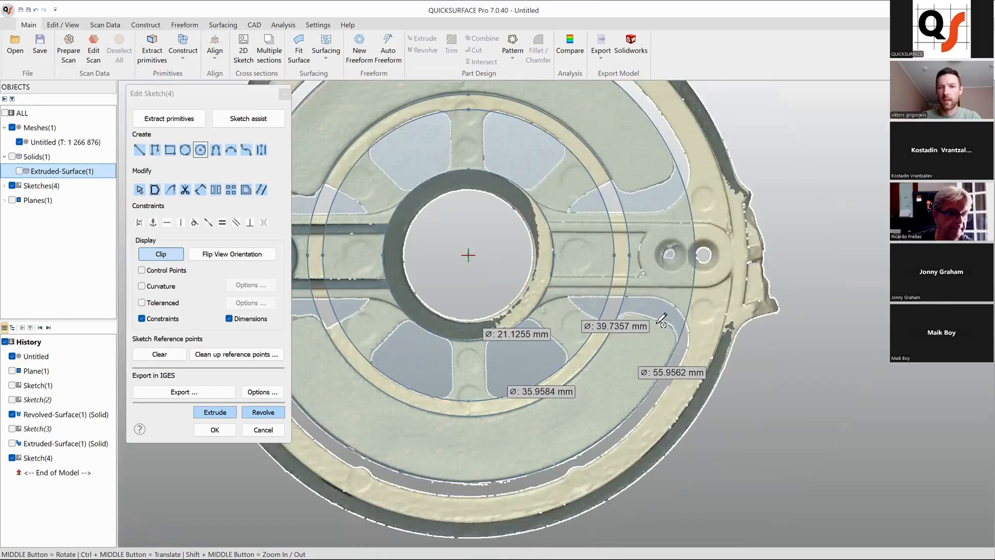
scroll(650, 315, "down", 3)
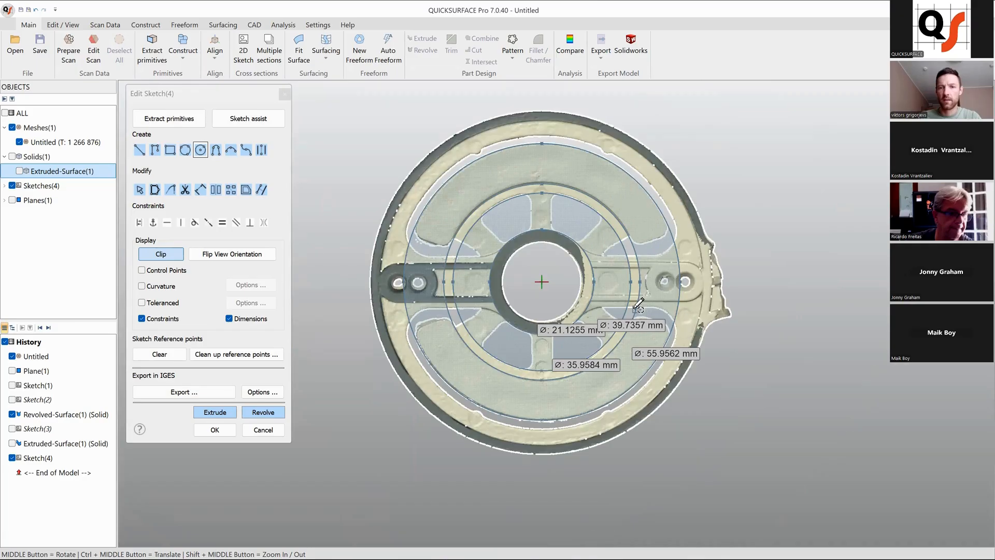
scroll(638, 307, "up", 2)
left_click(499, 269)
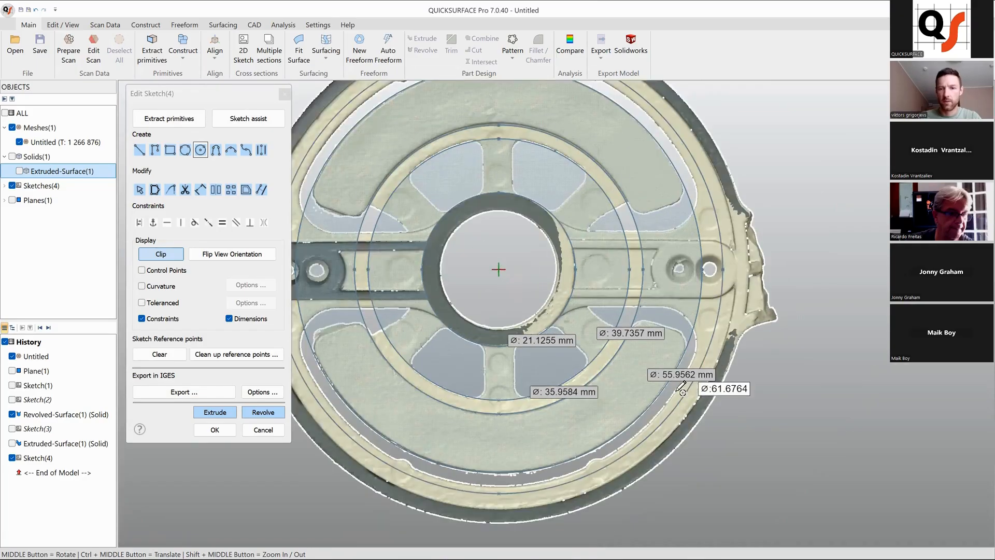
scroll(680, 387, "up", 4)
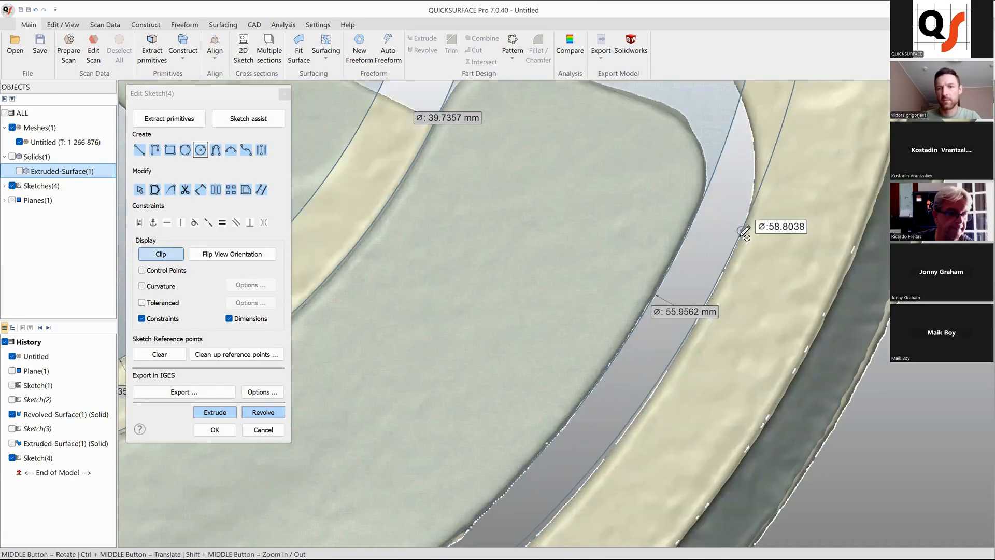
left_click(732, 254)
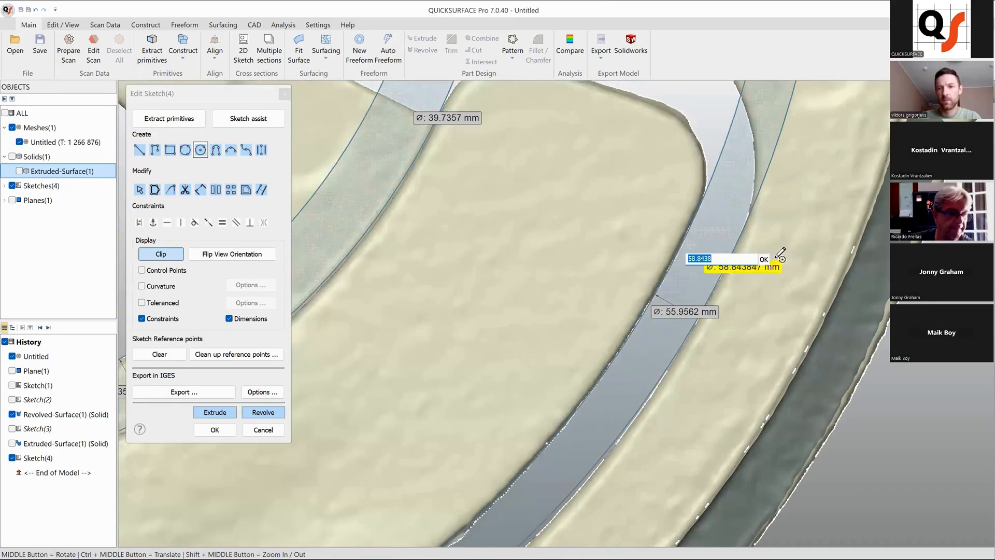
left_click(765, 260)
scroll(673, 298, "down", 6)
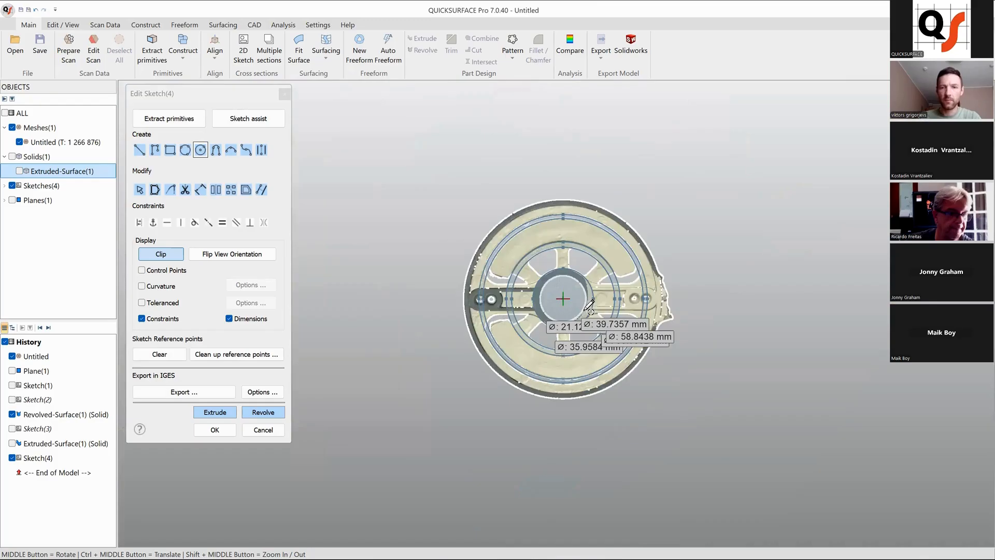
scroll(589, 306, "up", 3)
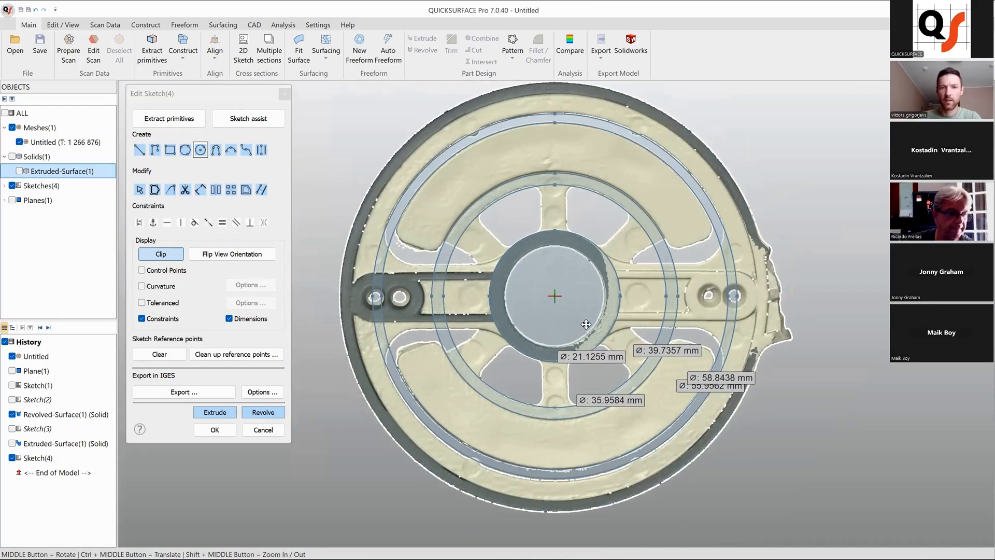
- Finish the circle sketch and create a new extruded-surface sketch parallel to the OXY plane
left_click(224, 434)
scroll(557, 299, "up", 3)
middle_click_drag(680, 382, 714, 428, "ctrl")
left_click(750, 291)
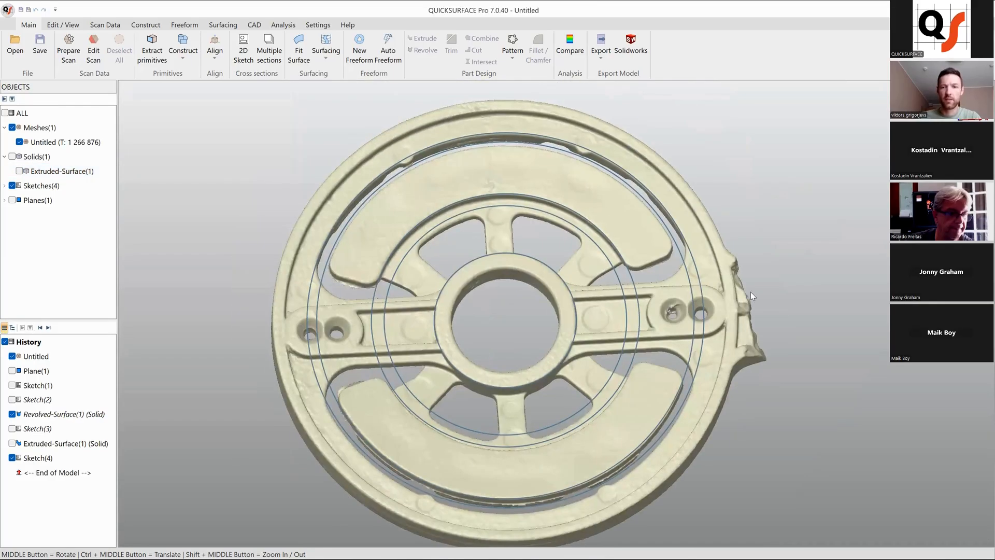
left_click(243, 49)
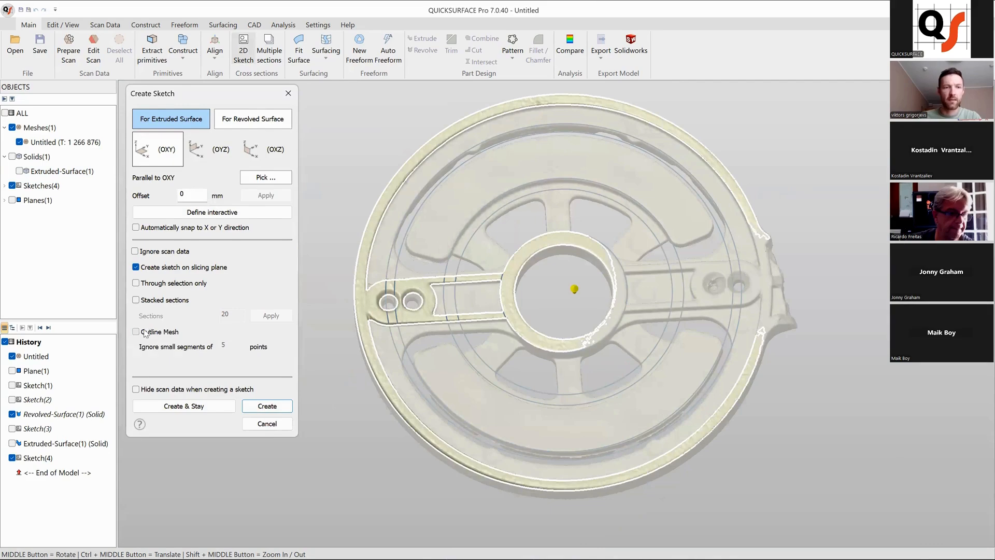
left_click(266, 405)
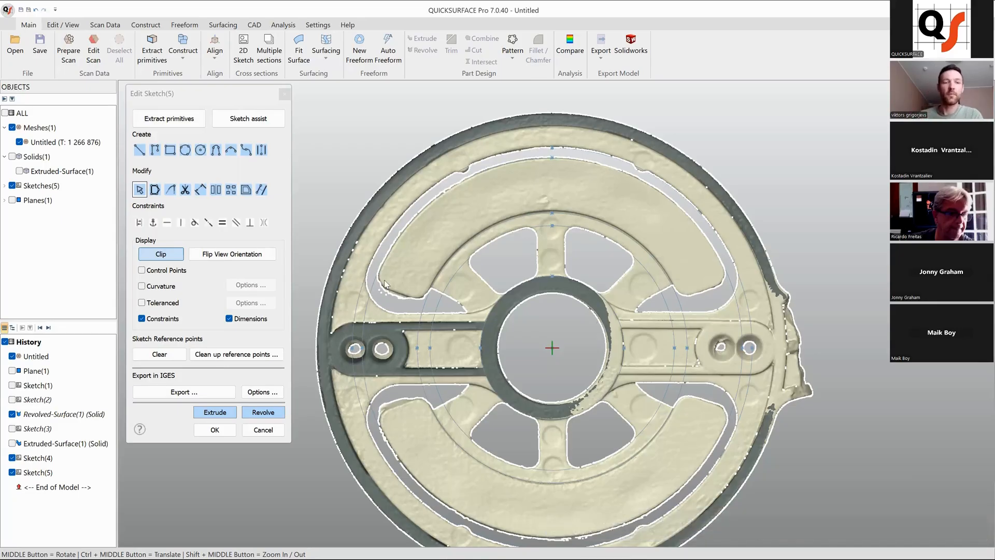
- Project the hub's outer circle and the windows' outer circle from the previous sketch into the new sketch
scroll(696, 406, "up", 5)
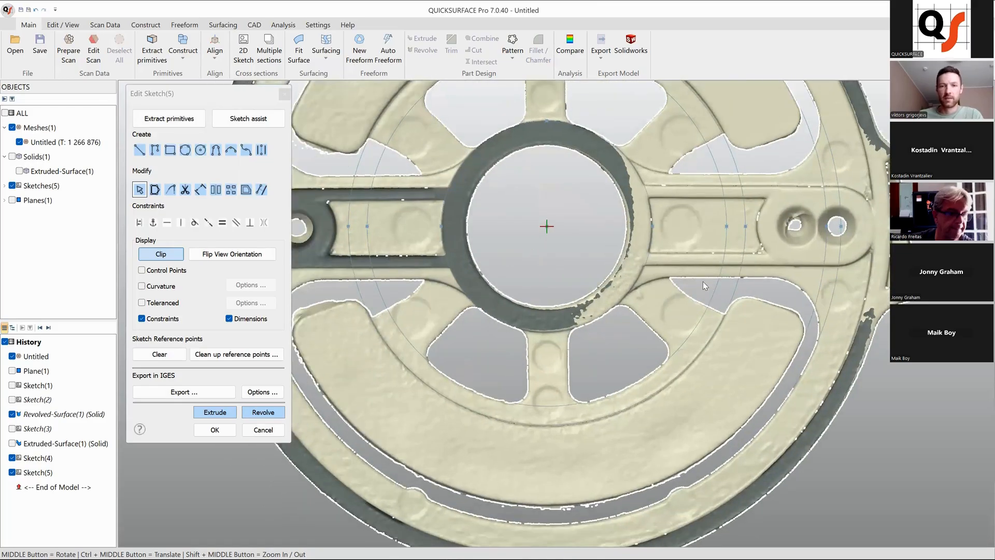
scroll(685, 294, "up", 4)
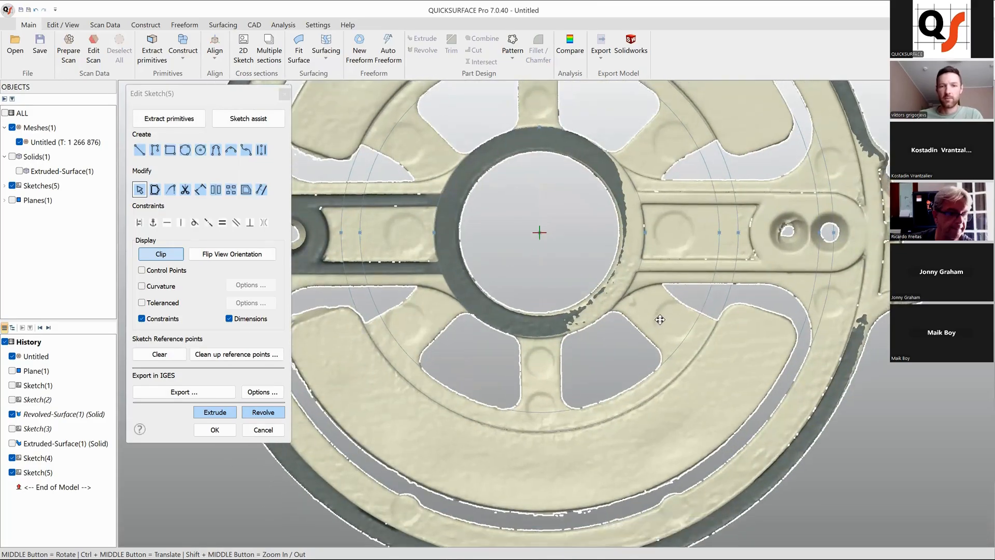
scroll(589, 293, "up", 4)
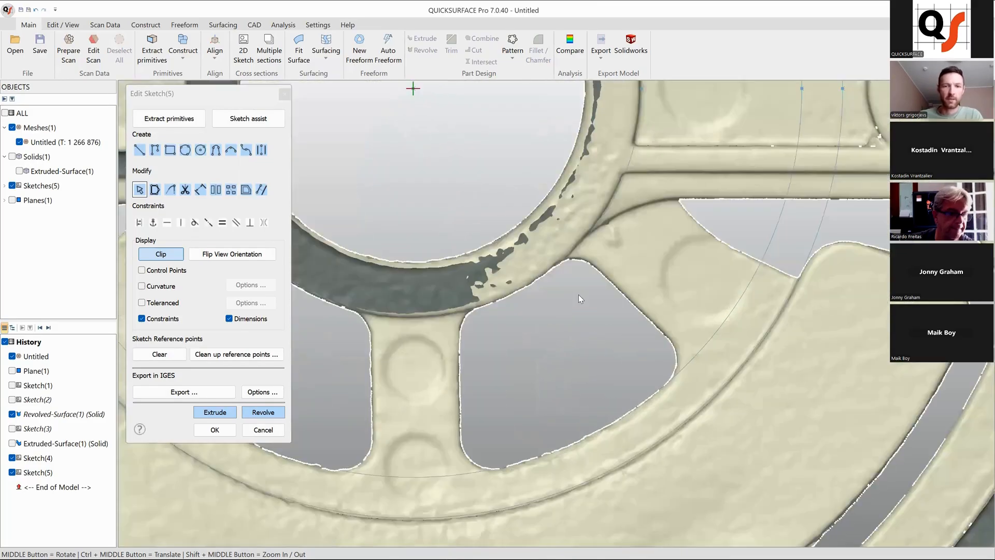
left_click(262, 191)
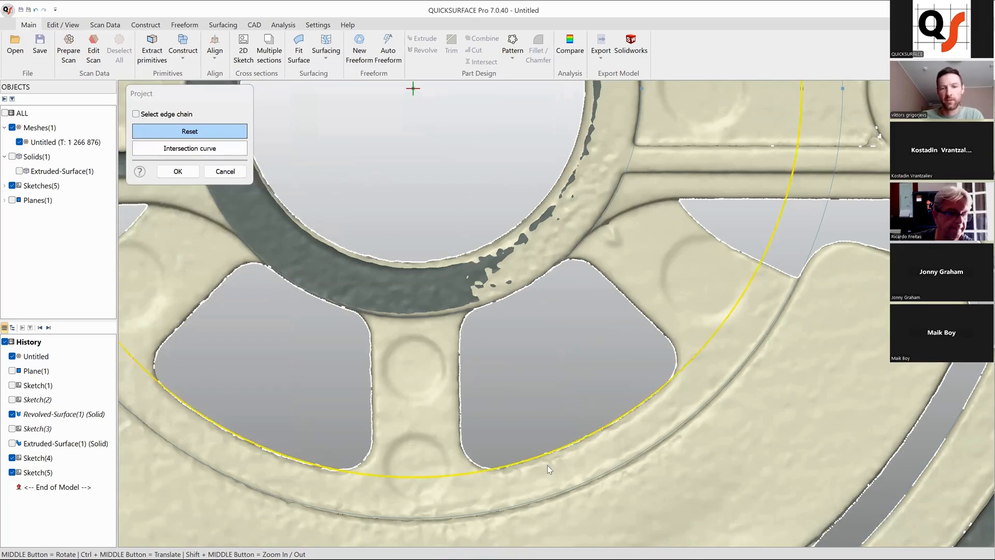
left_click(584, 446)
left_click(464, 315)
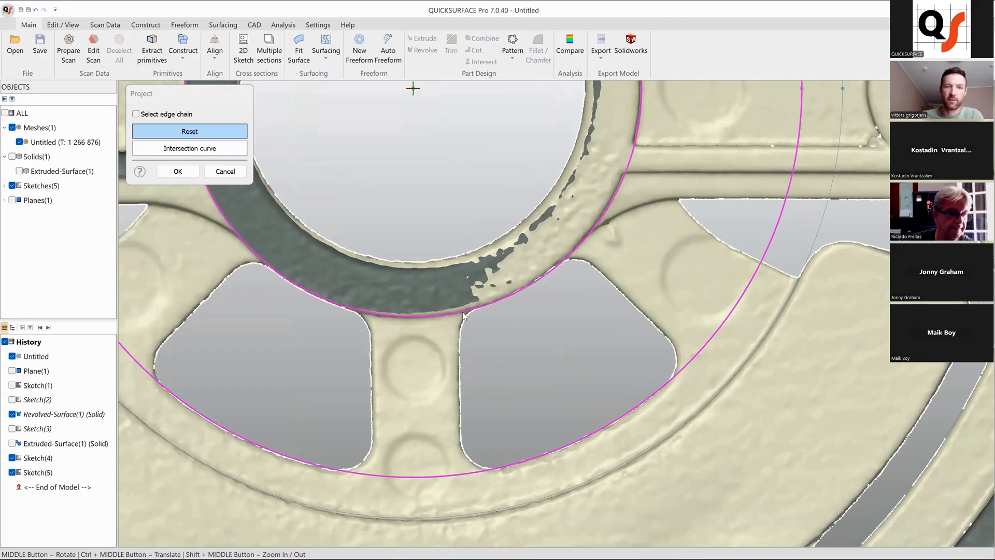
scroll(561, 343, "down", 5)
scroll(549, 318, "up", 3)
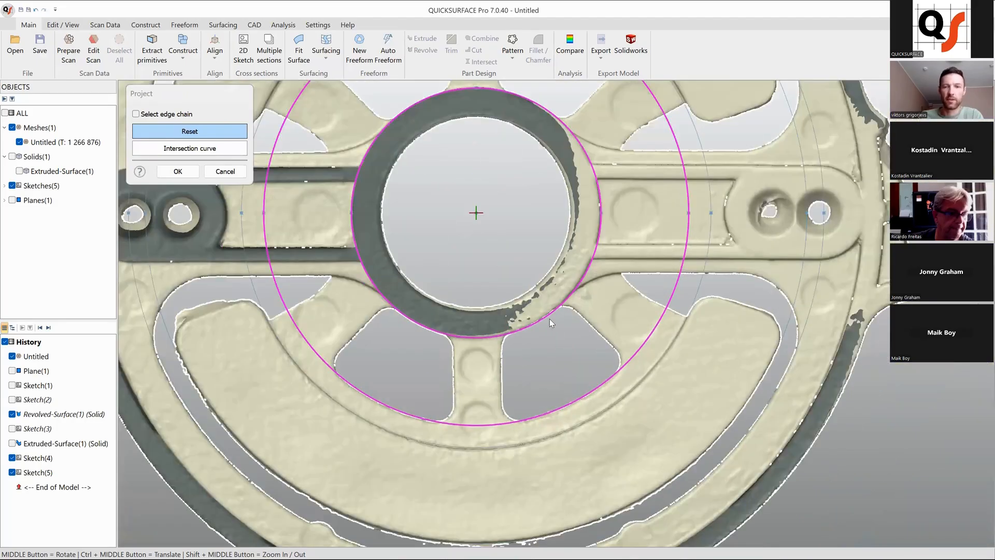
left_click(178, 171)
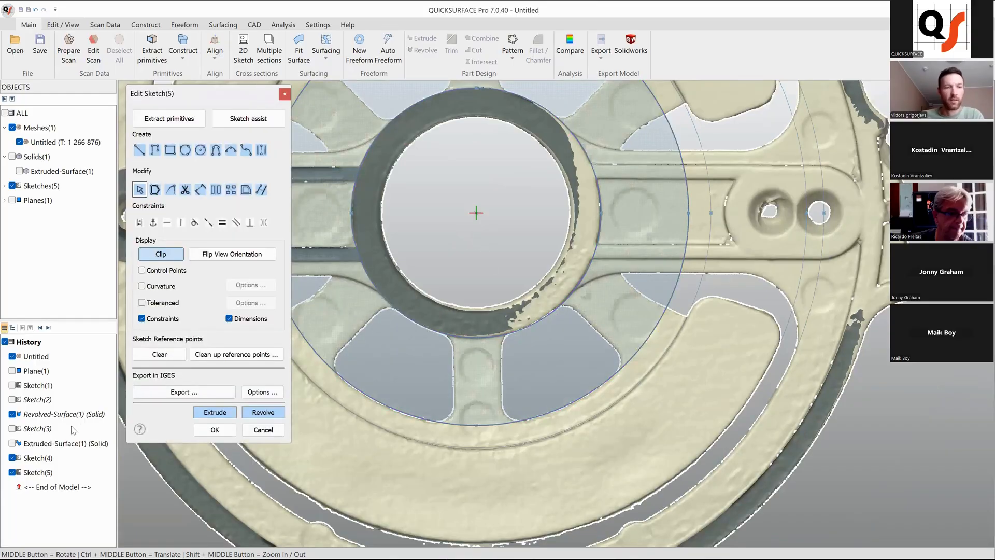
- Hide Sketch(4) and rename it "reference sketch"
left_click(4, 185)
left_click(19, 243)
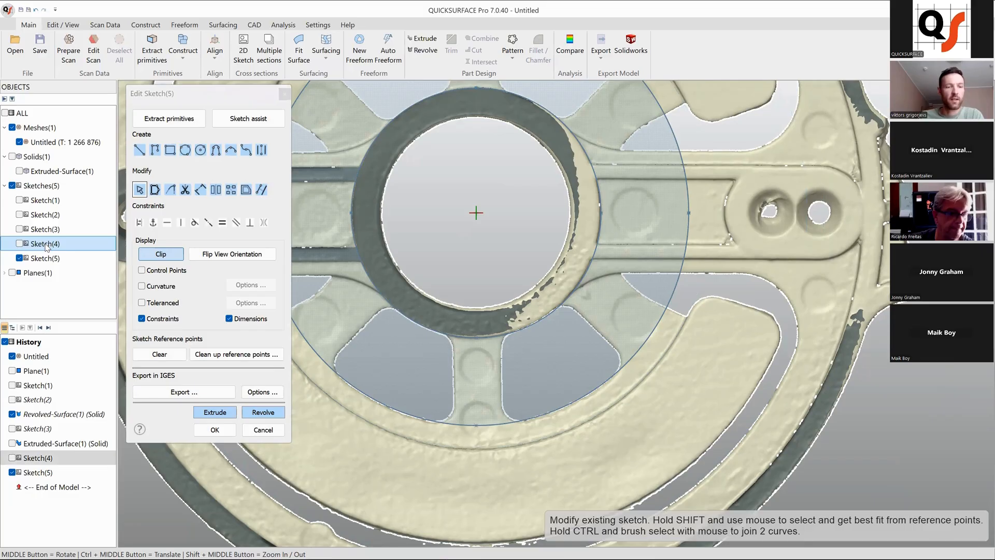
left_click(47, 246)
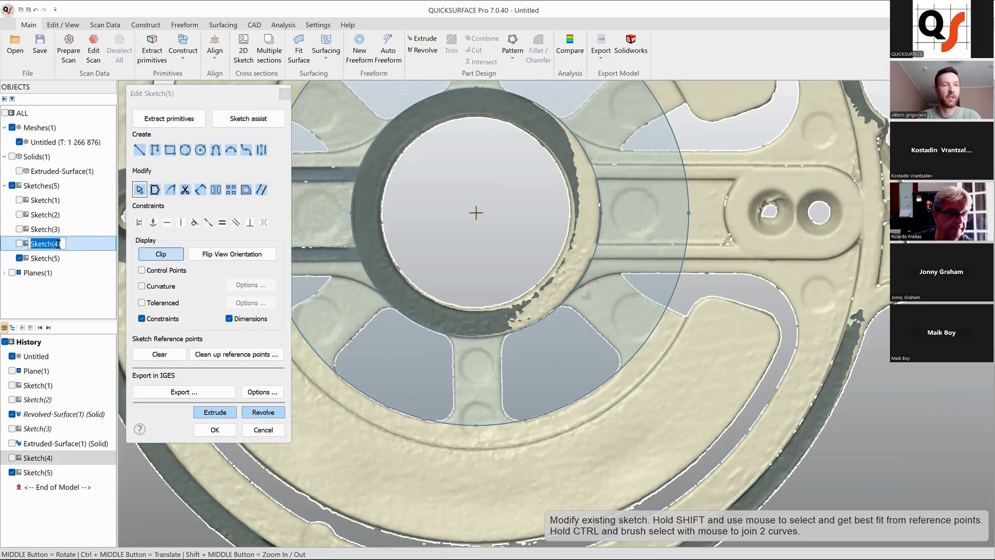
type("refe")
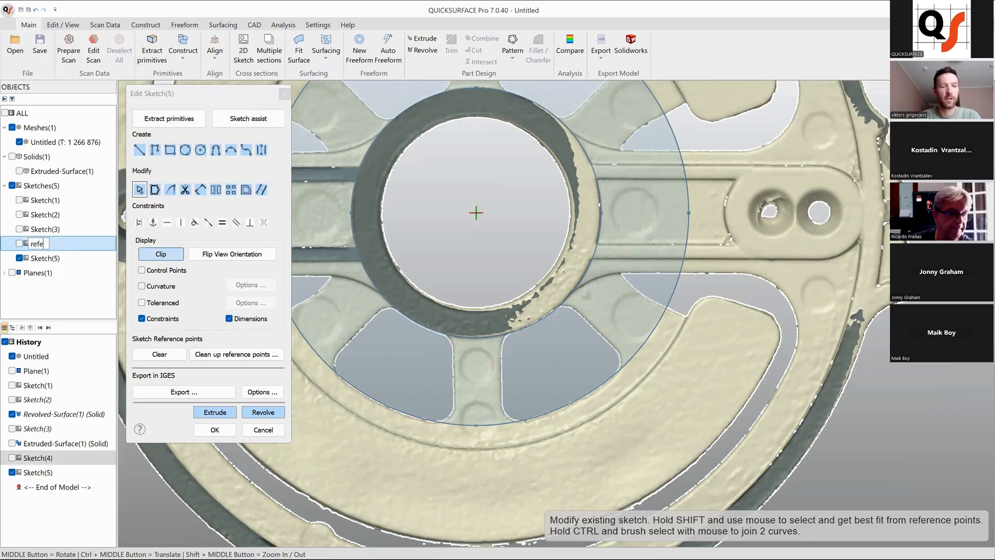
type("rence")
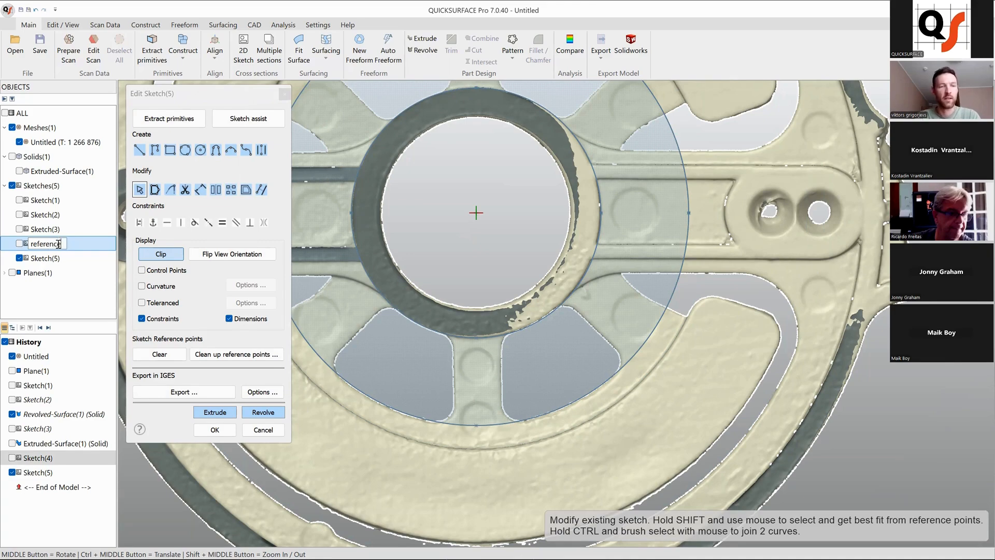
type(" sketch")
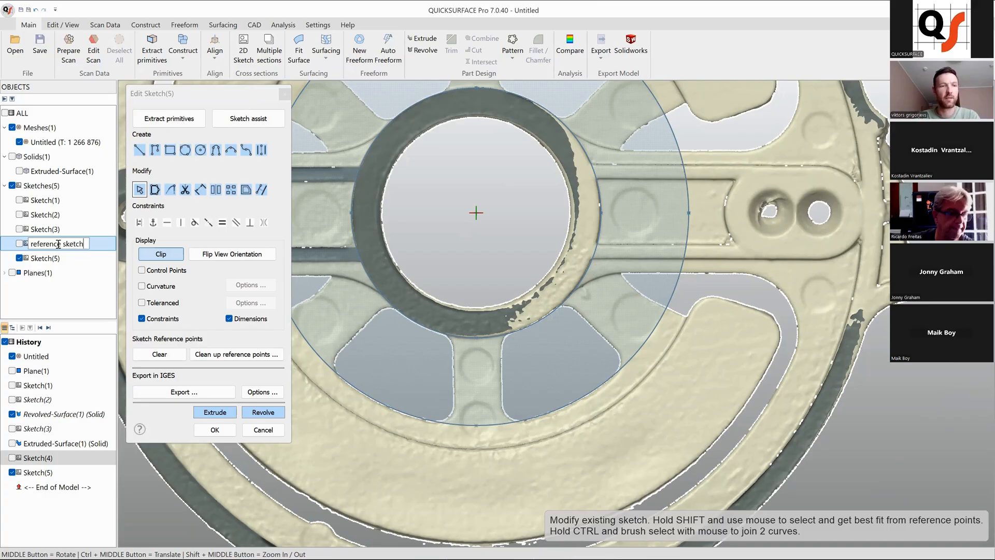
key("Return")
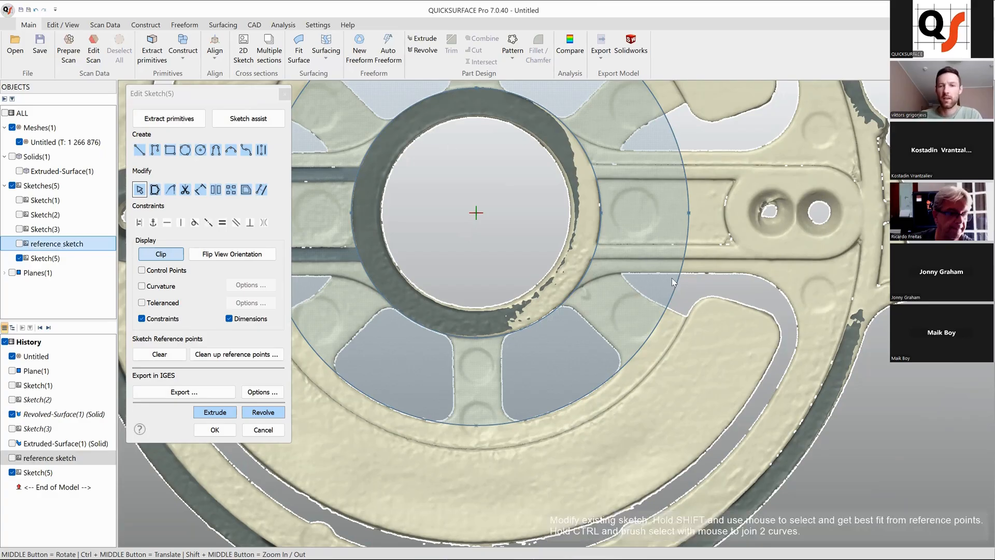
mouse_move(716, 257)
middle_mouse_down("ctrl")
mouse_move(710, 273)
mouse_move(719, 267)
middle_mouse_up("ctrl")
scroll(575, 386, "up", 3)
scroll(582, 393, "down", 3)
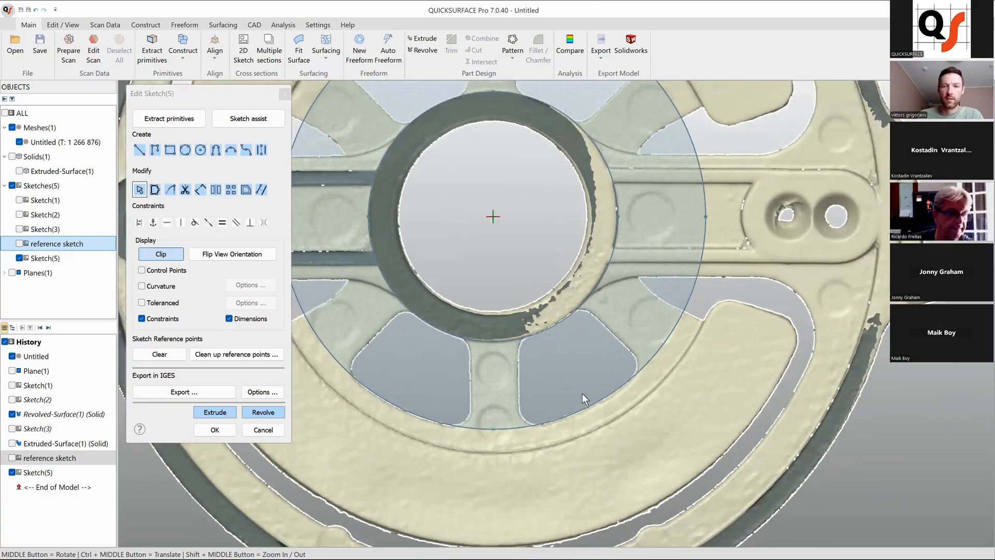
scroll(580, 380, "up", 7)
scroll(579, 380, "down", 6)
scroll(556, 362, "down", 6)
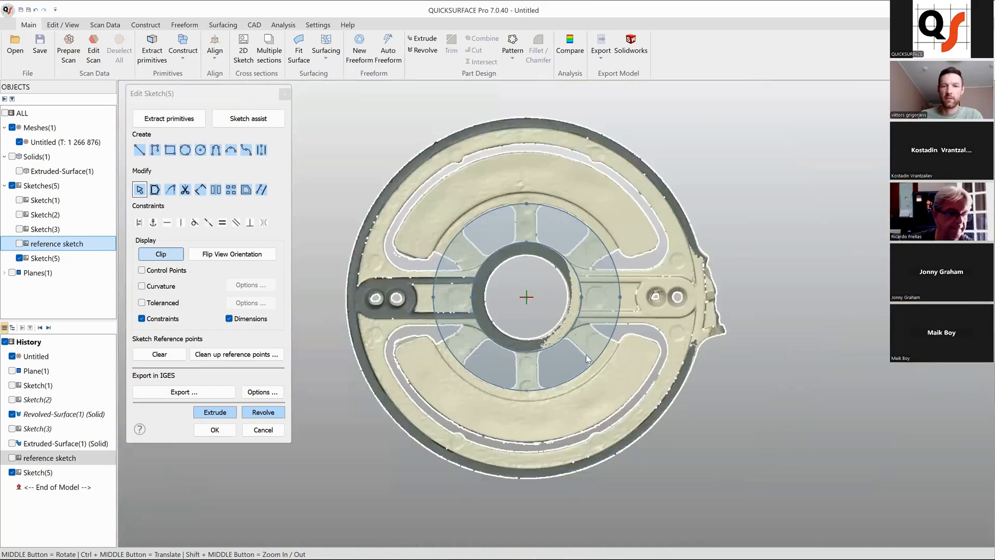
scroll(570, 384, "up", 3)
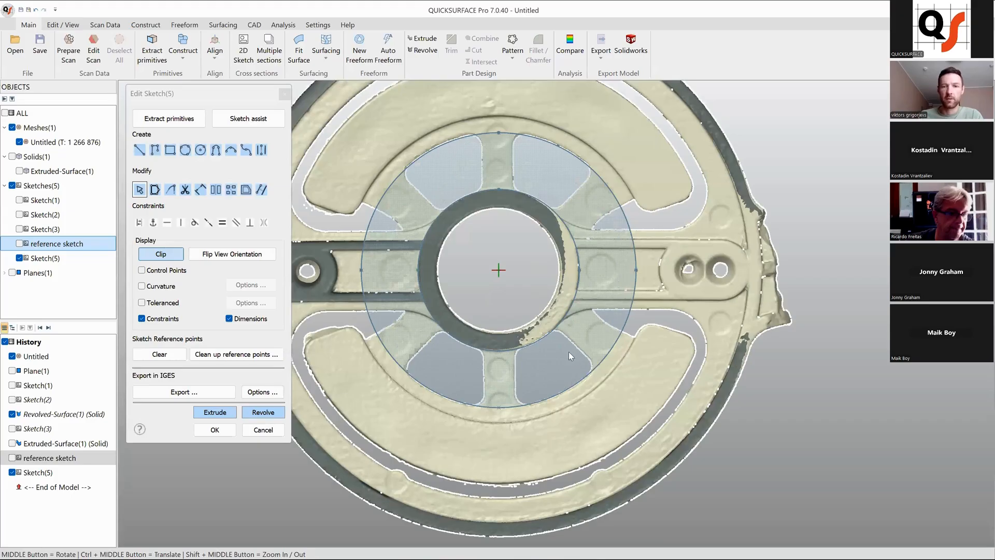
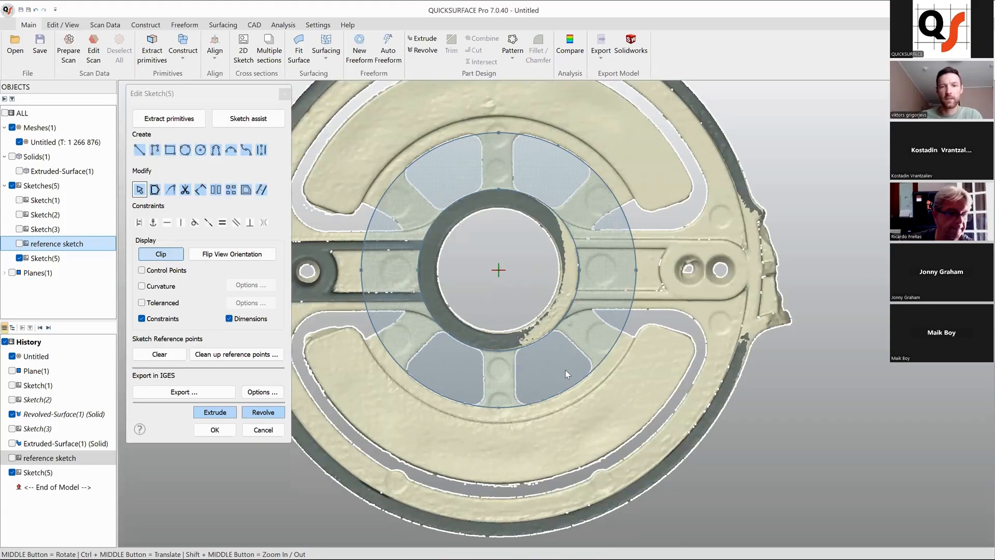
- Fit two lines to the scan section along the vertical and slanted sides of the window at the hub's lower right
scroll(565, 370, "up", 5)
scroll(570, 342, "up", 2)
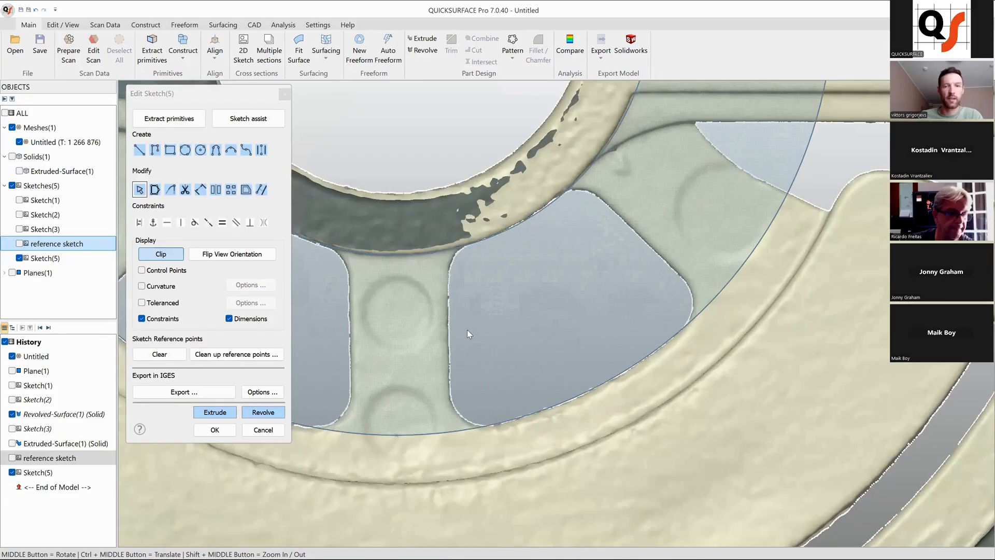
scroll(449, 332, "up", 2)
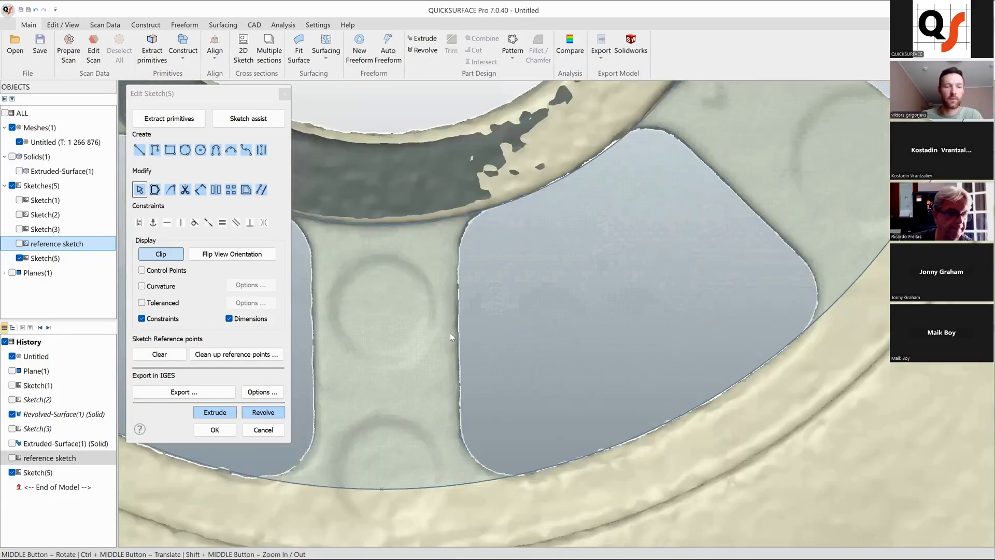
mouse_move(448, 421)
left_mouse_down()
mouse_move(505, 381)
mouse_move(483, 279)
mouse_move(455, 298)
left_mouse_up()
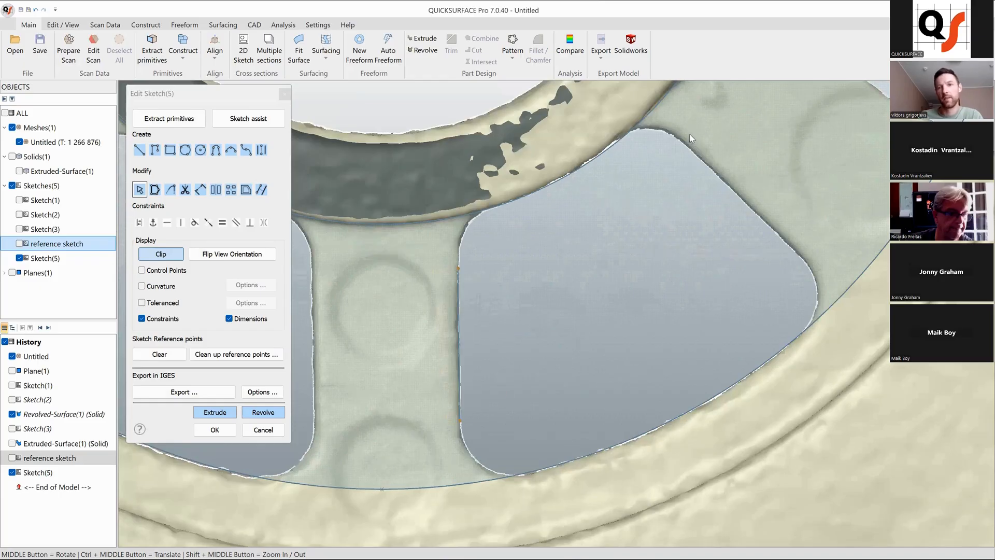
mouse_move(690, 138)
left_mouse_down()
mouse_move(674, 155)
mouse_move(819, 234)
mouse_move(803, 228)
left_mouse_up()
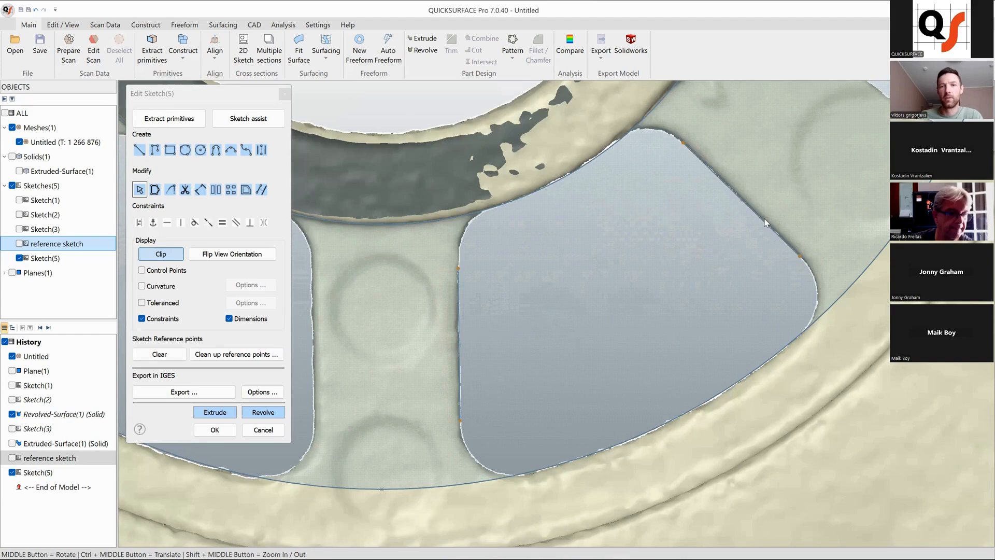
- Extend both ends of the window's slanted and vertical side lines beyond the two projected circles
scroll(765, 222, "down", 3)
middle_click_drag(744, 222, 628, 221)
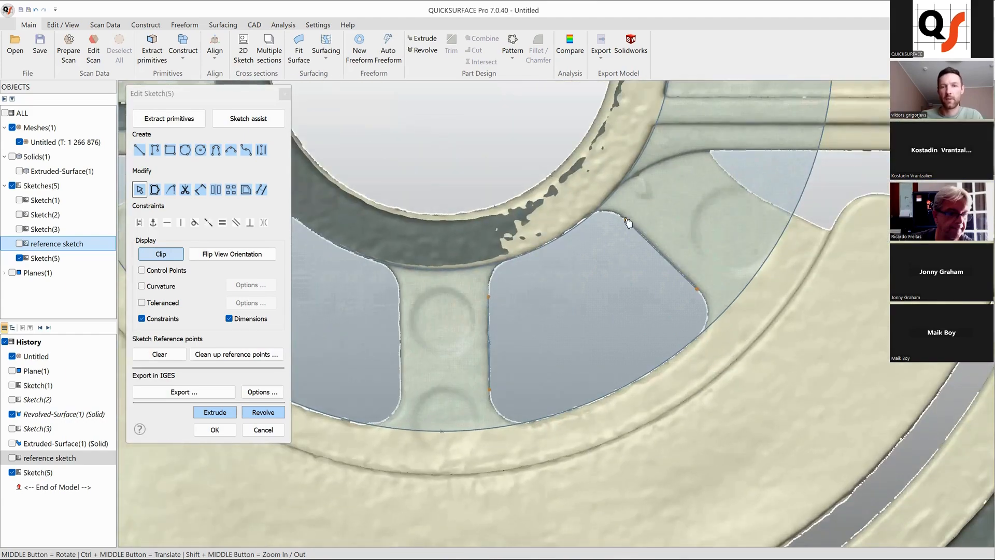
left_click(598, 197)
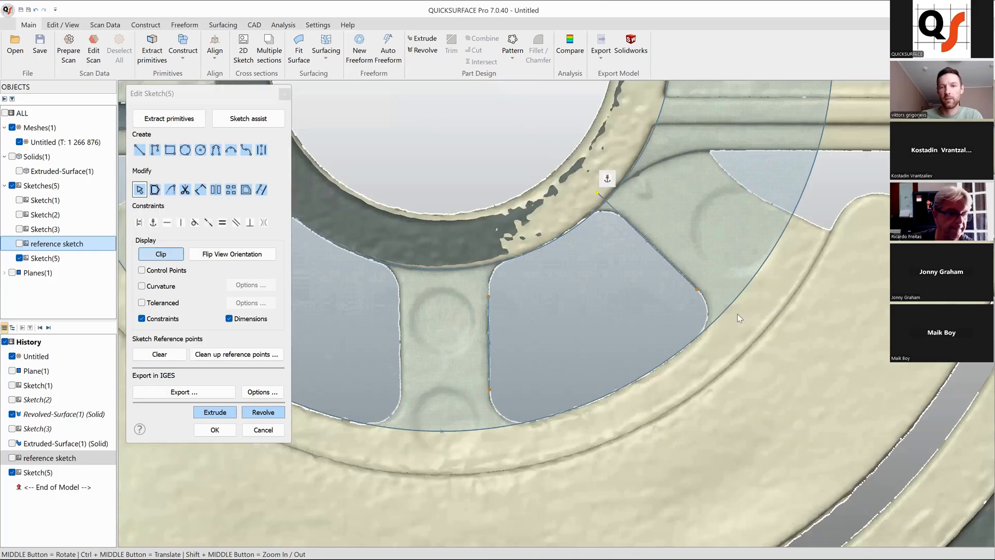
left_click_drag(697, 293, 731, 323)
left_click_drag(490, 389, 490, 440)
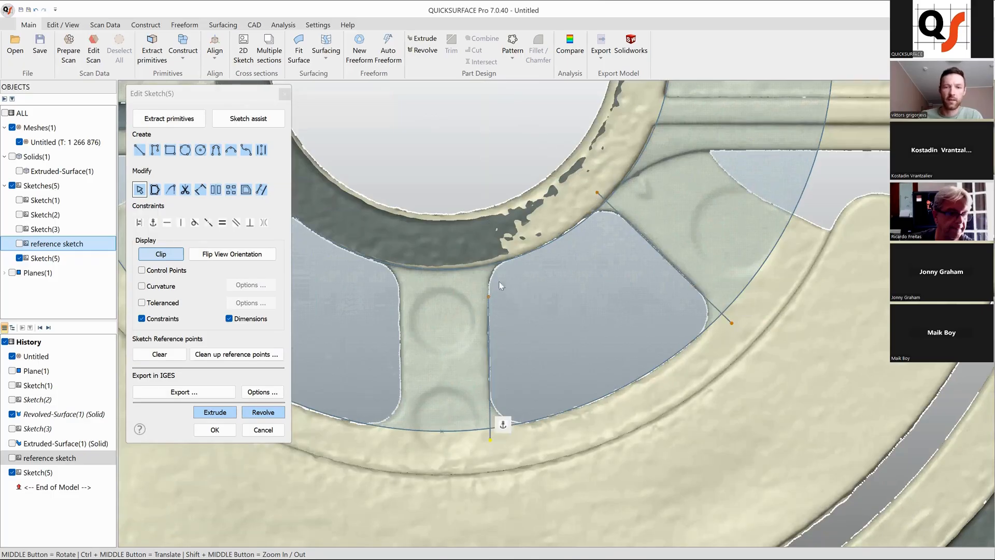
left_click_drag(489, 299, 488, 253)
- Trim away the portions of the two projected circles that lie outside the window's side lines
left_click(185, 190)
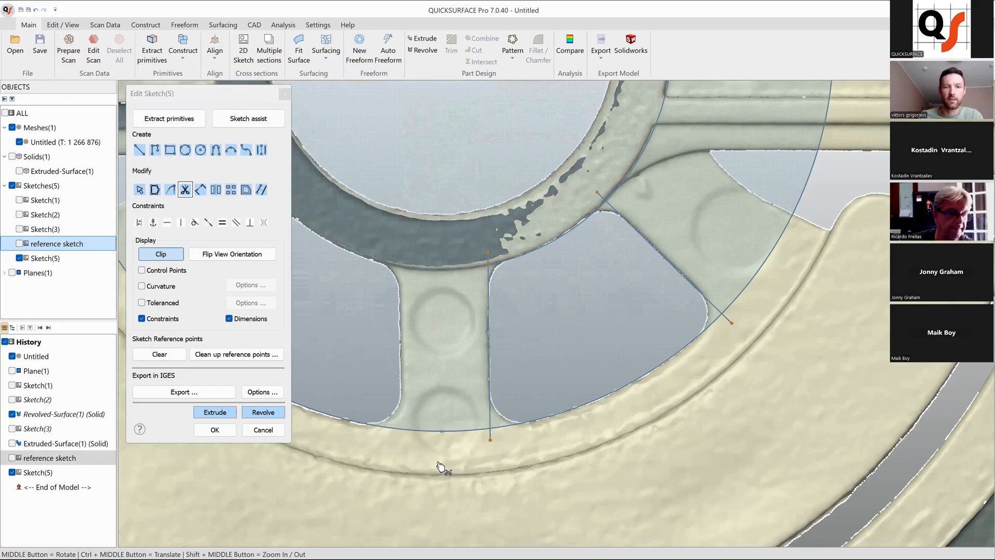
scroll(659, 284, "down", 3)
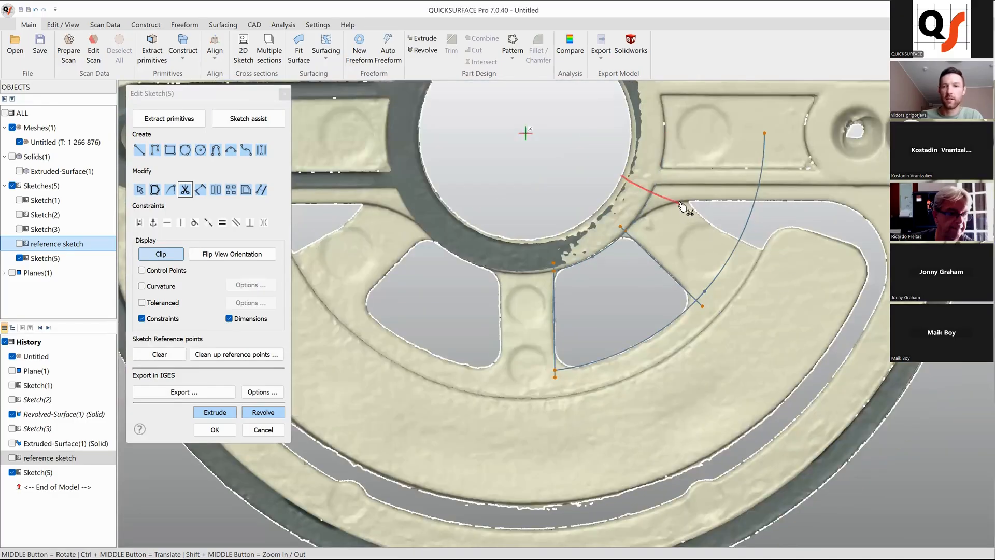
key("Escape")
scroll(715, 284, "up", 4)
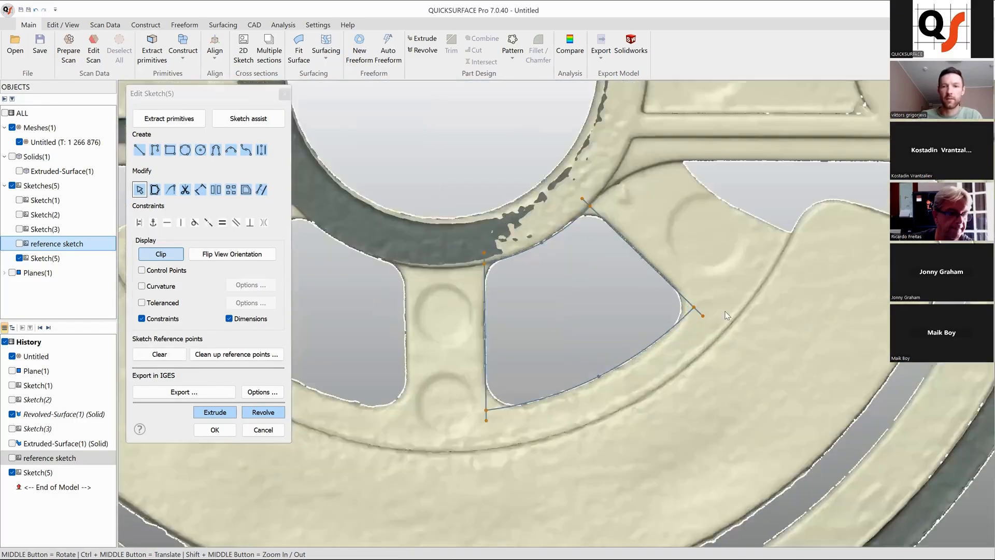
- Join the overhanging ends of the side lines to the arc ends at all four window corners to close the profile
scroll(735, 328, "up", 2)
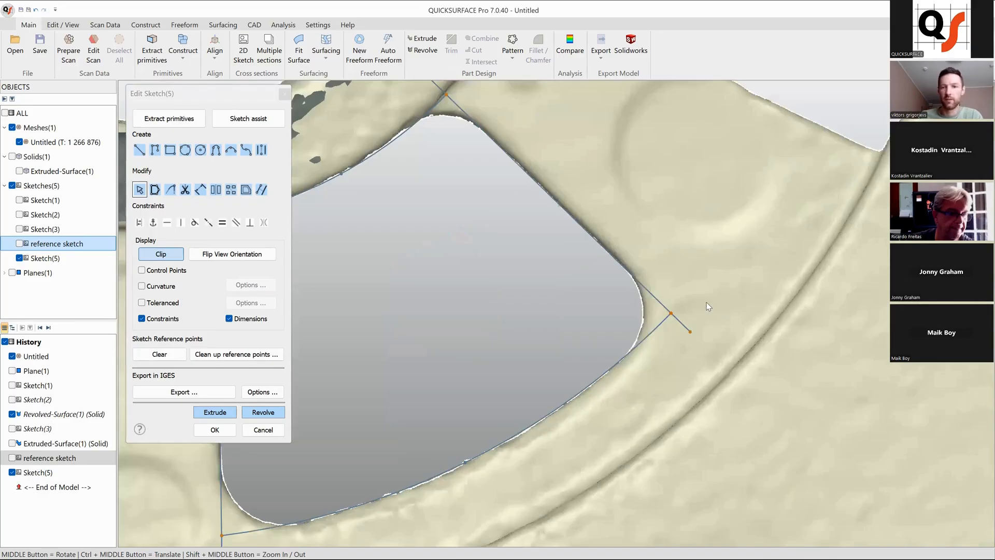
scroll(739, 362, "down", 1)
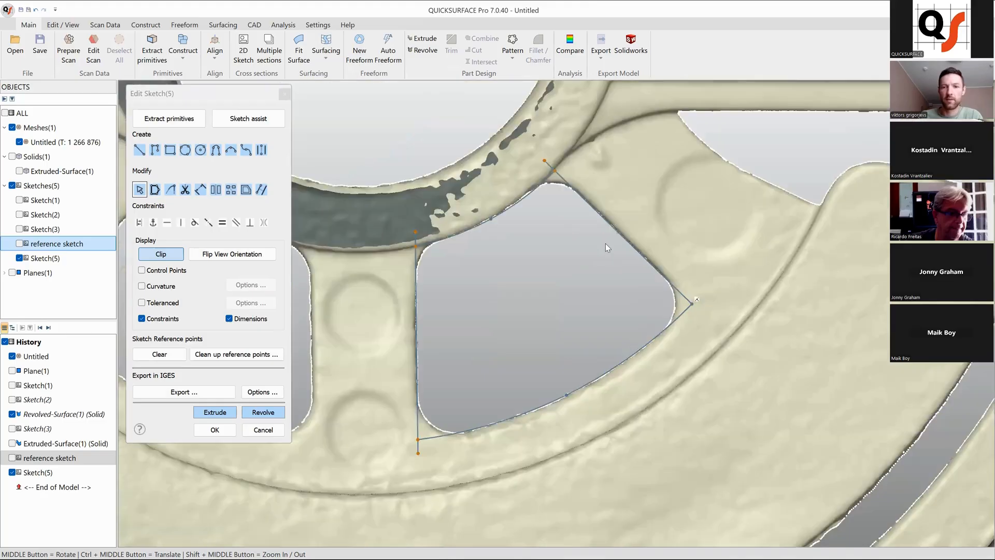
left_click_drag(491, 134, 575, 181)
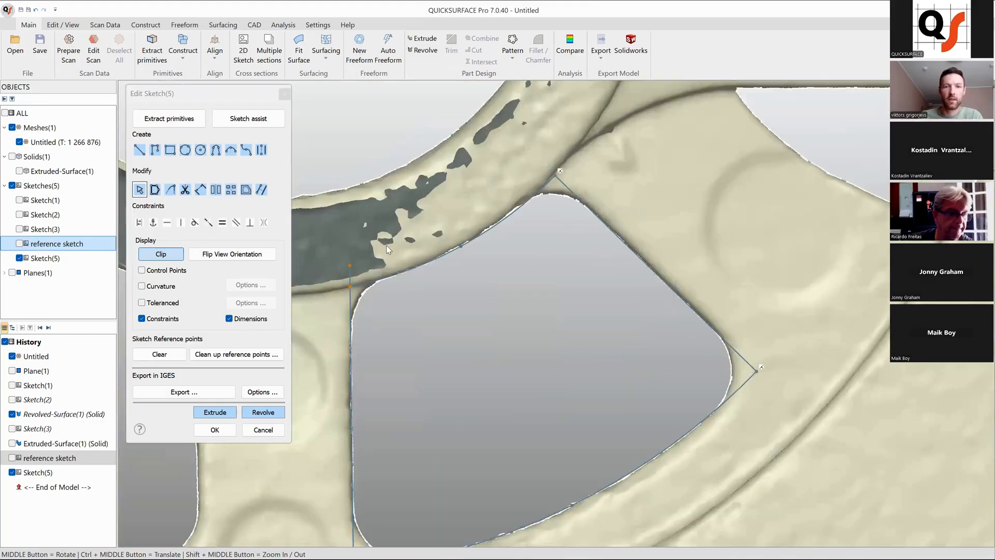
scroll(456, 326, "down", 1)
middle_click_drag(465, 483, 503, 369, "ctrl")
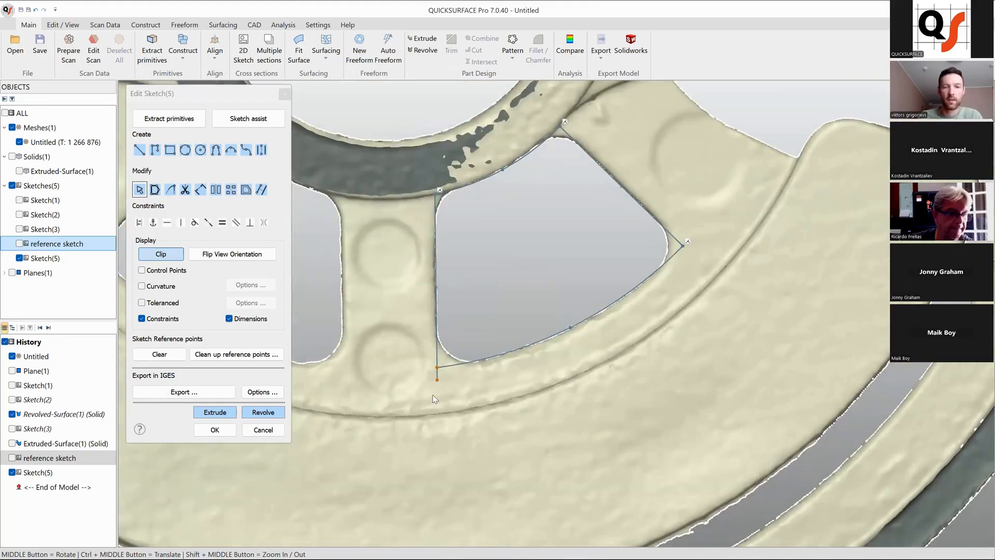
mouse_move(438, 378)
left_mouse_down()
mouse_move(404, 391)
mouse_move(438, 366)
left_mouse_up()
scroll(527, 197, "up", 2)
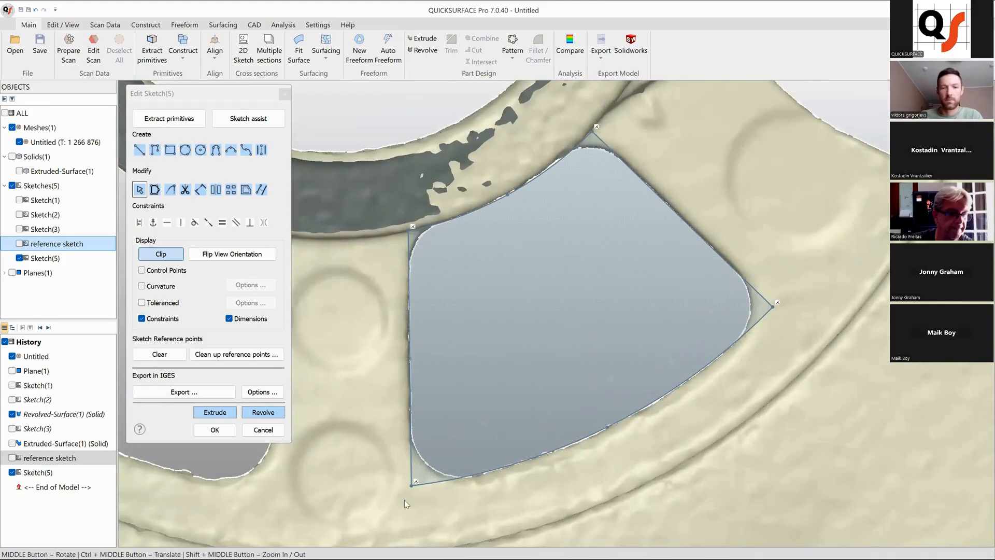
- Round the window profile's two outer corners, each with a 1.5 mm radius
left_click(410, 225)
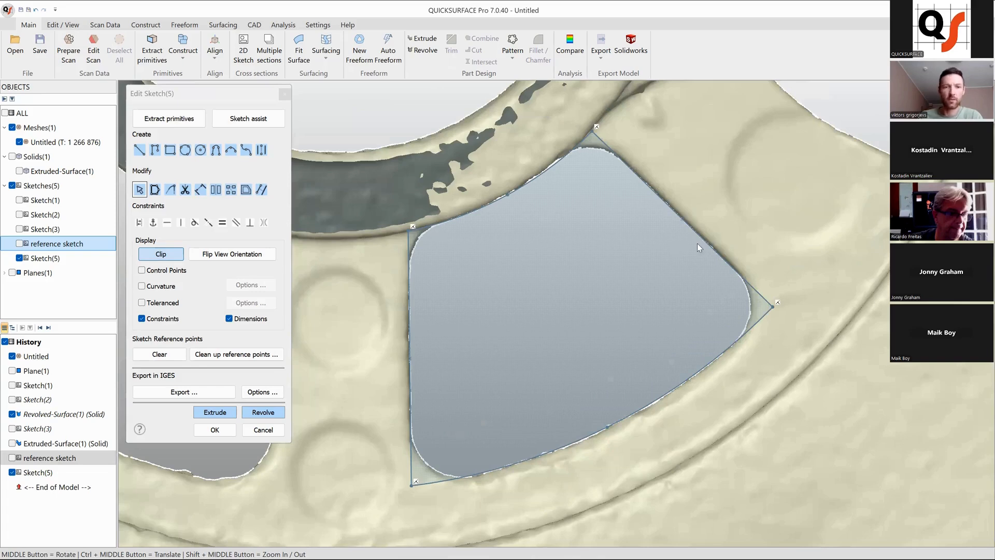
scroll(779, 270, "down", 5)
scroll(692, 307, "up", 5)
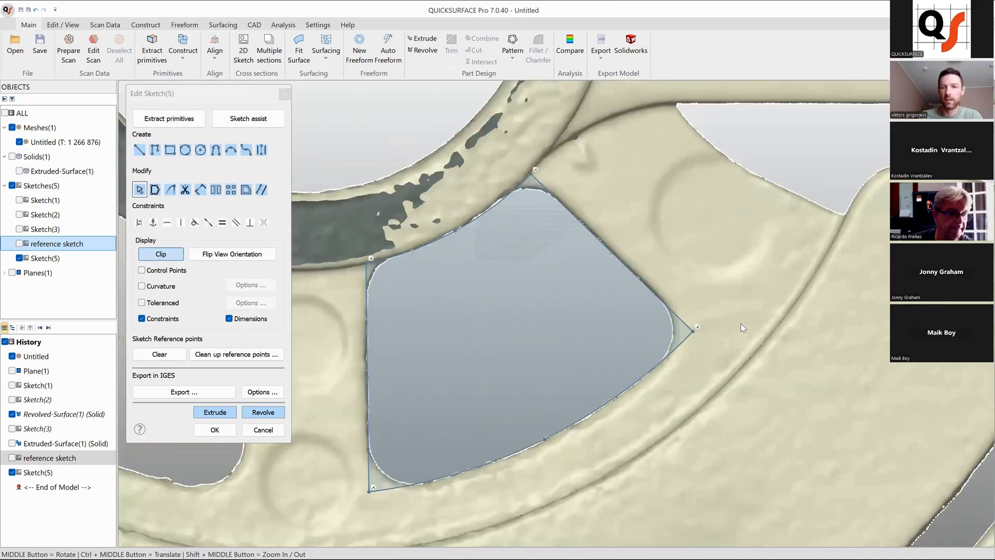
left_click(683, 352)
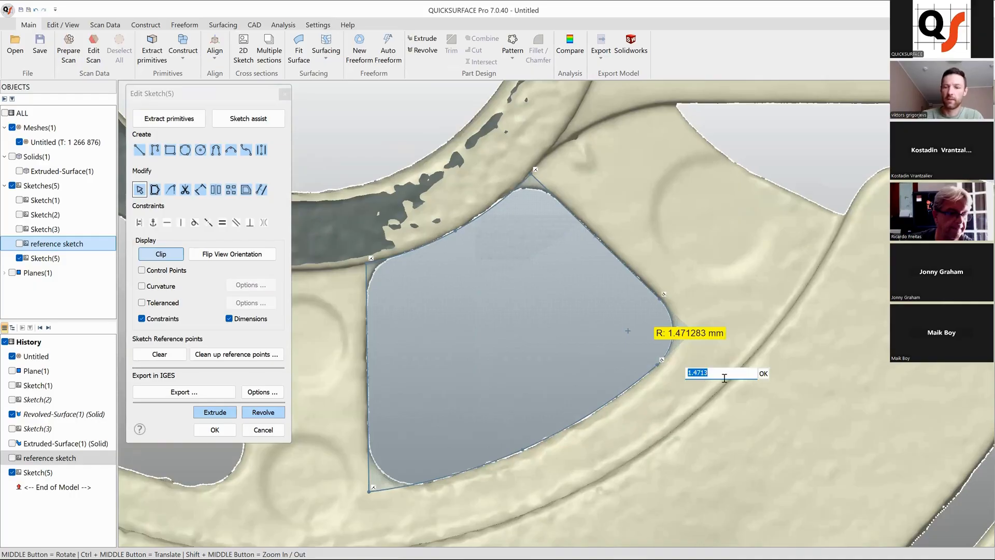
type("1.5")
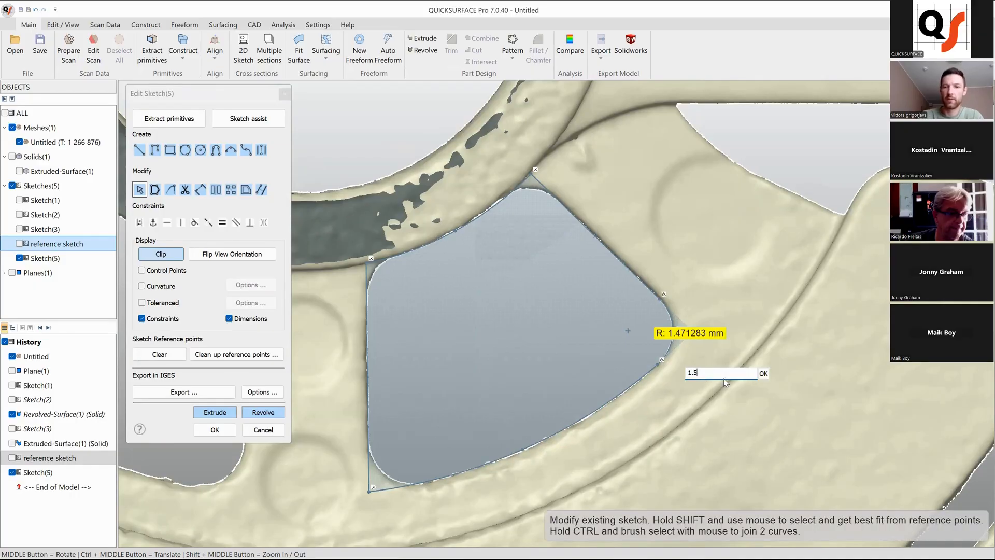
key("Return")
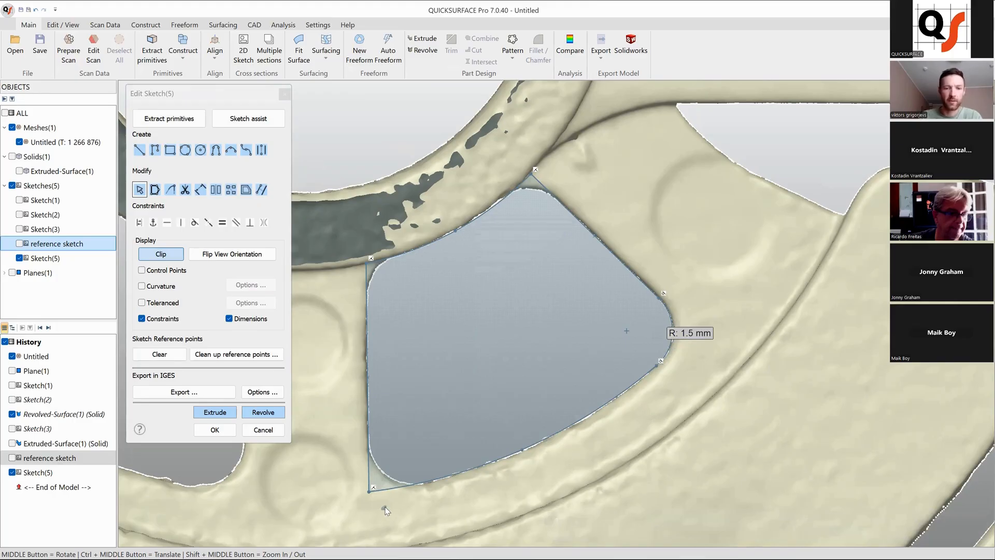
left_click(357, 501)
type("1.5")
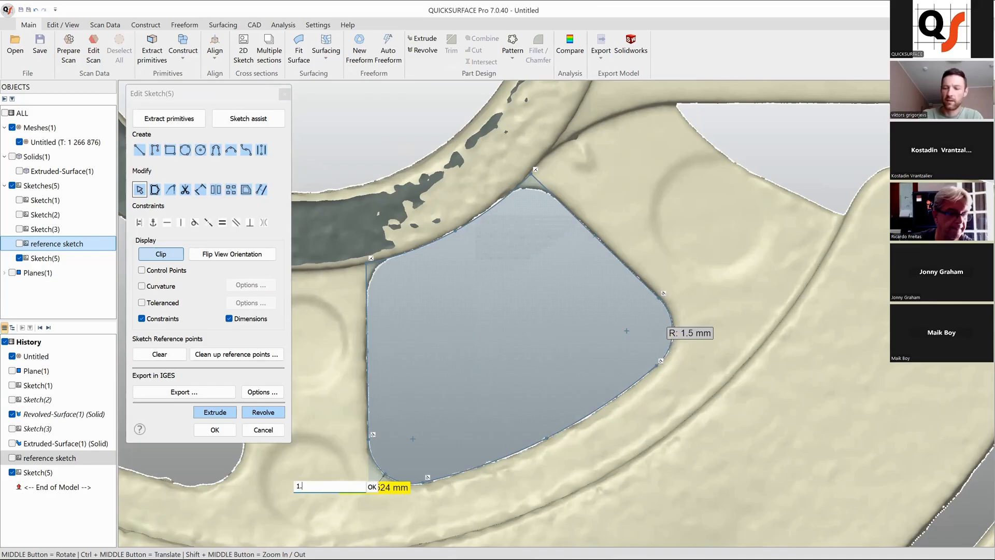
key("Return")
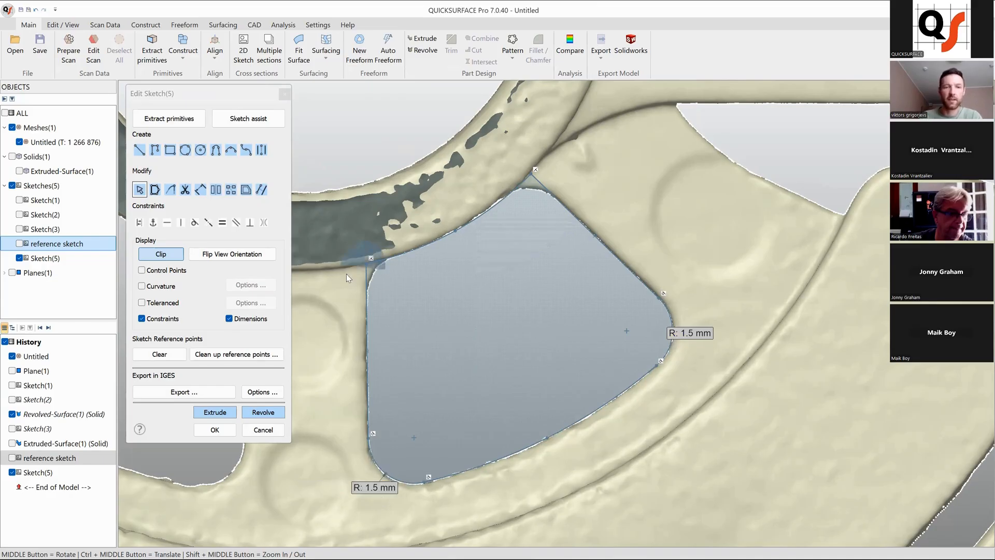
- Round the window's inner corner at the vertical side with a radius of 0.5743 mm
left_click(383, 263)
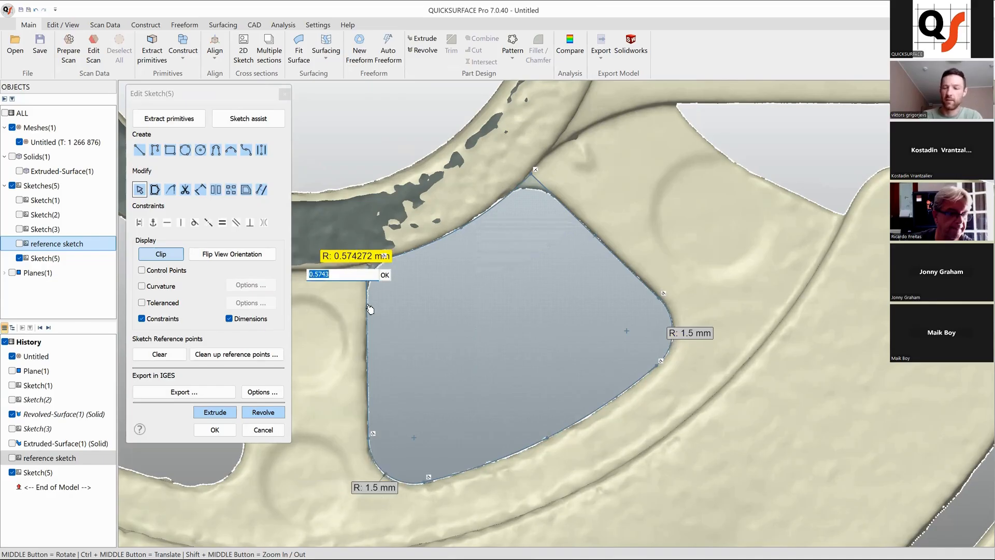
left_click(384, 274)
scroll(381, 267, "up", 4)
scroll(390, 268, "down", 3)
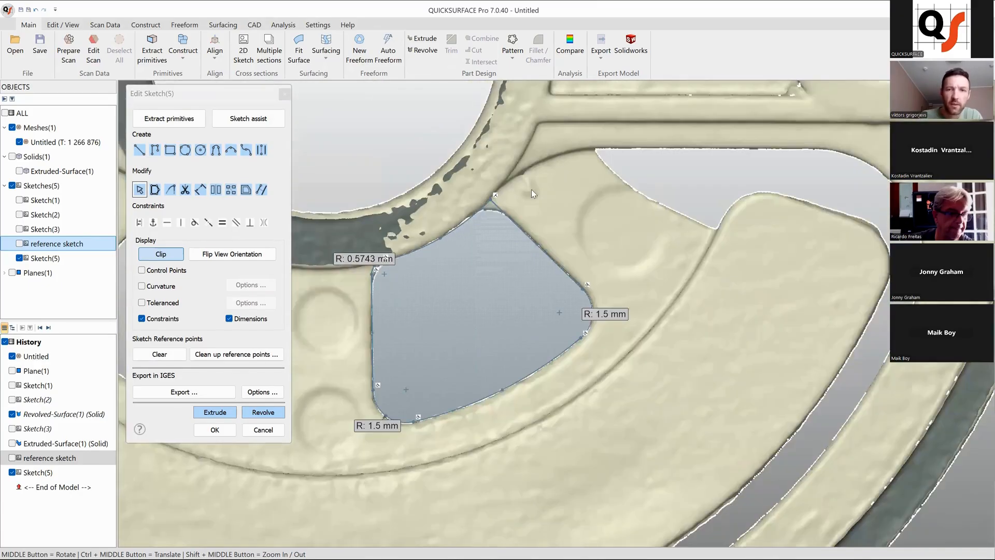
- Round the window's inner corner at the slanted side with a radius of 1.3 mm
scroll(508, 197, "up", 4)
double_click(521, 228)
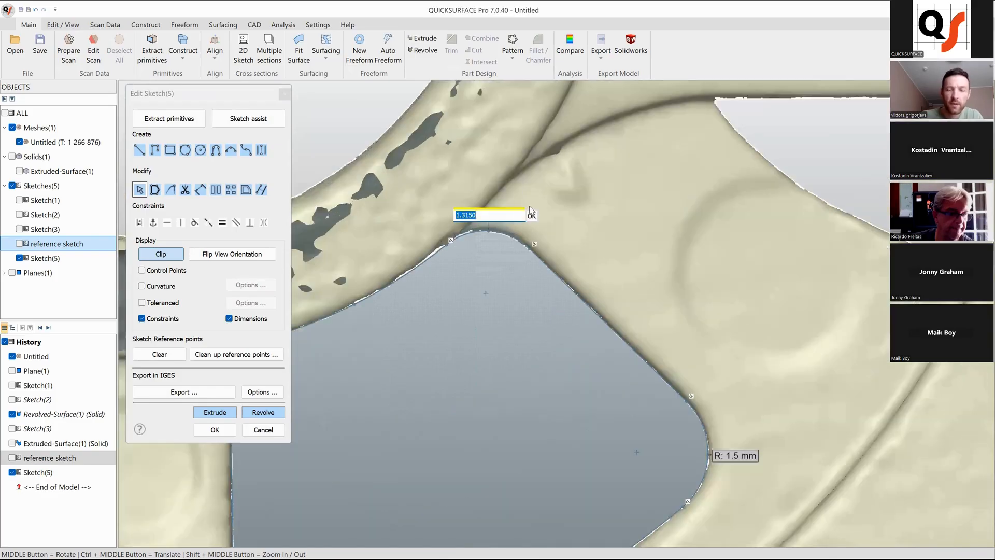
type("1.3")
left_click(531, 213)
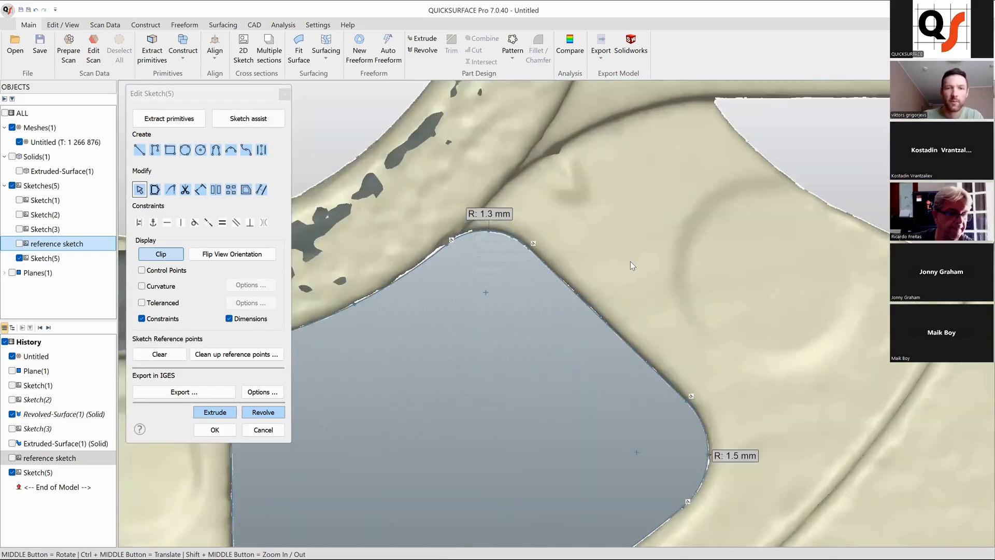
- Set the fillet radius of the inner corner at the vertical side to 1.3 mm
scroll(529, 206, "down", 3)
scroll(601, 298, "up", 3)
double_click(600, 293)
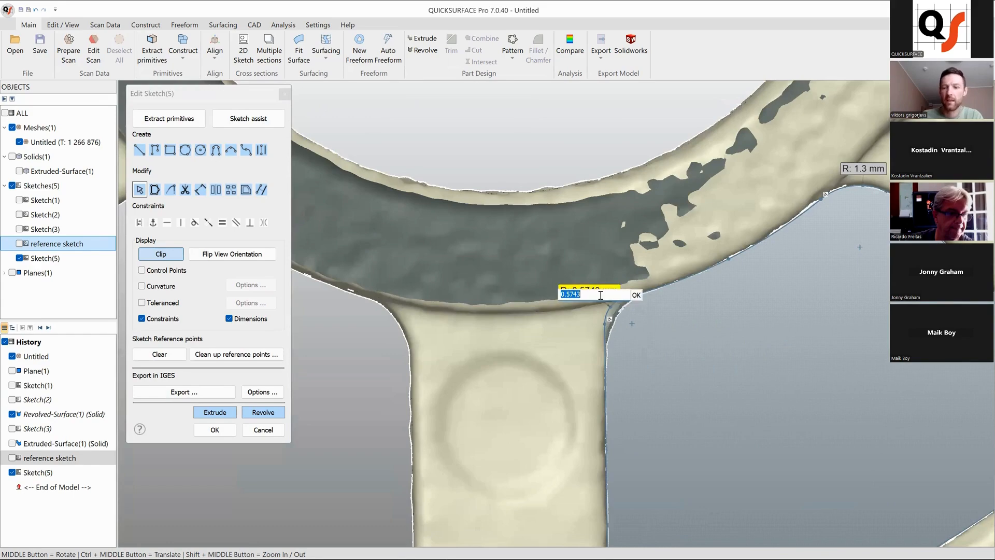
left_click(636, 295)
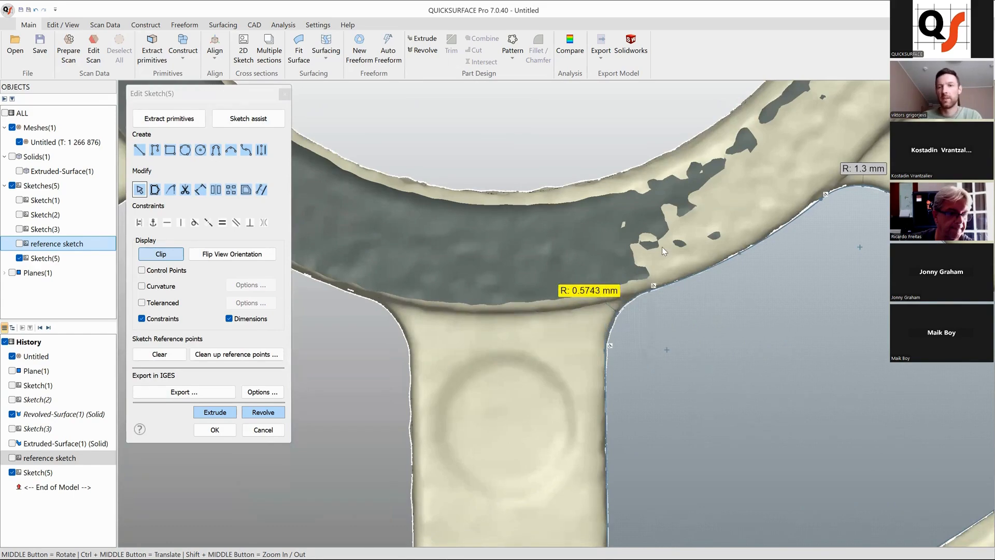
scroll(663, 251, "down", 3)
scroll(600, 305, "up", 3)
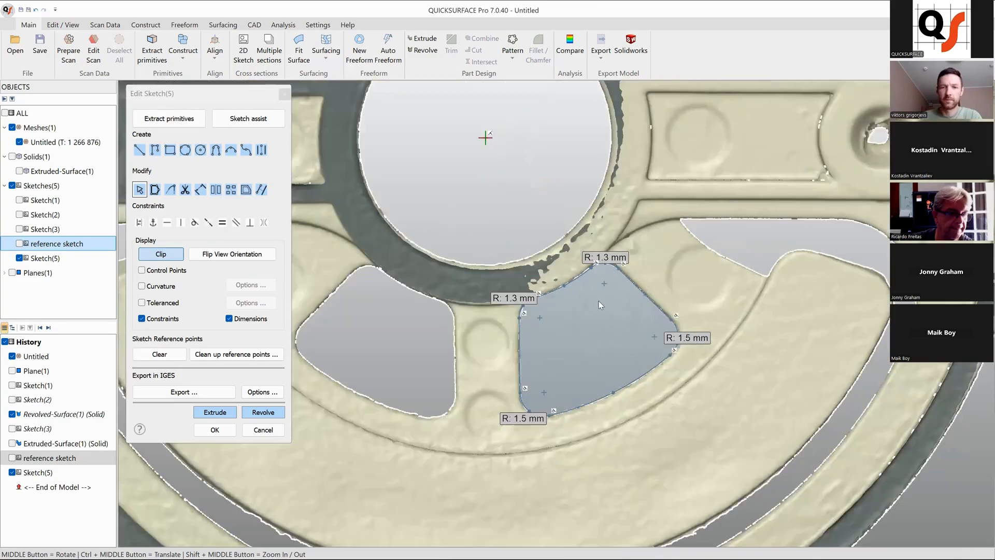
- Extrude the window profile two-sided through the disc as a new solid, with Depth 1 about 3 mm and Depth 2 about 11.8 mm
left_click(215, 412)
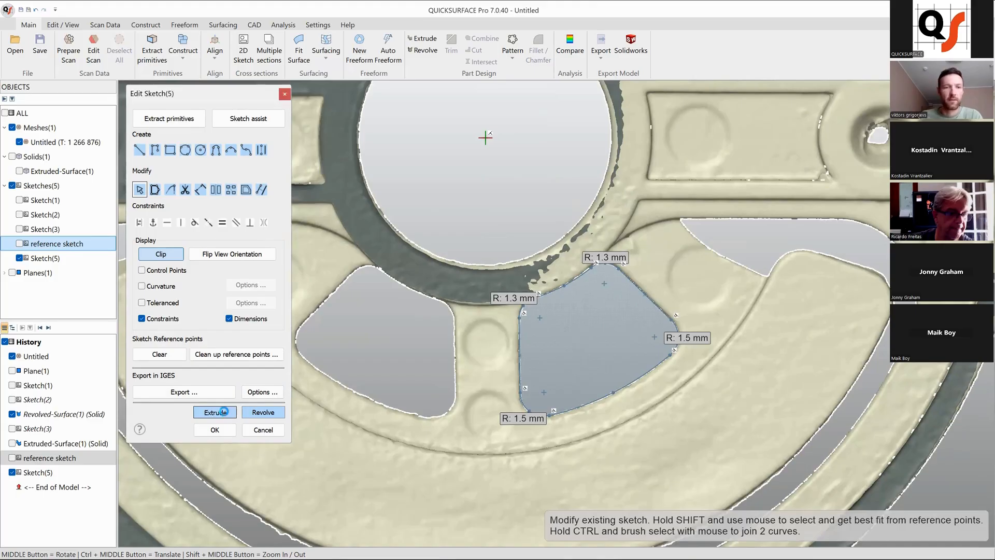
middle_click_drag(625, 439, 640, 391)
scroll(640, 391, "up", 5)
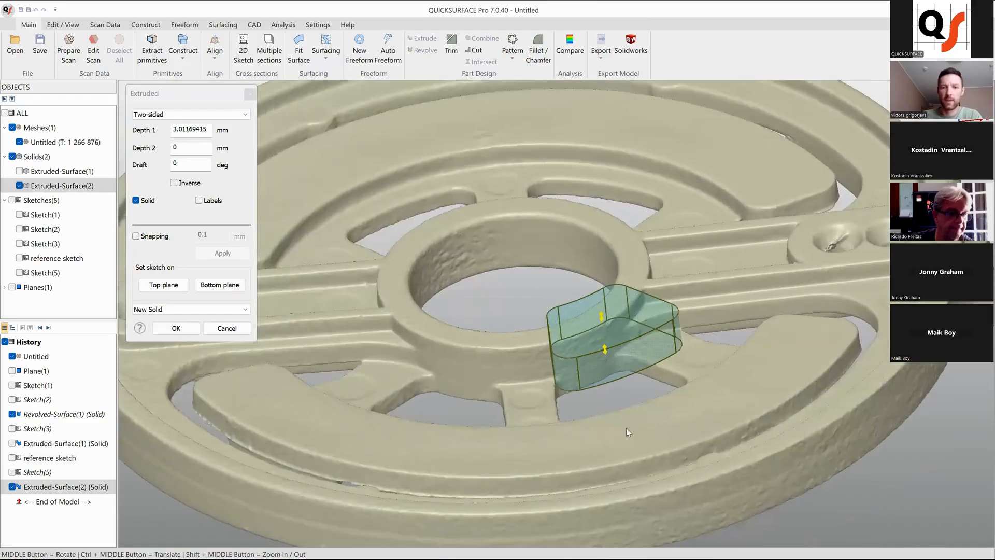
left_click_drag(604, 350, 626, 434)
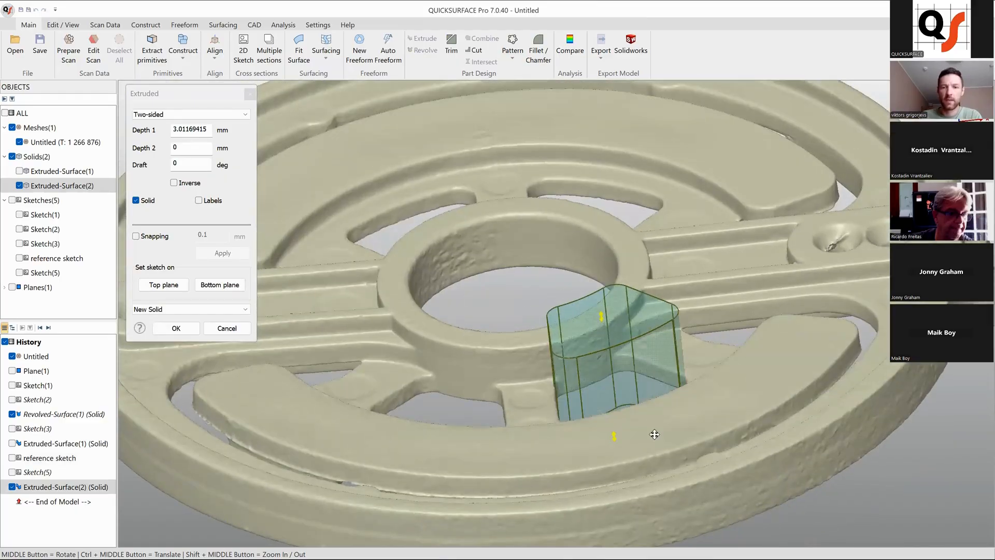
middle_click_drag(654, 434, 595, 351, "ctrl")
left_click_drag(558, 354, 569, 396)
scroll(839, 441, "down", 5)
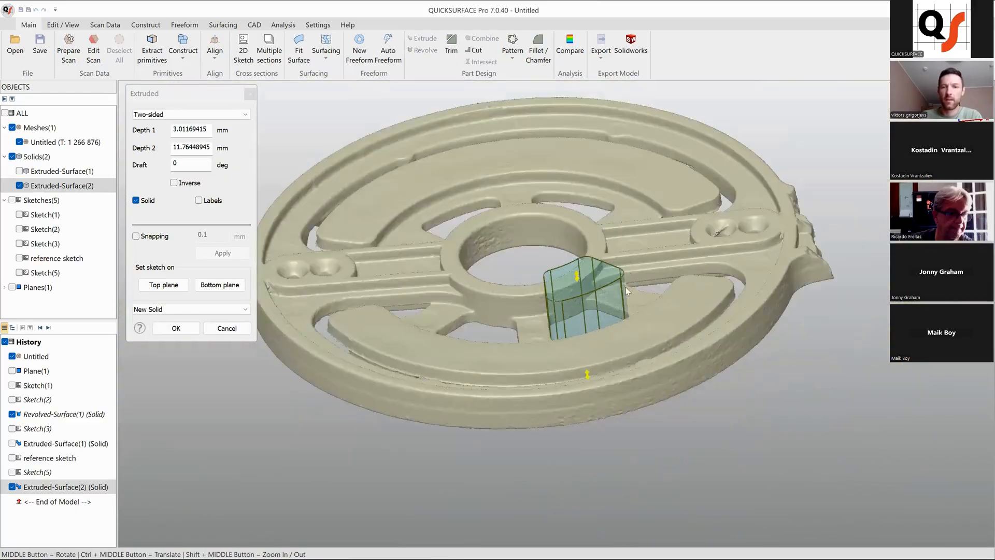
middle_click_drag(585, 371, 461, 353)
left_click(173, 329)
- Mirror the extruded window solid across the OYZ plane to cover the neighbouring window
scroll(584, 329, "down", 4)
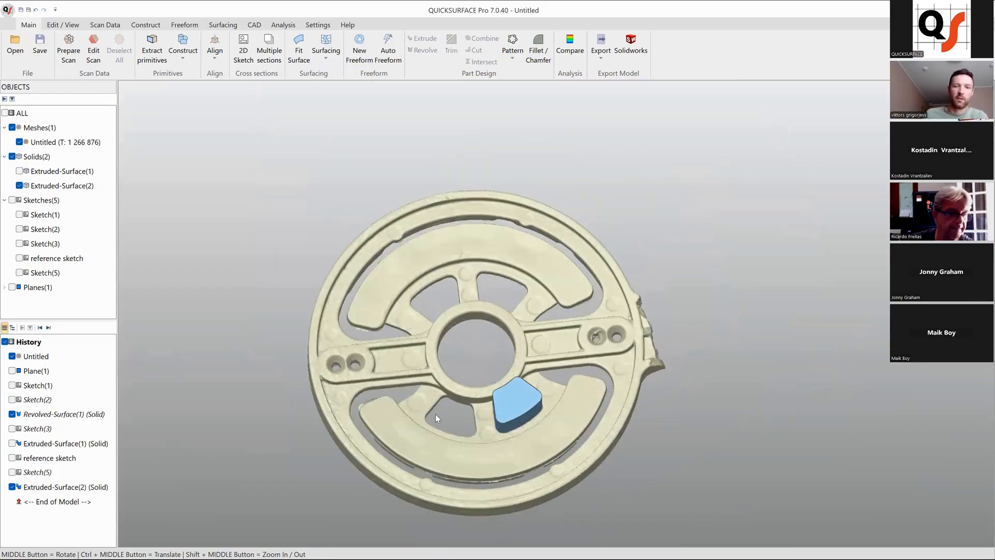
middle_click_drag(539, 418, 537, 322)
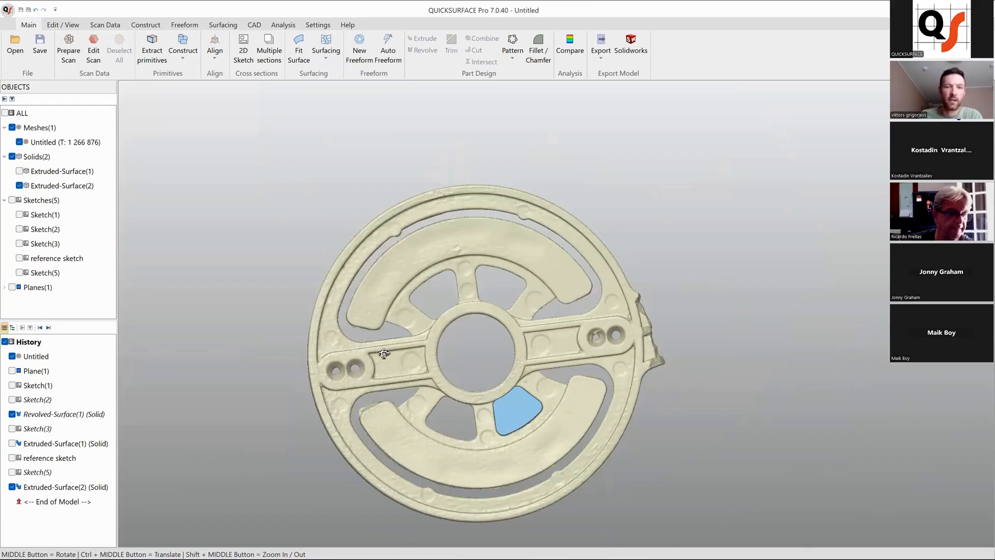
middle_click_drag(384, 354, 548, 280)
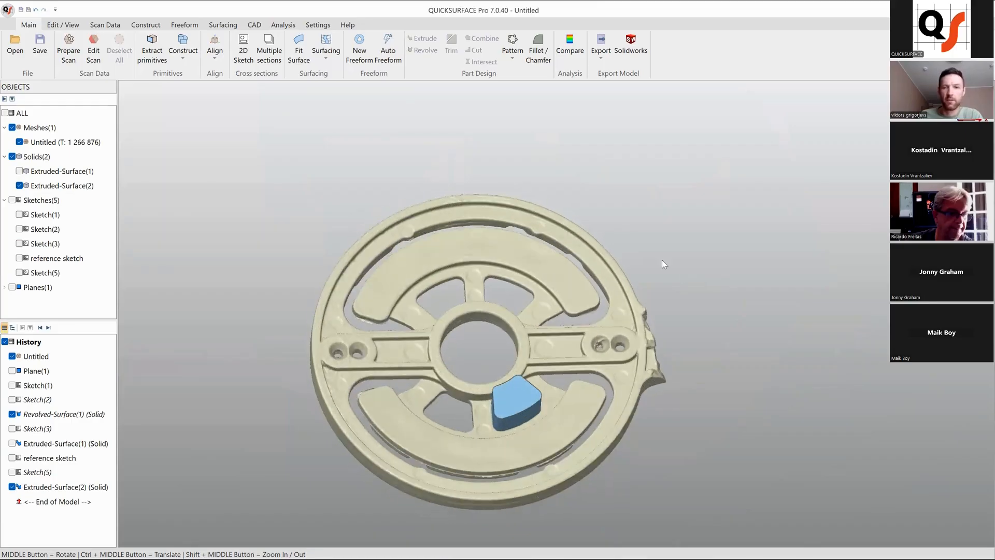
left_click(257, 26)
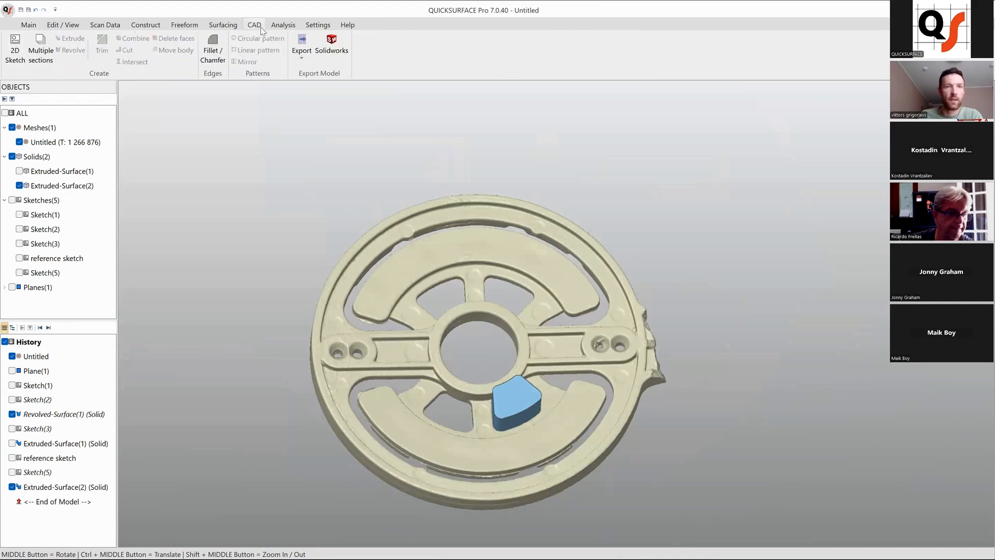
left_click(512, 392)
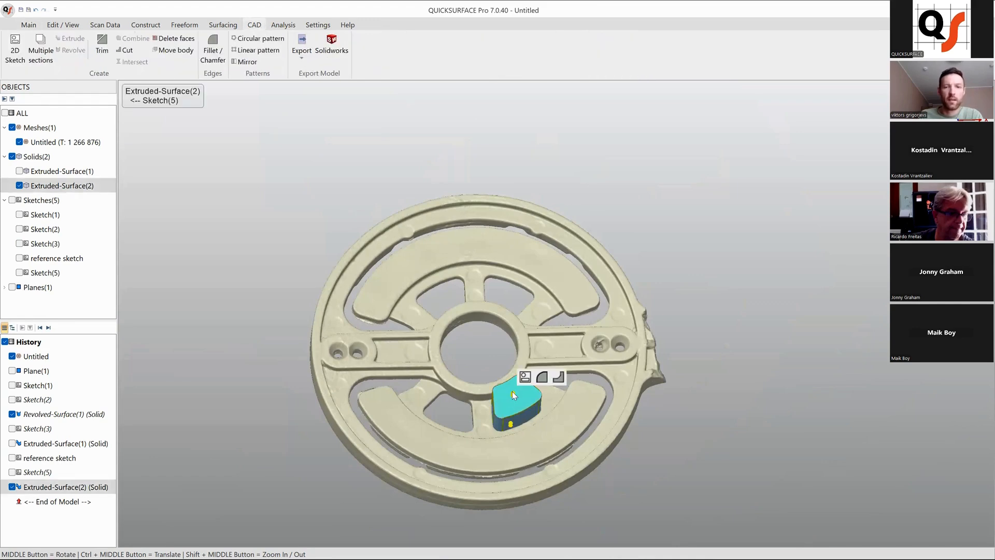
left_click(246, 61)
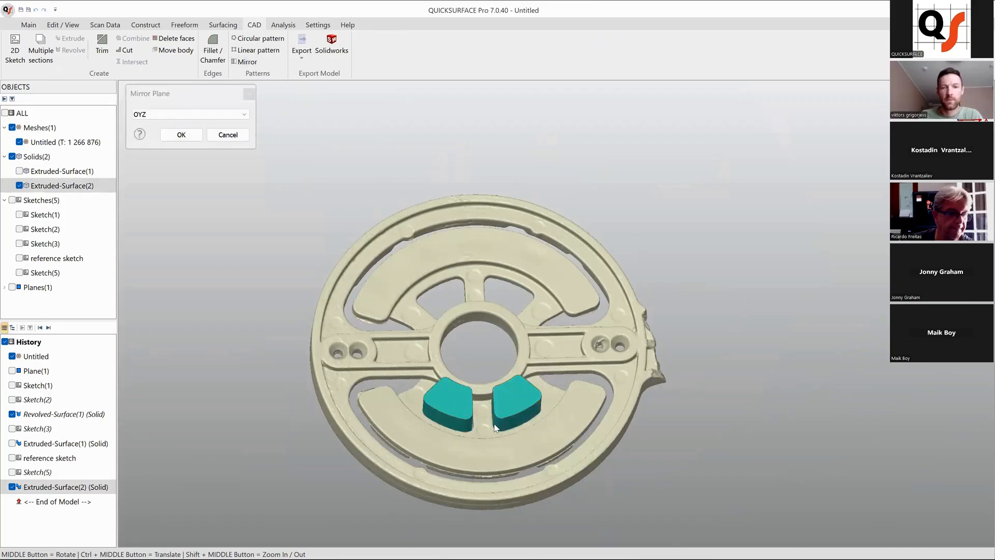
scroll(495, 427, "up", 2)
middle_click_drag(494, 428, 489, 220)
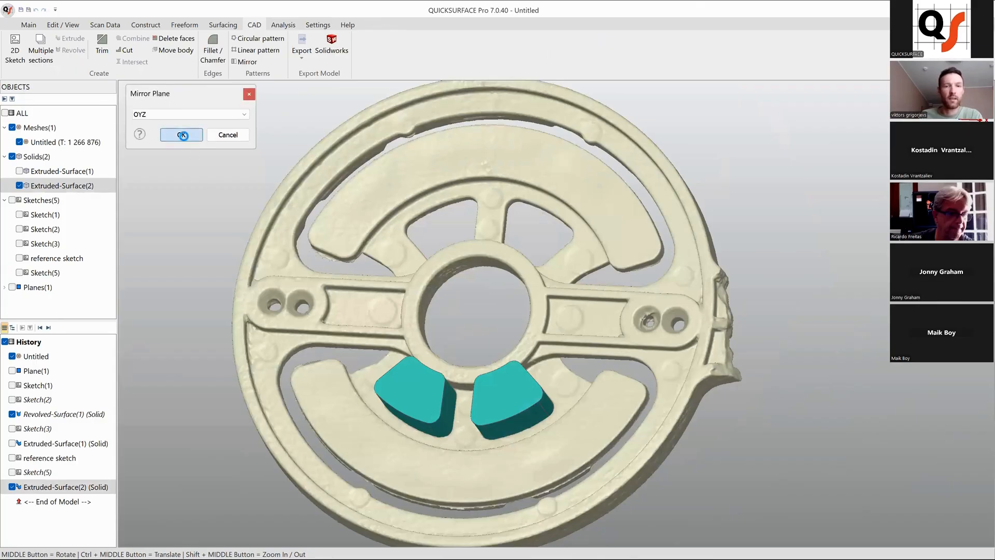
left_click(181, 134)
- Mirror the two lower hub window solids across the OXZ plane to cover the opposite pair of windows
left_click(503, 402)
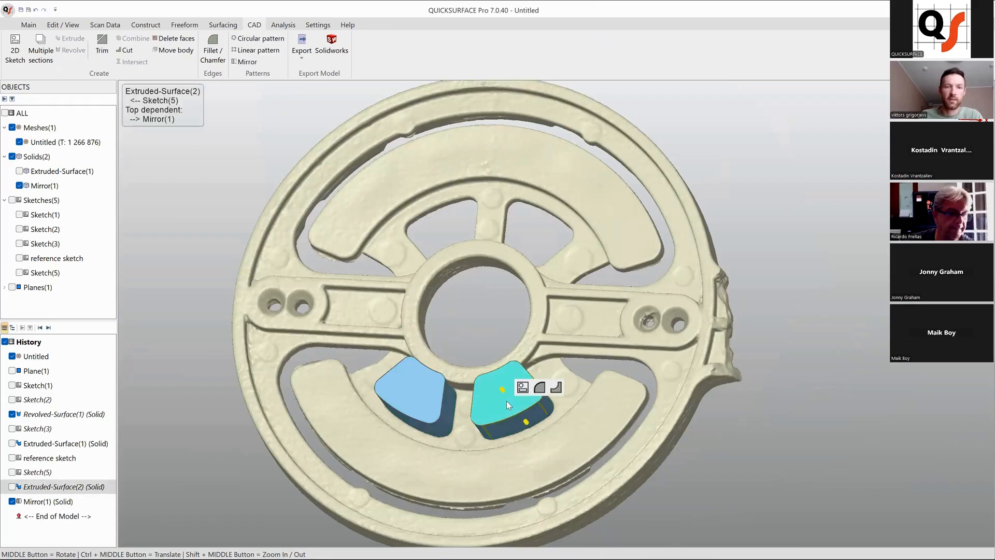
left_click(243, 62)
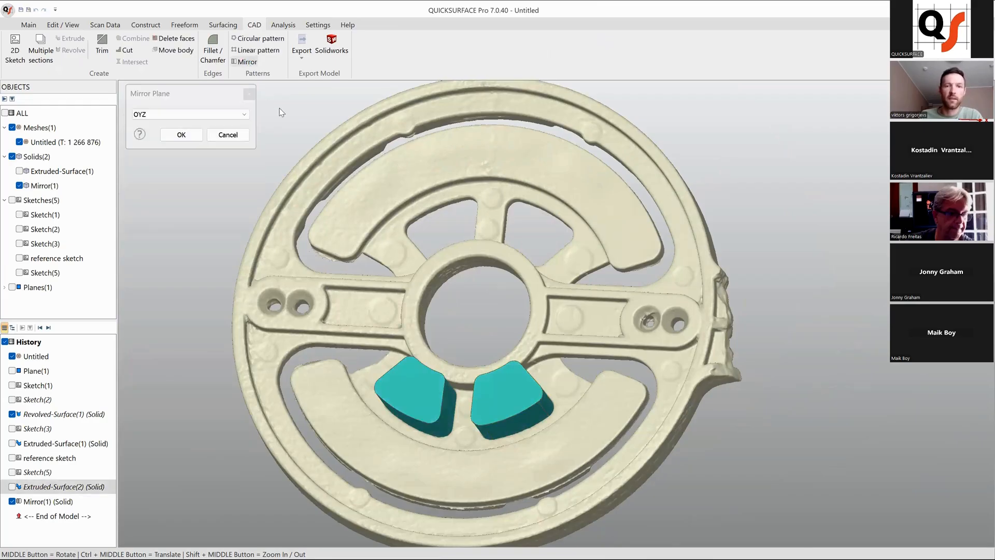
left_click(218, 112)
left_click(205, 129)
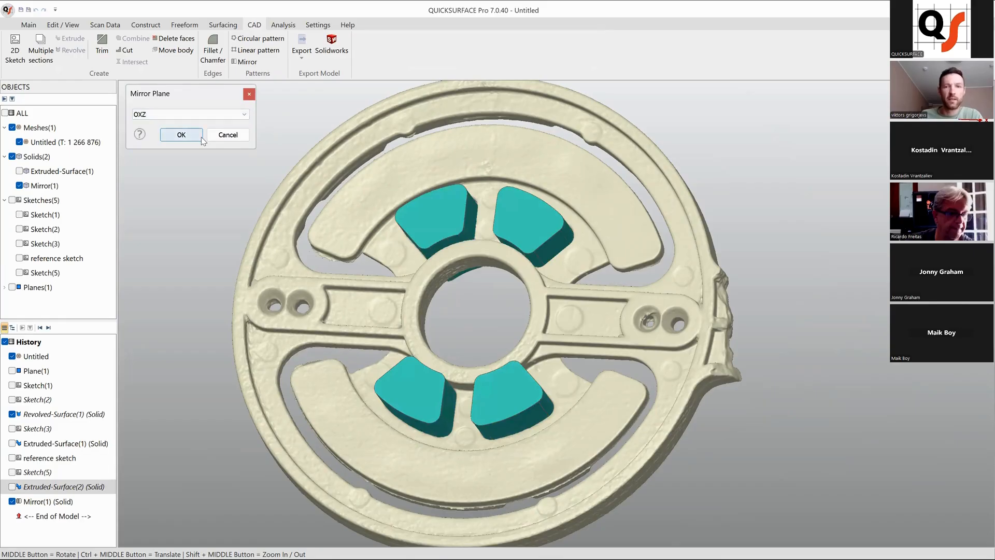
middle_click_drag(281, 229, 168, 197)
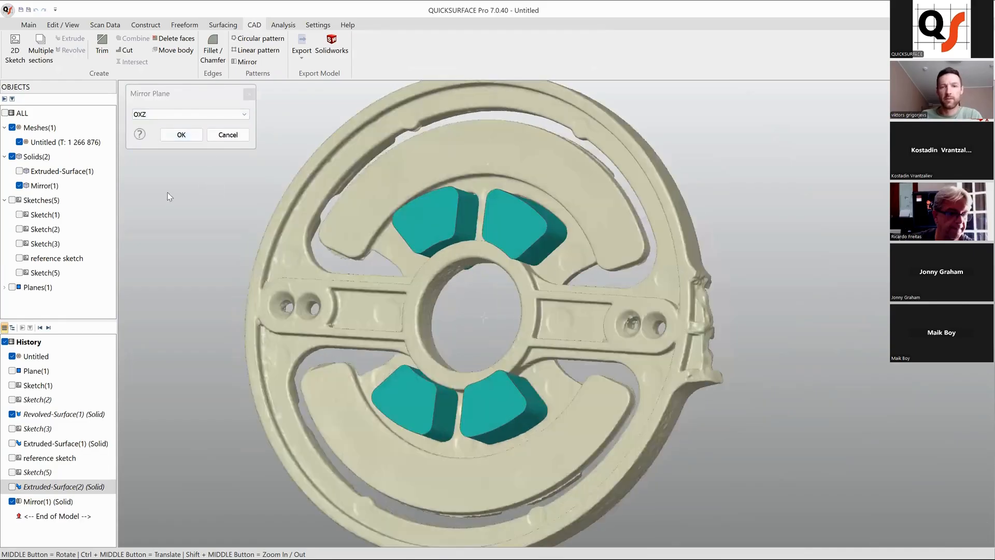
left_click(182, 135)
- Inspect the four window solids from several angles against the scanned disc's openings
scroll(414, 291, "down", 3)
middle_click_drag(415, 291, 551, 307)
scroll(560, 315, "up", 3)
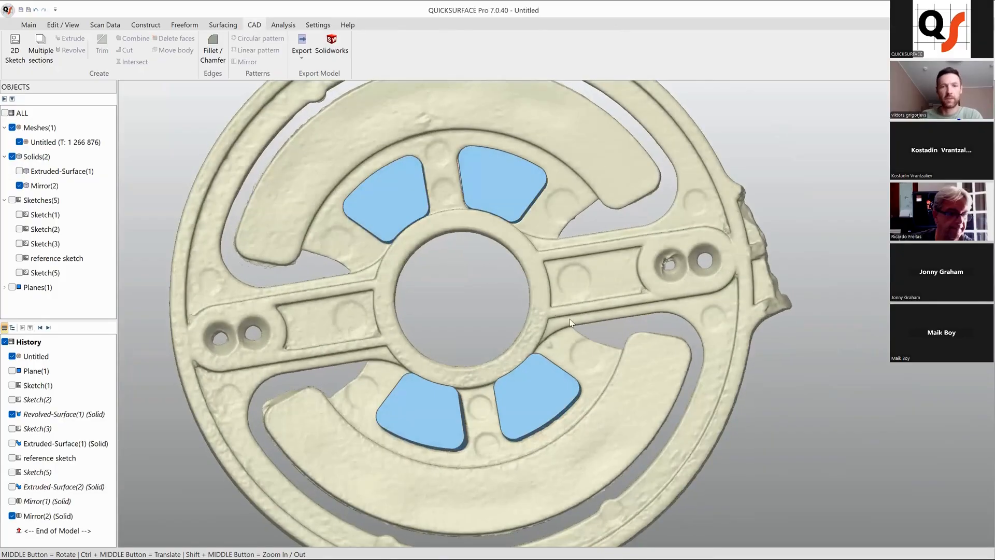
scroll(570, 322, "down", 3)
scroll(519, 315, "up", 3)
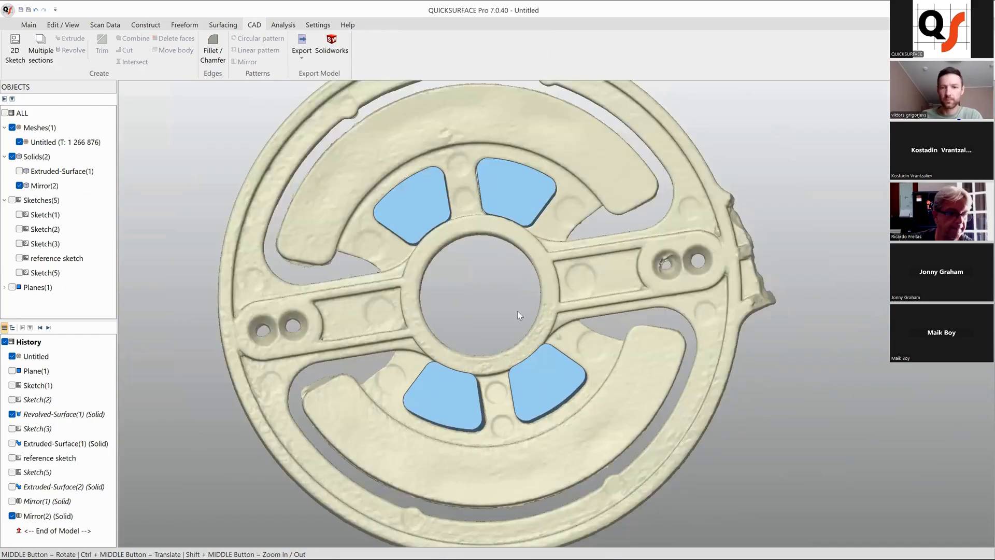
middle_click_drag(519, 315, 465, 313)
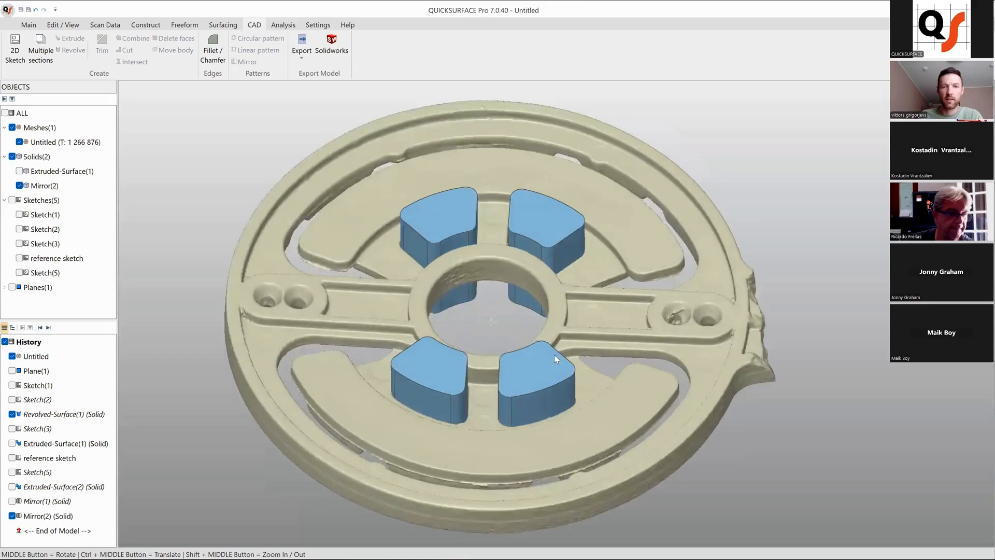
middle_click_drag(554, 355, 441, 301)
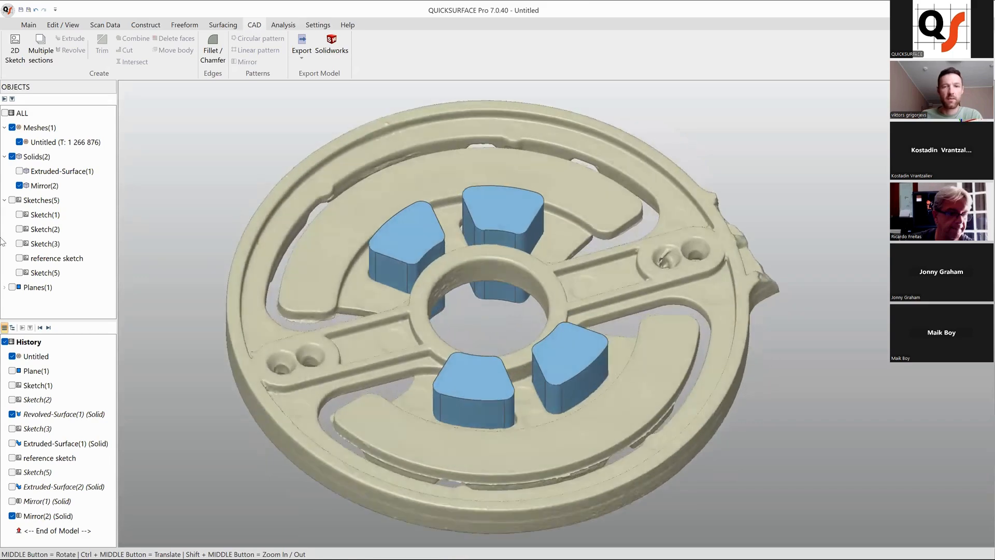
- Hide the mirrored solids and create an OXY sketch for an extruded surface with the mesh outline included
left_click(19, 186)
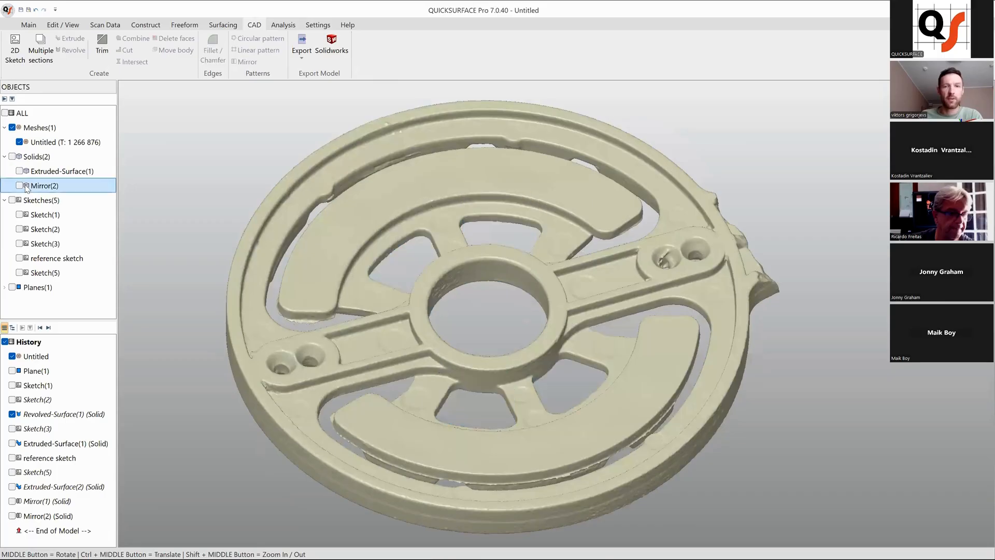
middle_click_drag(518, 331, 570, 386)
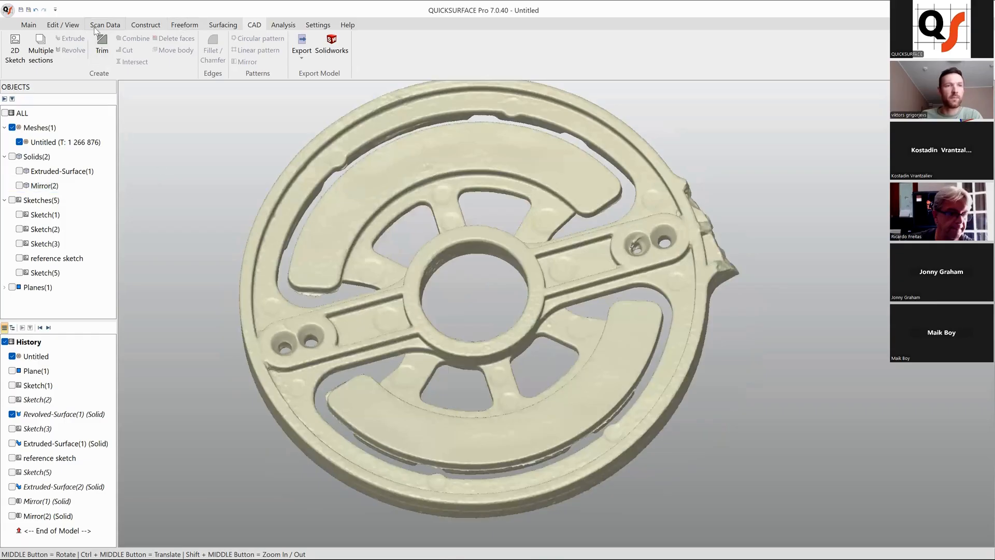
left_click(15, 47)
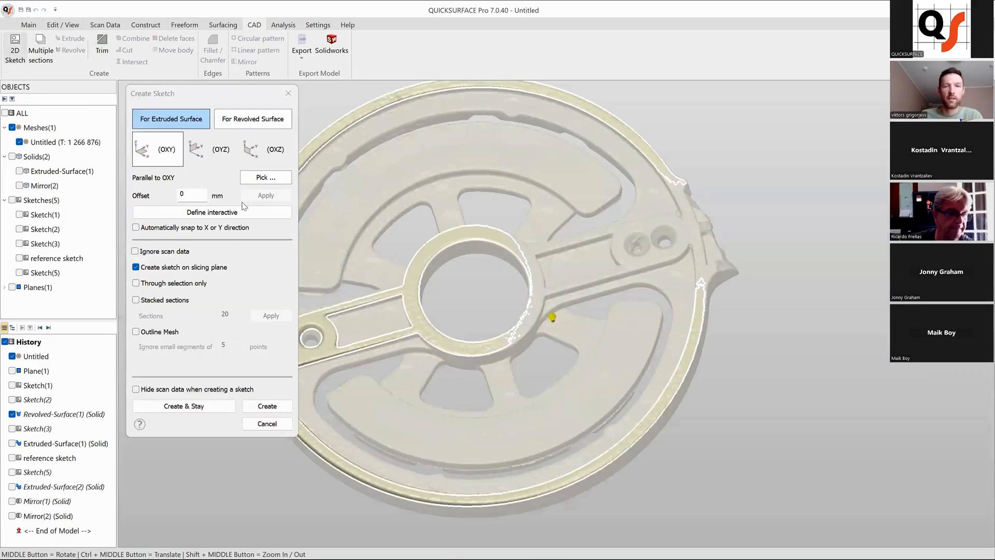
left_click(137, 331)
left_click(283, 409)
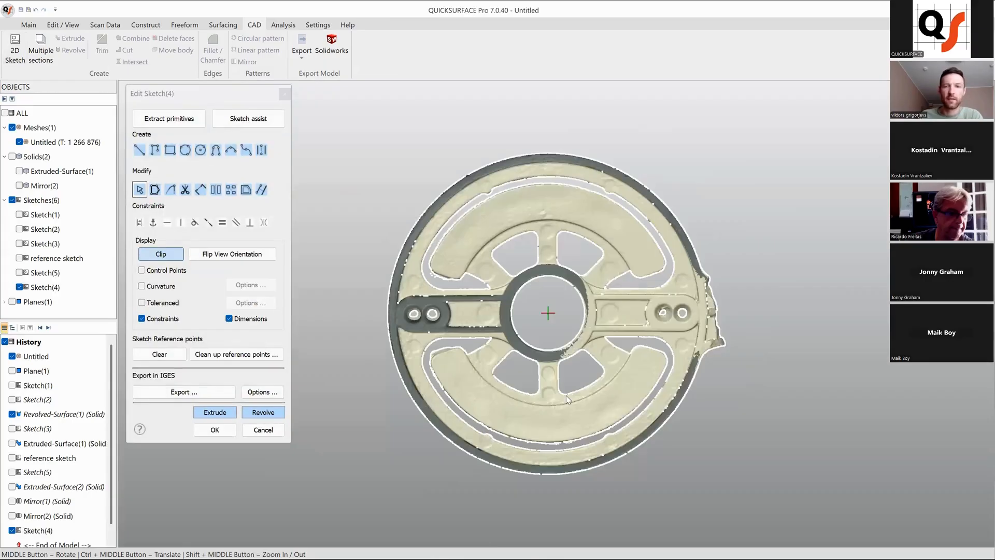
- Project the reference sketch's two outer slot circles and the circle along the pad's inner edge into the new sketch, and hide the reference sketch
left_click(19, 258)
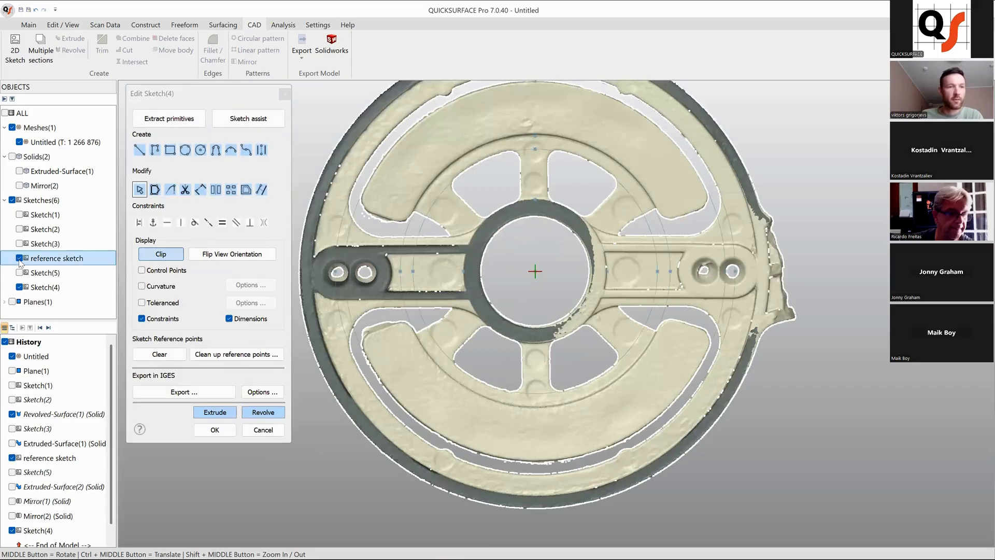
scroll(616, 339, "up", 3)
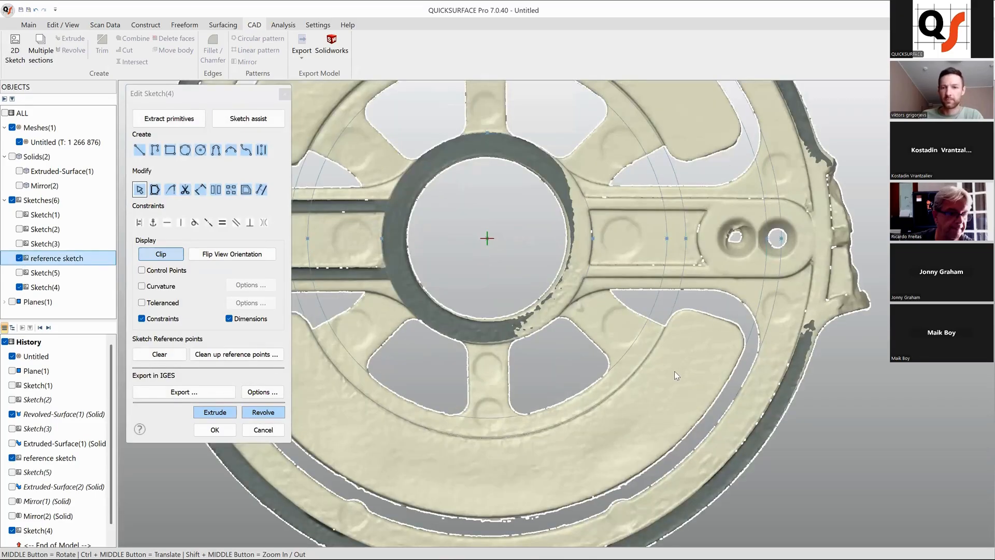
mouse_move(679, 376)
middle_mouse_down("ctrl")
mouse_move(723, 317)
mouse_move(713, 310)
mouse_move(729, 327)
mouse_move(722, 315)
mouse_move(752, 298)
mouse_move(772, 314)
middle_mouse_up("ctrl")
scroll(772, 315, "down", 4)
scroll(772, 315, "up", 3)
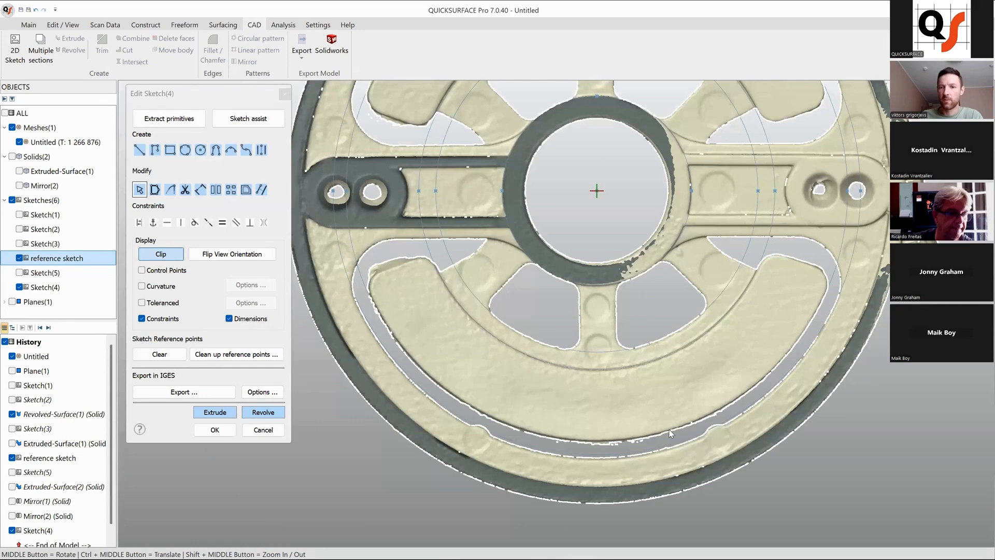
middle_click_drag(760, 364, 739, 376, "ctrl")
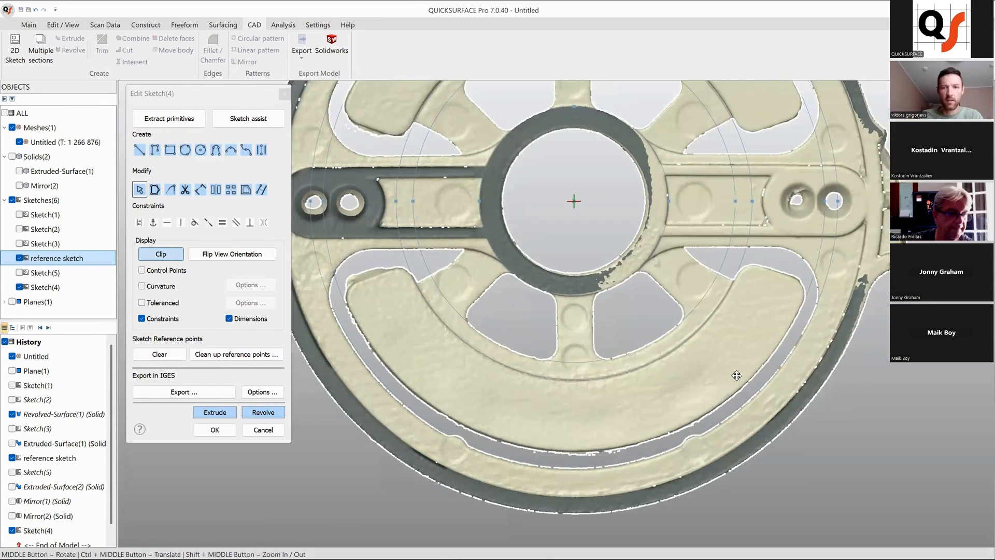
left_click(262, 189)
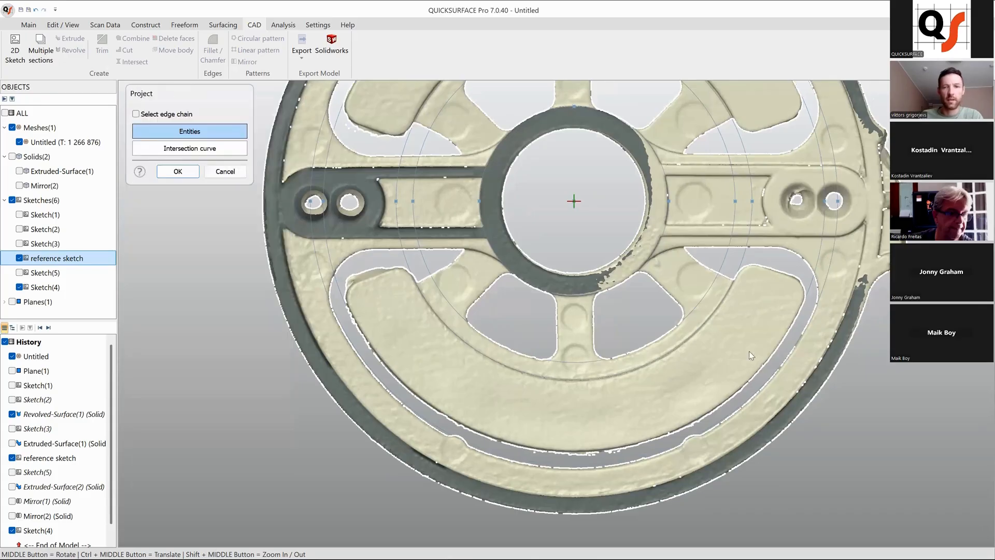
left_click(825, 283)
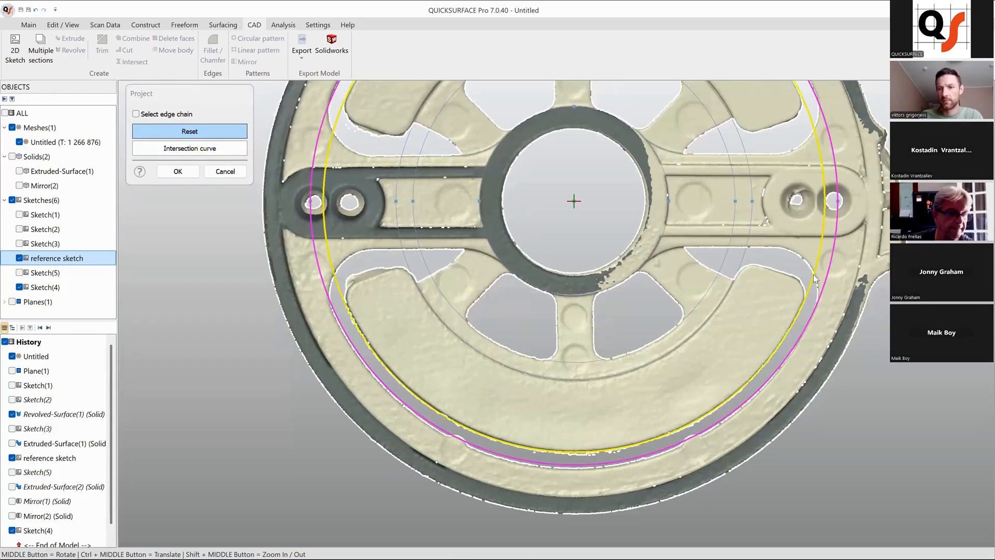
left_click(816, 280)
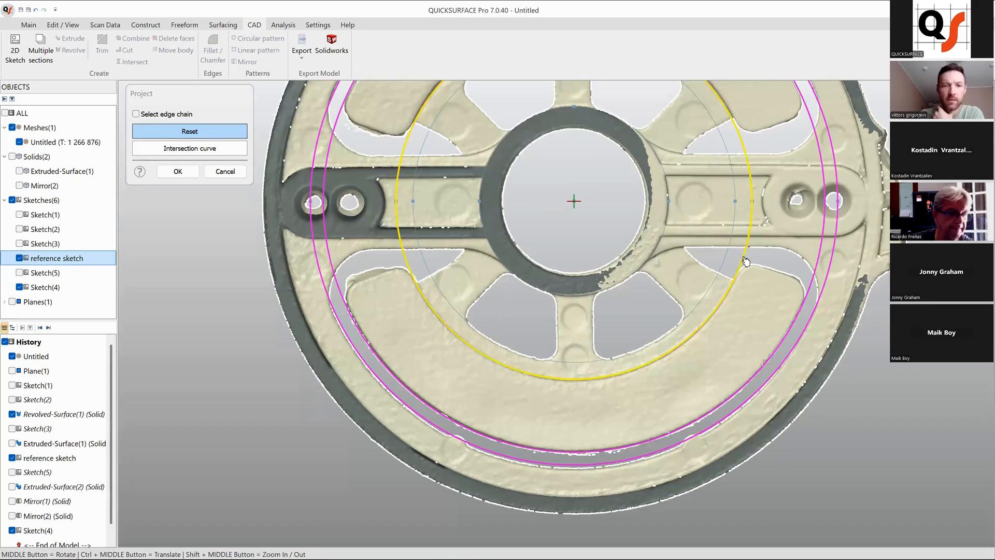
left_click(178, 171)
left_click(19, 257)
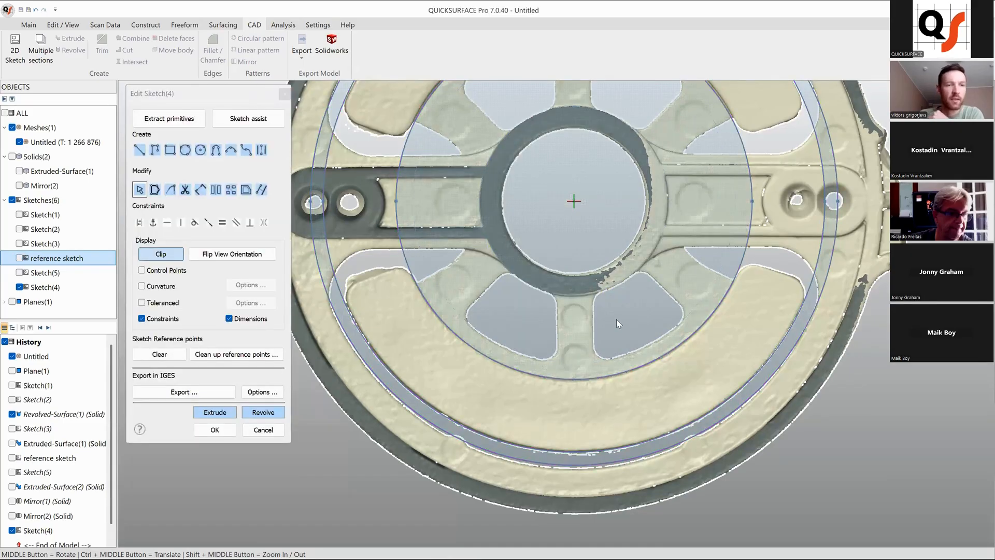
- Fit a horizontal line to the straight edge of the curved slot opening beneath the right spoke
middle_click_drag(764, 303, 723, 371)
scroll(723, 371, "up", 5)
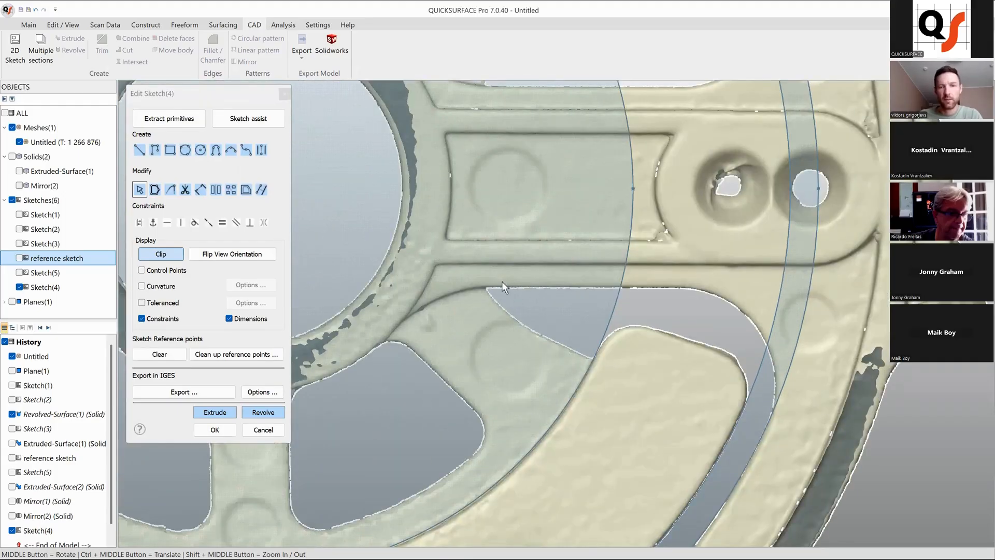
mouse_move(501, 281)
left_mouse_down()
mouse_move(661, 309)
mouse_move(689, 280)
mouse_move(681, 293)
left_mouse_up()
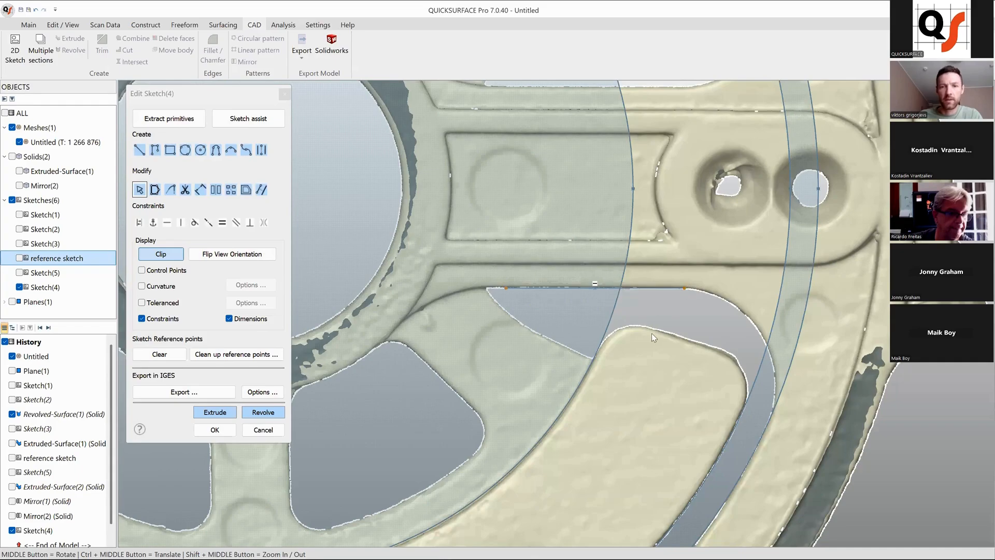
- Fit a line to the straight part of the opening's slanted edge and an arc of about 7.5 mm radius to its curved part
scroll(545, 357, "up", 2)
scroll(549, 359, "up", 2)
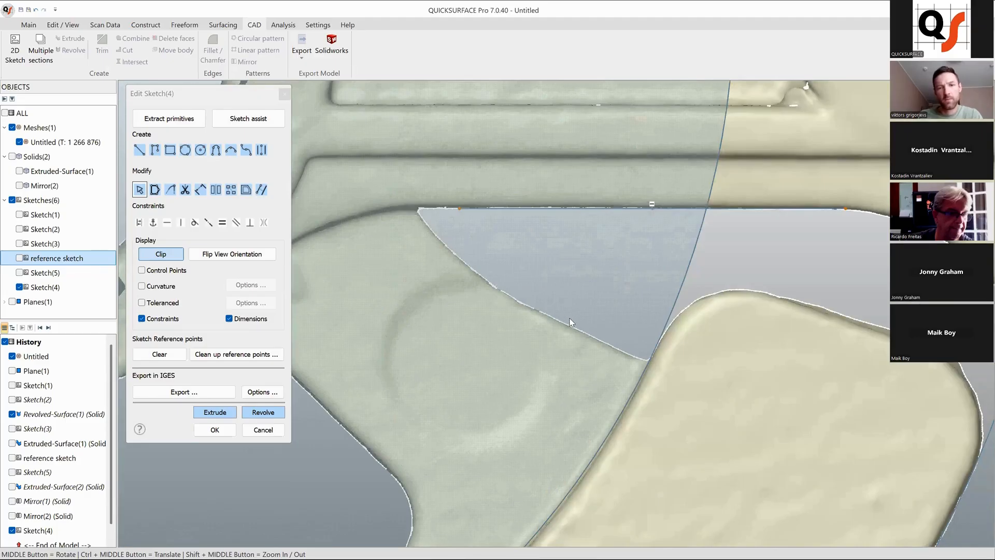
mouse_move(570, 322)
left_mouse_down("shift")
mouse_move(621, 352)
mouse_move(635, 346)
left_mouse_up("shift")
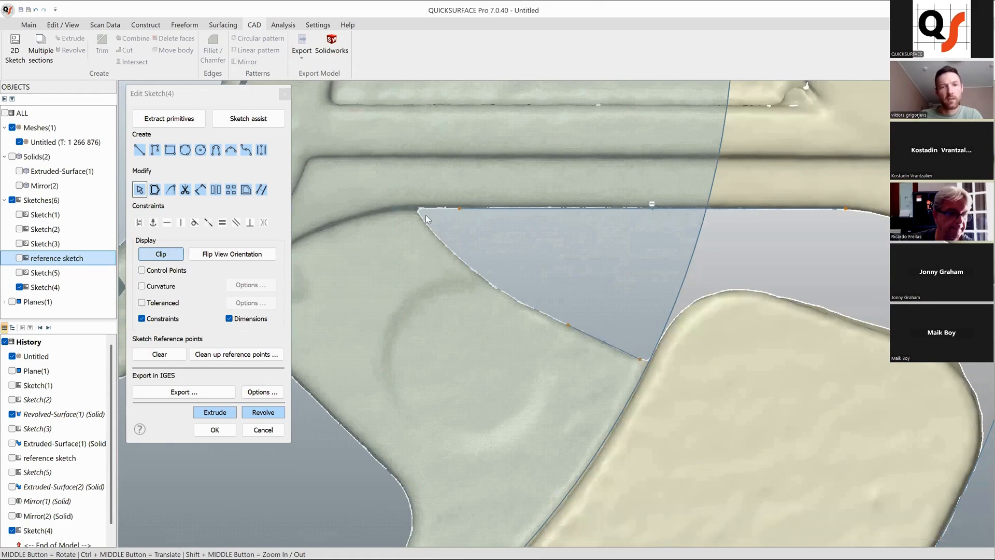
mouse_move(425, 215)
left_mouse_down("shift")
mouse_move(508, 290)
mouse_move(578, 325)
left_mouse_up("shift")
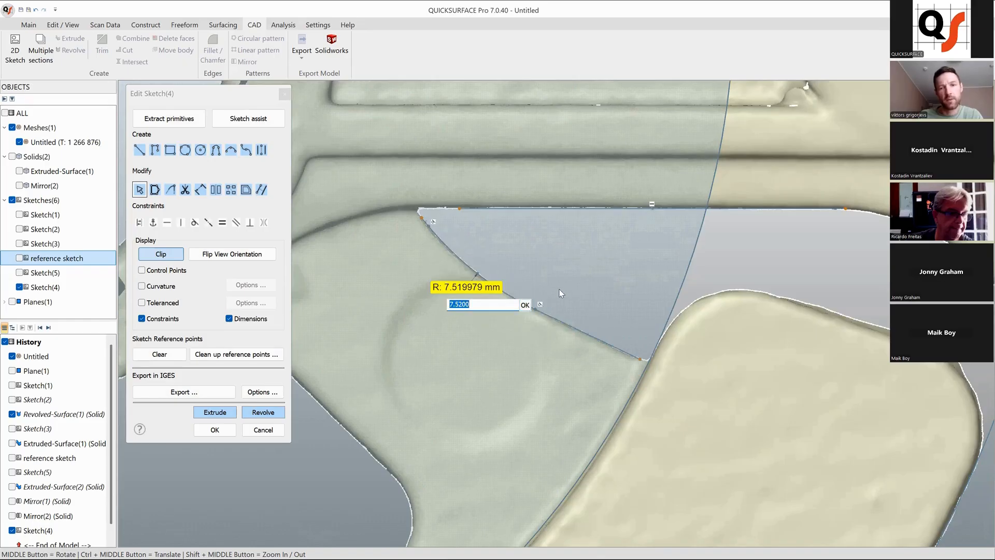
- Set the curved edge's radius to 7.5 mm and join the arc to the pocket's upper horizontal line at a corner
type("7.5")
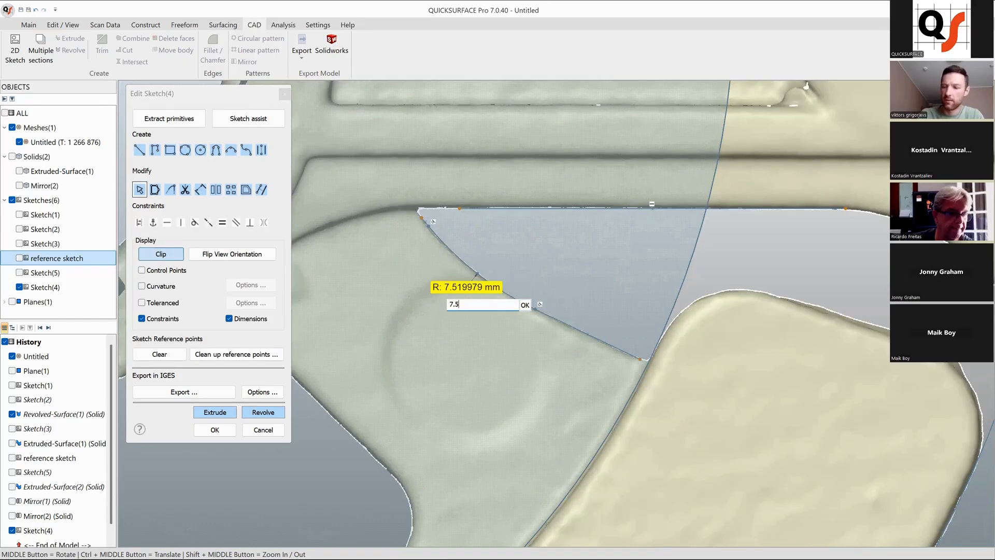
key("Return")
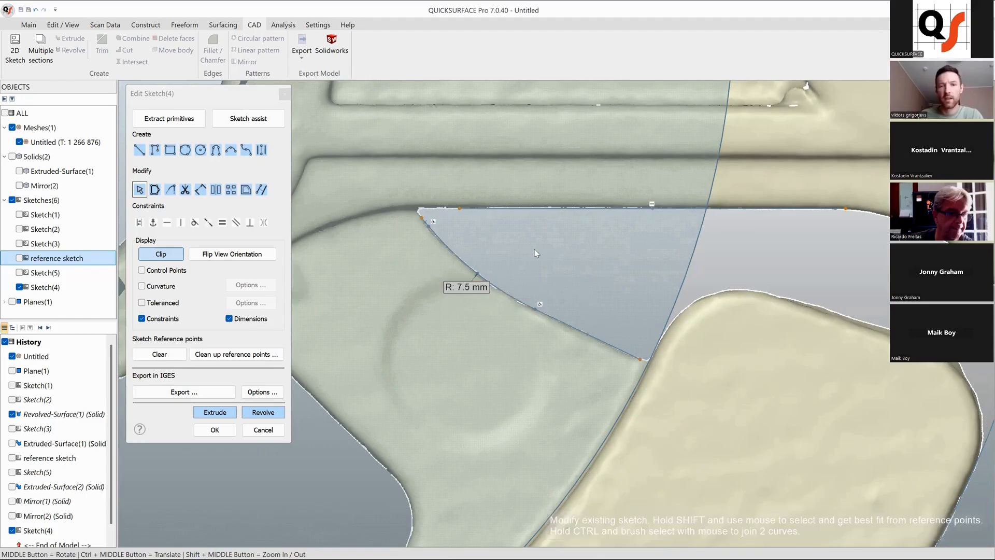
mouse_move(402, 223)
left_mouse_down("shift")
mouse_move(477, 214)
mouse_move(501, 233)
left_mouse_up("shift")
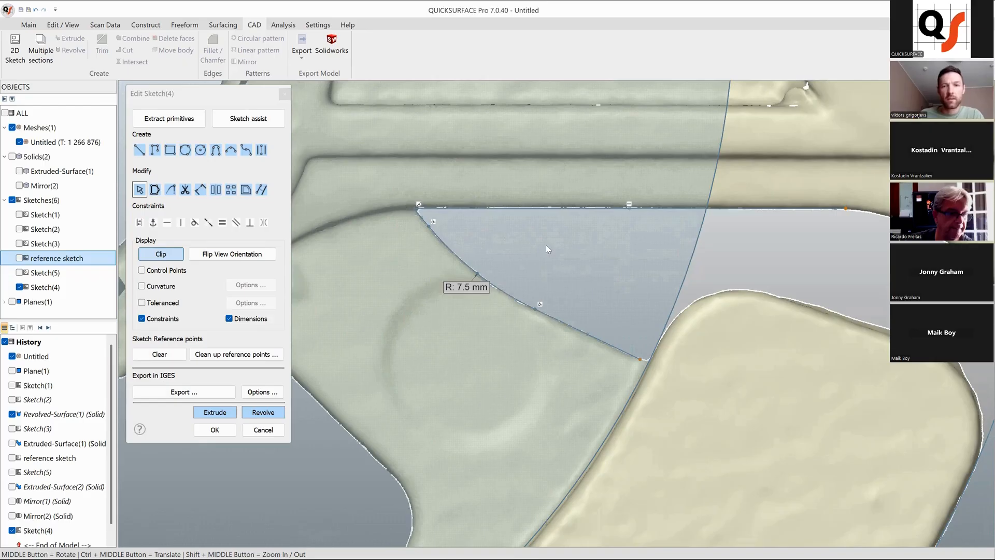
- Trim the hub's large circle down to the short arc segment between the pocket's upper horizontal line and lower slanted line
scroll(546, 244, "down", 2)
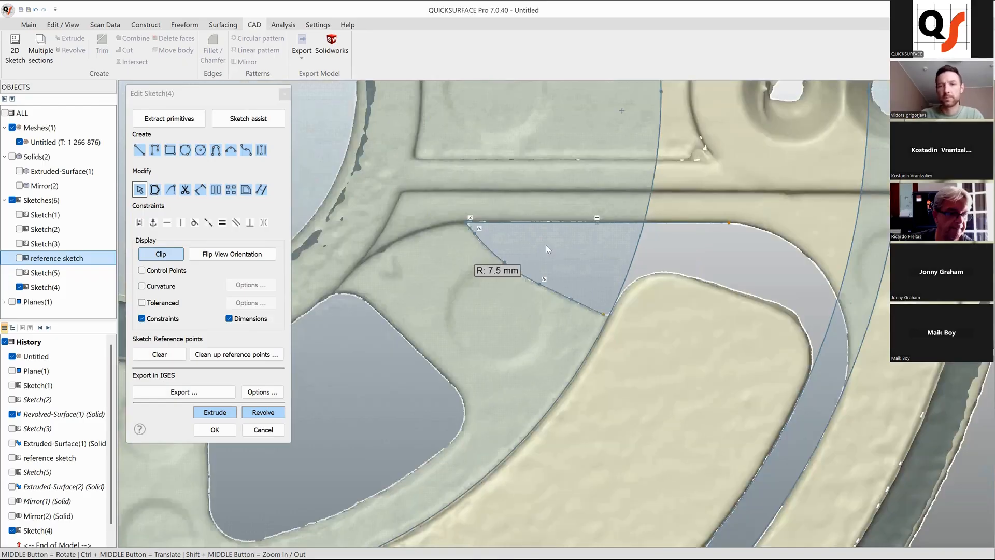
scroll(736, 313, "down", 2)
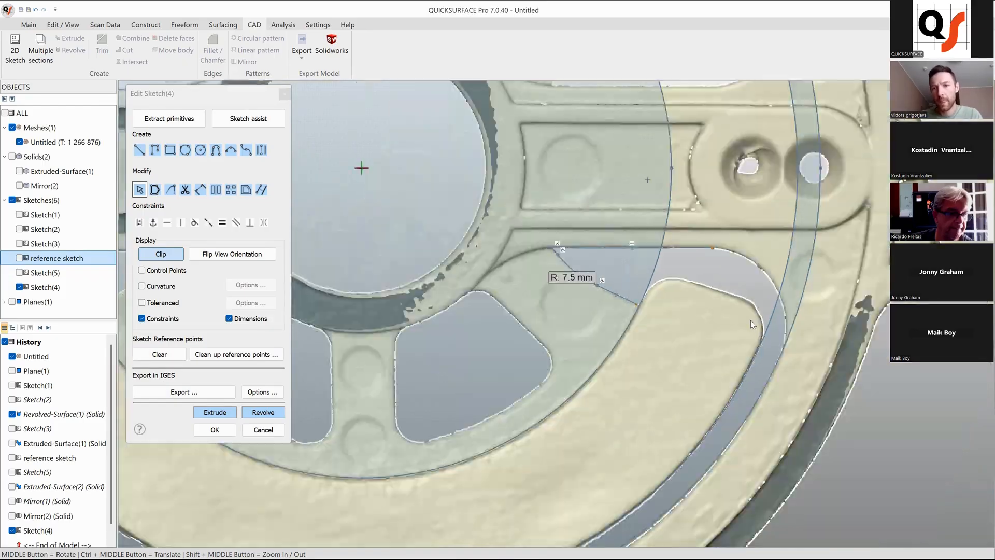
scroll(747, 320, "down", 2)
scroll(736, 316, "down", 2)
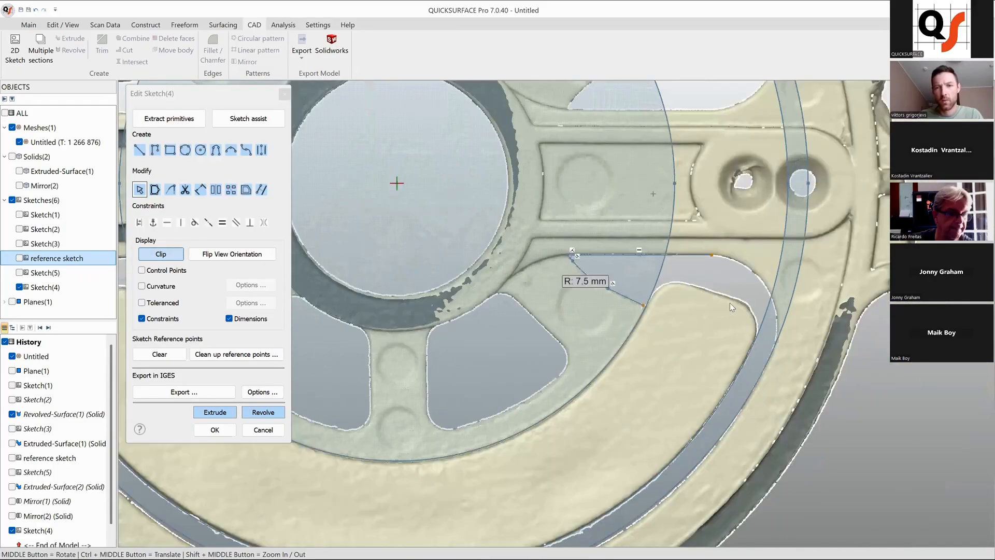
scroll(725, 306, "down", 2)
scroll(722, 309, "up", 6)
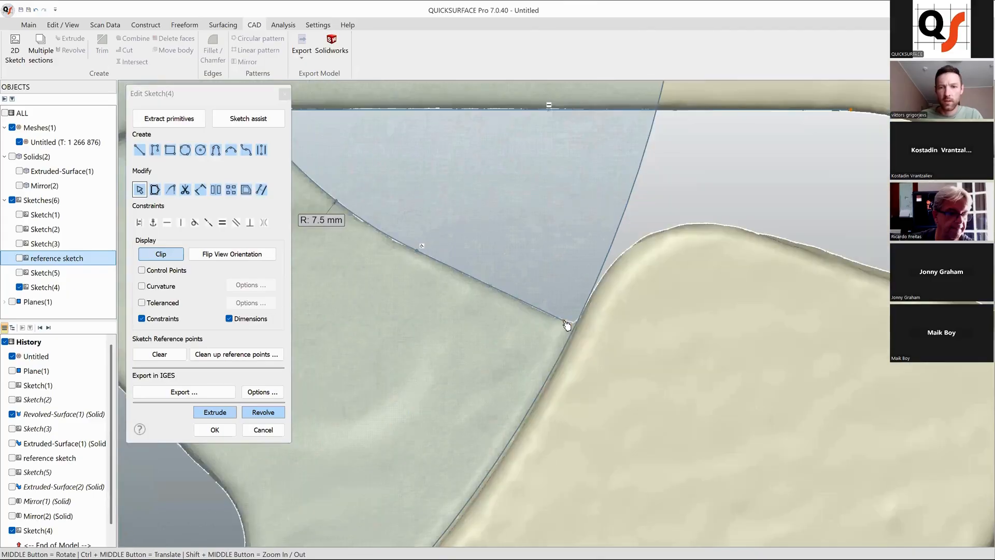
scroll(600, 338, "down", 6)
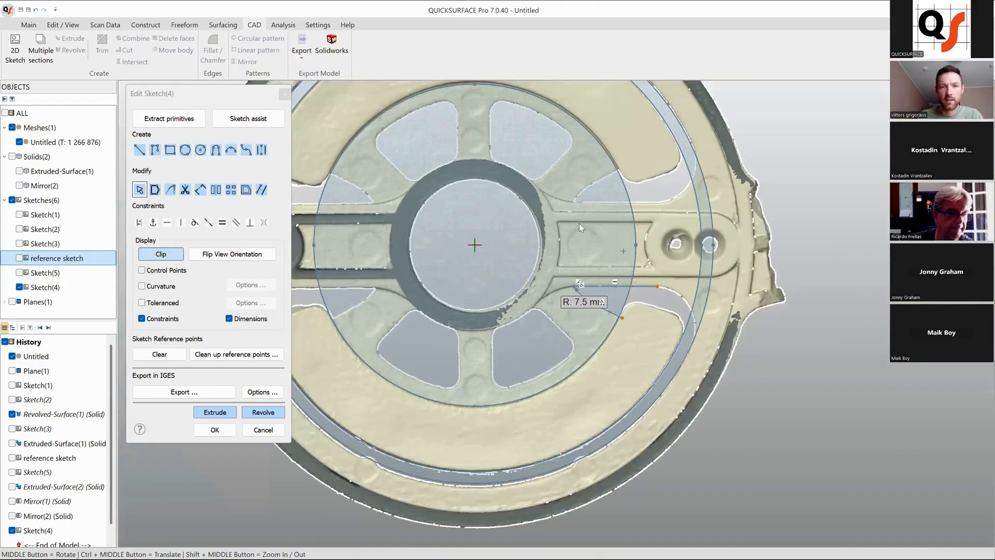
left_click(185, 189)
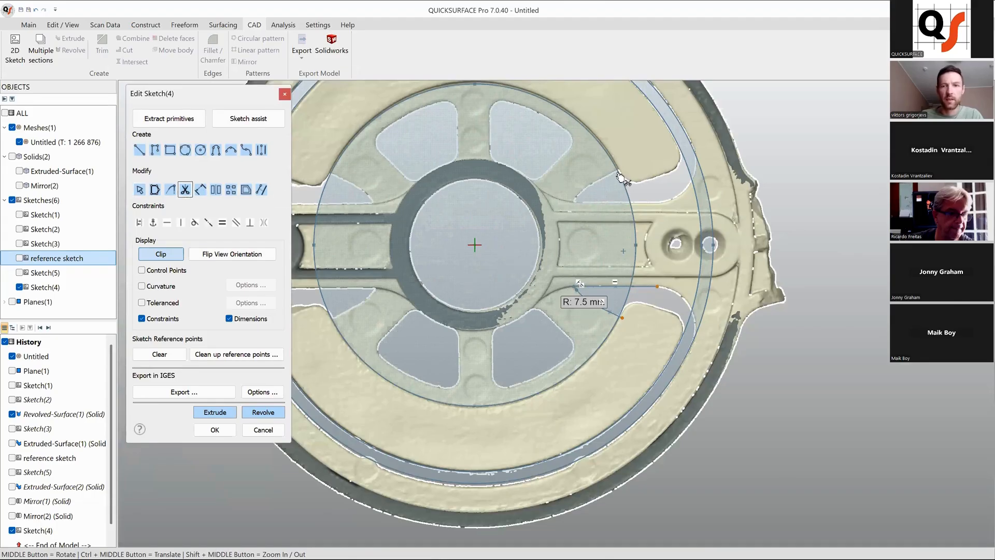
left_click(608, 209)
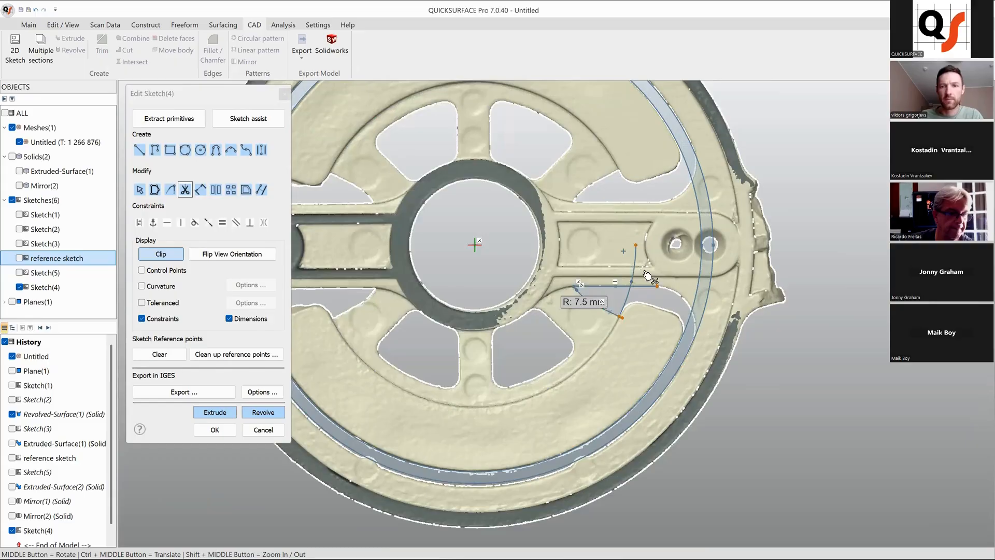
scroll(643, 267, "up", 4)
left_click(622, 280)
scroll(621, 280, "down", 5)
scroll(644, 344, "up", 4)
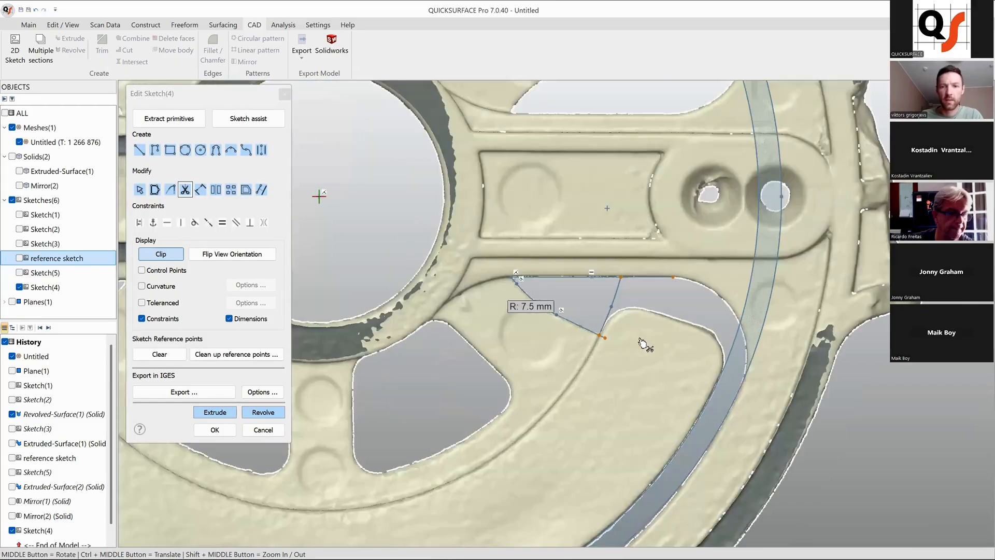
key("Escape")
- Draw a slanted line about 4.2 mm long along the pocket's inner edge, beside the rounded corner
scroll(557, 280, "down", 3)
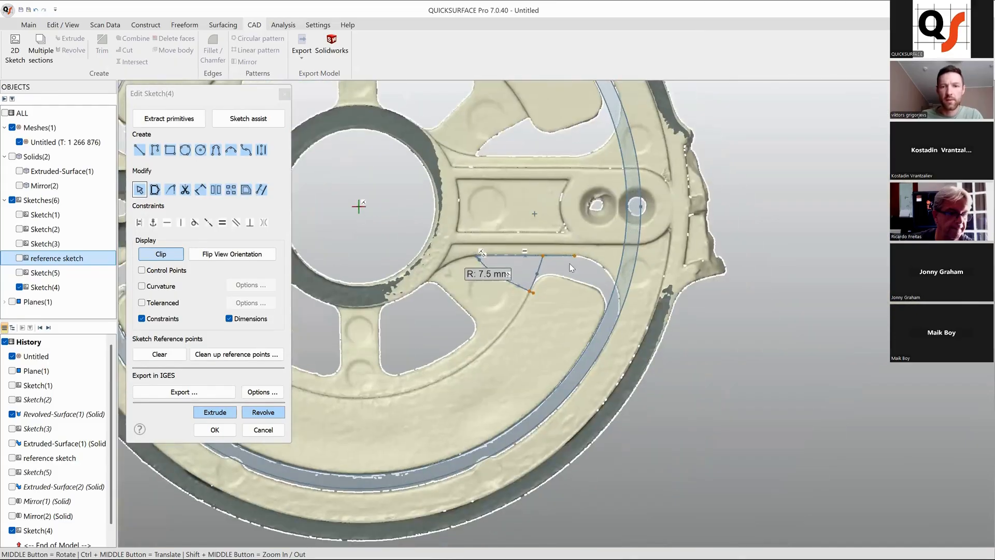
scroll(558, 290, "up", 5)
scroll(561, 294, "up", 3)
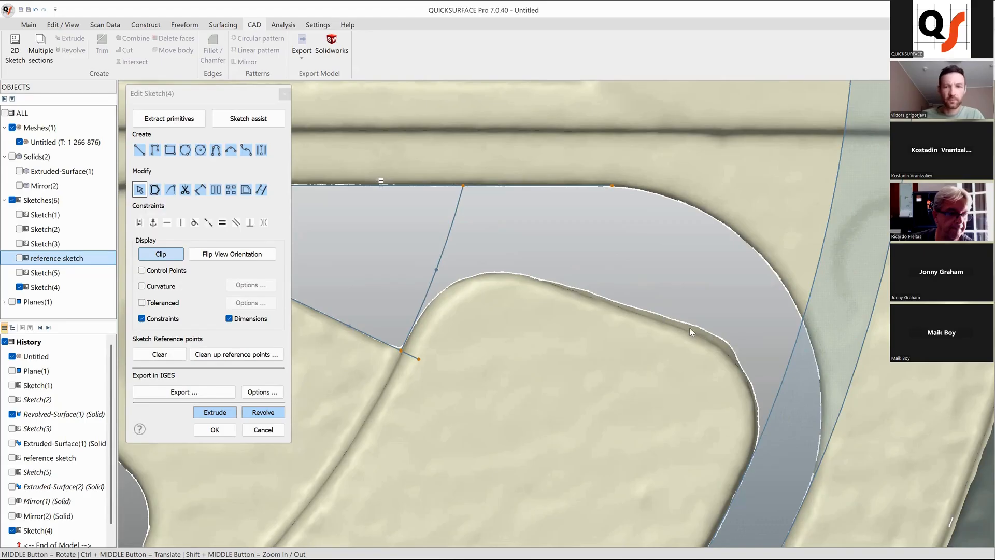
left_click(138, 150)
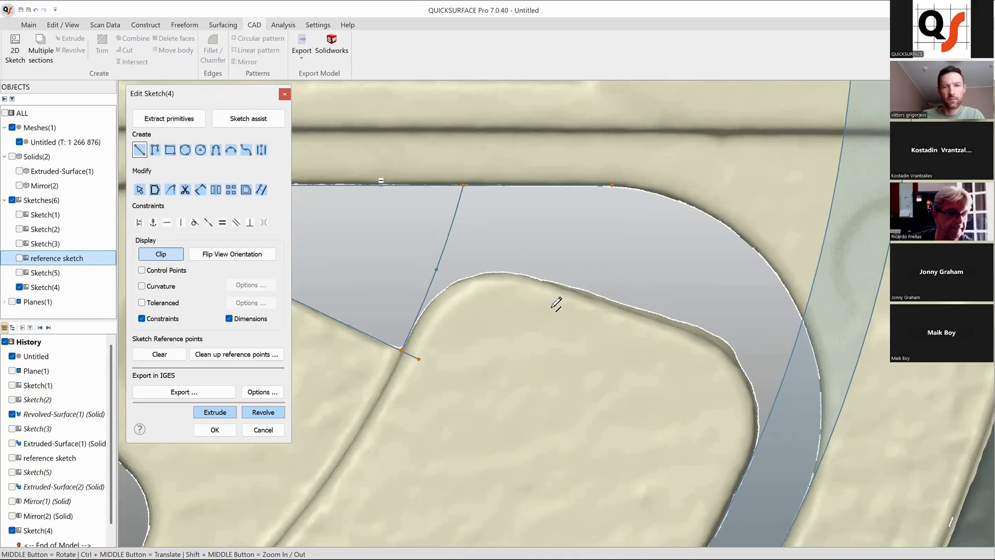
left_click(528, 275)
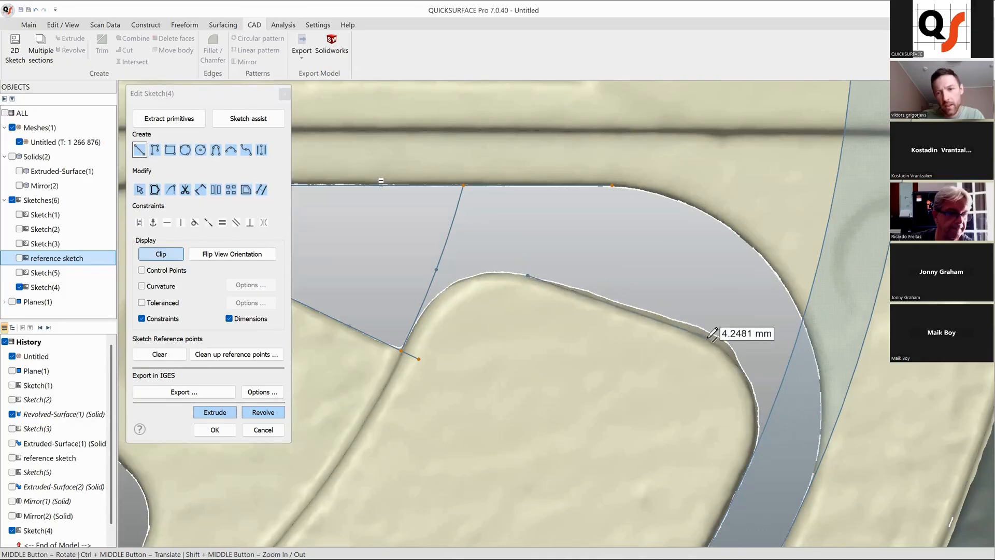
left_click(705, 338)
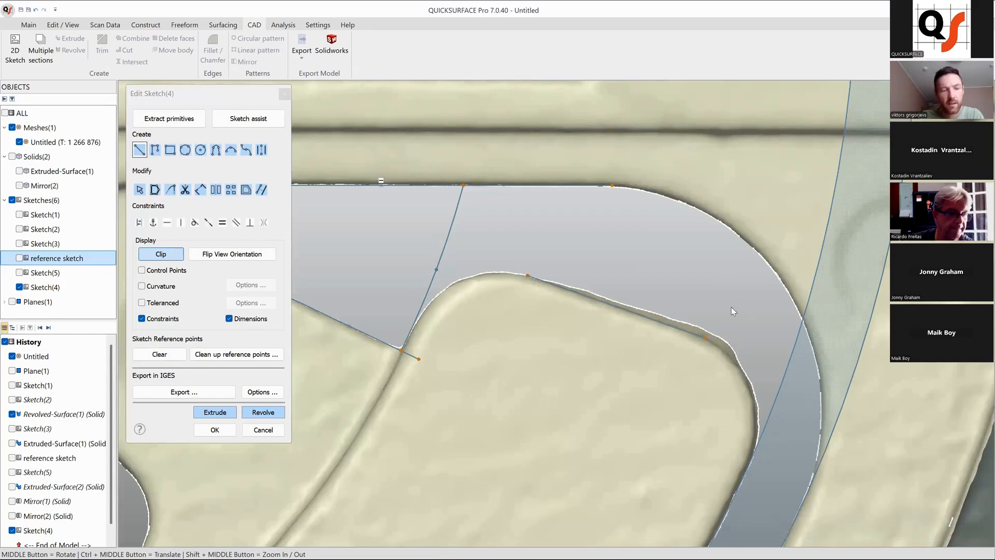
key("Escape")
- Extend the new slanted line past the short arc segment and join the arc to both neighbouring lines at sharp corners
scroll(715, 306, "down", 5)
scroll(589, 272, "up", 3)
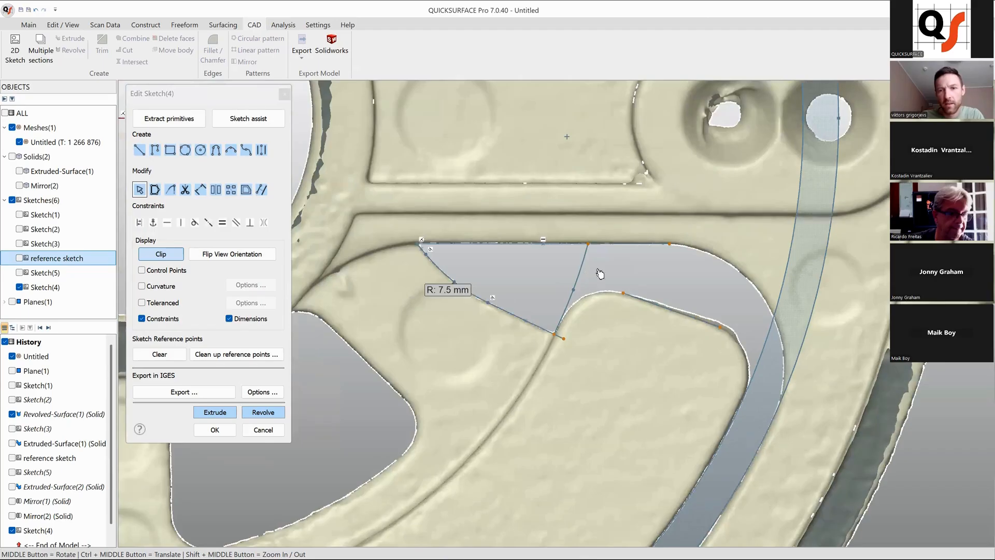
left_click_drag(623, 294, 567, 272)
scroll(620, 272, "up", 2)
left_click(579, 236)
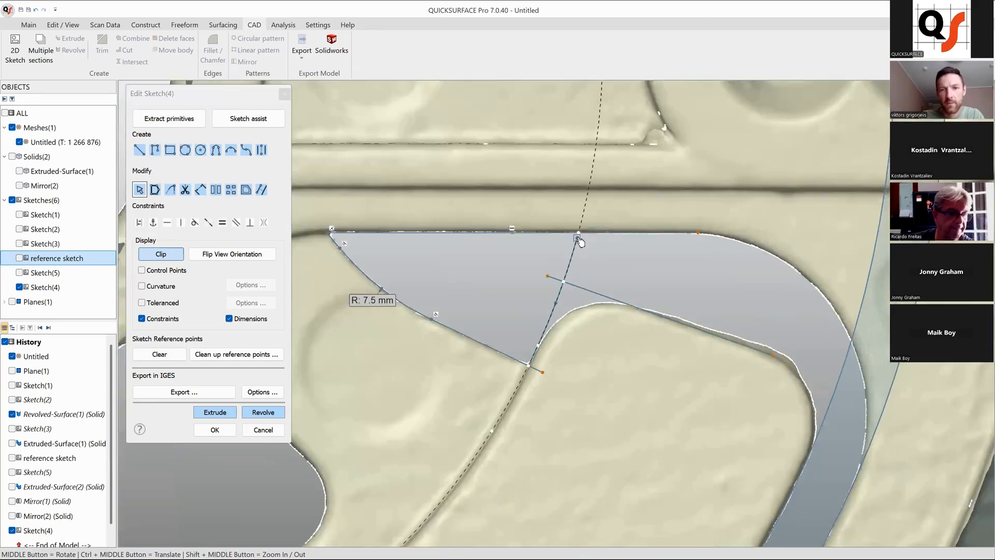
left_click_drag(571, 257, 564, 282)
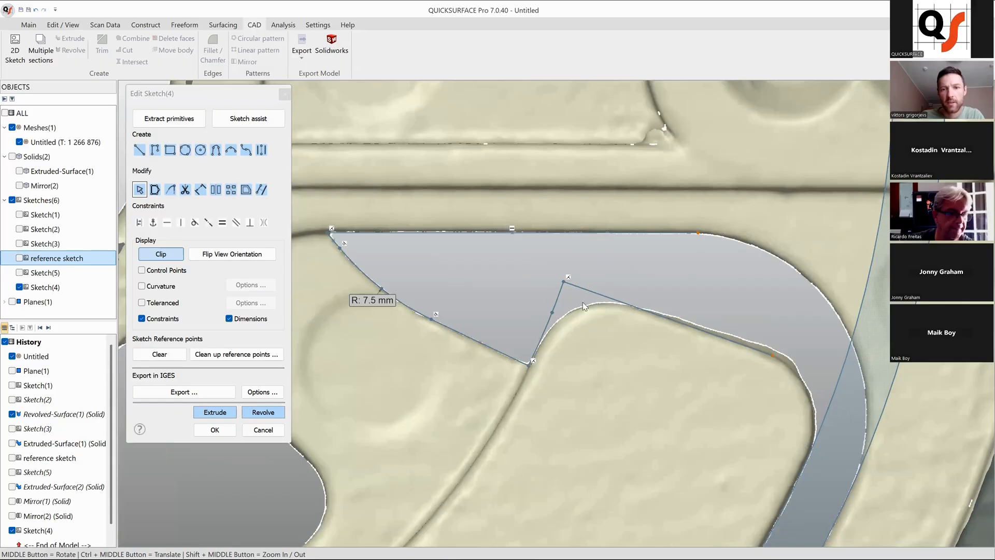
- Round the corner between the short arc segment and the inner slanted line with a radius of 2 mm
left_click_drag(552, 284, 597, 282)
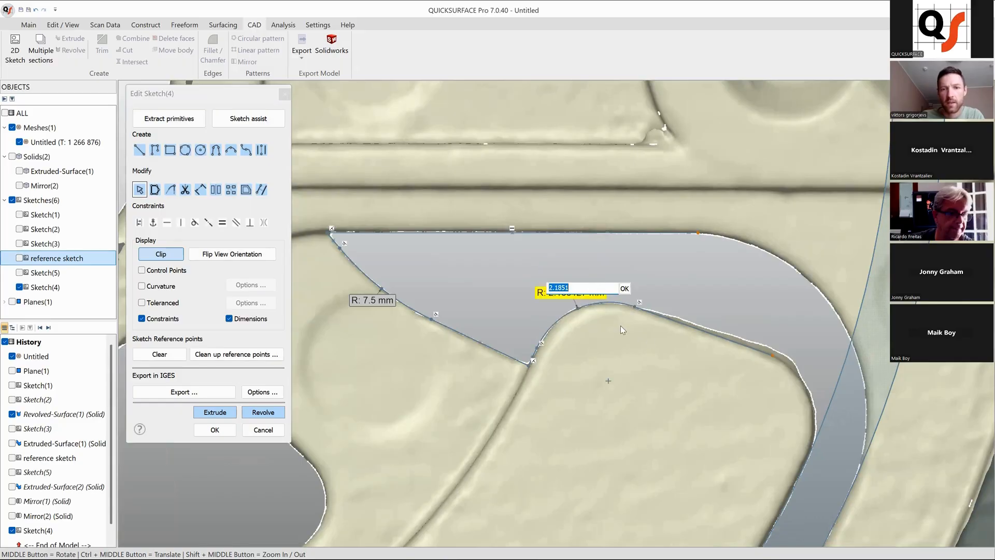
scroll(621, 329, "up", 3)
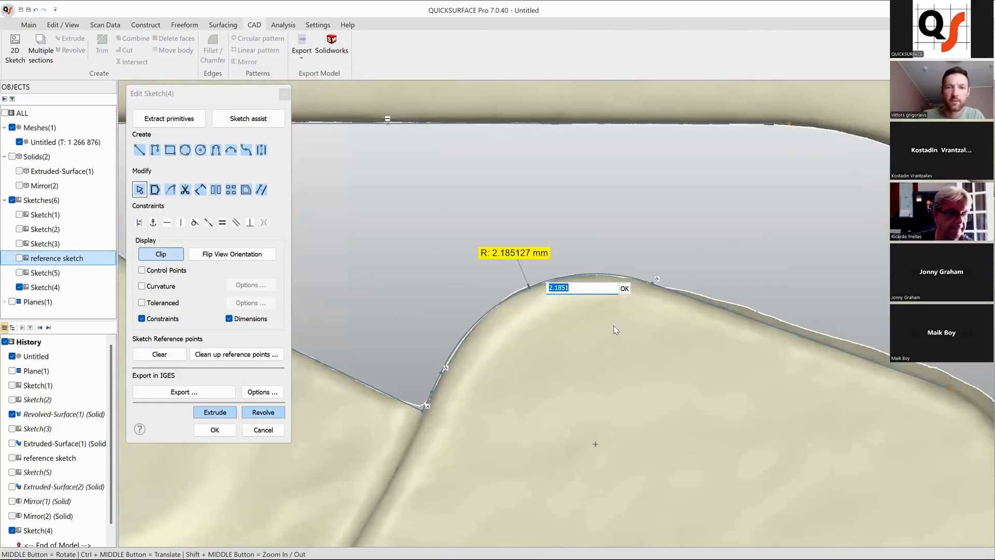
type("2")
key("Return")
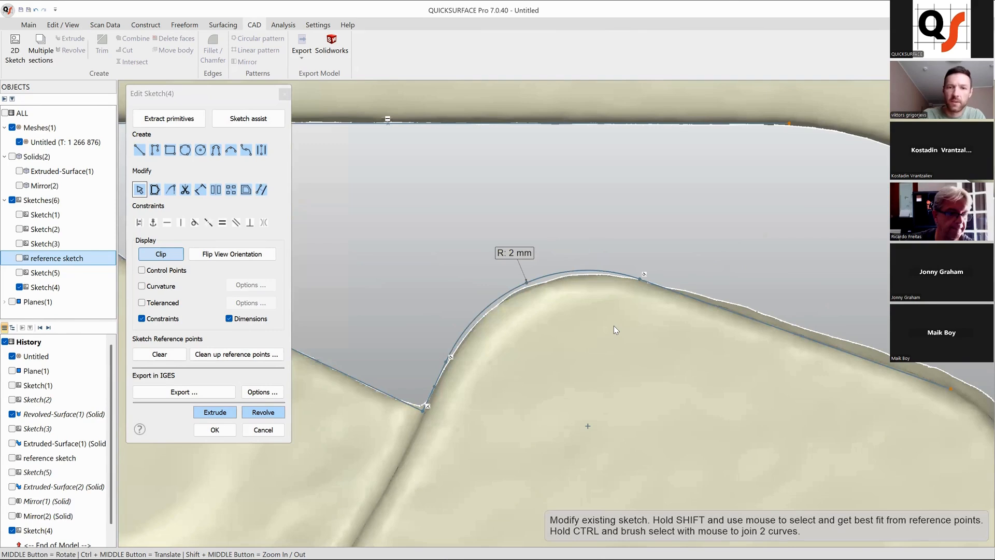
- Change the new corner fillet's radius to 2.1 mm
double_click(515, 252)
type("2.1")
key("Return")
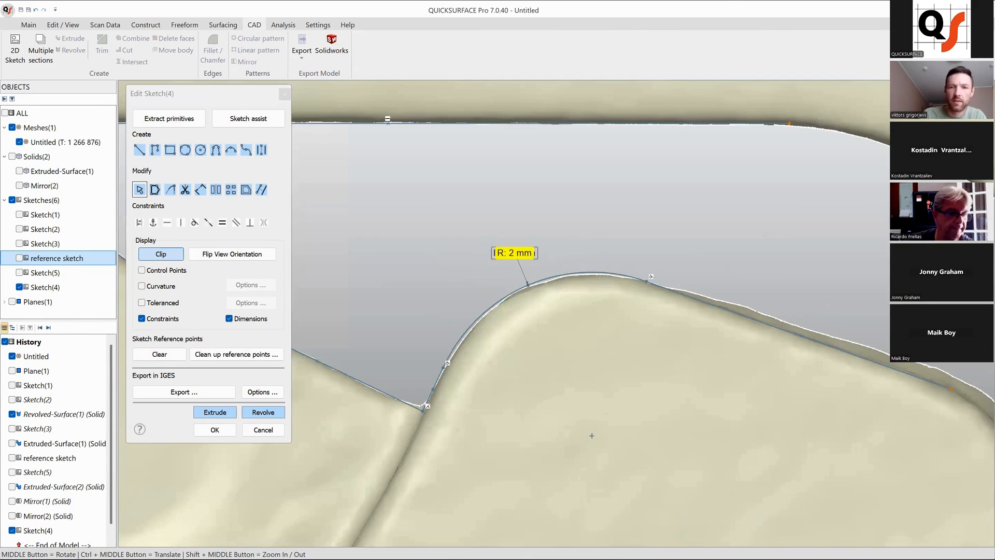
- Extend the free end of the inner slanted line outward across the inner circle of the ring
scroll(735, 297, "down", 3)
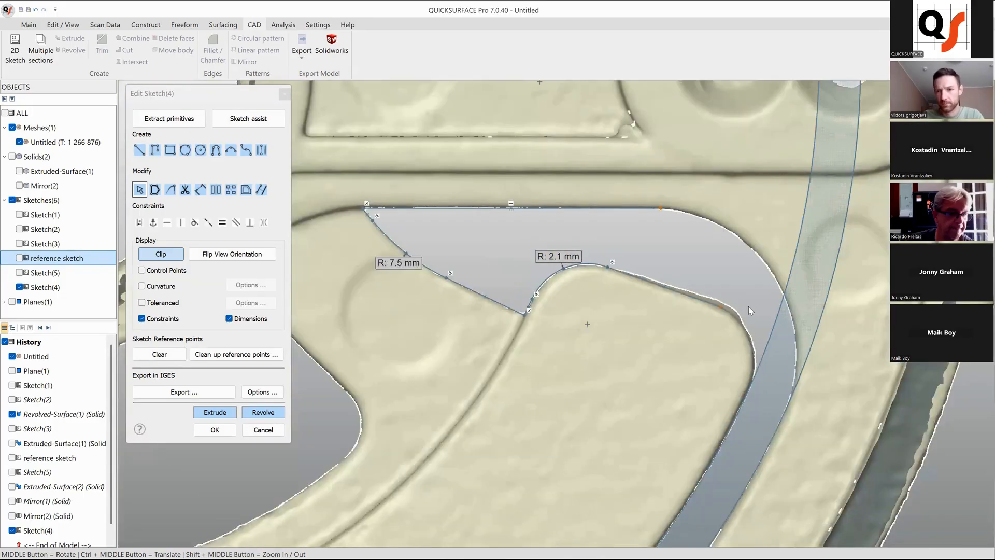
middle_click_drag(730, 307, 632, 274, "ctrl")
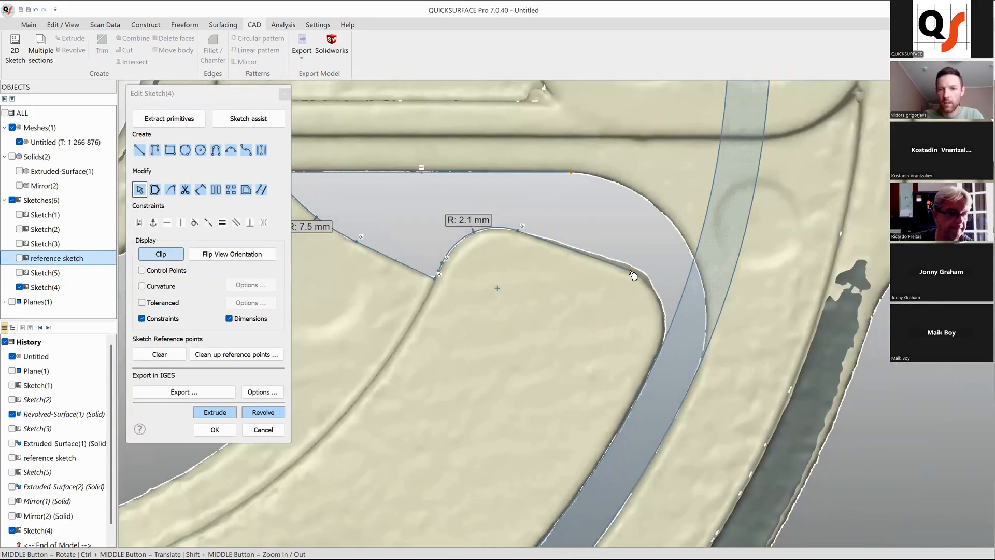
left_click_drag(632, 275, 691, 292)
- Draw a vertical line from the sketch origin straight down past the part's outer edge
scroll(887, 367, "down", 5)
scroll(667, 306, "up", 1)
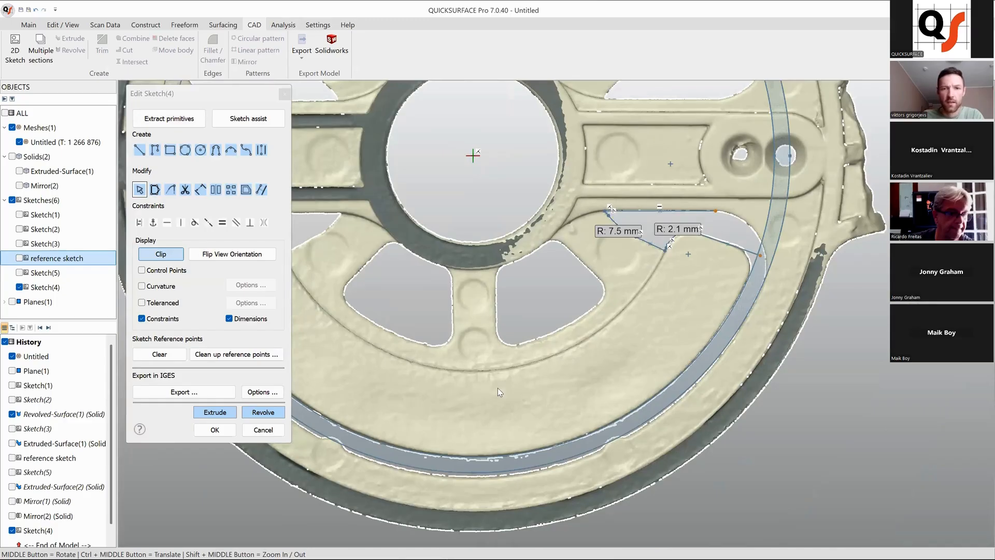
scroll(527, 373, "down", 3)
middle_click_drag(526, 335, 531, 347, "ctrl")
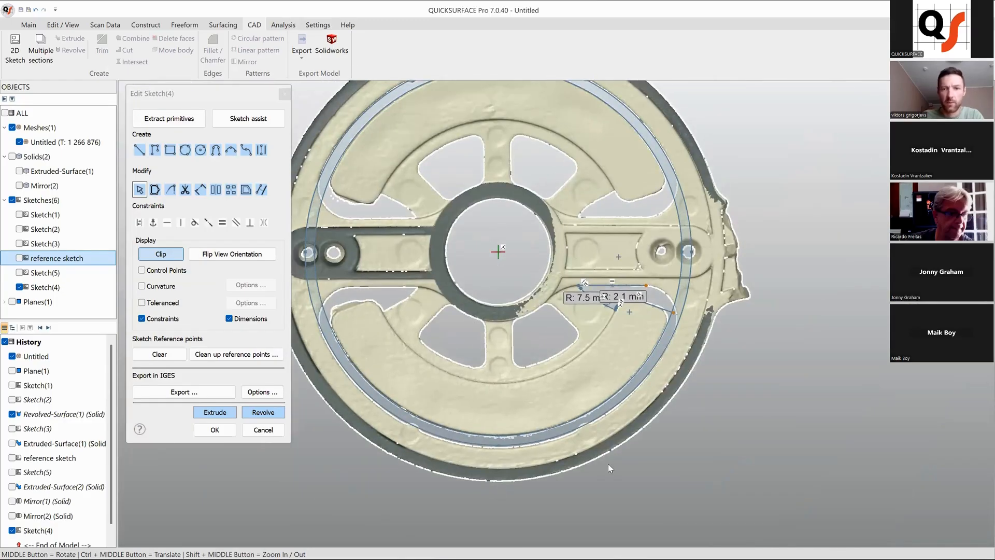
left_click(138, 150)
left_click(498, 251)
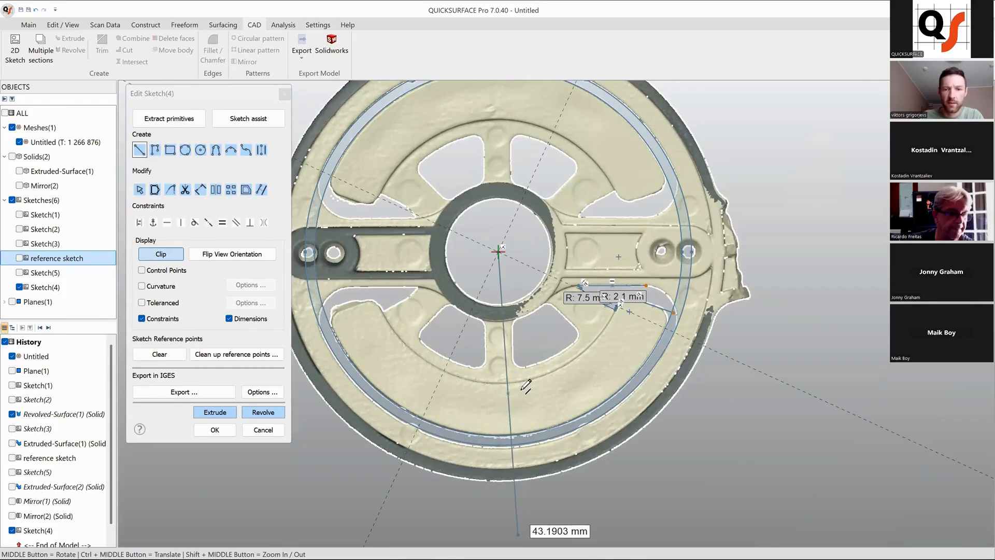
left_click(498, 513)
key("Escape")
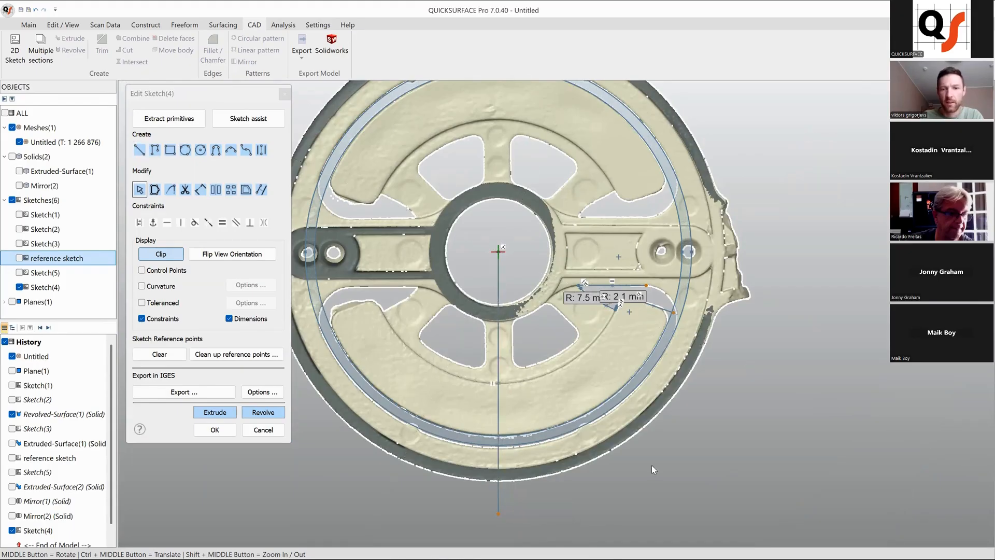
- Trim the ring's inner circle to the arc between the slanted line and the vertical line, joining it to the slanted line's end
scroll(632, 418, "up", 3)
scroll(617, 407, "down", 4)
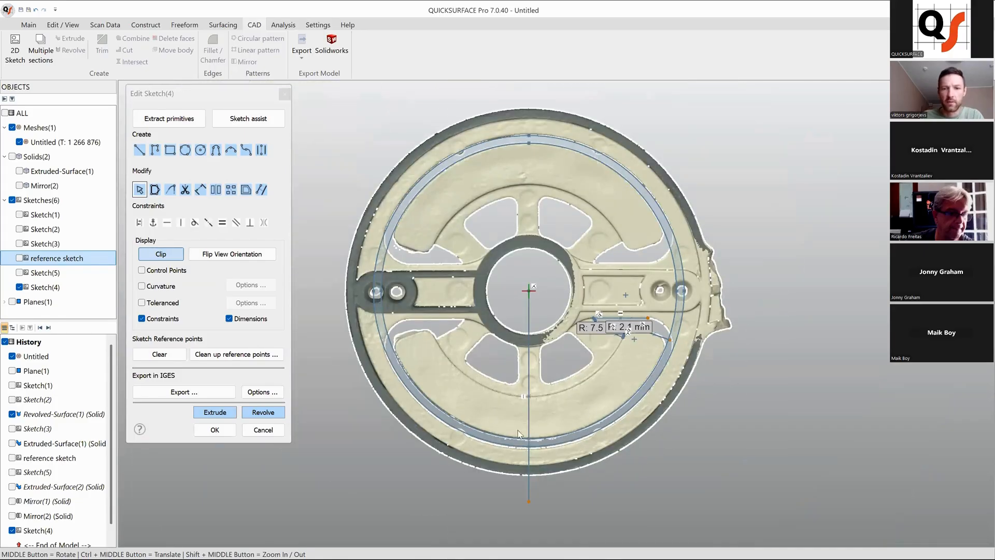
left_click(185, 189)
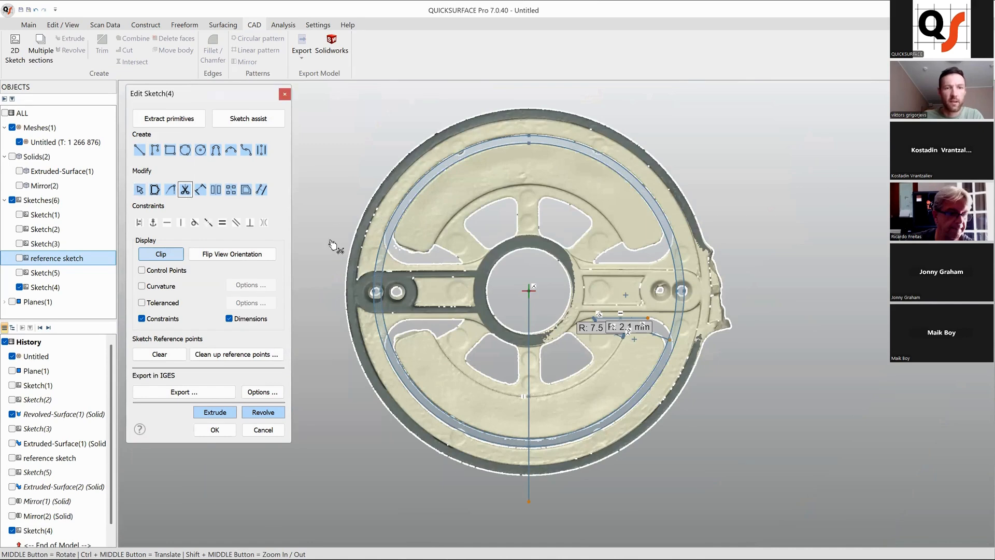
left_click(656, 242)
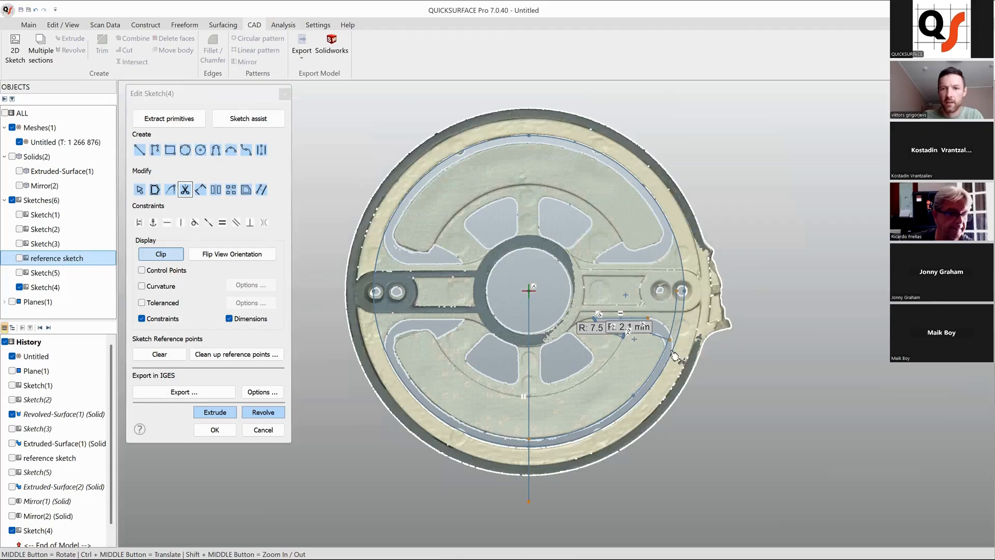
scroll(674, 354, "up", 2)
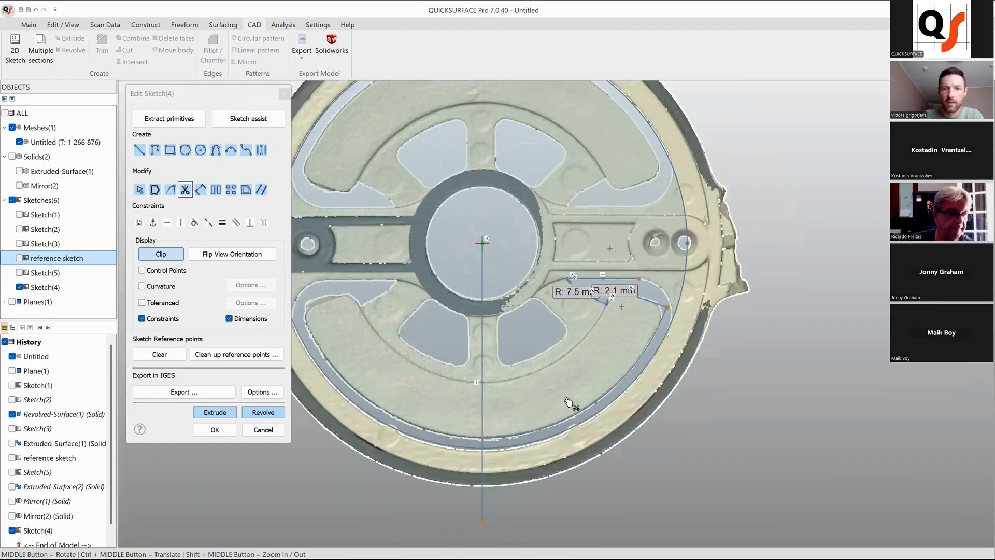
mouse_move(511, 402)
middle_mouse_down("ctrl")
mouse_move(611, 424)
mouse_move(629, 395)
middle_mouse_up("ctrl")
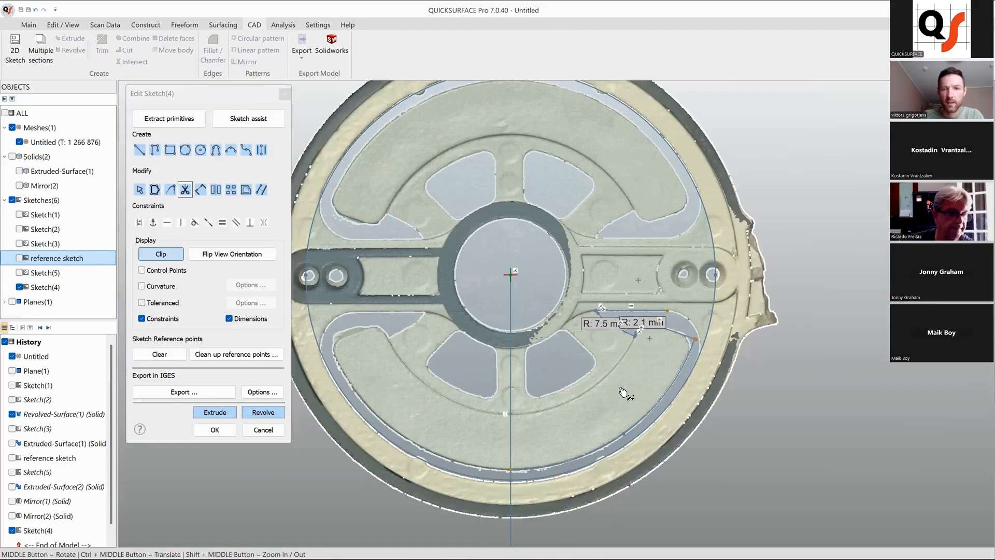
scroll(647, 373, "up", 1)
key("Escape")
scroll(668, 347, "up", 5)
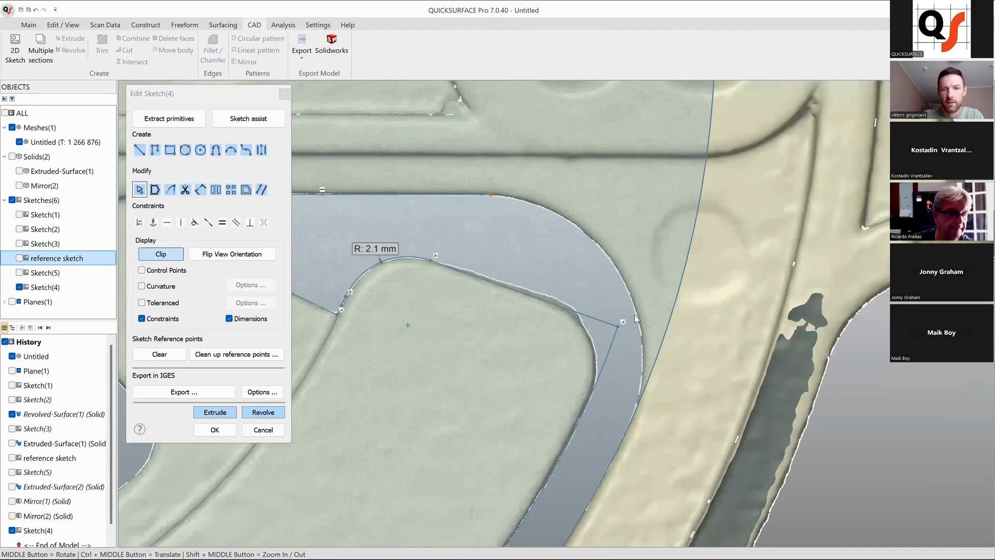
- Round the corner between the inner slanted line and the ring's inner arc with a 2.1 mm radius
left_click_drag(623, 321, 624, 352)
type("2.")
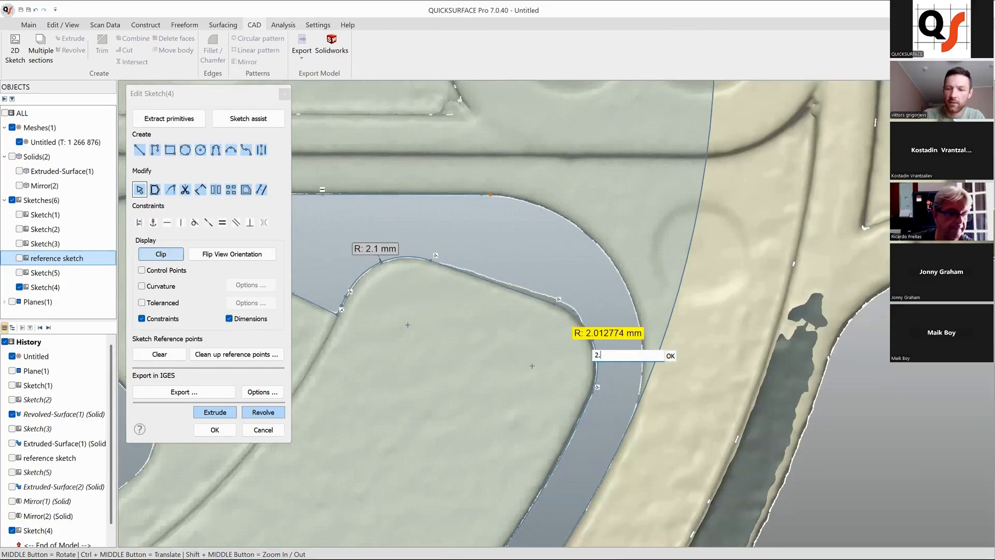
type("1")
key("Return")
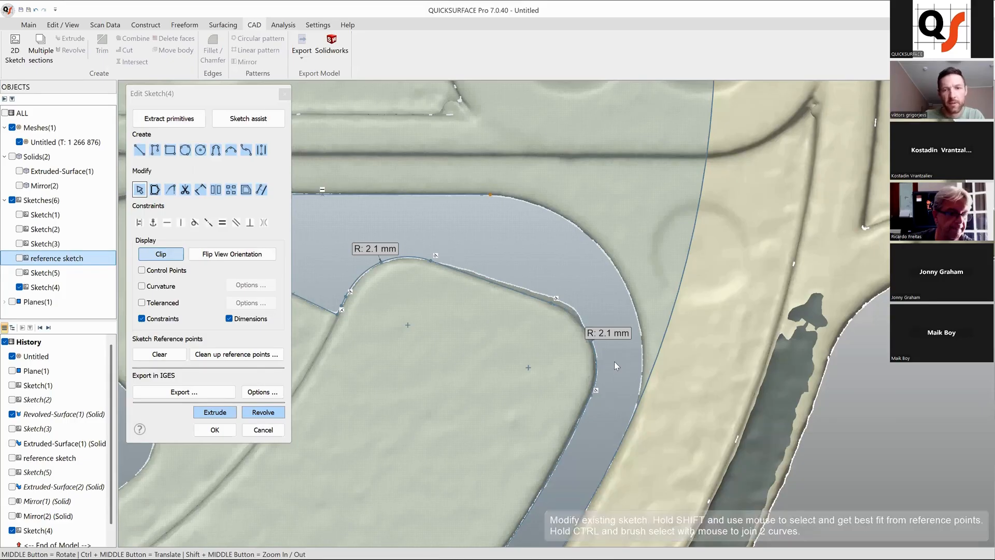
- Extend the free end of the pocket's upper horizontal line outward past the ring's outer circle
scroll(614, 361, "down", 2)
scroll(614, 361, "down", 3)
mouse_move(567, 445)
middle_mouse_down("ctrl")
mouse_move(641, 353)
mouse_move(641, 362)
mouse_move(632, 340)
middle_mouse_up("ctrl")
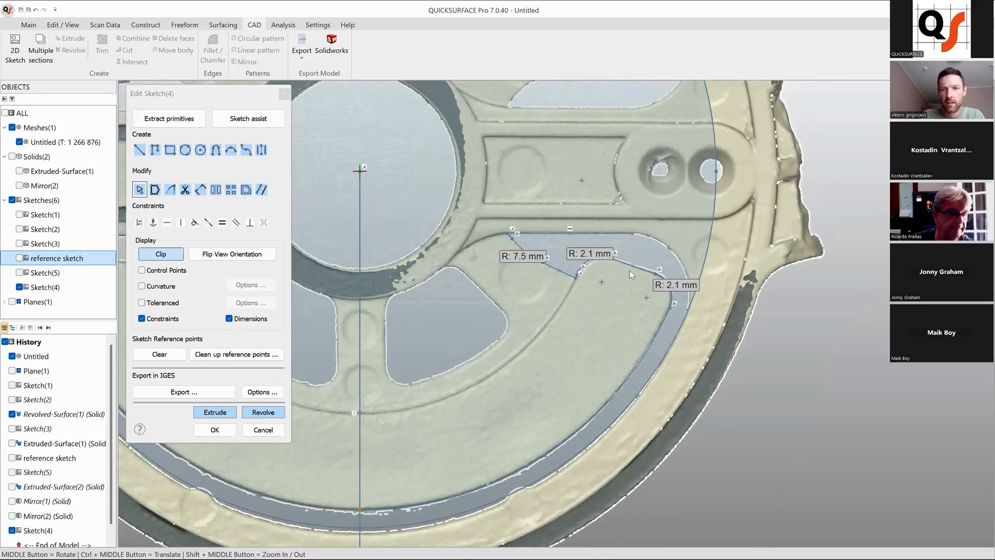
scroll(589, 303, "up", 1)
scroll(643, 290, "up", 3)
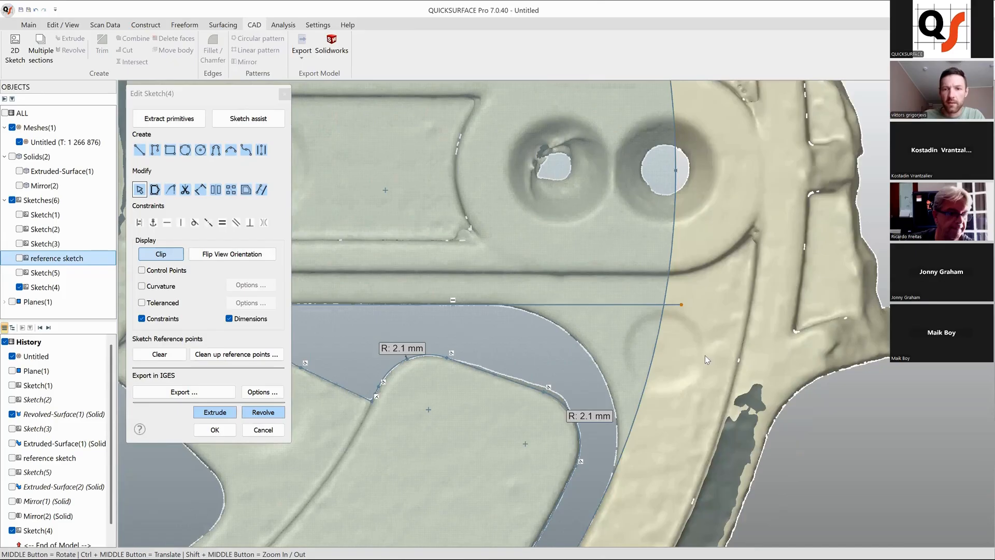
- Trim the ring's outer circle to the arc between the extended horizontal line and the vertical centre line
scroll(705, 356, "down", 3)
scroll(508, 377, "down", 5)
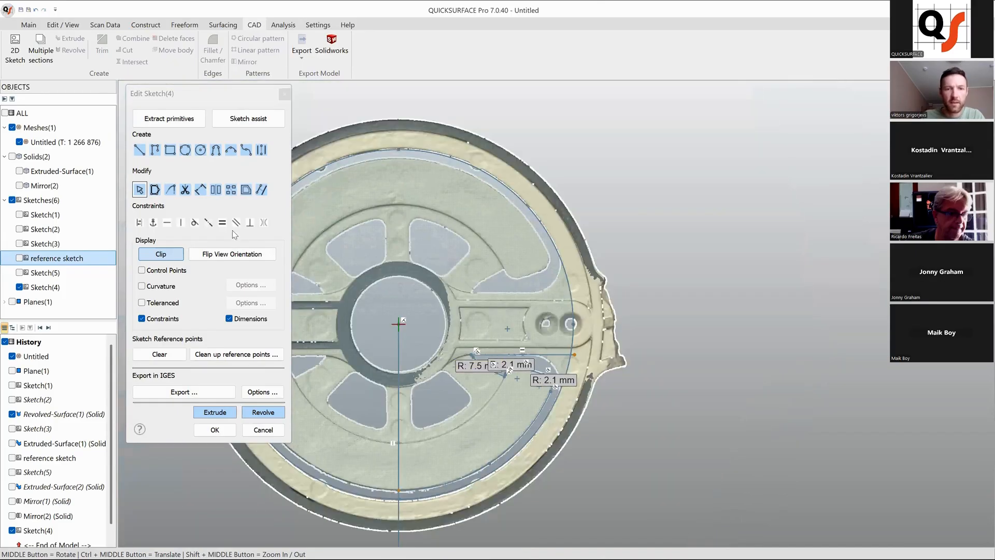
left_click(185, 189)
left_click(589, 347)
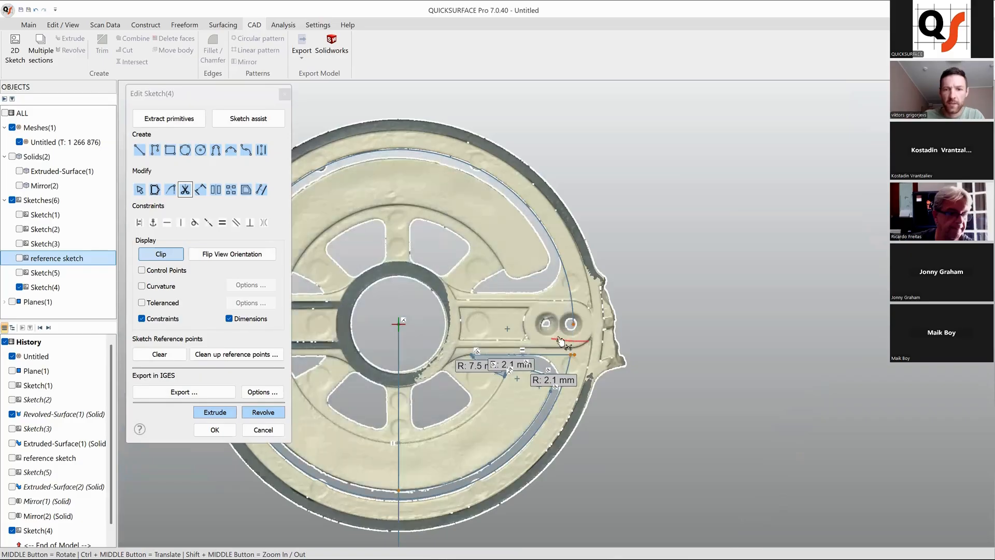
scroll(527, 444, "up", 5)
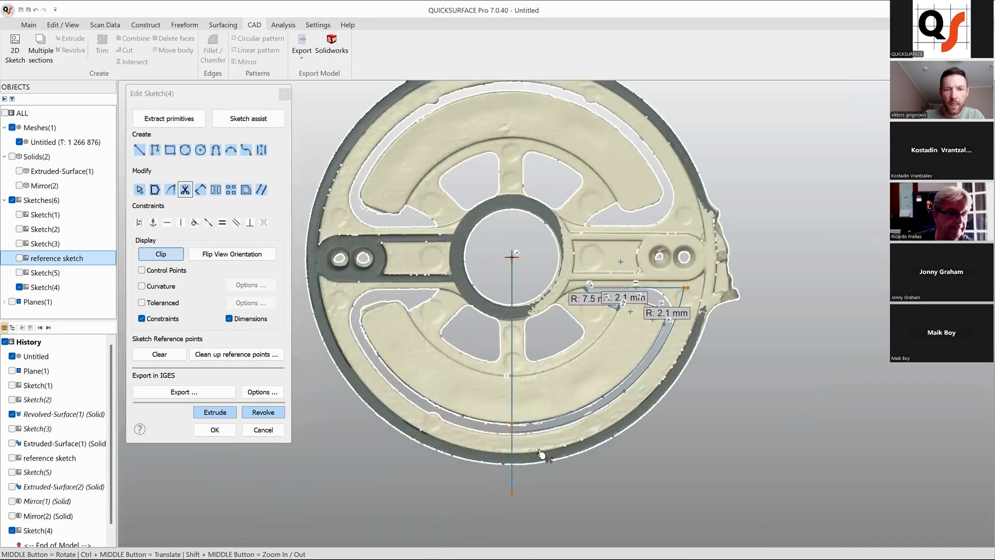
- Trim the vertical line to the short segment between the inner and outer arcs, closing that end of the slot
left_click(483, 445)
left_click(484, 337)
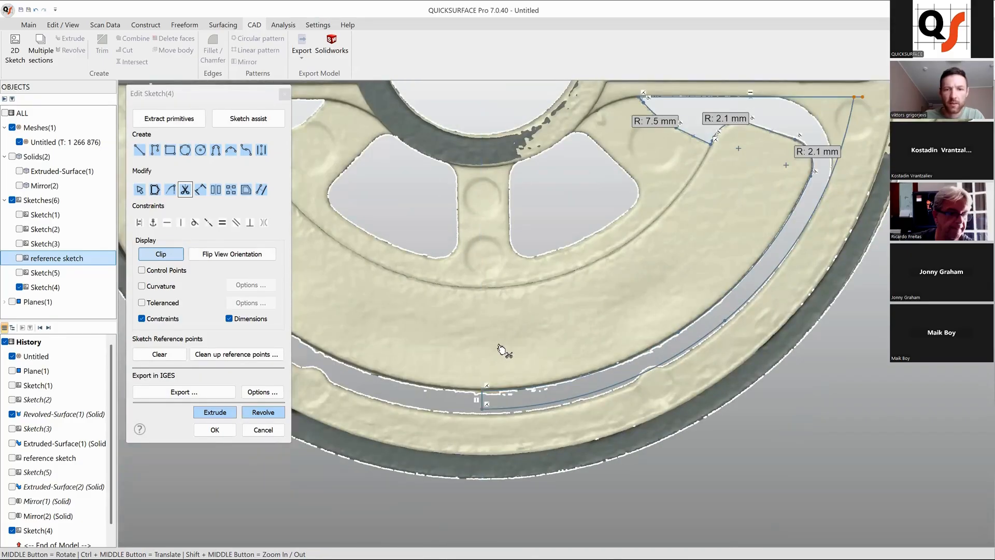
scroll(503, 349, "down", 3)
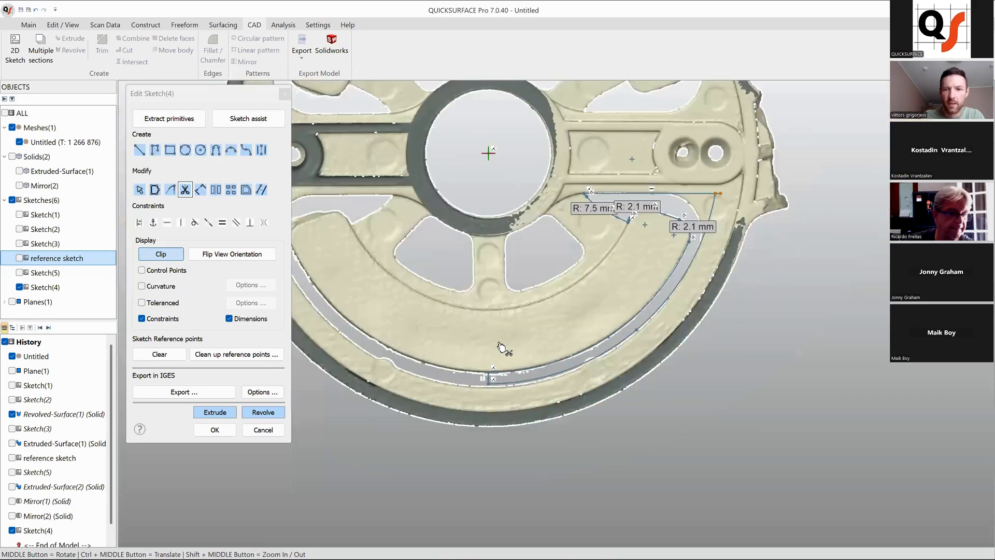
middle_click_drag(526, 279, 523, 295, "ctrl")
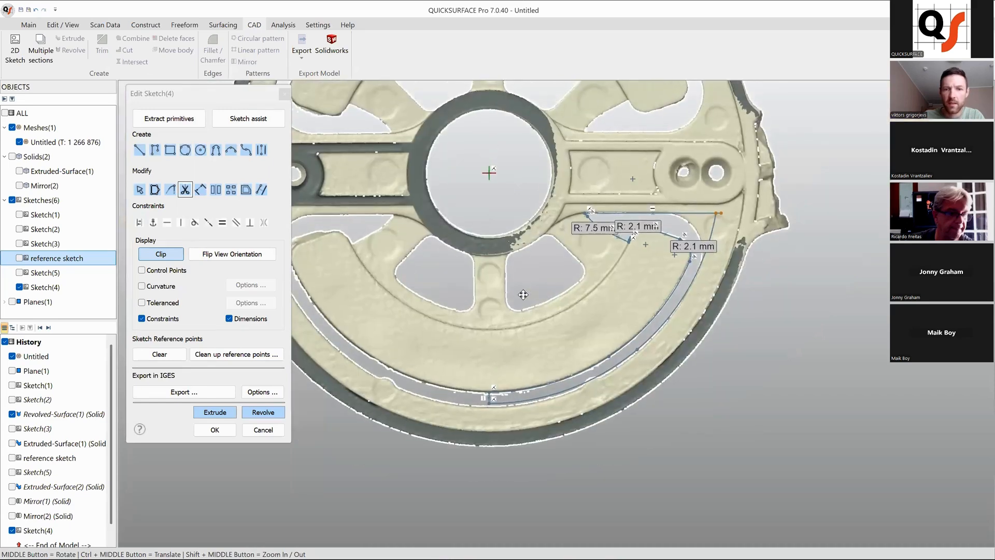
left_click(19, 258)
left_click(19, 258)
scroll(633, 333, "up", 5)
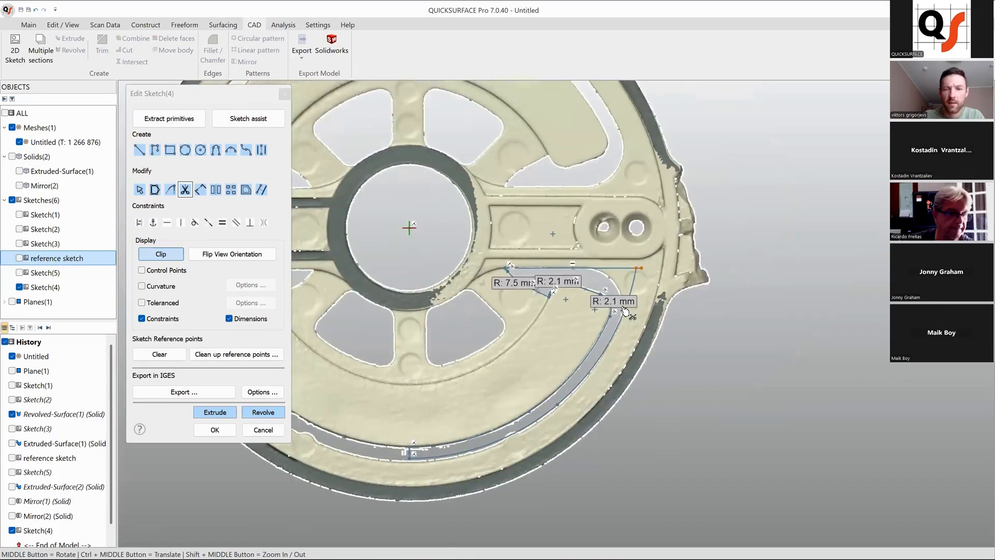
key("Escape")
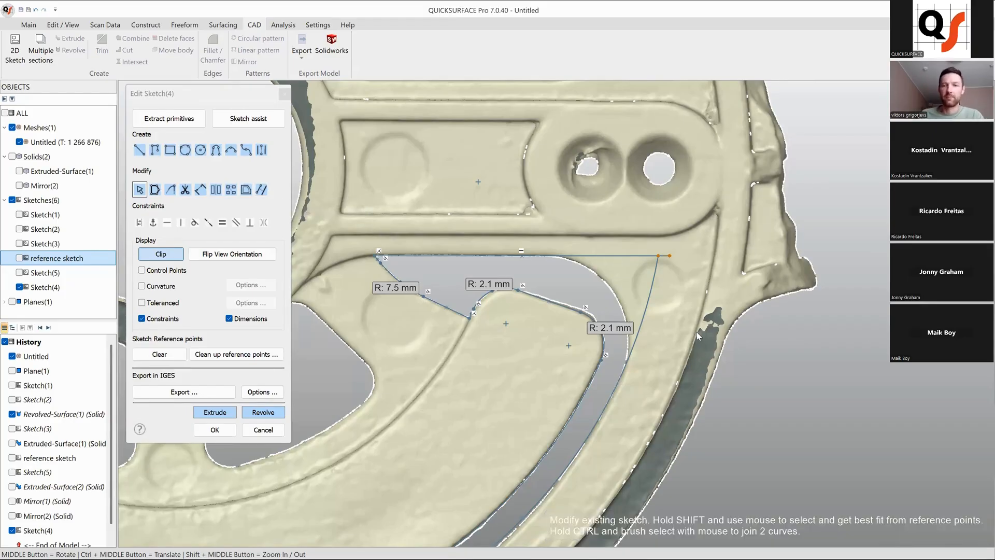
- Join the horizontal line's free end to the upper end of the outer arc, removing the overhang
middle_click_drag(676, 313, 693, 325, "ctrl")
scroll(709, 297, "up", 4)
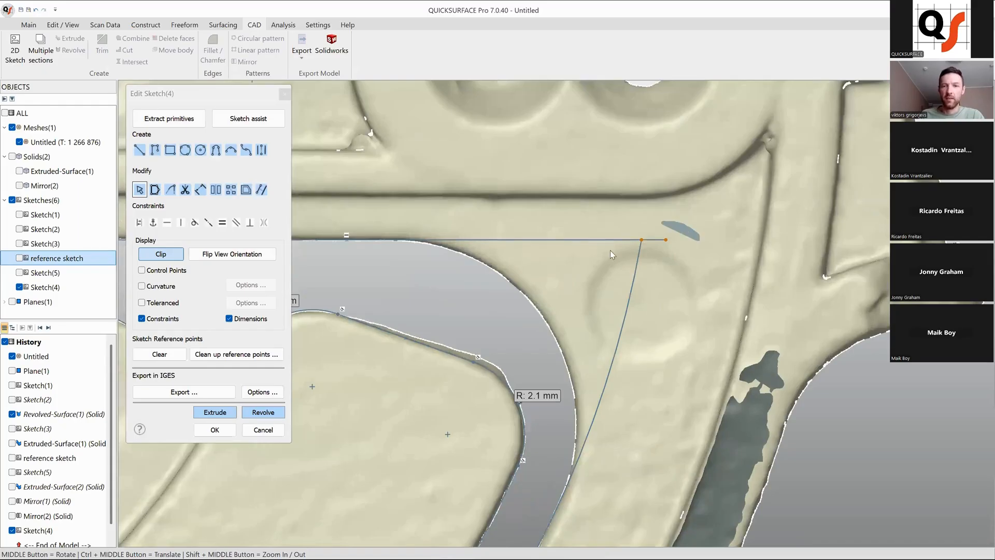
scroll(649, 280, "down", 3)
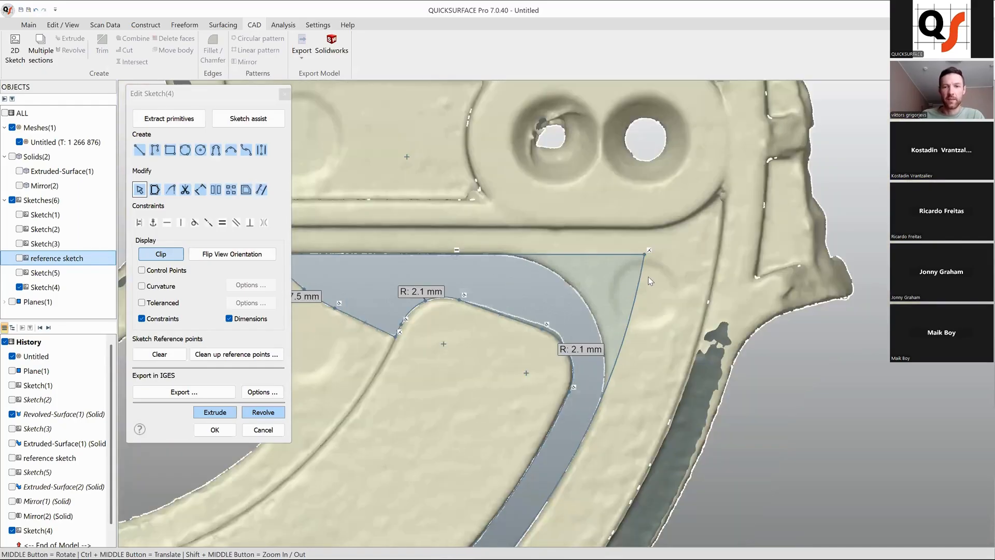
- Round the corner between the horizontal line and the outer arc and set its radius to 5 mm
left_click(698, 293)
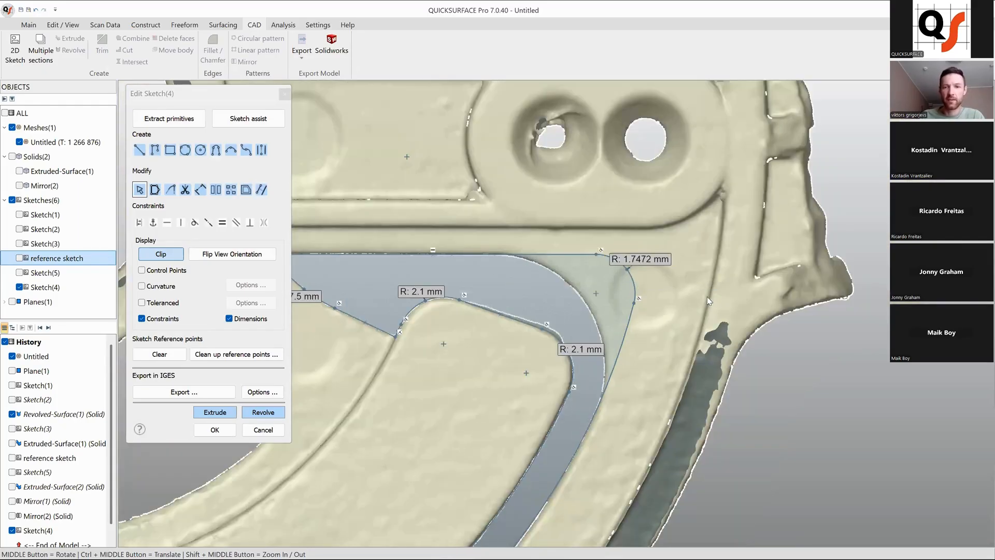
left_click(643, 260)
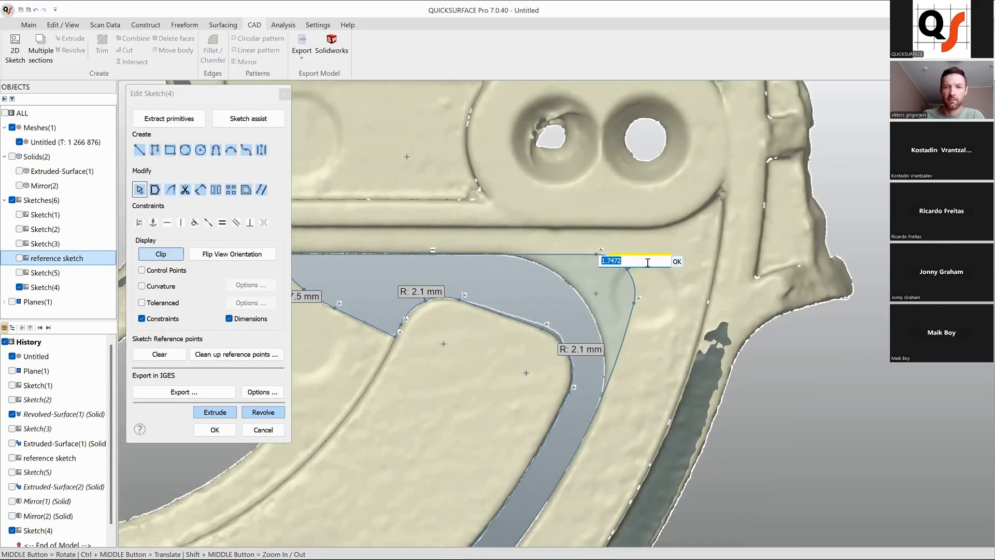
key("Return")
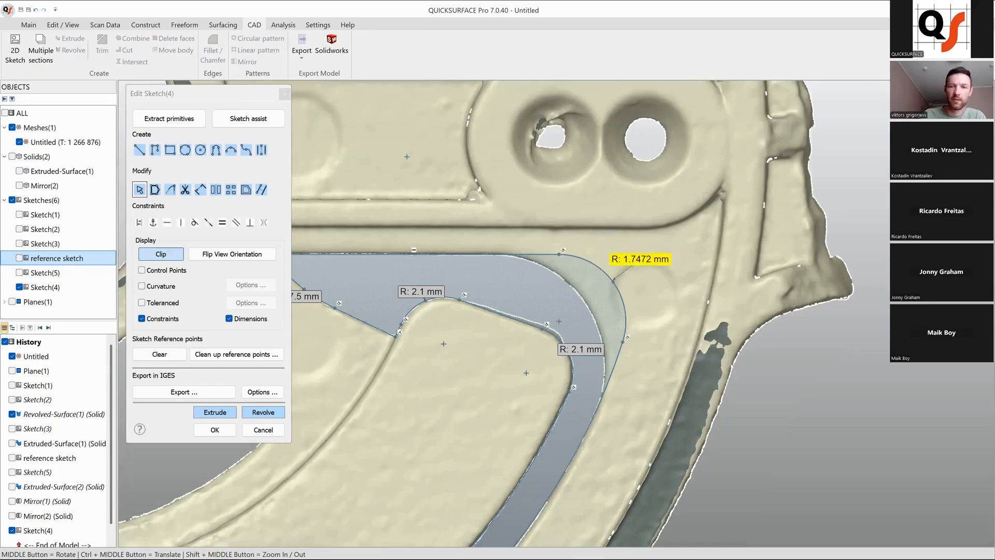
left_click(640, 258)
type("5")
key("Return")
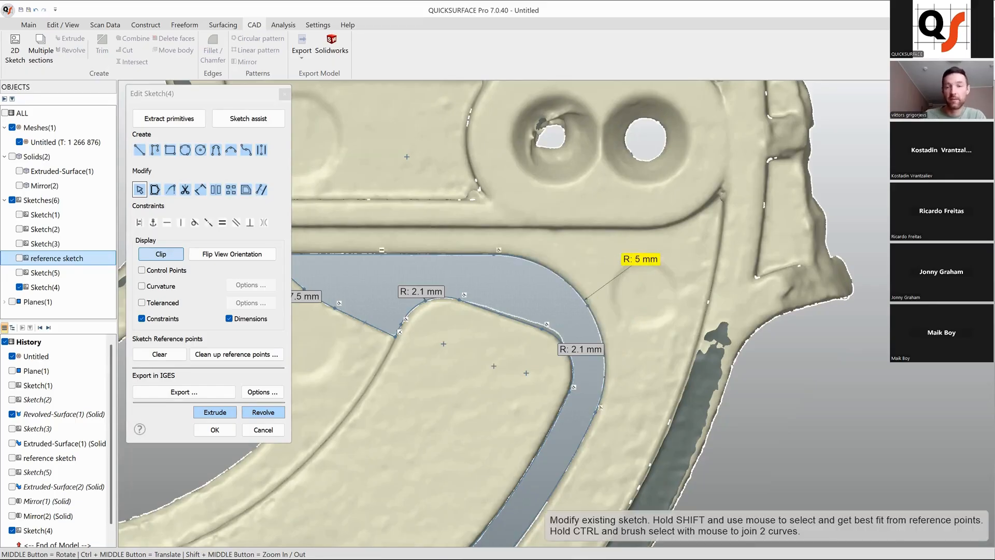
- Extrude the closed pocket profile two-sided as a new solid, with depths of about 8.17 mm and 17.99 mm
scroll(684, 309, "down", 5)
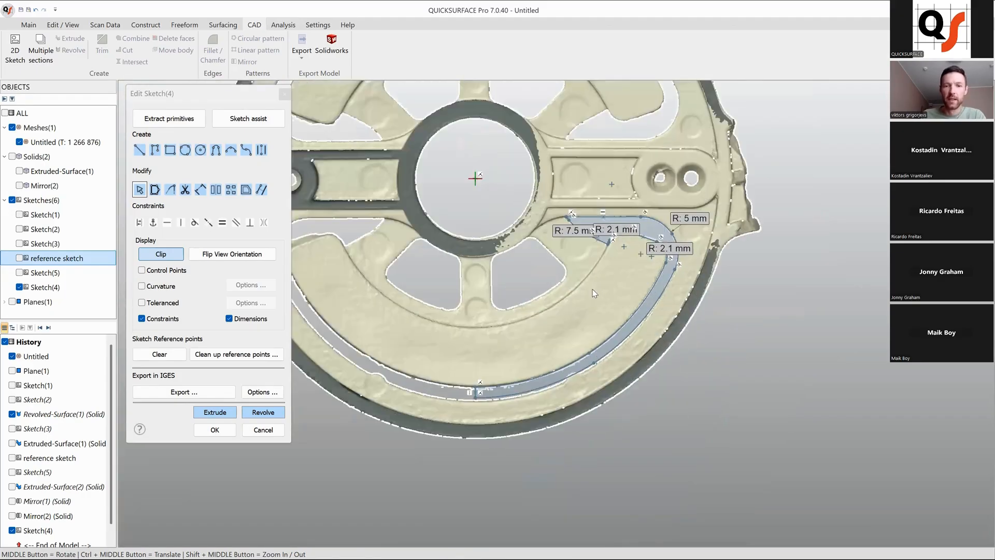
middle_click_drag(594, 294, 610, 345, "ctrl")
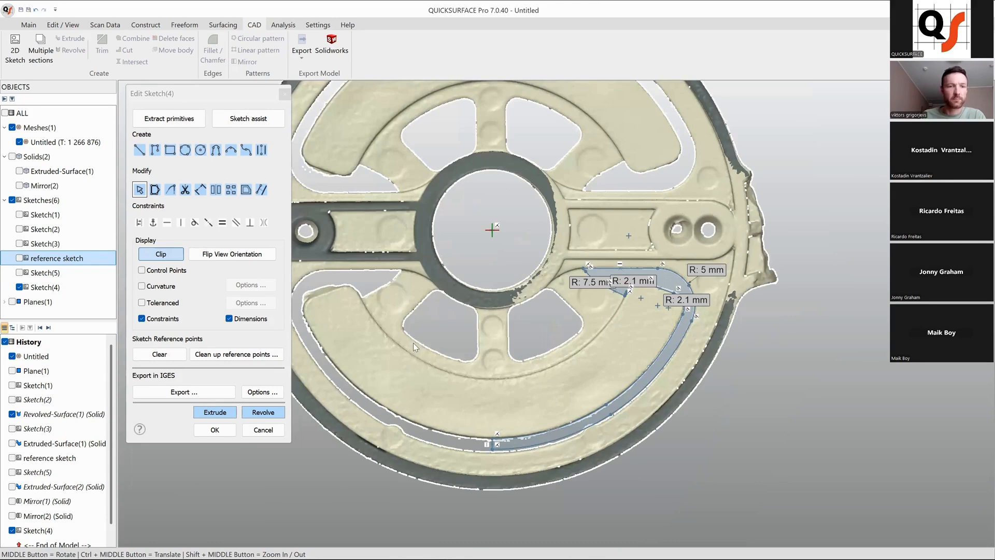
left_click(217, 412)
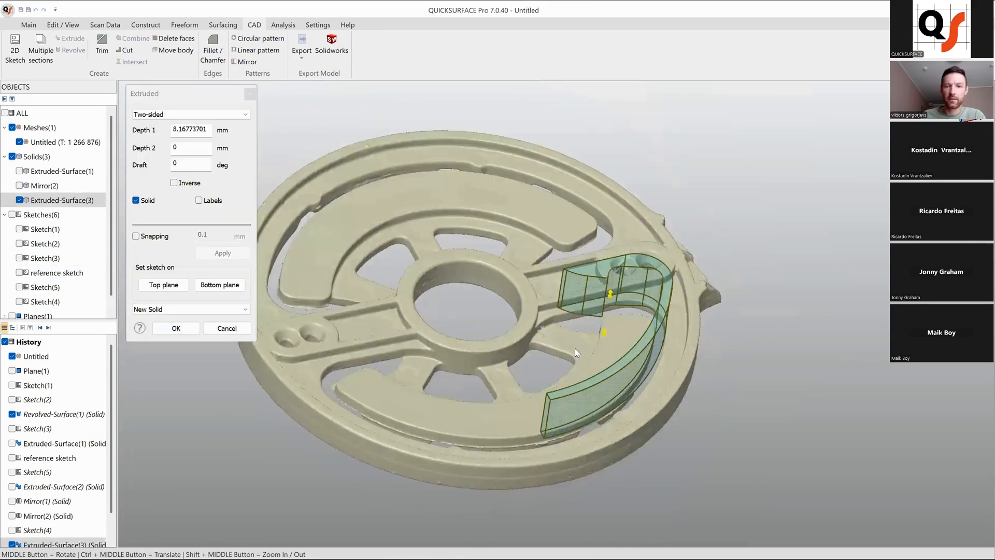
left_click_drag(605, 452, 607, 518)
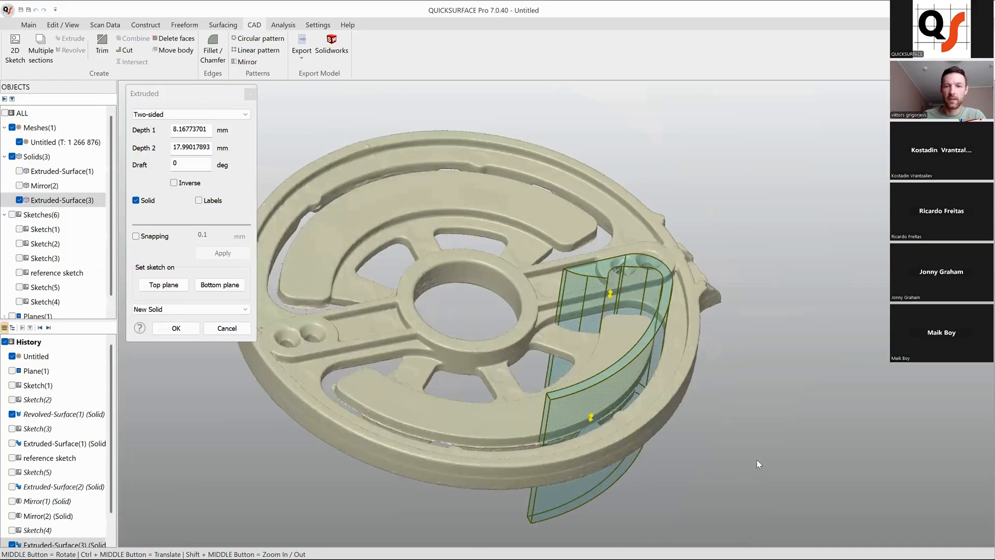
left_click(176, 328)
- Mirror the extruded pocket solid about the OYZ plane
middle_click_drag(445, 366, 620, 373)
left_click(620, 373)
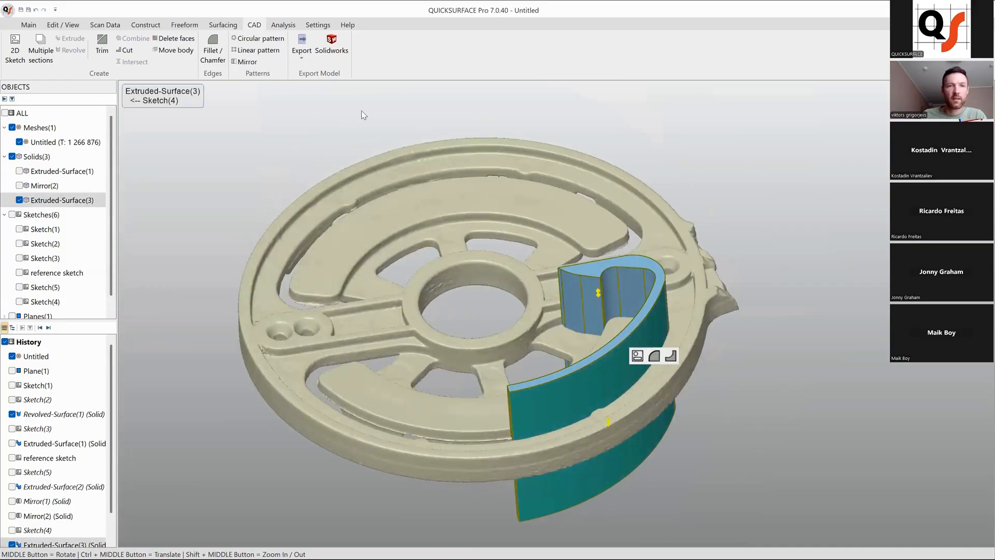
left_click(246, 62)
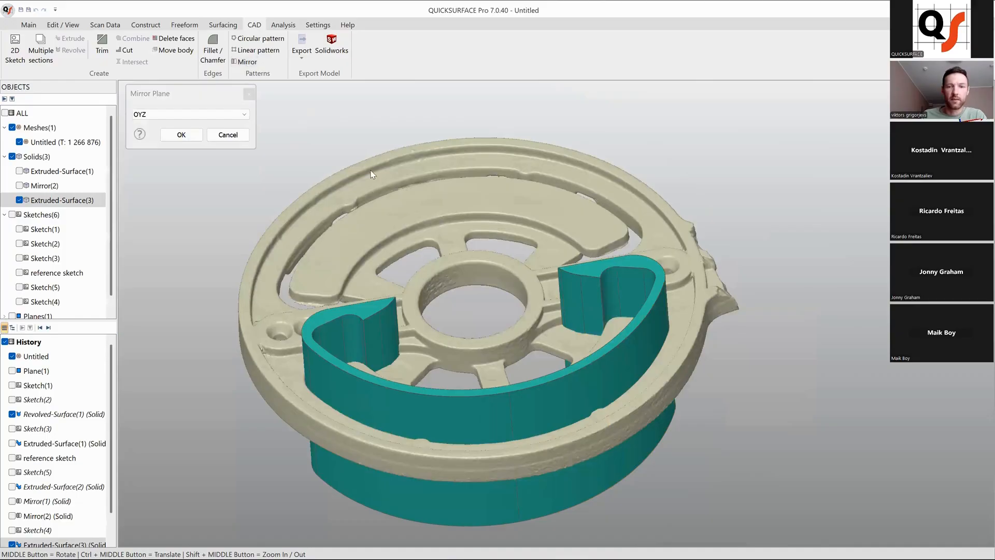
left_click(182, 135)
- Mirror the combined curved pocket solid about the OXZ plane onto the opposite half of the part
middle_click_drag(818, 411, 493, 371)
left_click(543, 387)
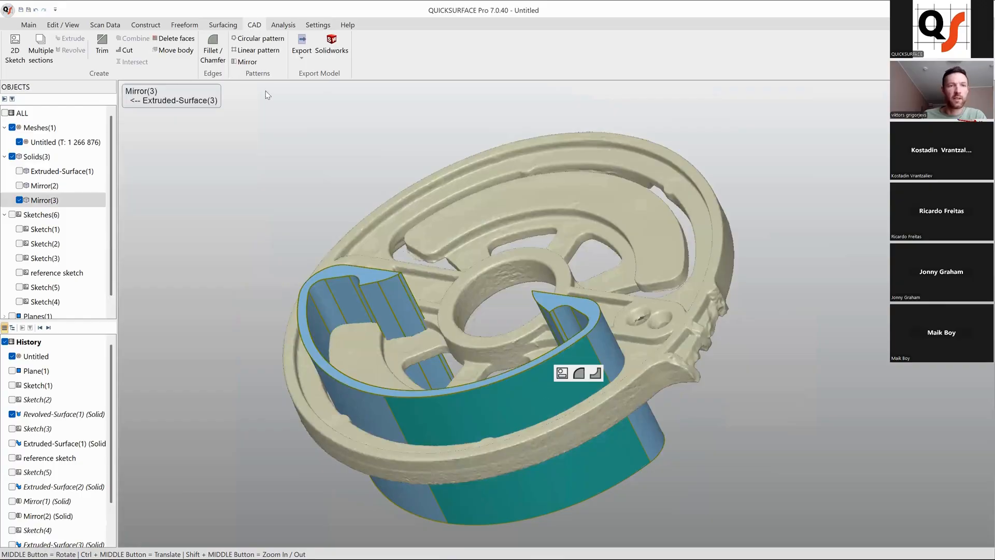
left_click(246, 61)
left_click(197, 114)
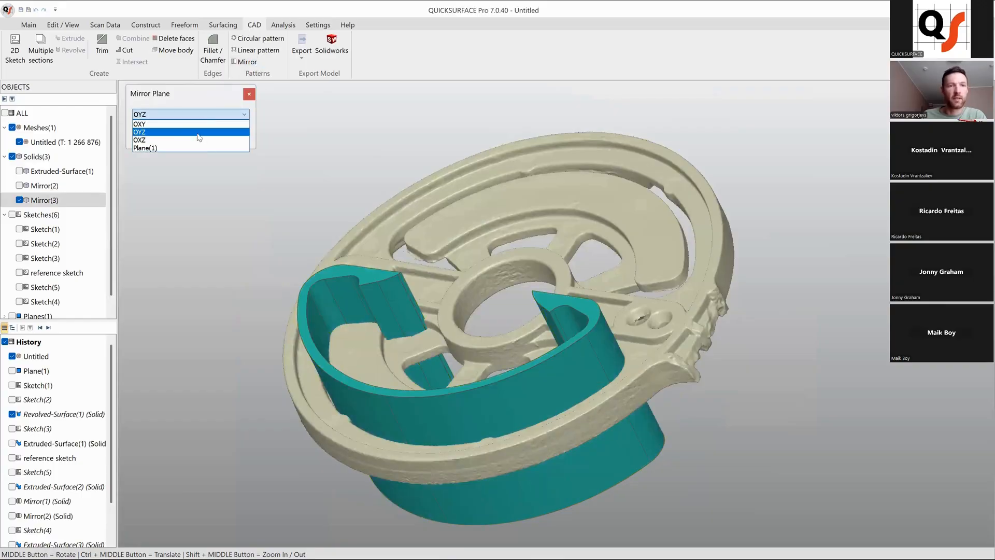
left_click(198, 132)
left_click(182, 134)
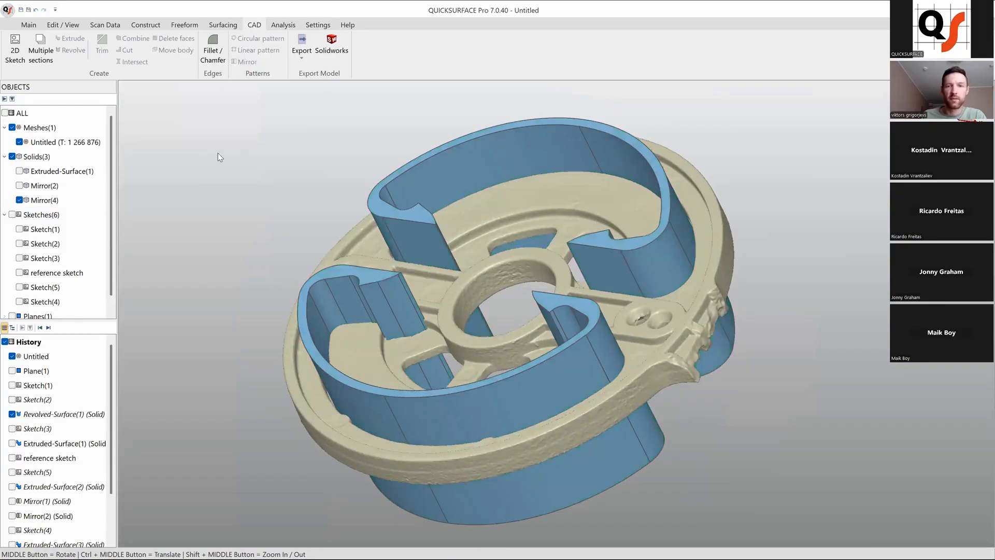
- Show the Mirror(2) window solids together with the curved pocket solids and examine their fit against the scan
mouse_move(404, 295)
middle_mouse_down()
mouse_move(434, 319)
mouse_move(415, 305)
middle_mouse_up()
scroll(417, 309, "down", 3)
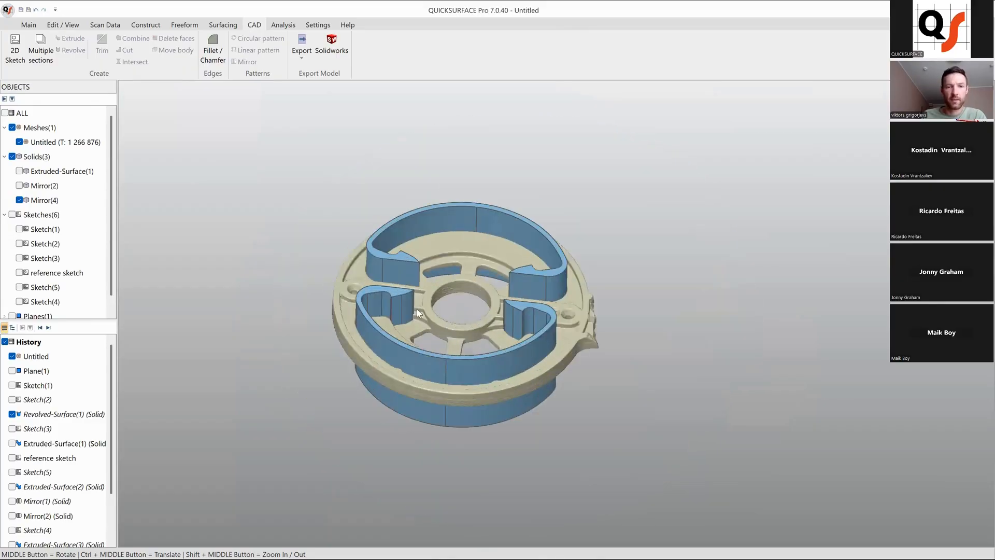
left_click(19, 186)
middle_click_drag(470, 282, 493, 289)
scroll(477, 448, "up", 3)
scroll(496, 286, "up", 3)
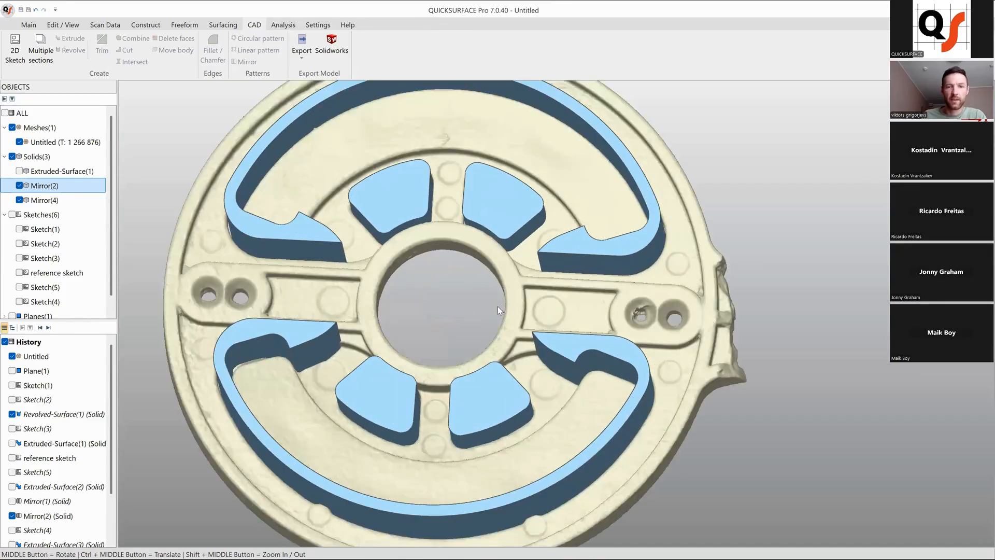
middle_click_drag(456, 409, 410, 397)
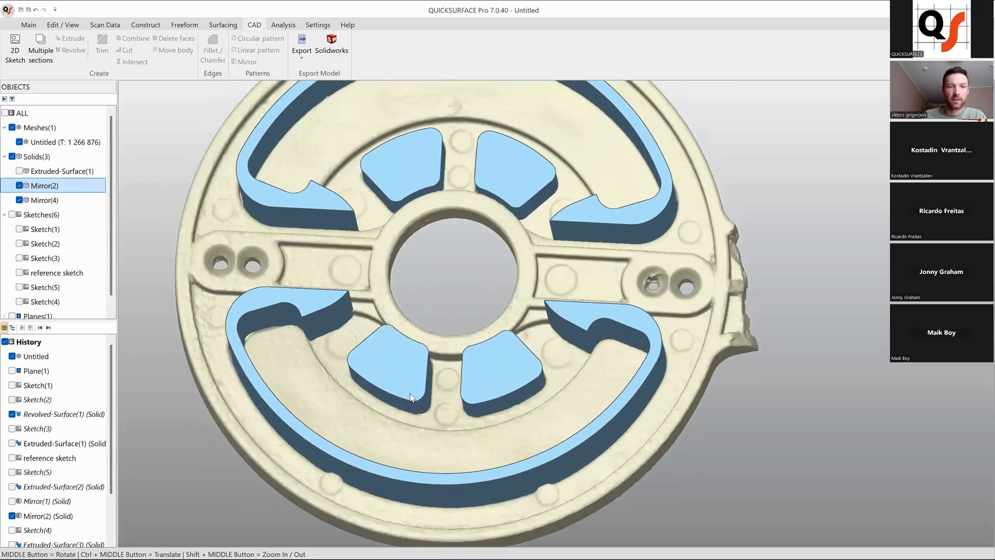
- Hide the Mirror(2) and Mirror(4) solids so that only the scan mesh is displayed
left_click(19, 185)
left_click(19, 199)
middle_click_drag(396, 366, 351, 302)
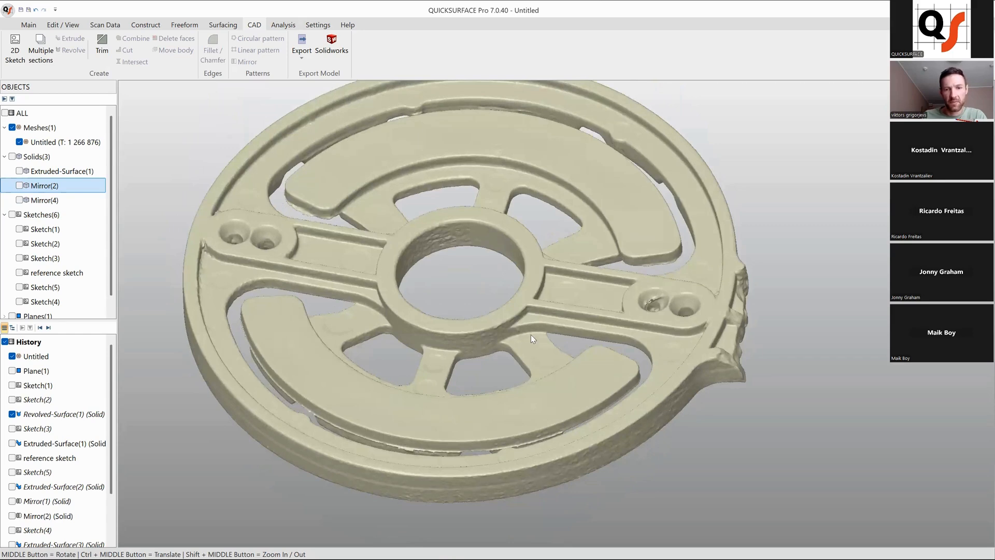
middle_click_drag(433, 446, 489, 341)
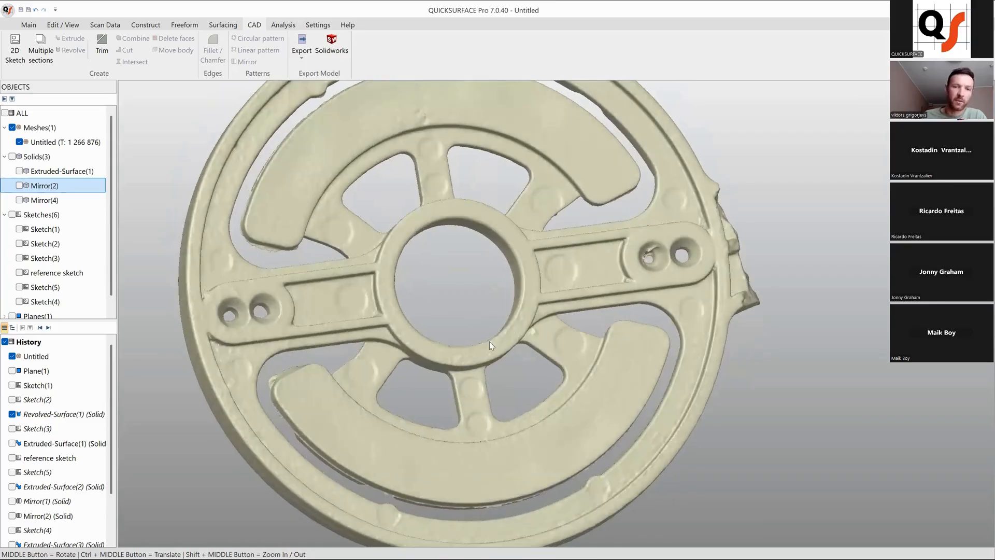
- Create a sketch for an extruded surface on the OXY plane at 0 mm offset with the mesh outline included
scroll(489, 359, "down", 3)
scroll(467, 336, "up", 3)
scroll(452, 324, "down", 1)
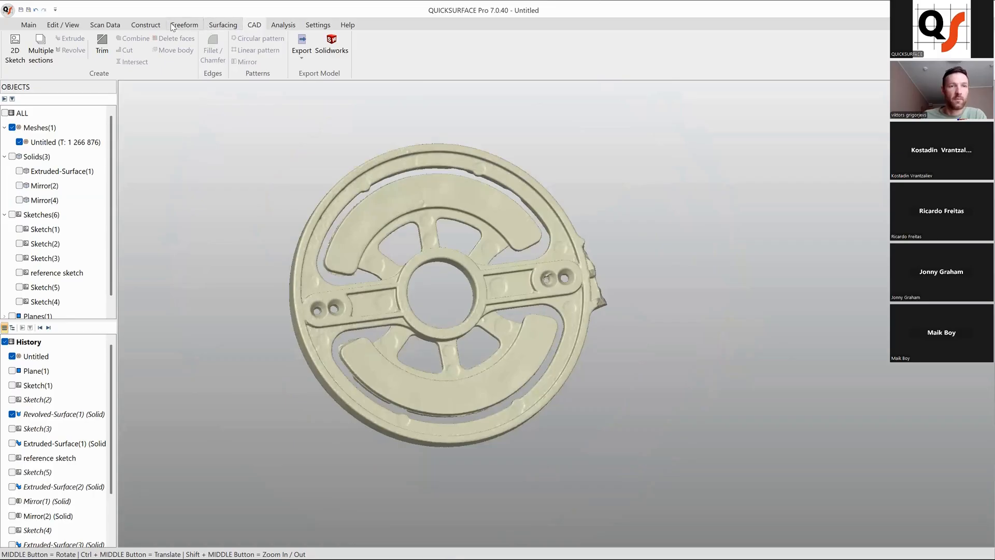
left_click(15, 48)
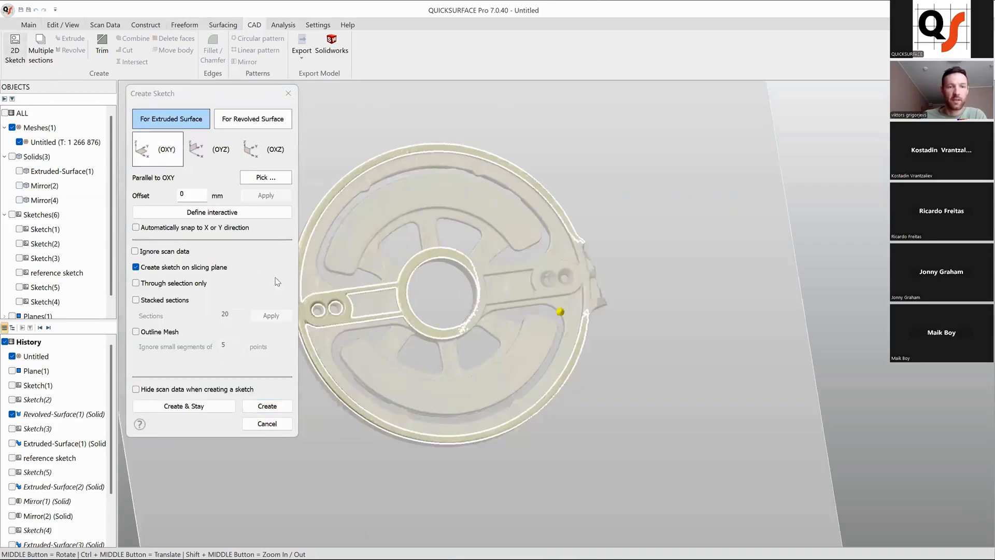
left_click(136, 331)
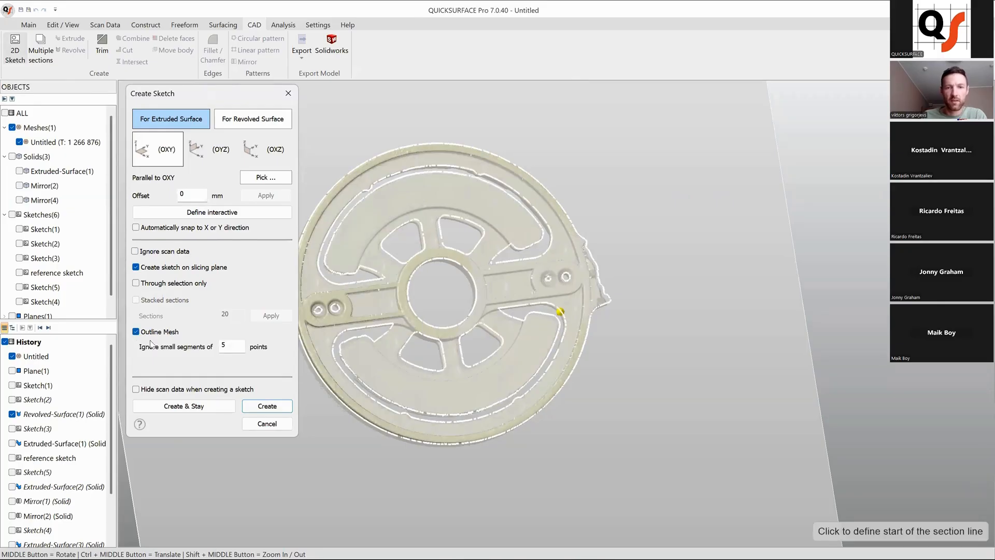
left_click(265, 406)
scroll(545, 396, "up", 6)
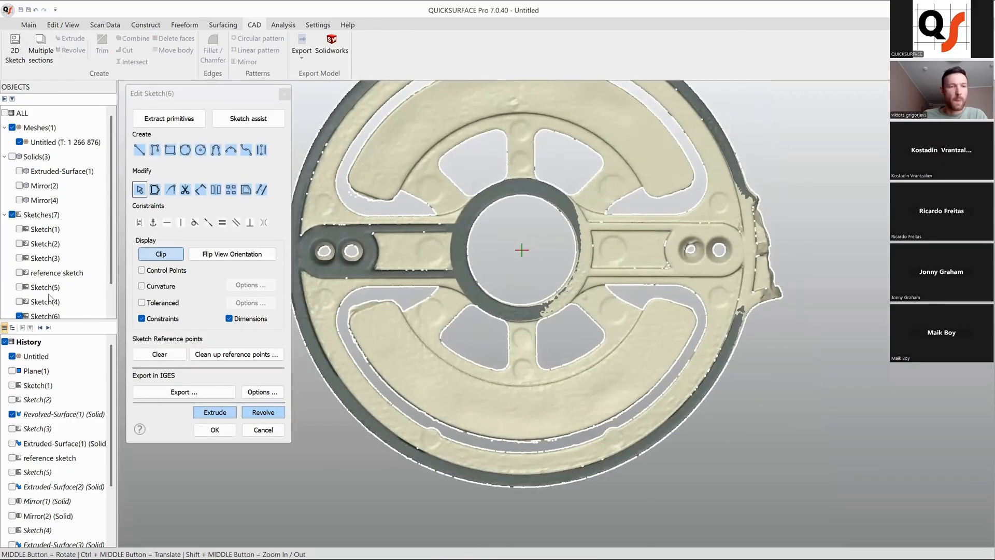
- Project the hub circle and the inner circle bordering the curved webs from the reference sketch, hiding that sketch again
left_click(20, 273)
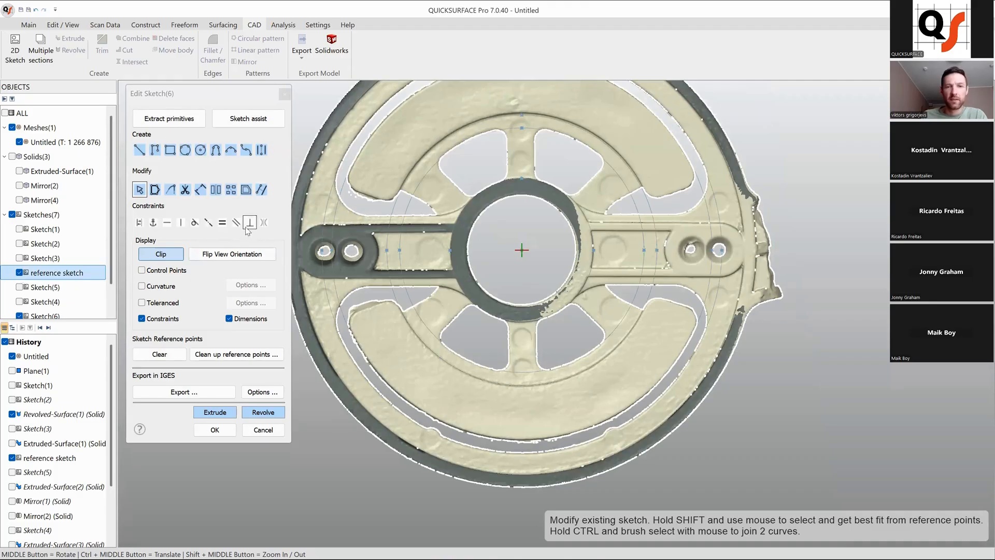
left_click(261, 190)
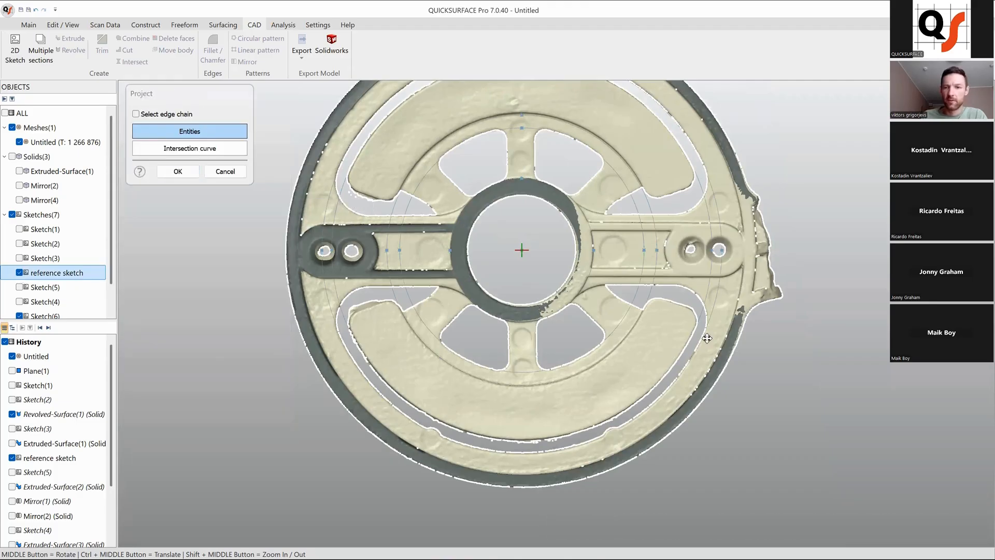
middle_click_drag(664, 349, 689, 363, "ctrl")
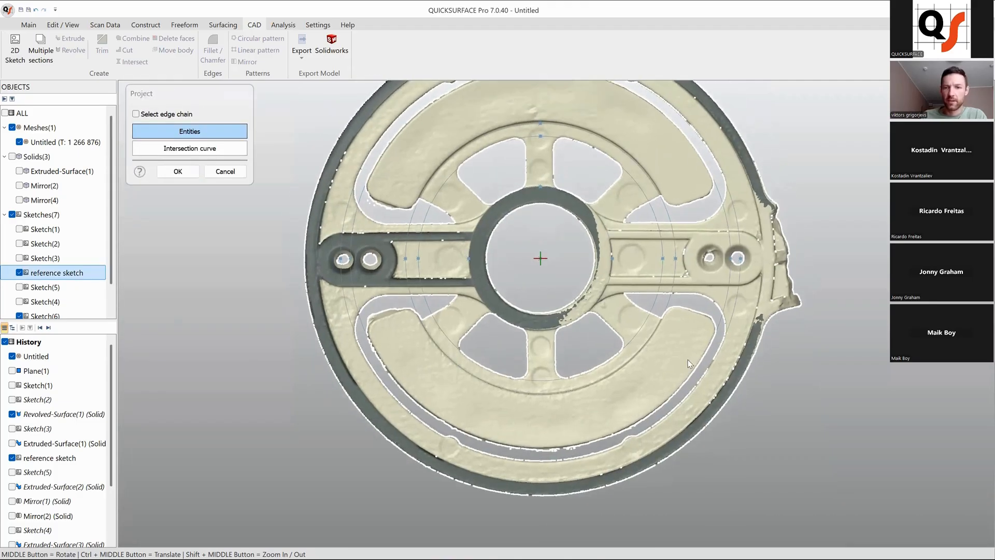
left_click(597, 301)
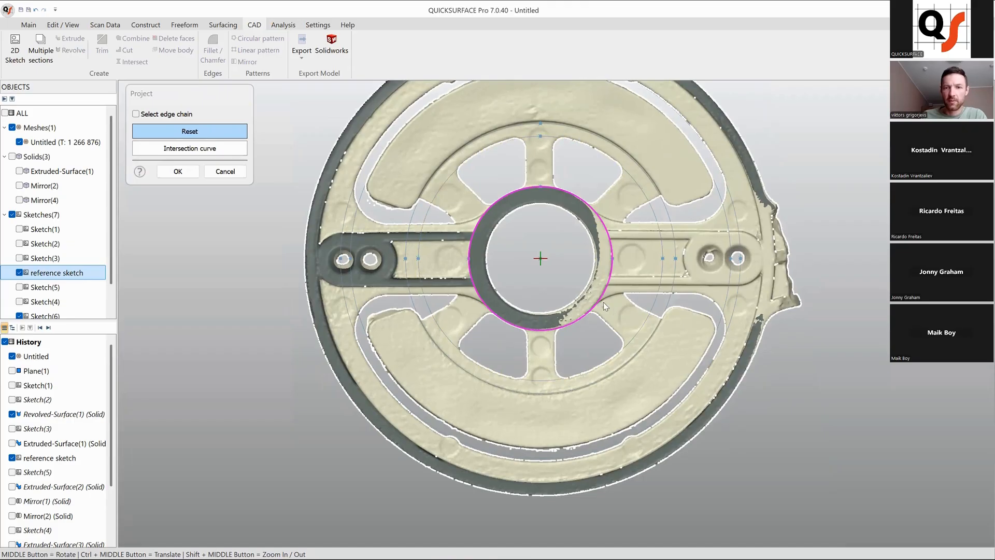
left_click(667, 313)
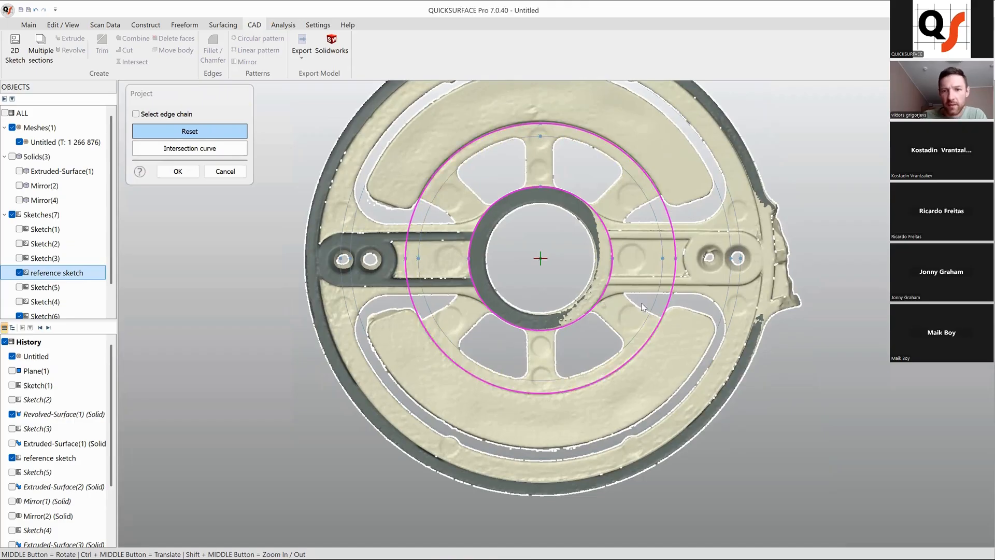
left_click(179, 172)
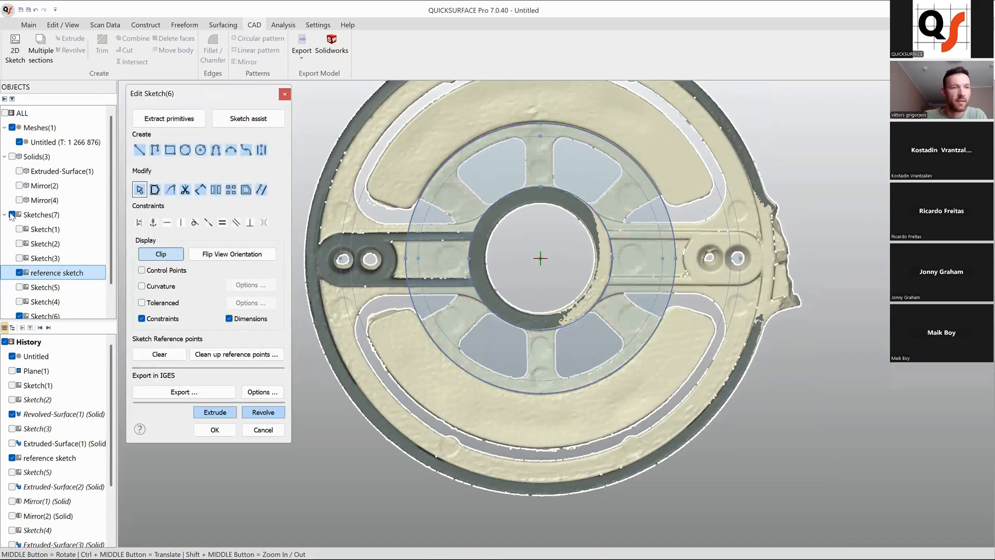
left_click(19, 272)
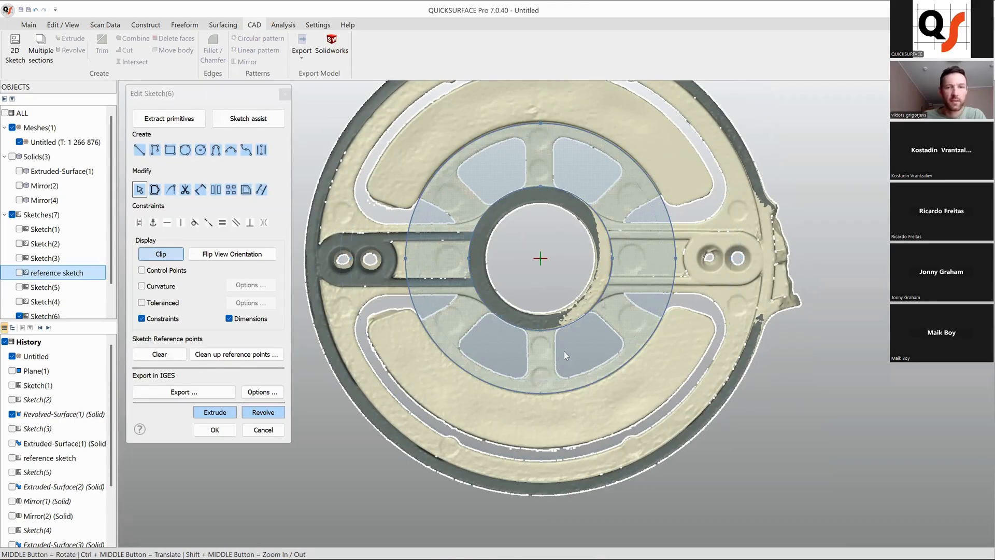
- Show the Mirror(4) solid and project the straight edges of its two lower pocket ends facing the horizontal arms into the sketch
scroll(650, 362, "up", 4)
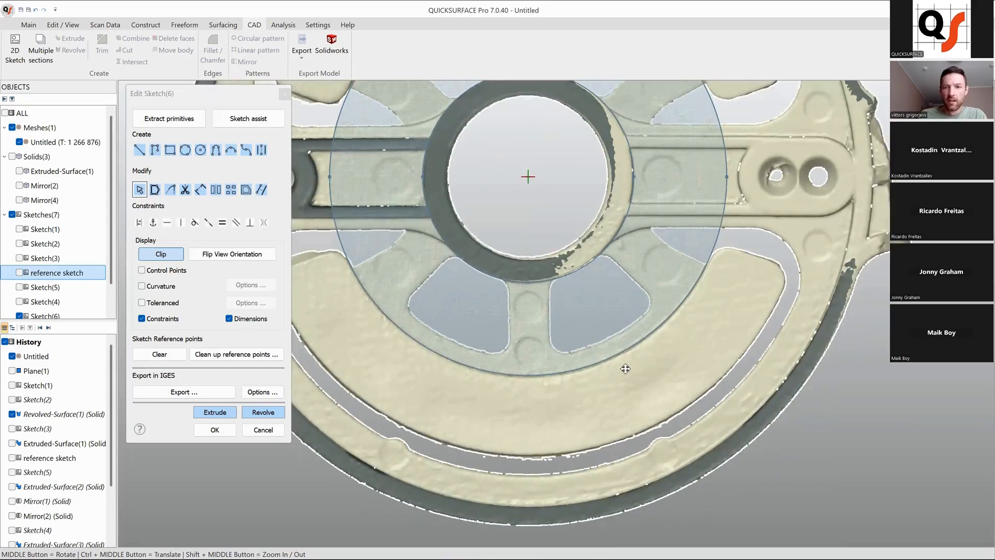
middle_click_drag(626, 369, 635, 387, "ctrl")
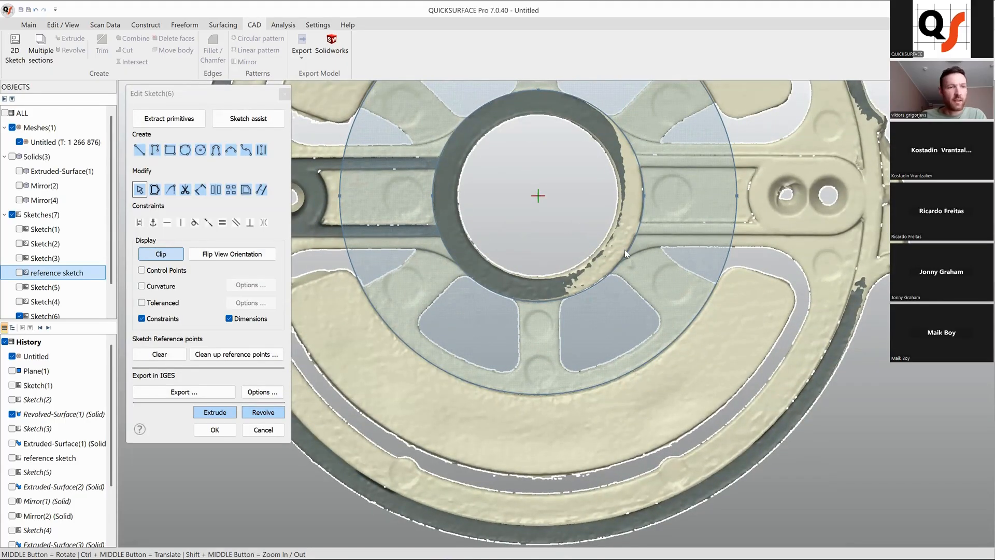
left_click(19, 201)
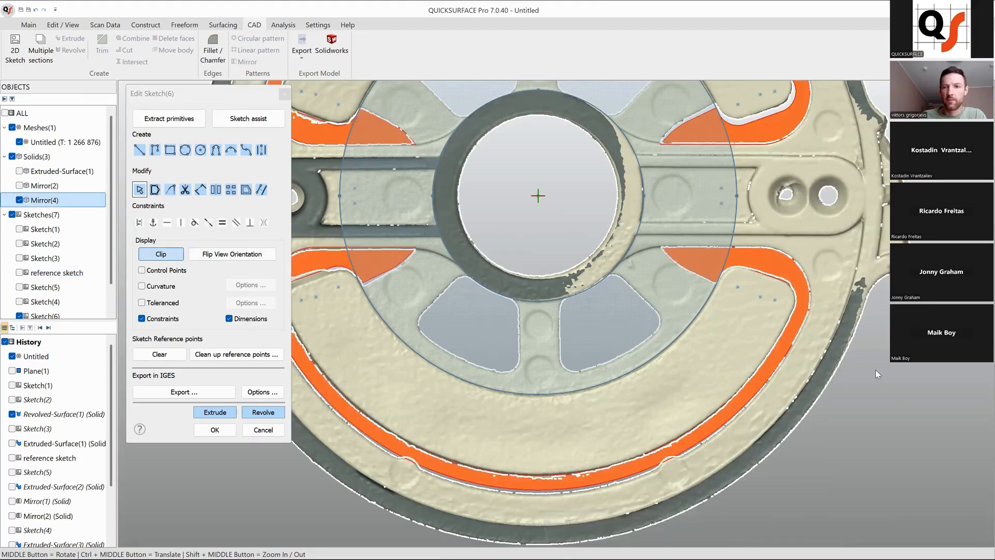
scroll(822, 334, "down", 5)
scroll(790, 328, "up", 4)
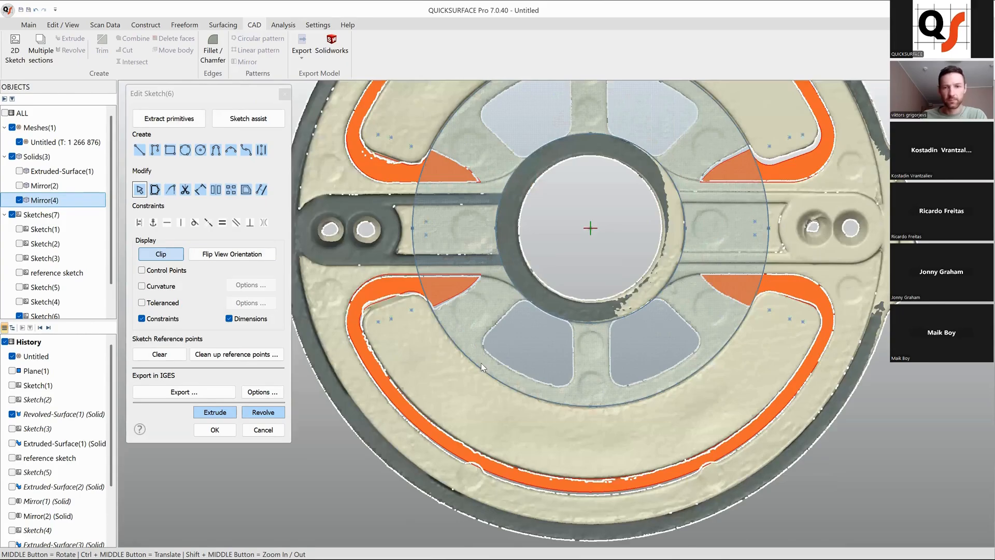
left_click(262, 190)
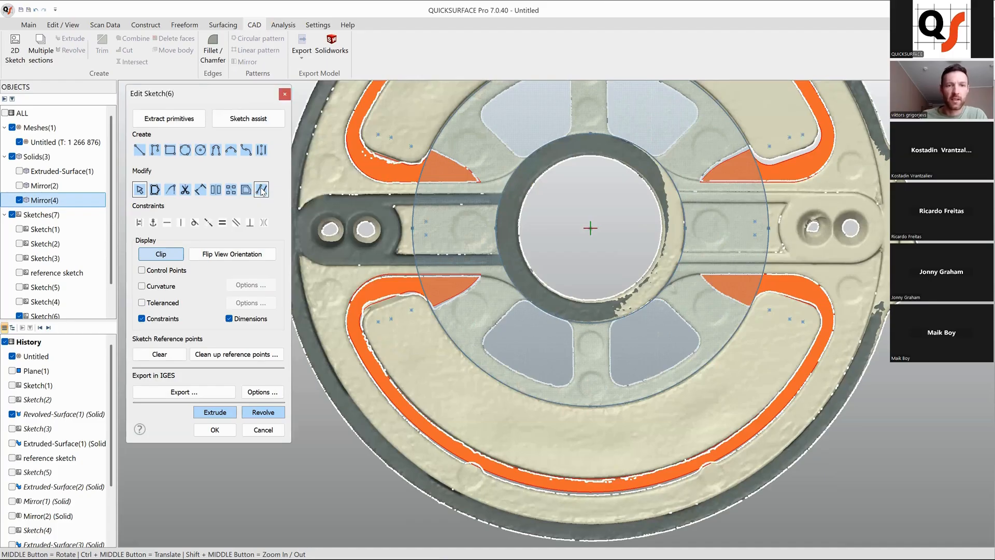
left_click(461, 274)
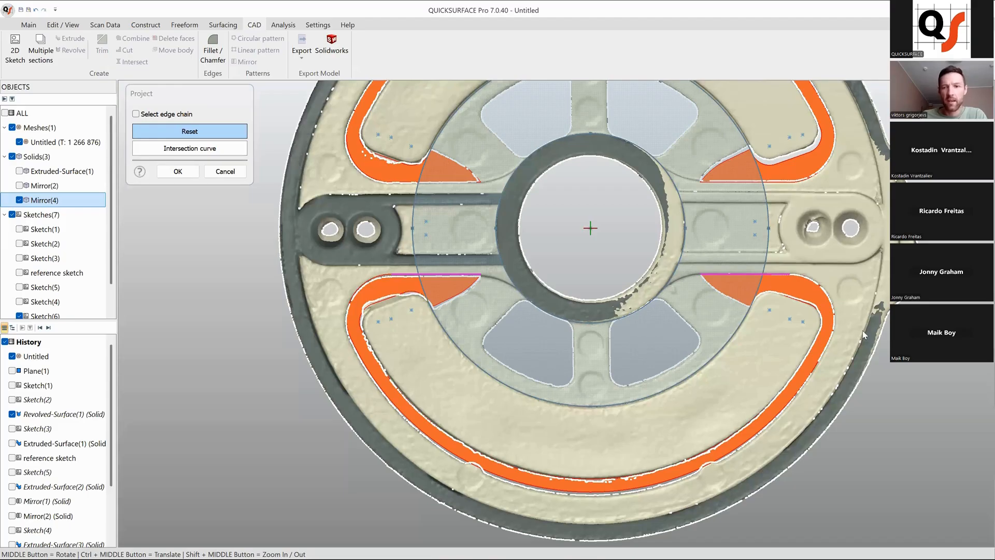
scroll(768, 279, "up", 2)
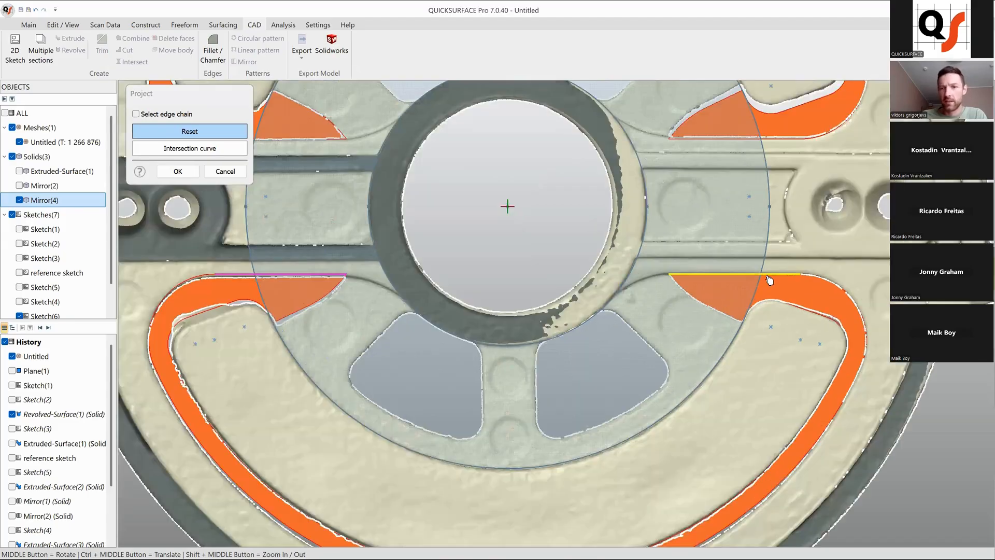
left_click(768, 279)
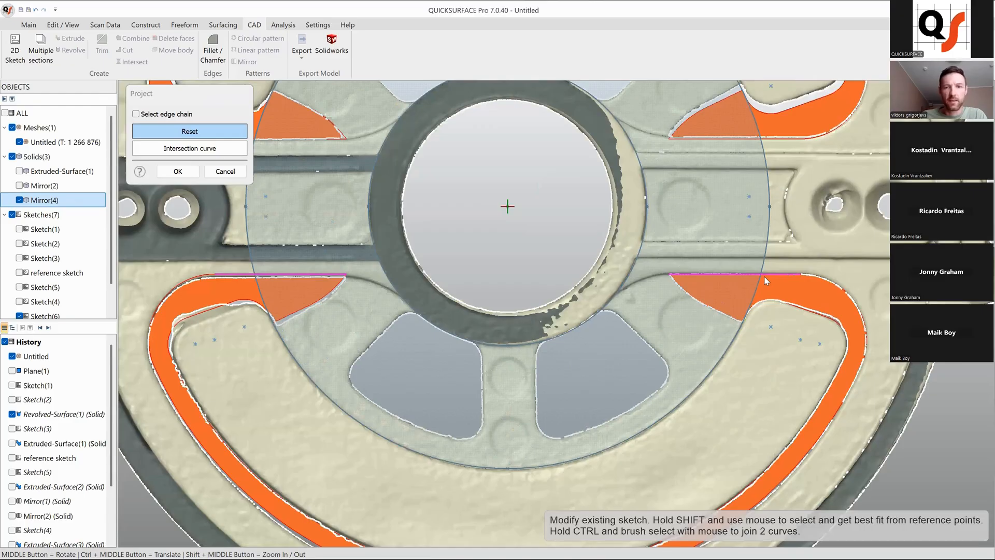
left_click(178, 172)
- Extend the inner ends of both projected straight lines inward past the hub circle
scroll(535, 310, "down", 3)
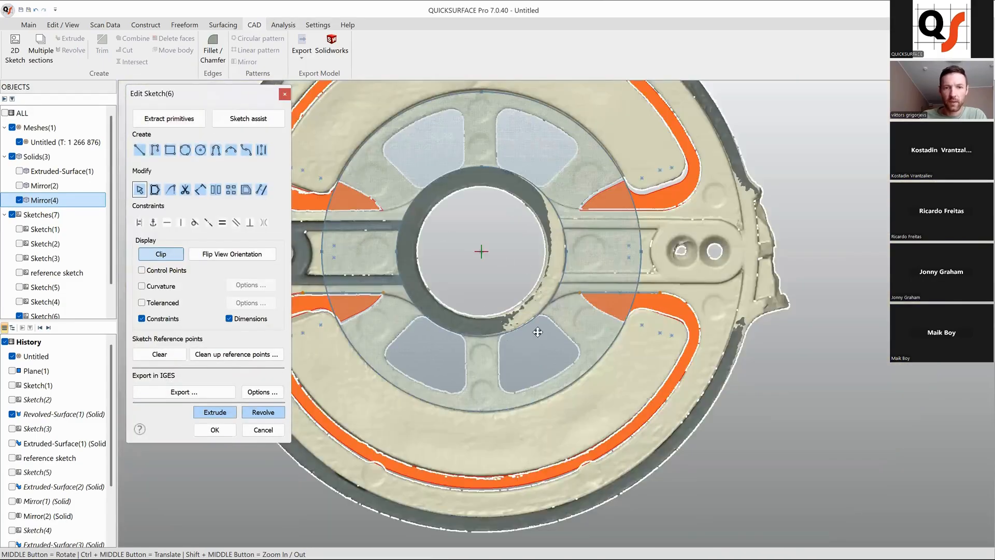
scroll(534, 310, "up", 2)
scroll(456, 282, "down", 3)
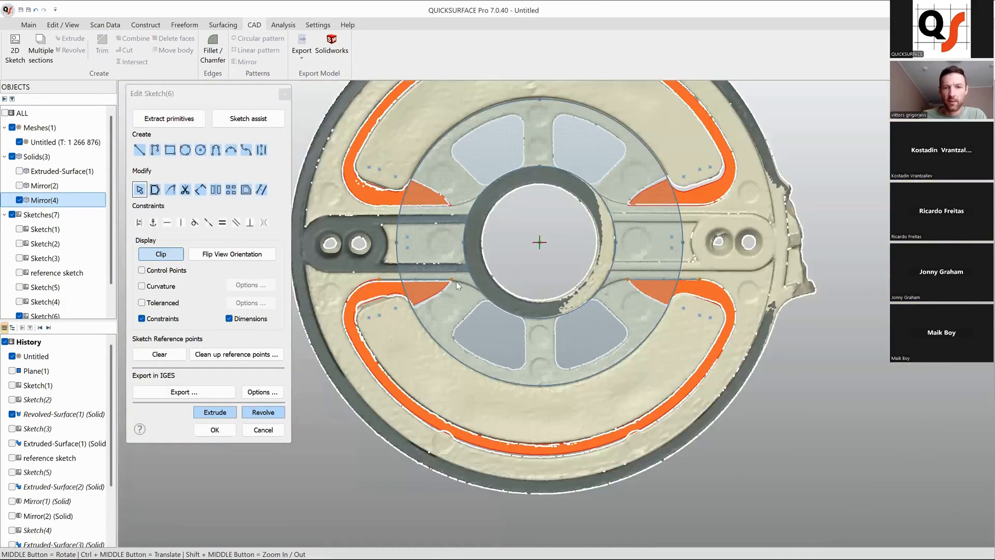
scroll(461, 281, "up", 3)
left_click(490, 281)
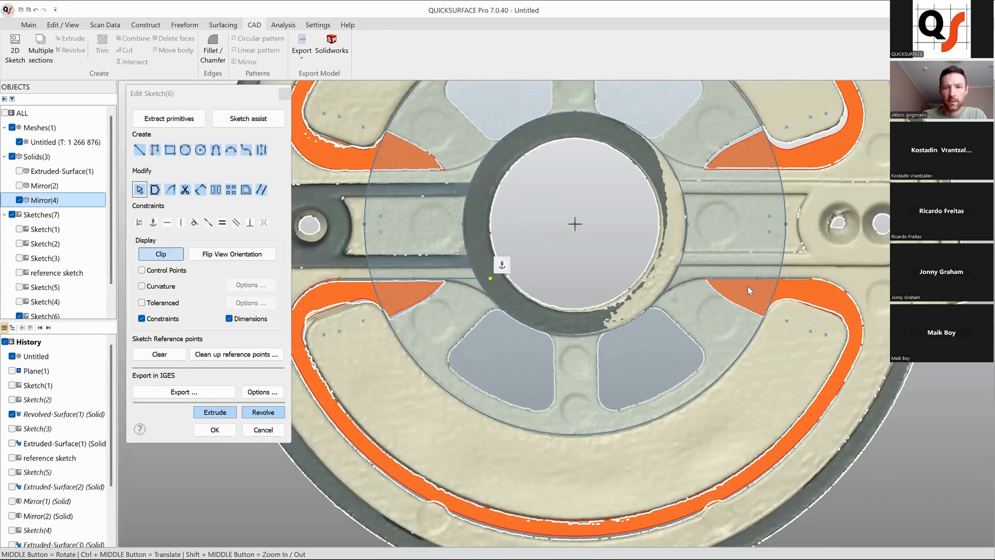
left_click(660, 278)
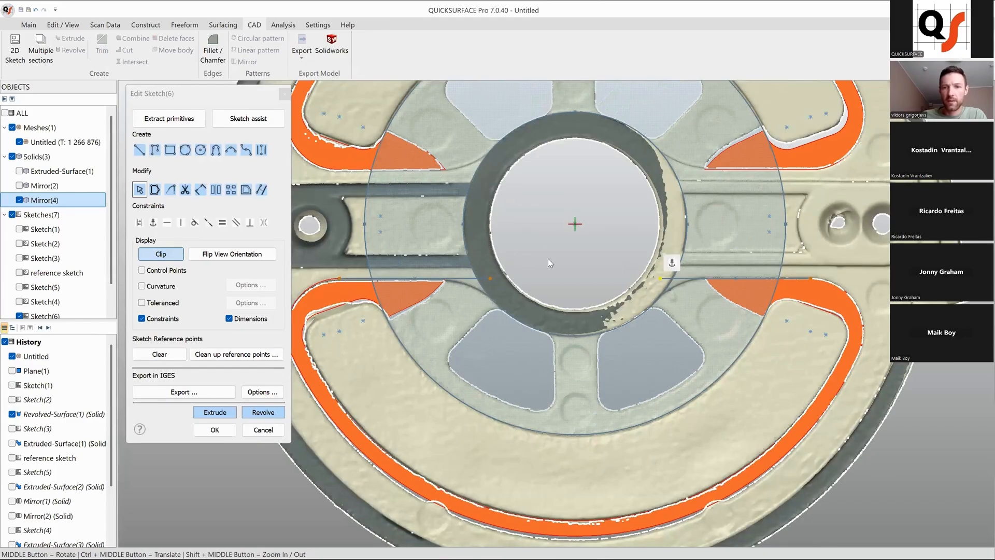
- Trim away the parts of both projected circles above the two straight lines
left_click(185, 189)
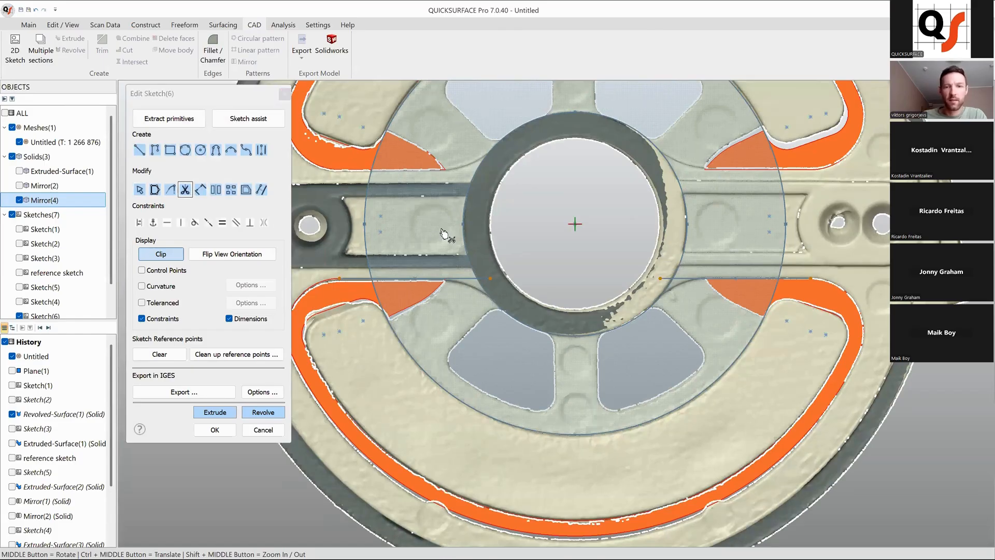
left_click(493, 237)
left_click(830, 262)
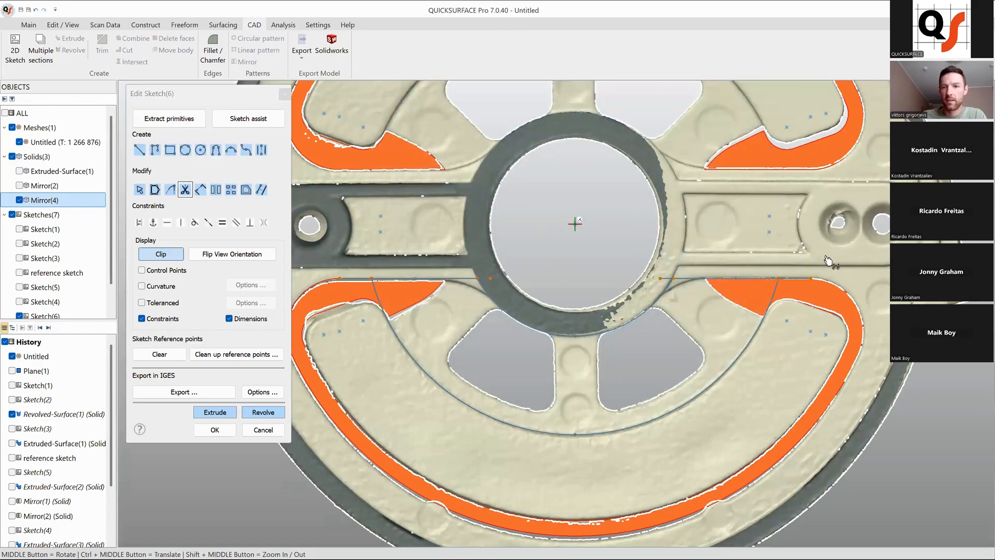
key("Escape")
- Join the straight line on the part's right half to the outer and hub arcs at its corners, and hide the Mirror(4) solid
scroll(824, 280, "up", 5)
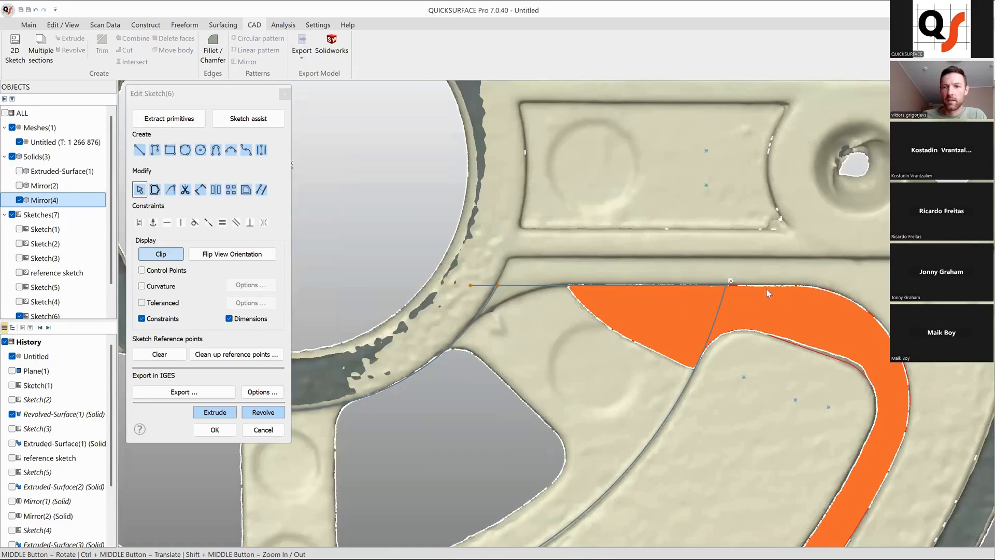
scroll(627, 302, "down", 5)
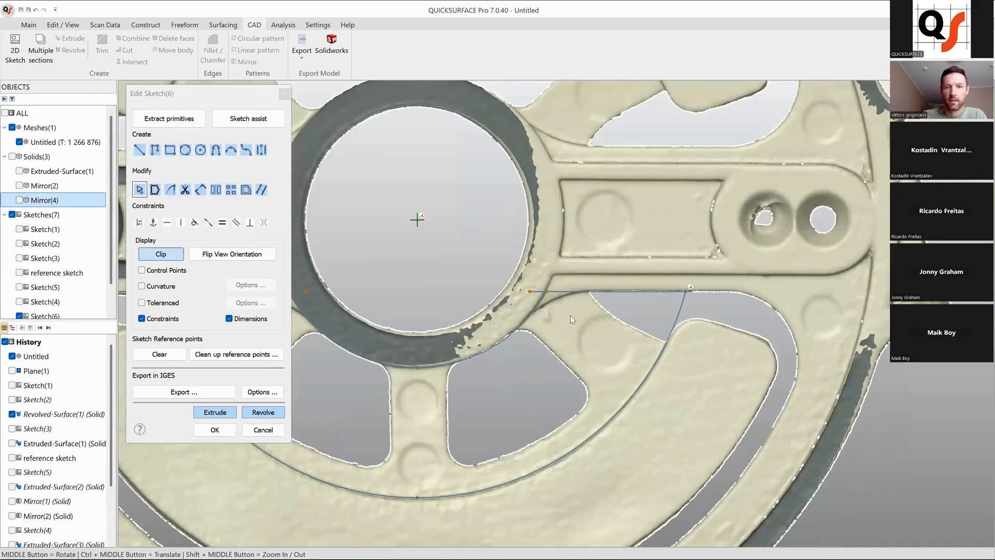
scroll(601, 256, "up", 2)
scroll(602, 256, "up", 3)
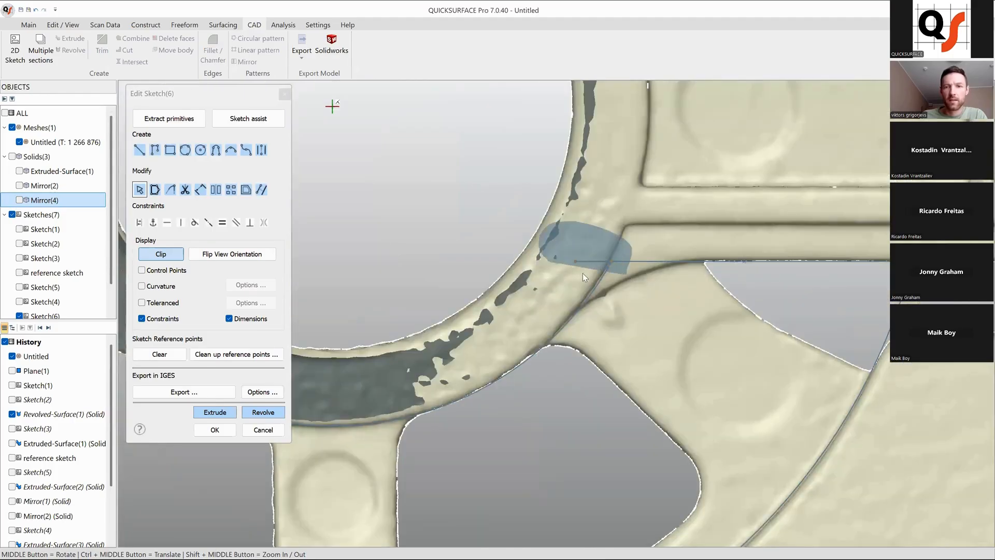
scroll(583, 273, "down", 4)
scroll(504, 248, "up", 4)
- Join the straight line on the part's left half to the hub and outer arcs to close the lower half-ring profile
scroll(480, 276, "down", 5)
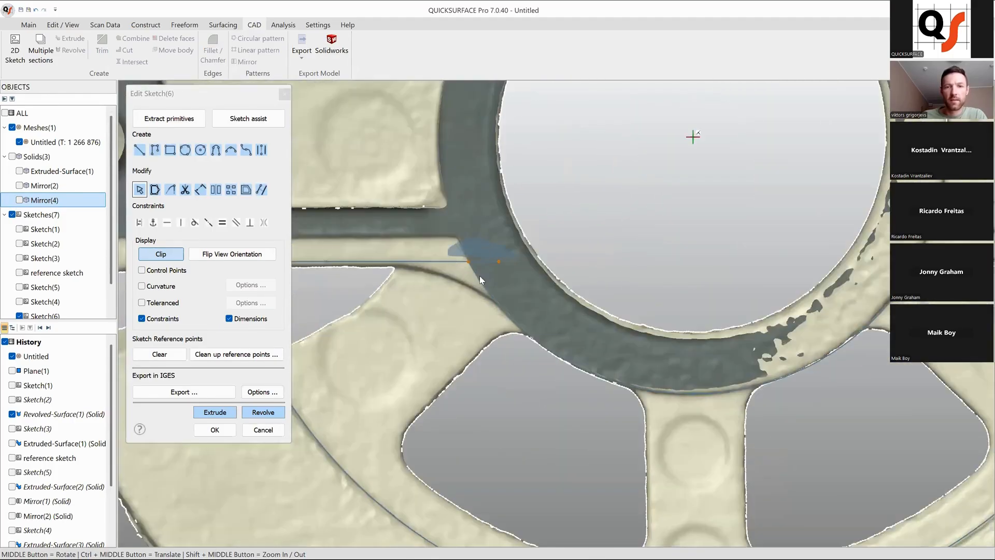
scroll(456, 265, "up", 4)
scroll(456, 265, "up", 2)
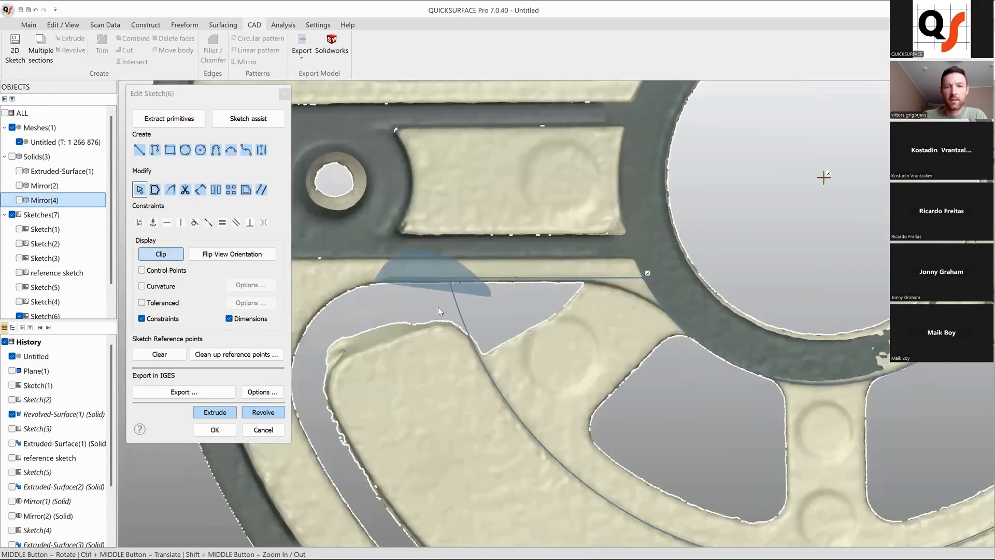
left_click_drag(391, 275, 451, 275)
scroll(510, 312, "down", 3)
scroll(518, 312, "down", 2)
scroll(598, 307, "up", 2)
scroll(597, 305, "up", 4)
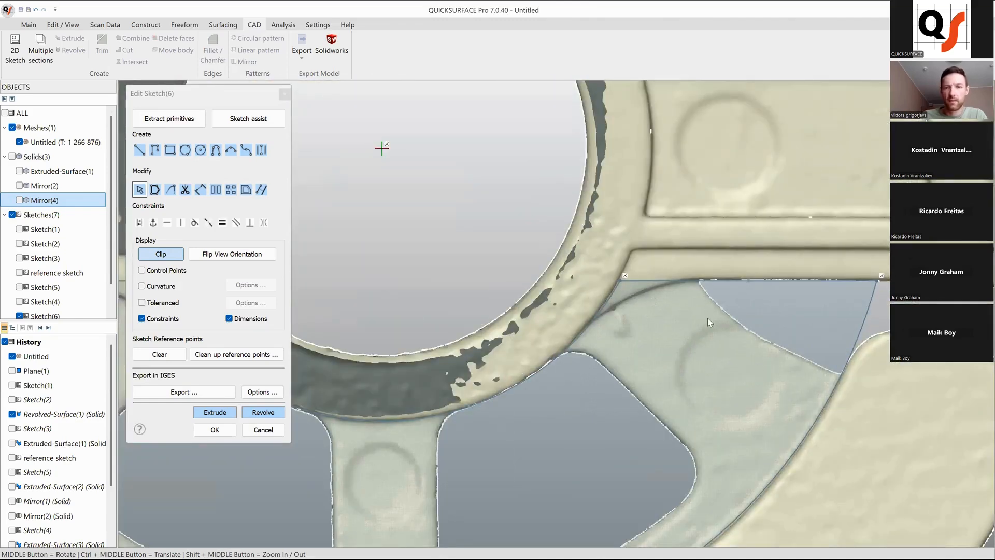
scroll(707, 318, "up", 2)
scroll(654, 293, "down", 3)
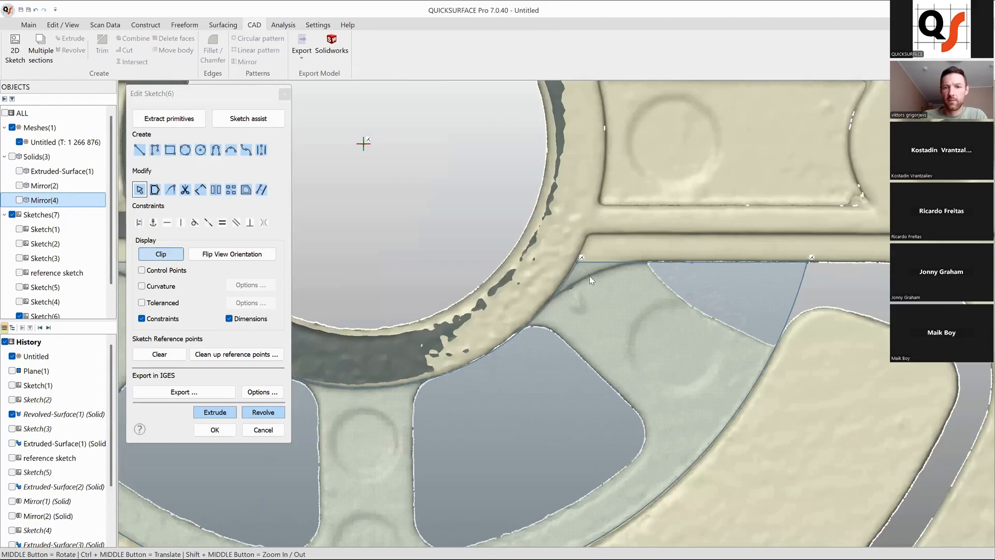
left_click(185, 191)
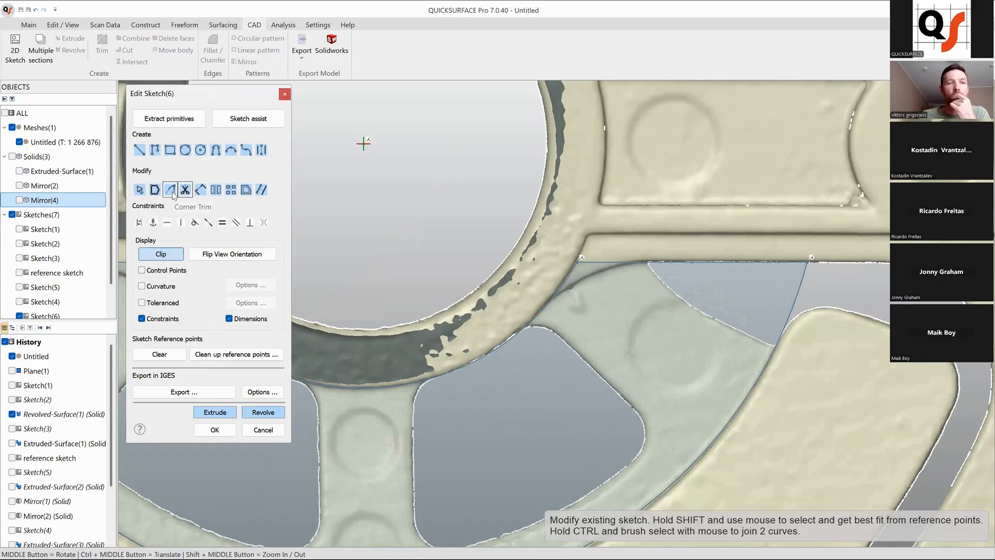
left_click(170, 190)
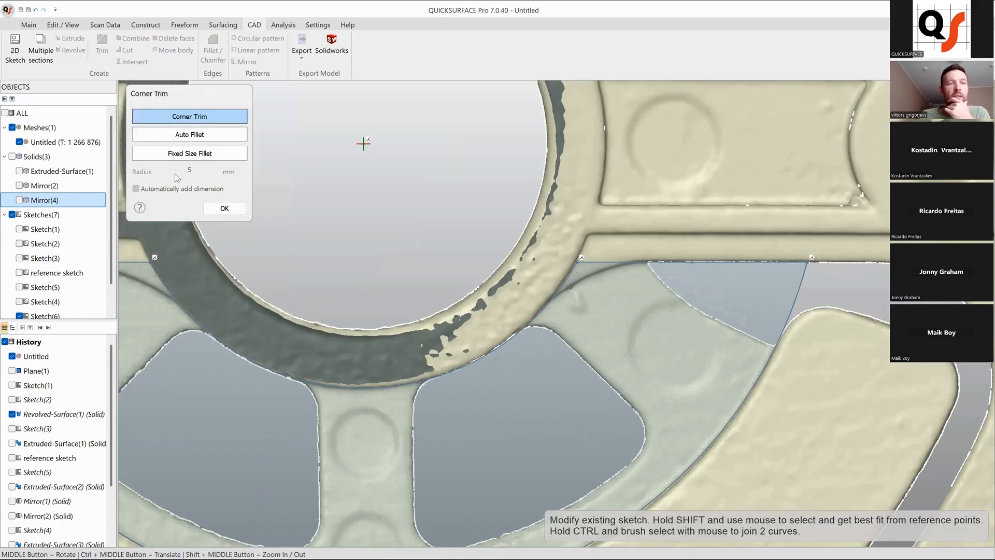
left_click(225, 208)
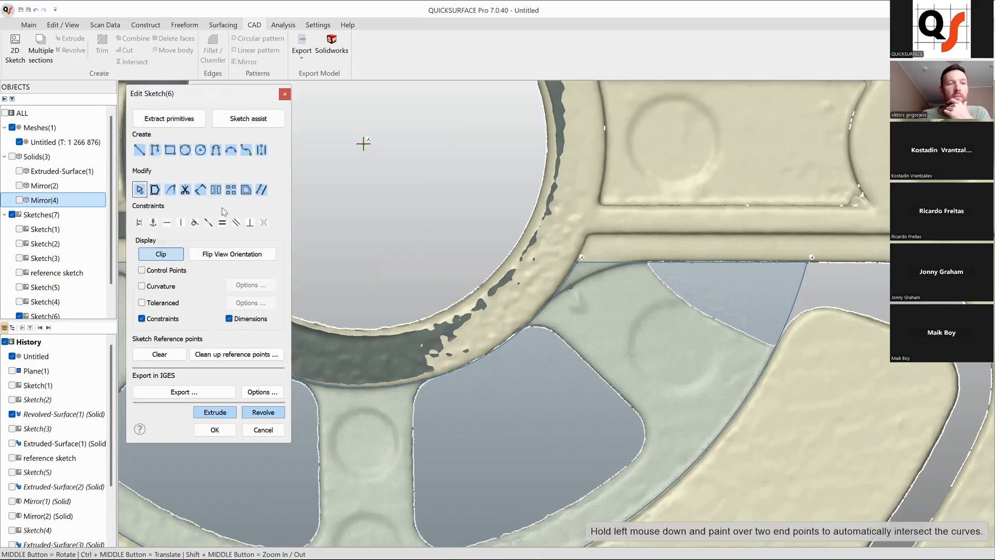
- Add a fixed-size 5 mm fillet with an automatic dimension where the right straight line meets the hub arc
left_click(169, 196)
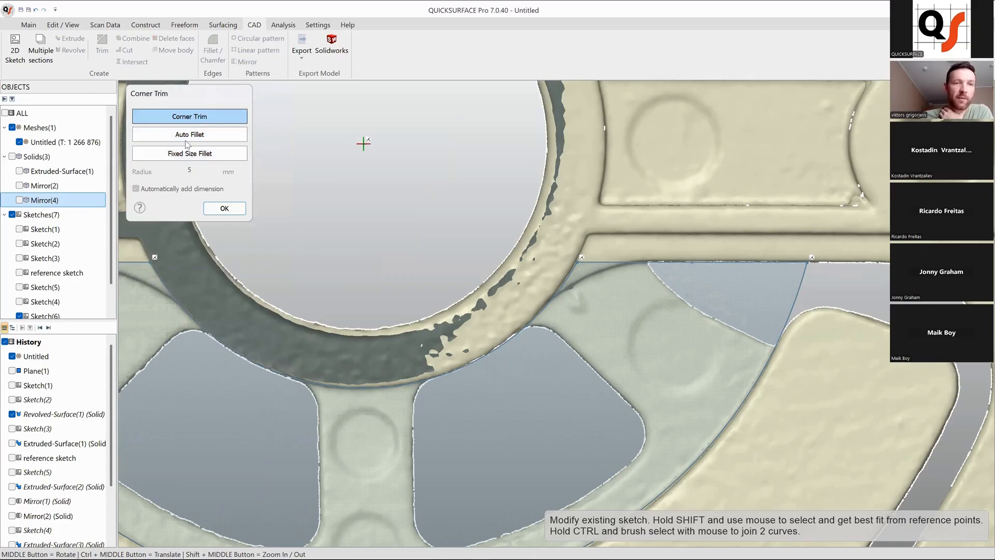
left_click(190, 139)
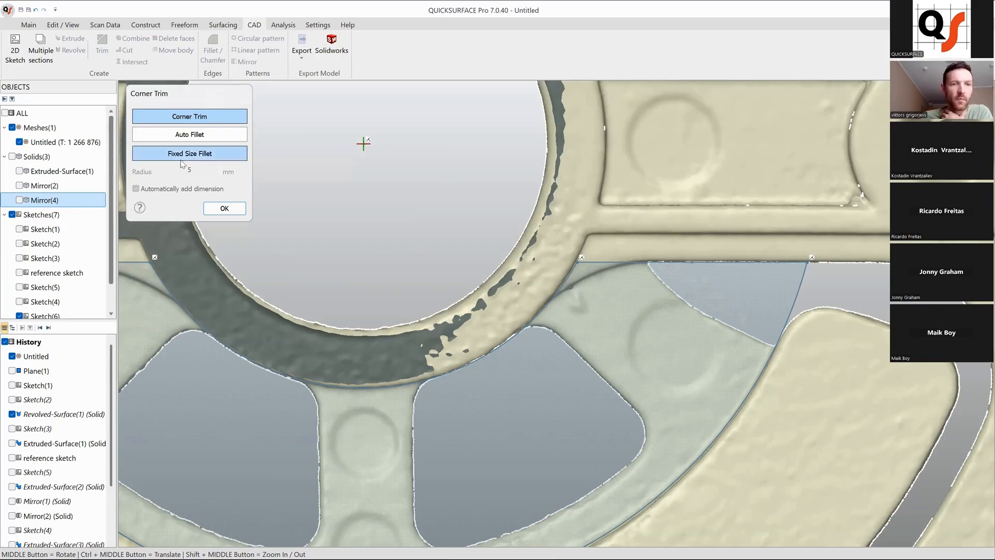
left_click(199, 157)
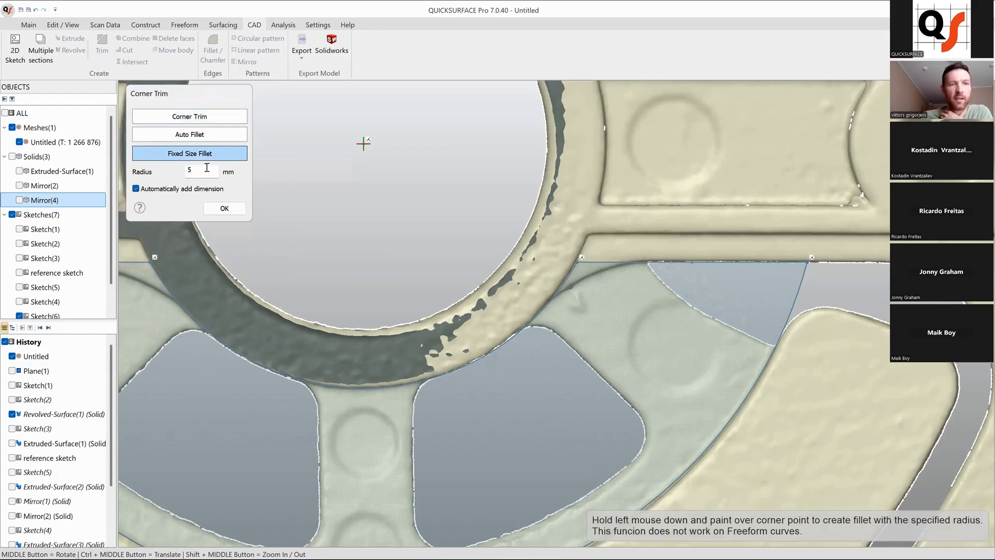
left_click(580, 266)
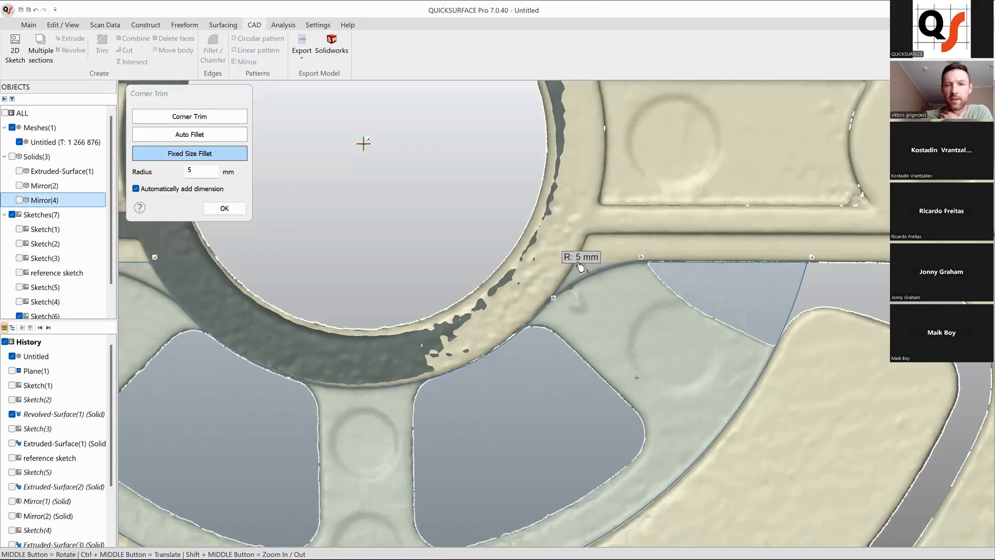
left_click(224, 208)
- Try a radius of 4.8 mm on the right hub-corner fillet
scroll(615, 303, "up", 5)
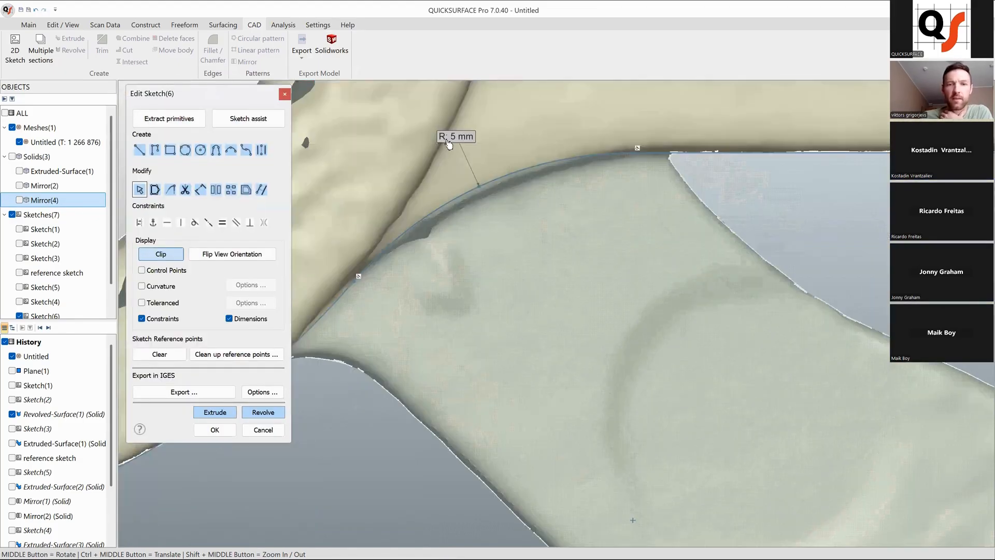
double_click(449, 143)
type("4.8")
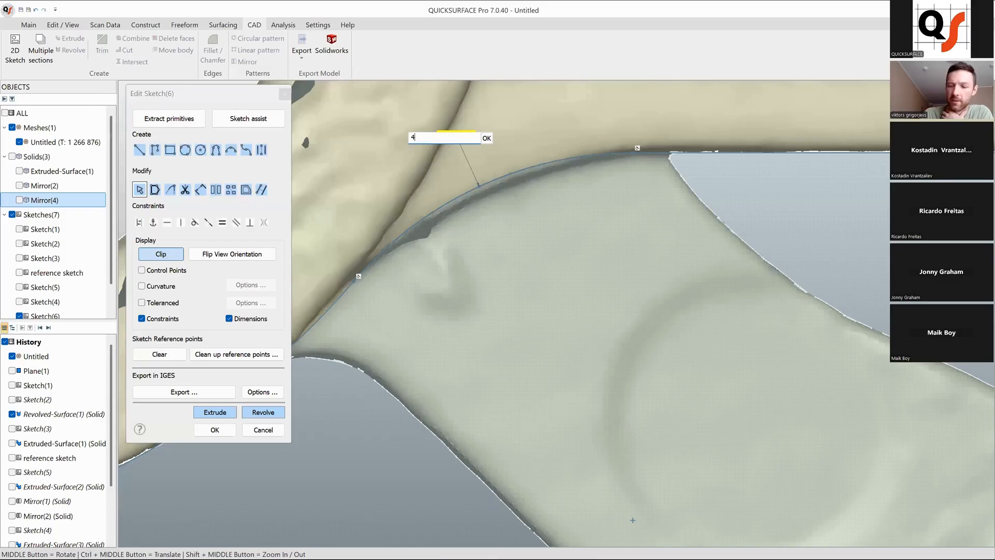
key("Return")
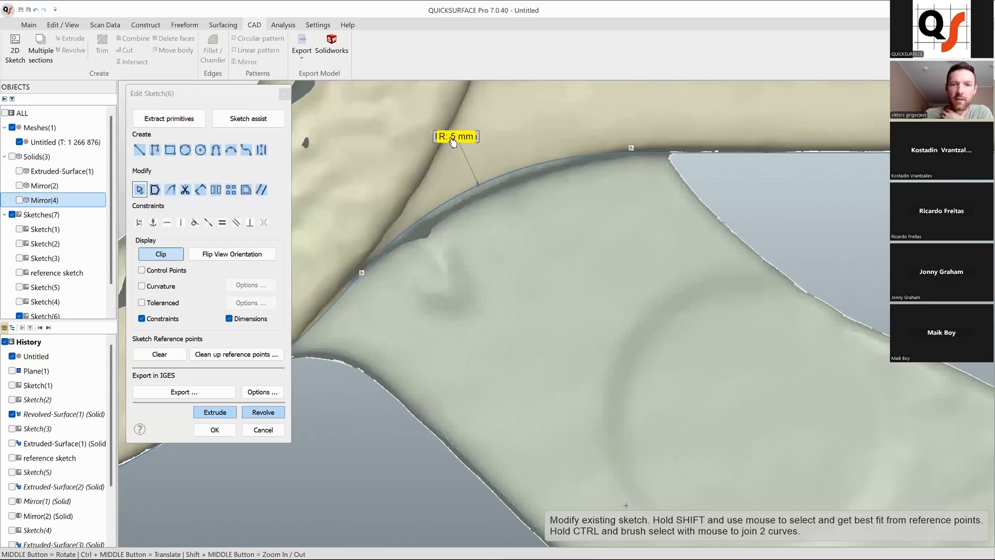
- Set the right hub-corner fillet's radius to 5.5 mm
double_click(453, 140)
type("5.5")
key("Escape")
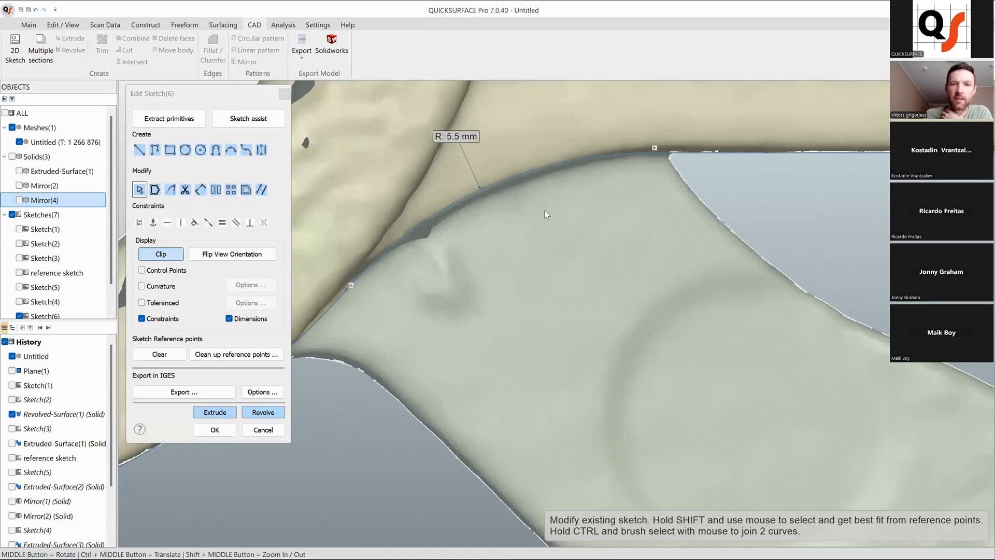
- Add a matching fixed-size 5.5 mm fillet where the left straight line meets the hub arc
scroll(518, 197, "down", 3)
scroll(542, 210, "down", 8)
scroll(390, 184, "up", 4)
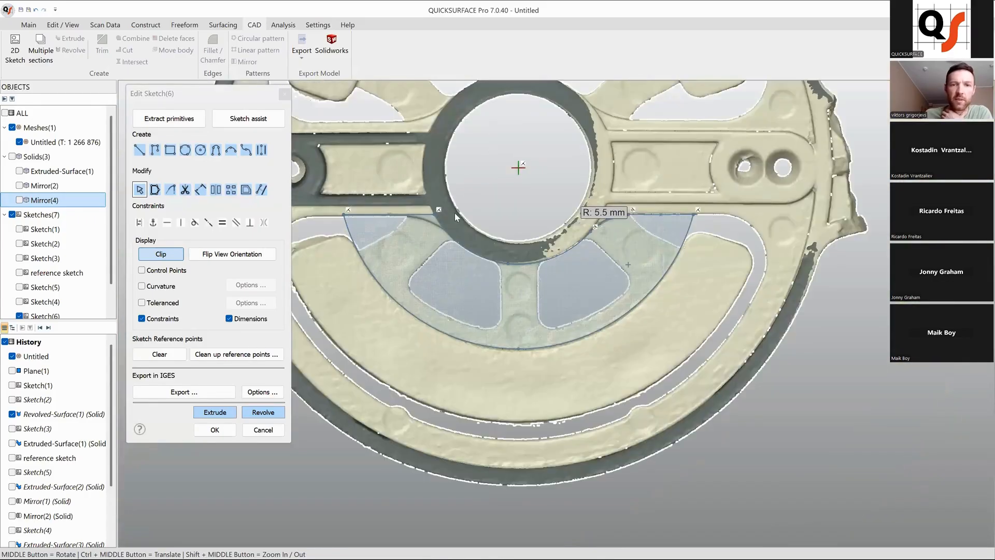
left_click(171, 190)
type("5.5")
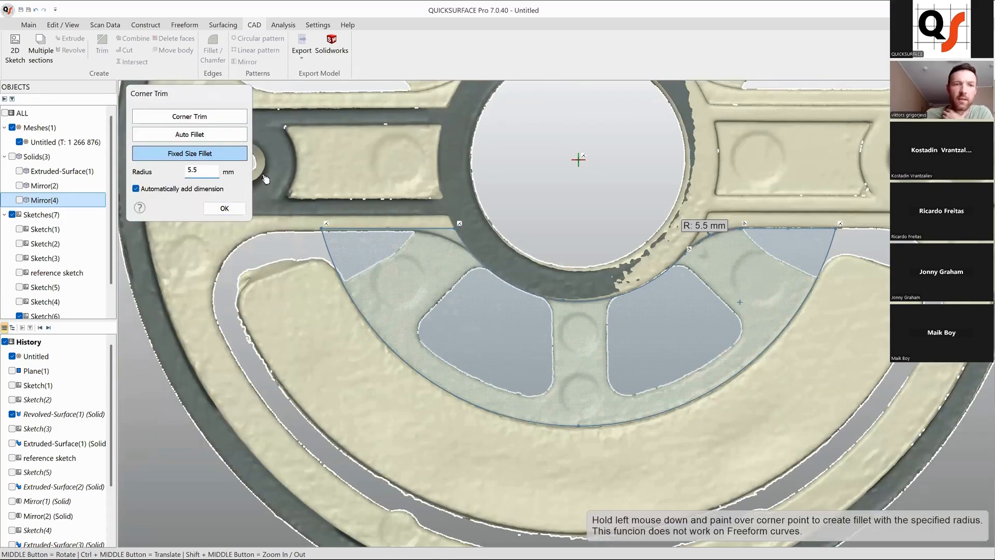
left_click(456, 233)
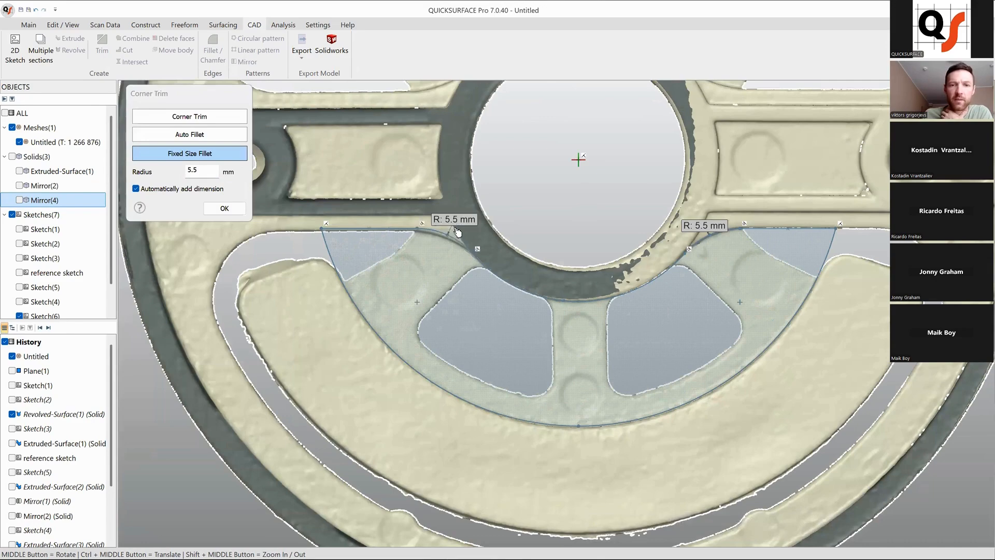
left_click(231, 210)
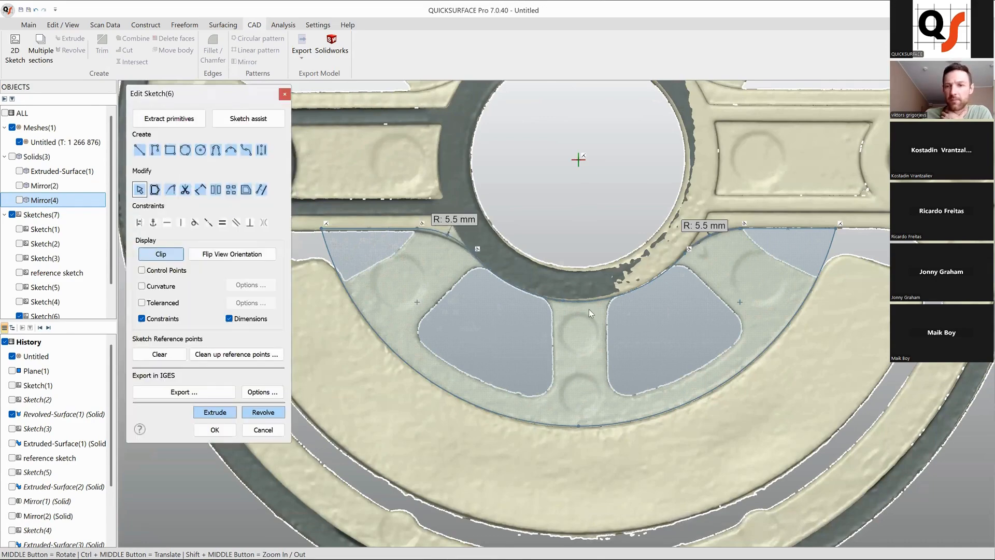
- Extrude the filleted half-ring profile as a new two-sided solid, using 0.1 mm snapping to set Depth 2 to about 3.416 mm at the web surface
scroll(591, 308, "down", 3)
scroll(591, 308, "up", 2)
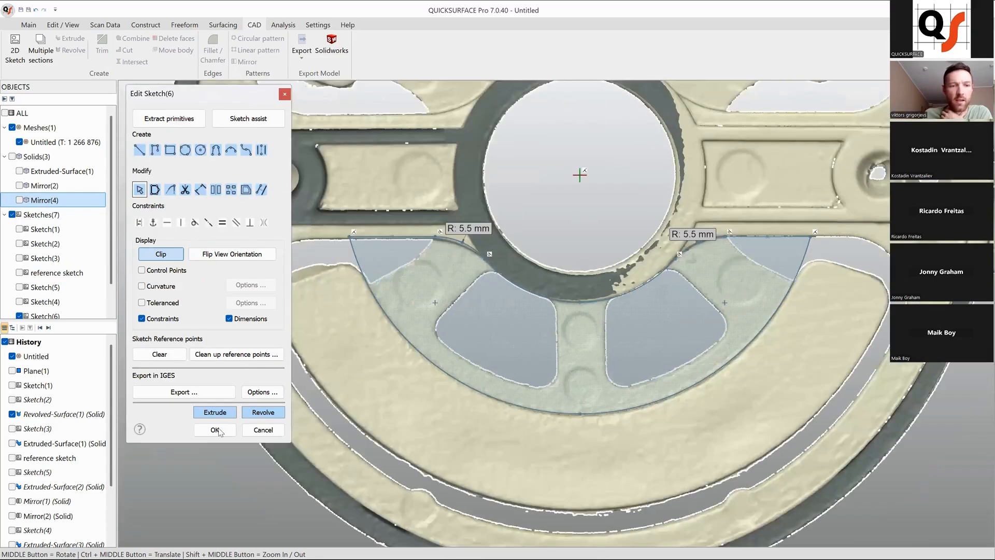
left_click(215, 412)
scroll(594, 385, "down", 3)
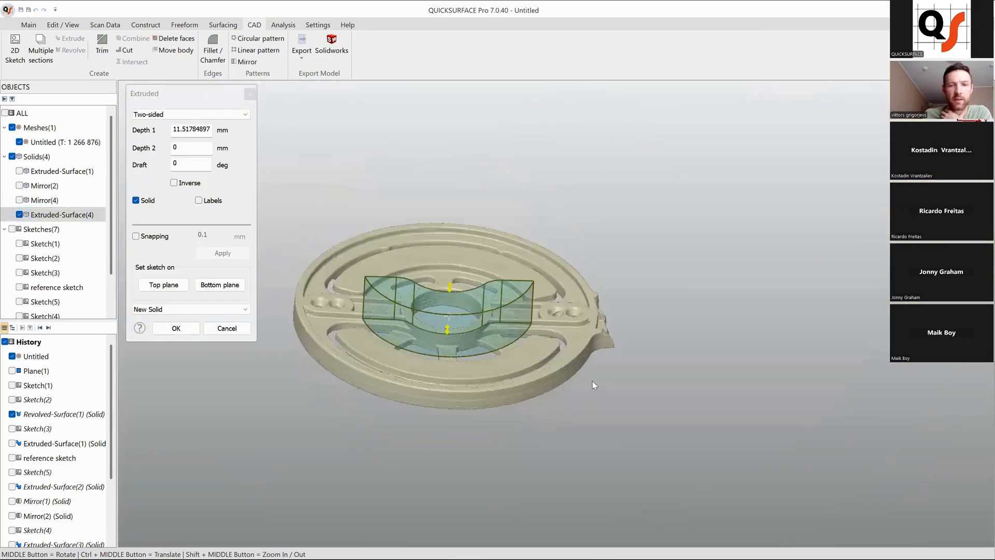
middle_click_drag(594, 385, 390, 370)
scroll(394, 370, "up", 3)
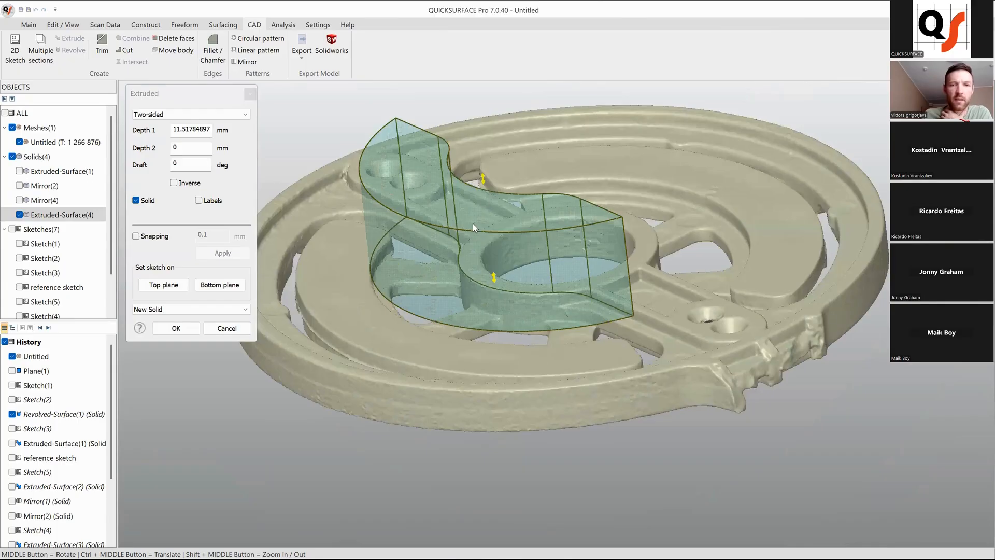
middle_click_drag(472, 222, 291, 285)
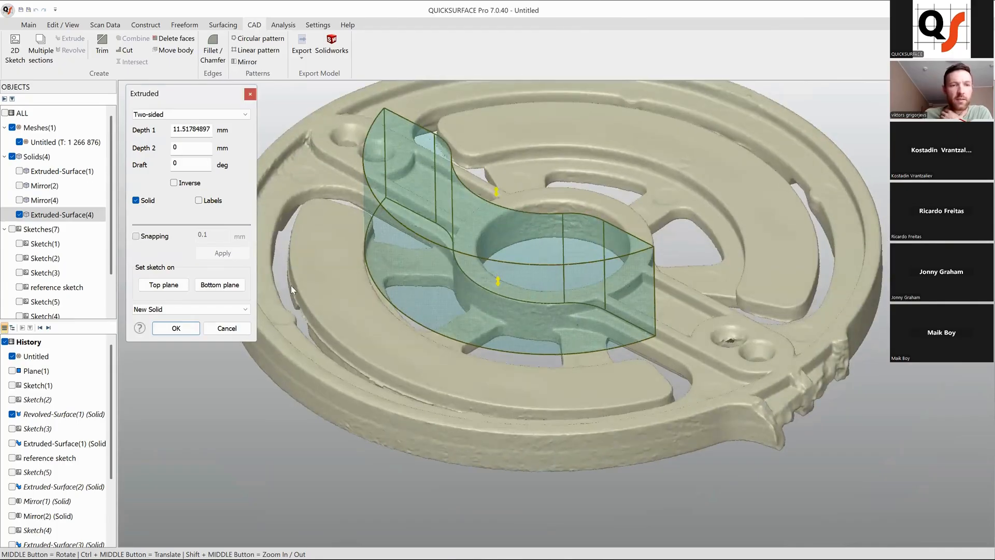
left_click(135, 235)
middle_click_drag(332, 378, 461, 284)
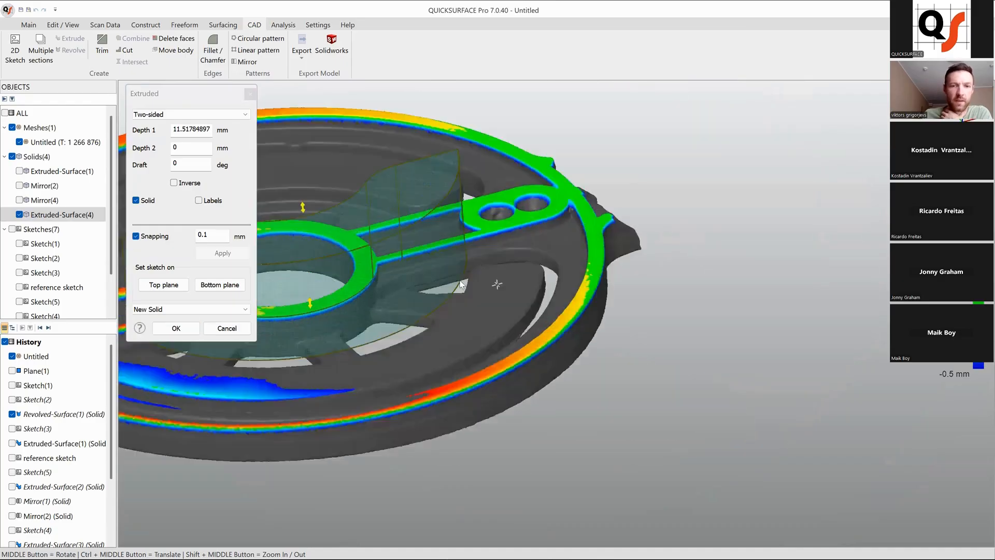
scroll(274, 325, "up", 3)
left_click_drag(364, 313, 411, 292)
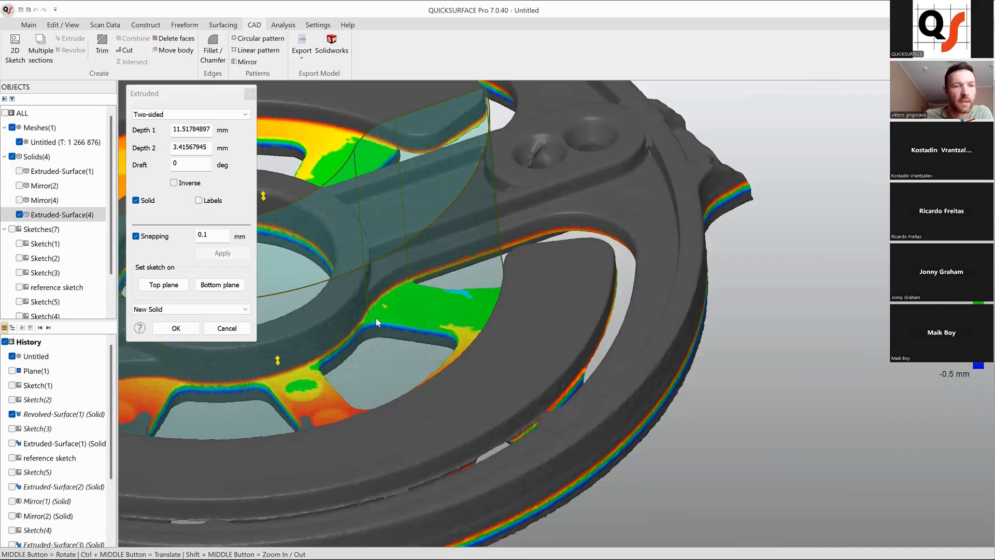
left_click(187, 328)
- Mirror the extruded half-ring solid about the OXZ plane to the opposite side of the hub
scroll(731, 367, "down", 5)
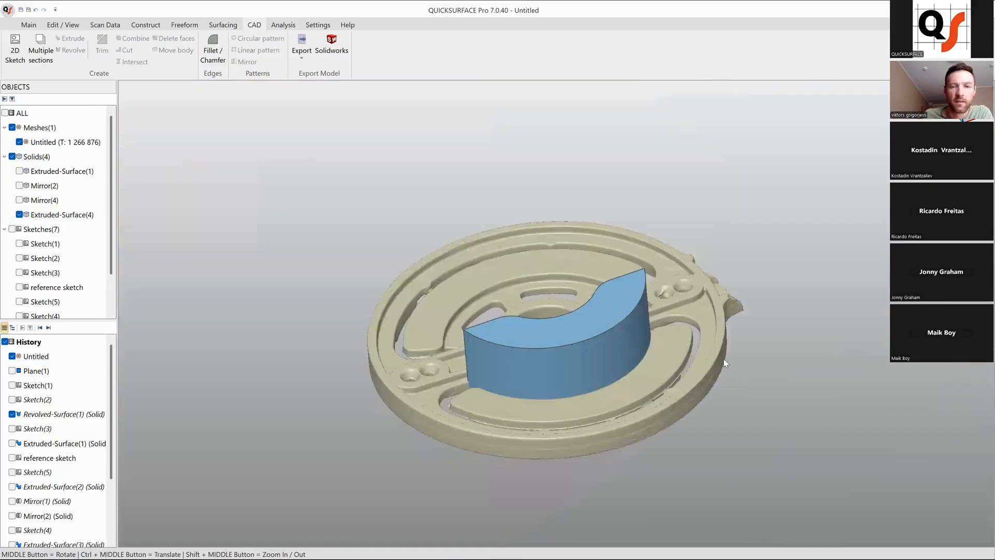
middle_click_drag(724, 358, 609, 362)
left_click(606, 376)
left_click(247, 62)
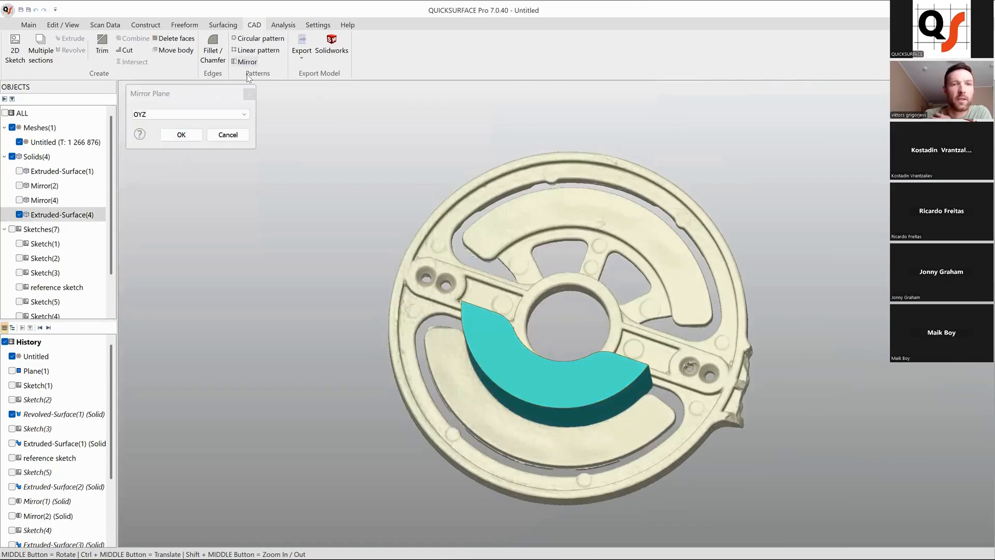
left_click(207, 115)
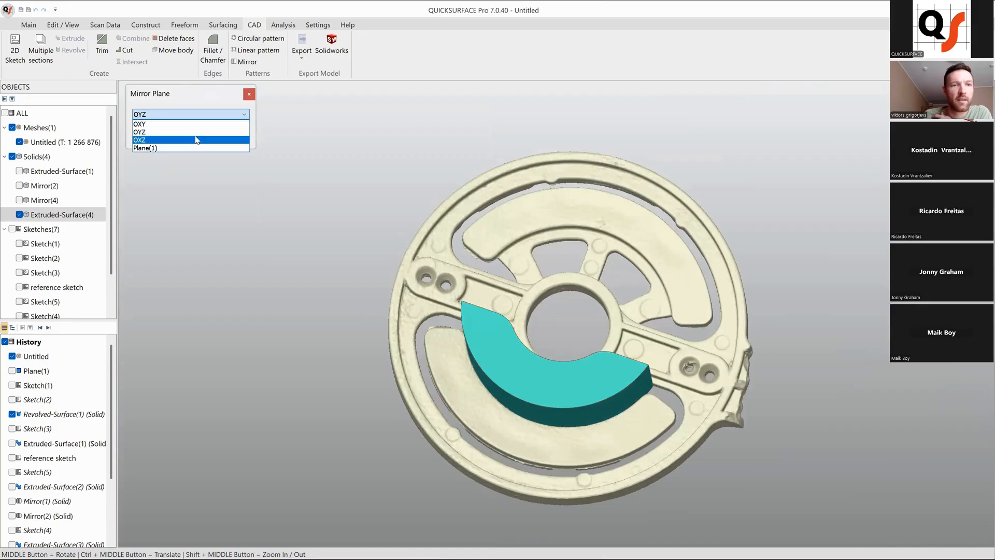
left_click(199, 137)
left_click(182, 136)
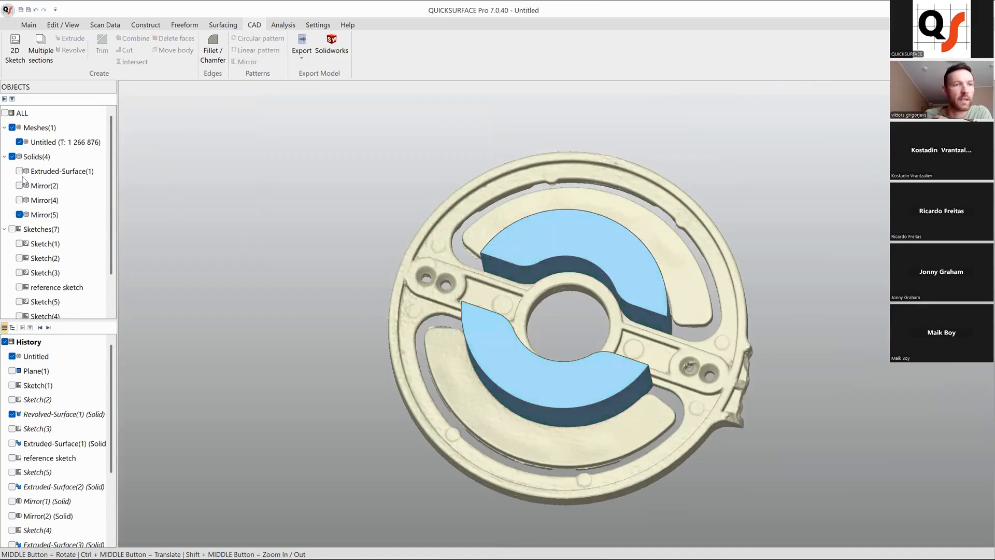
- Show the Mirror(4) and Mirror(2) solids to view them together with the newly mirrored half-rings
left_click(19, 200)
left_click(19, 185)
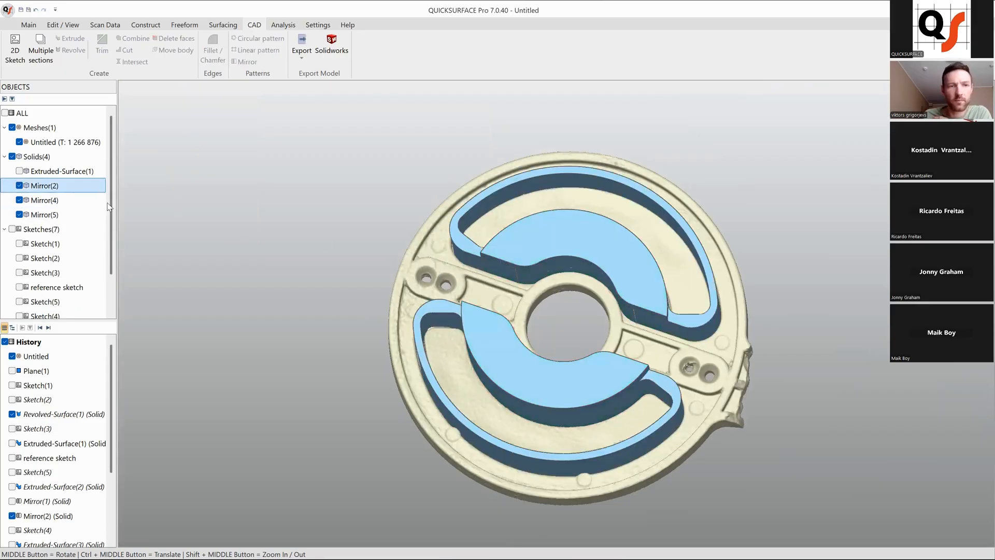
middle_click_drag(516, 365, 526, 409)
- Hide the Mirror(5), Mirror(4) and Mirror(2) solids and show the main Extruded-Surface(1) body against the mesh
left_click(19, 215)
left_click(19, 200)
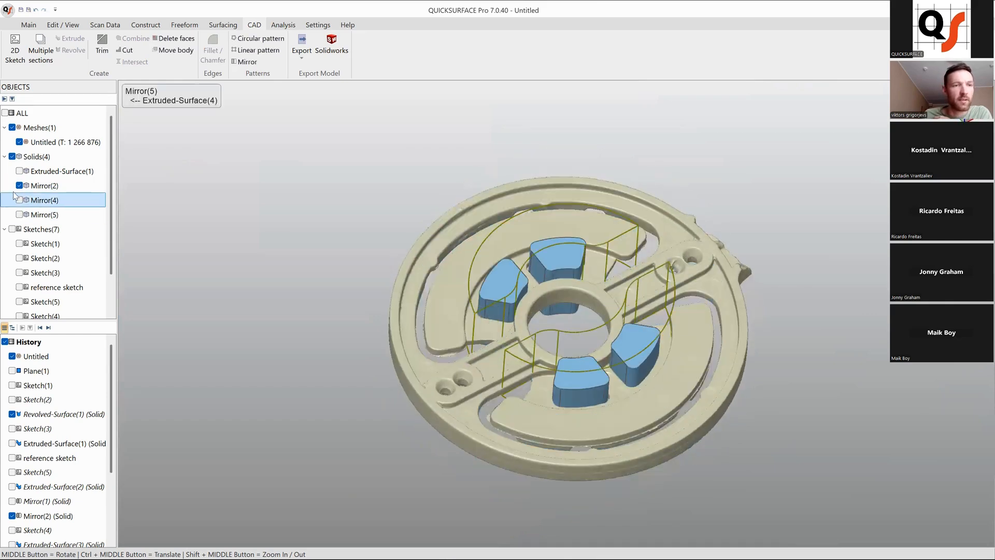
left_click(19, 185)
left_click(19, 171)
middle_click_drag(540, 411, 638, 359)
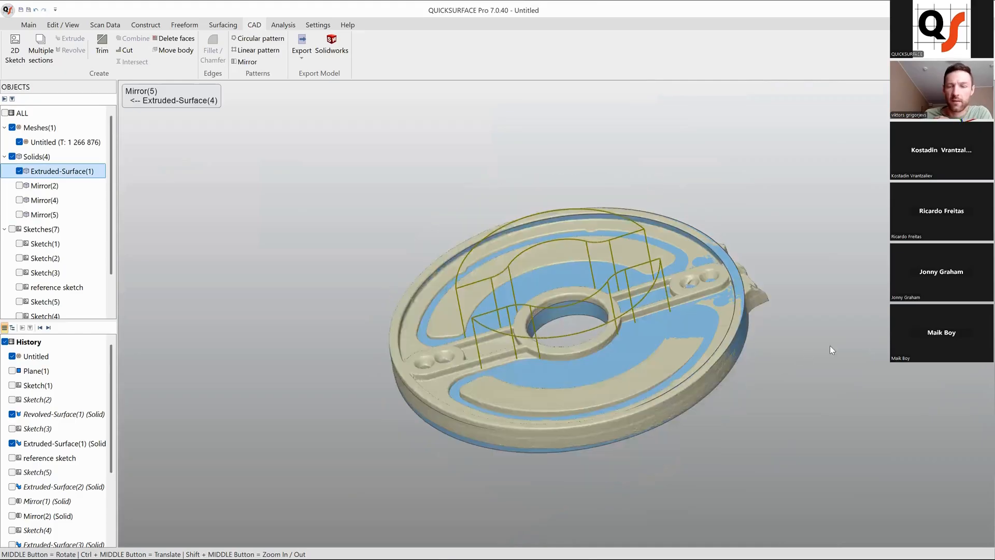
left_click(828, 345)
scroll(711, 331, "up", 5)
middle_click_drag(710, 331, 695, 348)
scroll(684, 342, "down", 5)
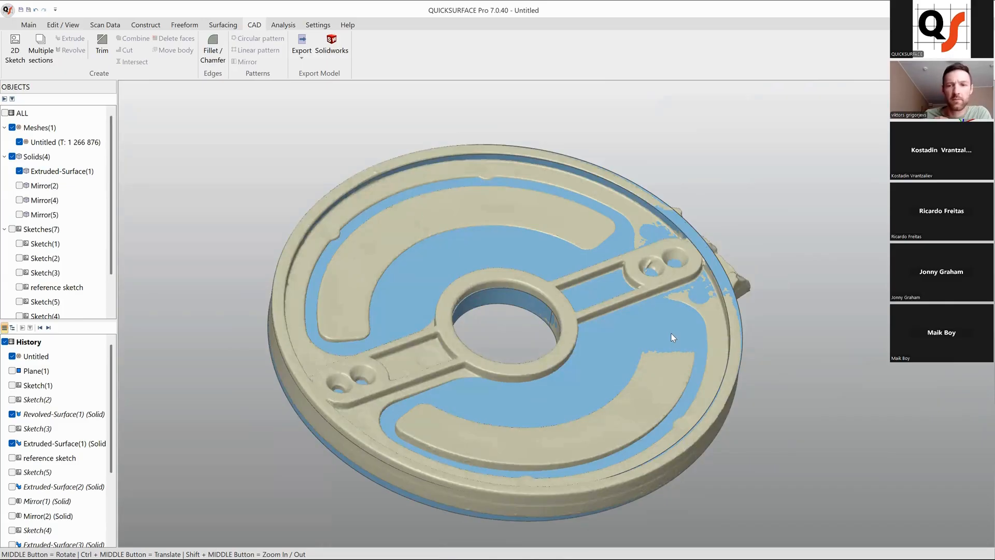
- Show the Mirror(5) half-ring solids over the main body, keeping Mirror(2) hidden
left_click(670, 330)
left_click(20, 185)
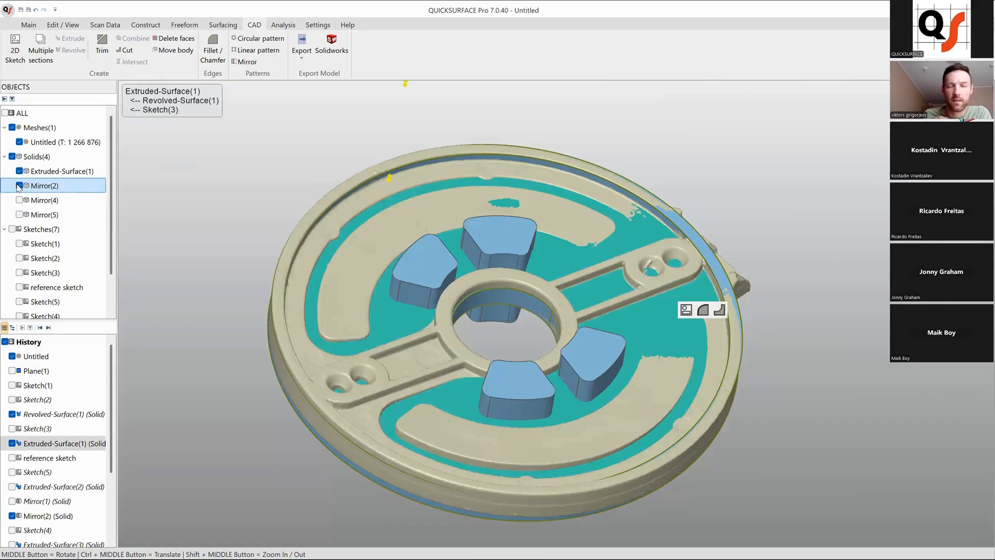
left_click(19, 185)
left_click(20, 215)
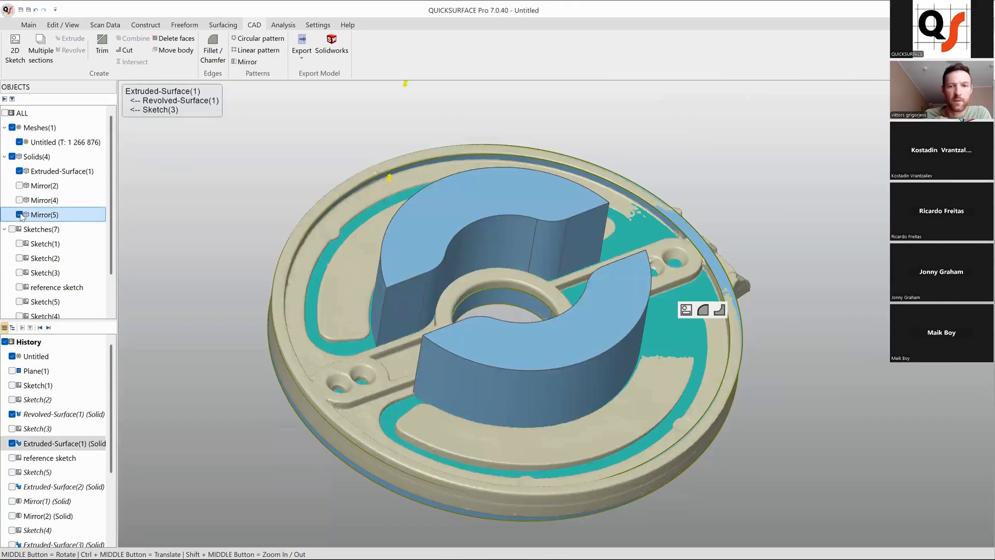
- Cut the Mirror(5) half-ring solids from the main Extruded-Surface(1) body
left_click(704, 342)
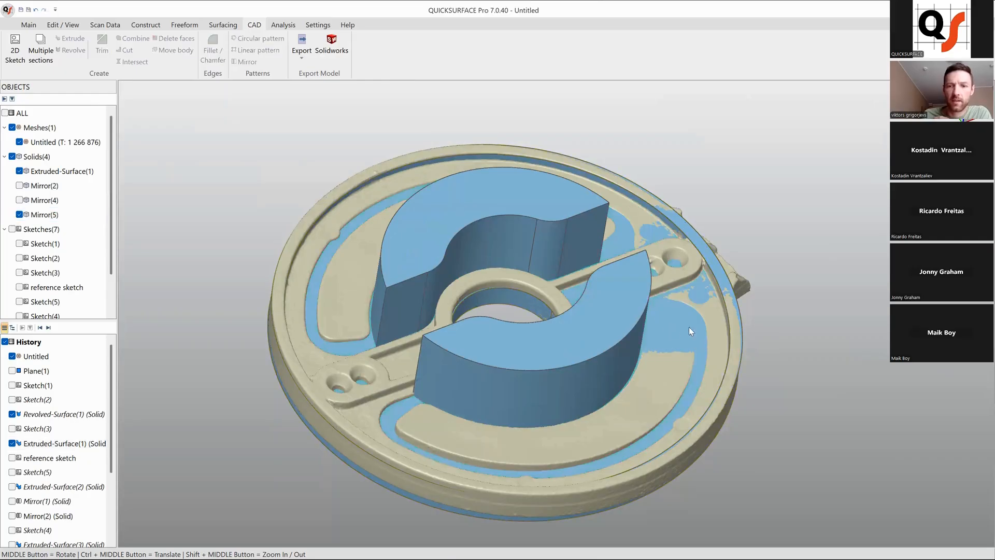
left_click(689, 328)
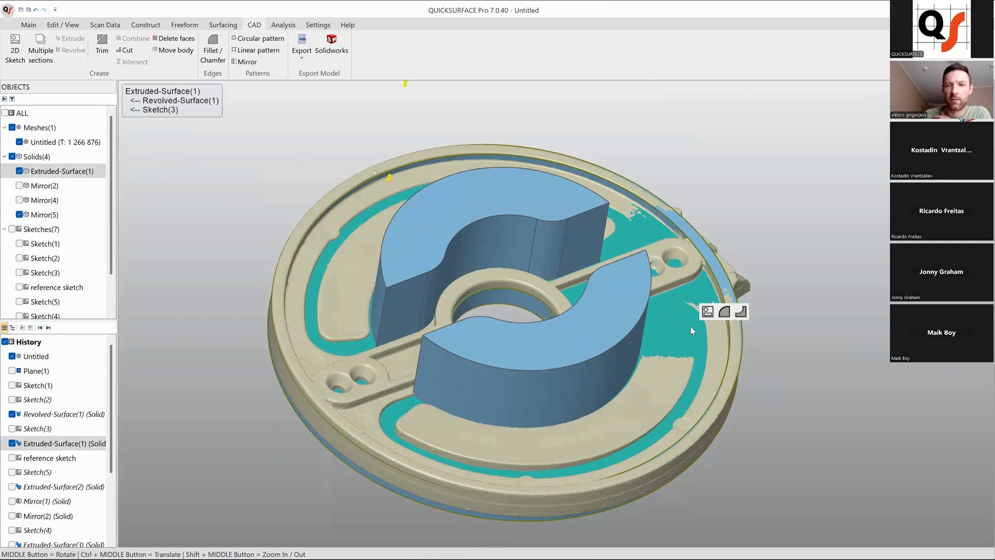
left_click(741, 311)
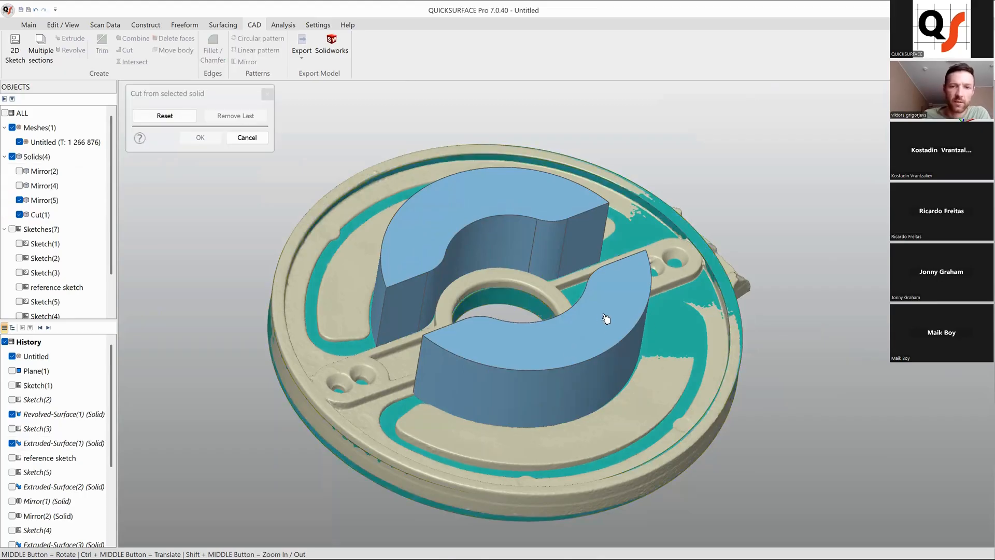
left_click(603, 314)
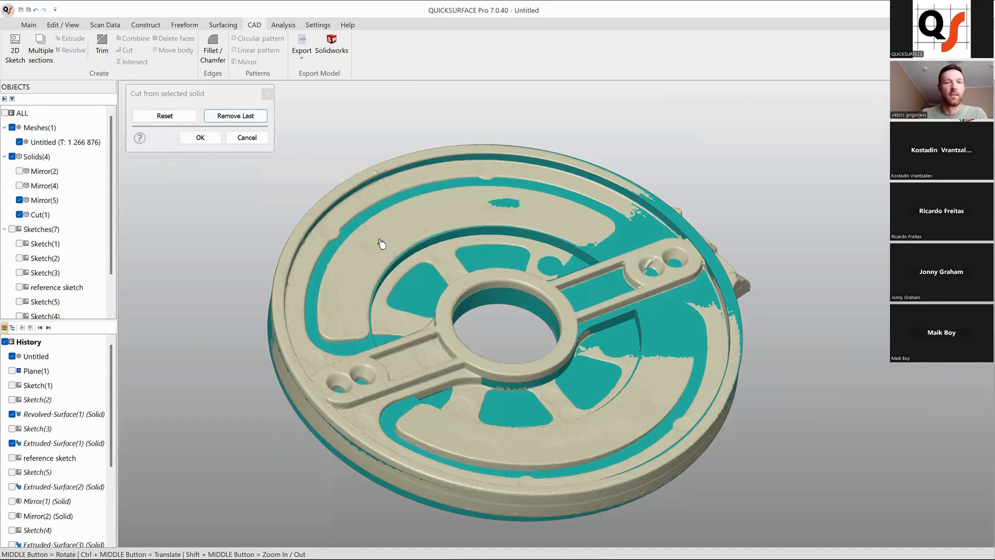
left_click(200, 137)
- Show the Mirror(4) and Mirror(2) solids and cut both from the main body
middle_click_drag(539, 388, 583, 396)
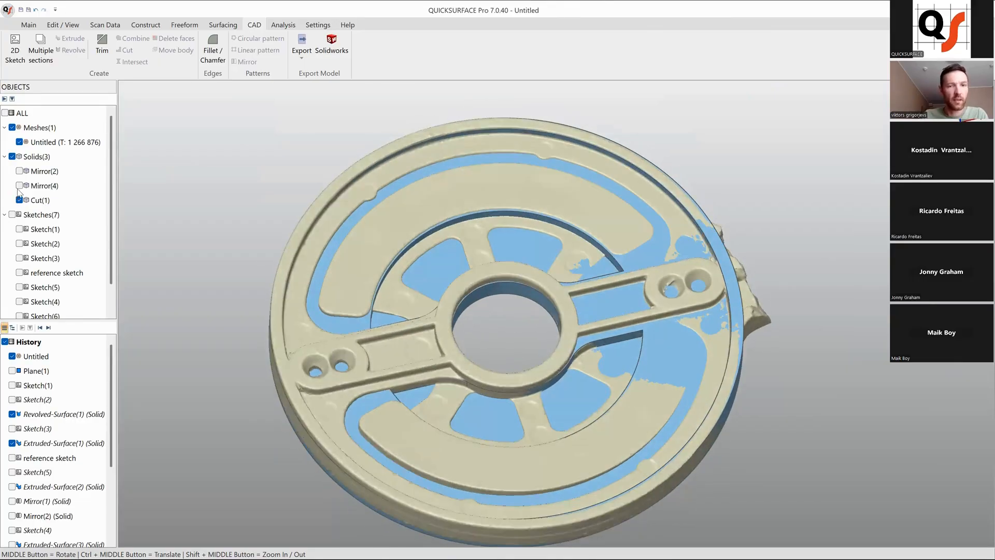
left_click(19, 185)
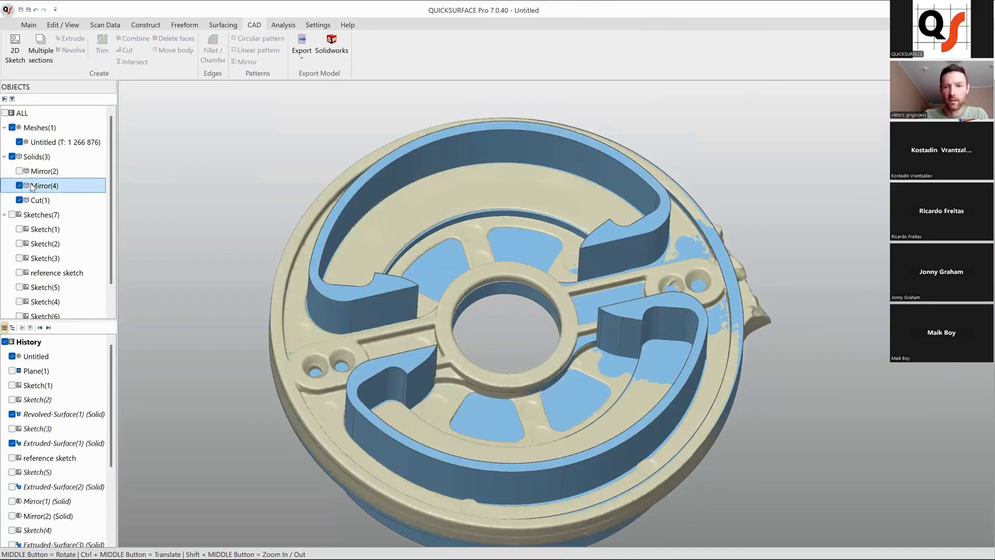
left_click(19, 171)
left_click(728, 315)
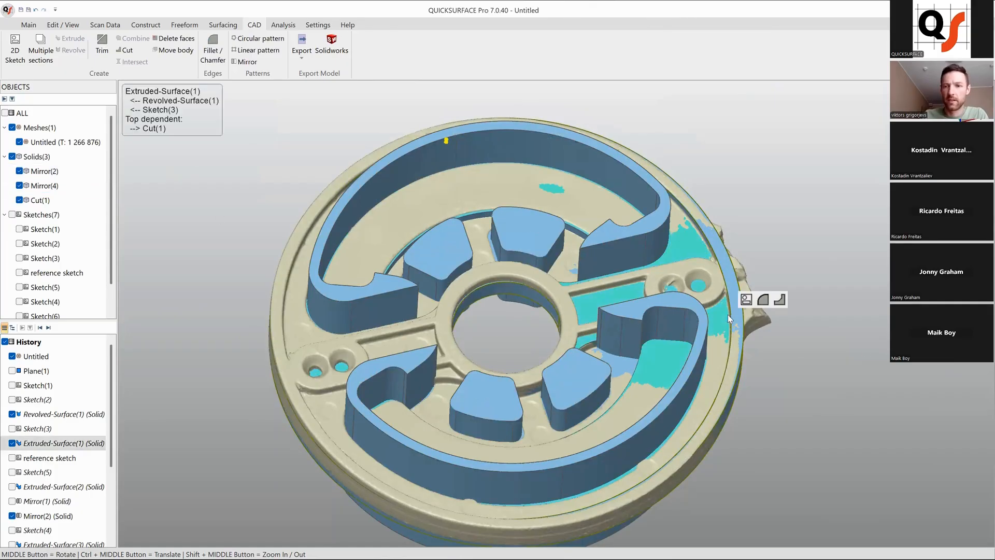
left_click(780, 297)
left_click(638, 322)
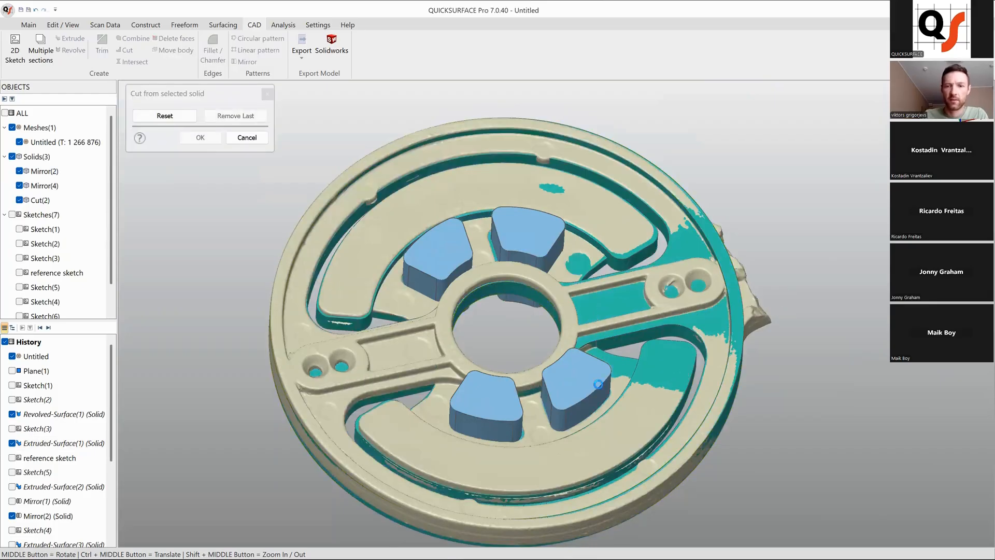
left_click(572, 372)
left_click(200, 138)
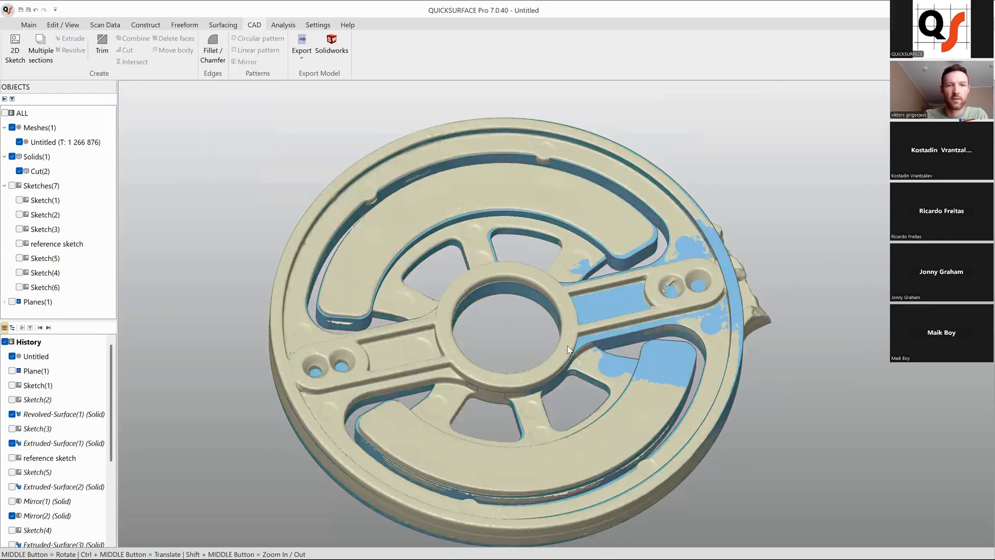
- Run a deviation comparison between the cut body and the scan mesh
scroll(568, 348, "down", 5)
scroll(567, 374, "up", 5)
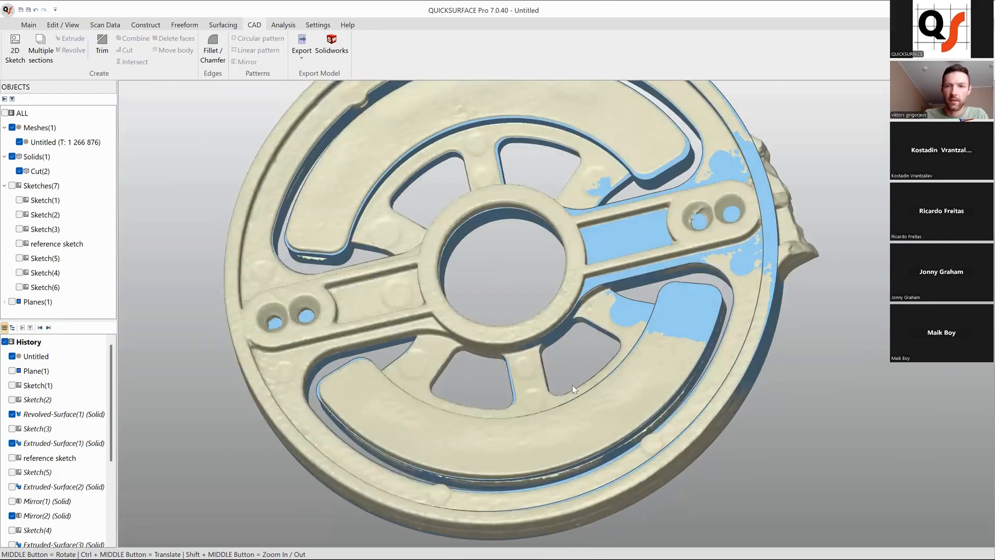
scroll(572, 384, "down", 4)
middle_click_drag(571, 384, 594, 291)
middle_click_drag(560, 377, 469, 270)
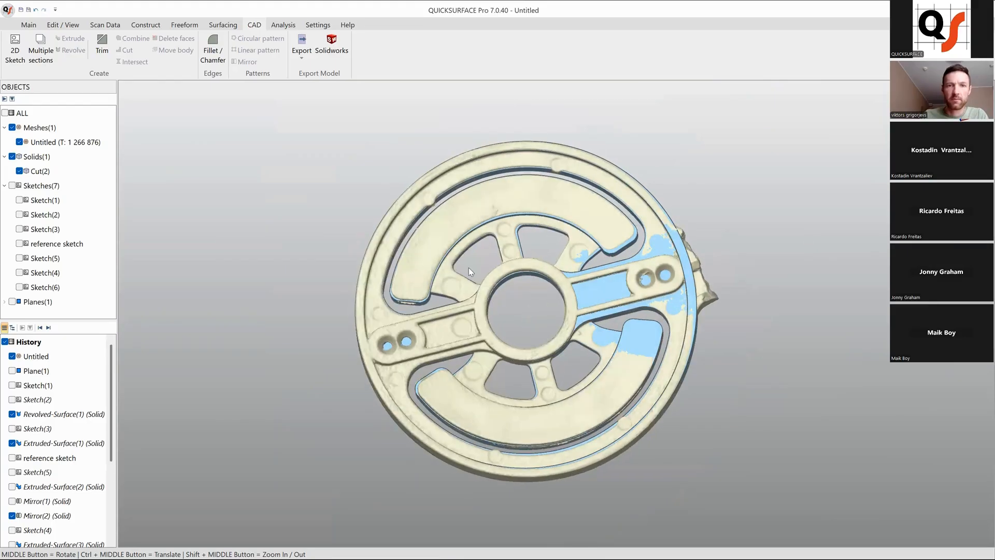
left_click(284, 24)
left_click(190, 47)
scroll(582, 344, "up", 3)
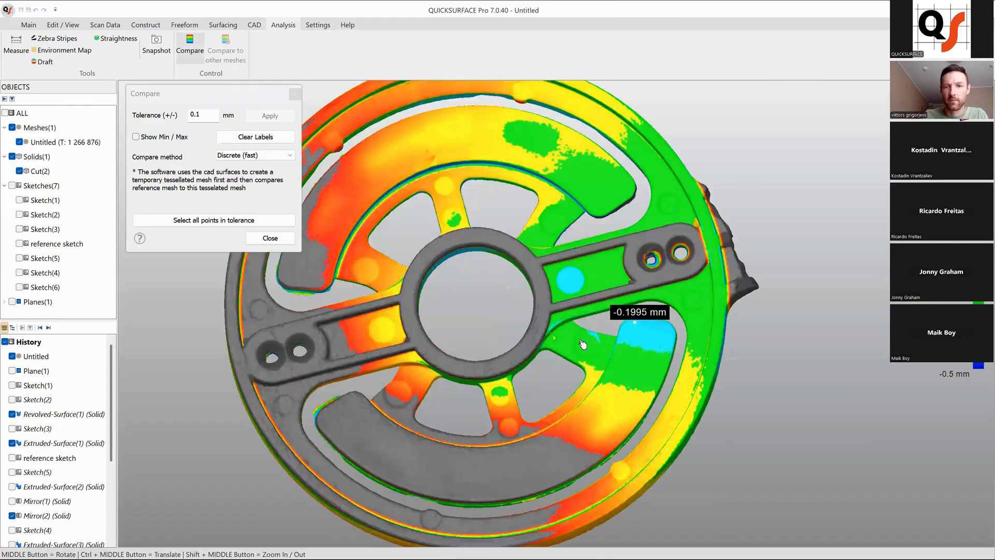
- Examine the deviation colours on the arm with the two holes, the half-ring pads and the rim, and close the comparison
scroll(583, 345, "up", 5)
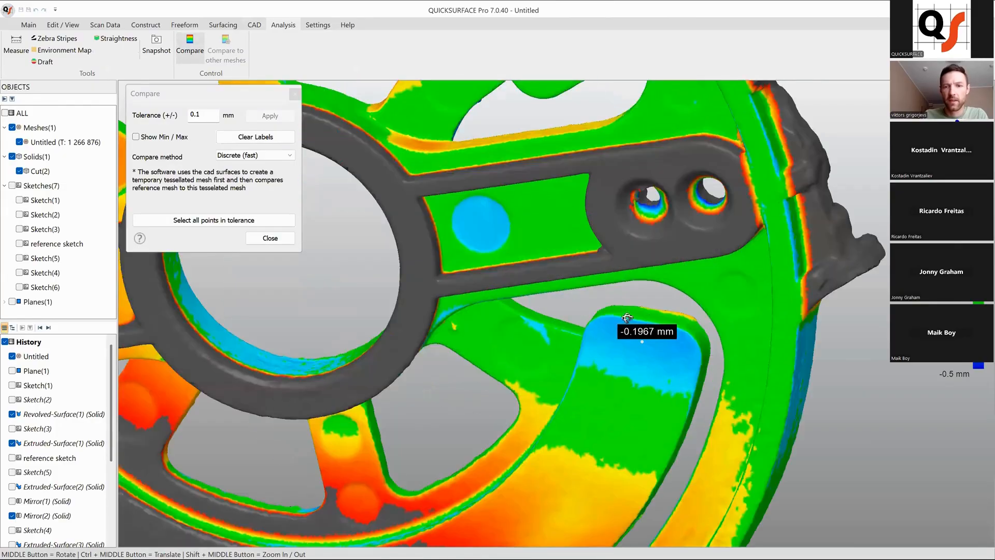
middle_click_drag(627, 317, 758, 294)
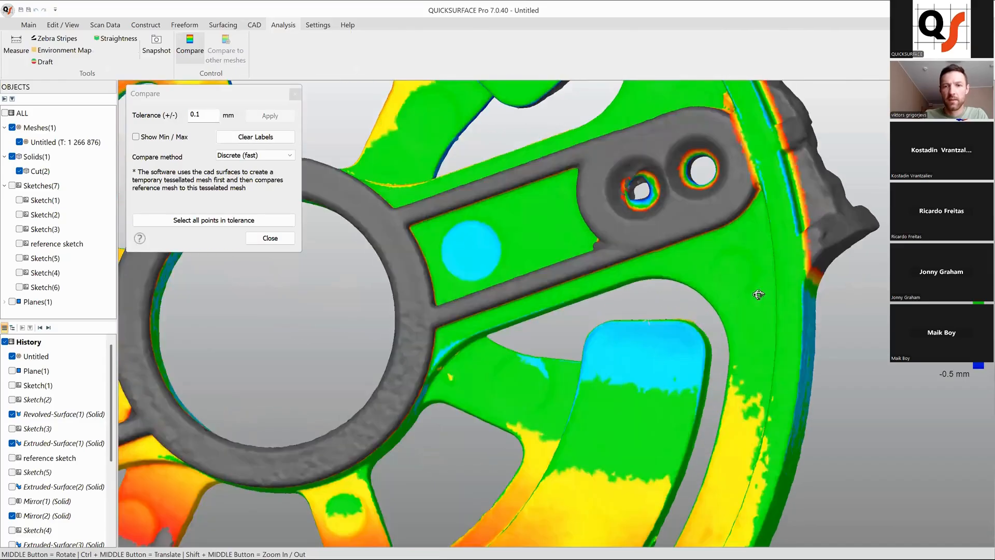
scroll(758, 294, "down", 3)
middle_click_drag(667, 288, 642, 270)
scroll(616, 311, "down", 3)
middle_click_drag(523, 370, 612, 310)
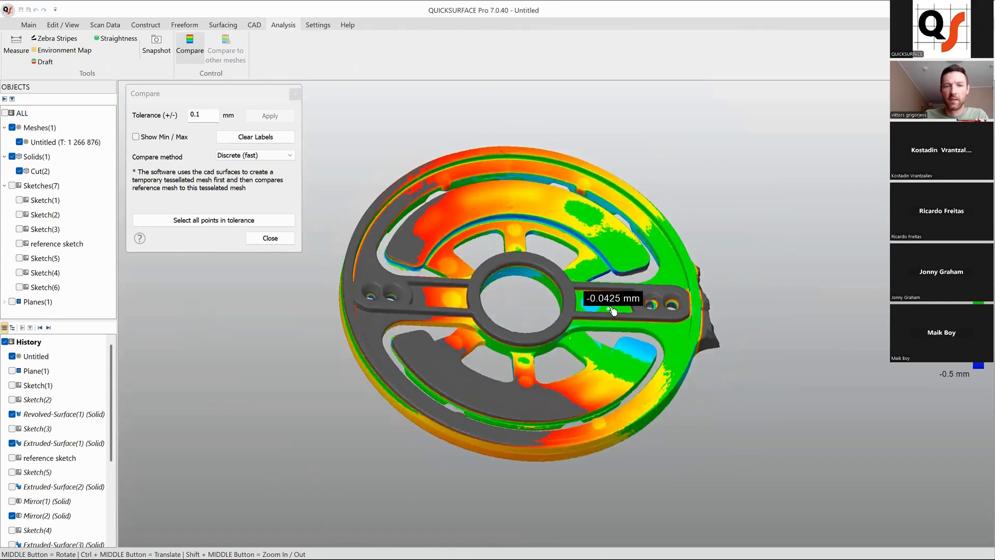
scroll(613, 310, "up", 1)
scroll(625, 303, "down", 2)
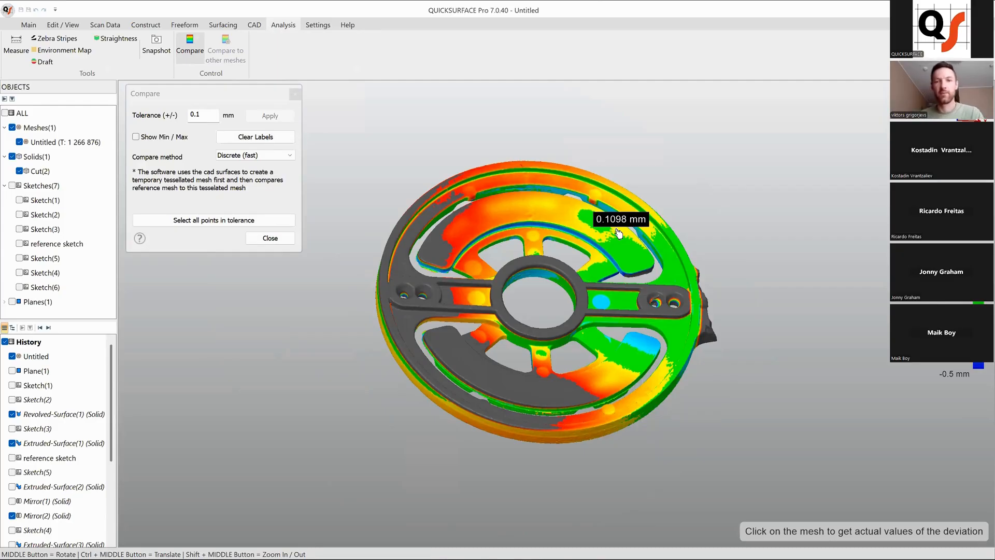
middle_click_drag(662, 274, 520, 345)
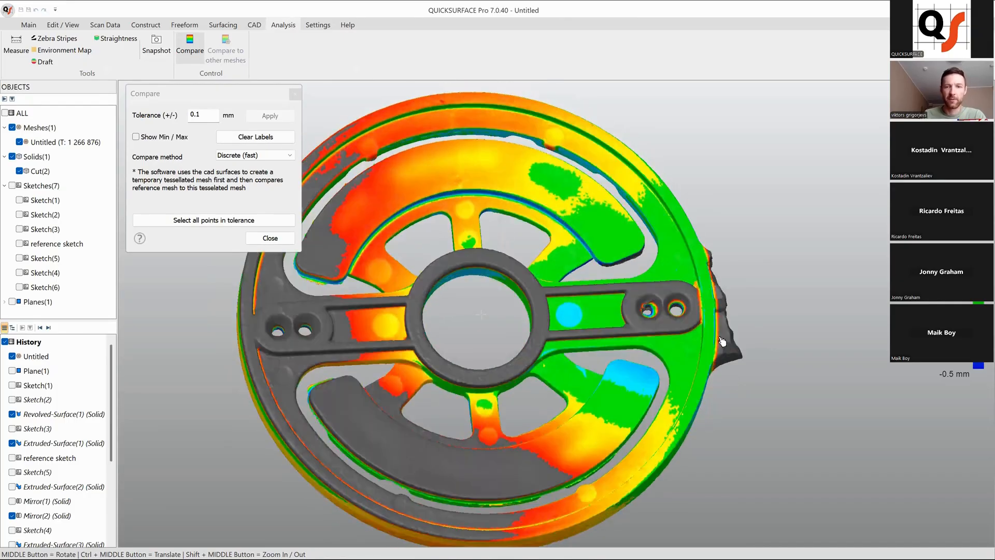
scroll(718, 339, "down", 4)
scroll(688, 338, "up", 3)
middle_click_drag(687, 337, 617, 291, "ctrl")
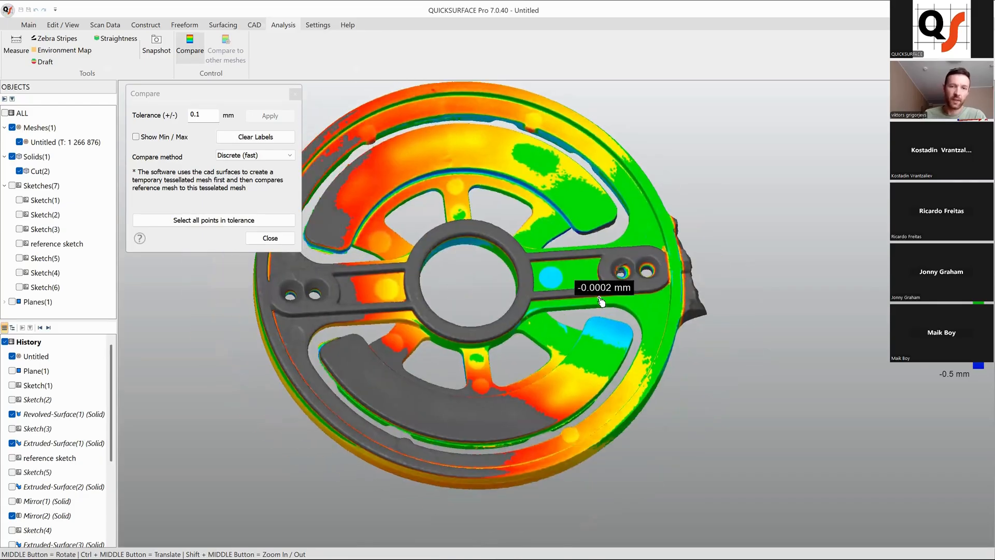
left_click(268, 239)
middle_click_drag(694, 359, 682, 243)
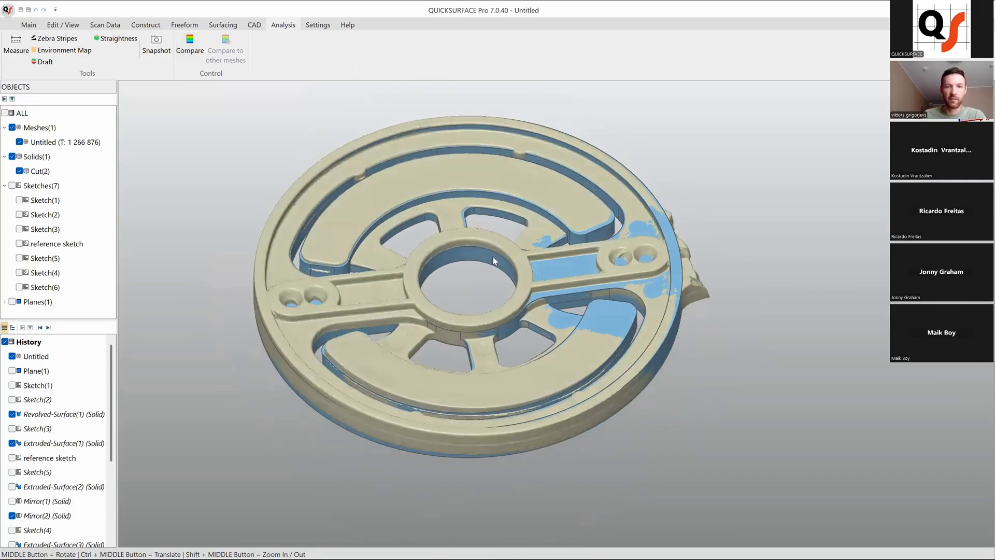
double_click(494, 261)
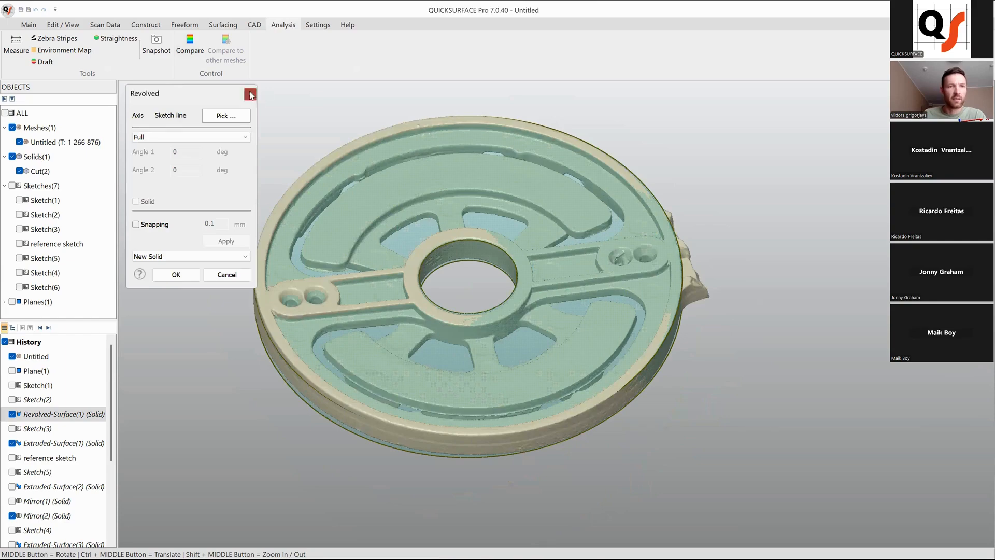
left_click(251, 95)
- Open the revolve profile Sketch(2) for editing and dimension the horizontal distance from the revolve axis to the bore line
scroll(521, 263, "up", 3)
middle_click_drag(521, 263, 588, 350)
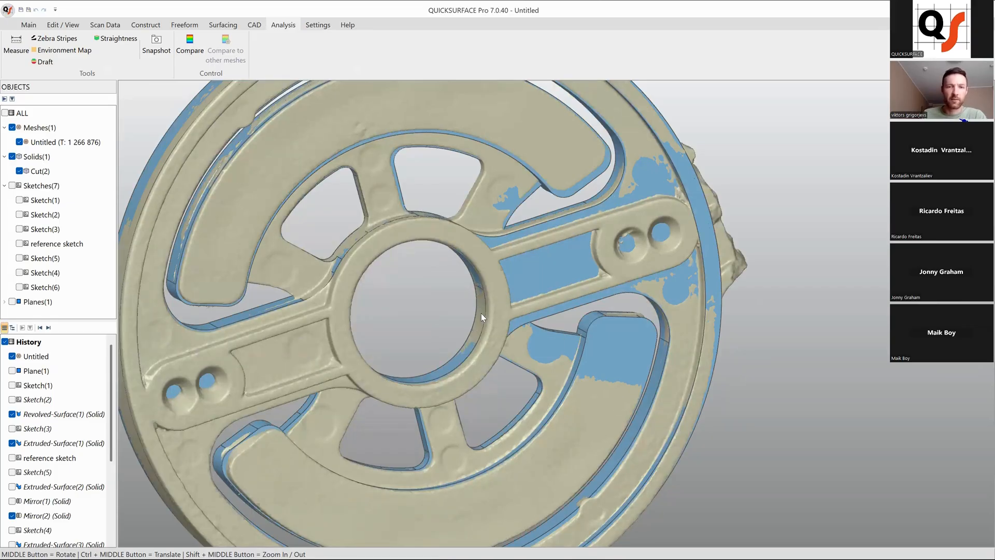
mouse_move(481, 313)
middle_mouse_down()
mouse_move(442, 359)
mouse_move(484, 299)
middle_mouse_up()
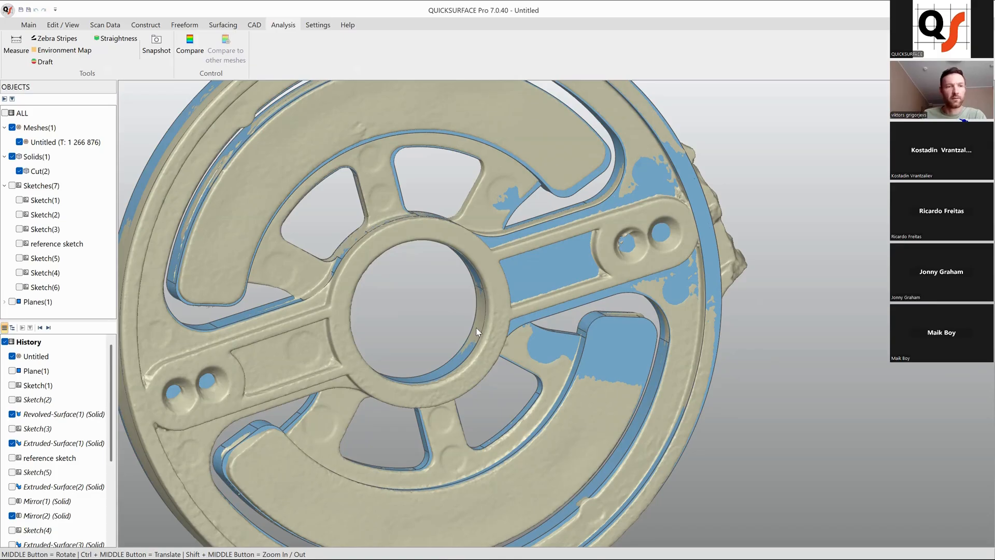
right_click(52, 202)
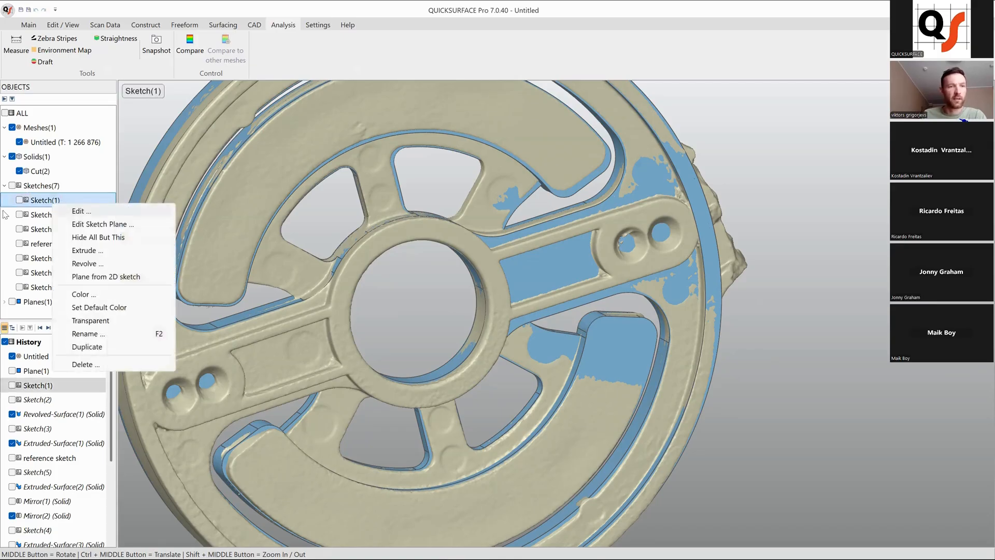
right_click(46, 216)
left_click(75, 228)
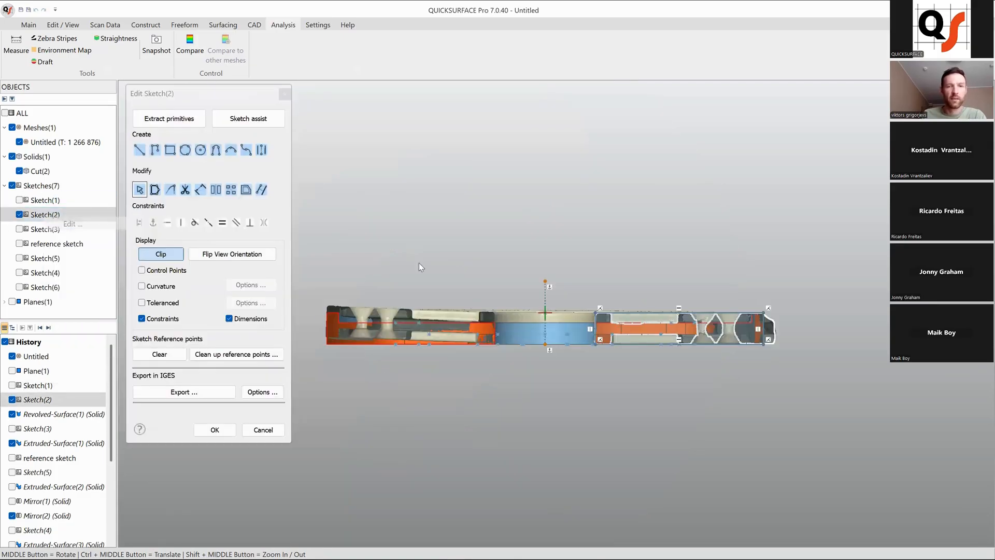
scroll(590, 326, "up", 3)
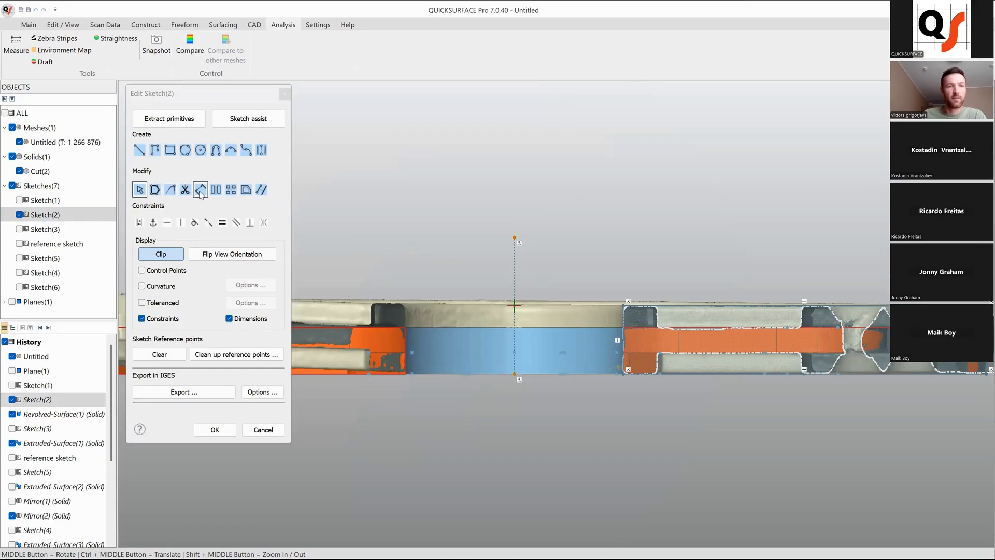
left_click(200, 189)
left_click(515, 293)
left_click(623, 311)
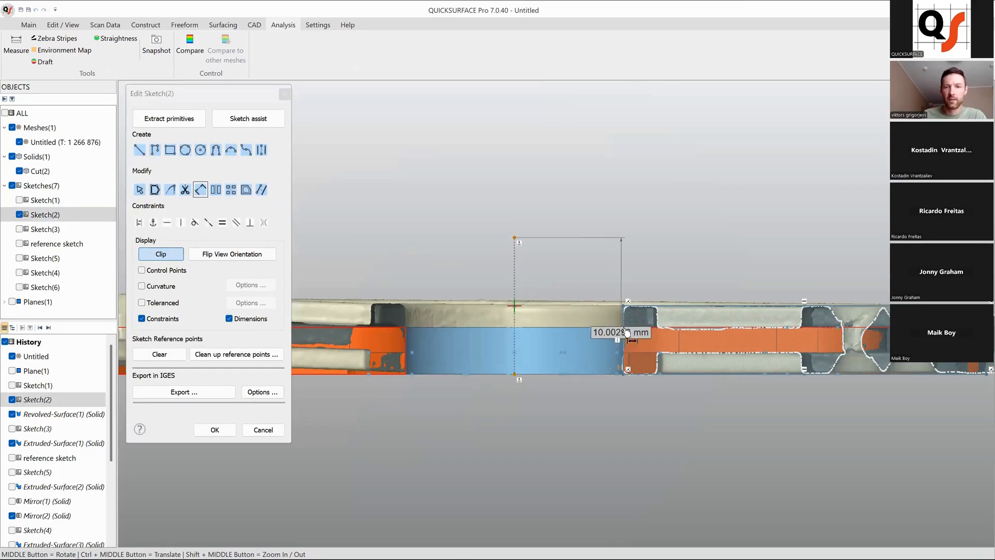
left_click(583, 285)
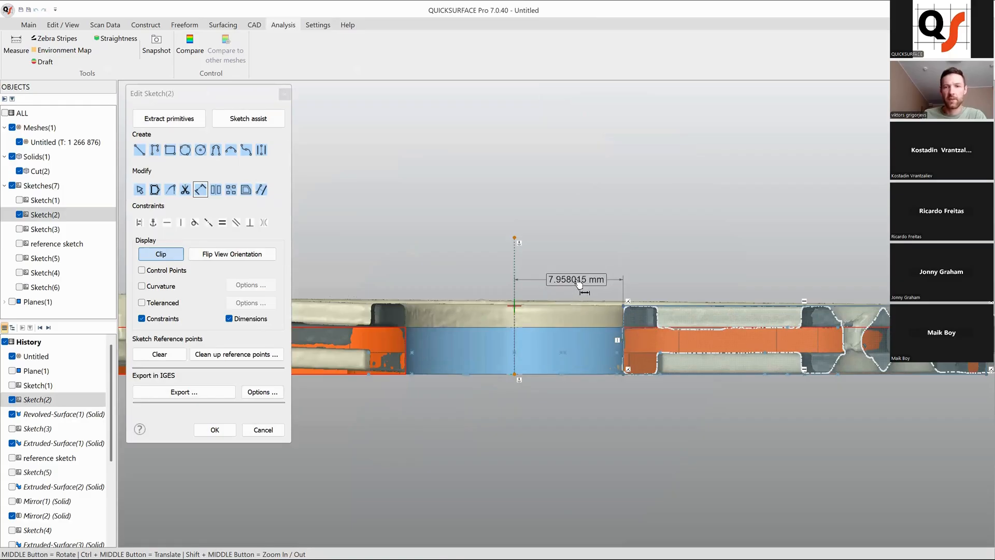
- Leave the bore radius dimension unedited, delete it and close Sketch(2)
double_click(579, 282)
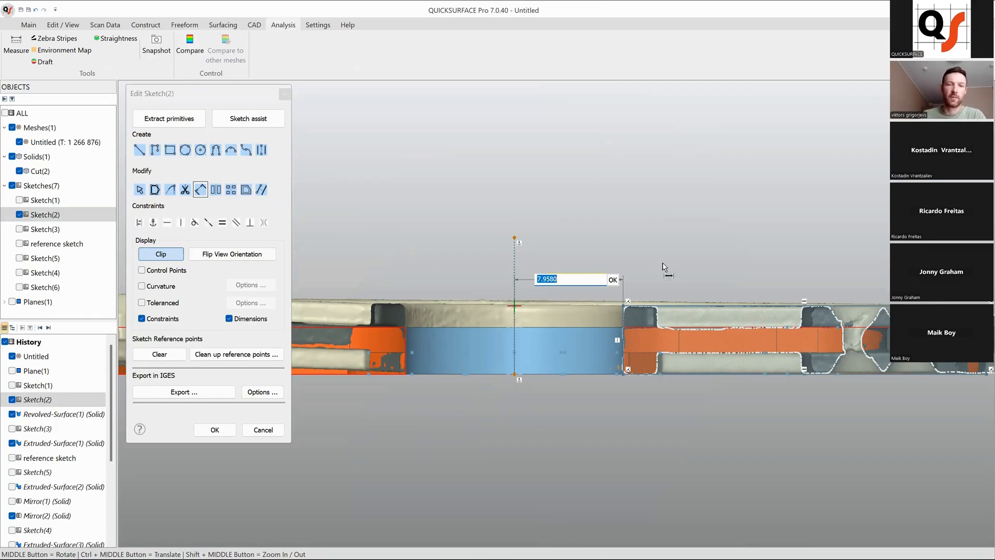
scroll(602, 349, "up", 3)
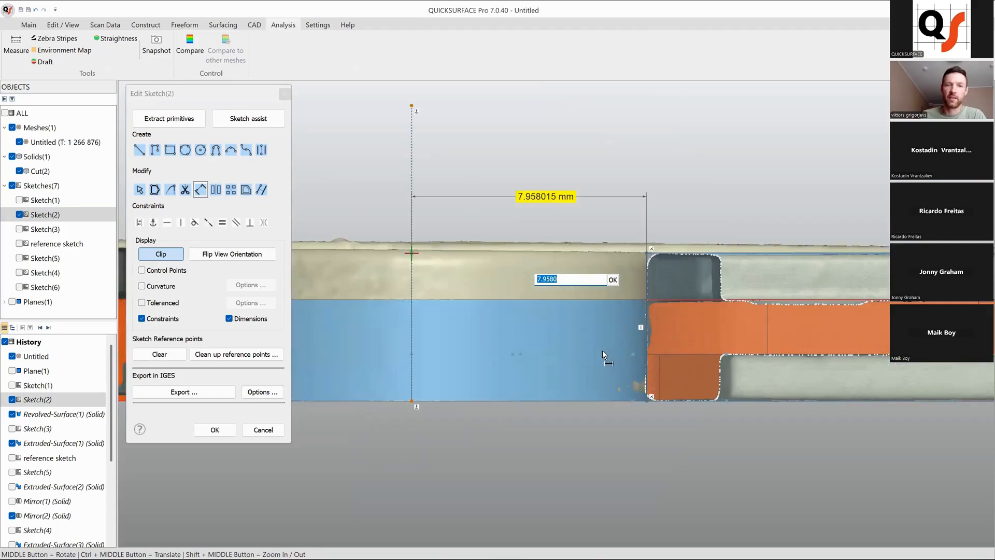
scroll(602, 350, "down", 3)
scroll(641, 307, "up", 1)
key("Escape")
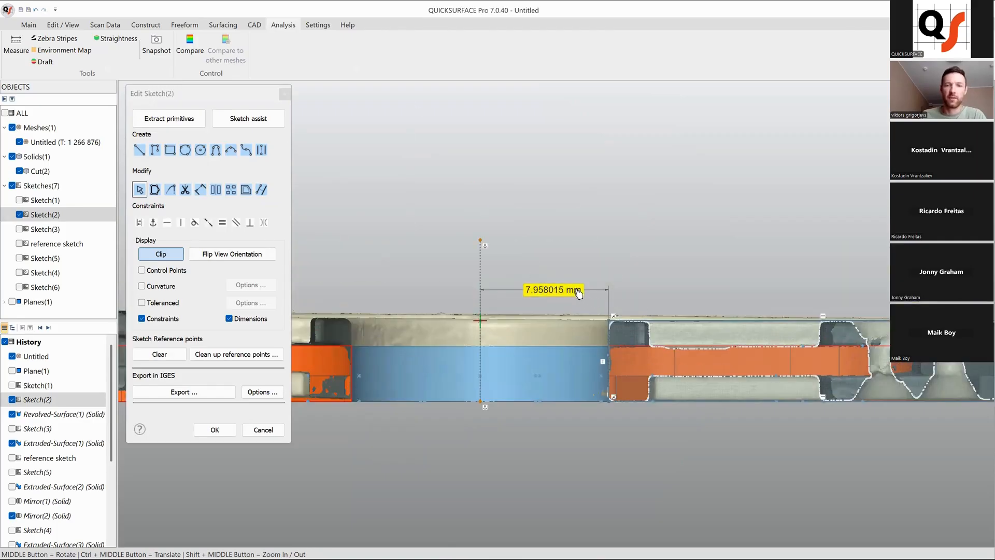
key("Delete")
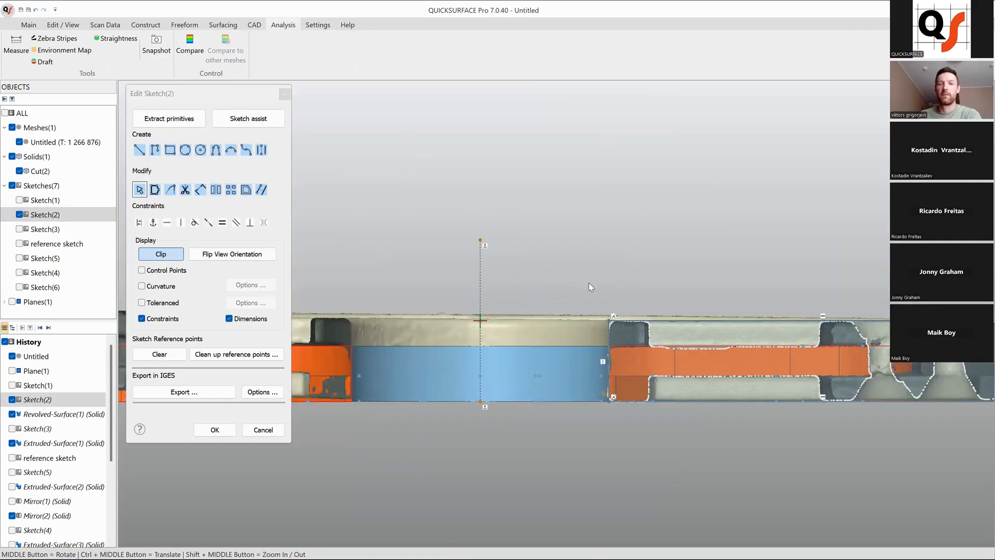
left_click(236, 432)
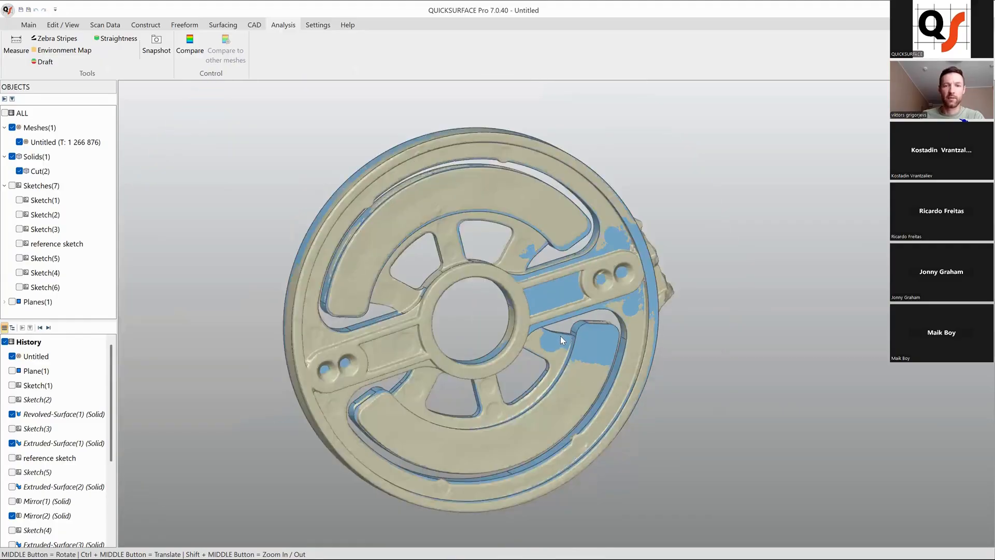
- Examine how the cut body matches the scan mesh around the hub, arms, pockets and outer rim
middle_click_drag(561, 336, 496, 328)
scroll(552, 306, "up", 5)
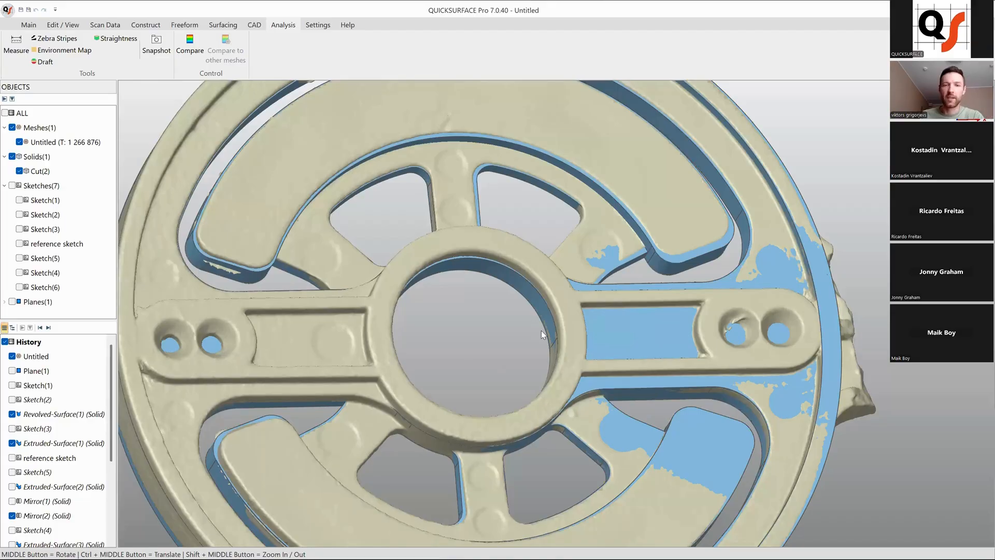
middle_click_drag(509, 374, 570, 351)
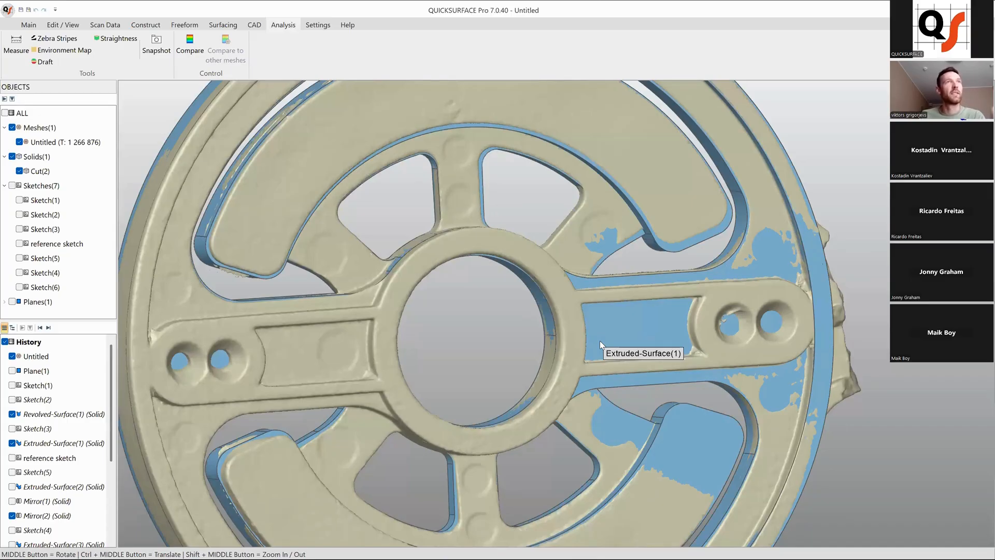
scroll(633, 354, "down", 4)
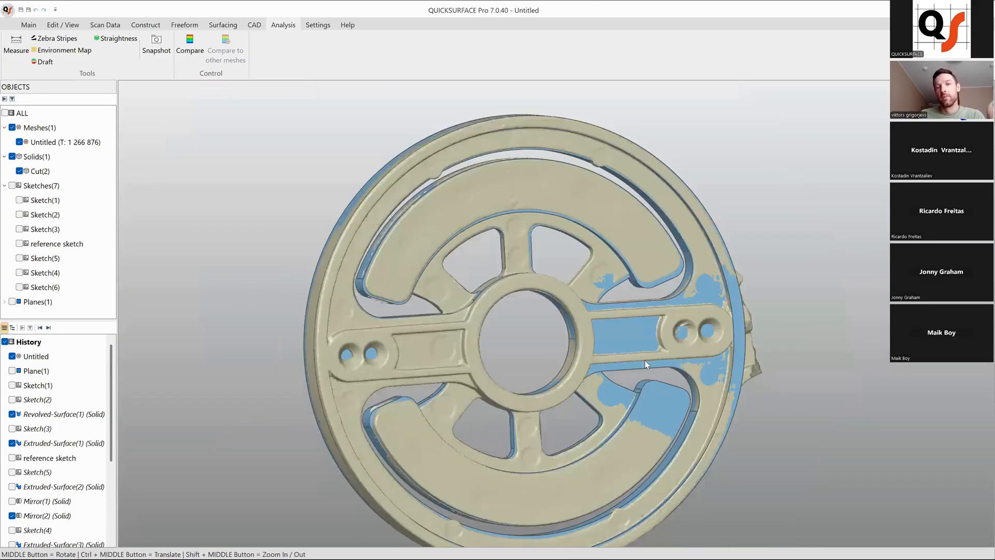
scroll(656, 365, "up", 3)
scroll(657, 370, "down", 3)
middle_click_drag(584, 398, 621, 360)
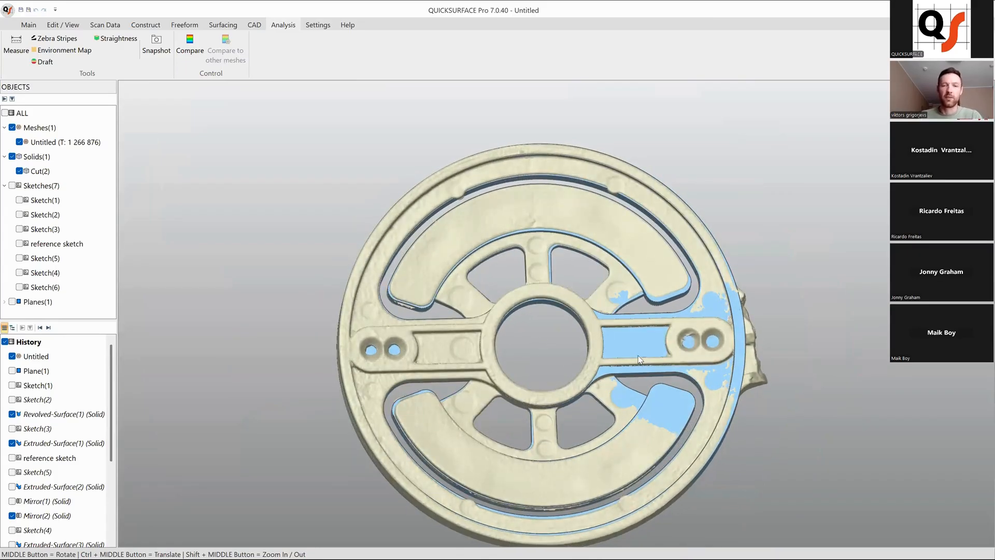
middle_click_drag(581, 341, 549, 308, "ctrl")
scroll(548, 308, "up", 3)
middle_click_drag(560, 345, 419, 356)
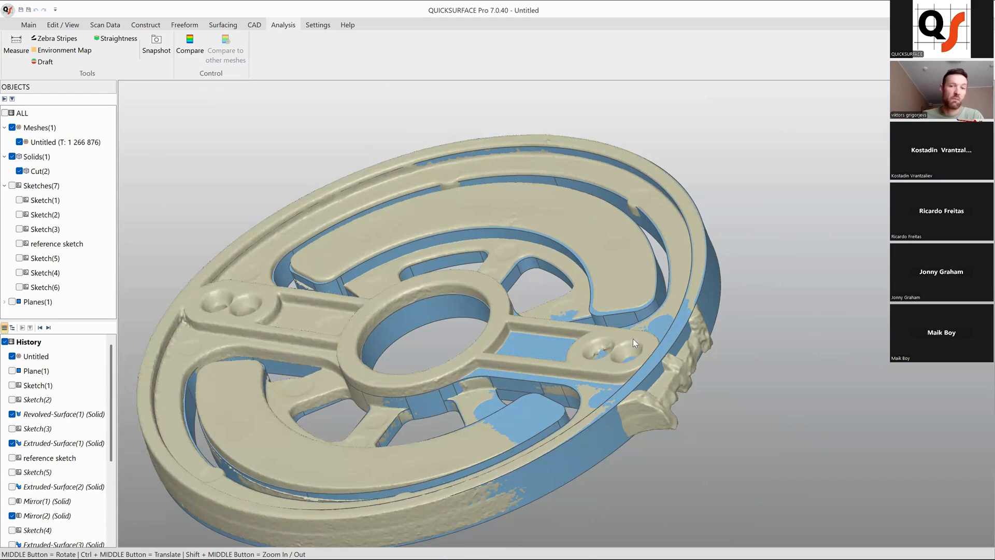
scroll(636, 337, "down", 5)
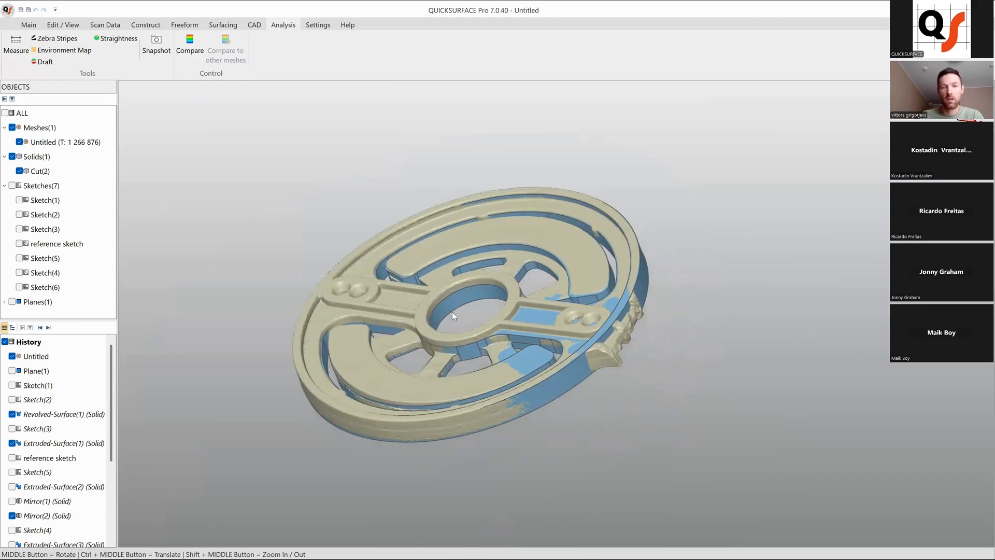
middle_click_drag(451, 312, 492, 332)
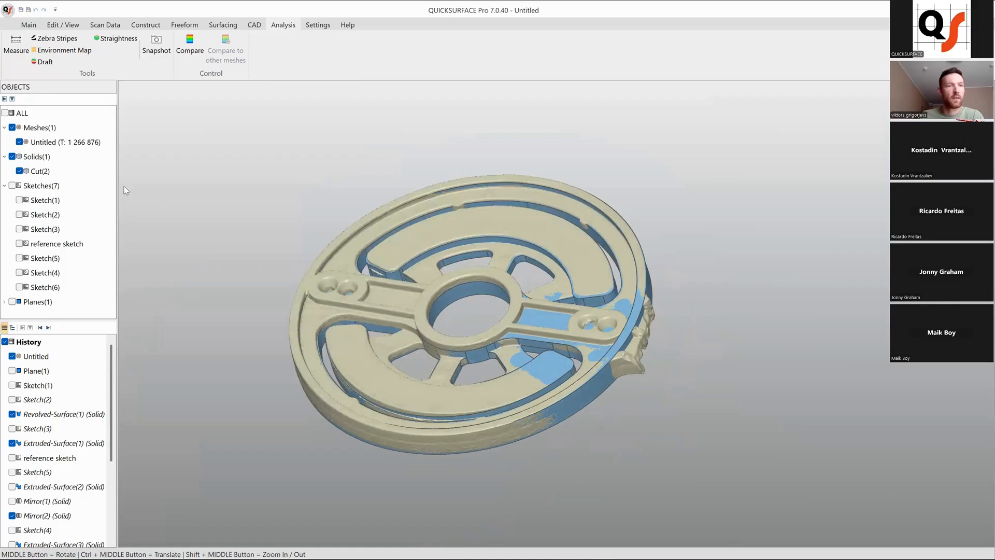
- Hide the solid, duplicate the scan mesh and hide the original so only the copy is shown
left_click(12, 157)
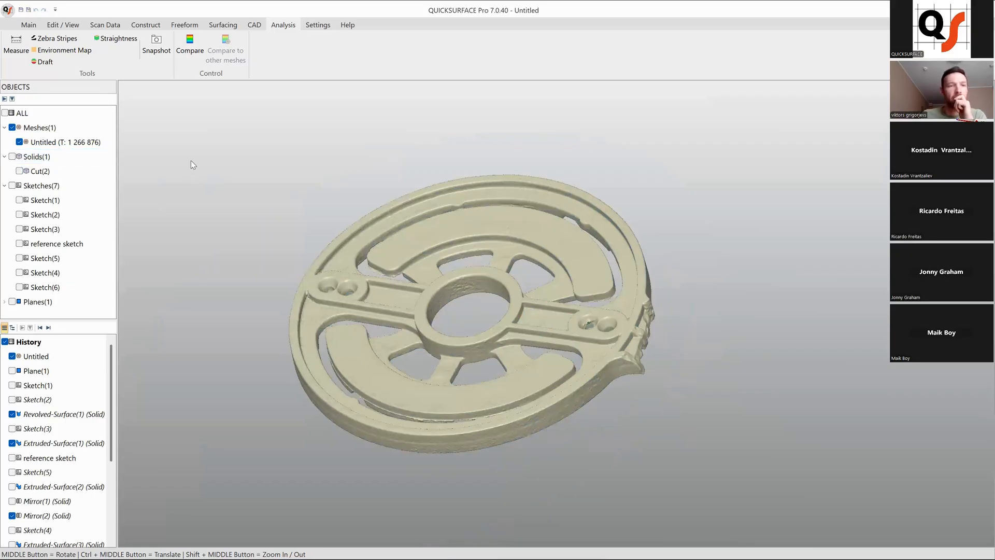
right_click(58, 143)
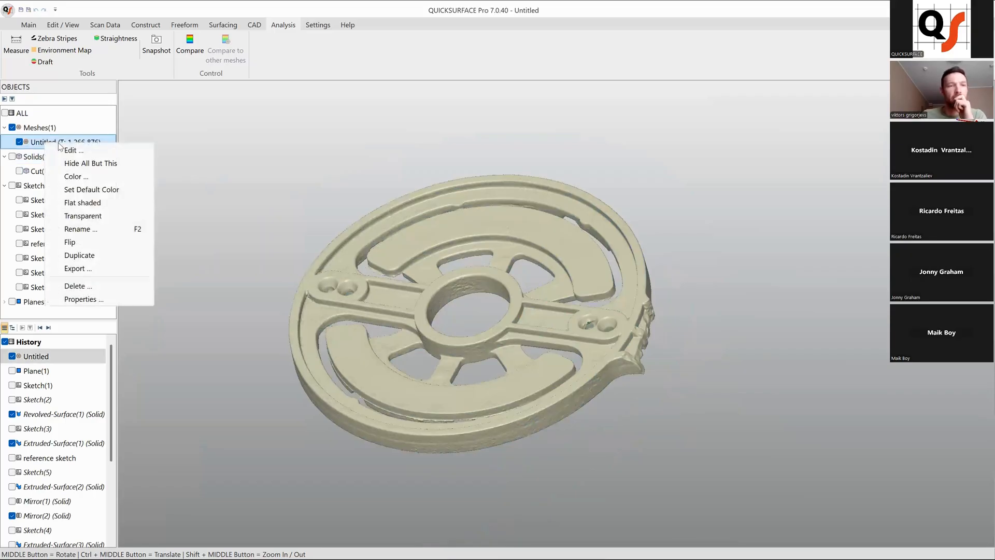
left_click(98, 255)
left_click(21, 143)
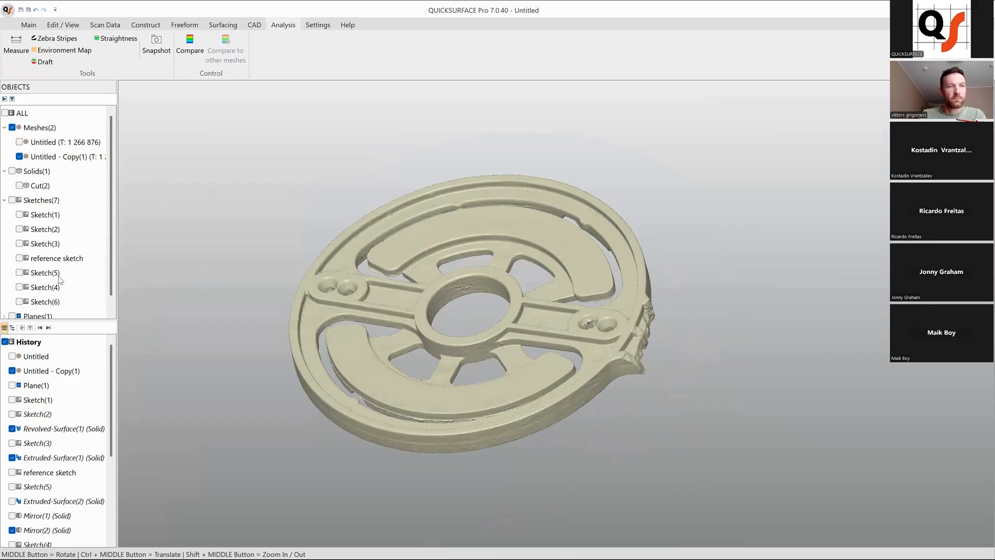
left_click(151, 26)
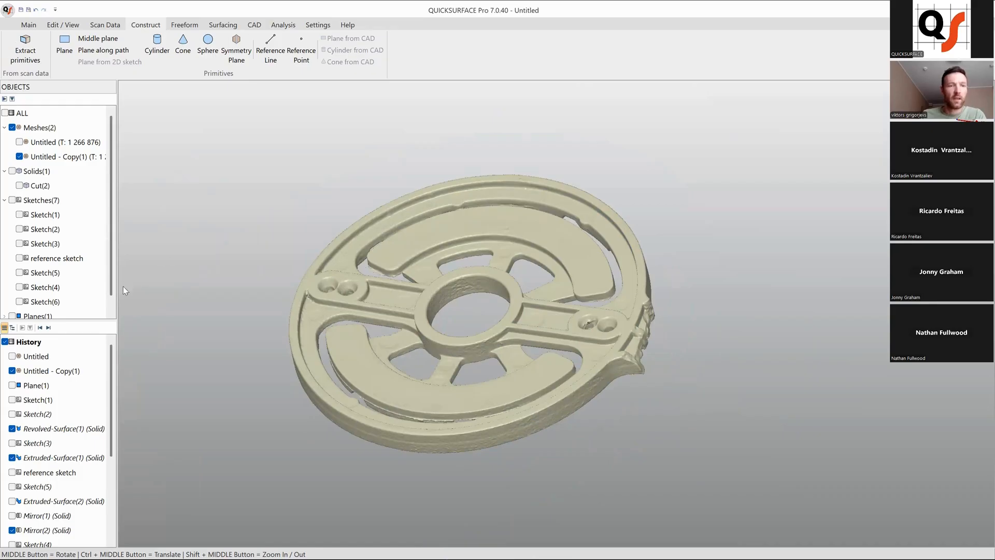
scroll(405, 298, "down", 4)
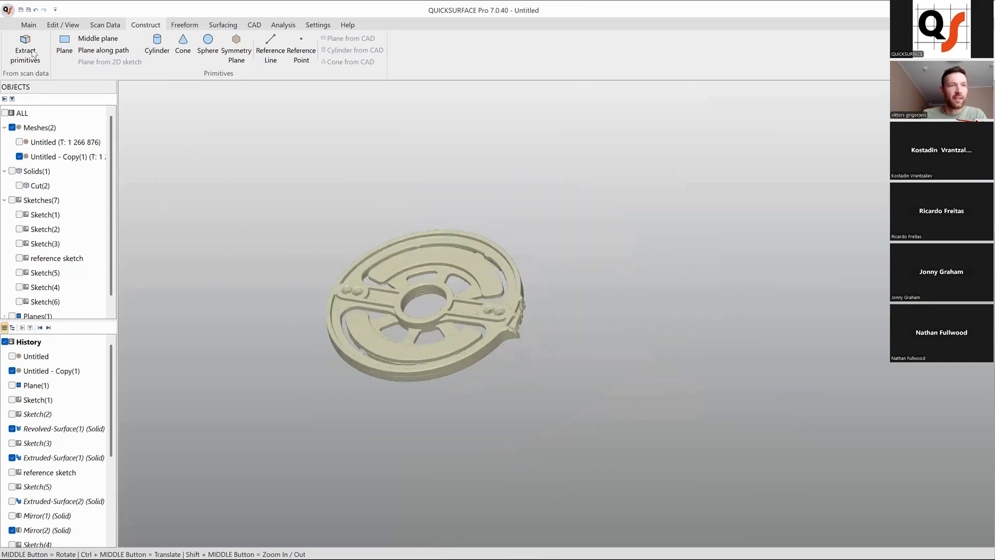
left_click(28, 25)
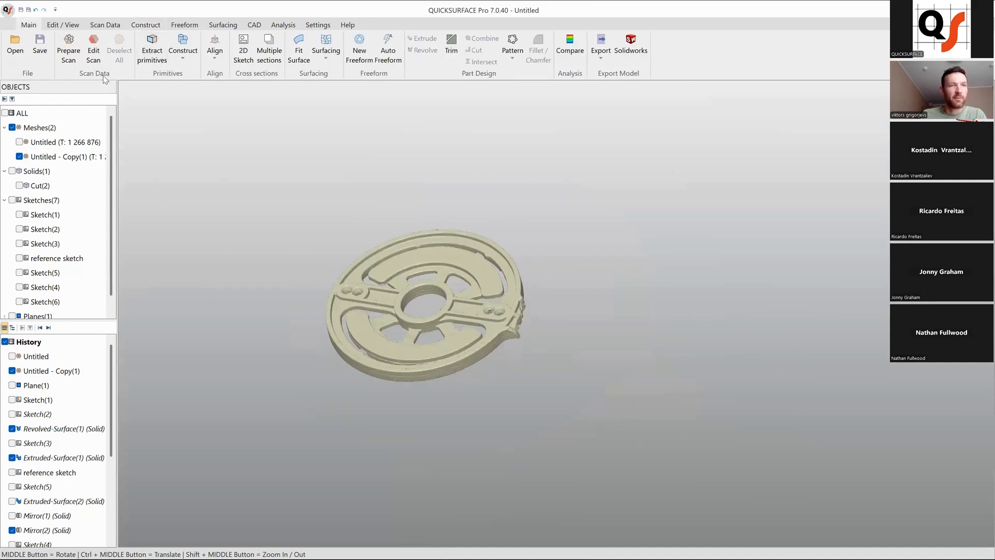
left_click(98, 48)
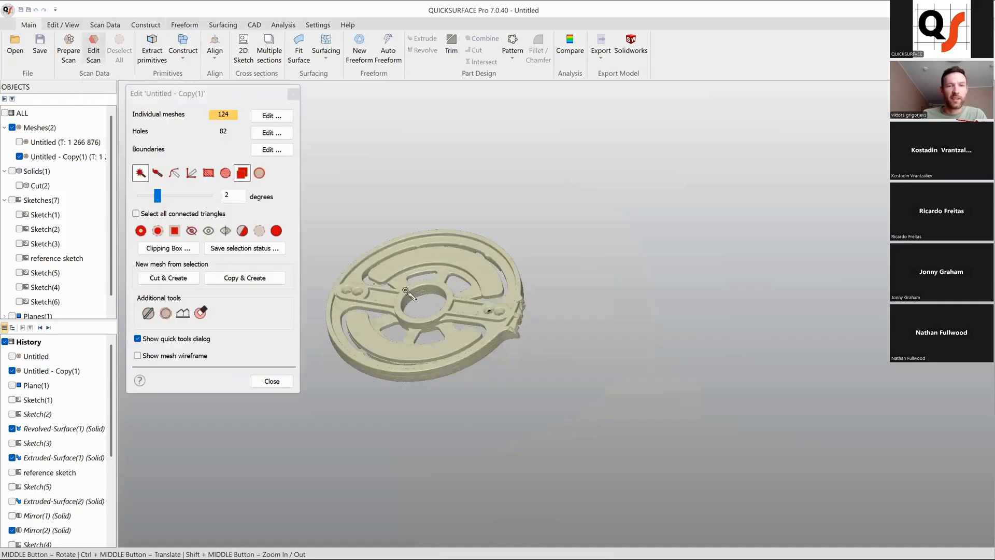
middle_click_drag(409, 293, 351, 200, "ctrl")
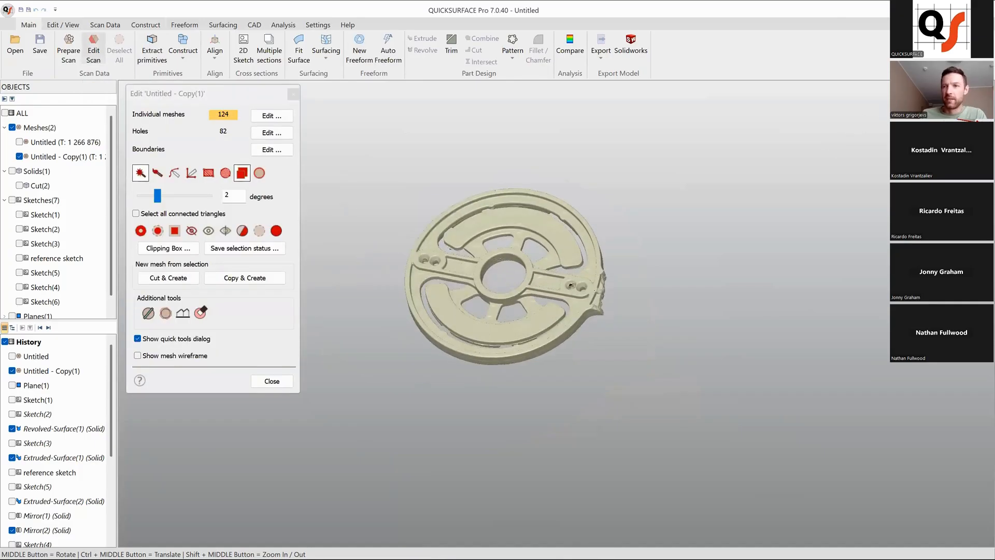
scroll(459, 284, "up", 2)
middle_click_drag(456, 228, 458, 284)
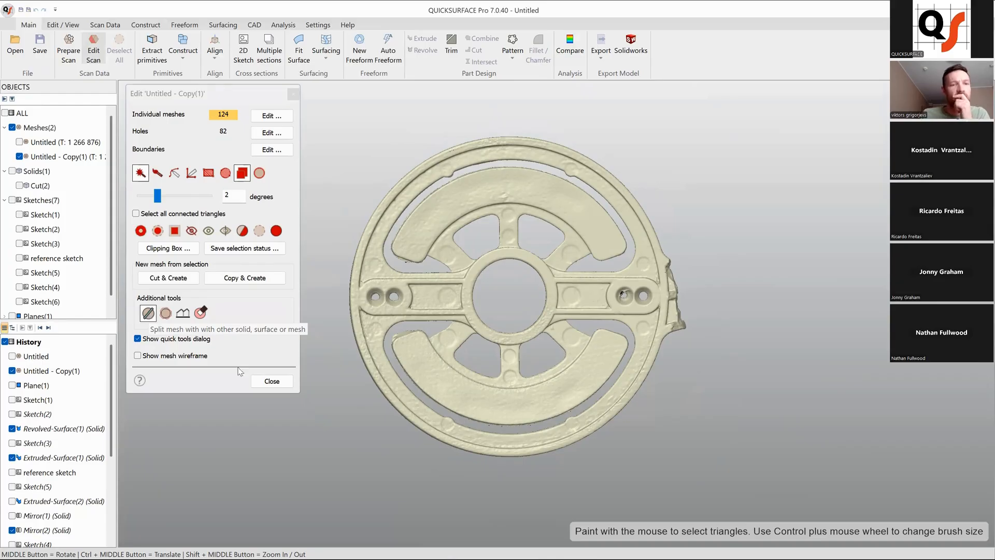
left_click(272, 380)
- Create a plane through the origin with normal 1, 0, 0 and an offset of 0 mm
left_click(183, 51)
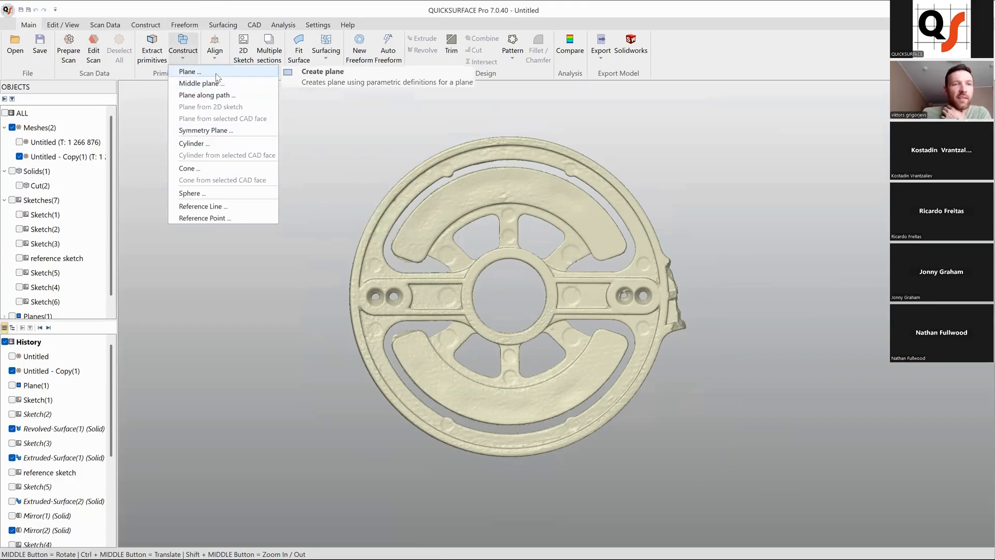
left_click(216, 73)
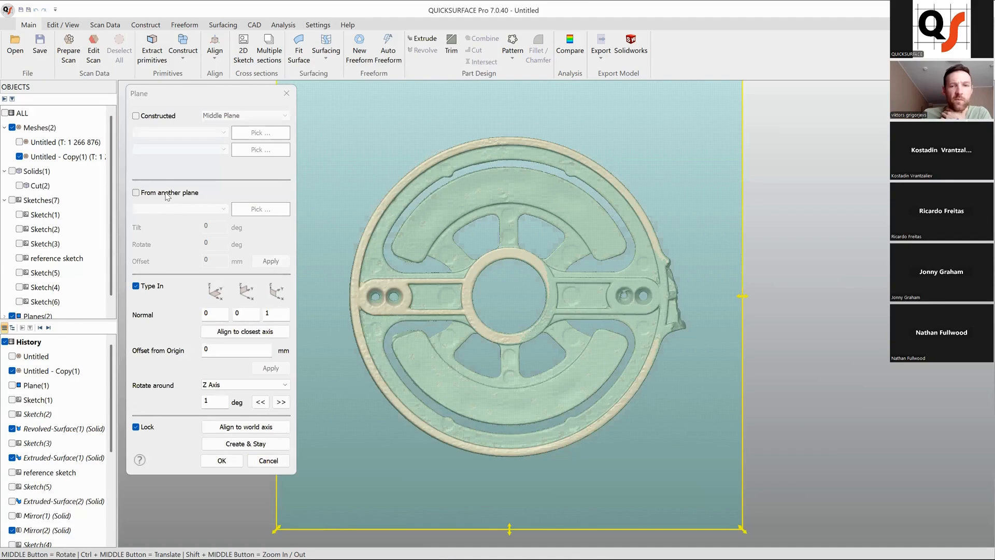
left_click(247, 297)
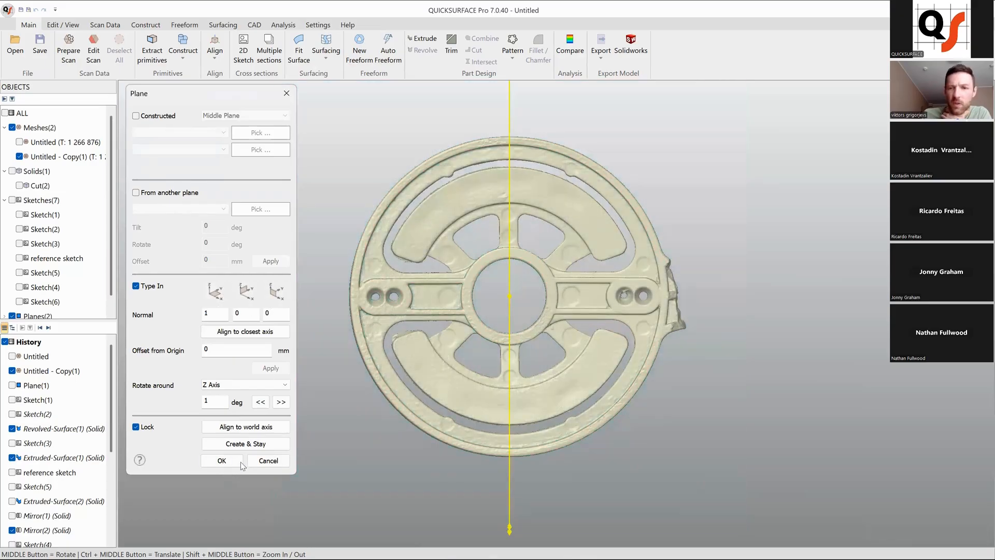
left_click(222, 460)
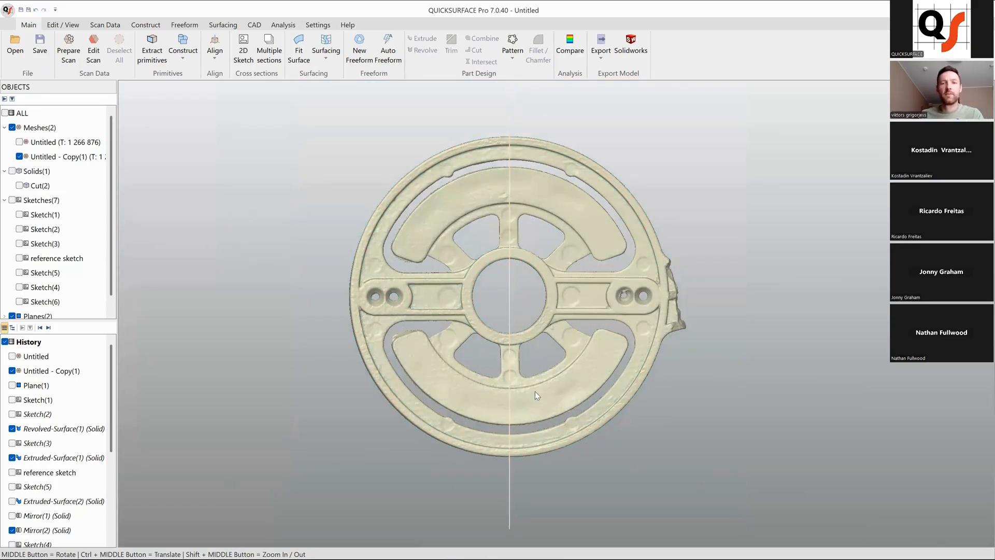
left_click(597, 396)
- Split the copied mesh into two halves with the plane that runs through the wheel's centre
left_click(93, 49)
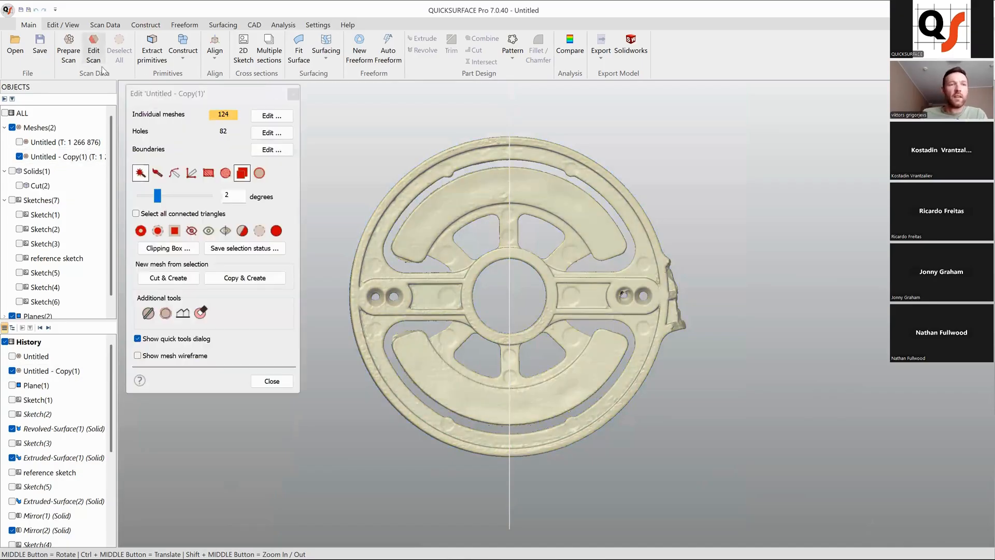
left_click(148, 313)
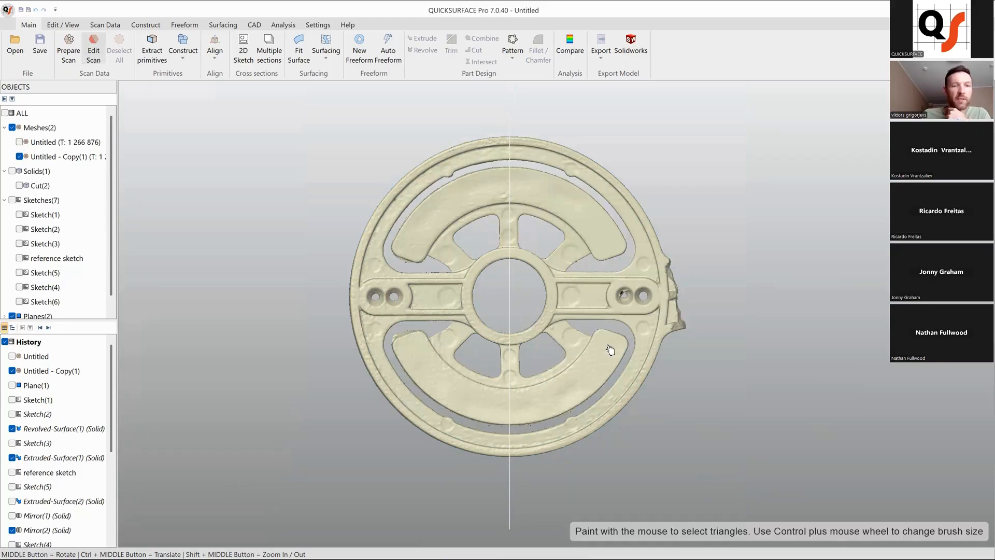
middle_click_drag(532, 355, 417, 384)
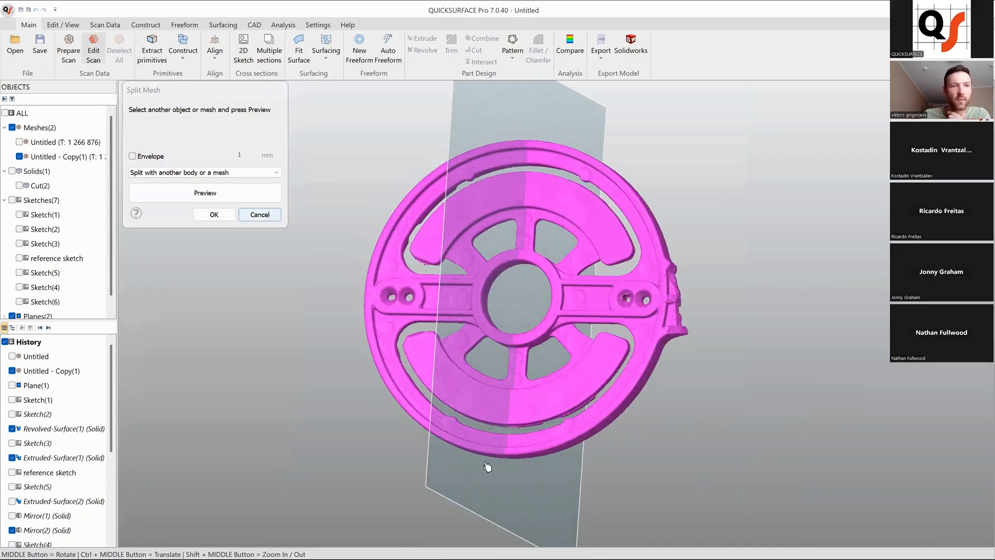
left_click(558, 496)
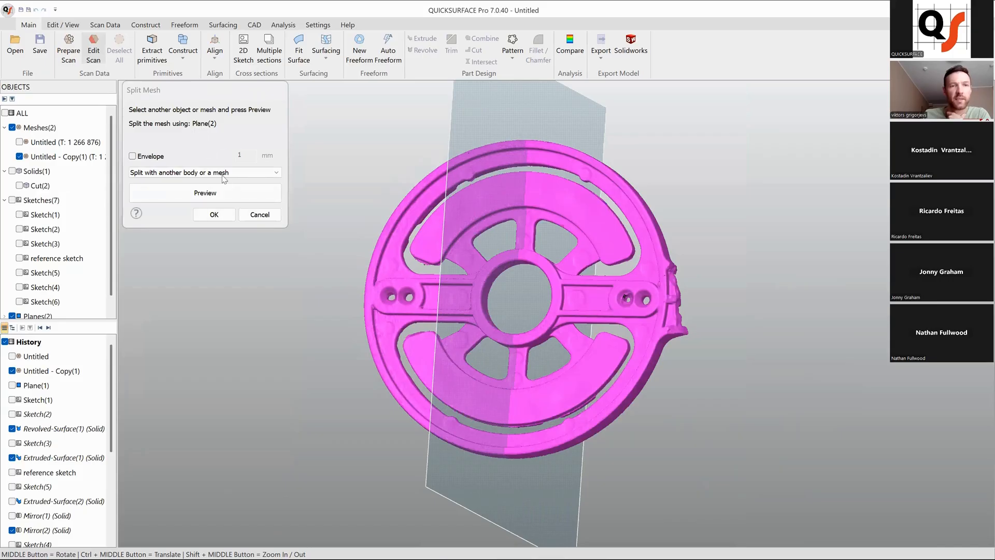
left_click(219, 193)
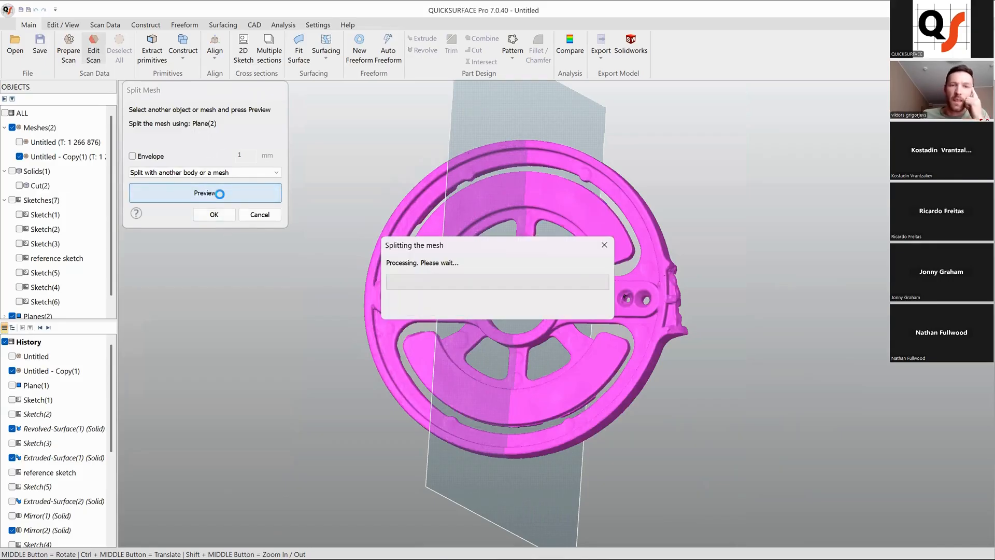
middle_click_drag(643, 277, 419, 229)
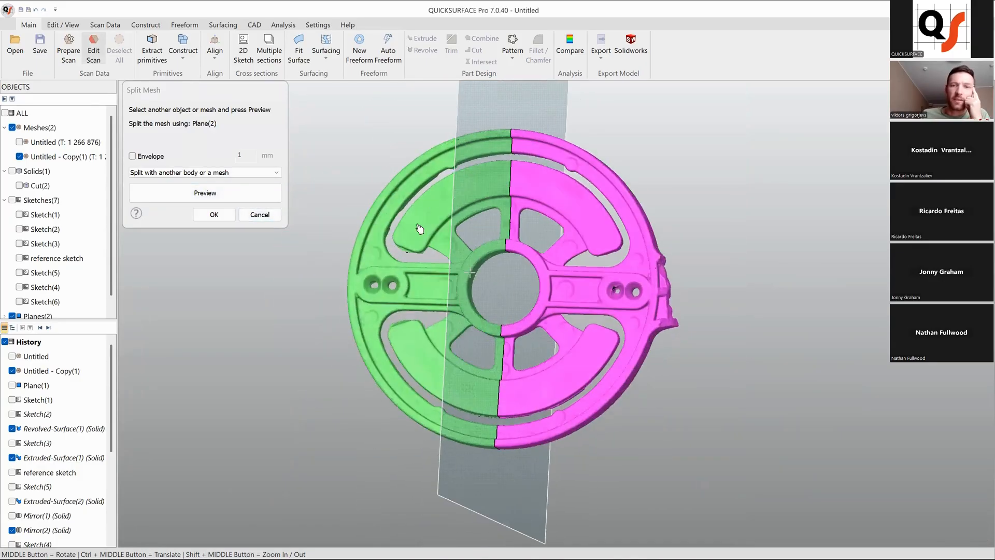
left_click(226, 217)
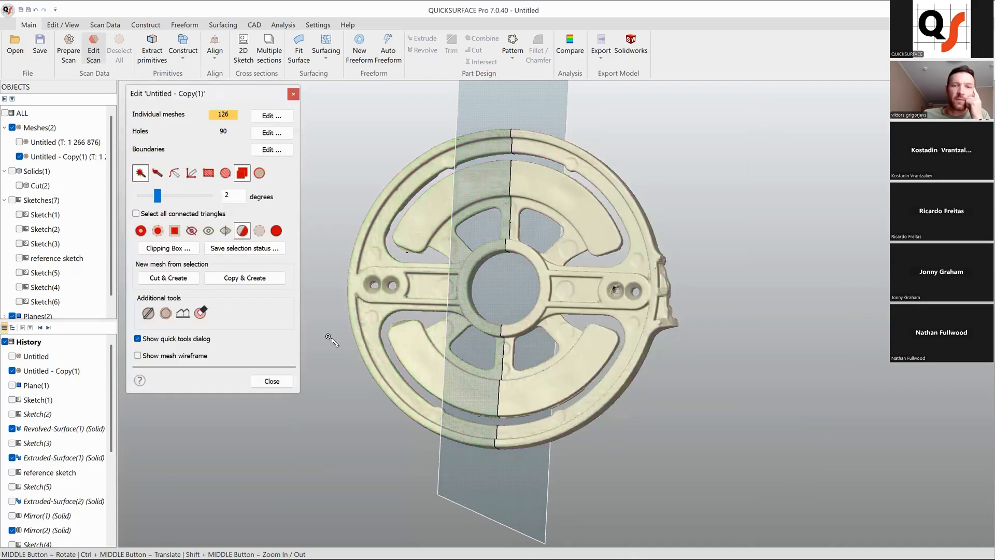
middle_click_drag(479, 300, 393, 324)
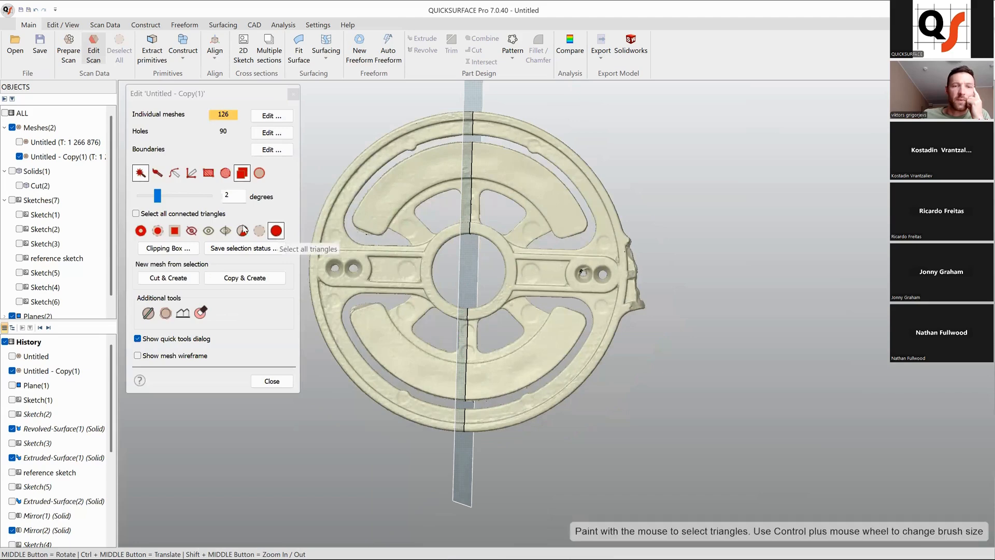
left_click(380, 202)
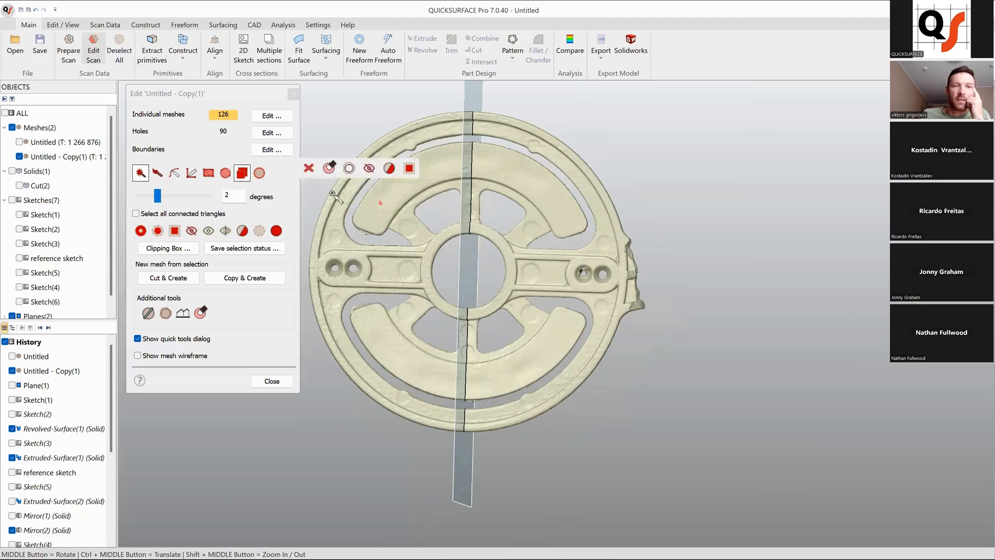
left_click(283, 236)
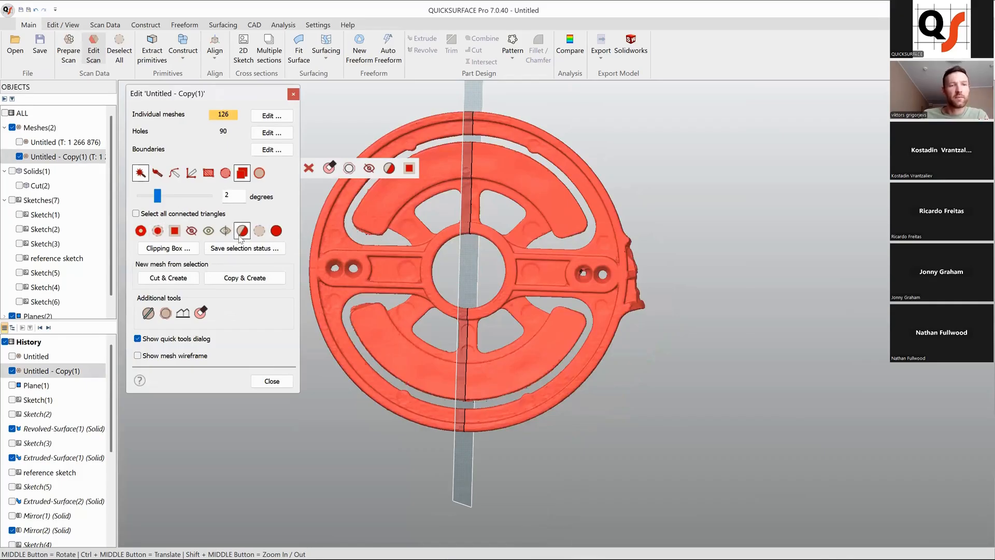
left_click(259, 231)
middle_click_drag(431, 283, 479, 275)
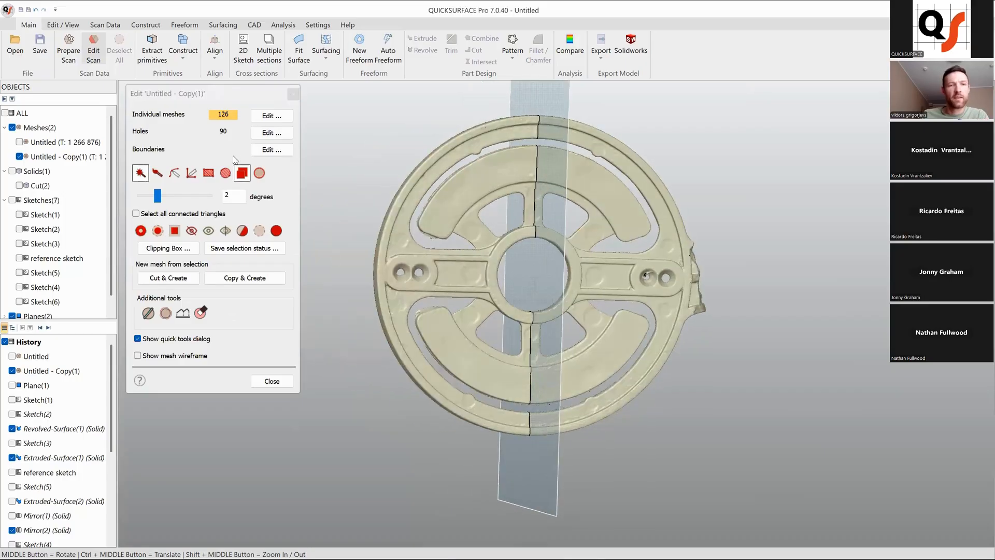
- Keep only the half of the split mesh copy with the protruding rim lug, discard all other pieces and finish mesh editing
left_click(270, 116)
middle_click_drag(560, 218, 580, 217)
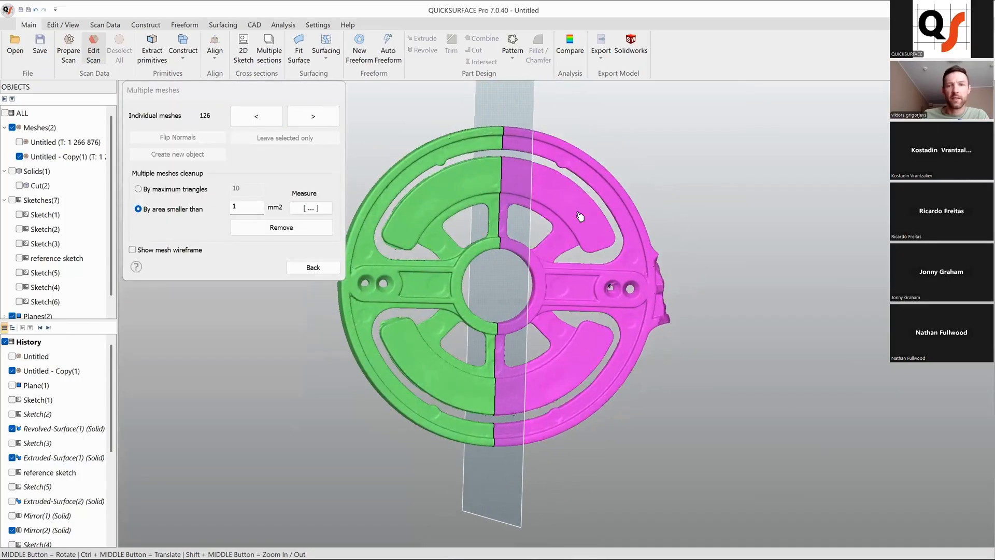
left_click(580, 216)
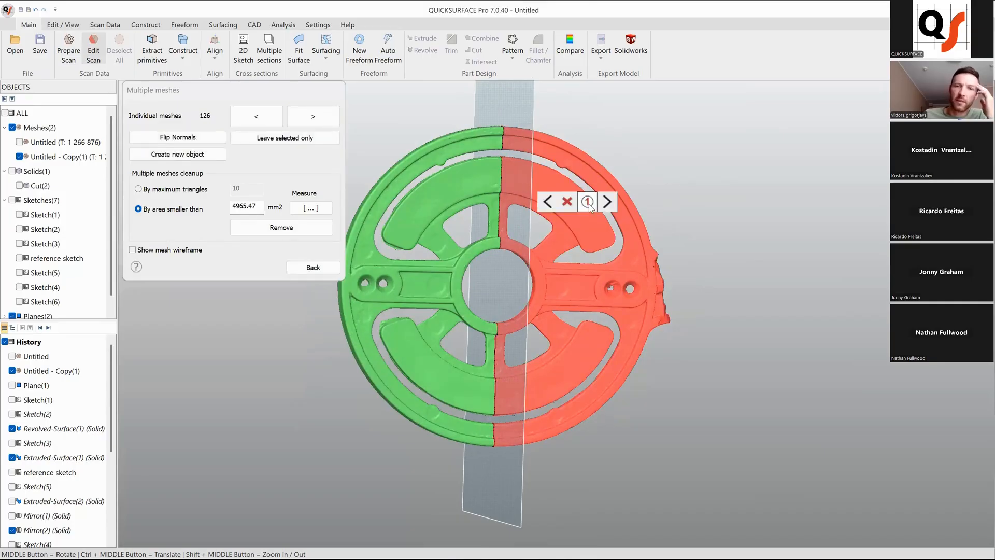
left_click(587, 202)
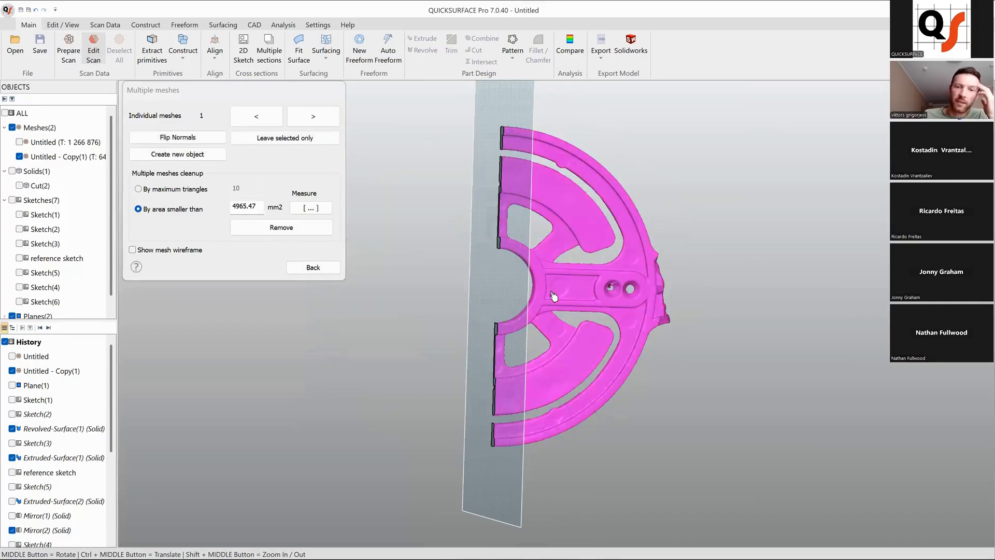
left_click(313, 267)
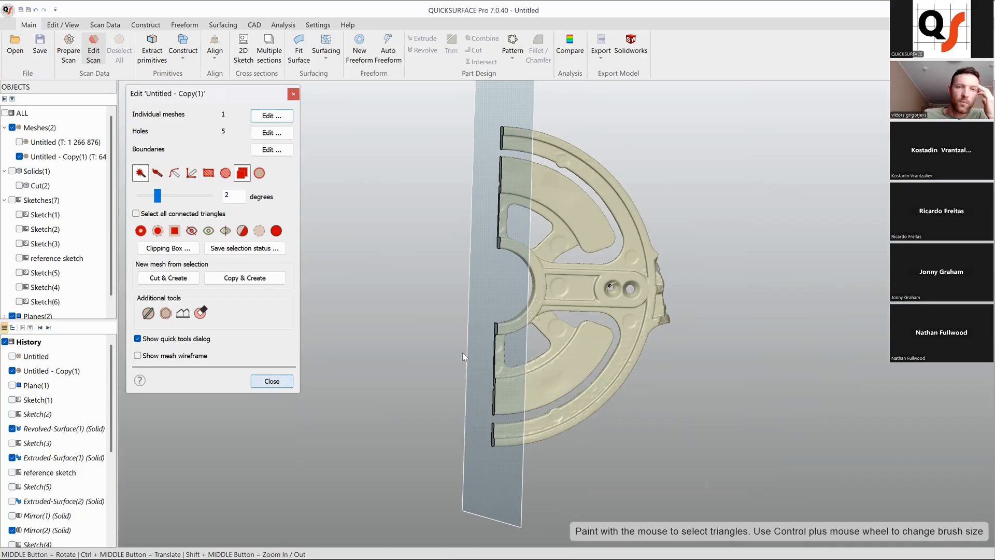
key("Escape")
middle_click_drag(467, 351, 639, 350)
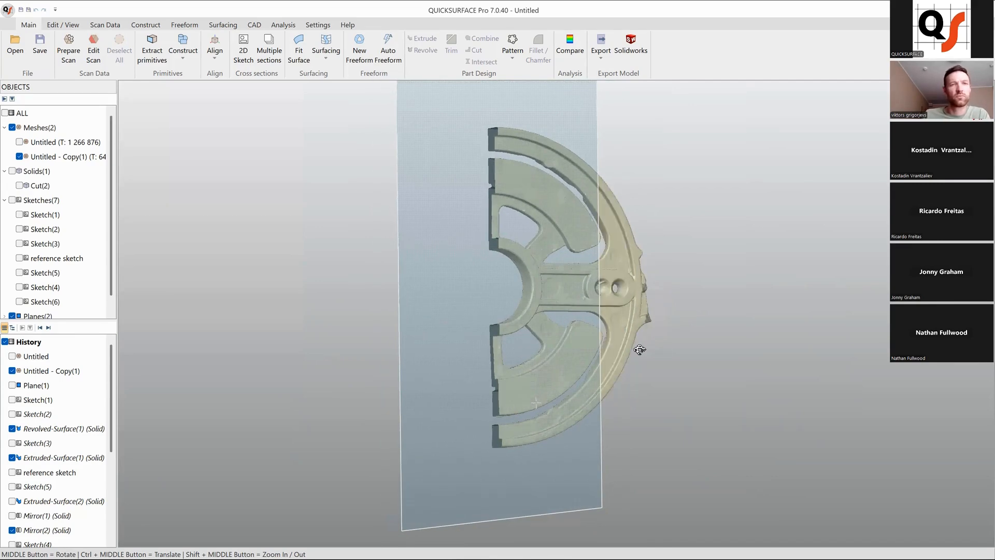
left_click(588, 269)
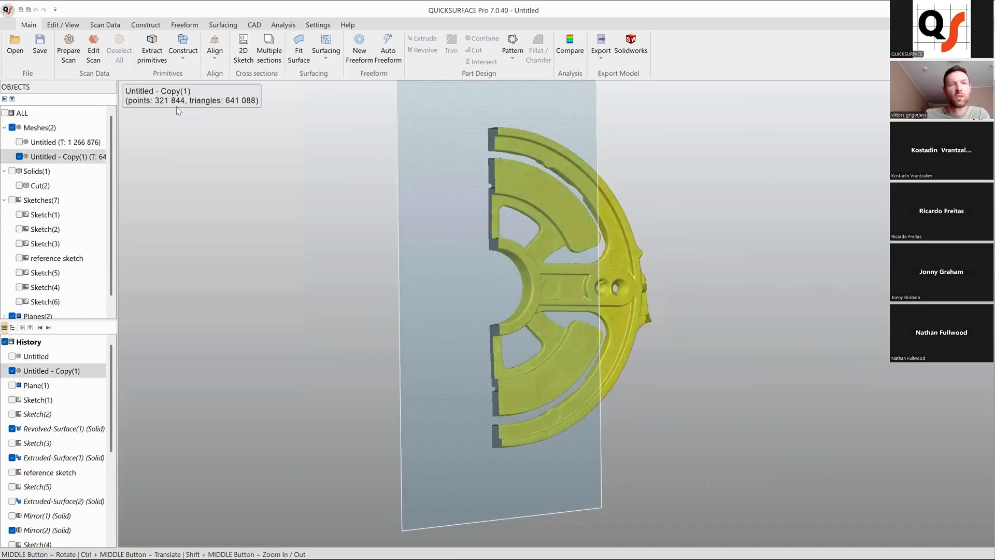
left_click(93, 49)
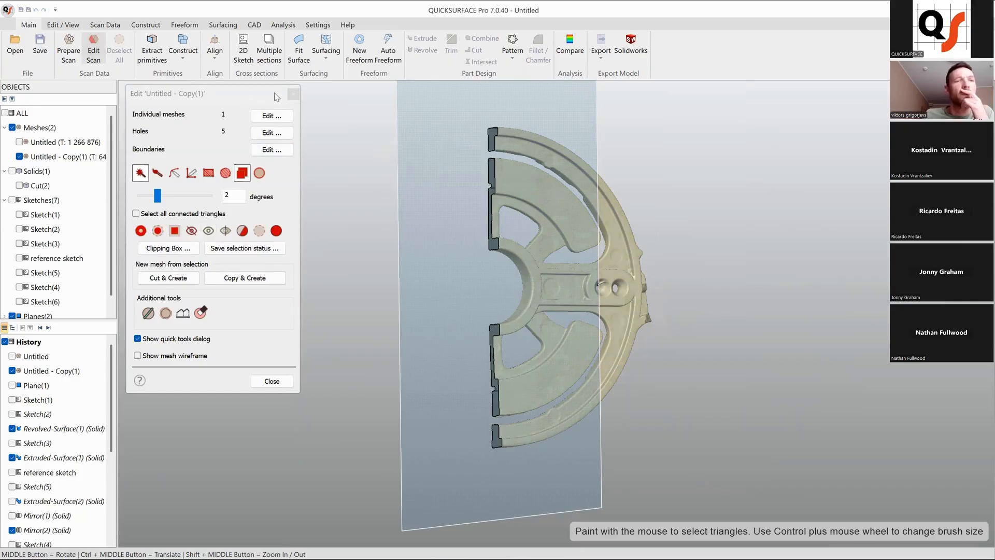
left_click(293, 94)
- Mirror the half mesh copy across the OYZ plane while keeping the original half, forming a symmetric wheel mesh
left_click(105, 25)
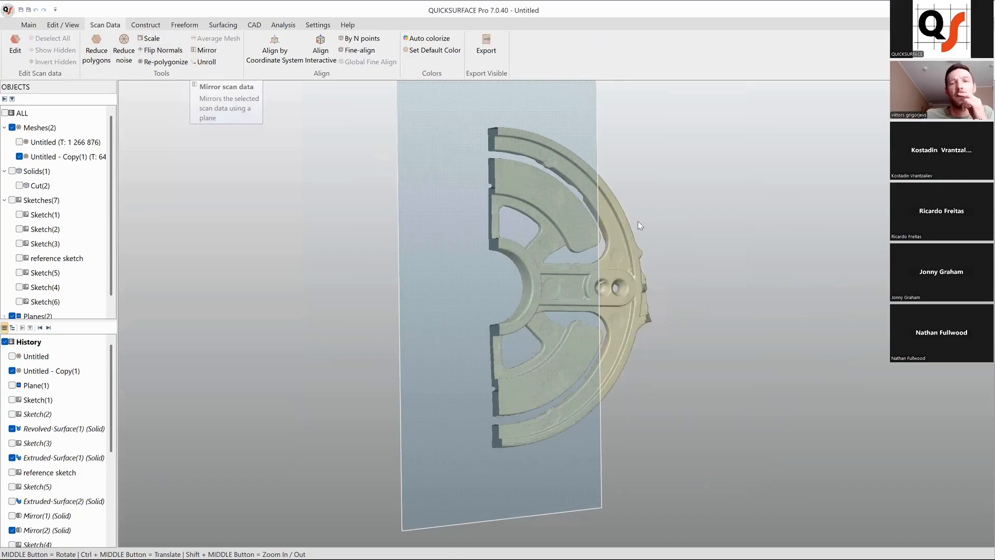
left_click(623, 224)
left_click(207, 50)
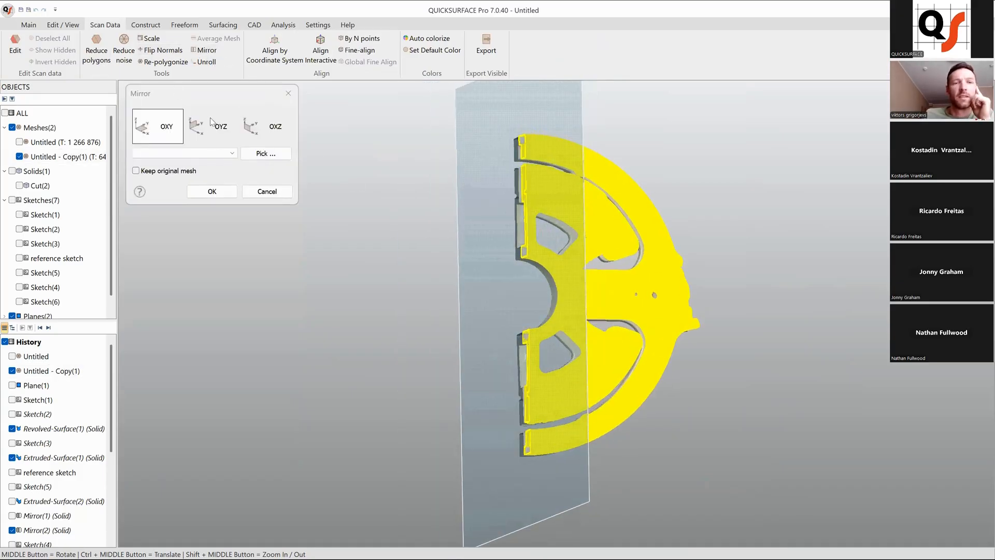
left_click(216, 130)
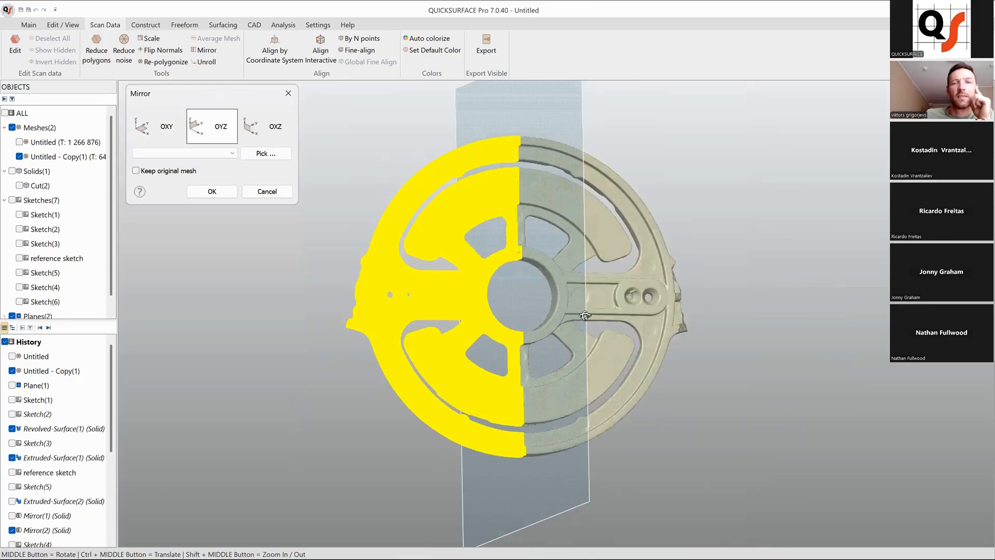
middle_click_drag(584, 315, 560, 305)
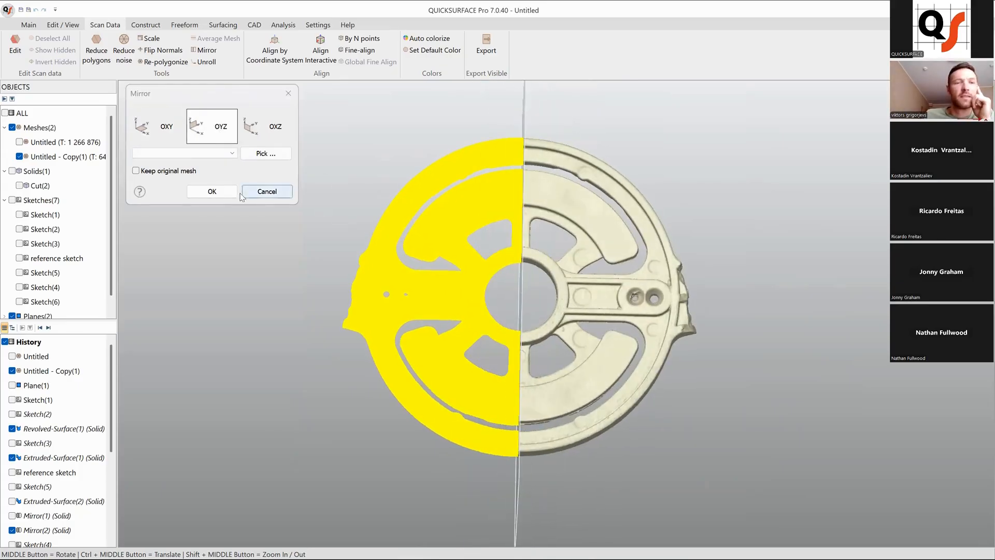
left_click(212, 191)
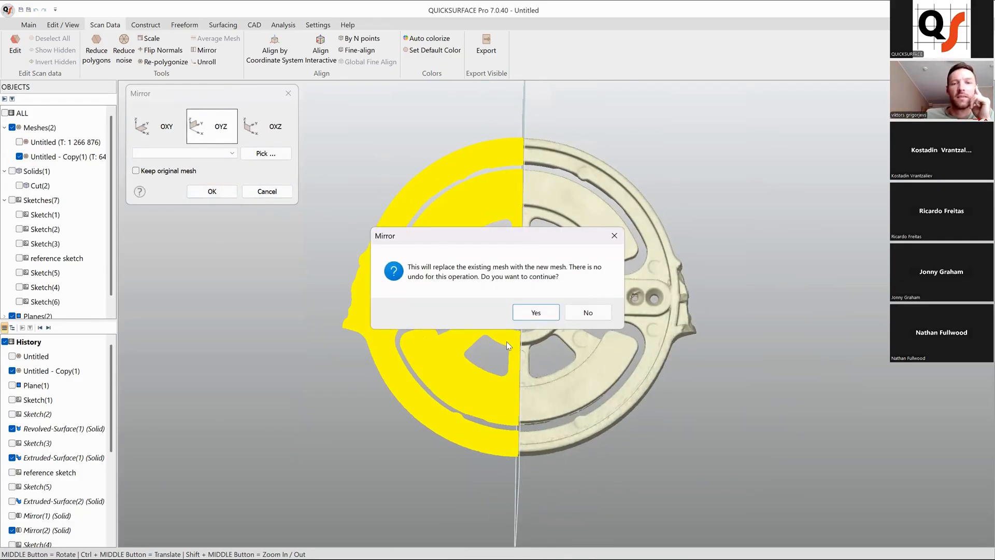
left_click(589, 314)
left_click(135, 171)
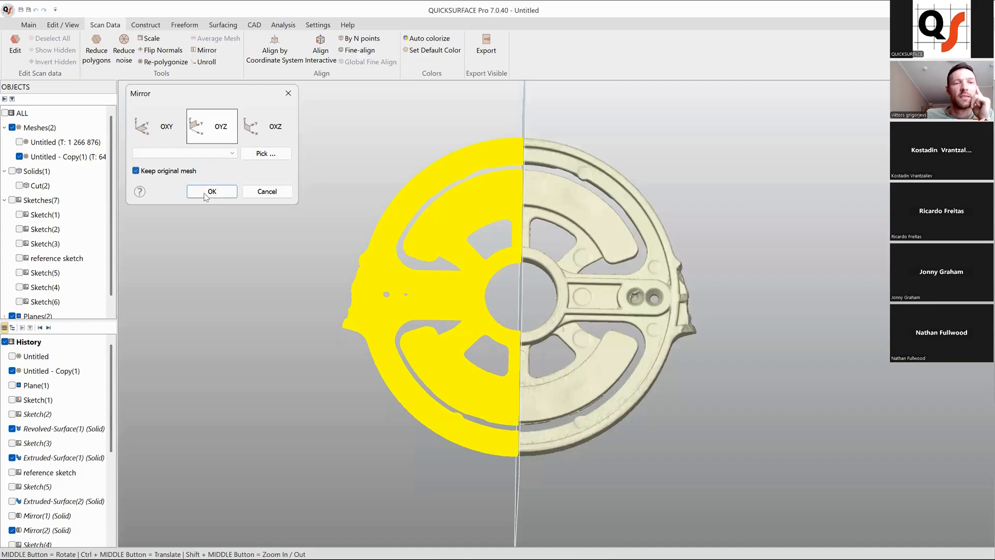
left_click(212, 191)
middle_click_drag(534, 238, 619, 213)
scroll(671, 341, "up", 3)
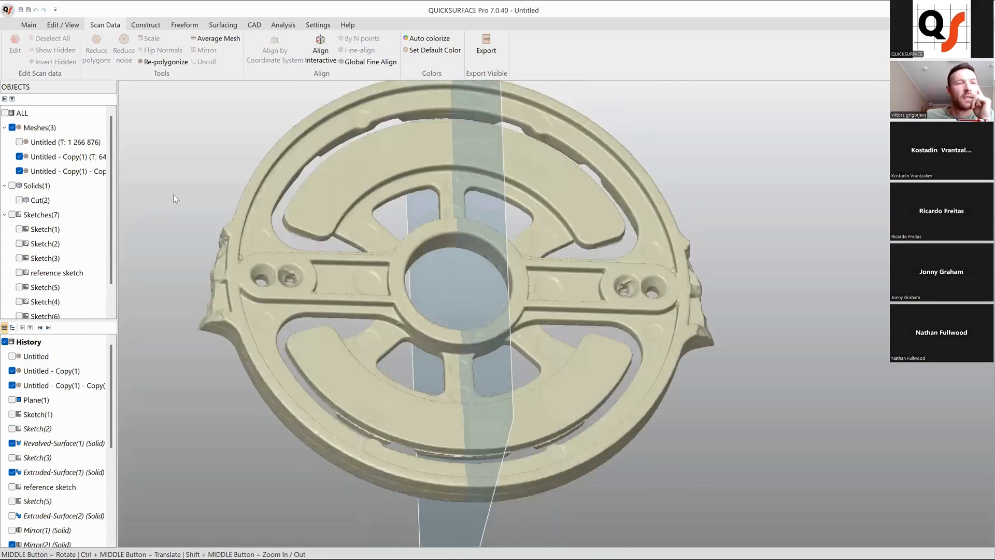
- Show the solid and compare it with the two symmetric mesh halves using a 0.1 mm tolerance, then end the comparison
left_click(20, 200)
middle_click_drag(620, 346, 624, 299)
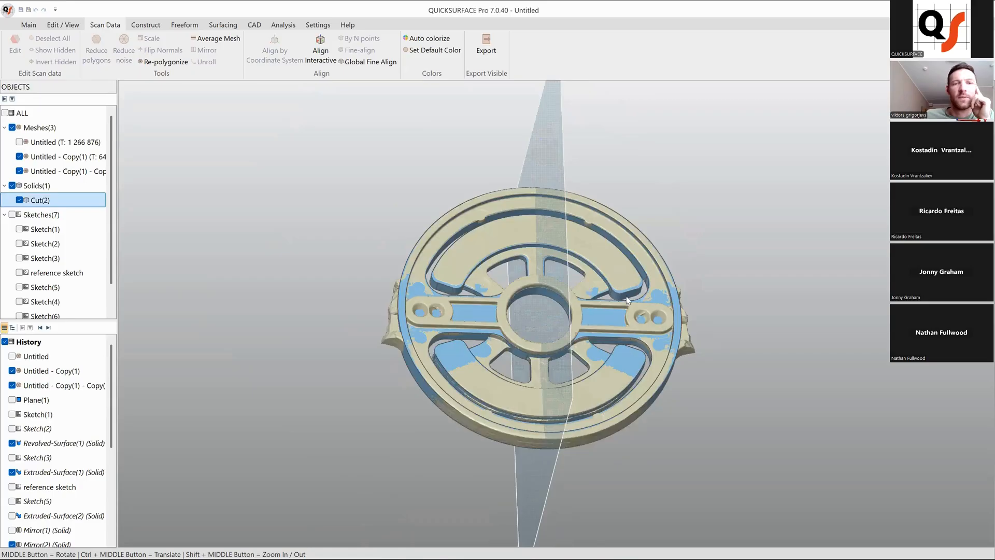
left_click(283, 25)
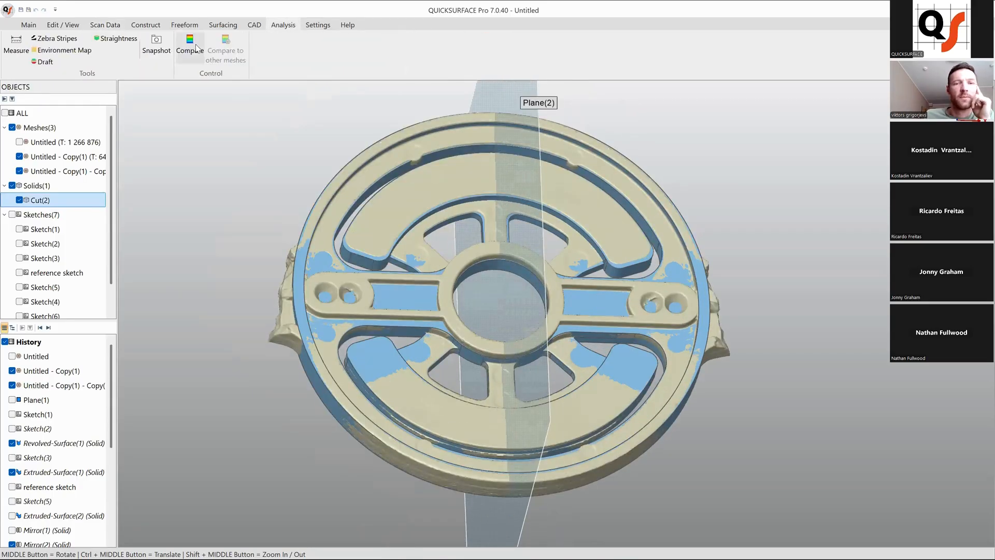
left_click(189, 46)
middle_click_drag(542, 314, 599, 329)
left_click(593, 332)
scroll(604, 367, "down", 3)
scroll(604, 367, "up", 3)
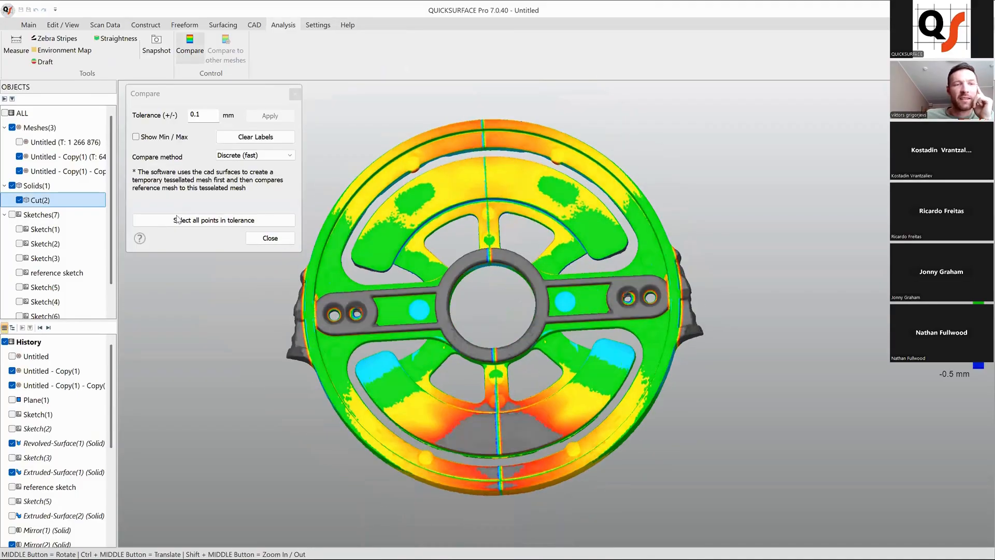
left_click(269, 238)
- Hide the splitting plane and both half meshes, and show the original scan mesh together with the solid
middle_click_drag(435, 338, 569, 117)
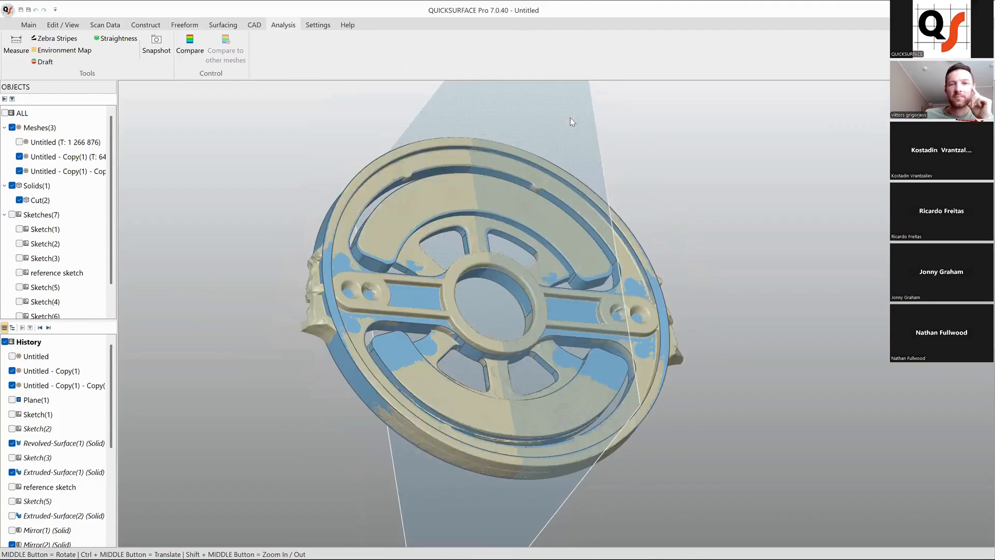
left_click(685, 176)
middle_click_drag(555, 247, 393, 288)
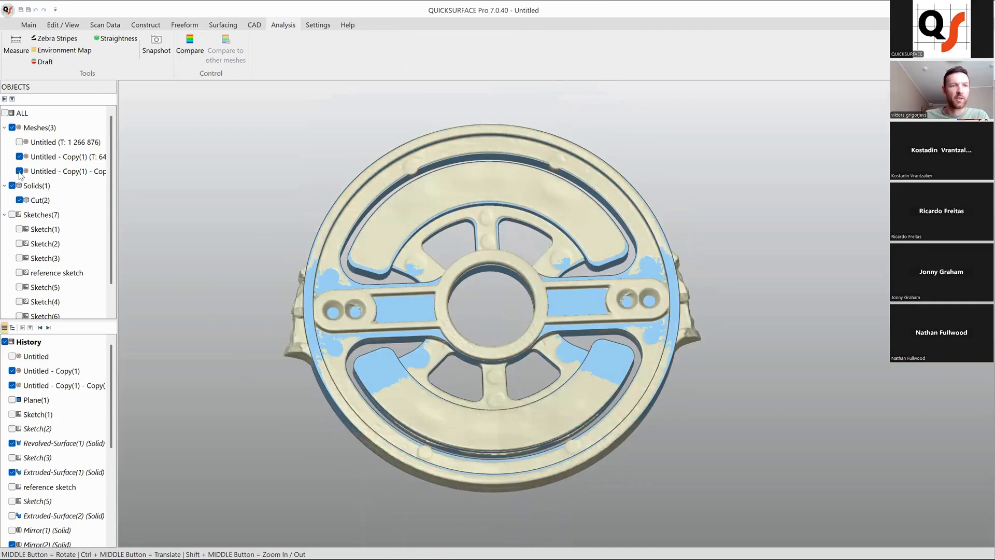
left_click(19, 171)
left_click(20, 157)
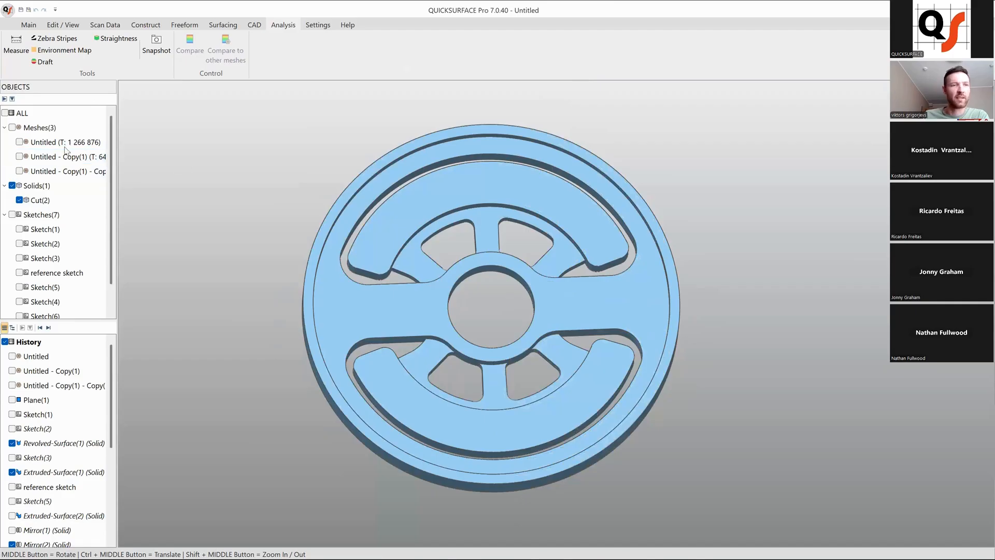
left_click(20, 142)
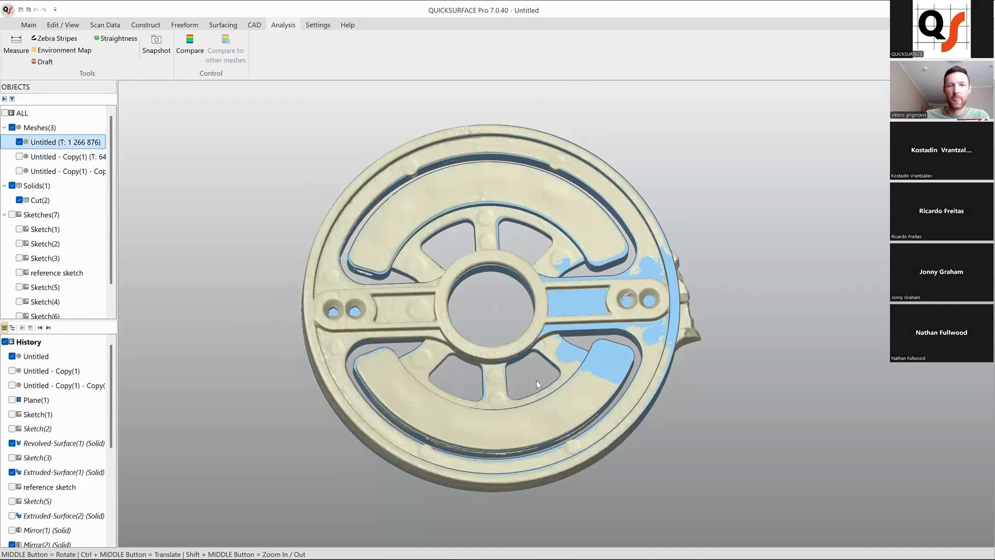
middle_click_drag(537, 384, 534, 357)
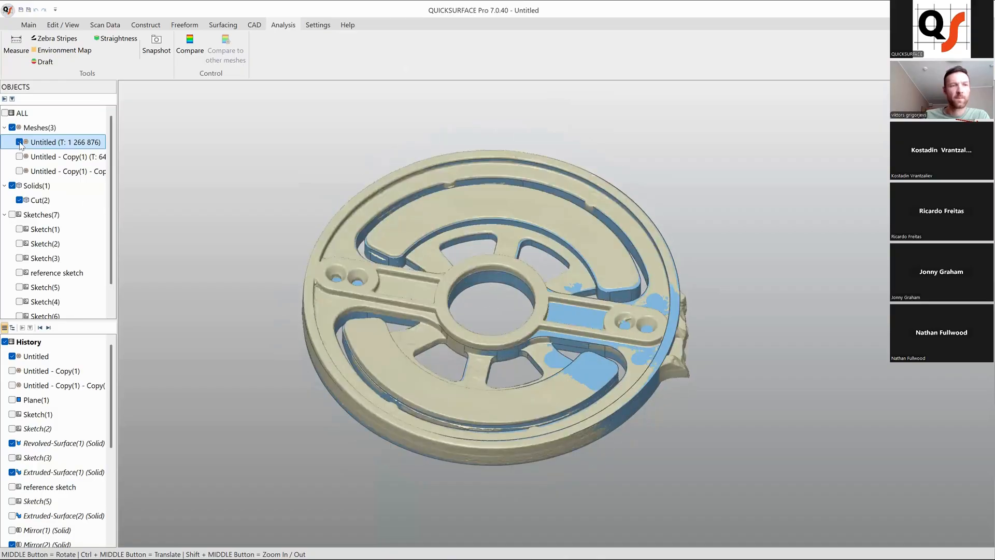
left_click(20, 142)
left_click(19, 142)
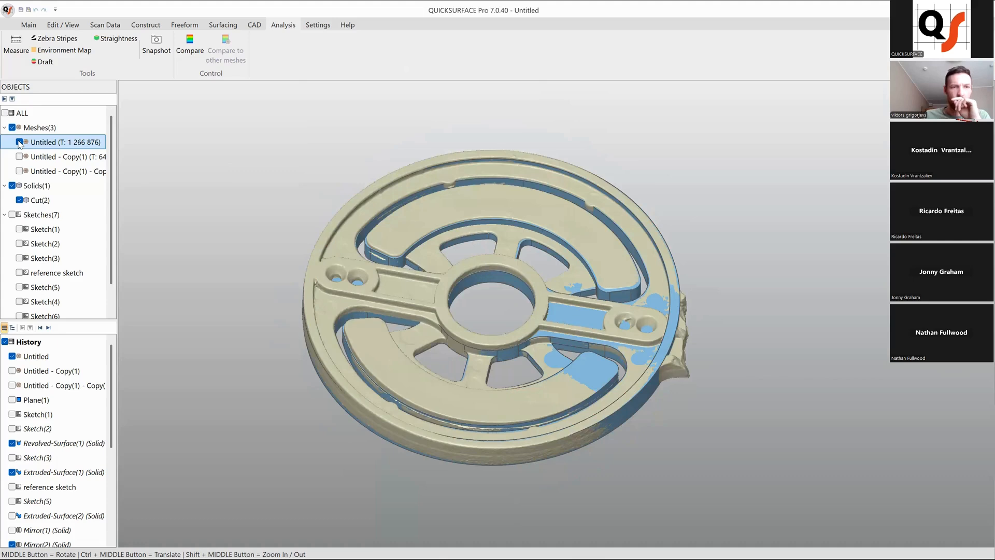
left_click(19, 142)
left_click(19, 141)
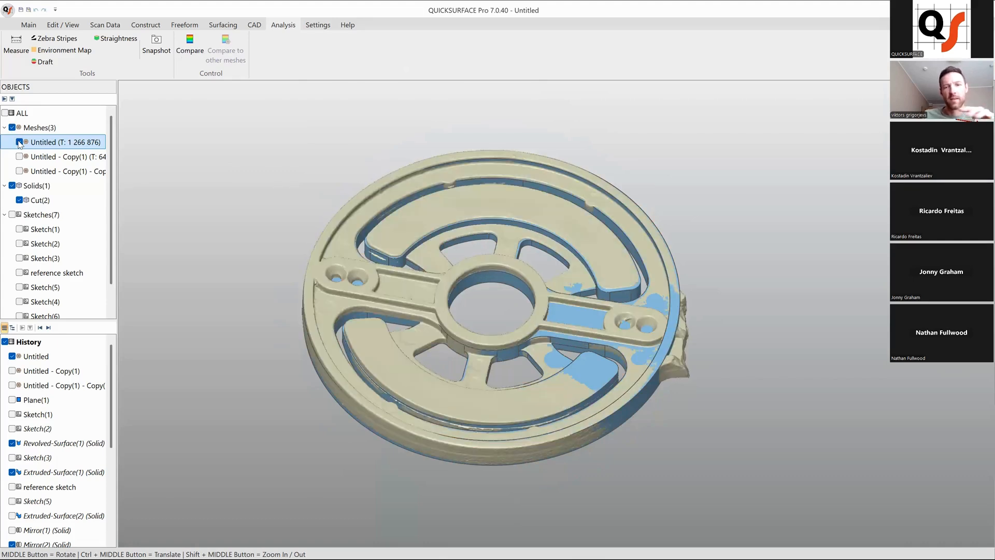
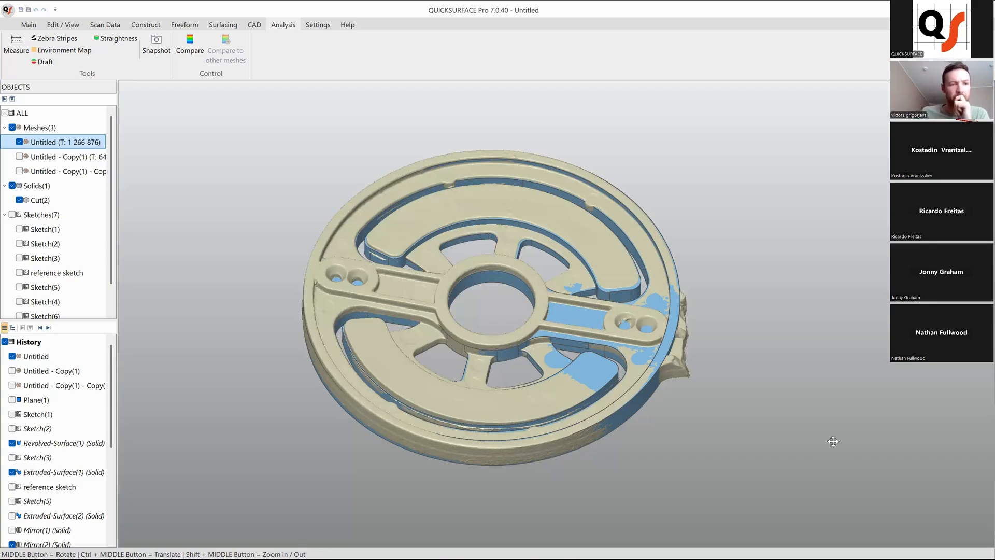
- Show the reference sketch and extrude its circles above the wheel as a new solid with a depth of about 17.65 mm
left_click(71, 278)
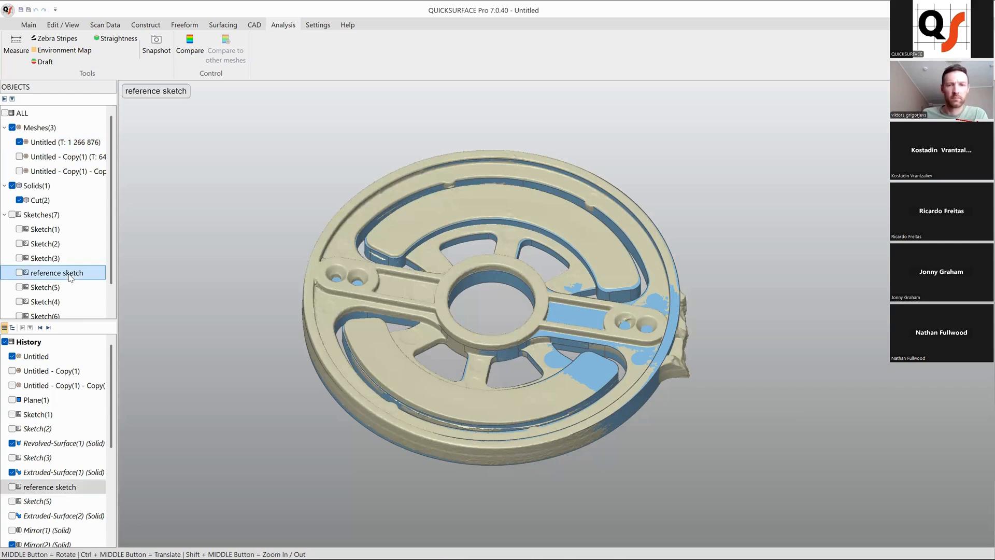
left_click(21, 273)
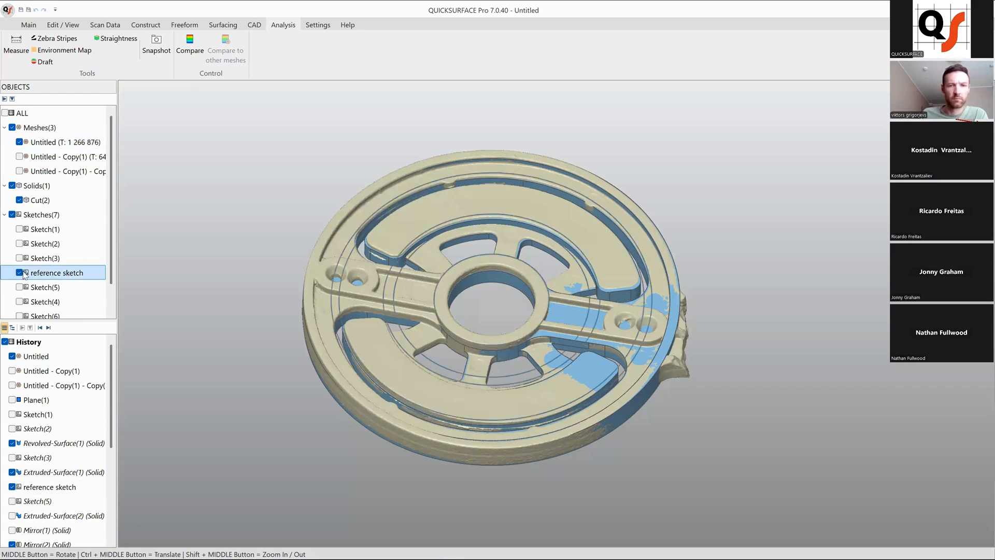
left_click(593, 337)
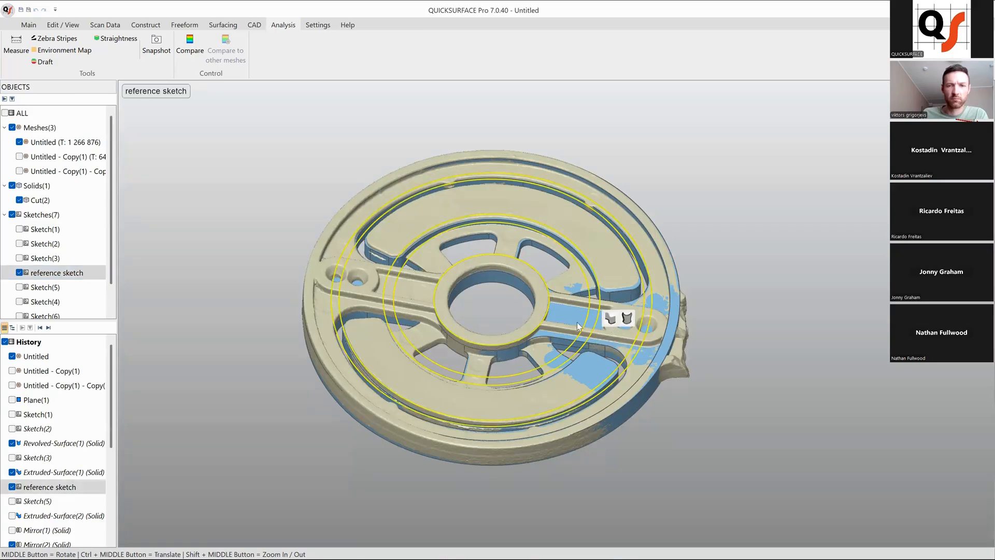
left_click(611, 318)
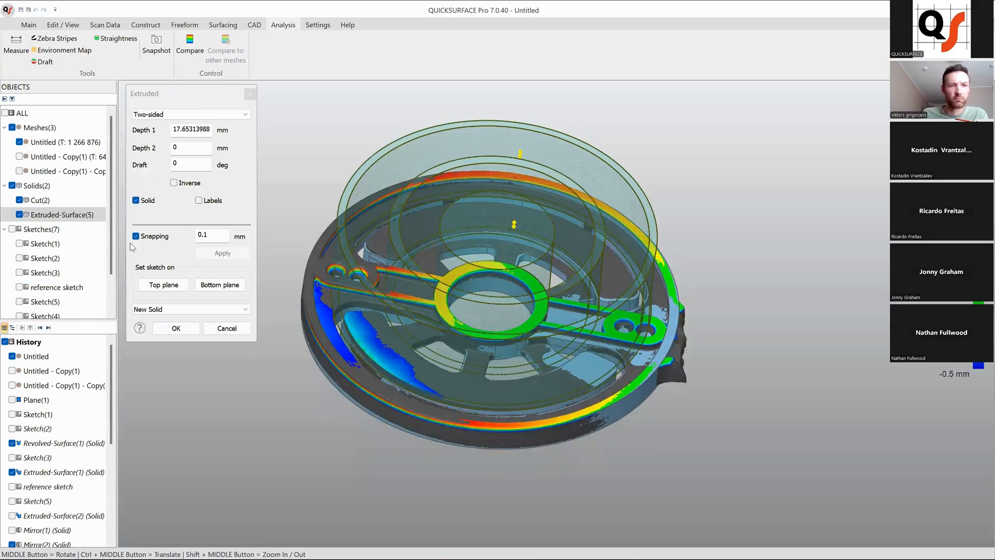
left_click(187, 331)
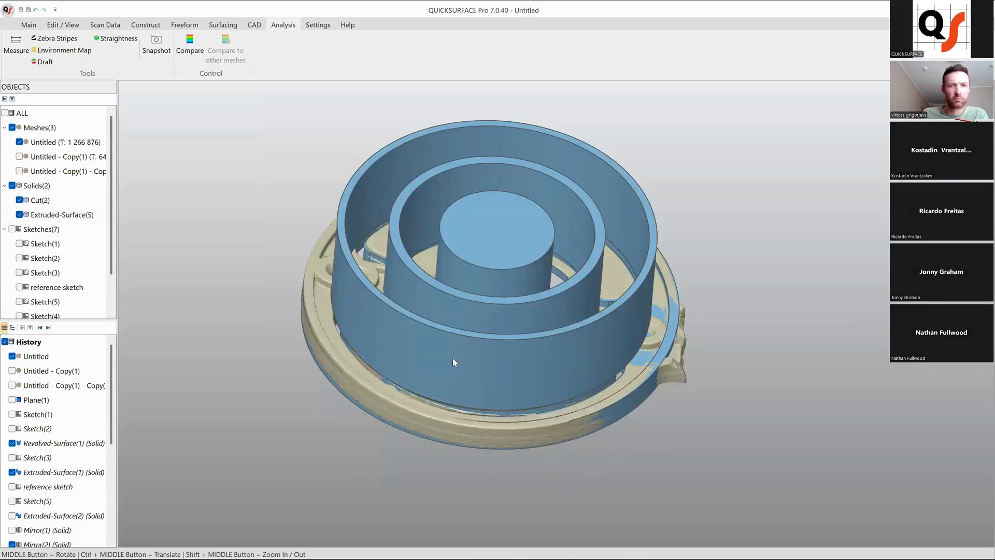
- Extrude the reference sketch again as another new solid, extending its circles in the opposite direction below the wheel
middle_click_drag(561, 254, 566, 240)
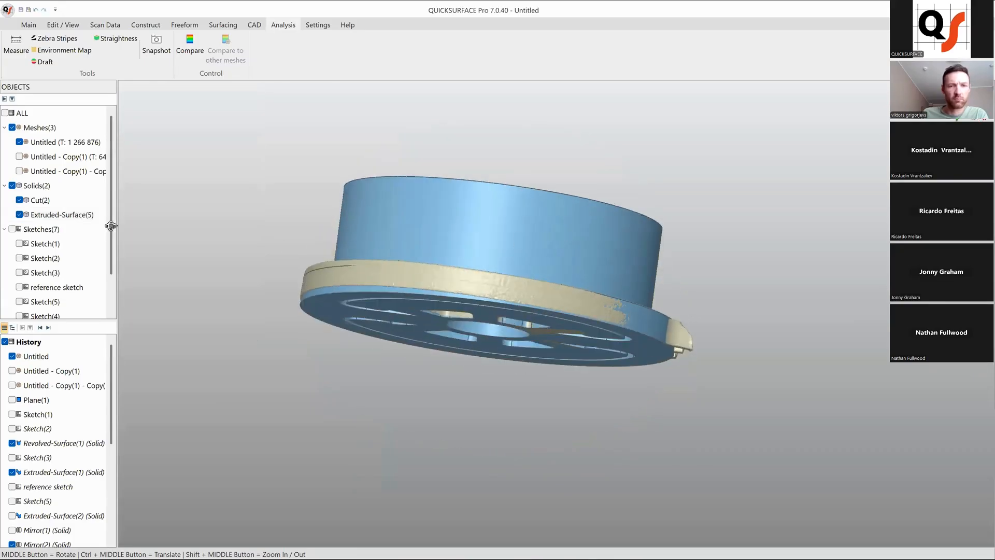
left_click(20, 287)
left_click(398, 322)
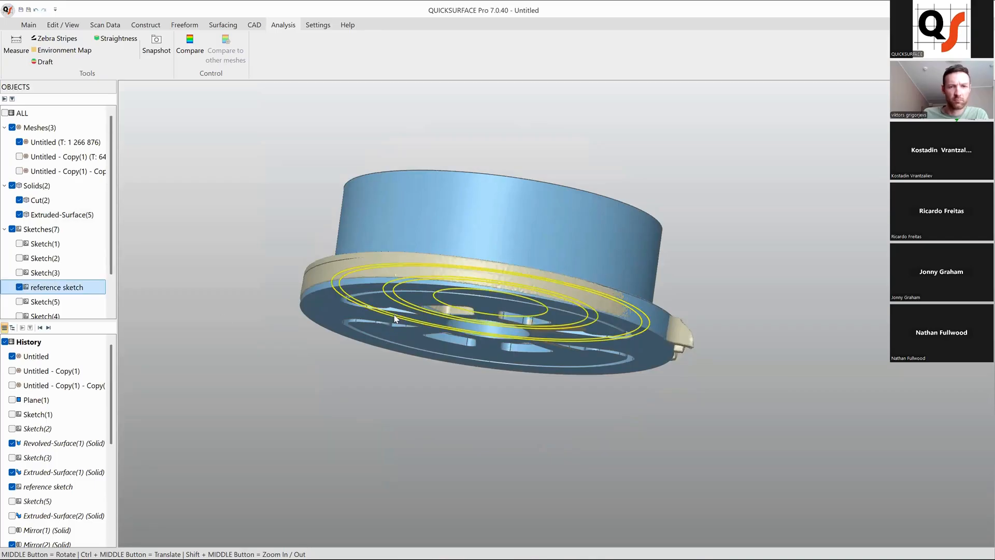
left_click(414, 299)
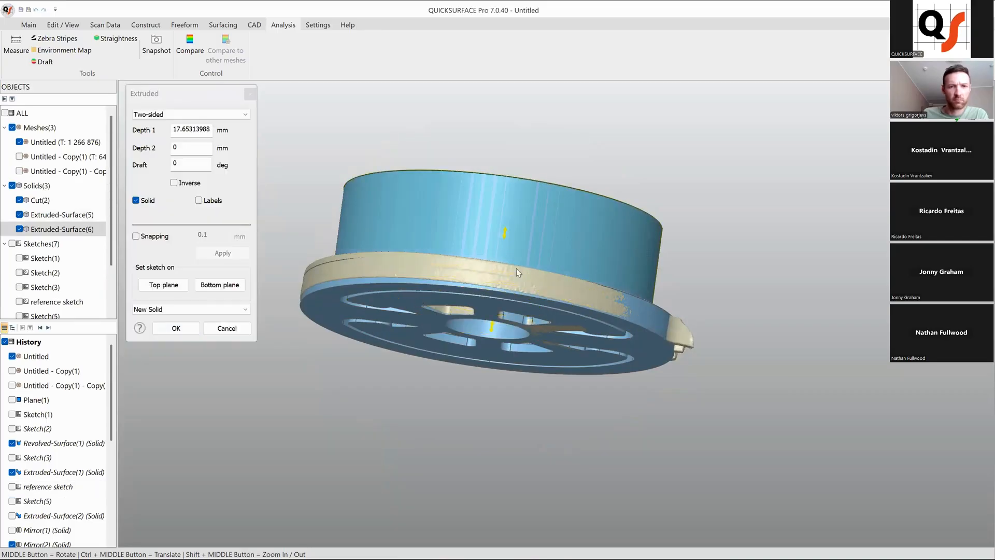
left_click_drag(477, 407, 476, 429)
left_click_drag(505, 233, 487, 373)
left_click(175, 328)
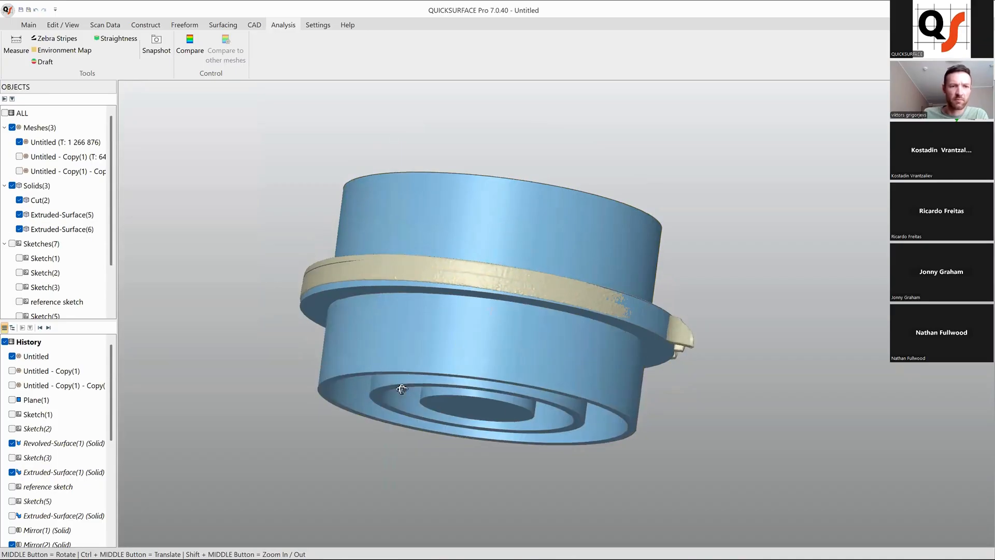
middle_click_drag(530, 333, 543, 244)
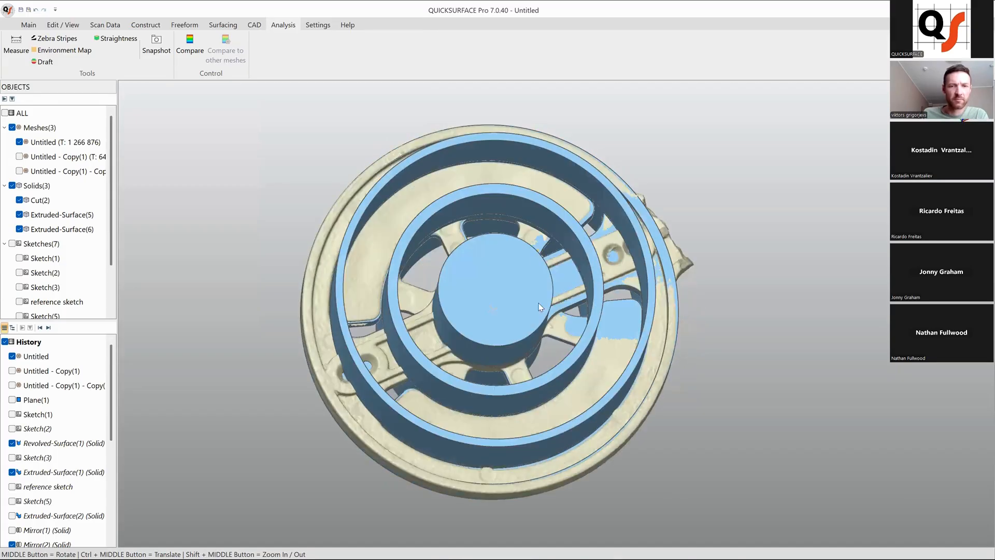
- Delete both extrusions made from the reference sketch and hide the sketch
scroll(45, 456, "down", 5)
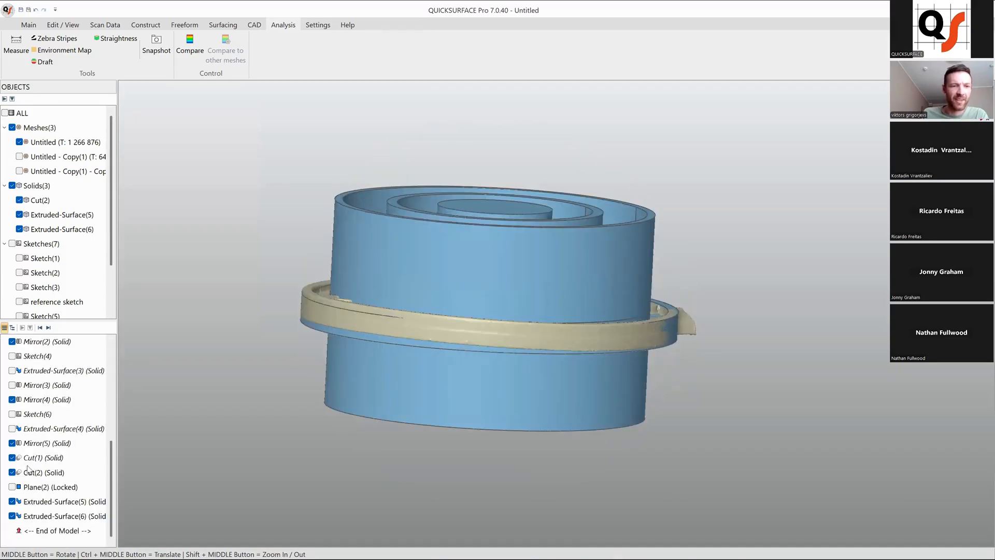
left_click(59, 518)
key("Delete")
key("Return")
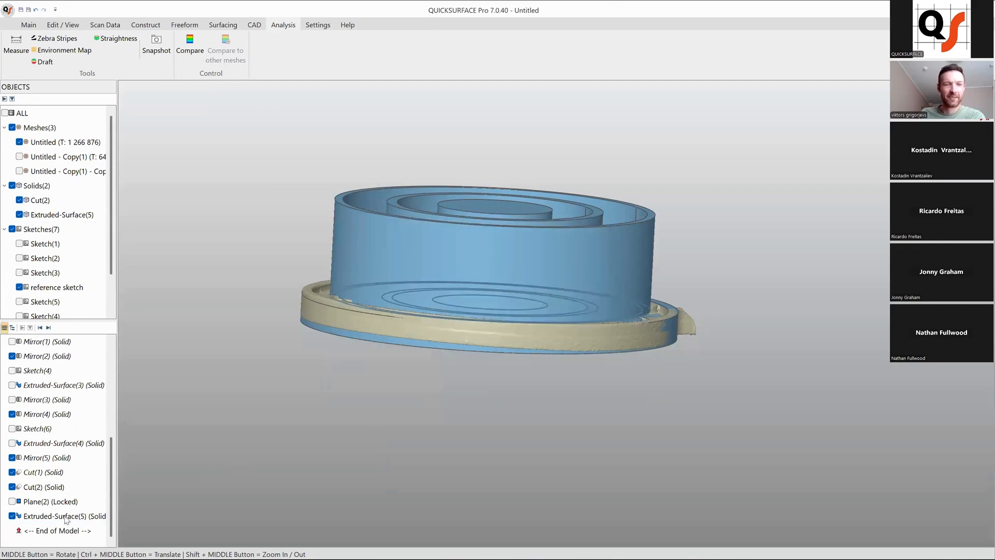
left_click(67, 517)
key("Delete")
key("Return")
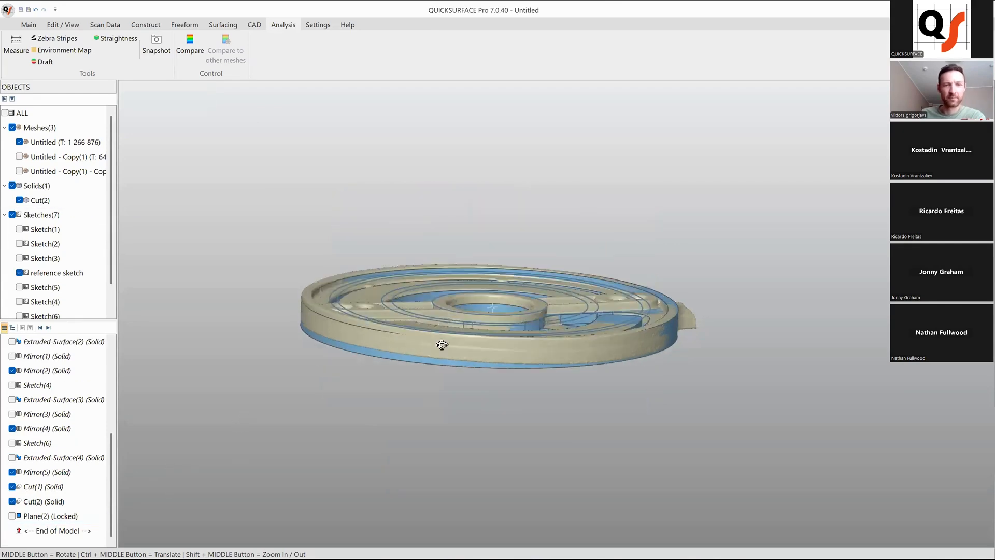
middle_click_drag(442, 344, 437, 386)
left_click(19, 273)
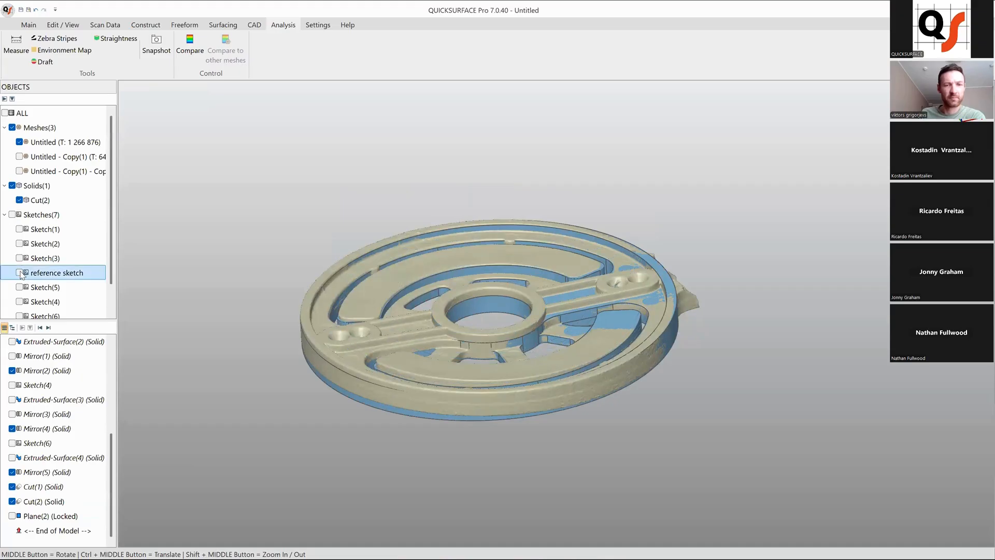
- Hide the original scan mesh so only the solid wheel model is shown
middle_click_drag(649, 382, 343, 284)
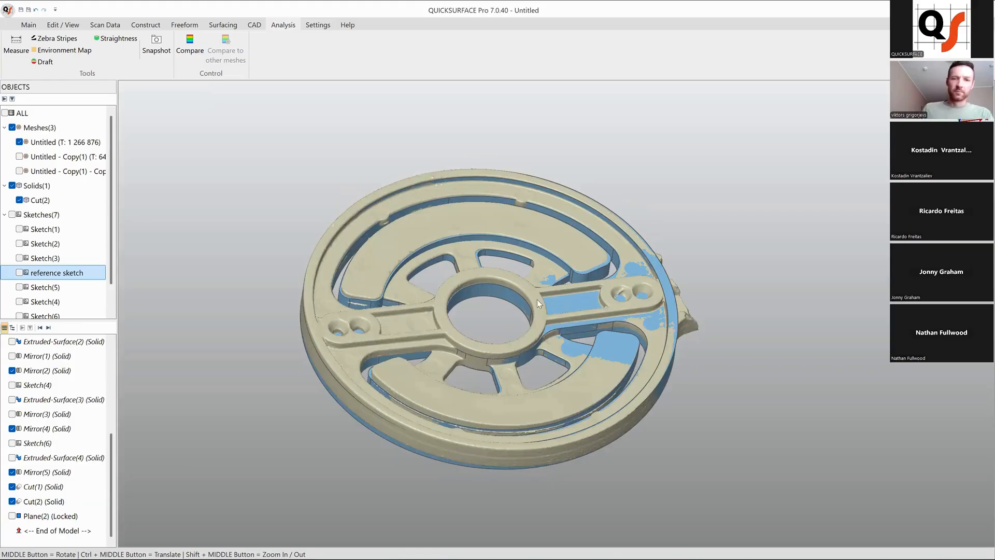
middle_click_drag(544, 482, 518, 346)
scroll(518, 346, "up", 3)
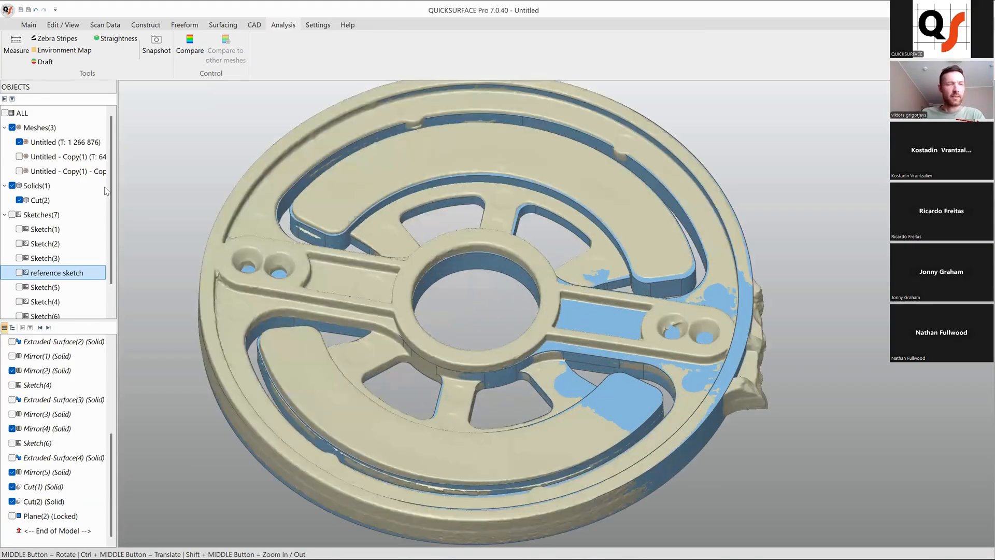
left_click(20, 142)
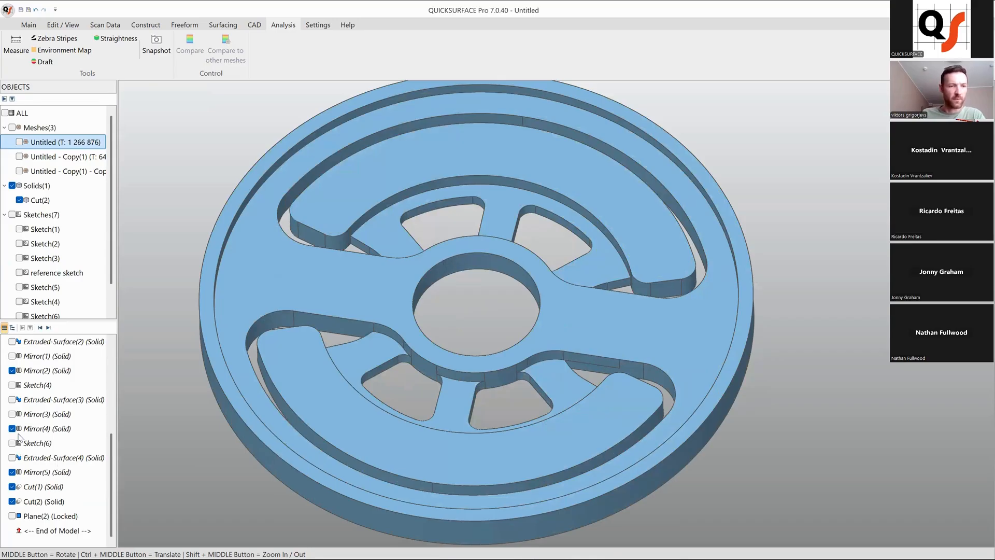
- Find Sketch(3), the base profile of Extruded-Surface(1), in the model history and open it for editing
scroll(49, 384, "up", 3)
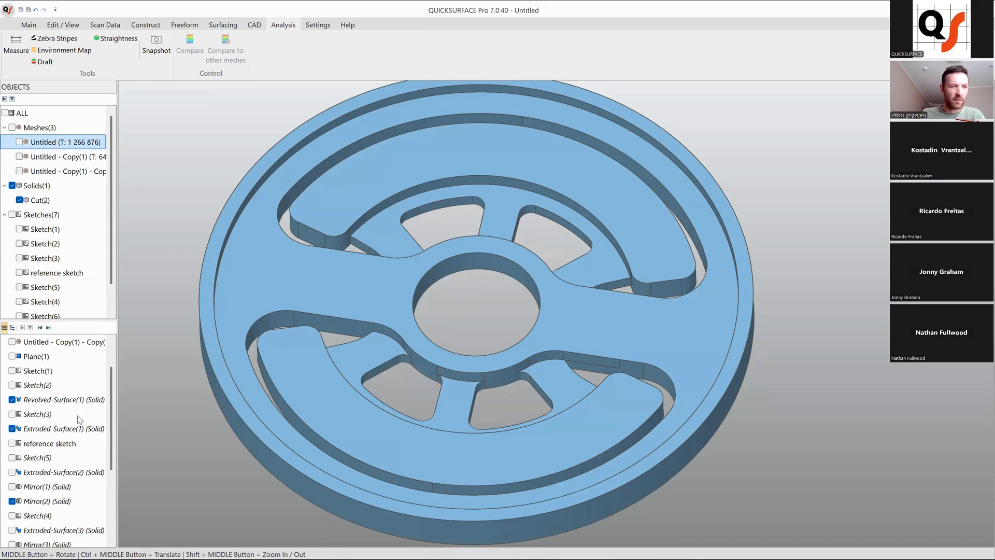
scroll(46, 449, "down", 3)
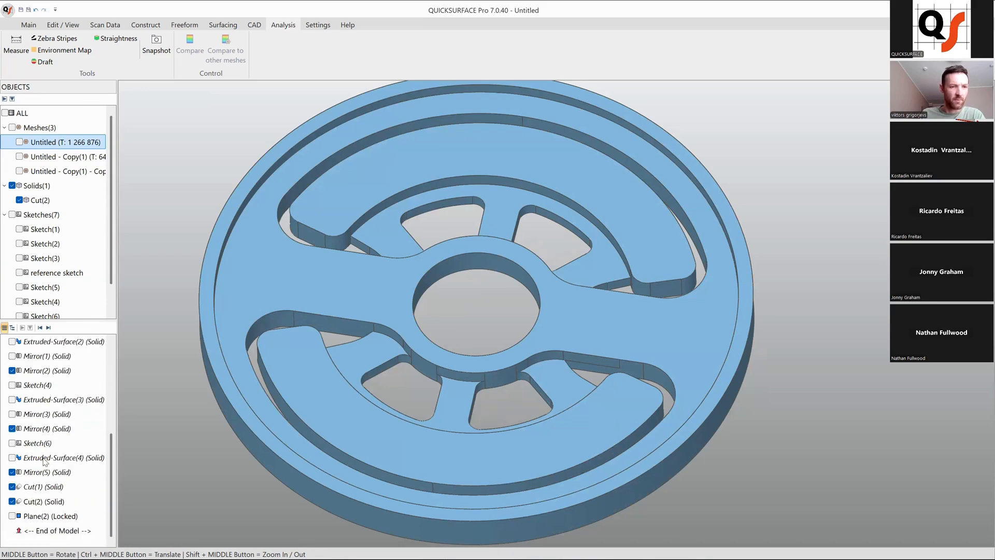
left_click(33, 487)
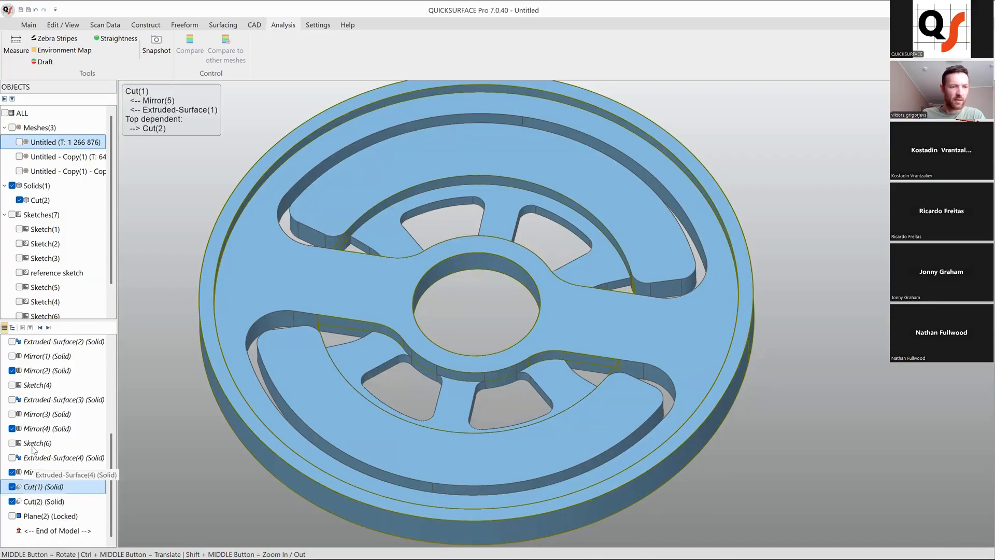
scroll(41, 394, "up", 5)
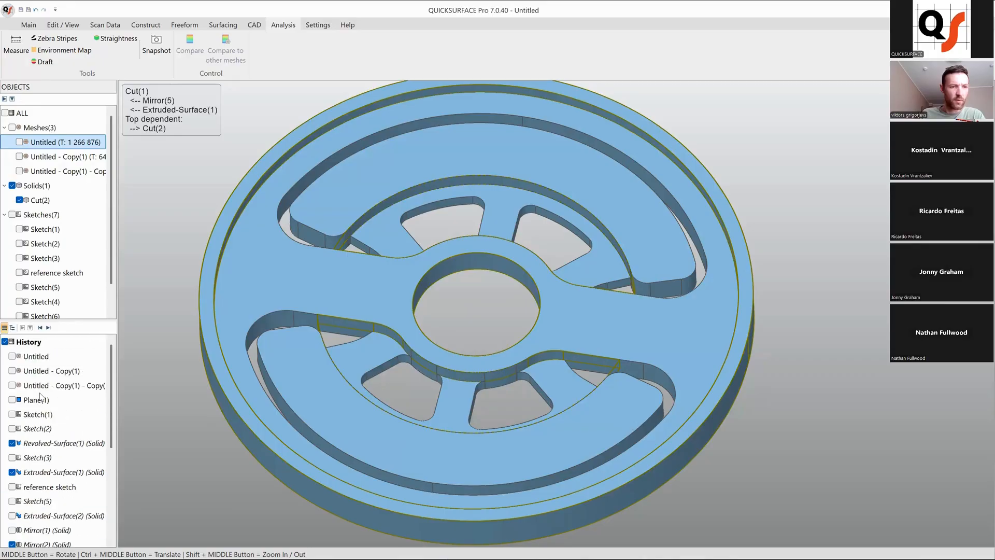
scroll(57, 406, "down", 2)
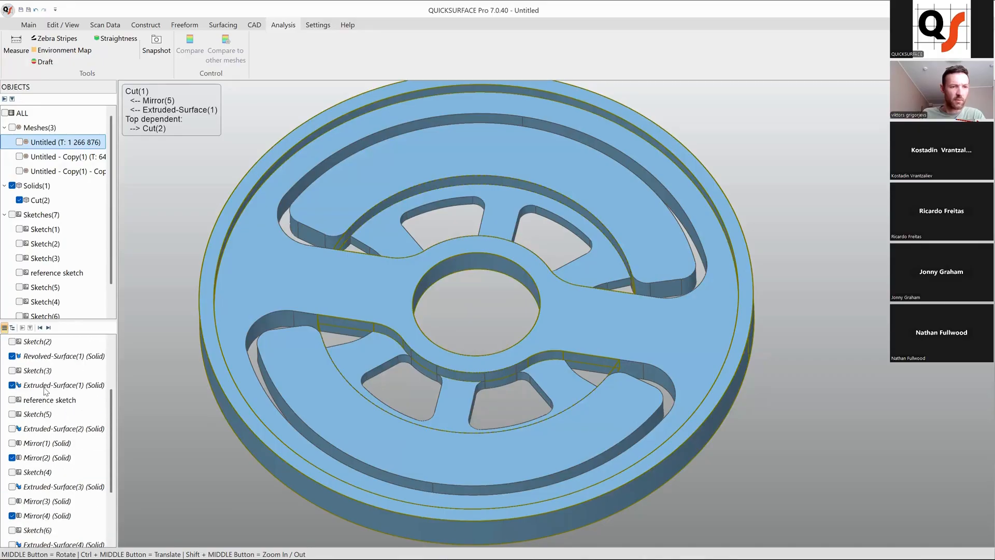
left_click(38, 371)
right_click(52, 371)
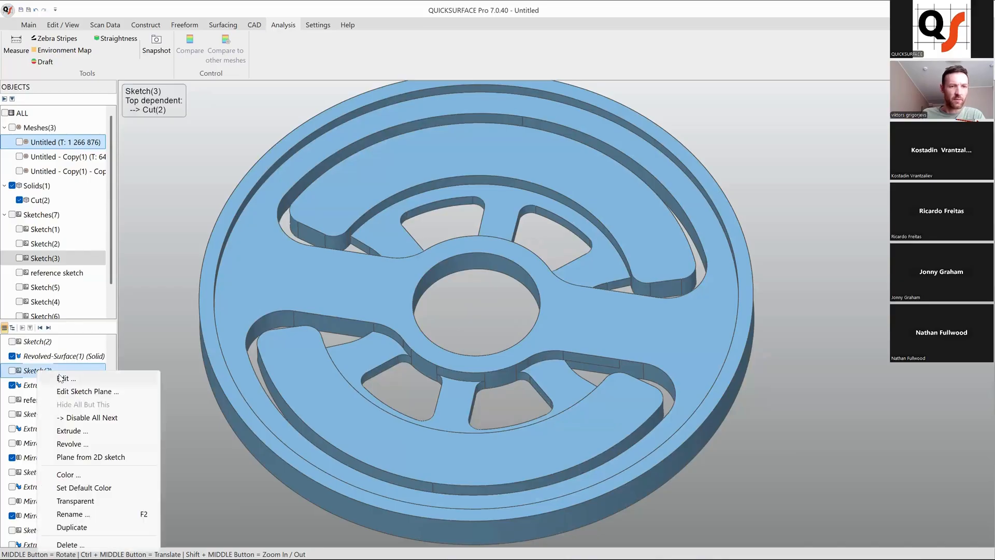
left_click(83, 377)
scroll(507, 353, "up", 2)
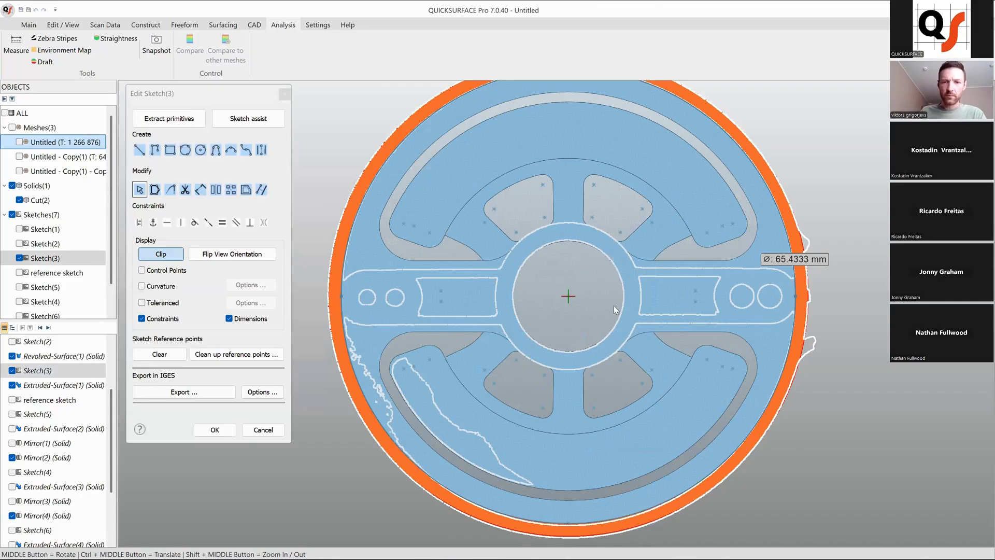
scroll(622, 310, "up", 2)
left_click(200, 149)
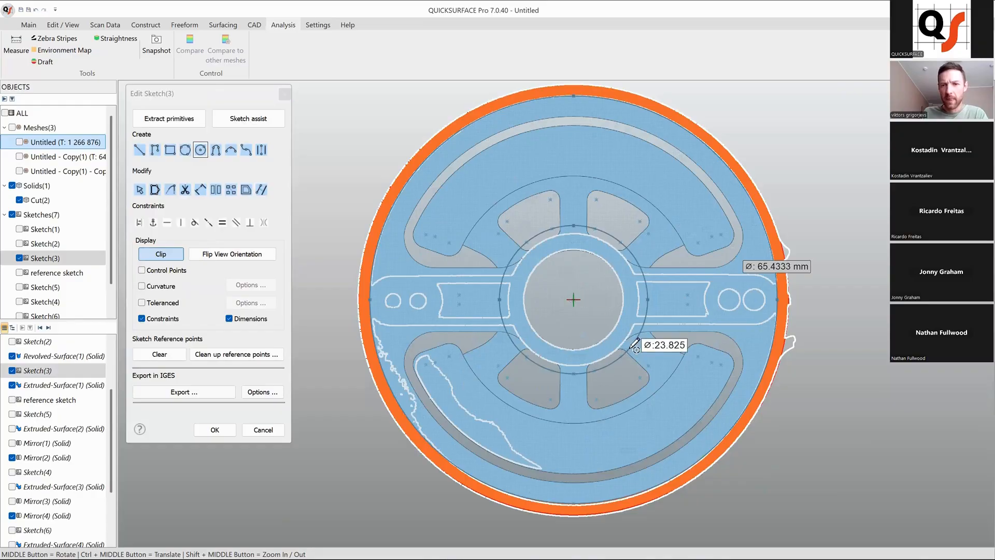
scroll(619, 338, "up", 4)
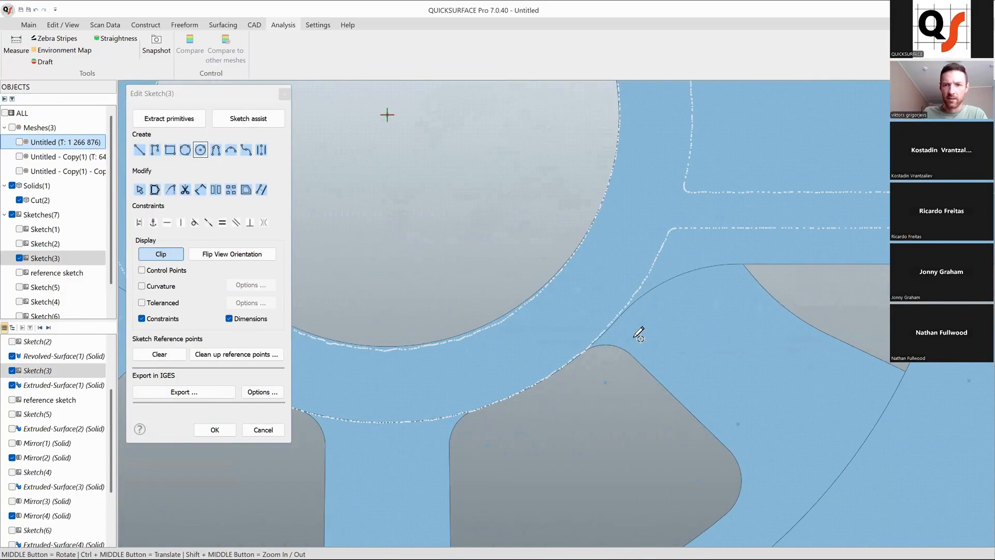
scroll(641, 334, "down", 3)
scroll(639, 334, "down", 1)
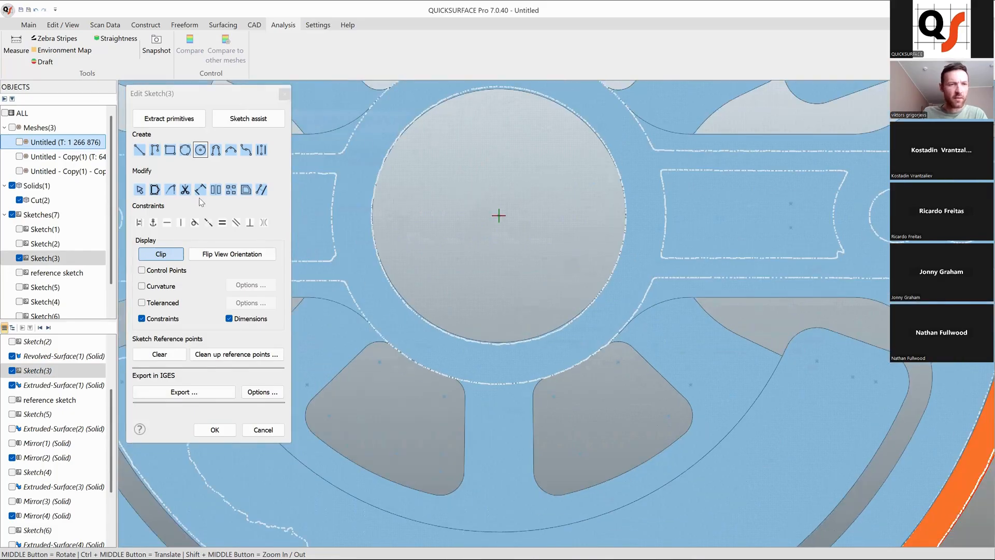
- Show the reference sketch, project its hub outer circle into Sketch(3) as an entity, and accept the sketch edit
left_click(246, 190)
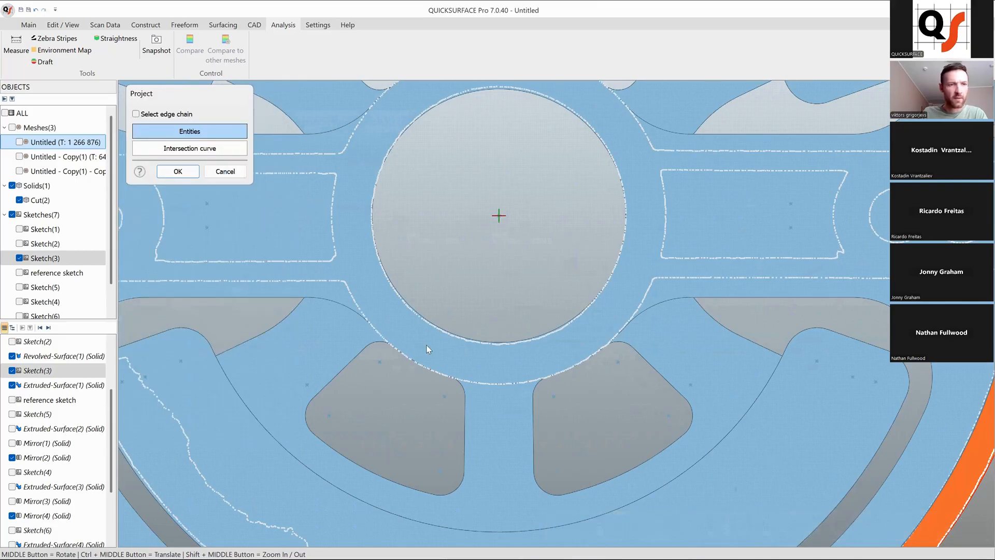
left_click(19, 272)
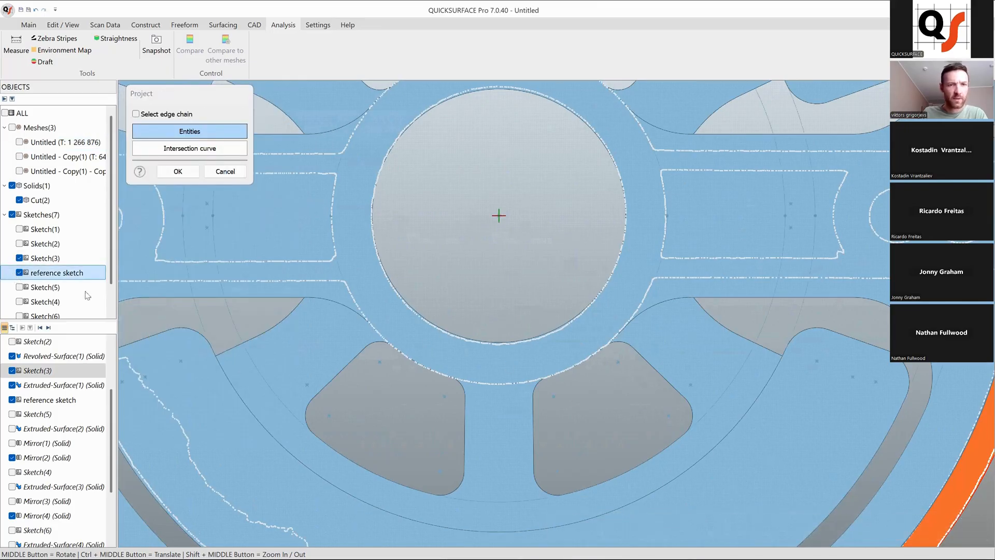
left_click(660, 269)
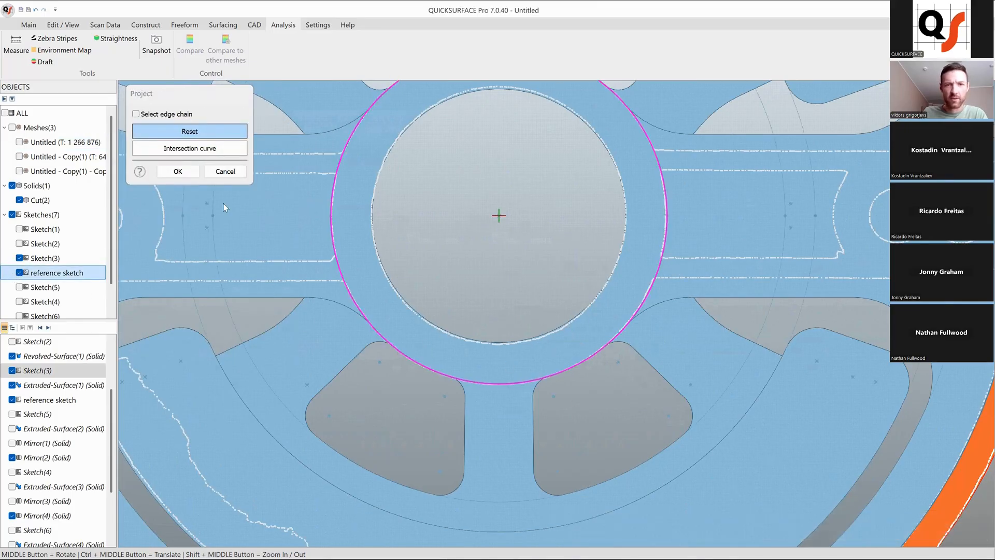
left_click(178, 171)
scroll(589, 266, "down", 5)
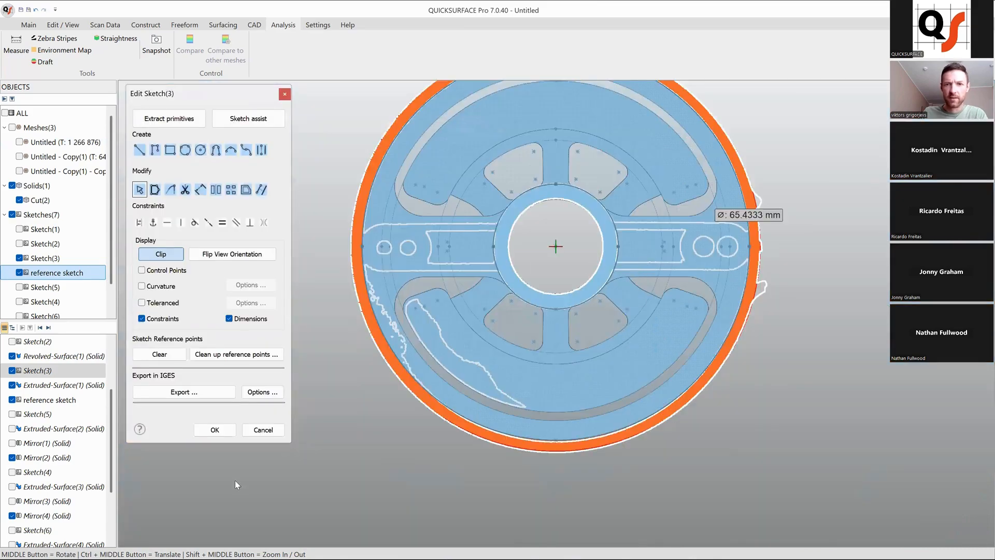
scroll(234, 480, "up", 3)
key("Return")
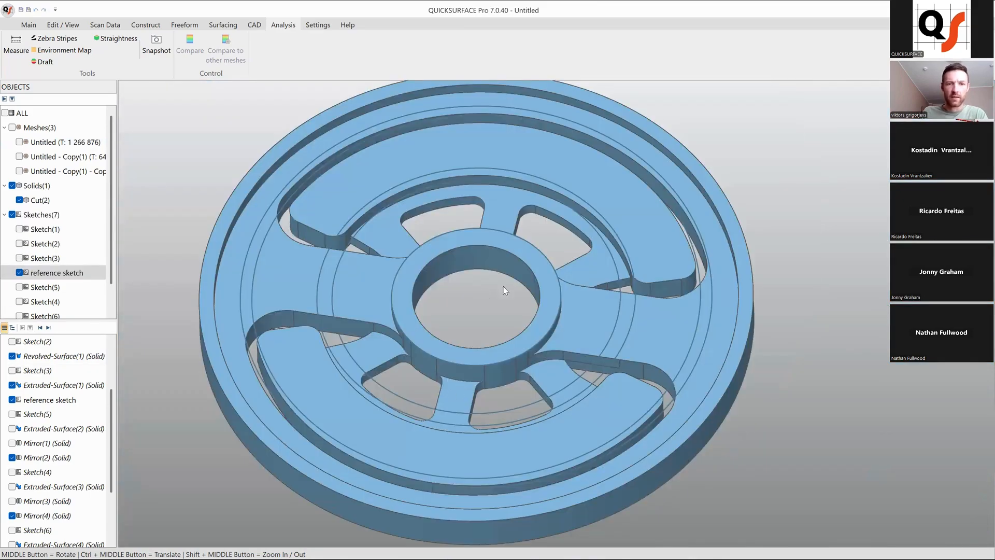
- Hide the reference sketch and inspect the updated hub of the solid wheel from several angles
middle_click_drag(492, 303, 492, 282)
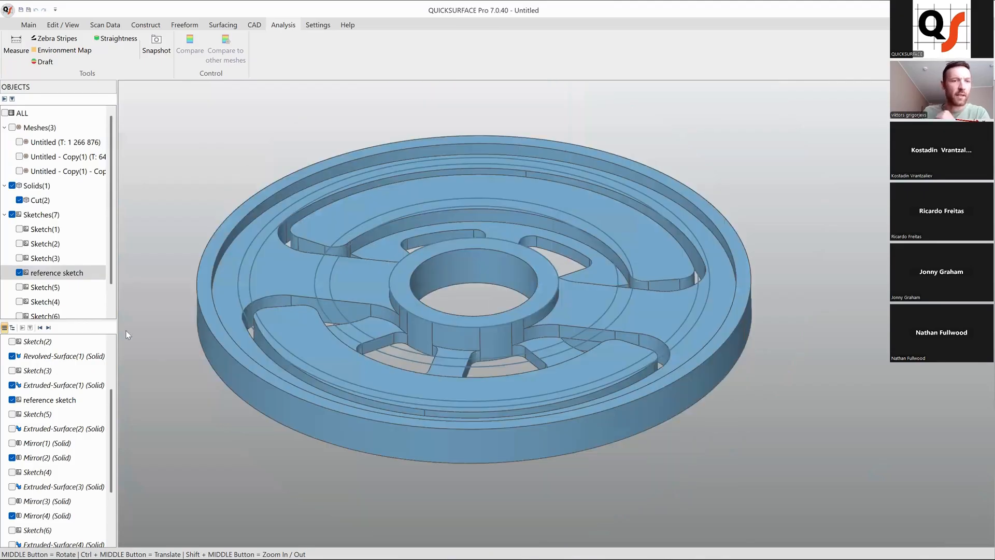
left_click(21, 274)
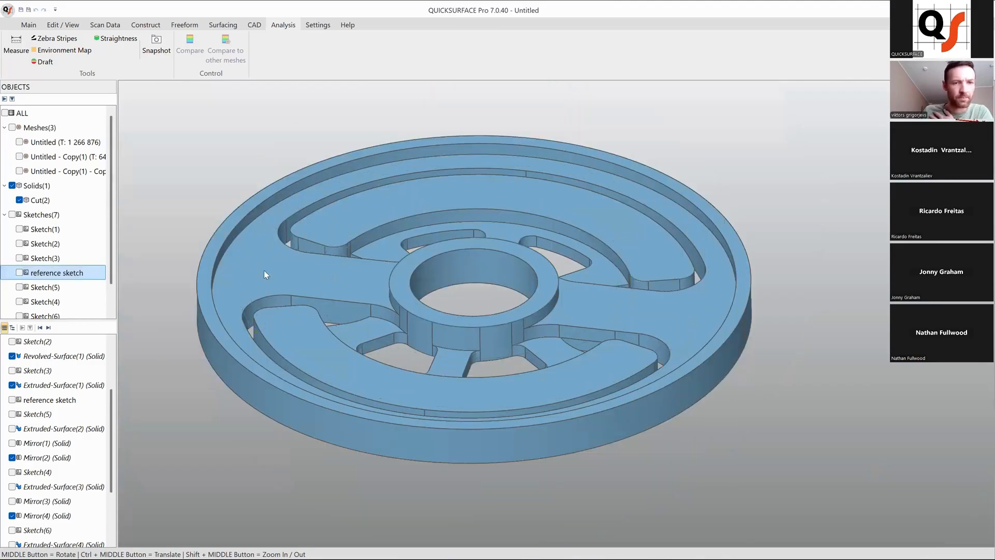
mouse_move(331, 310)
middle_mouse_down()
mouse_move(400, 377)
mouse_move(480, 363)
middle_mouse_up()
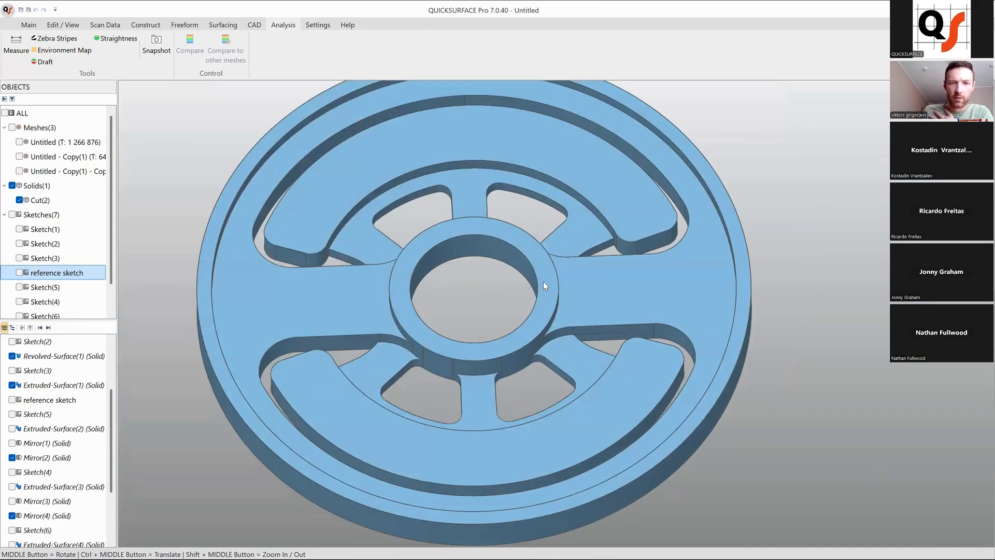
middle_click_drag(543, 285, 533, 400)
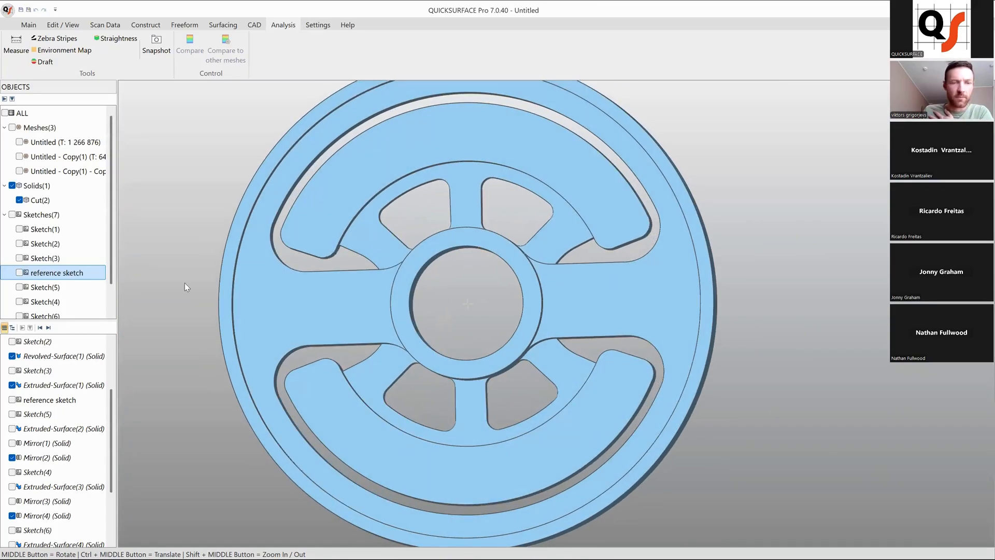
- Show the original scan mesh over the solid wheel, keeping its two copies hidden
left_click(12, 127)
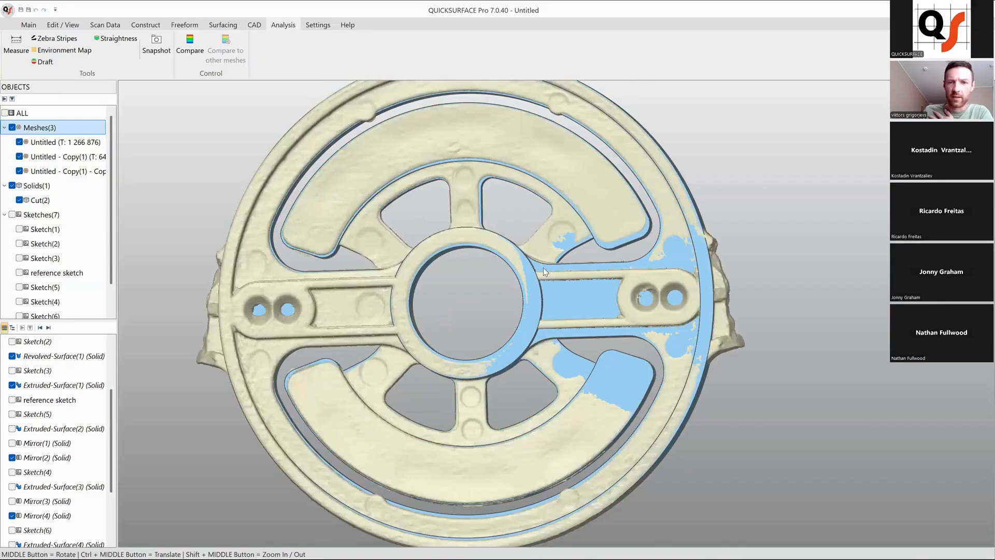
middle_click_drag(543, 267, 445, 307, "shift")
scroll(492, 305, "up", 3)
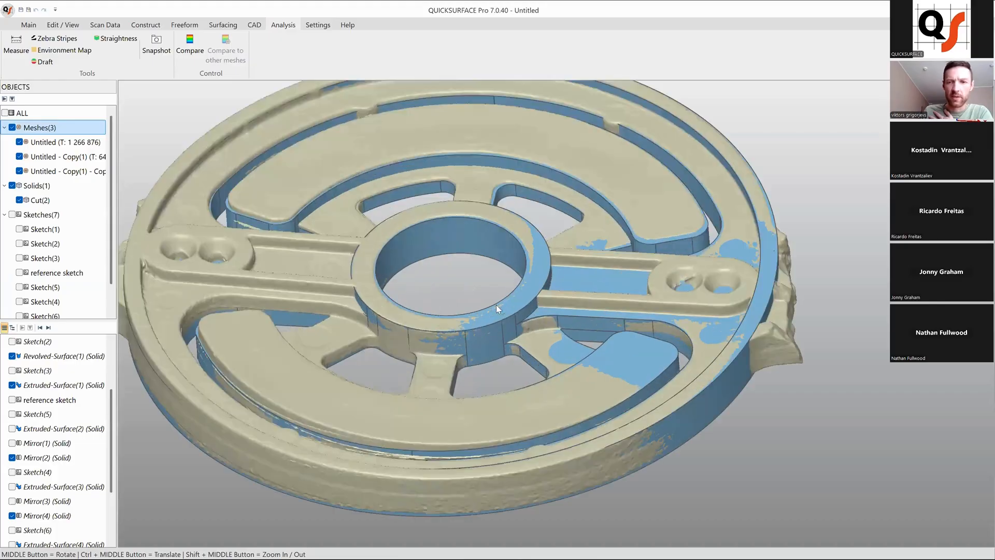
left_click(19, 171)
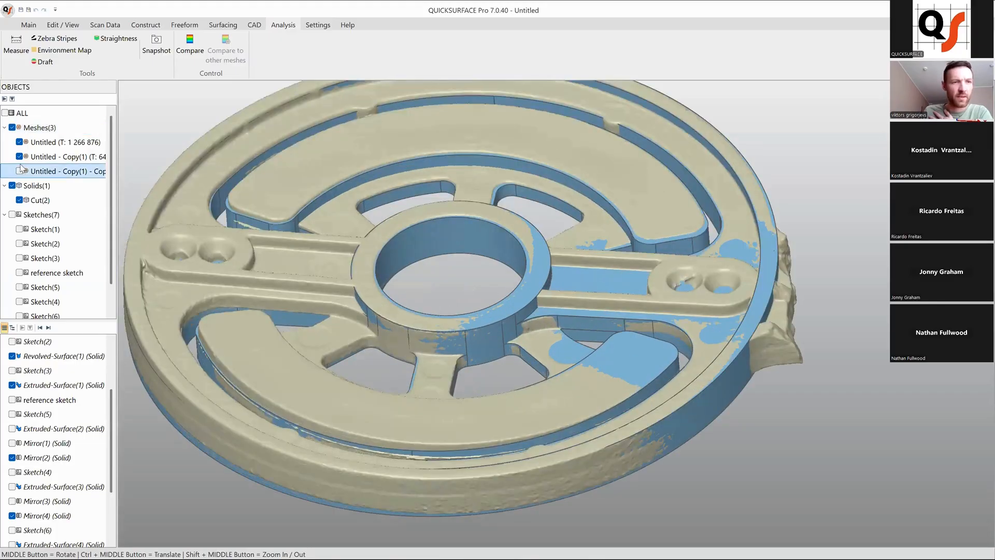
left_click(19, 156)
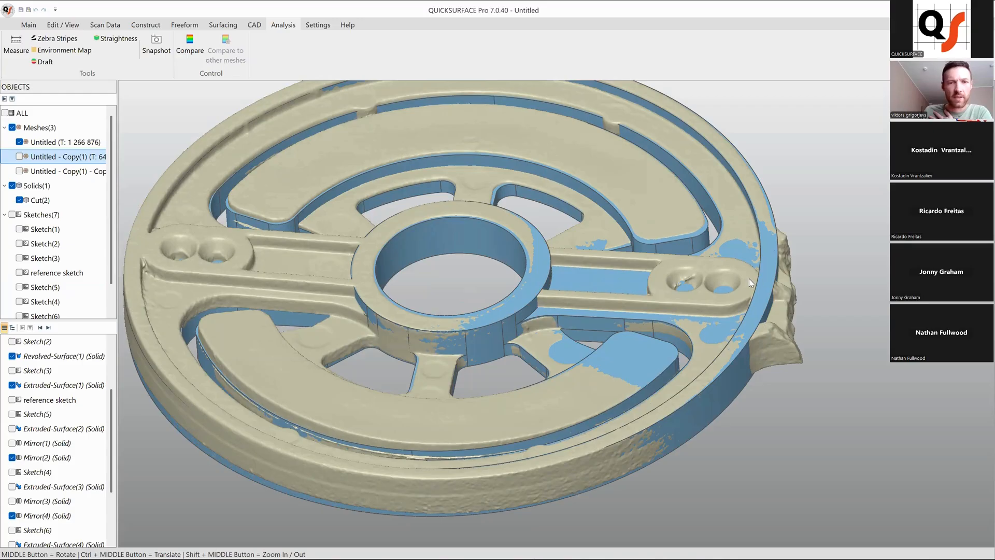
scroll(616, 286, "up", 2)
scroll(585, 290, "up", 1)
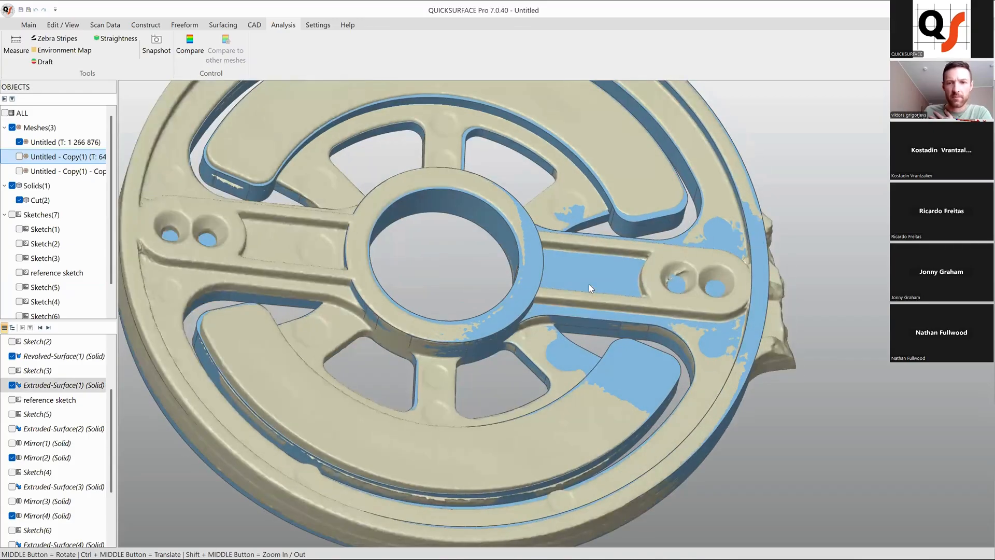
- Start a sketch for an extruded surface on the solid's flat face in the arm between hub and rim
left_click(589, 285)
left_click(610, 270)
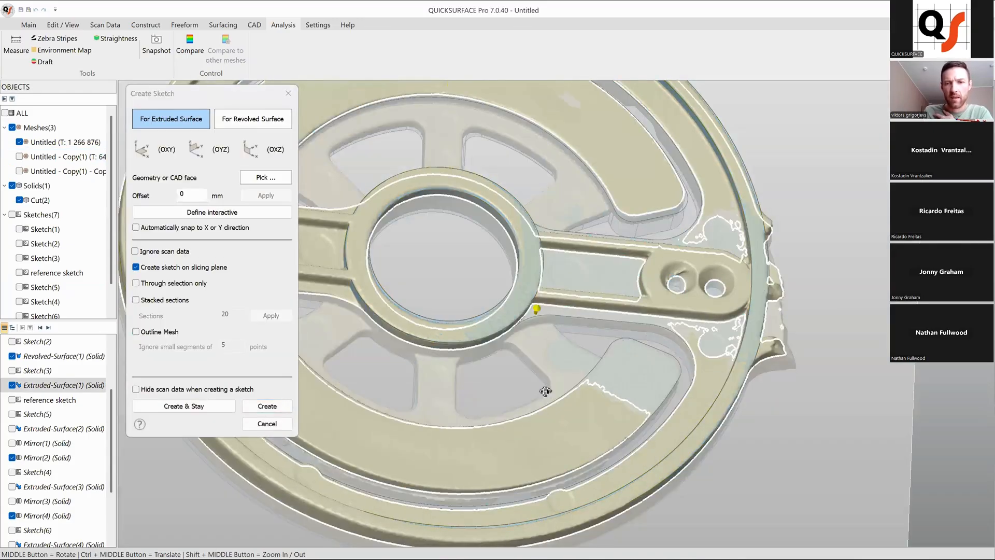
scroll(751, 250, "up", 2)
scroll(682, 243, "up", 4)
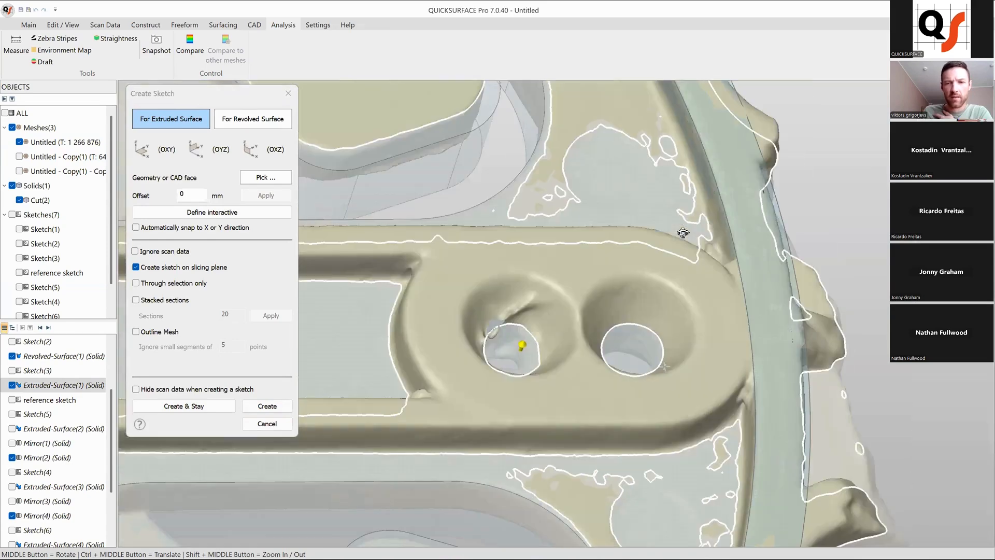
scroll(695, 249, "down", 2)
scroll(552, 295, "down", 2)
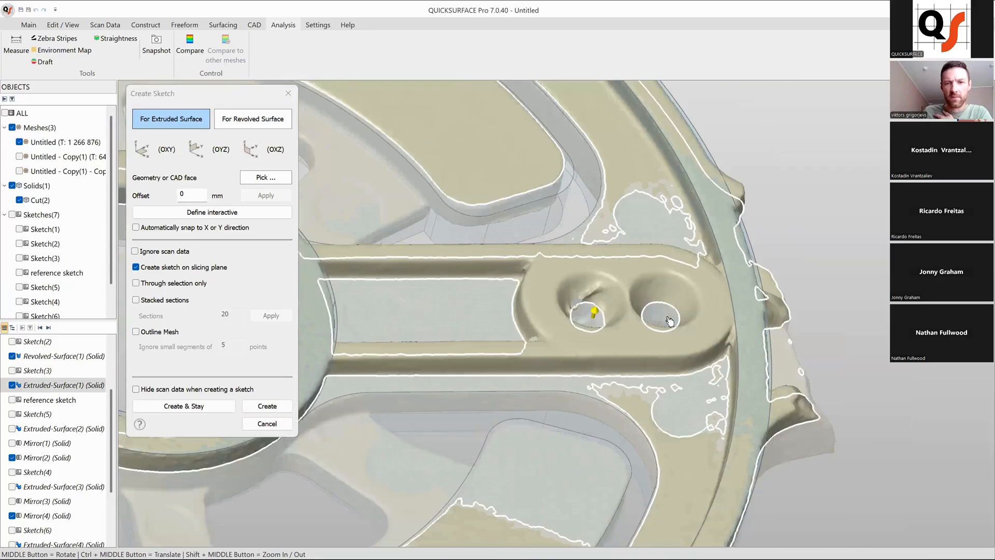
scroll(669, 322, "down", 1)
- Offset the sketch plane about 1.23 mm above the arm's flat face and create the sketch
scroll(691, 371, "up", 3)
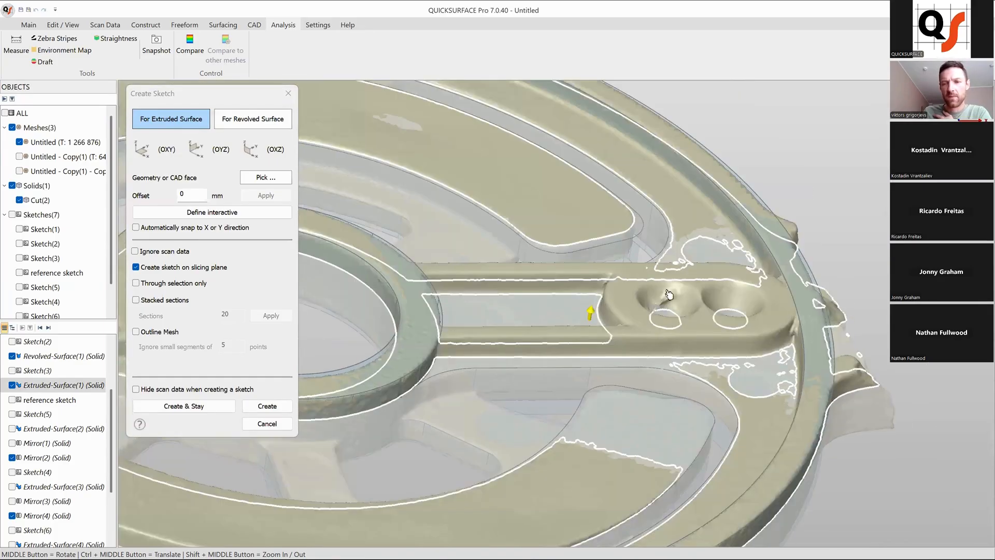
scroll(693, 415, "up", 1)
scroll(692, 399, "up", 2)
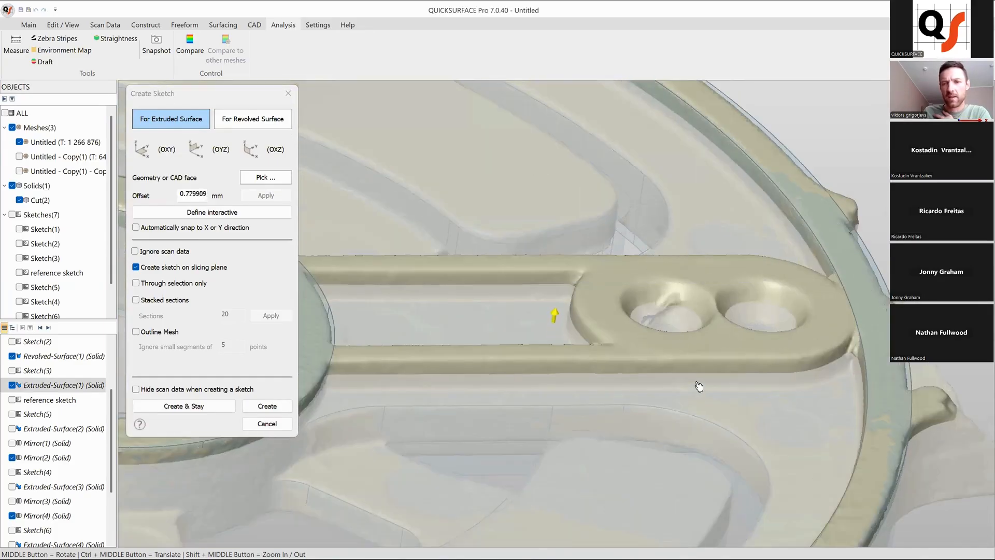
scroll(699, 385, "down", 1)
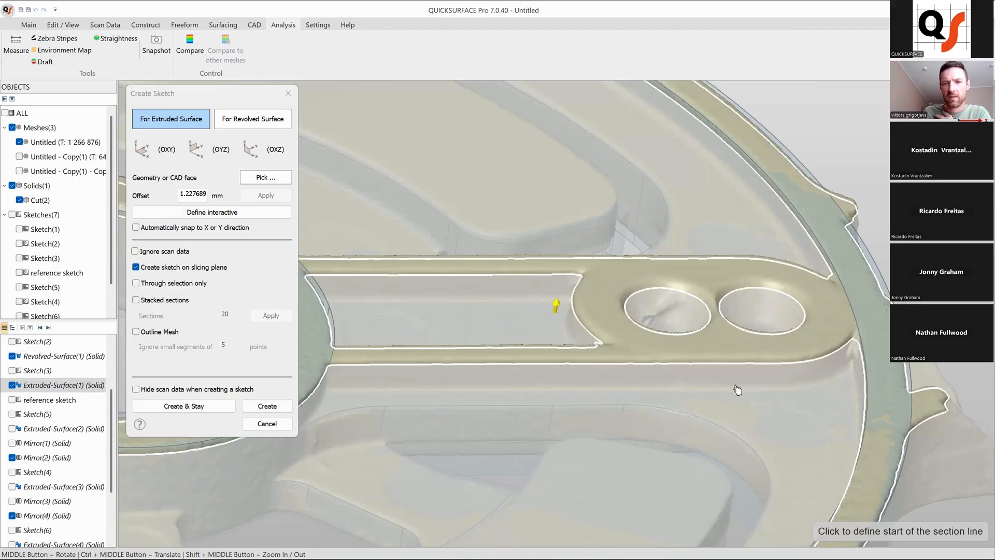
scroll(737, 389, "down", 2)
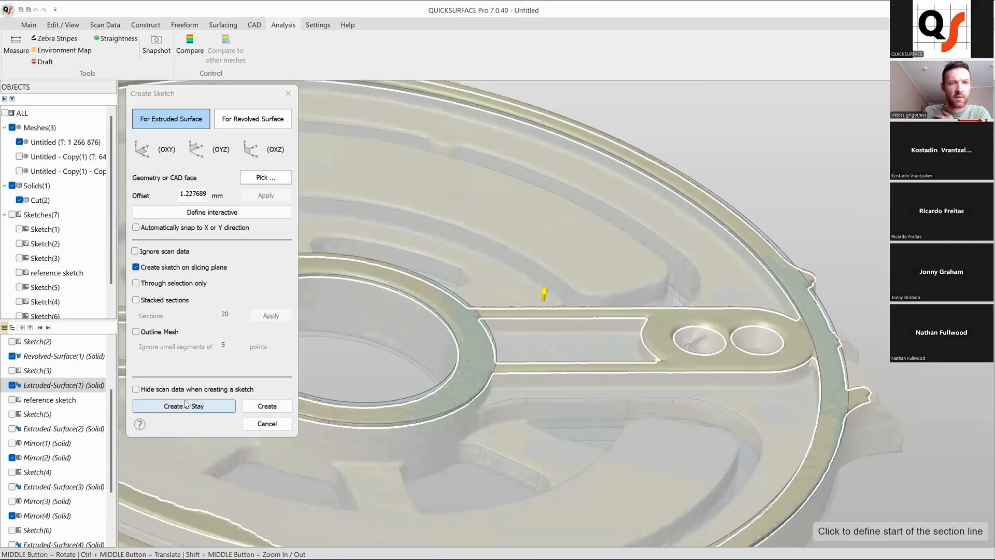
left_click(267, 406)
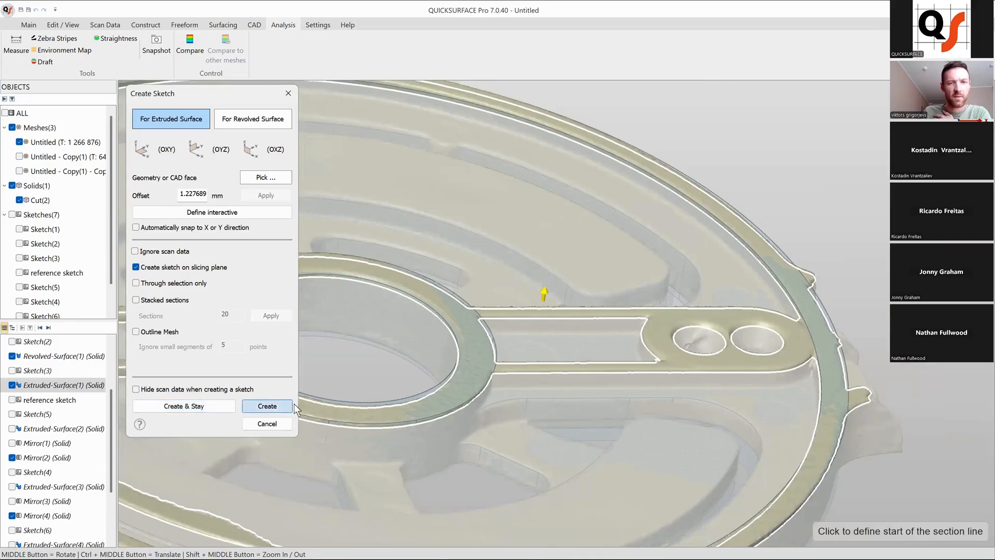
- Hide the Cut(2) solid so only the scan mesh and its section outline remain around the arm
scroll(669, 322, "up", 5)
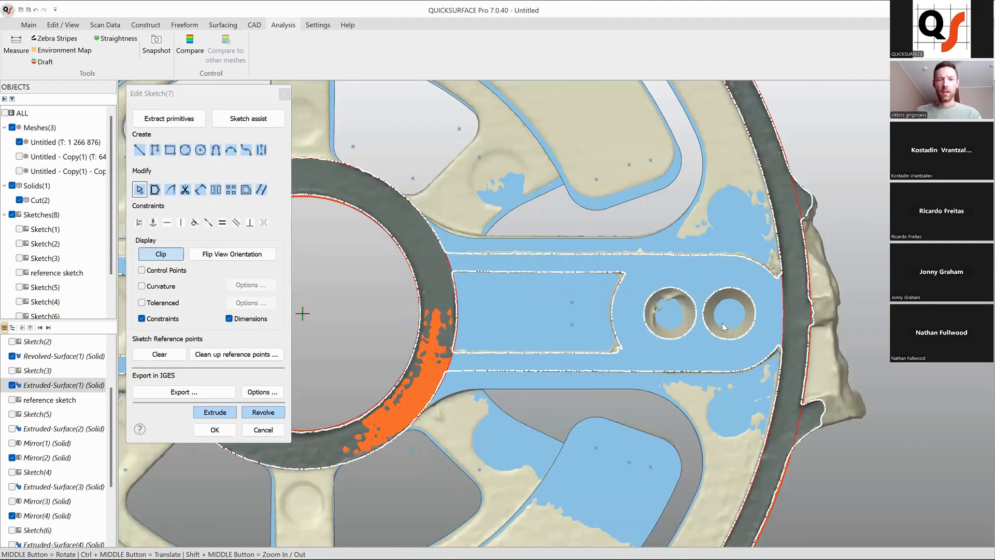
scroll(722, 322, "down", 3)
scroll(722, 328, "up", 2)
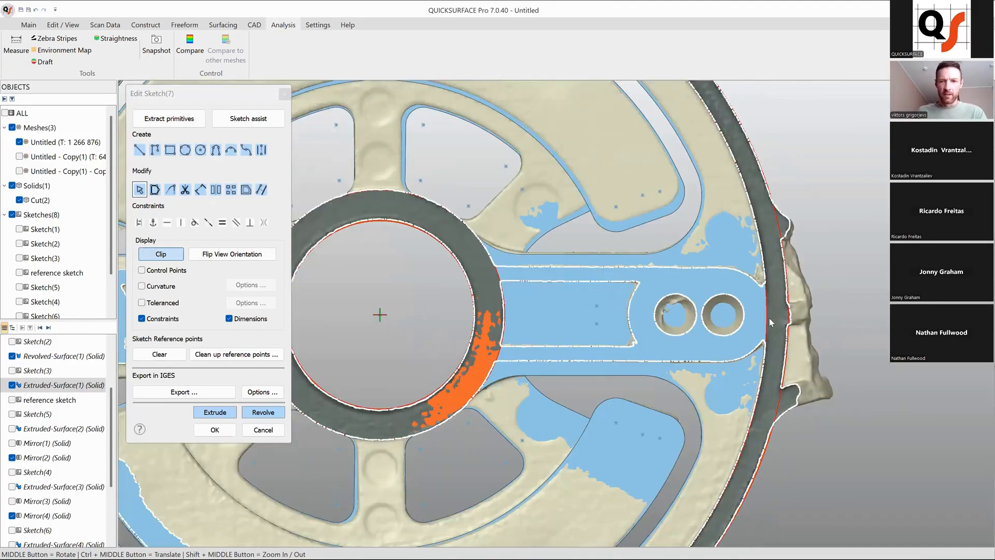
left_click(19, 200)
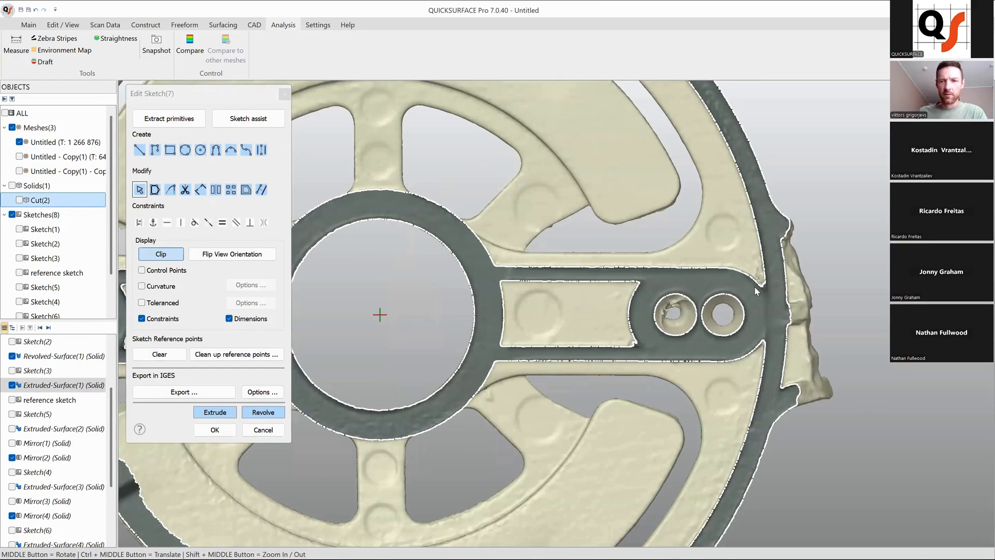
- Draw a horizontal construction line from the sketch origin through both arm holes and past the rim
left_click(139, 150)
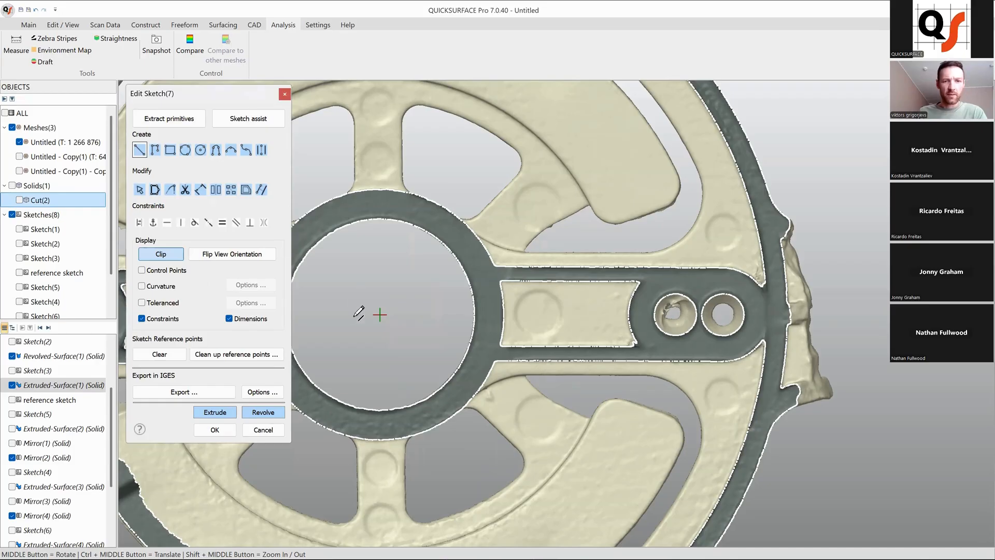
left_click(379, 314)
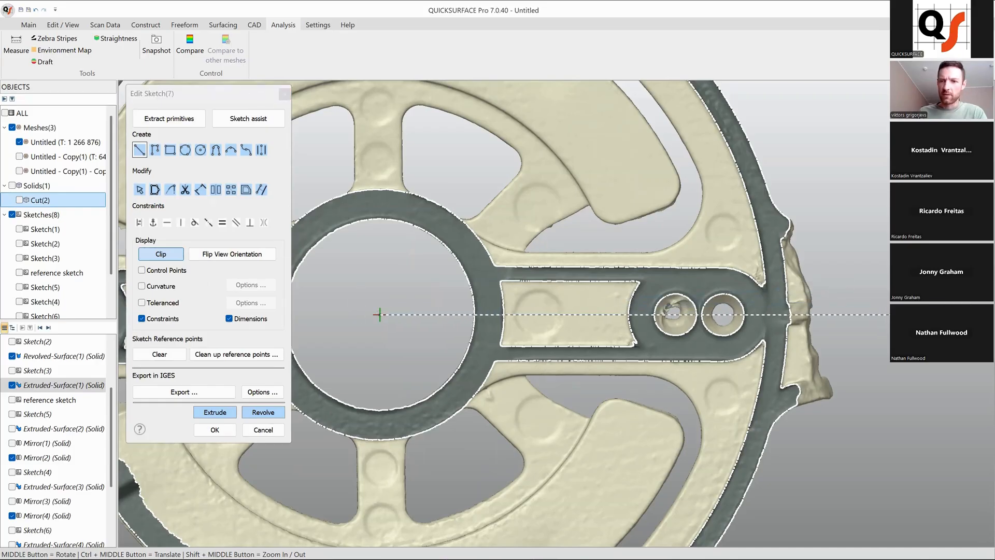
left_click(887, 314)
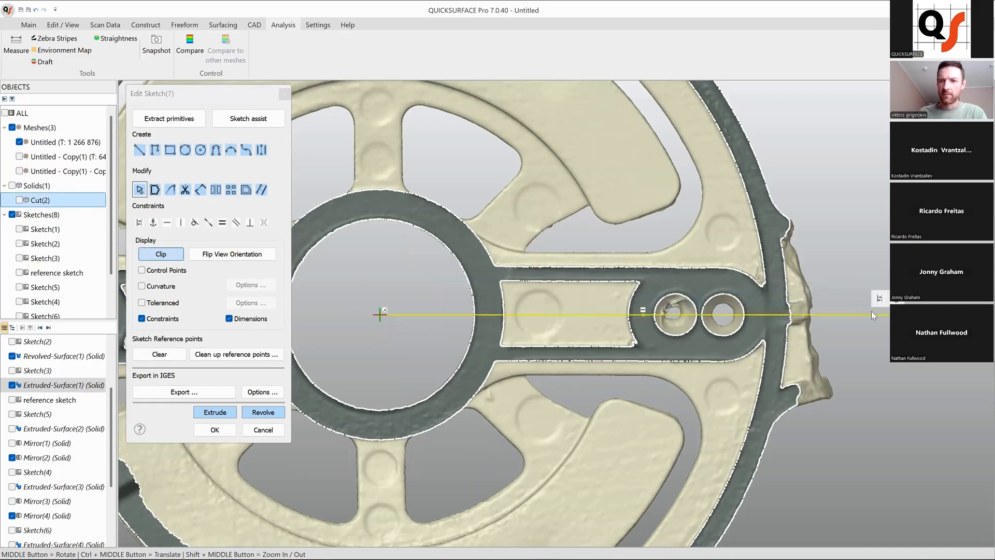
- Best-fit a circle to the scanned section outline of each of the two holes in the arm
scroll(785, 350, "up", 2)
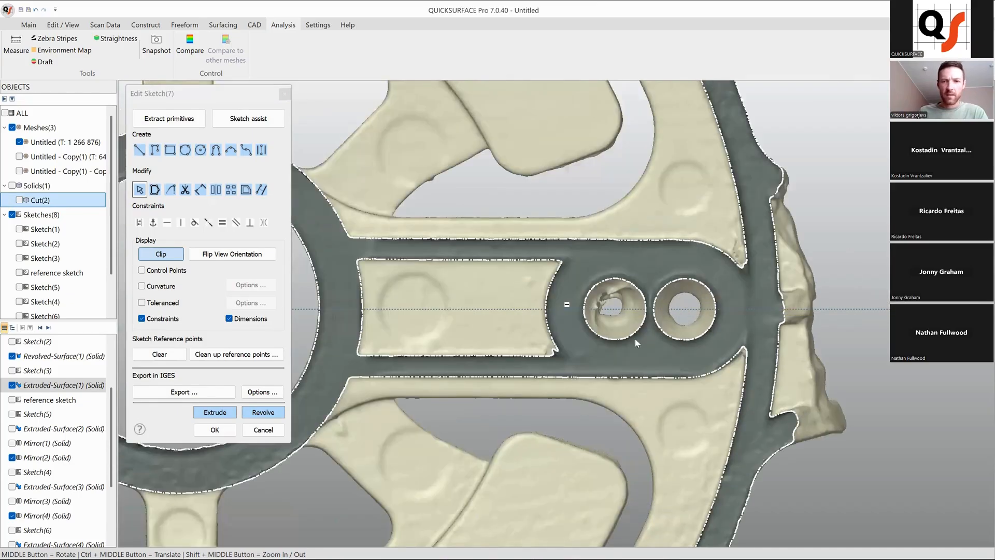
scroll(611, 348, "up", 3)
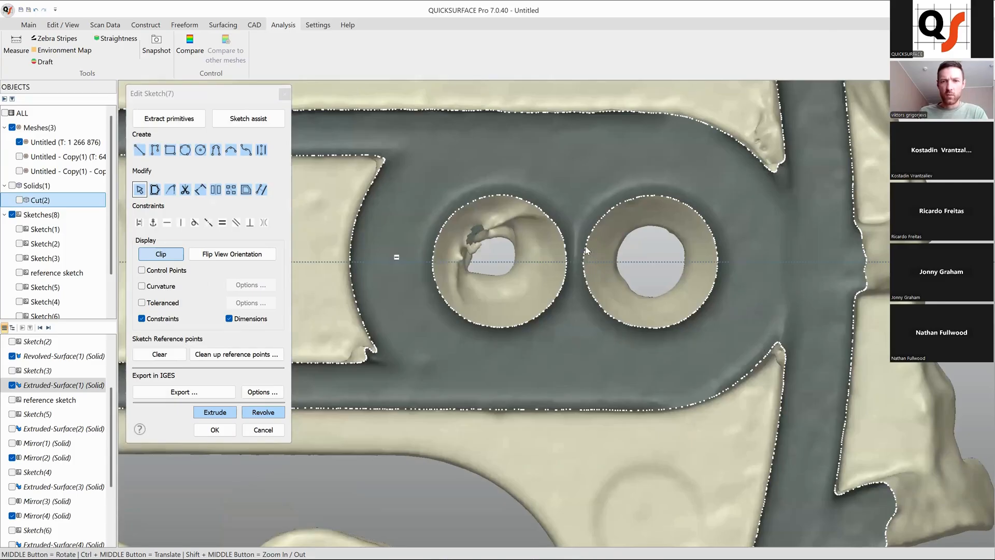
mouse_move(580, 249)
left_mouse_down()
mouse_move(686, 357)
mouse_move(729, 203)
mouse_move(591, 182)
mouse_move(642, 191)
left_mouse_up()
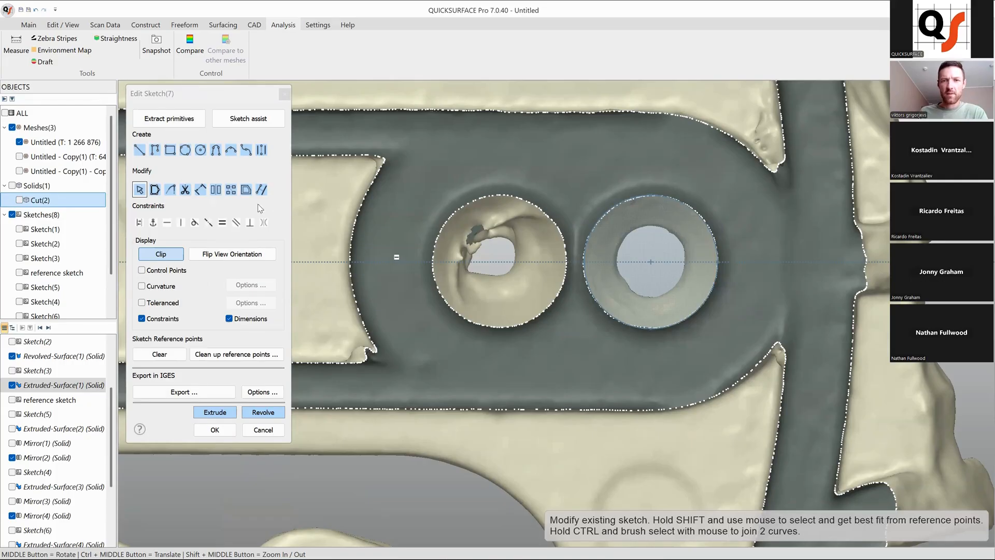
mouse_move(415, 225)
left_mouse_down("shift")
mouse_move(426, 270)
mouse_move(575, 279)
mouse_move(485, 163)
mouse_move(528, 174)
left_mouse_up("shift")
- Examine how the centres of both fitted hole circles line up with the horizontal construction line
scroll(617, 282, "up", 5)
scroll(616, 283, "up", 3)
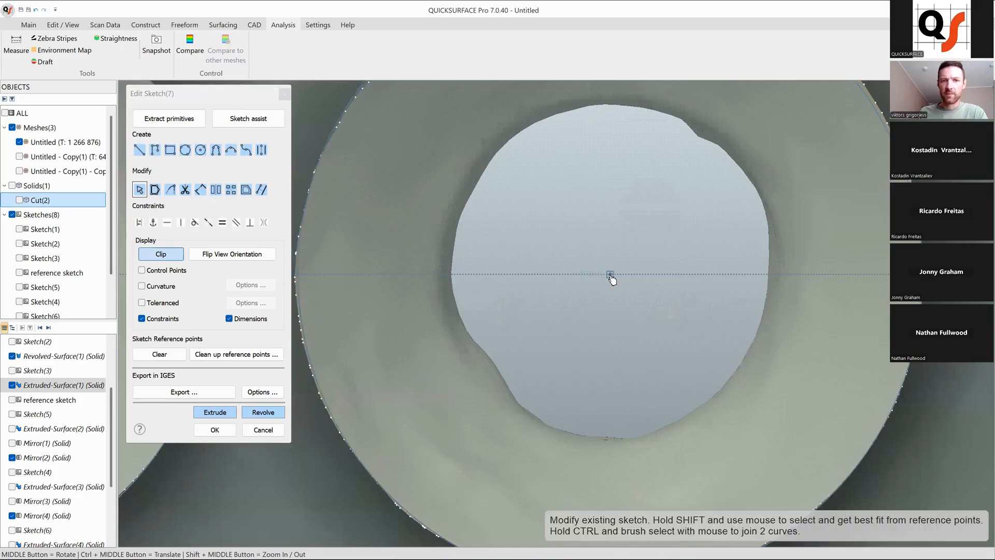
scroll(747, 303, "down", 3)
scroll(545, 306, "up", 5)
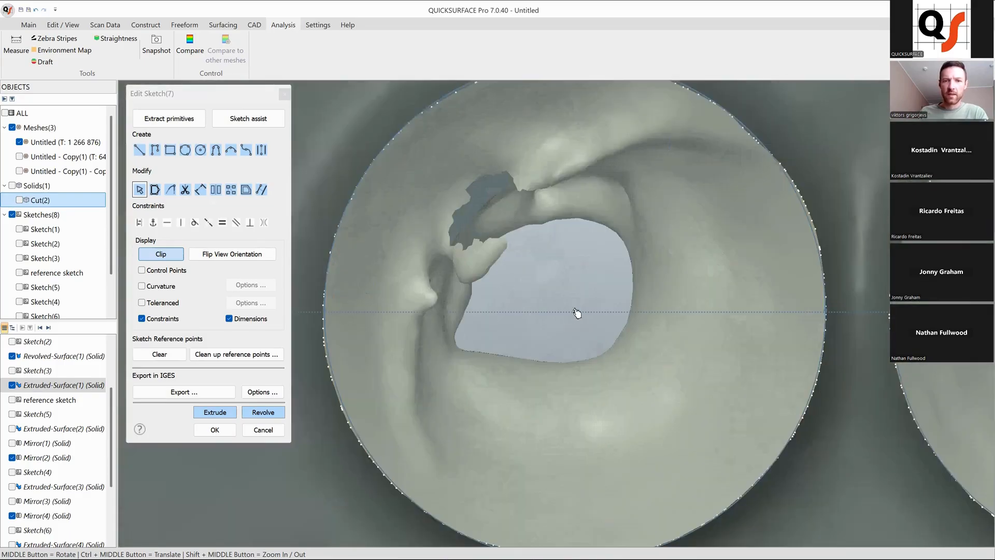
scroll(630, 346, "down", 2)
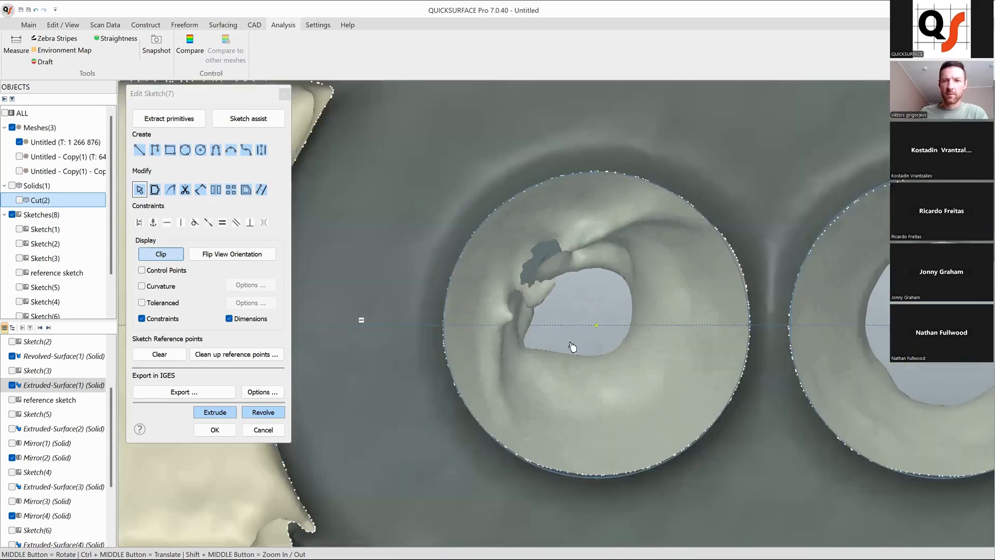
scroll(572, 346, "down", 3)
scroll(600, 231, "down", 1)
middle_click_drag(566, 246, 637, 304, "ctrl")
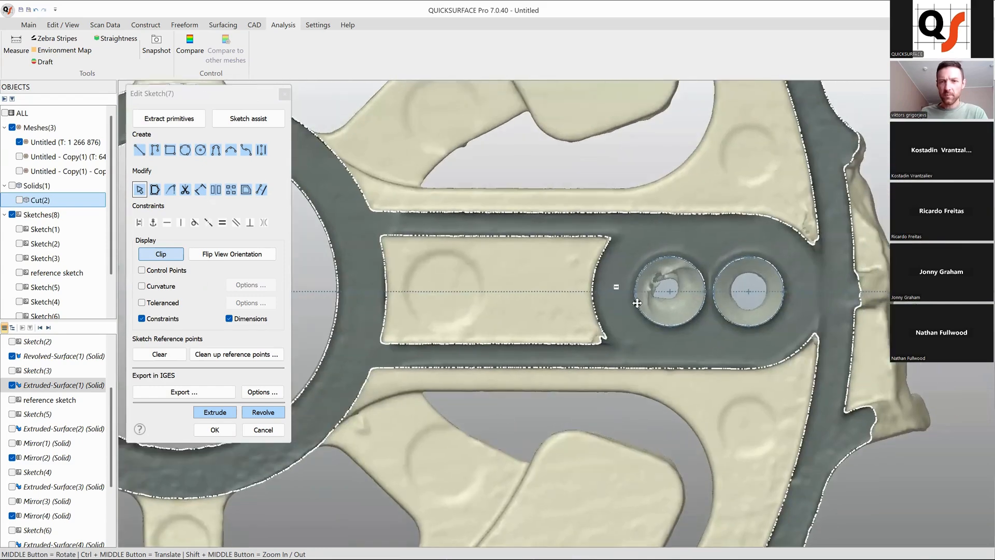
- Turn both fitted hole circles into construction geometry
scroll(637, 303, "up", 1)
scroll(711, 311, "up", 4)
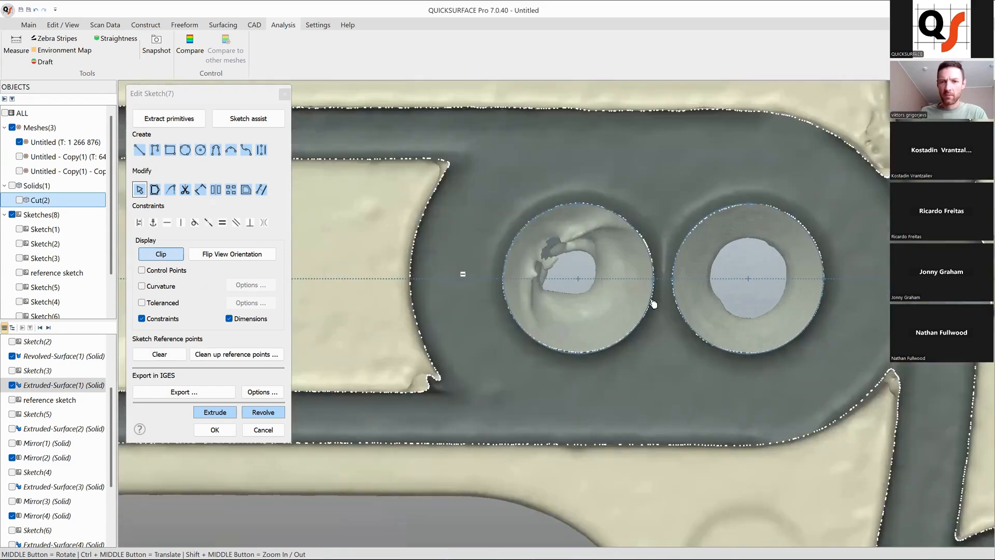
left_click(651, 303)
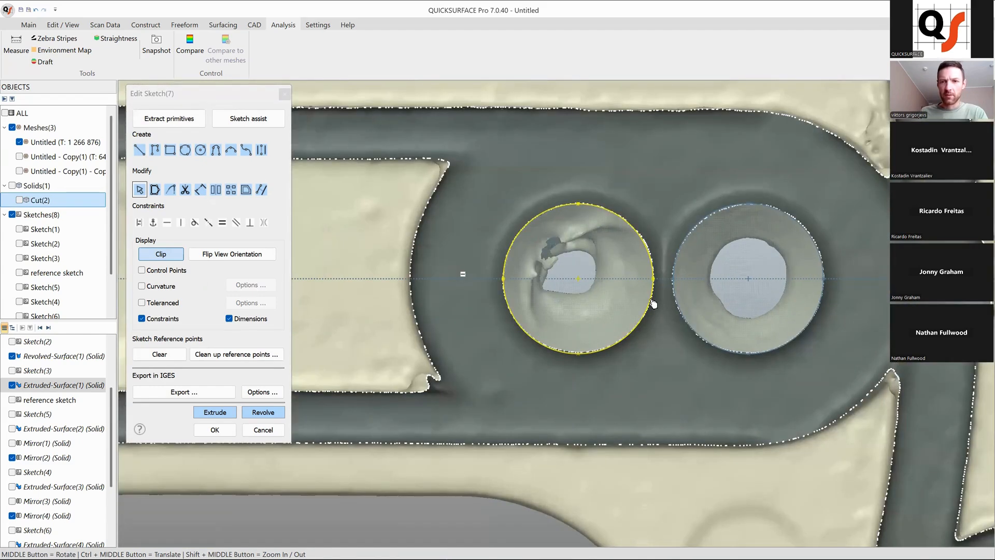
right_click(685, 129)
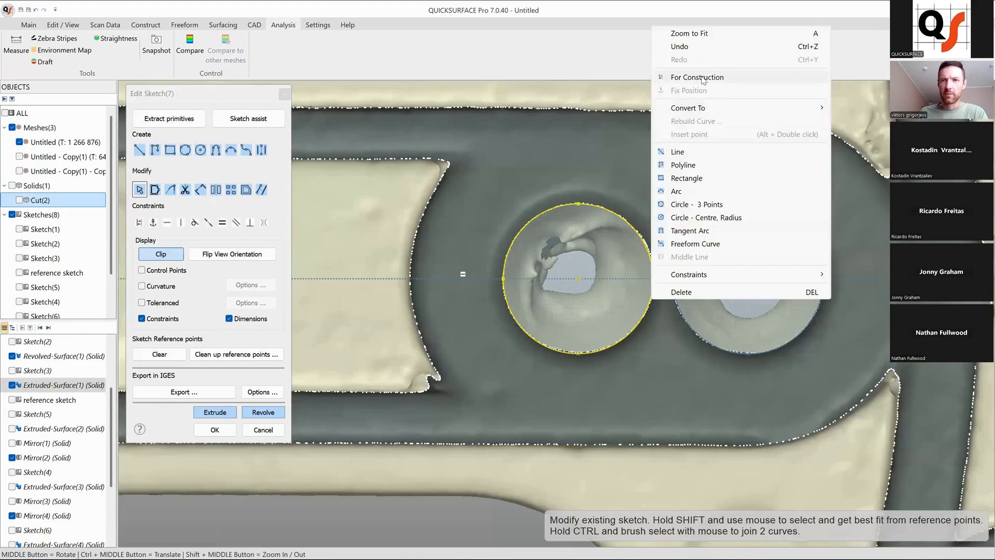
key("Escape")
right_click(700, 226)
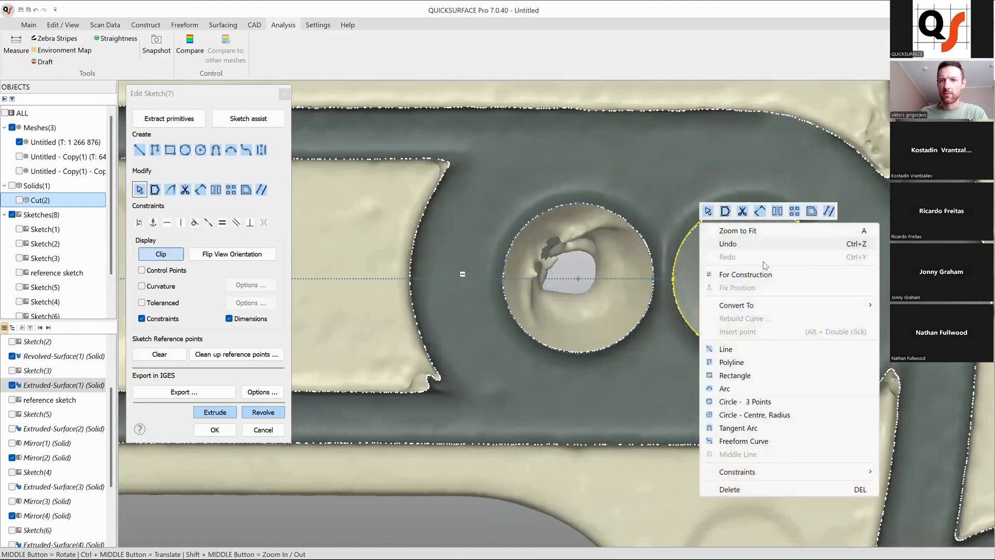
left_click(741, 274)
- Offset the hole circle nearest the rim outward by 2 mm to match the arm's rounded end
scroll(717, 261, "down", 5)
scroll(856, 191, "down", 2)
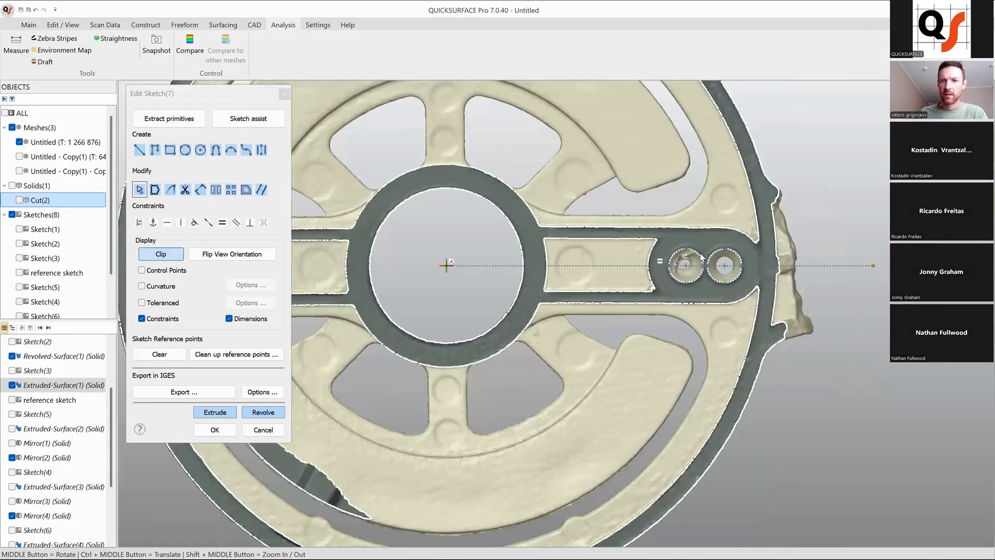
scroll(676, 273, "up", 5)
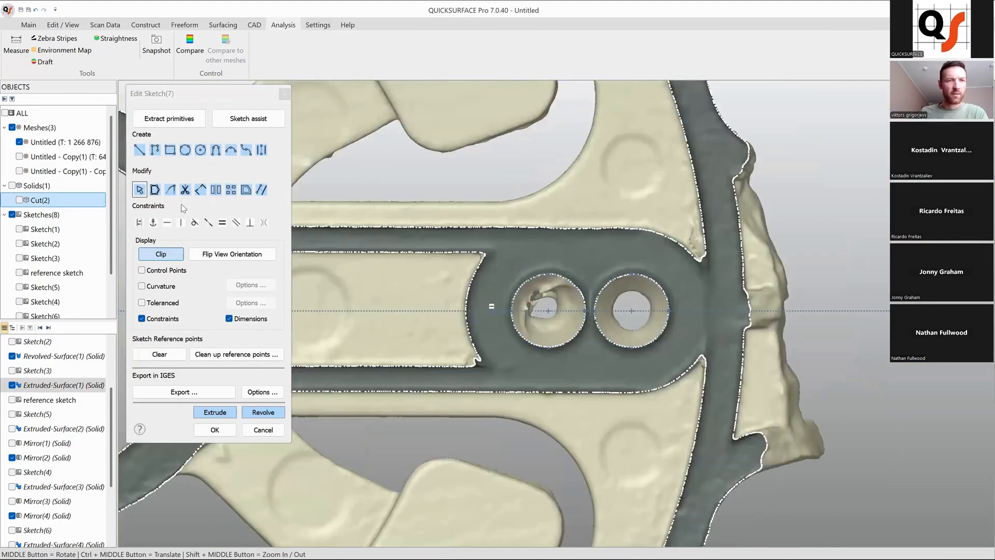
left_click(246, 189)
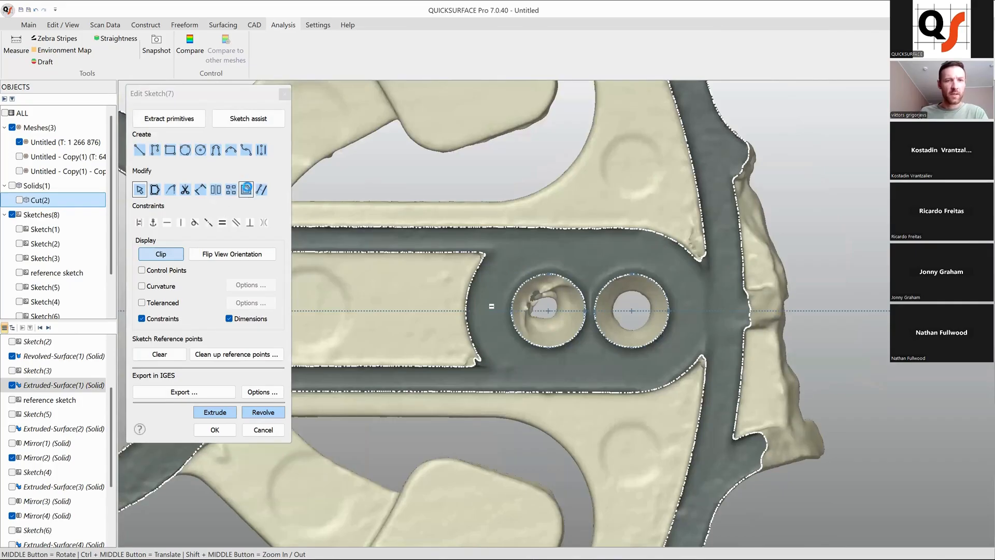
left_click(533, 307)
left_click(654, 287)
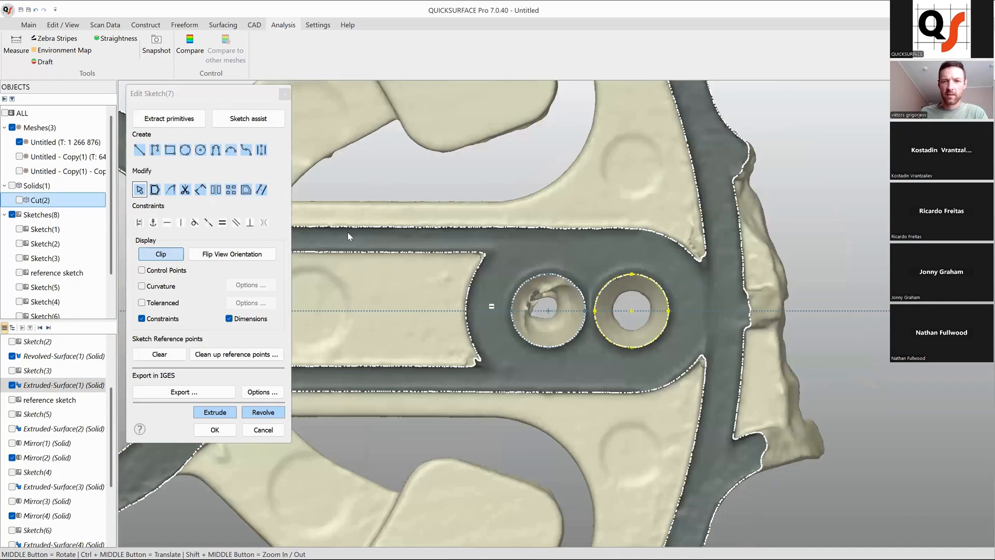
left_click(246, 189)
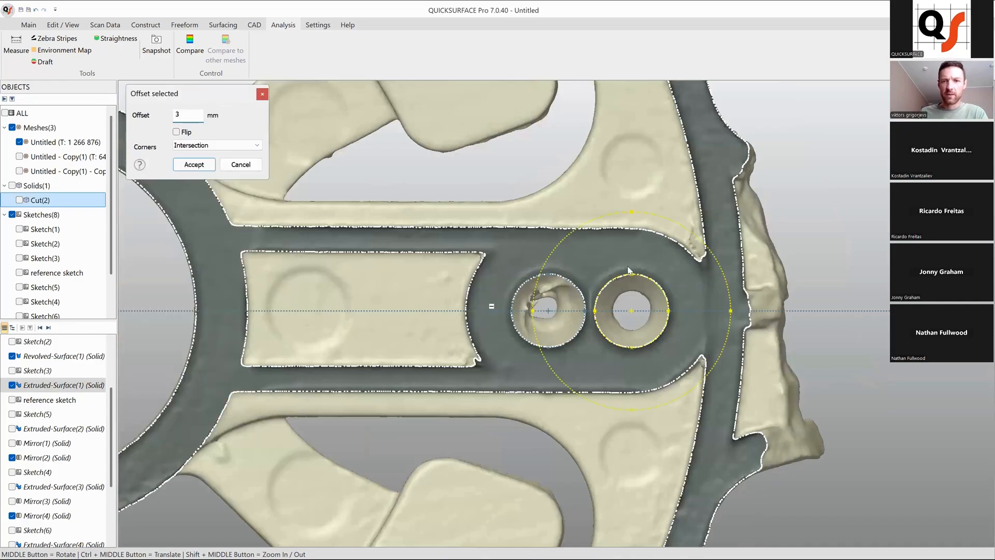
scroll(628, 269, "up", 2)
double_click(182, 115)
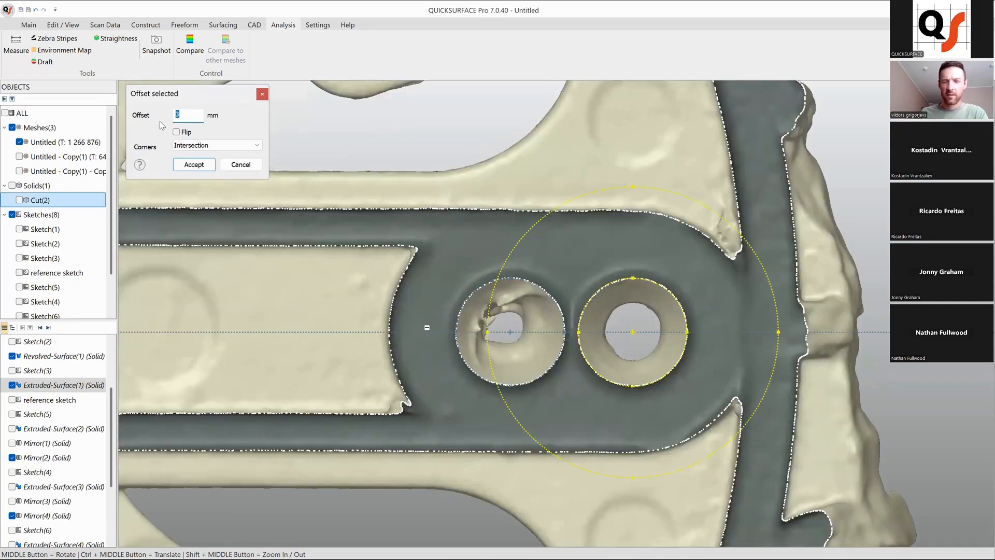
type("2")
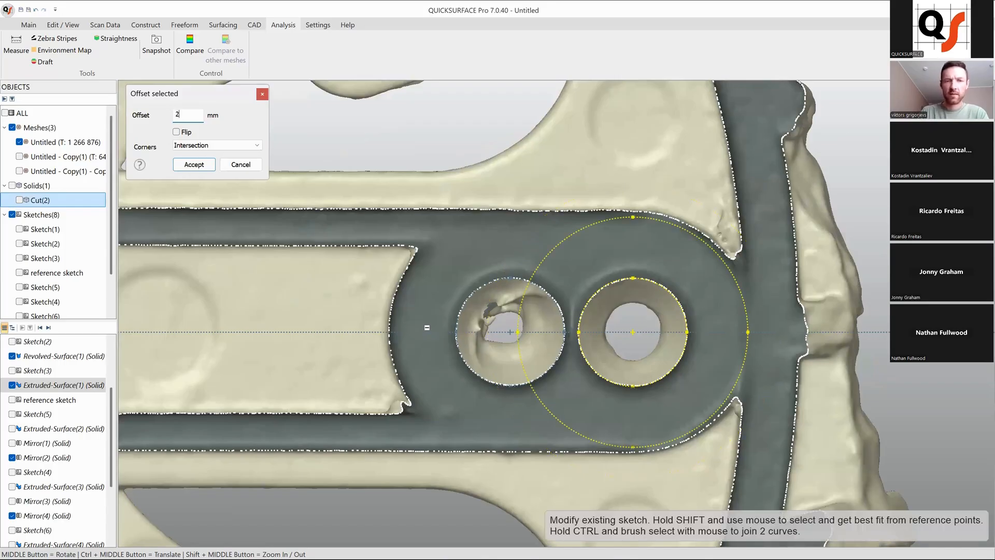
- Offset the circle of the intact countersunk hole by 2 mm and delete the resulting outer circle
left_click(193, 165)
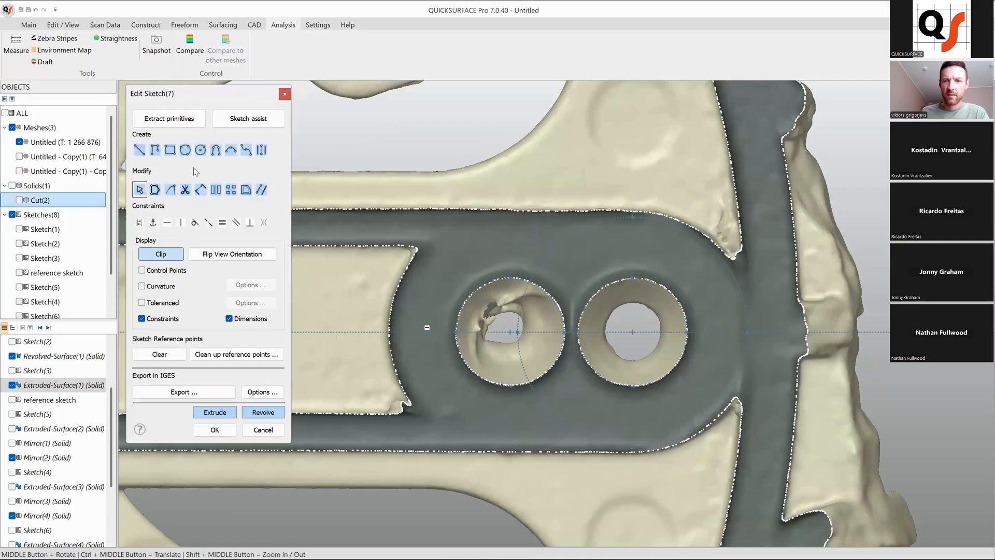
left_click(740, 286)
key("Delete")
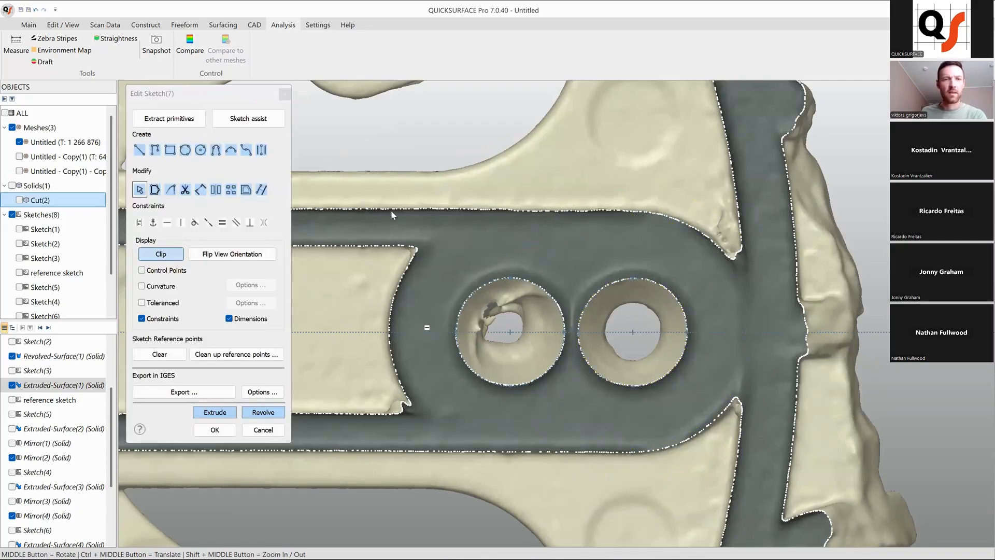
left_click(662, 293)
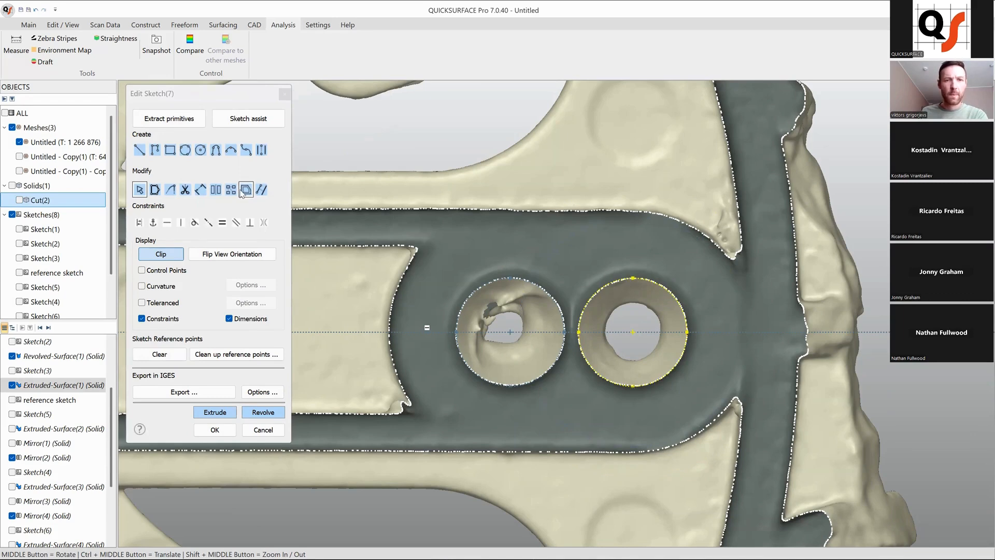
left_click(246, 189)
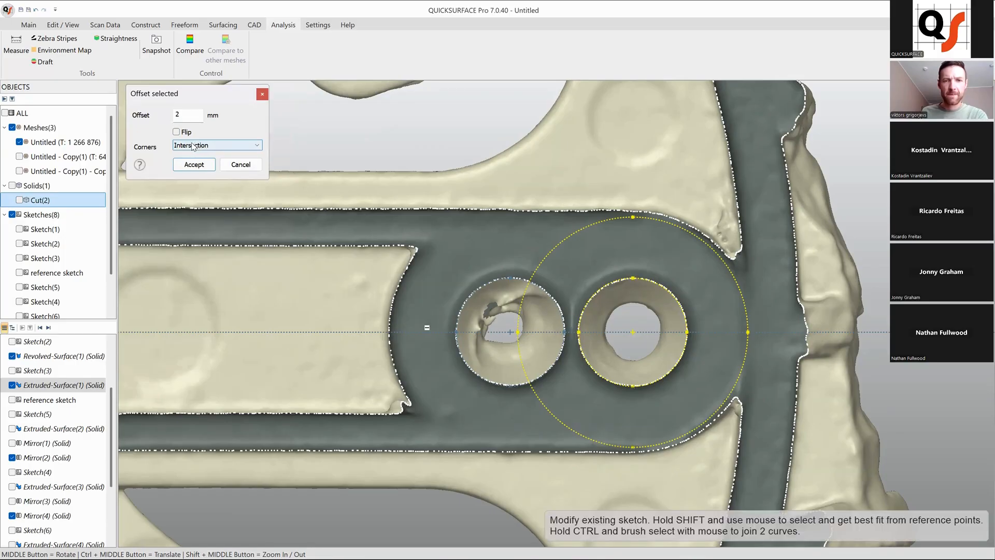
left_click(240, 165)
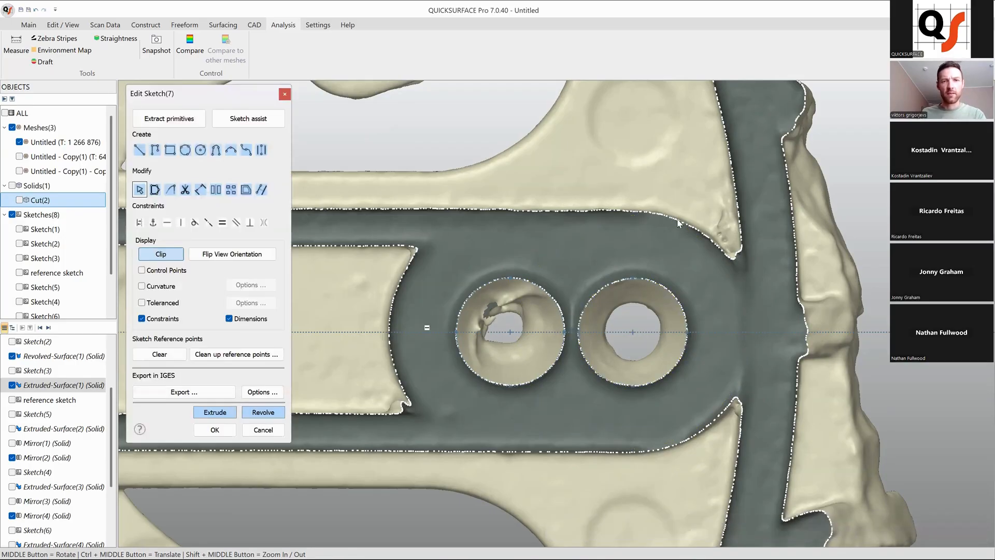
- Sketch a circle about 7.95 mm in diameter, concentric with the intact countersunk hole and reaching the arm's rounded end
left_click(200, 150)
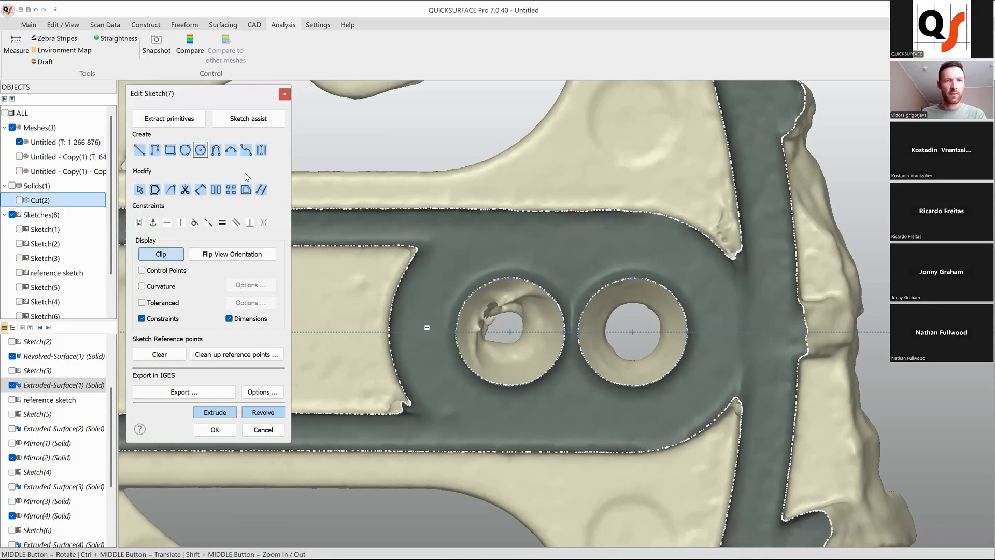
left_click(632, 331)
scroll(709, 233, "up", 2)
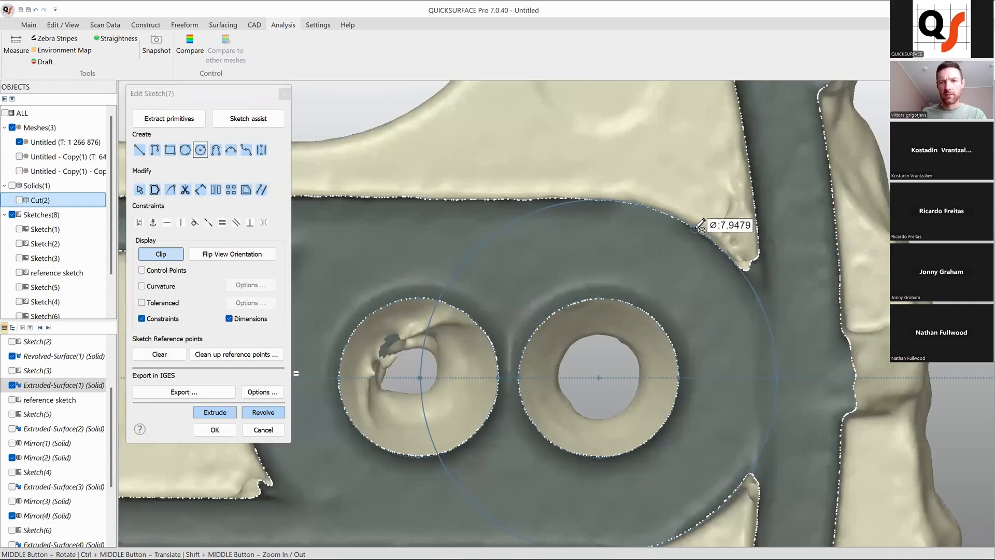
left_click(698, 228)
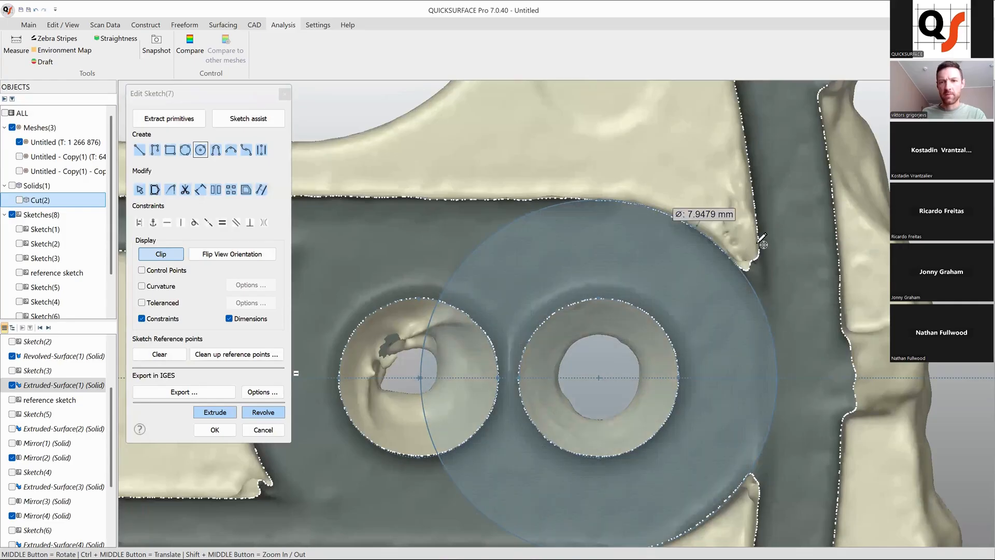
scroll(648, 285, "down", 5)
scroll(642, 277, "up", 3)
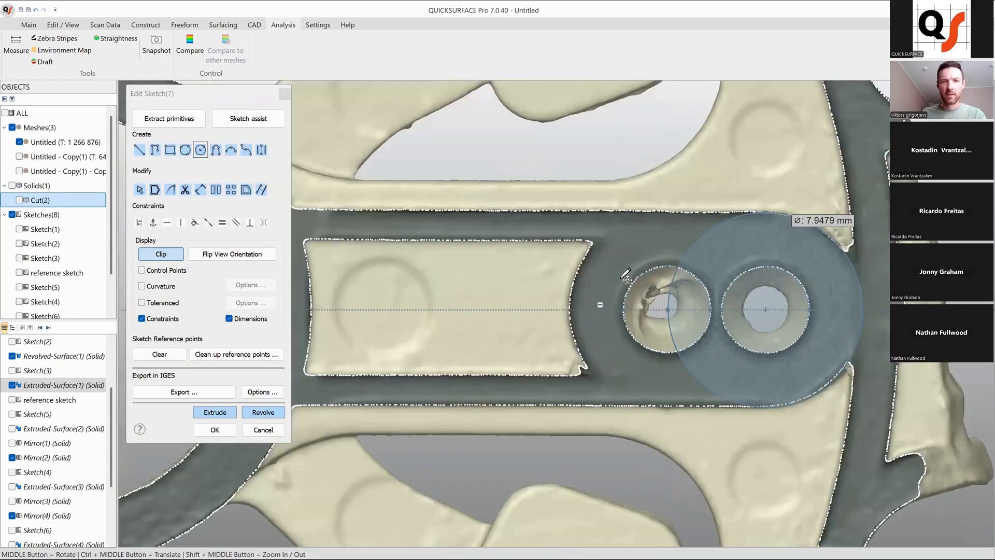
key("Escape")
- Sketch a horizontal line about 23 mm long, tangent to the large circle's underside, along the arm's lower edge into the central bore
scroll(535, 267, "down", 3)
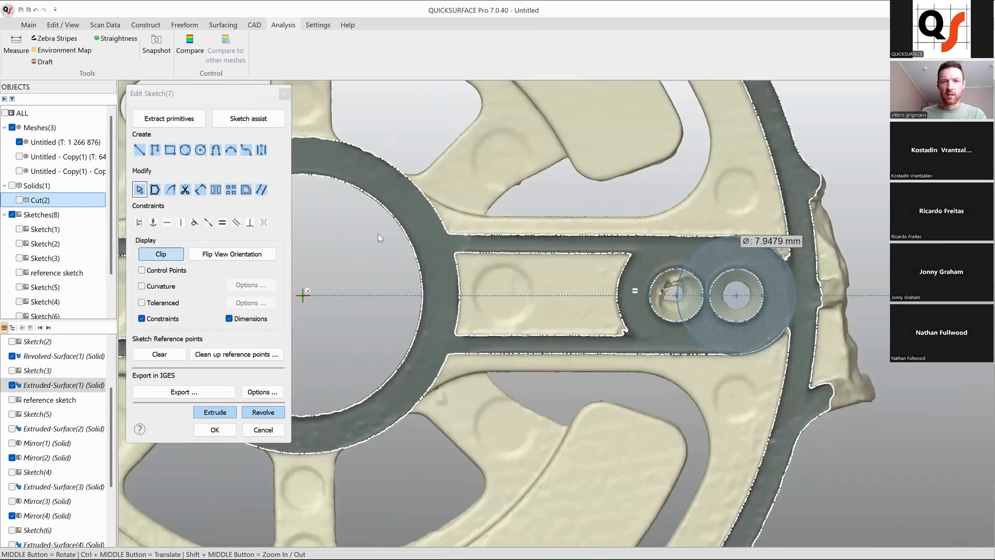
left_click(139, 150)
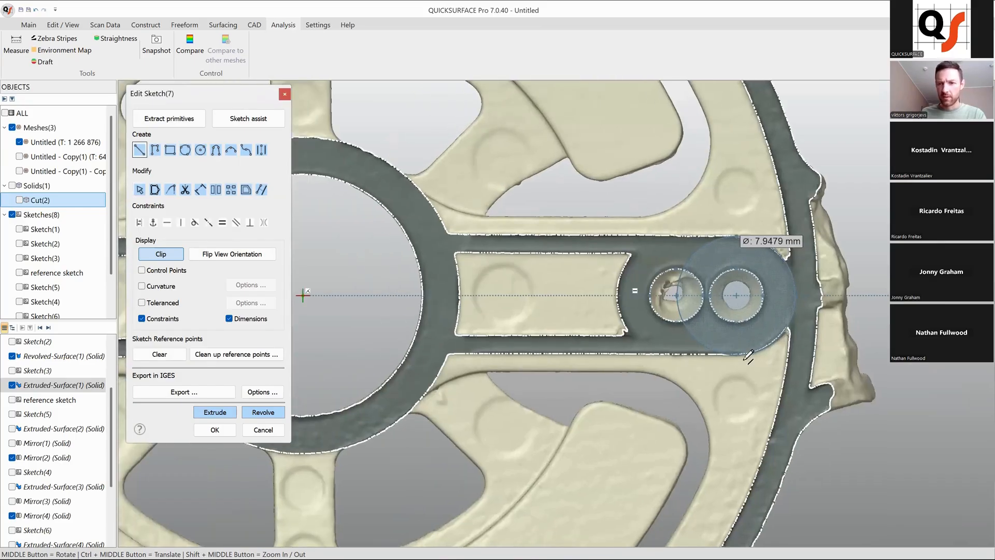
scroll(739, 358, "up", 3)
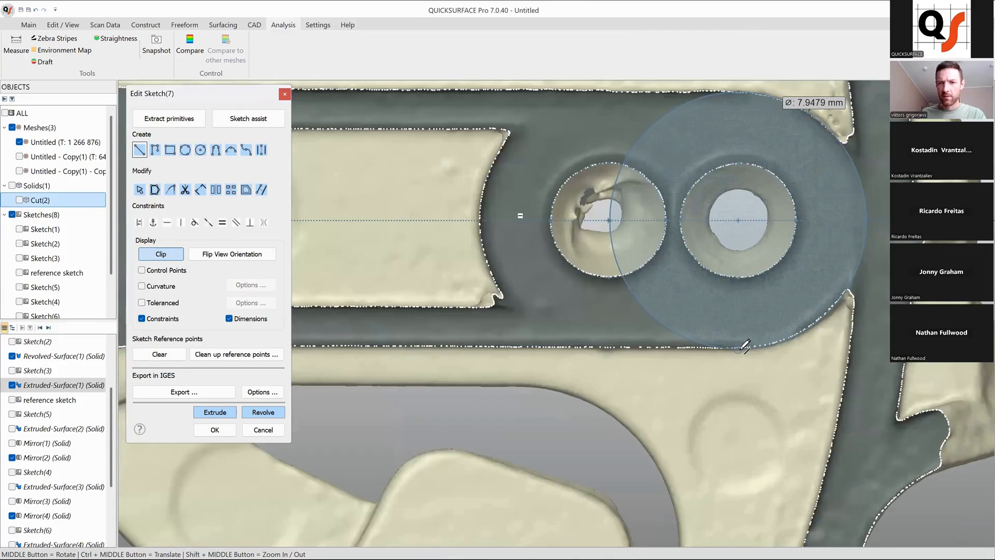
left_click(740, 348)
scroll(647, 349, "down", 5)
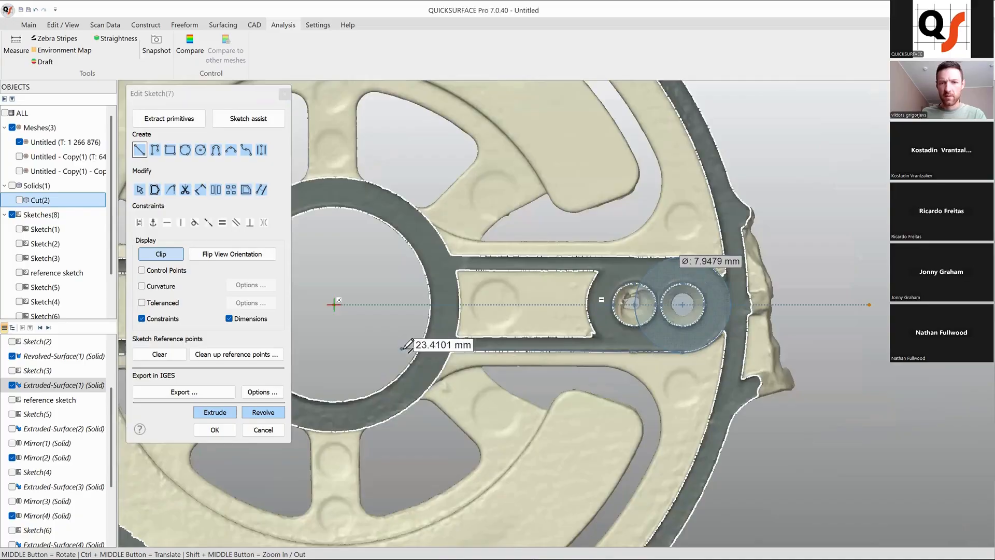
scroll(409, 346, "up", 5)
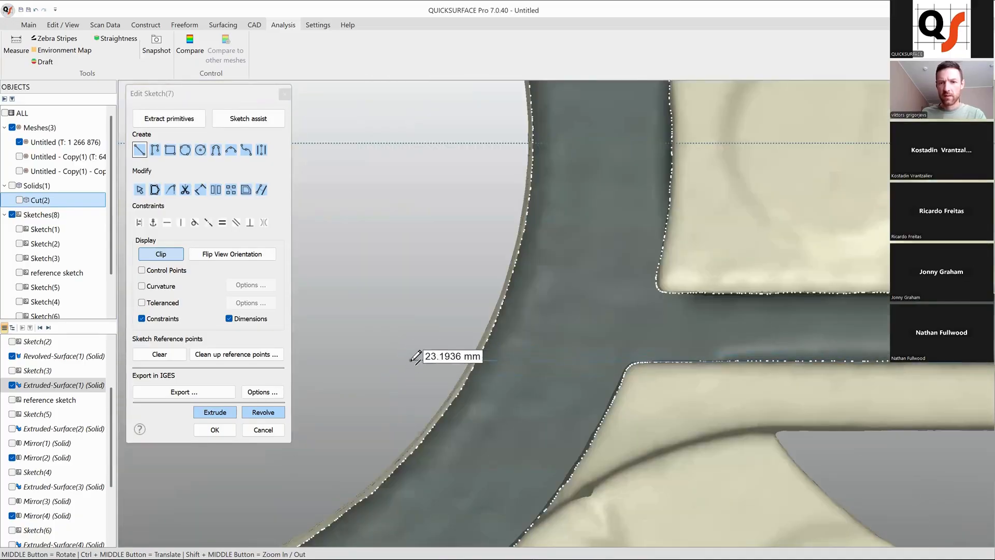
scroll(665, 366, "down", 2)
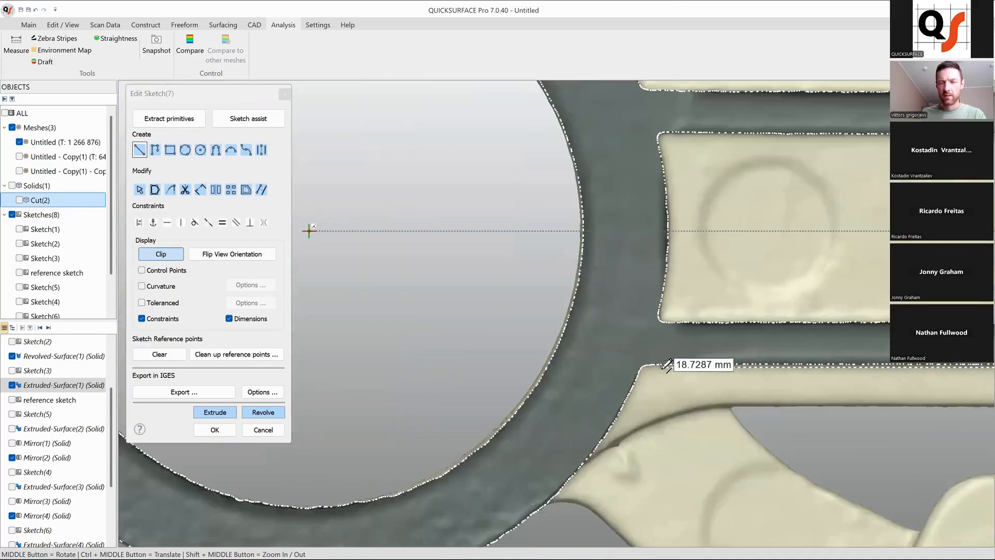
scroll(573, 341, "down", 3)
scroll(573, 342, "up", 3)
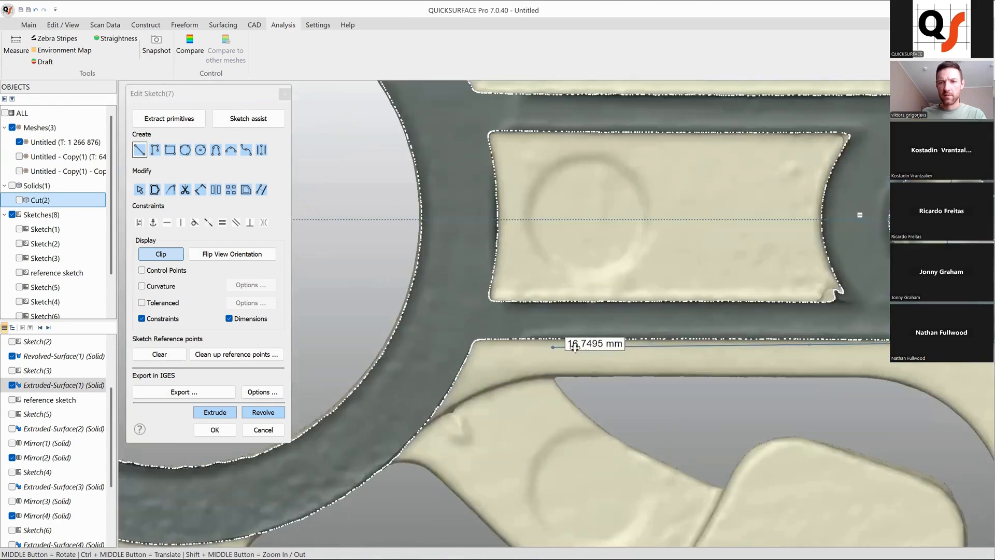
middle_click_drag(574, 346, 456, 340, "ctrl")
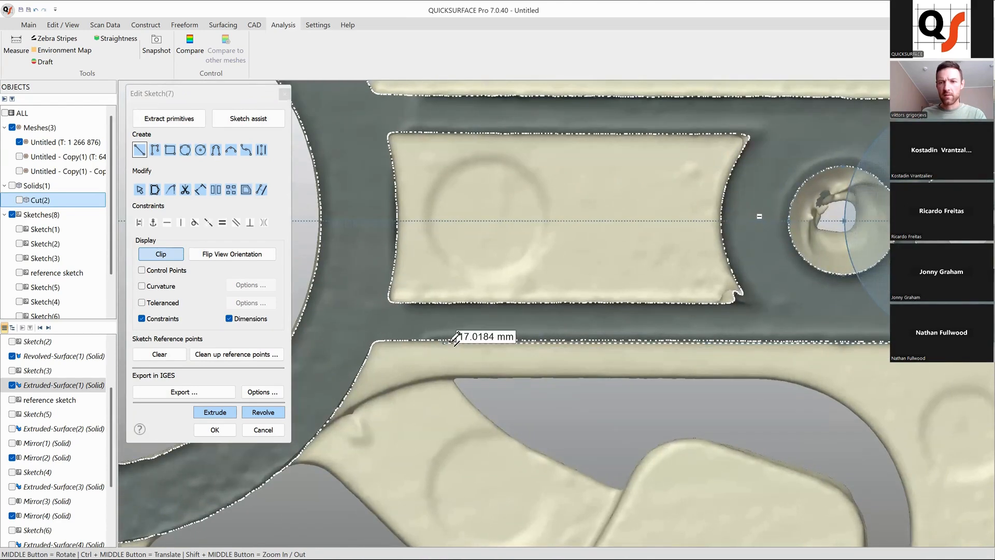
scroll(456, 339, "down", 3)
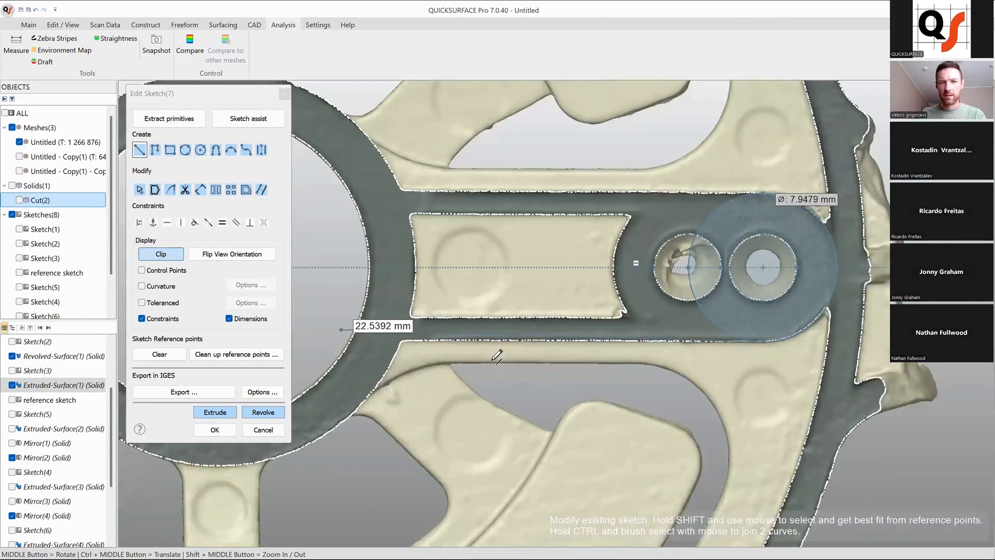
left_click(327, 342)
left_click(140, 151)
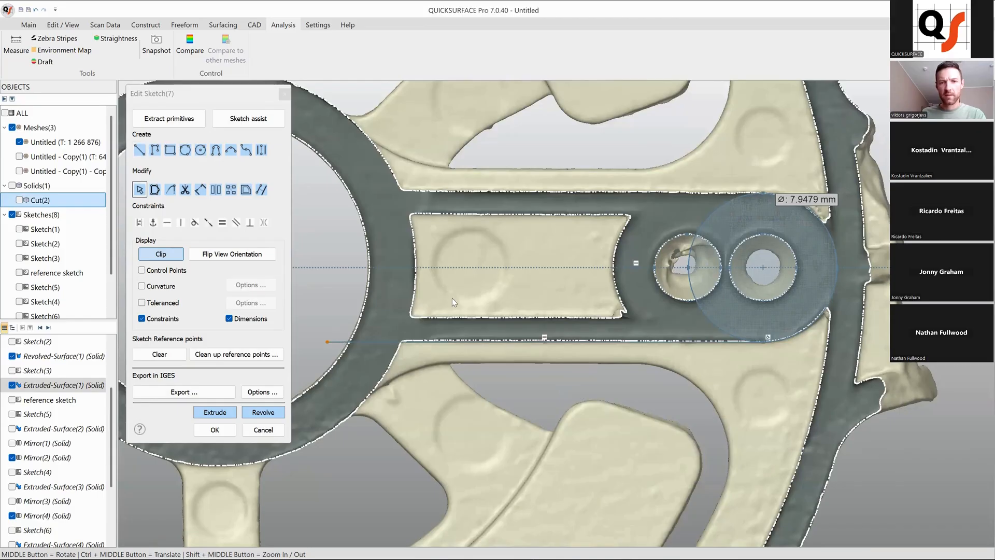
- Sketch a horizontal line about 25 mm long from the top of the large circle along the arm's upper edge into the central bore
left_click(140, 150)
scroll(746, 150, "up", 5)
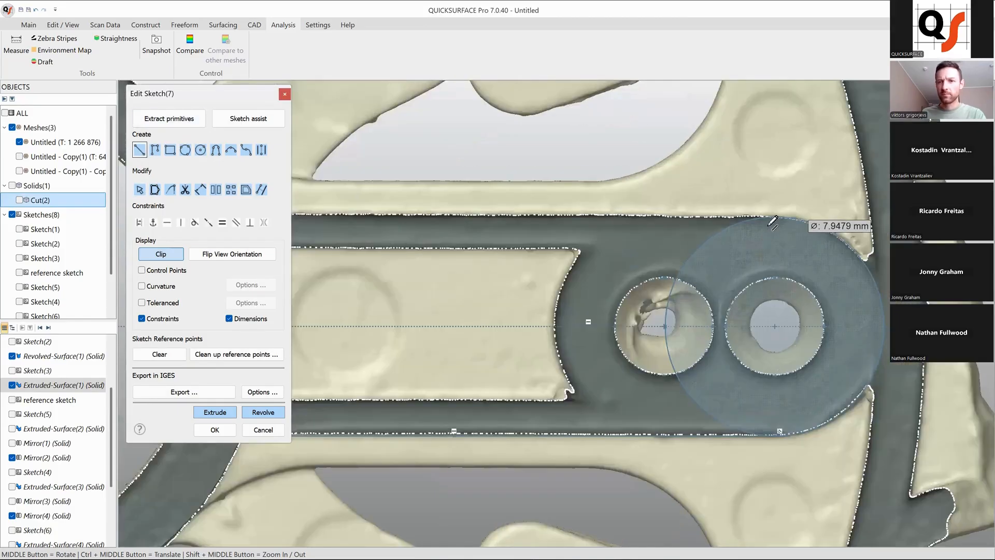
scroll(803, 279, "down", 5)
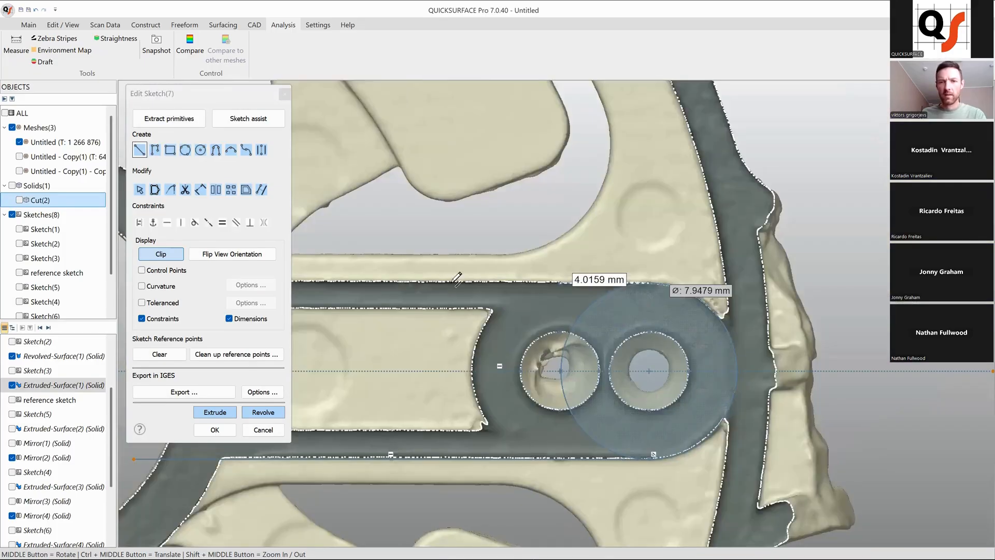
scroll(443, 212, "up", 4)
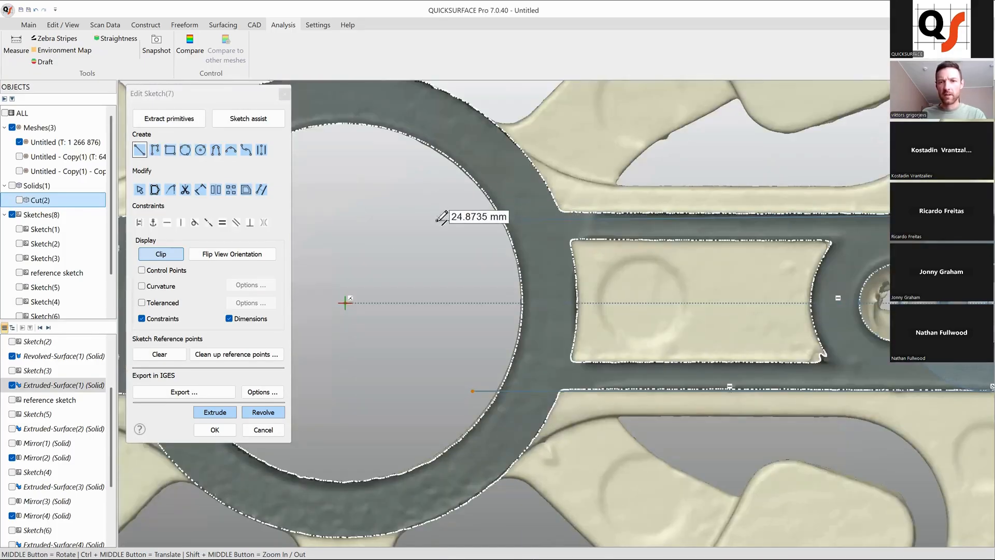
left_click(438, 215)
key("Escape")
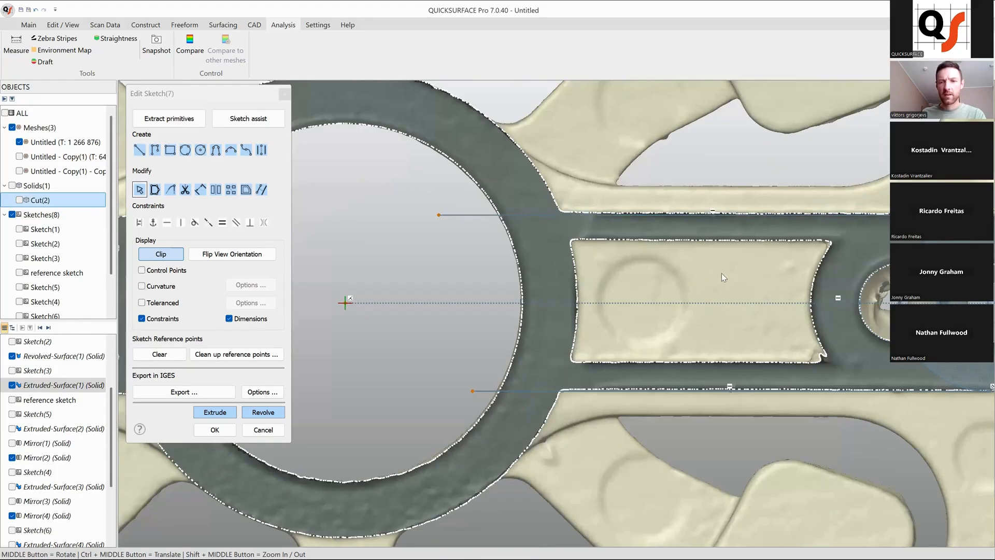
- Sketch a circle about 7.95 mm in diameter, centred on the damaged countersunk hole and touching the pocket's curved end
scroll(721, 272, "down", 5)
scroll(702, 305, "up", 4)
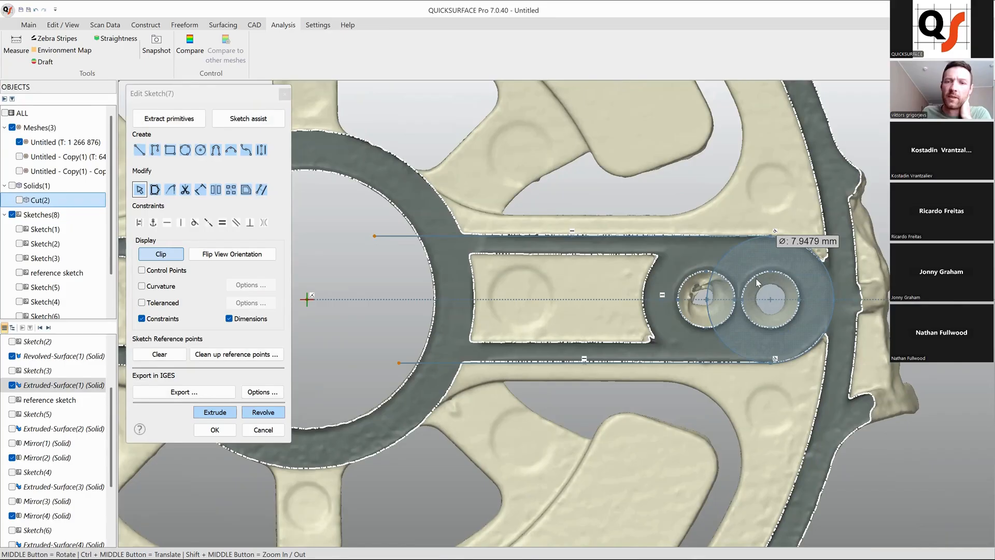
scroll(757, 282, "up", 2)
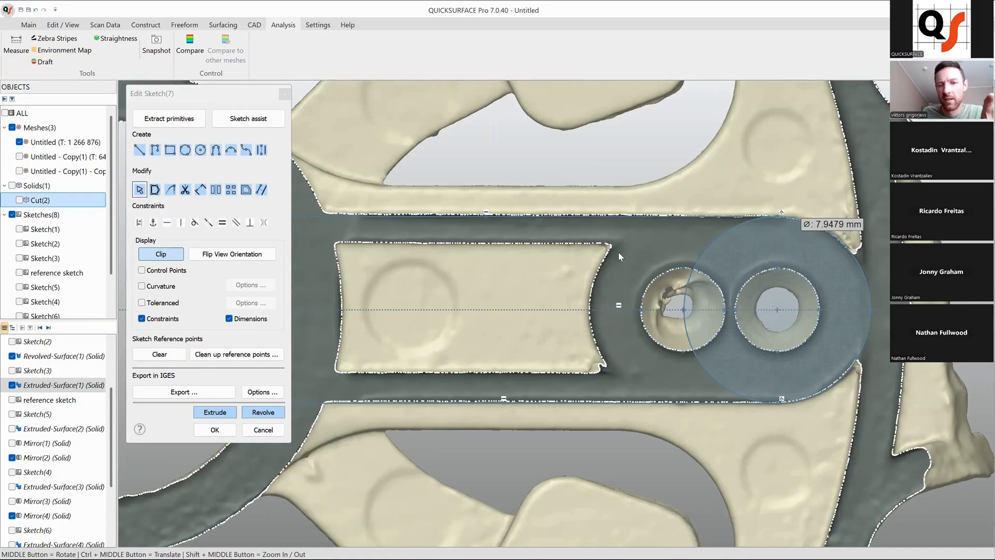
scroll(627, 266, "down", 1)
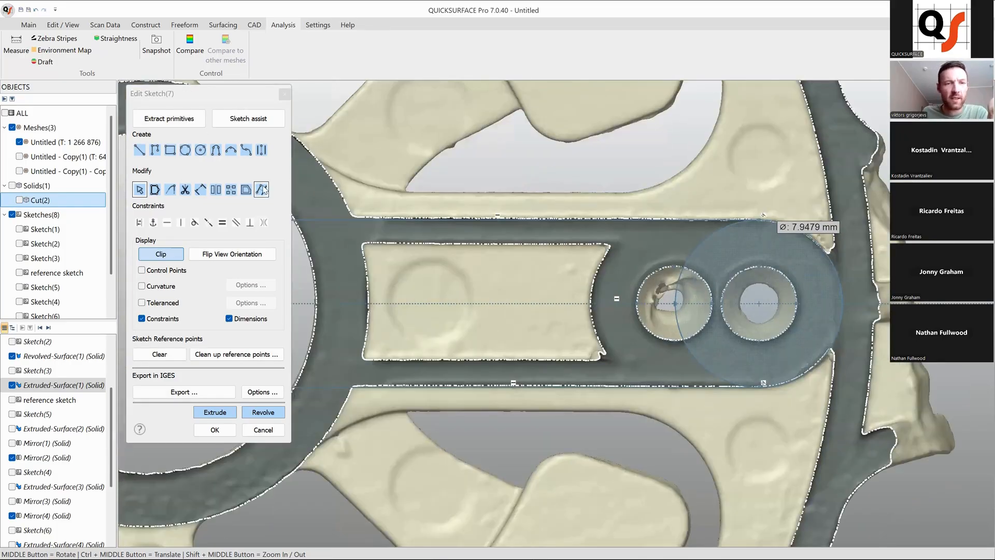
left_click(200, 151)
scroll(681, 290, "up", 4)
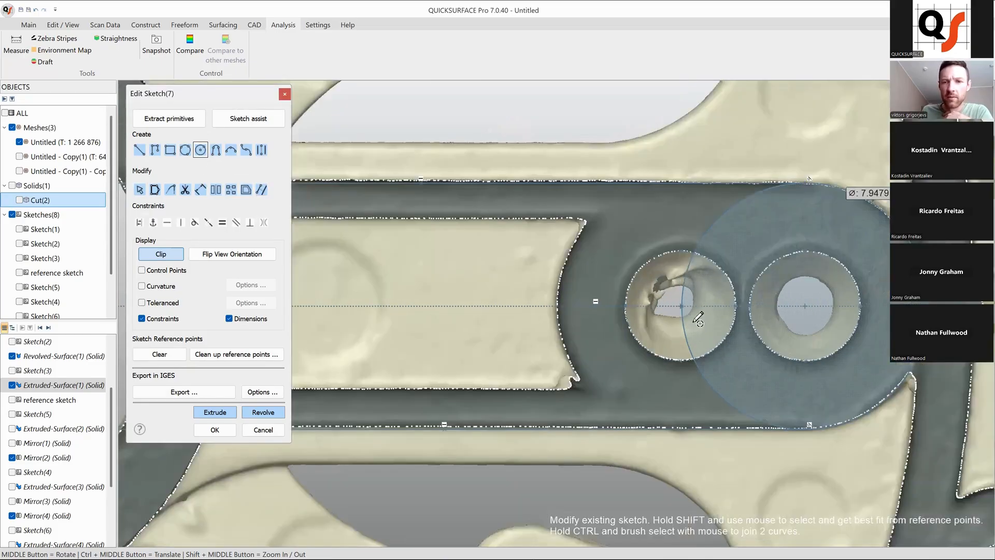
scroll(689, 296, "up", 3)
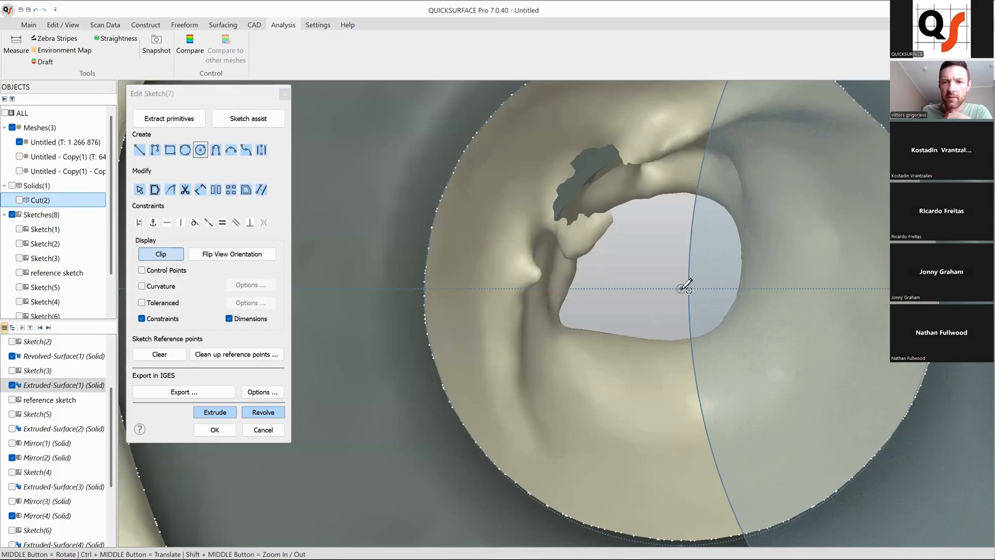
left_click(682, 288)
scroll(501, 283, "down", 6)
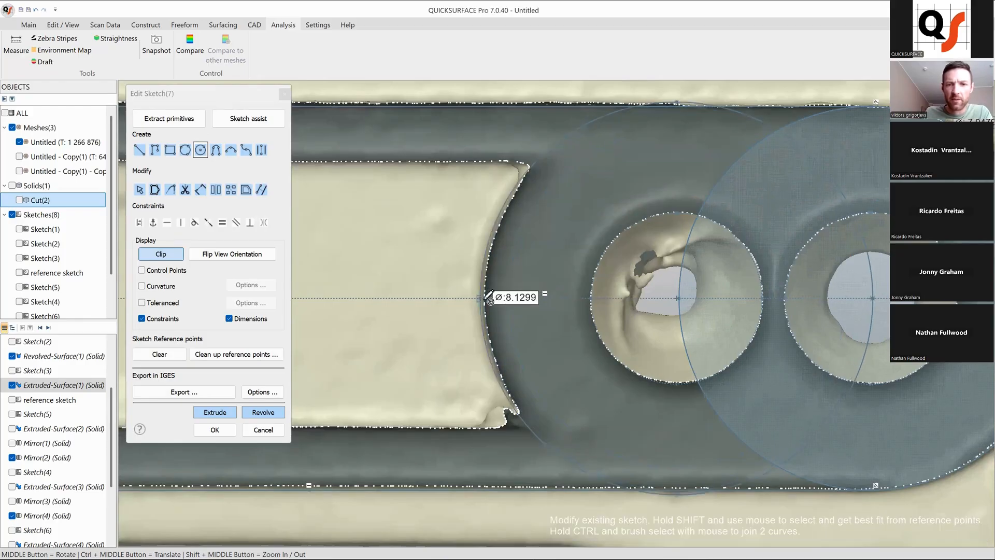
left_click(490, 293)
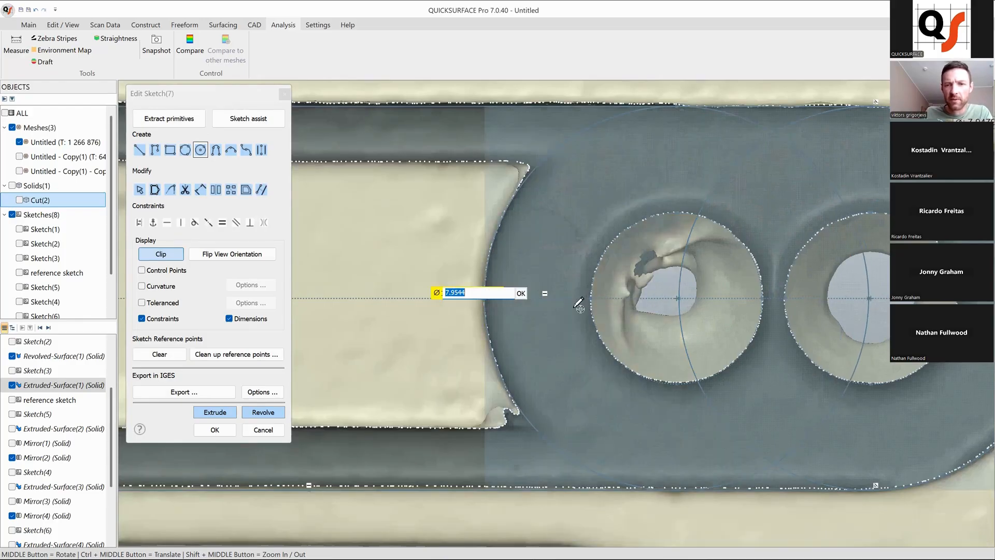
scroll(573, 308, "down", 5)
key("Escape")
scroll(609, 300, "up", 6)
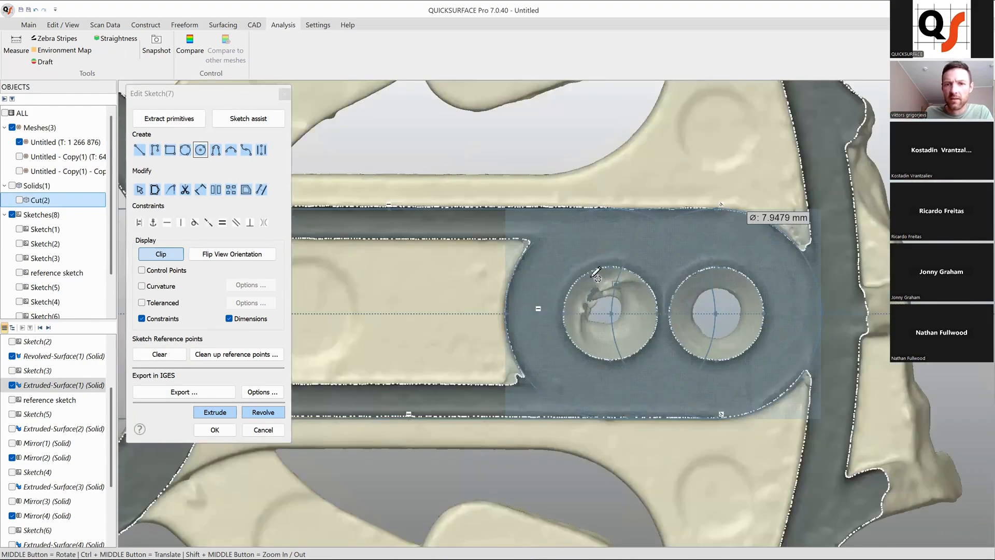
key("Escape")
- Fit a horizontal line to the section points along the lower edge of the rectangular pocket, extending past its curved end
scroll(491, 223, "down", 3)
scroll(490, 222, "down", 4)
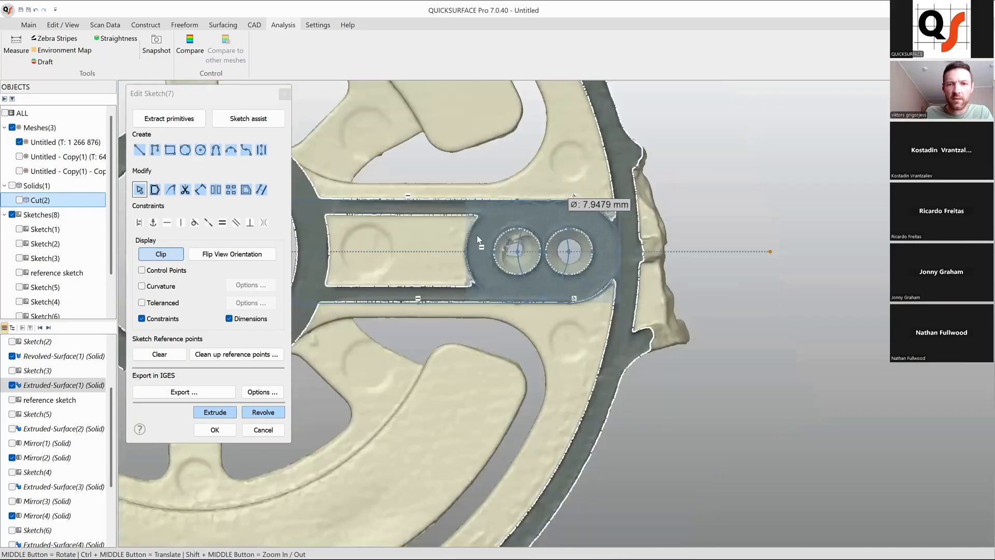
scroll(520, 245, "up", 5)
middle_click_drag(444, 250, 587, 254, "ctrl")
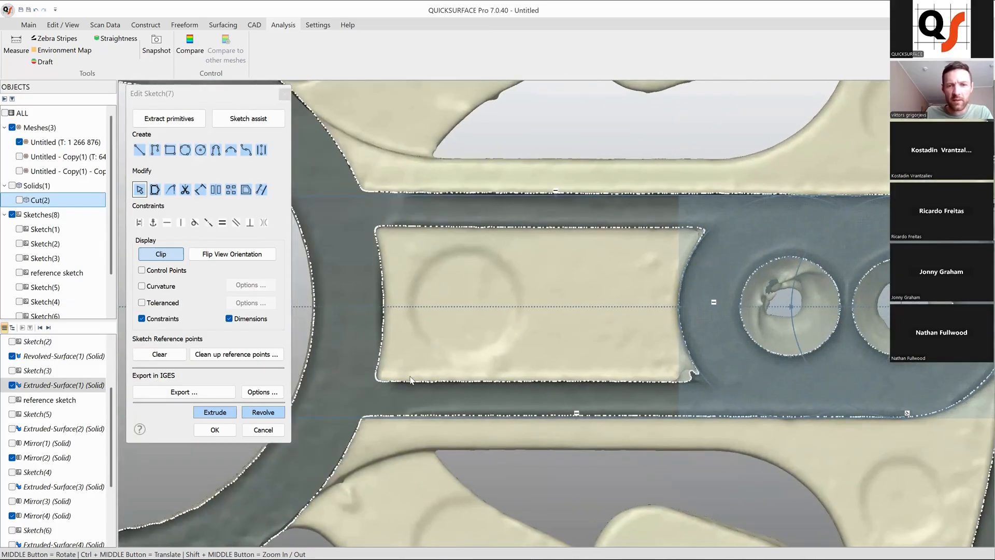
left_click_drag(387, 381, 724, 381)
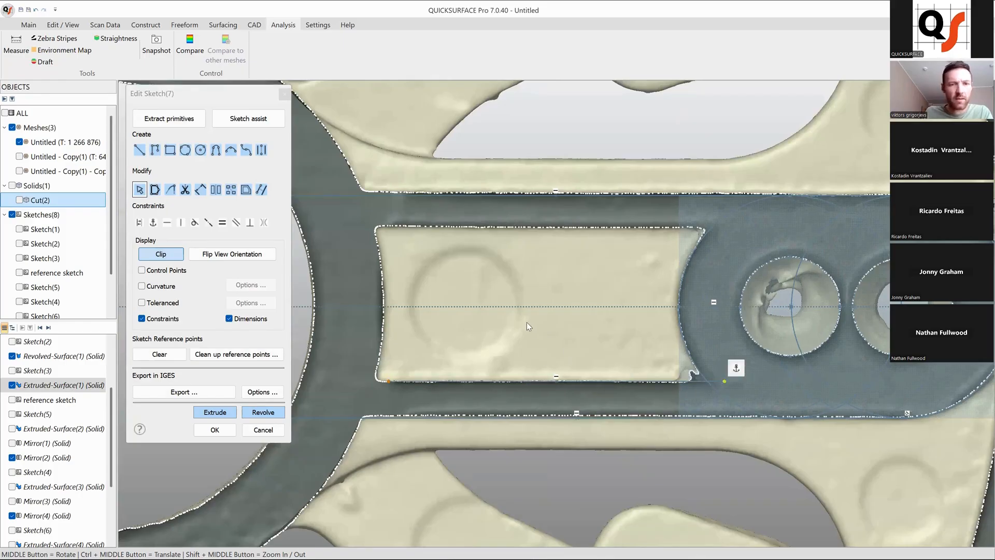
- Mirror the pocket's lower edge line about the arm's horizontal centreline to form the pocket's upper edge
left_click(532, 382)
left_click(531, 306, "ctrl")
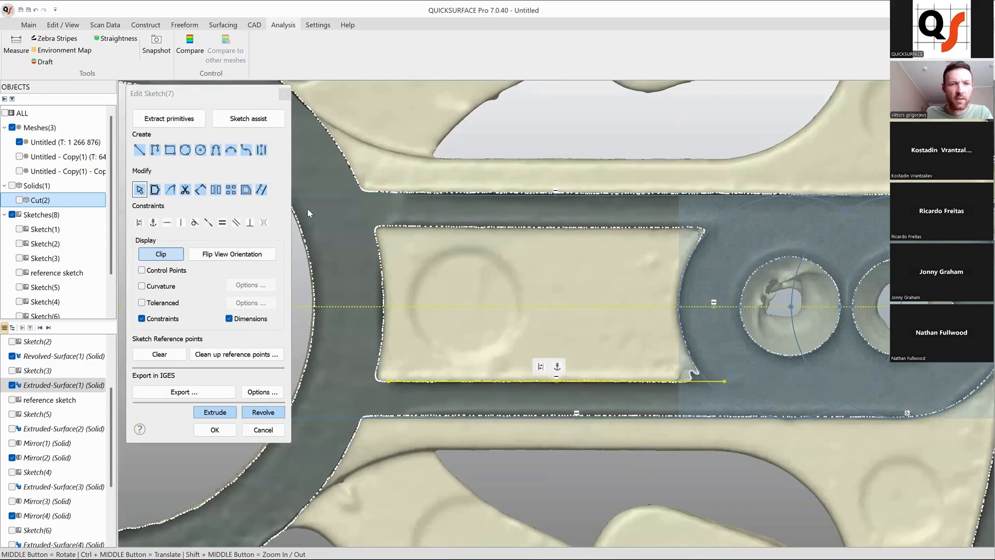
left_click(216, 190)
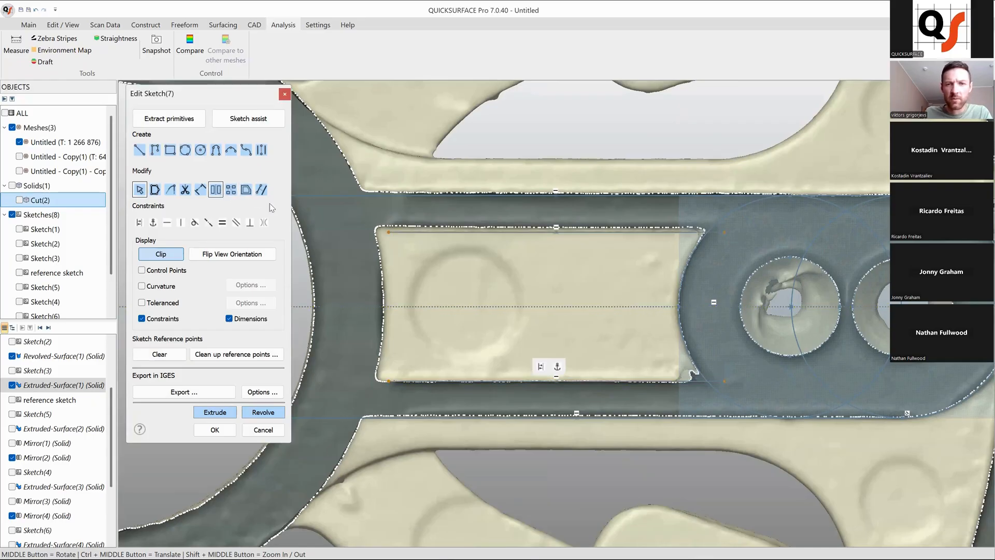
left_click(465, 274)
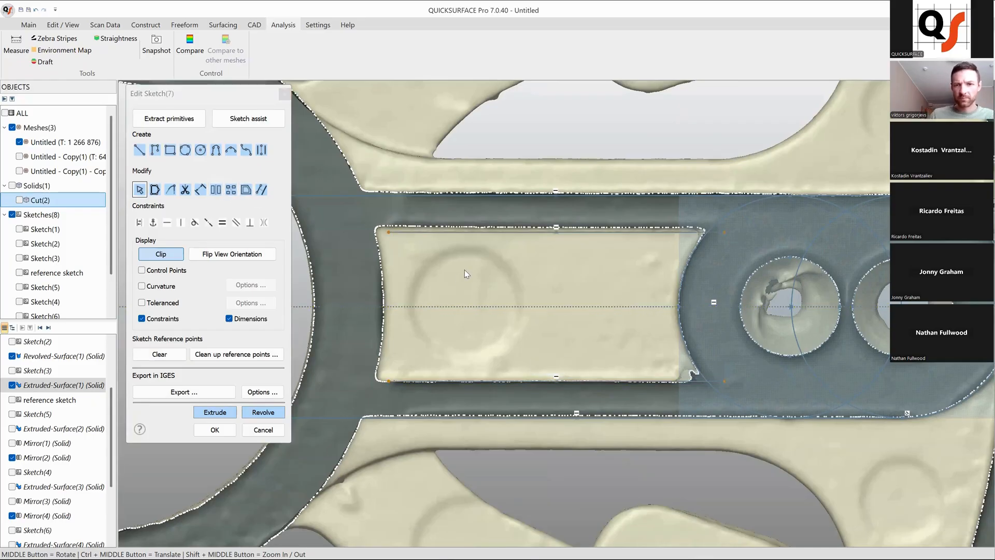
scroll(603, 301, "down", 3)
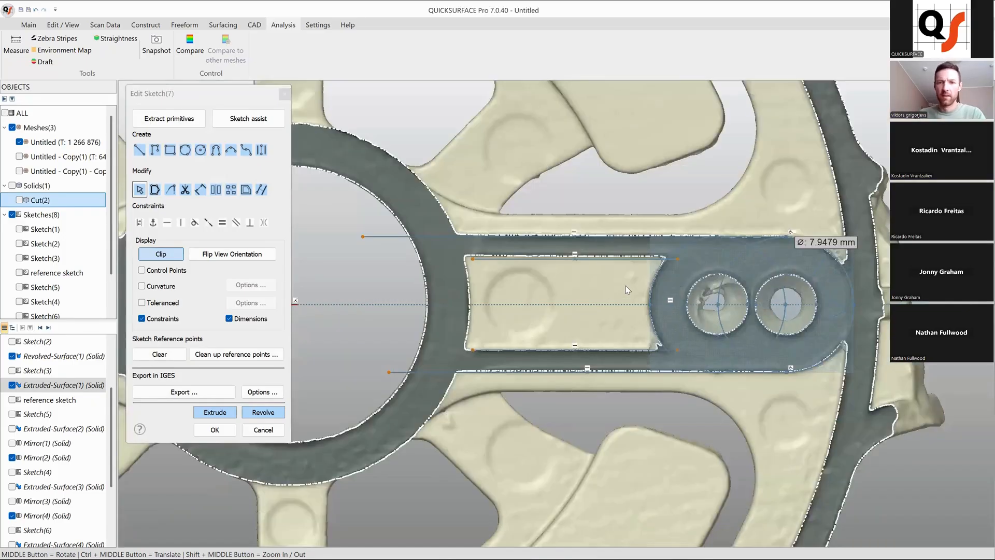
scroll(609, 222, "up", 5)
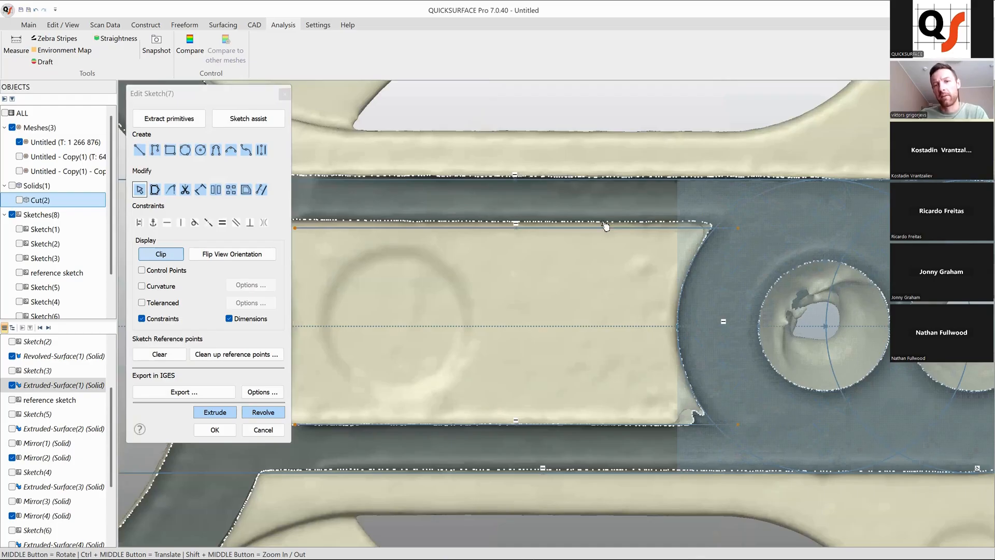
scroll(606, 232, "down", 2)
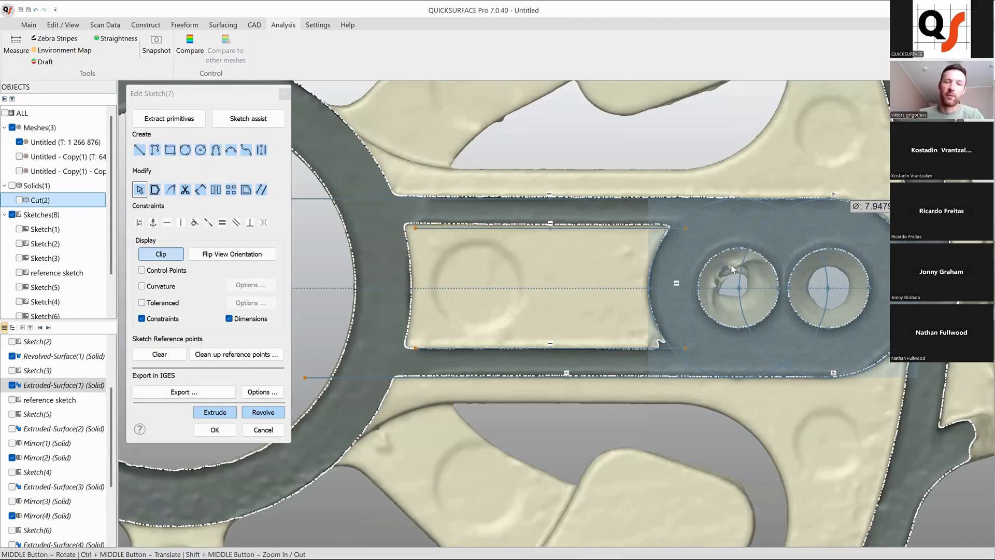
- Trim away the upper part of the circle around the damaged hole, from the pocket's upper corner to the arm-end circle
middle_click_drag(664, 243, 604, 273, "ctrl")
scroll(604, 273, "up", 3)
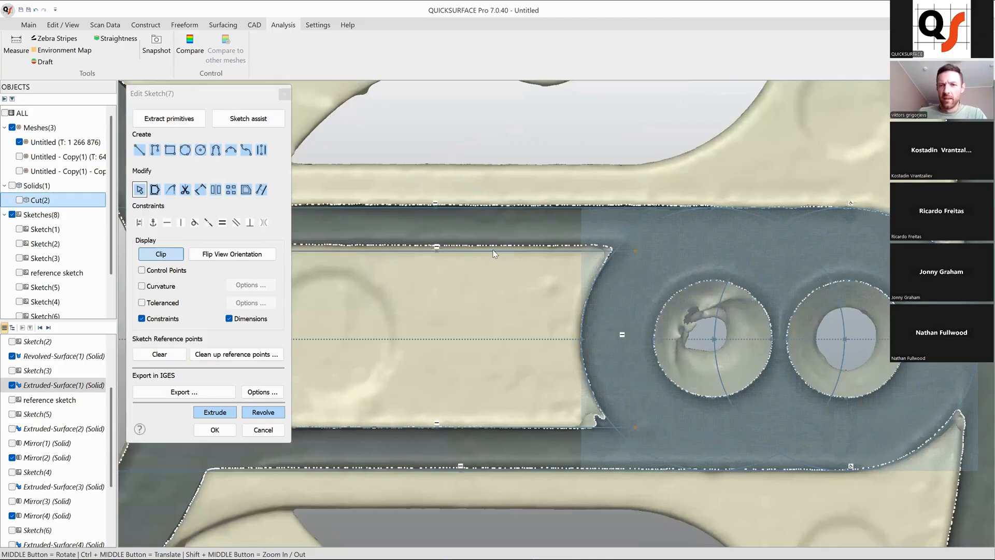
middle_click_drag(633, 113, 593, 143, "ctrl")
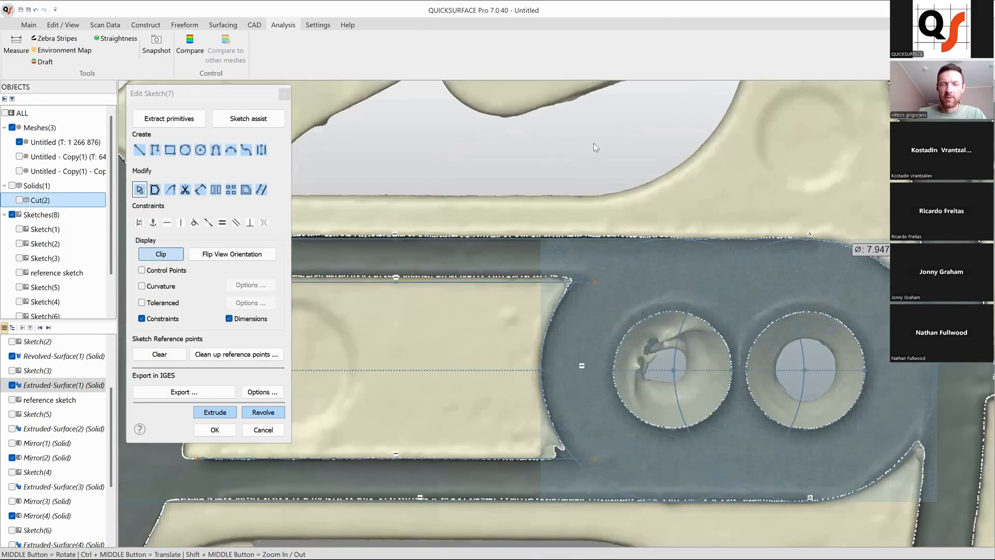
left_click(185, 189)
middle_click_drag(607, 289, 619, 269, "ctrl")
scroll(617, 262, "up", 5)
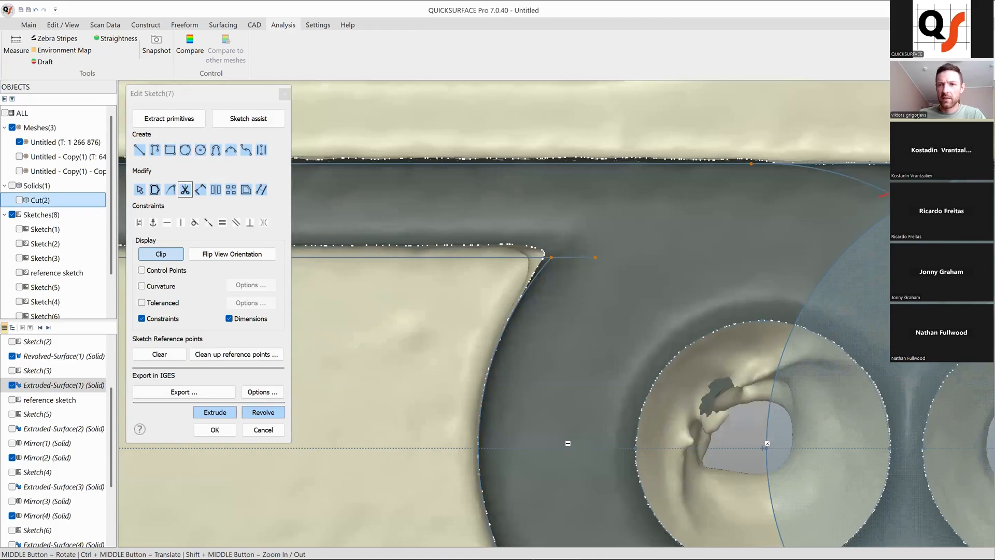
left_click(850, 194)
key("Escape")
mouse_move(804, 189)
middle_mouse_down()
mouse_move(771, 155)
mouse_move(692, 227)
middle_mouse_up()
mouse_move(723, 227)
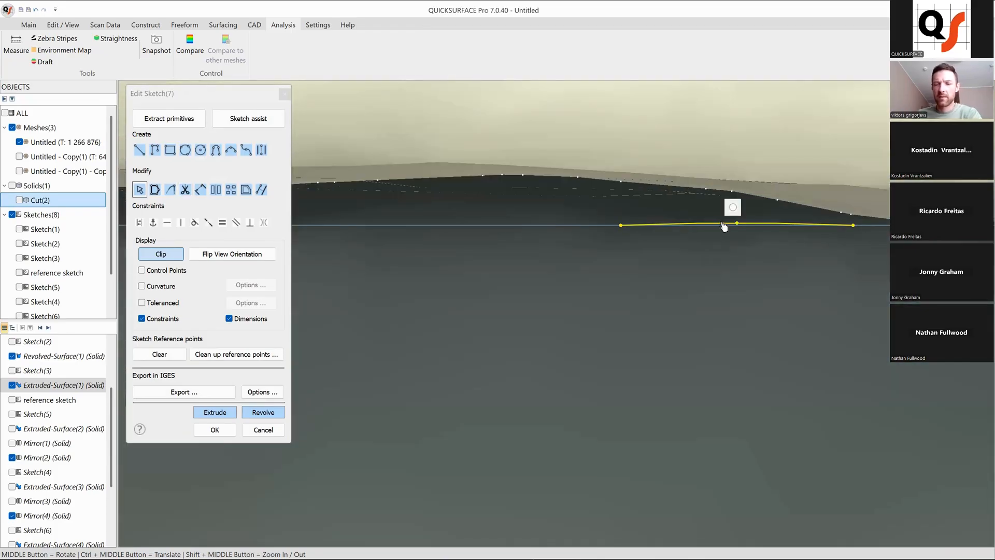
left_click(732, 207)
scroll(365, 218, "up", 3)
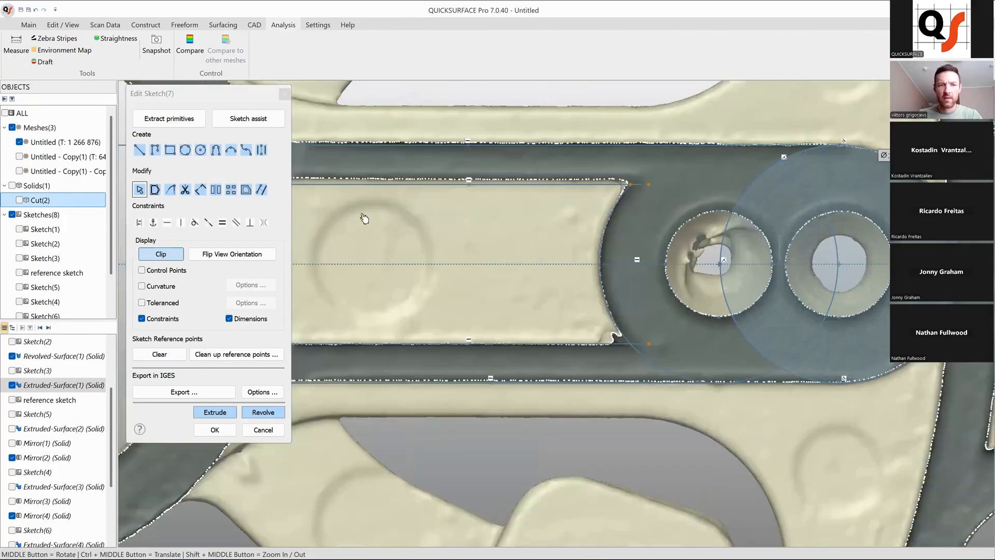
- Remove the lower and outer portions of the damaged-hole circle, leaving only the arc along the pocket's curved end
left_click(185, 189)
scroll(654, 354, "up", 3)
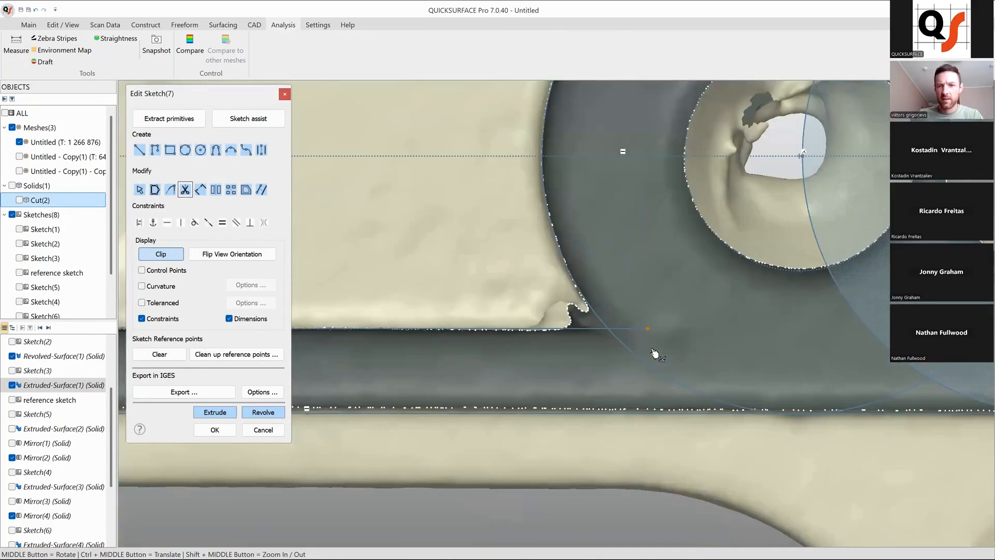
right_click(654, 354)
scroll(748, 363, "down", 3)
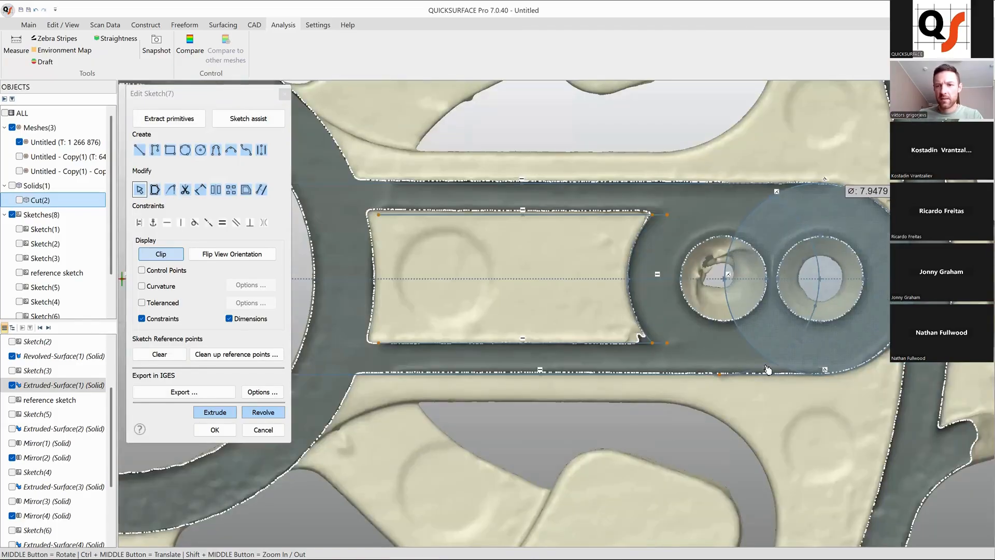
left_click(768, 369)
key("Delete")
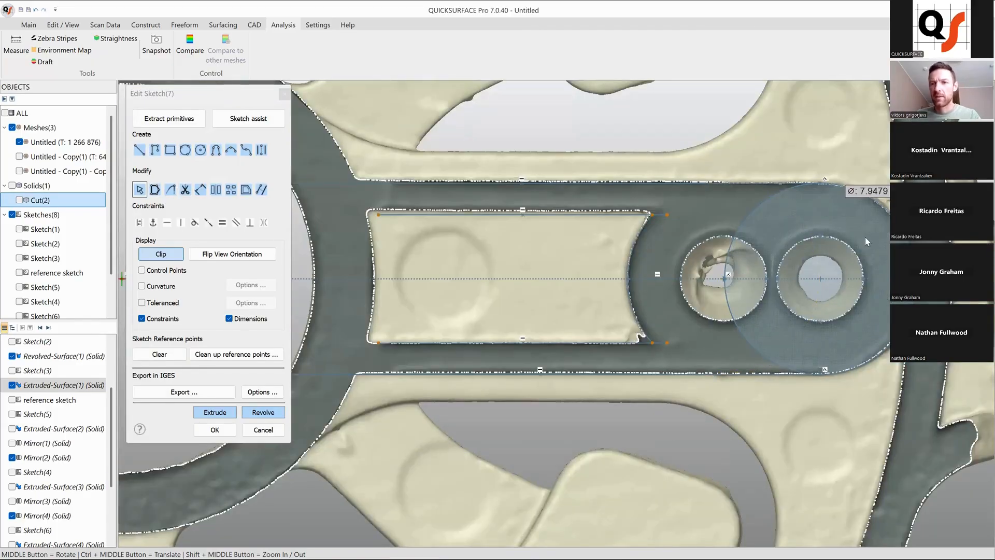
- Trim off the inner half of the large circle around the outer hole, keeping the arm's rounded end
middle_click_drag(781, 234, 736, 260, "ctrl")
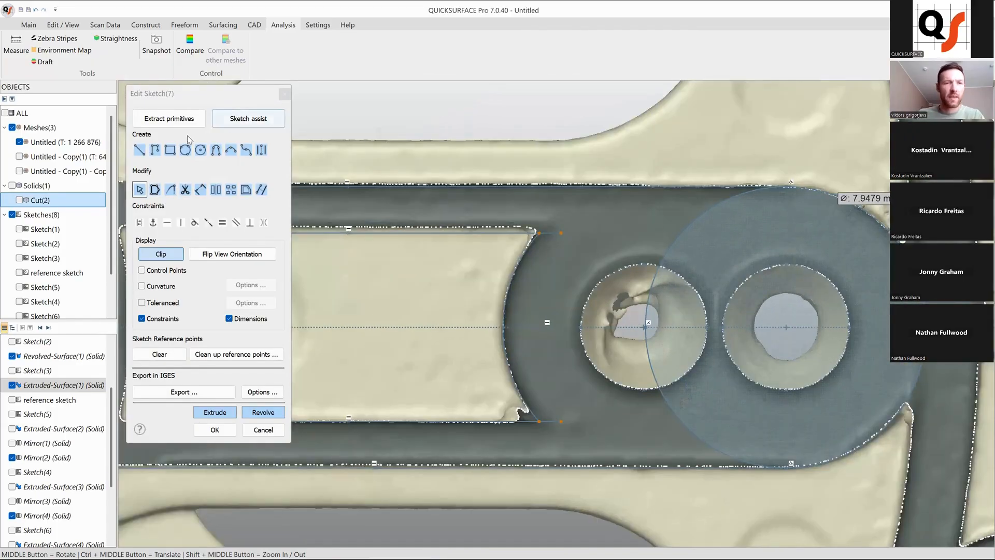
left_click(185, 189)
left_click(757, 233)
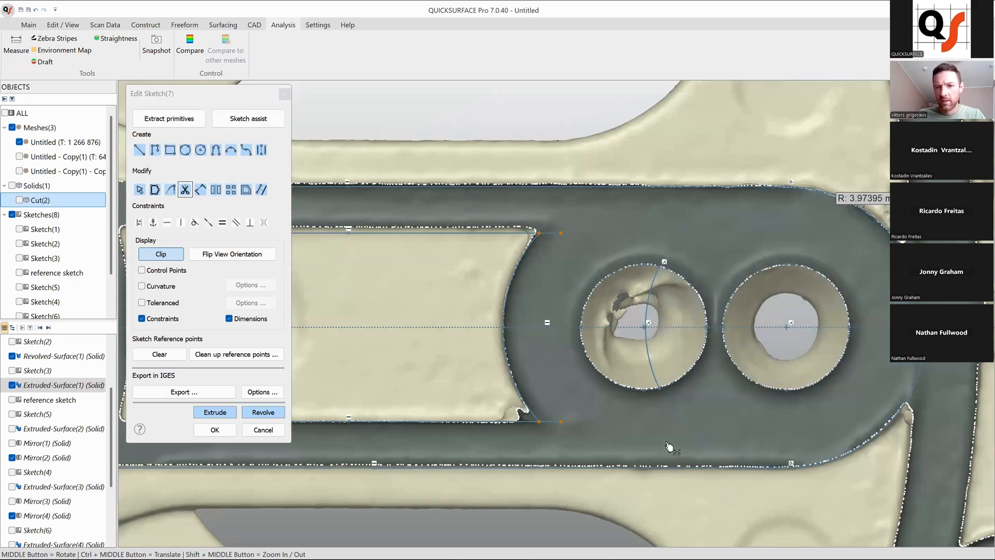
key("Escape")
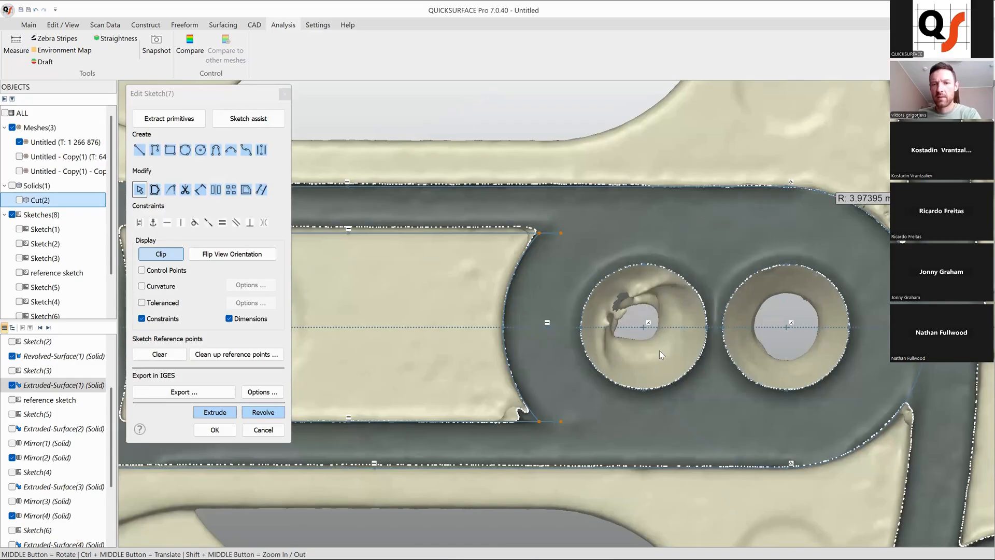
- Show the reference sketch and project its circle around the central hub into the current sketch
scroll(663, 347, "down", 2)
middle_click_drag(414, 304, 576, 284, "ctrl")
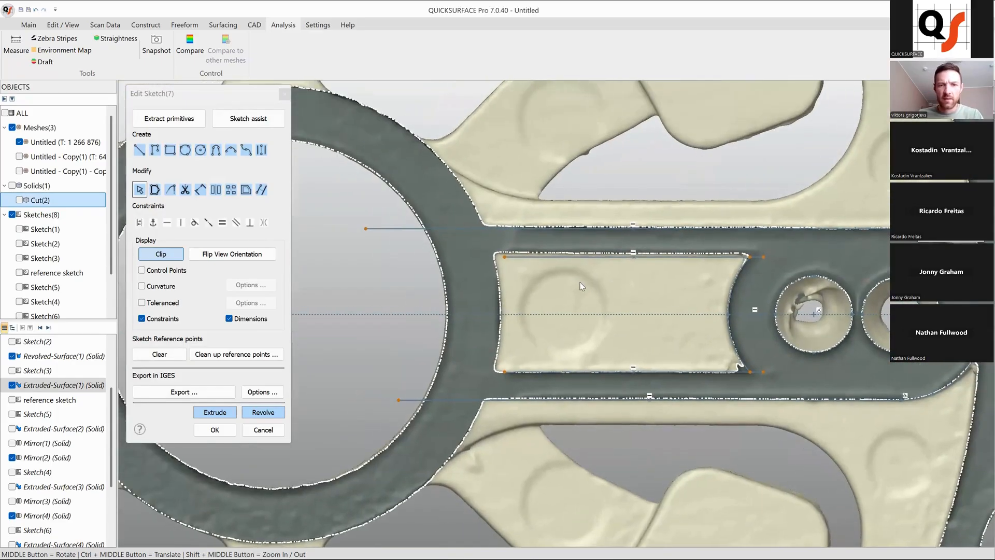
left_click(20, 273)
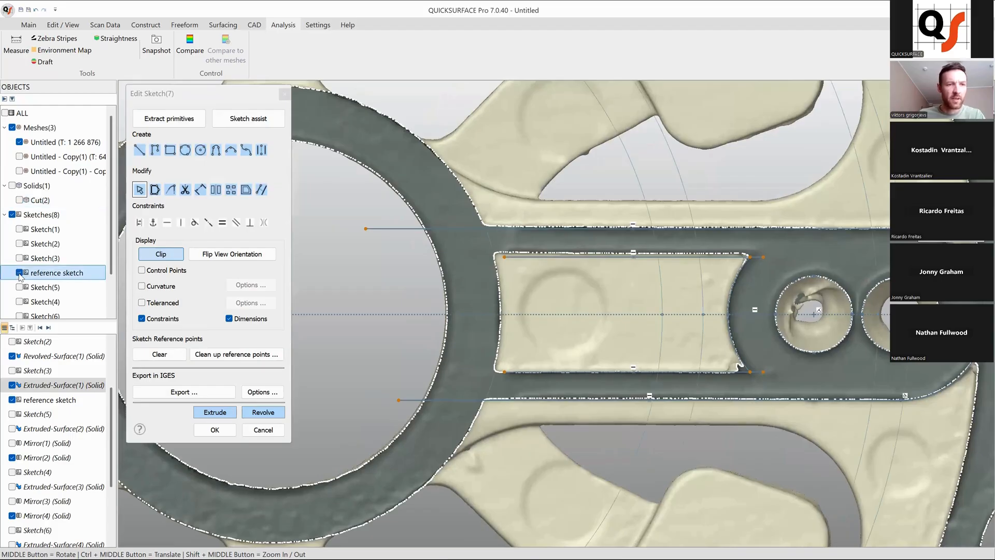
left_click(246, 189)
left_click(491, 244)
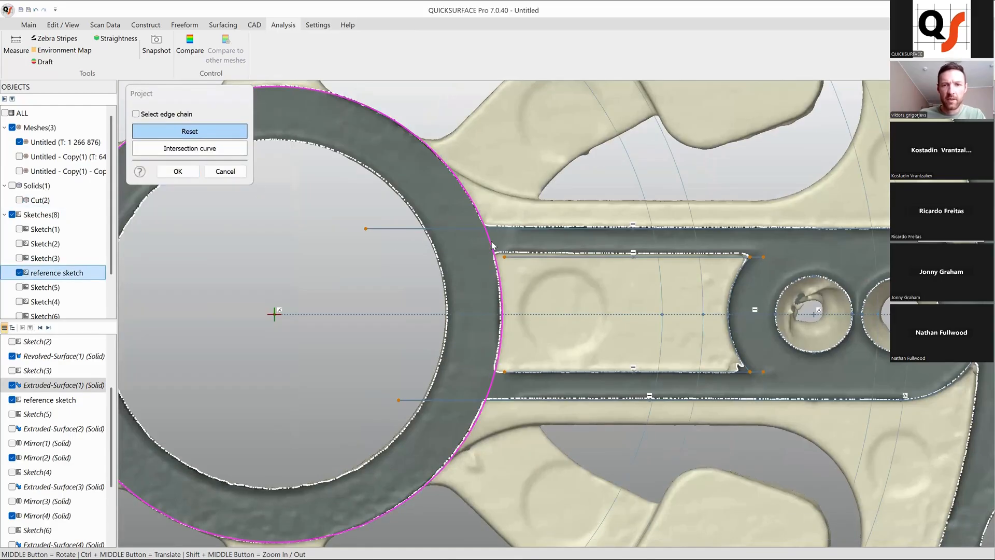
left_click(187, 175)
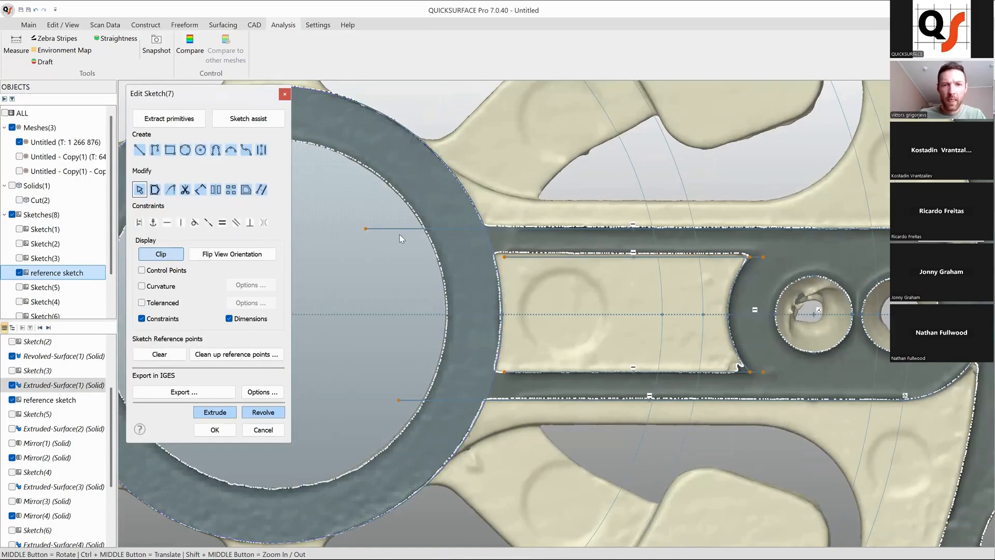
- Extend both pocket edge lines into the hub ring and trim away the projected hub circle outside the arm
left_click_drag(505, 257, 476, 258)
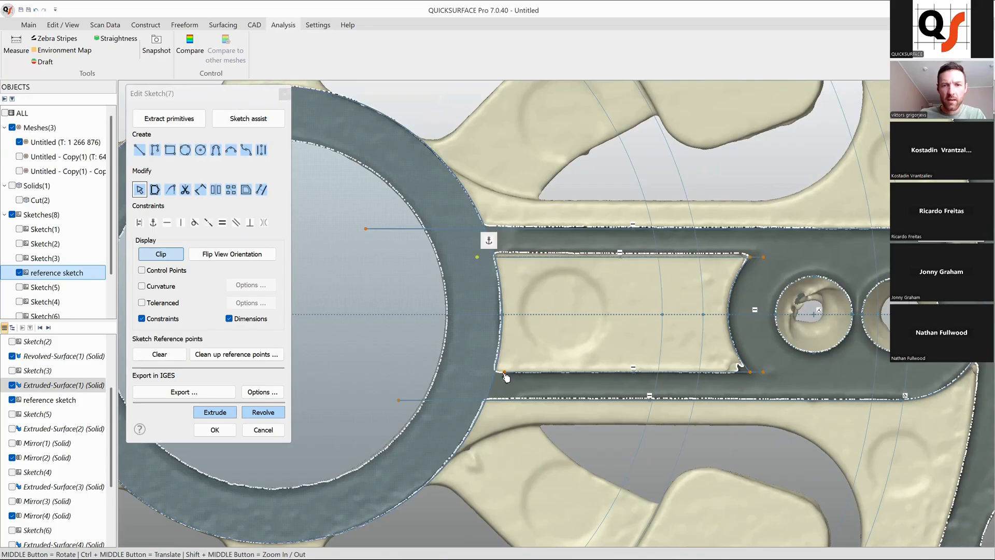
left_click_drag(505, 373, 485, 372)
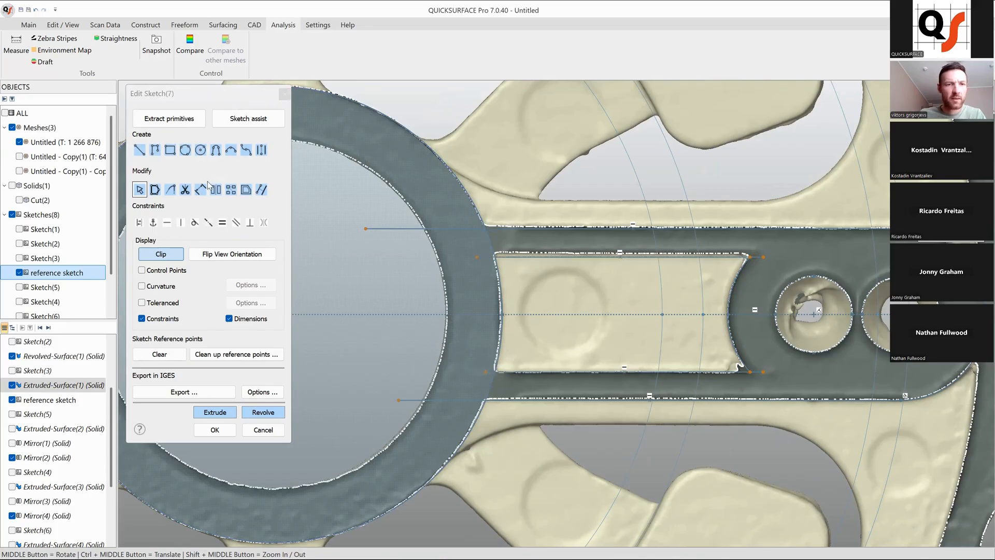
left_click(185, 189)
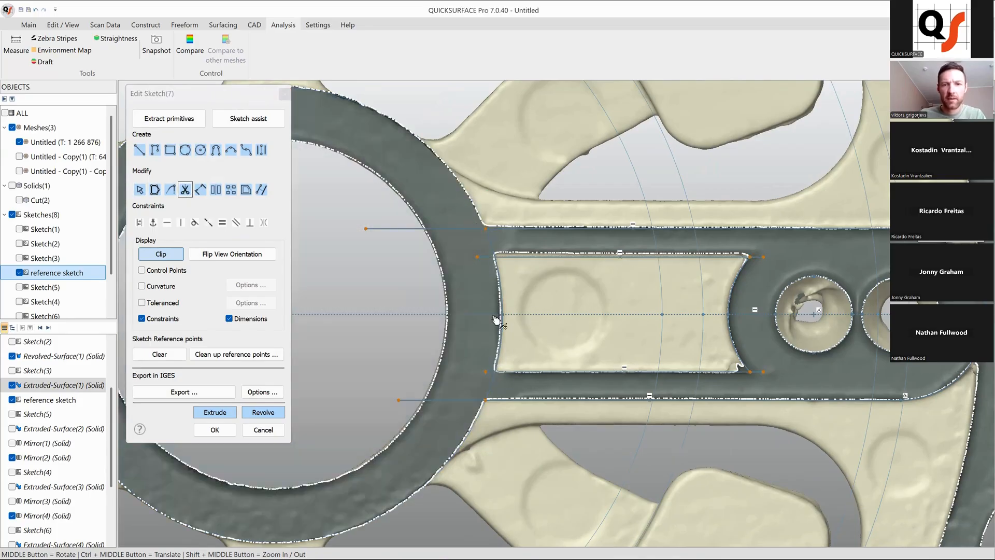
scroll(485, 296, "up", 2)
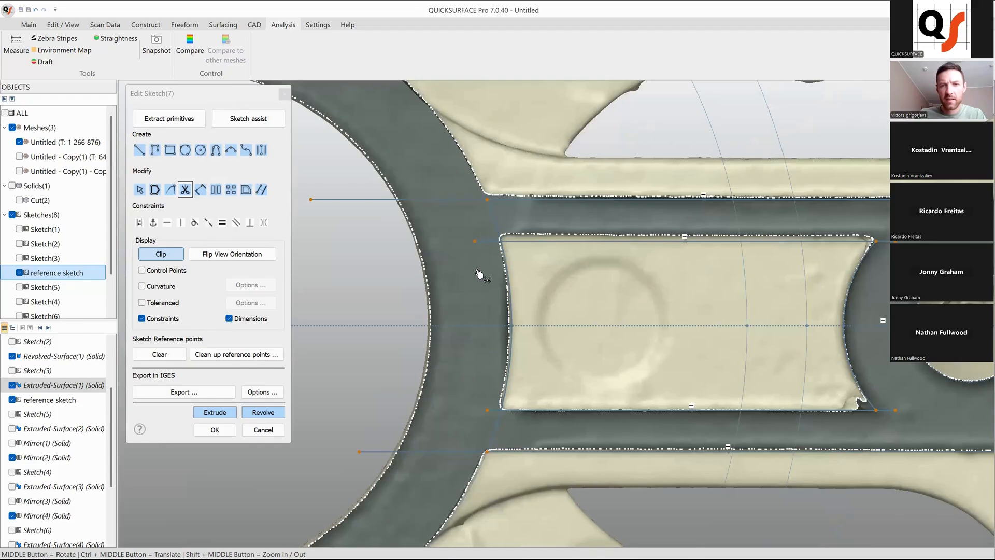
scroll(492, 362, "down", 2)
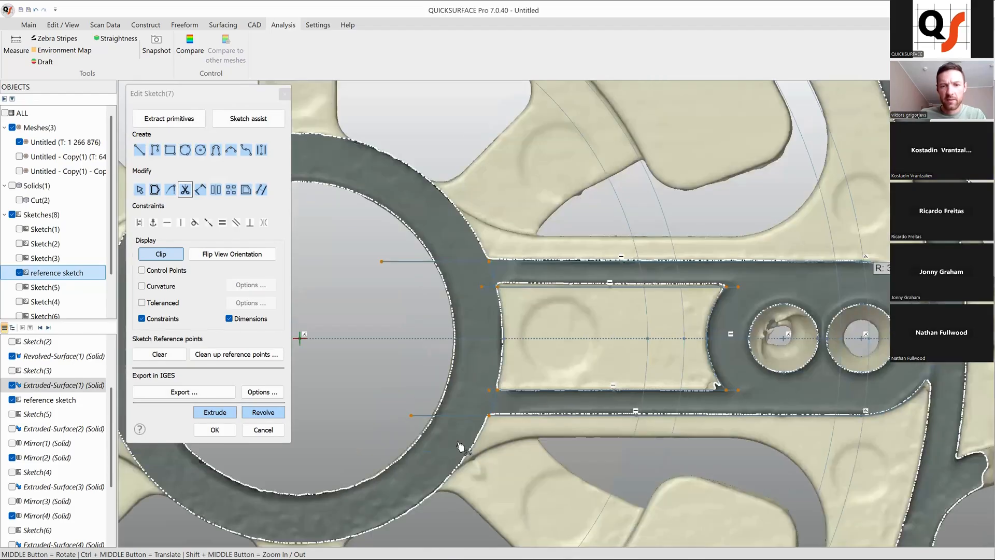
- Trim the overhanging ends of the arm and pocket edge lines at the hub circle and the pocket's end arc
scroll(480, 287, "up", 4)
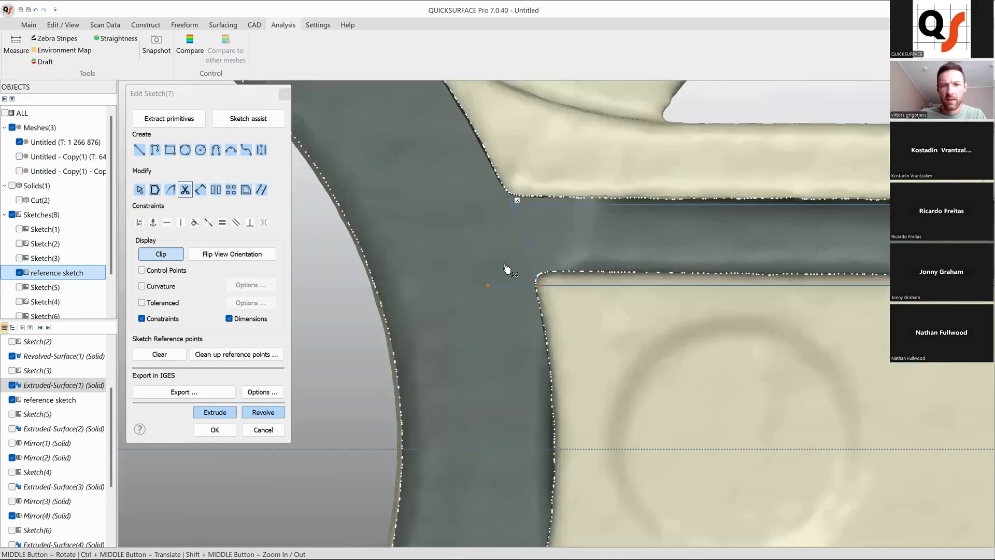
scroll(510, 275, "down", 4)
scroll(505, 316, "up", 5)
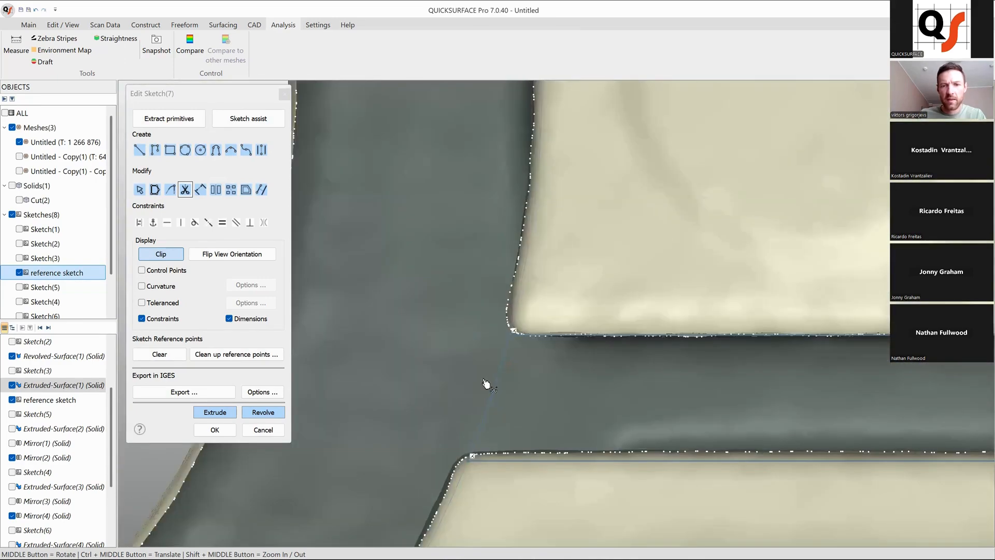
scroll(486, 383, "down", 3)
scroll(596, 337, "up", 5)
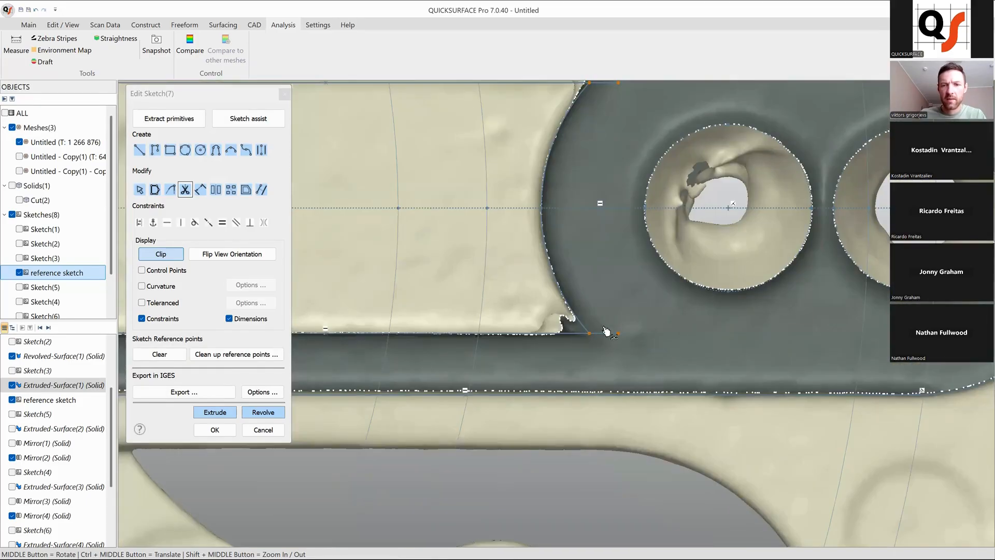
scroll(607, 280, "down", 2)
scroll(573, 210, "up", 2)
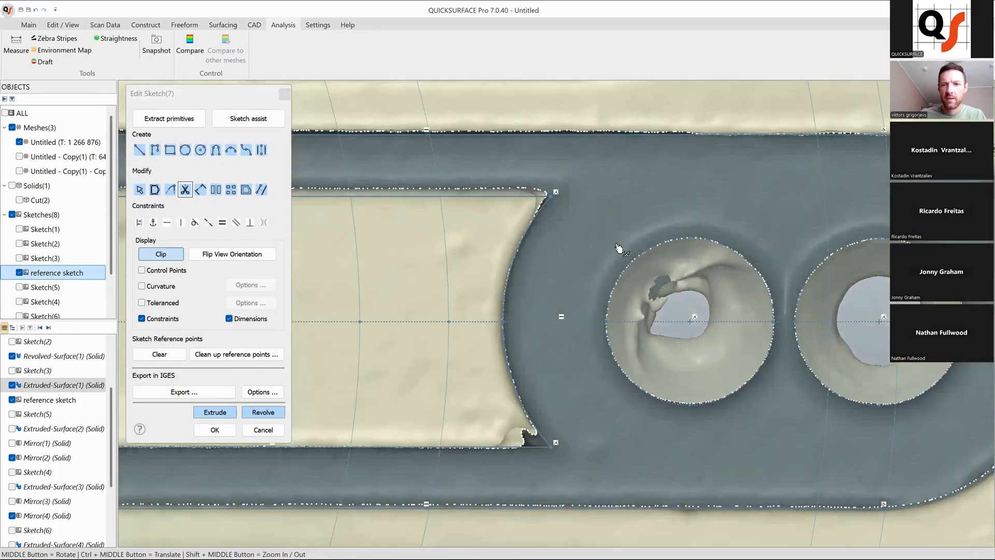
scroll(618, 248, "down", 3)
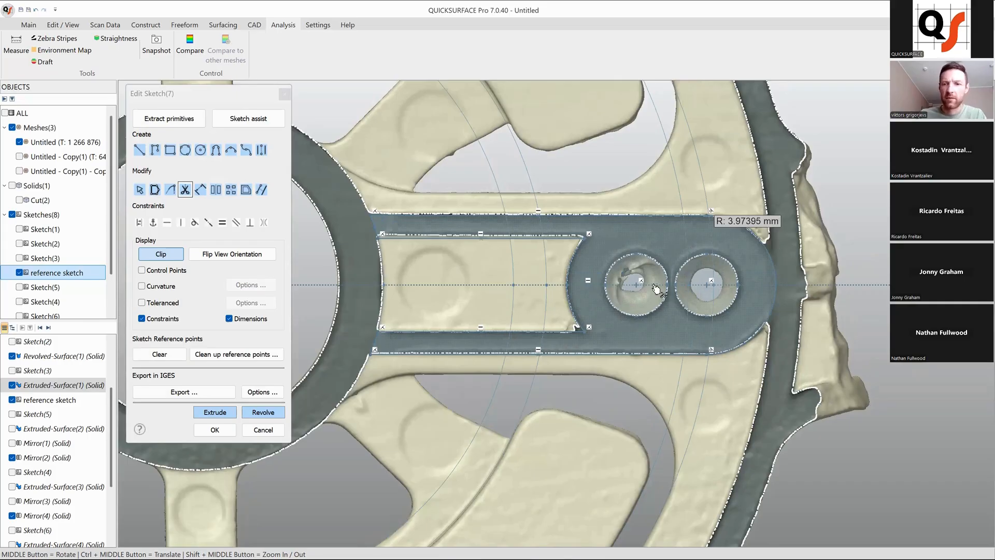
- Start a two-sided solid extrusion of the arm sketch, showing the Cut(2) solid and hiding the scanned mesh for reference
left_click(214, 412)
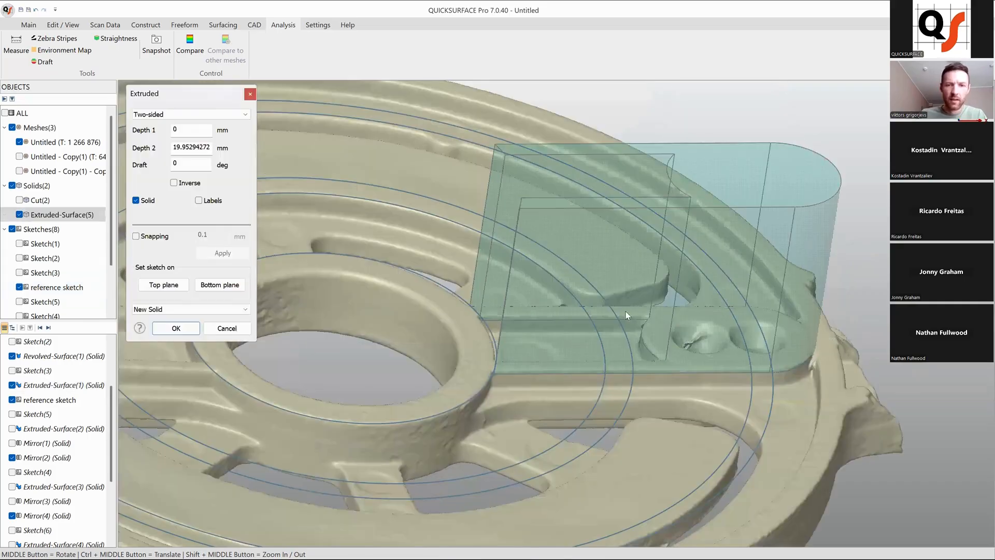
middle_click_drag(626, 315, 663, 425)
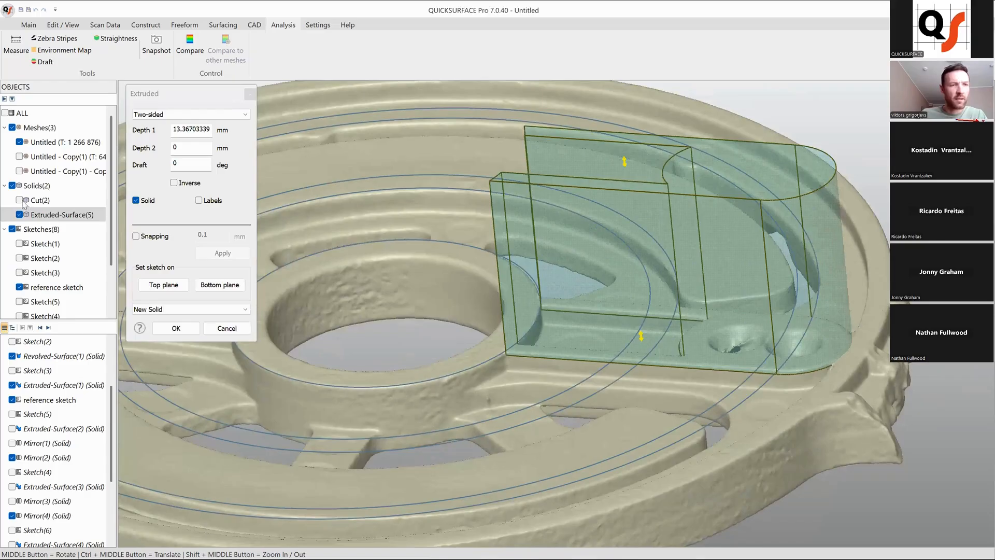
left_click(19, 200)
middle_click_drag(477, 308, 430, 303, "ctrl")
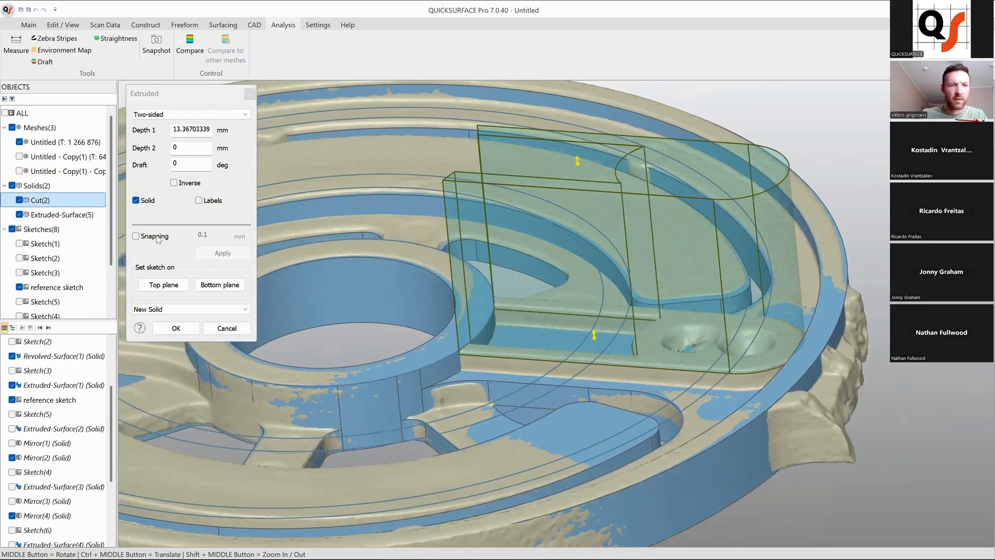
left_click(19, 142)
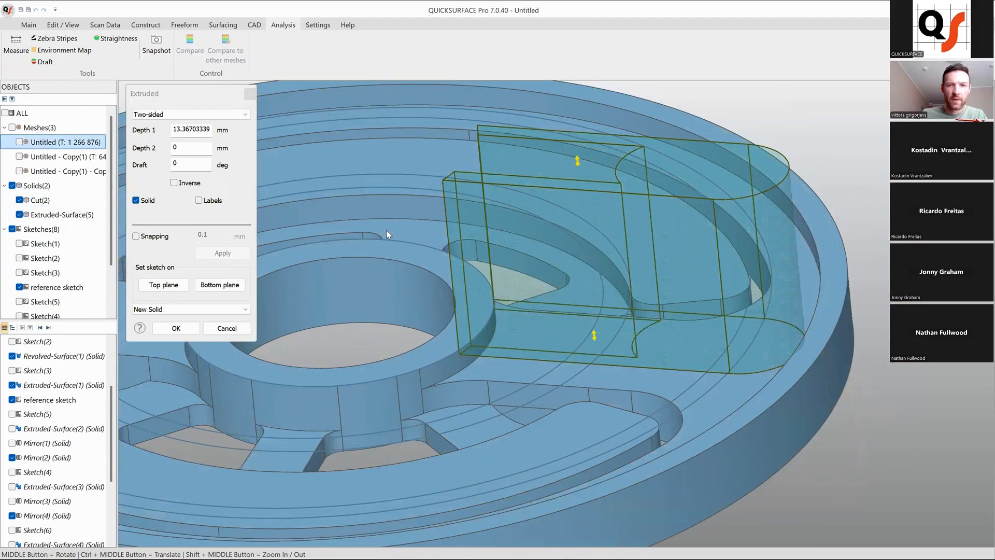
- Enable 0.1 mm snapping, set the extrusion depths to about 0.35 mm and 1 mm, and compare the arm with all meshes
left_click(136, 236)
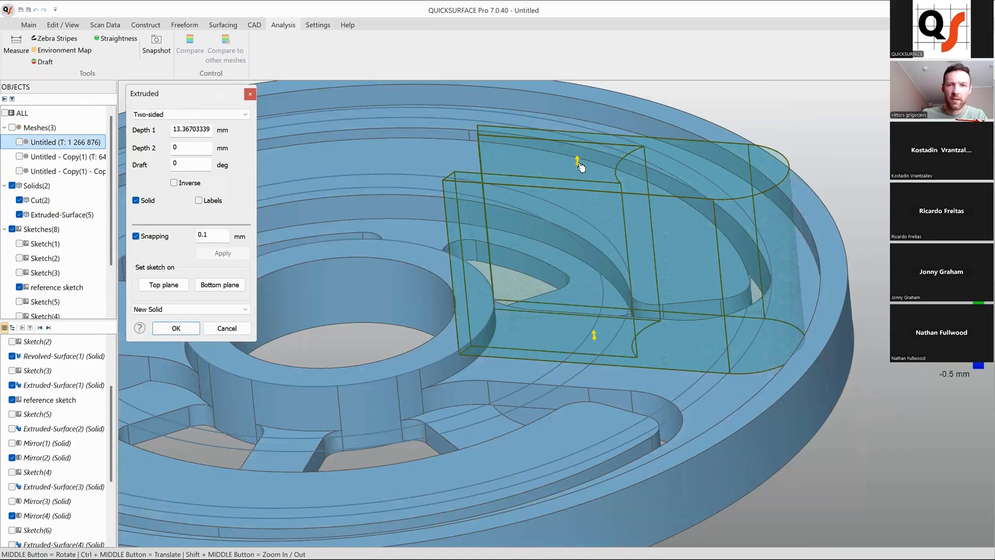
left_click_drag(578, 161, 594, 334)
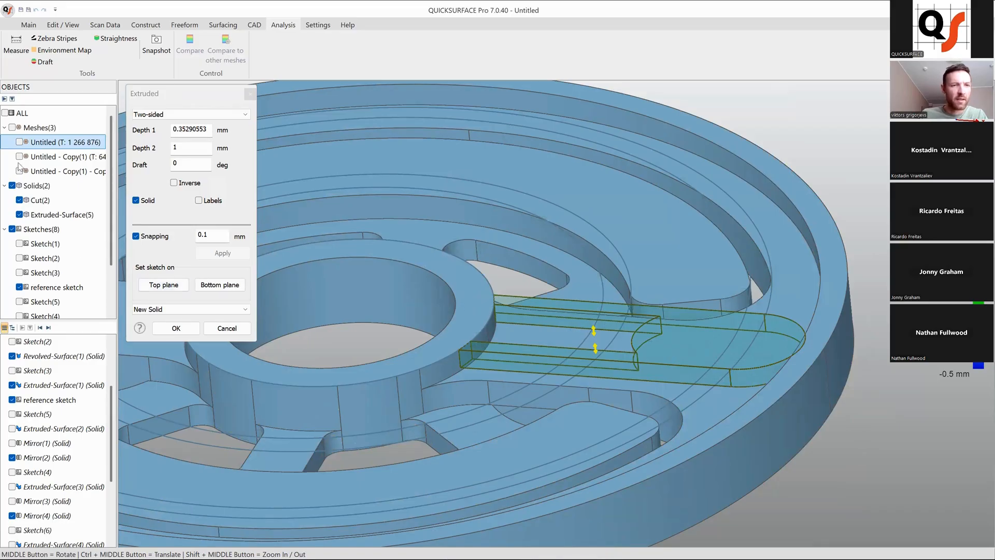
left_click(12, 128)
scroll(447, 407, "up", 5)
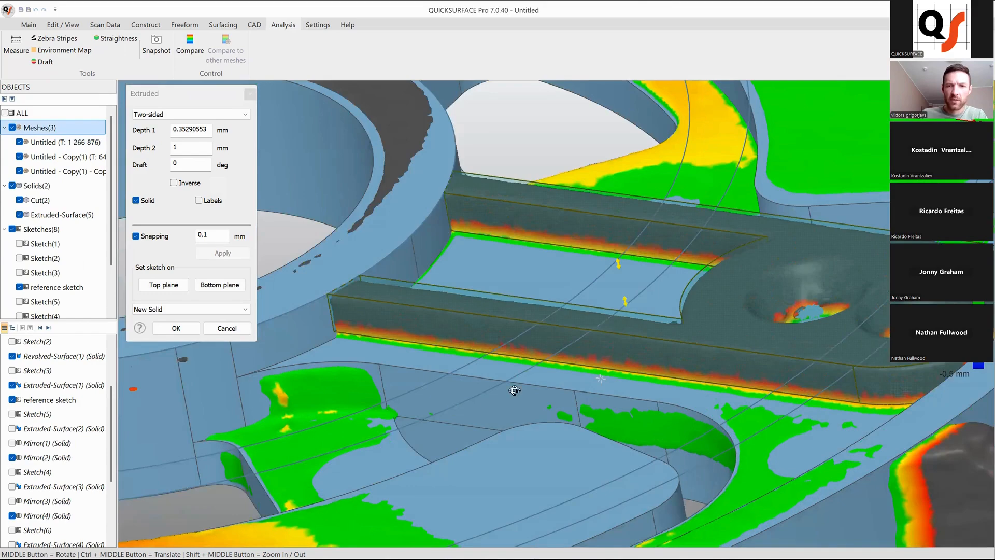
middle_click_drag(446, 408, 467, 363)
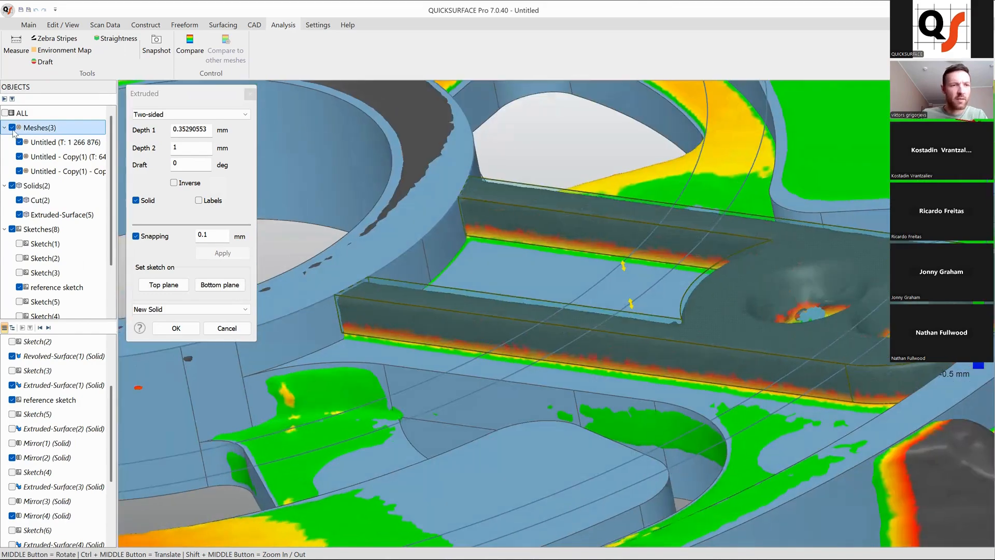
left_click(11, 127)
- Increase the arm extrusion's second depth to about 1.23 mm and create it as a new solid
middle_click_drag(654, 331, 625, 309)
left_click_drag(624, 309, 625, 314)
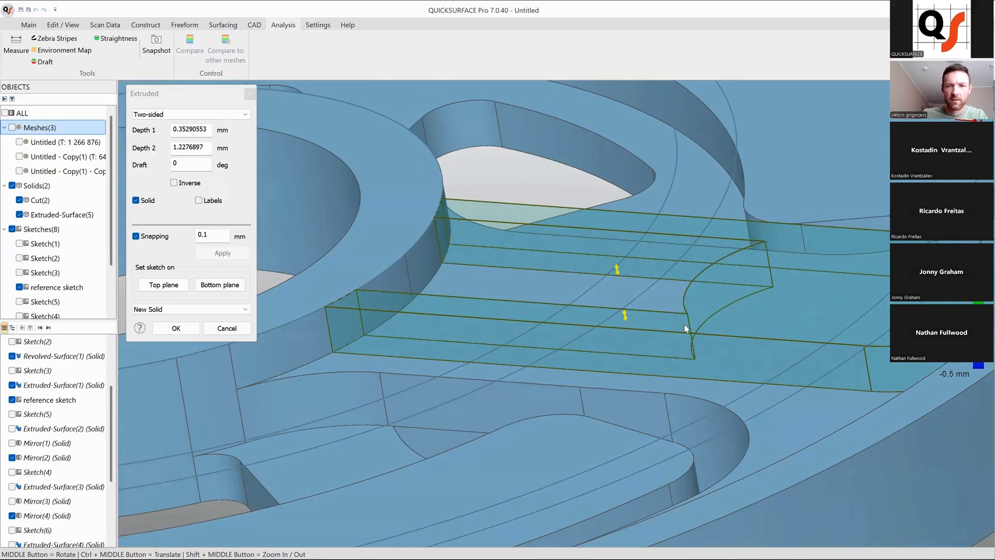
middle_click_drag(683, 326, 640, 352)
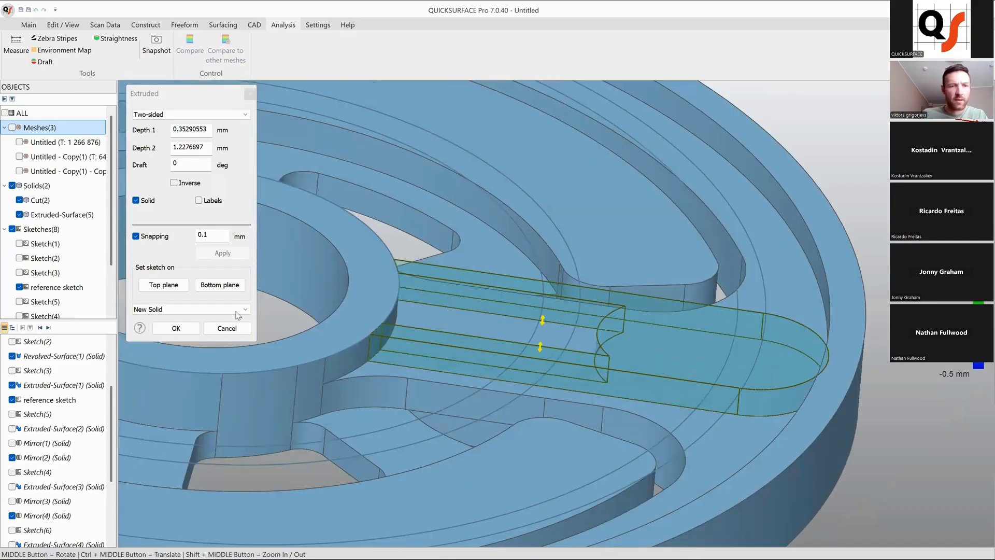
scroll(660, 359, "down", 5)
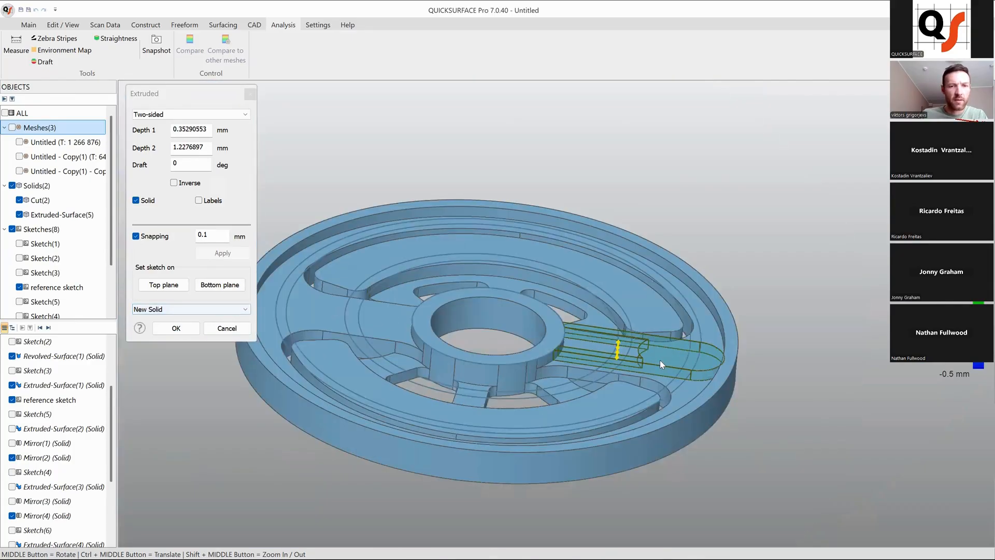
left_click(175, 327)
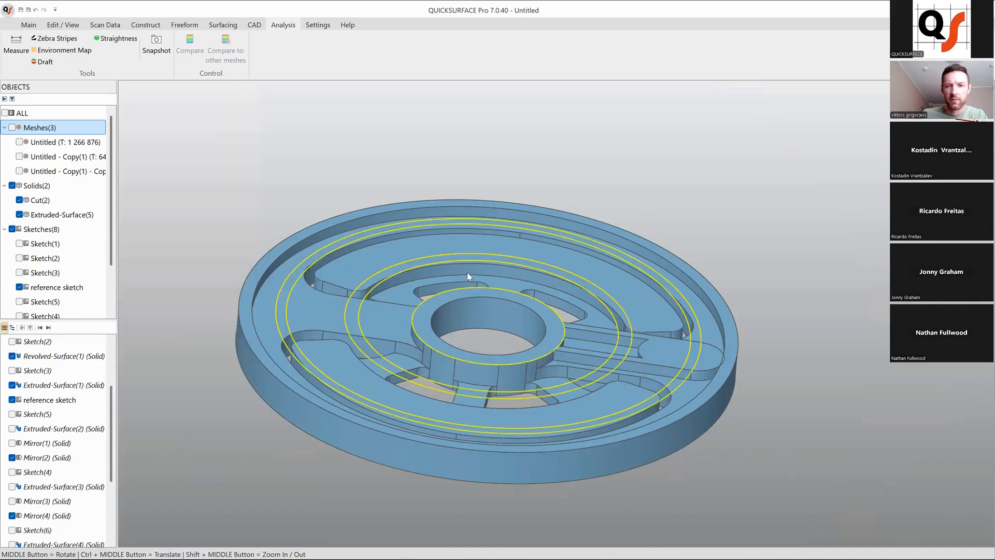
- Mirror the extruded arm solid across the OYZ plane to the opposite side of the hub
middle_click_drag(467, 272, 487, 325)
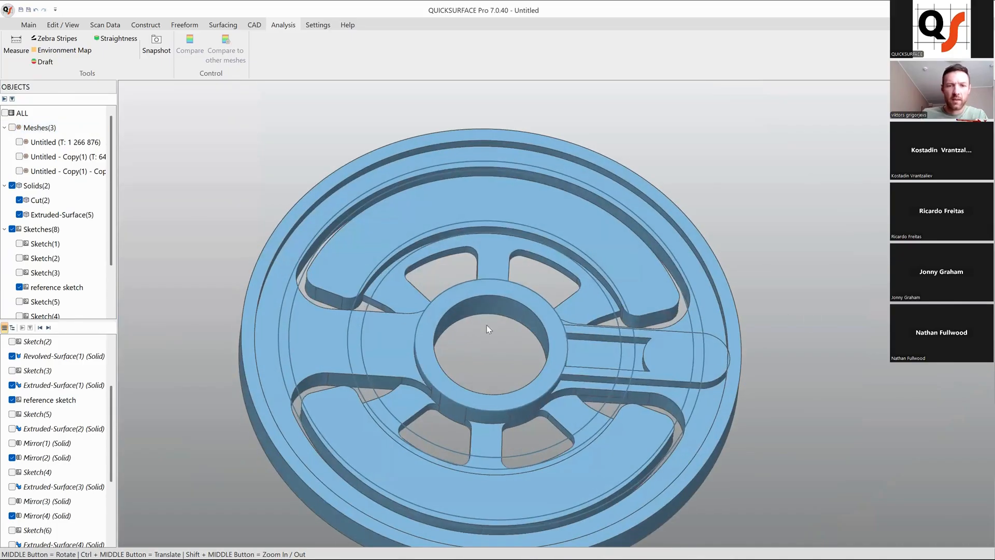
left_click(673, 358)
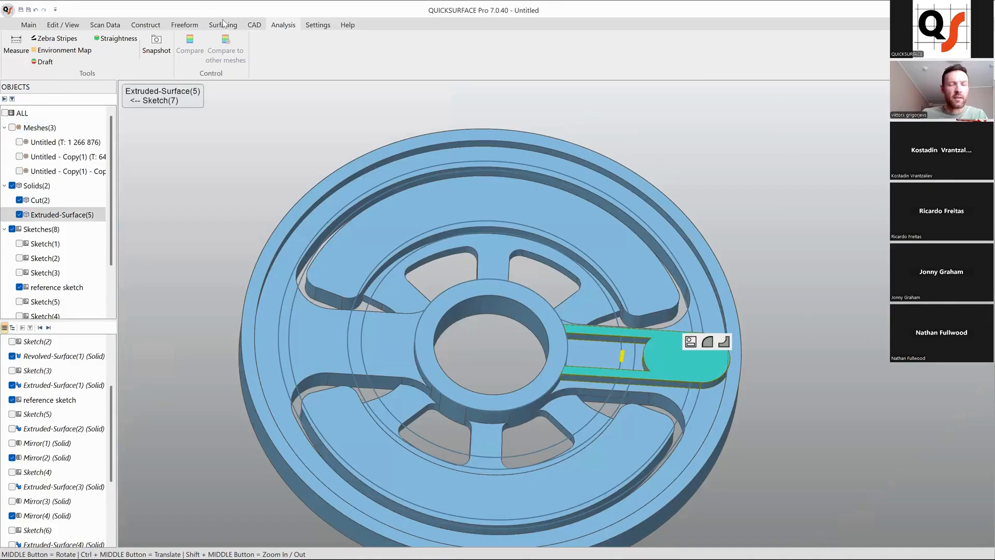
left_click(250, 26)
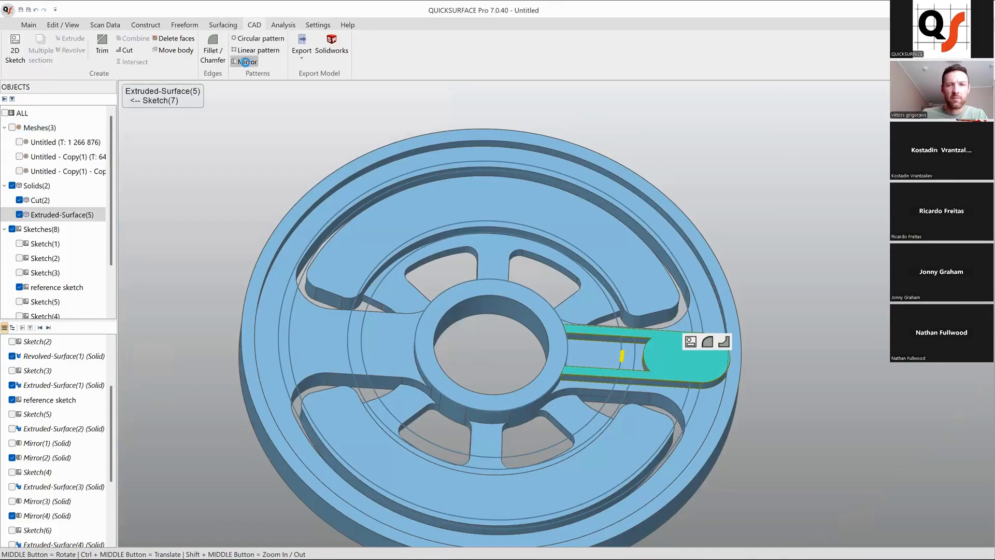
left_click(247, 62)
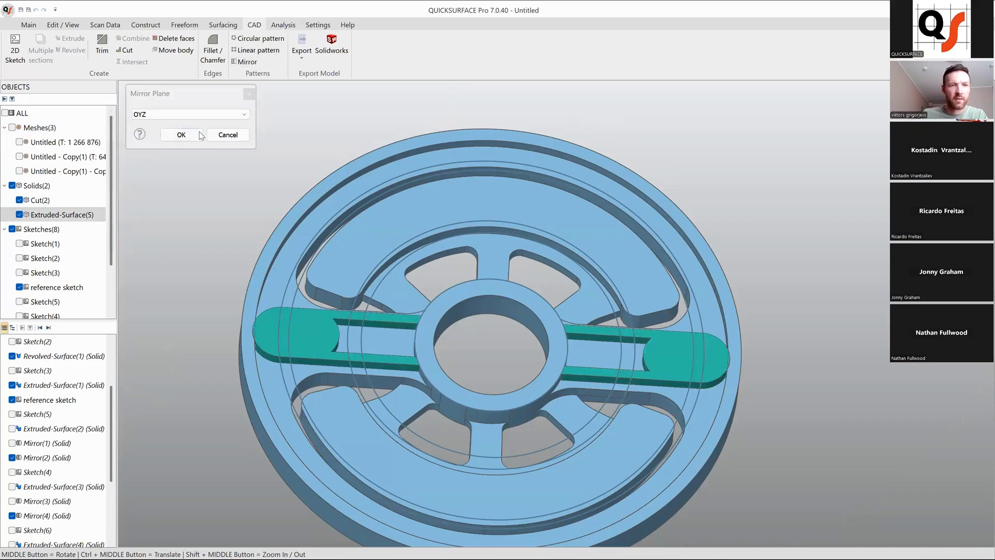
left_click(181, 134)
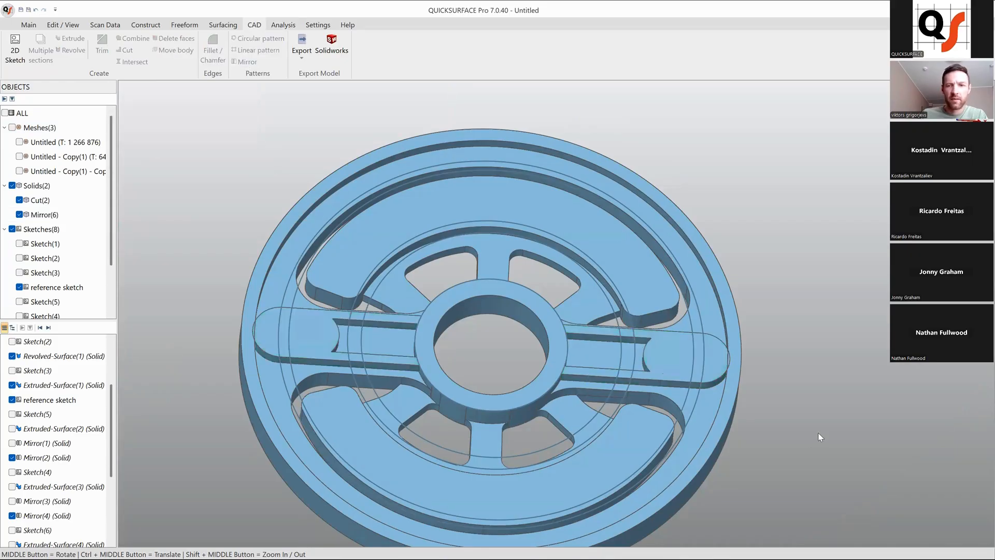
left_click(737, 335)
left_click(713, 354)
left_click(294, 333)
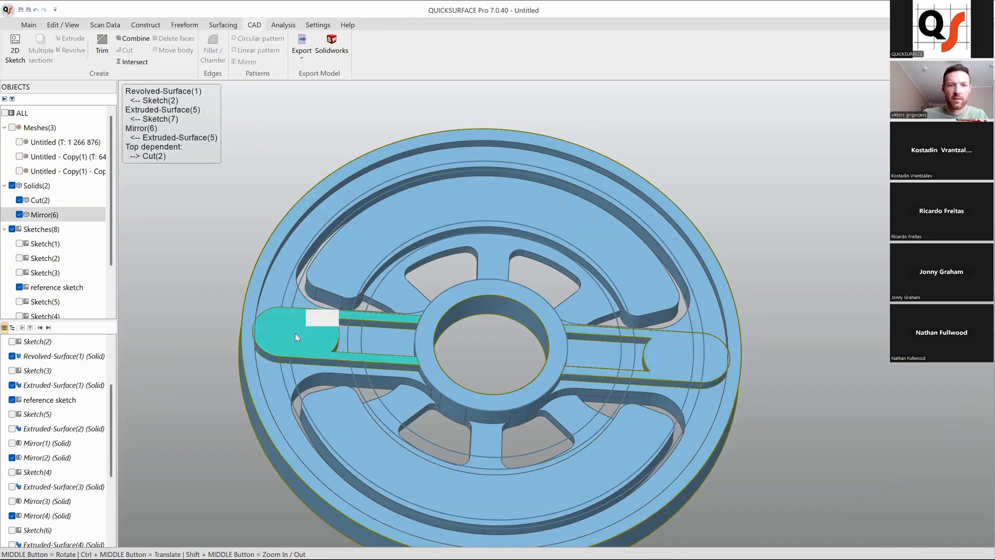
left_click(797, 354)
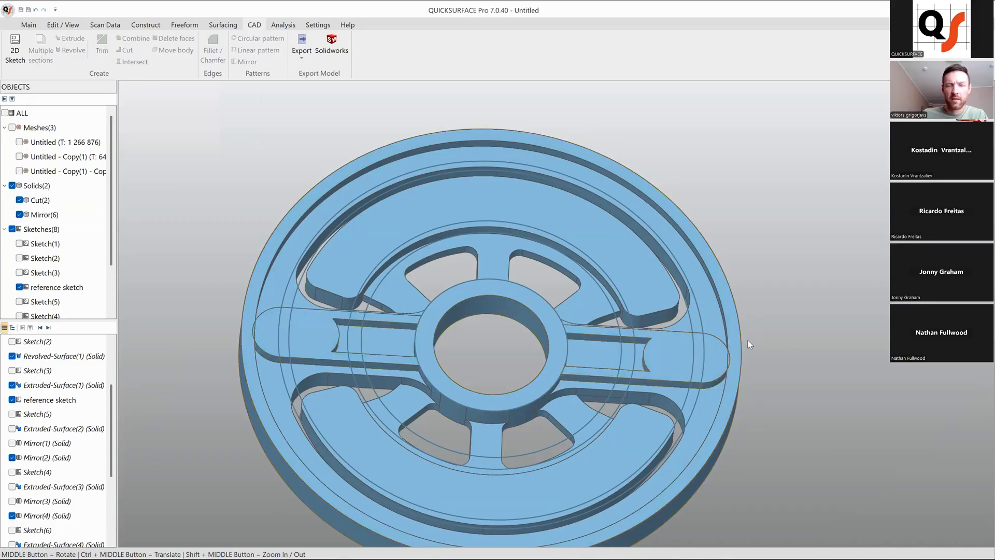
left_click(43, 214)
left_click(38, 201, "ctrl")
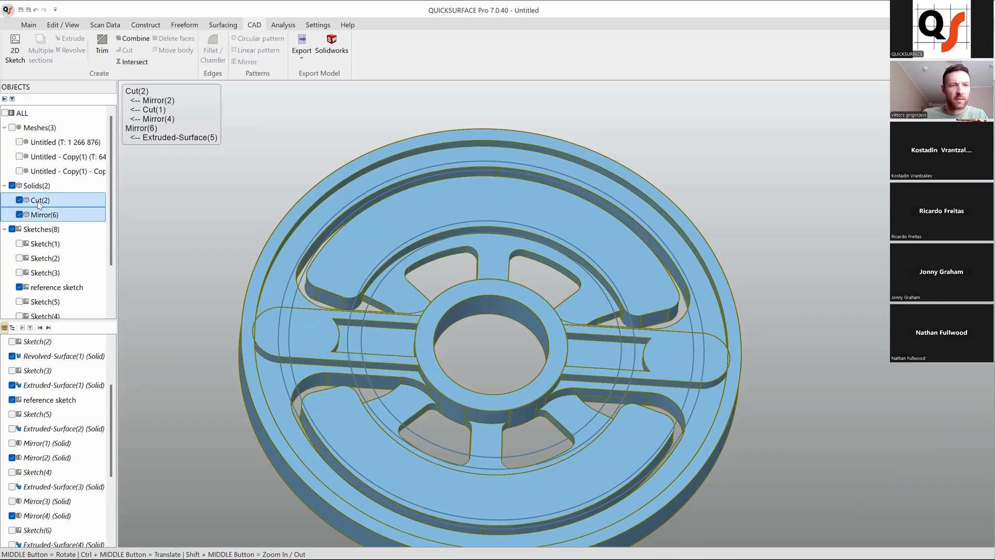
right_click(365, 248)
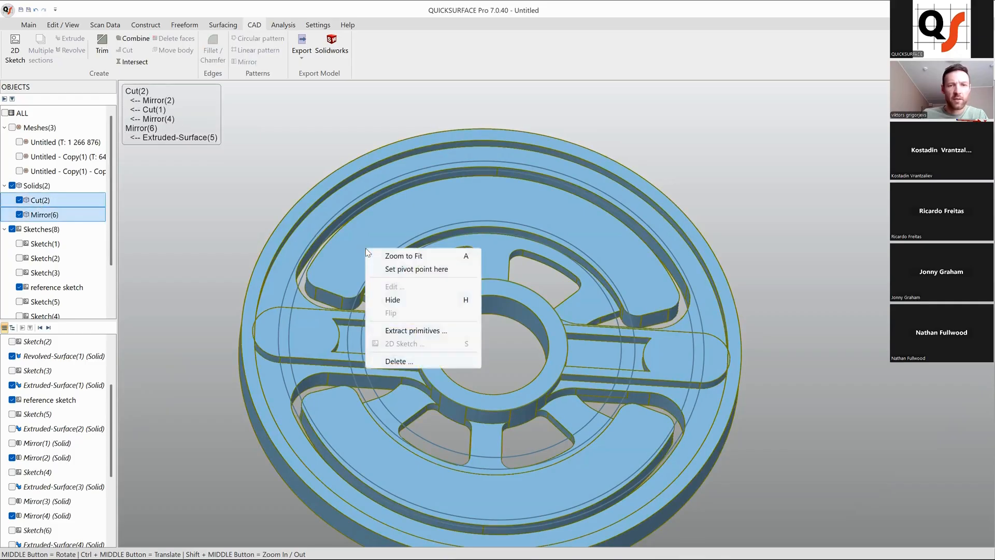
left_click(350, 250)
- Combine the wheel body and the mirrored arms into one solid
left_click(370, 259)
left_click(315, 322, "ctrl")
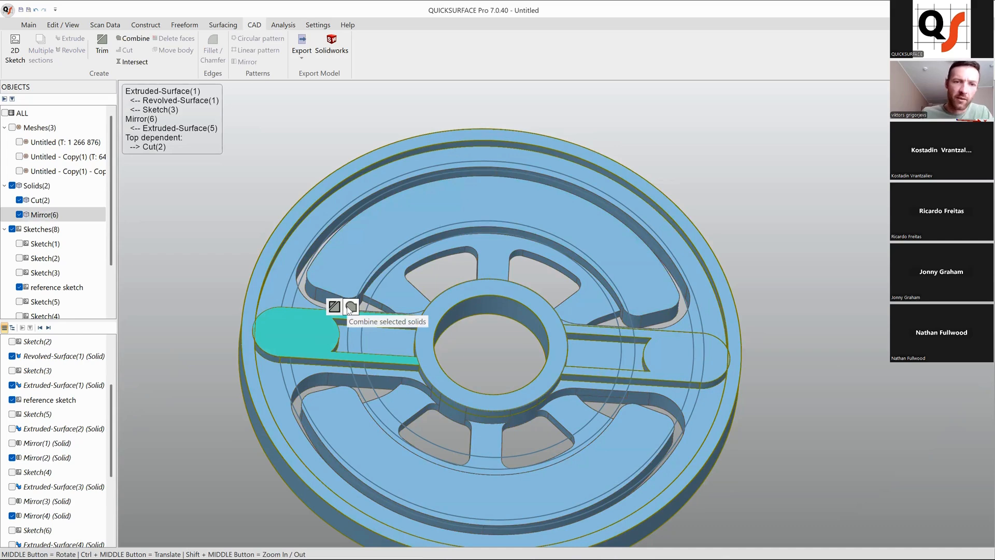
left_click(351, 306)
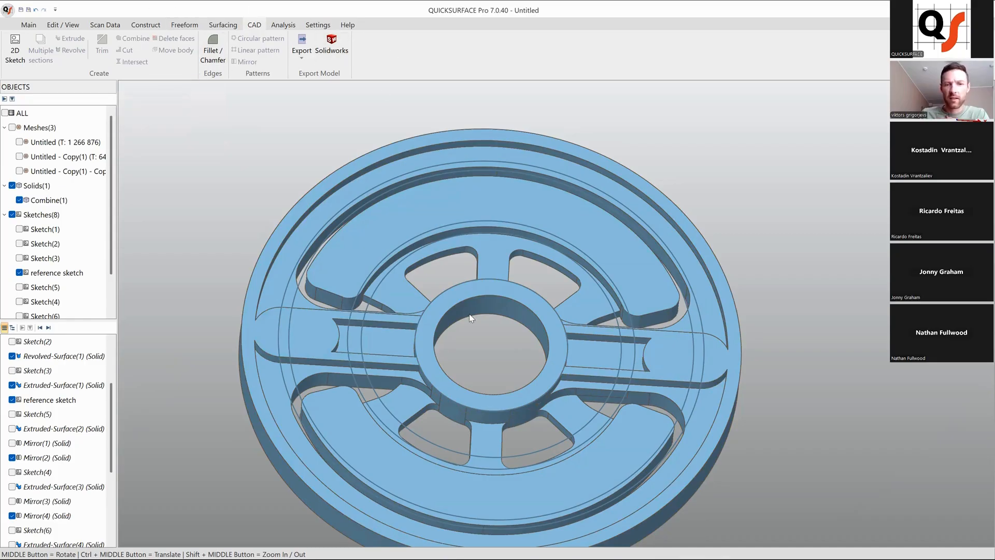
- Inspect the arm's junction with the rim on the combined wheel and hide the reference sketch
middle_click_drag(442, 300, 735, 374)
scroll(696, 355, "up", 5)
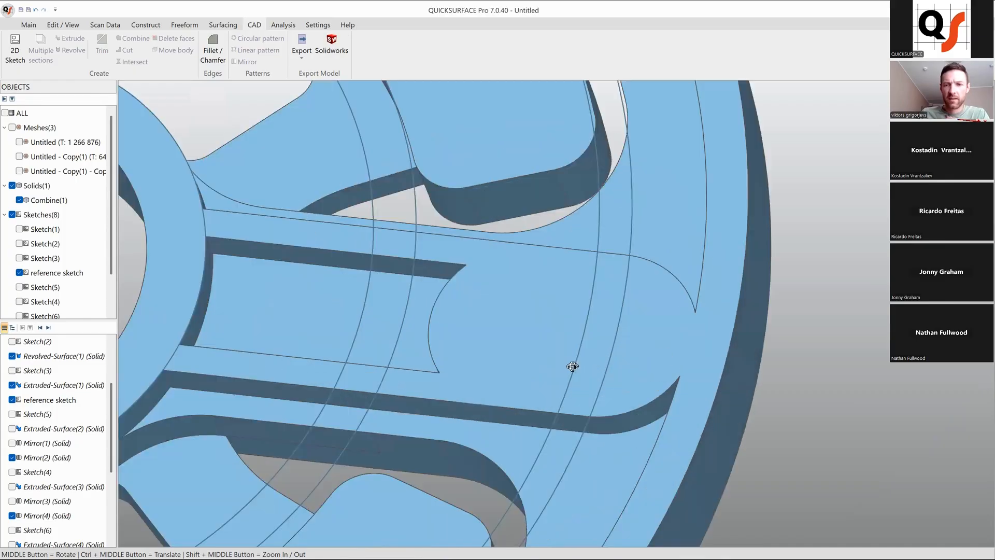
scroll(695, 355, "down", 5)
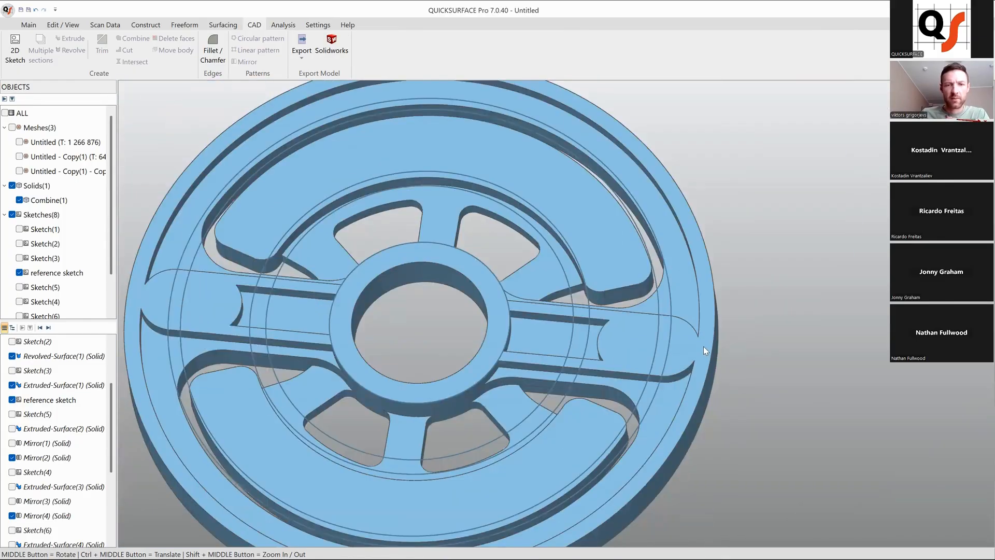
scroll(613, 372, "down", 1)
scroll(614, 372, "up", 2)
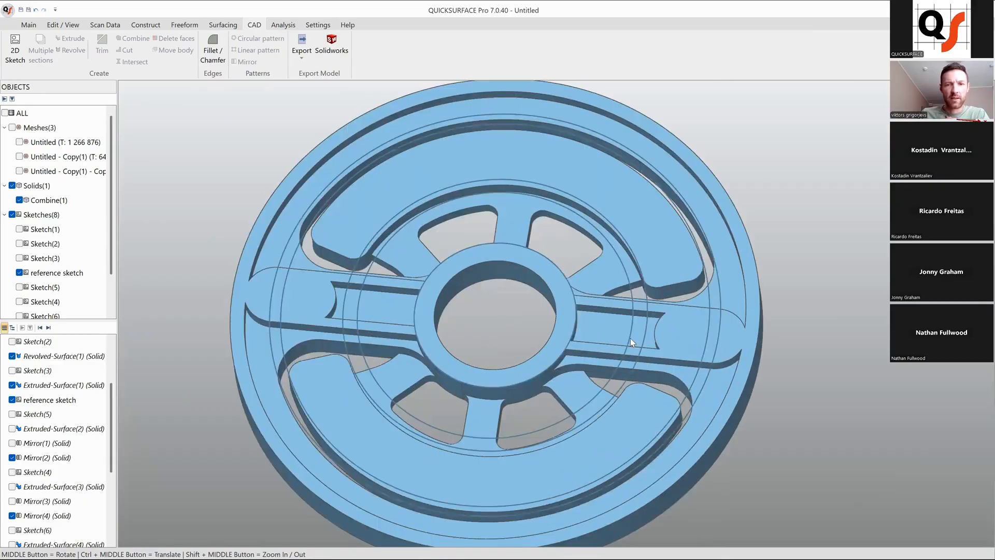
left_click(24, 272)
- Create a sketch for an extruded surface on the arm's flat end face, with the full mesh shown and scan data ignored
middle_click_drag(286, 253, 695, 323)
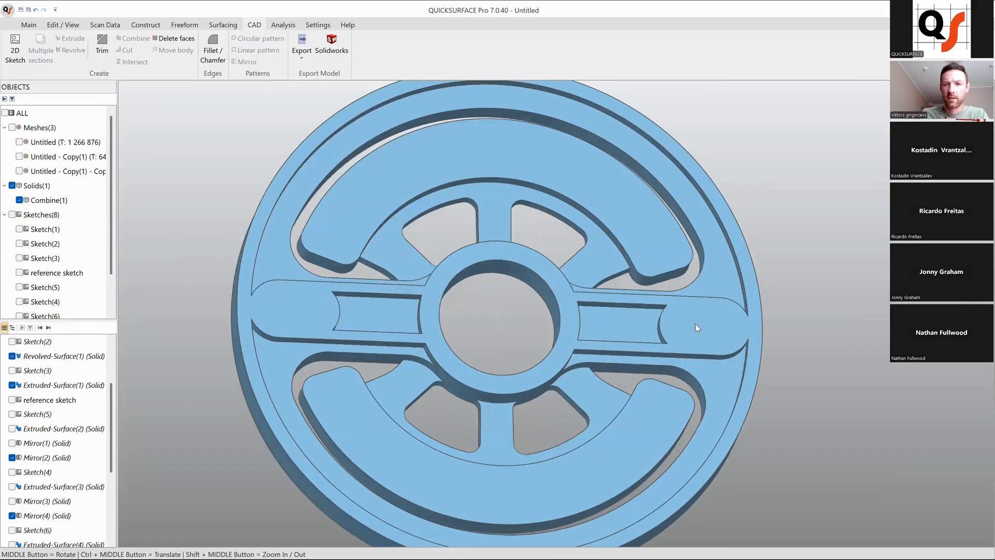
left_click(718, 306)
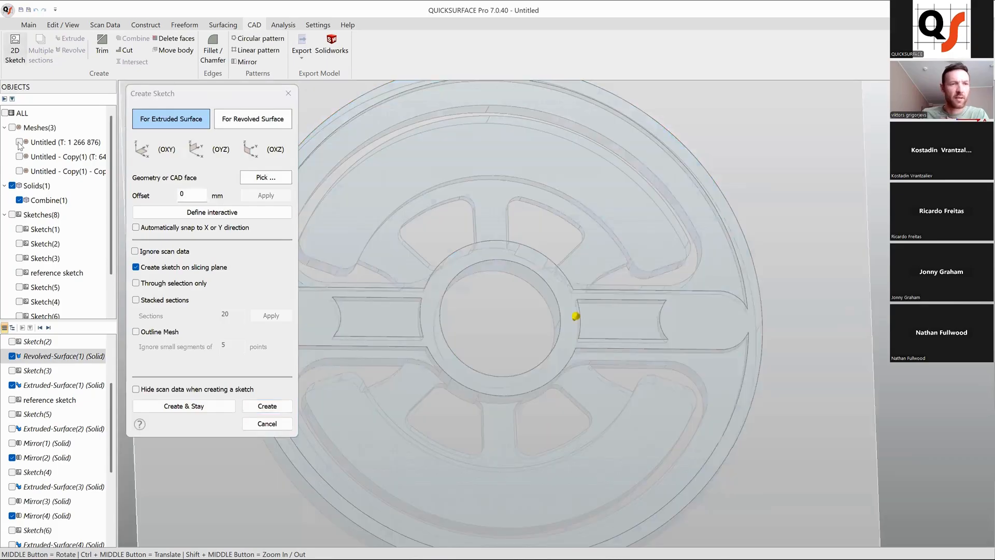
left_click(19, 142)
middle_click_drag(570, 238, 557, 317)
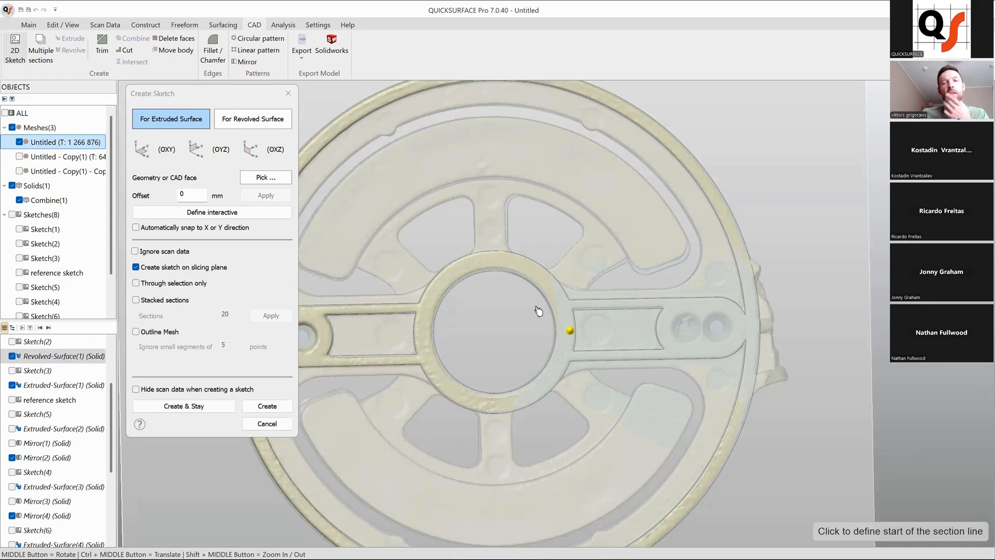
left_click(135, 252)
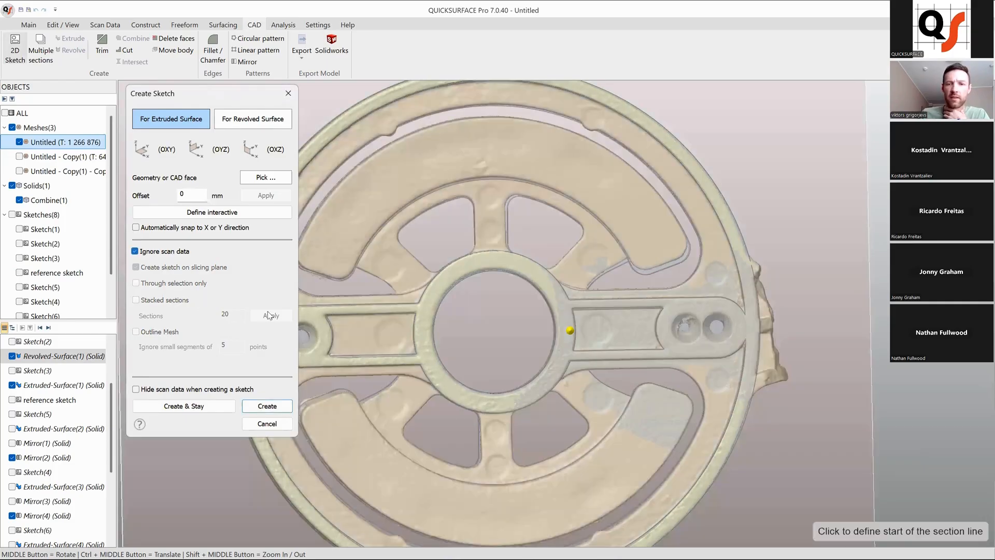
left_click(267, 406)
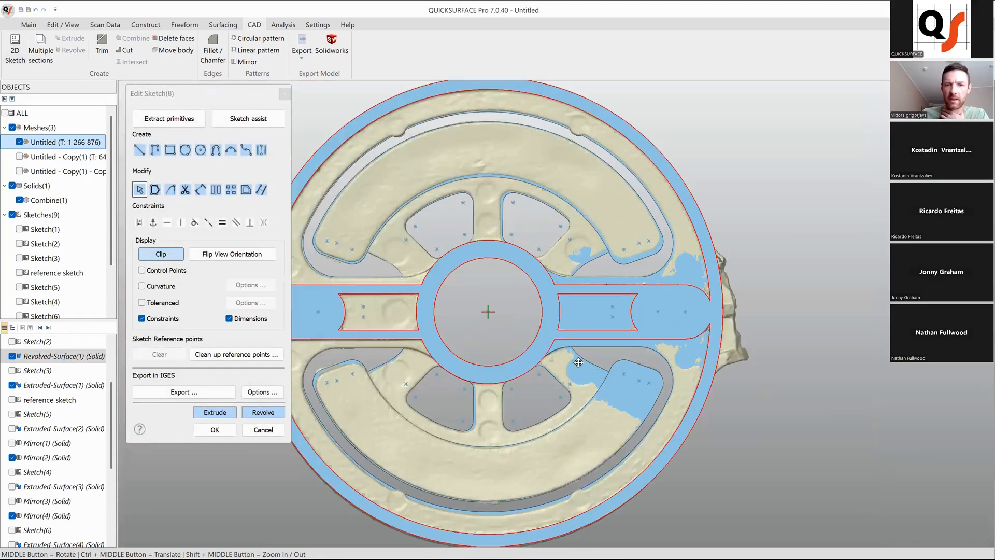
- Hide the combined solid to examine the two holes at the arm's rounded end on the mesh, and show it again
middle_click_drag(679, 325, 428, 279)
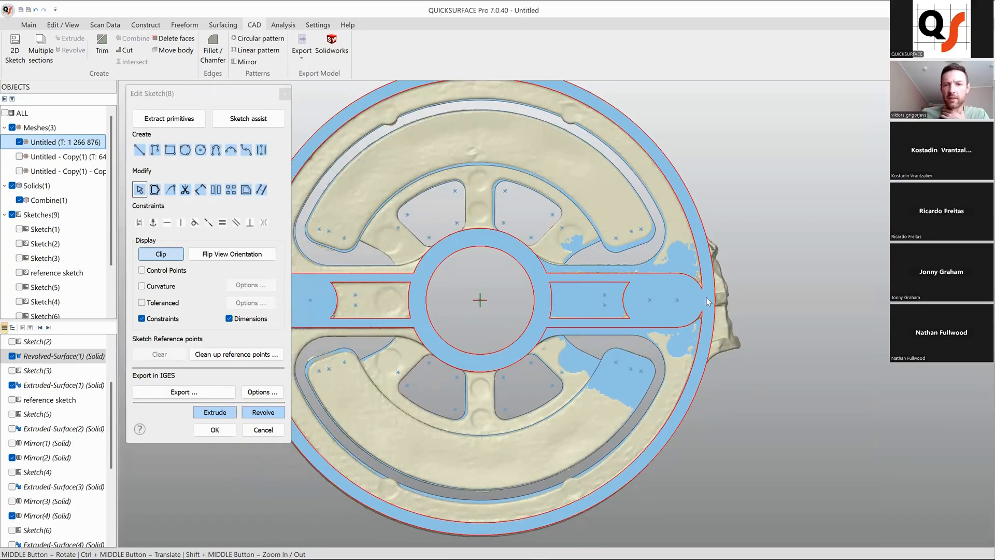
scroll(704, 299, "up", 5)
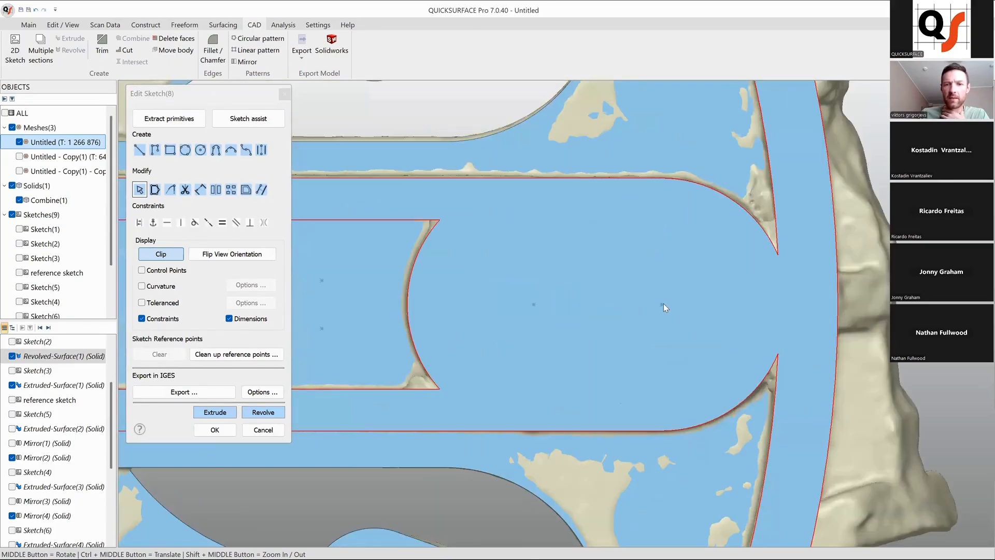
left_click(17, 200)
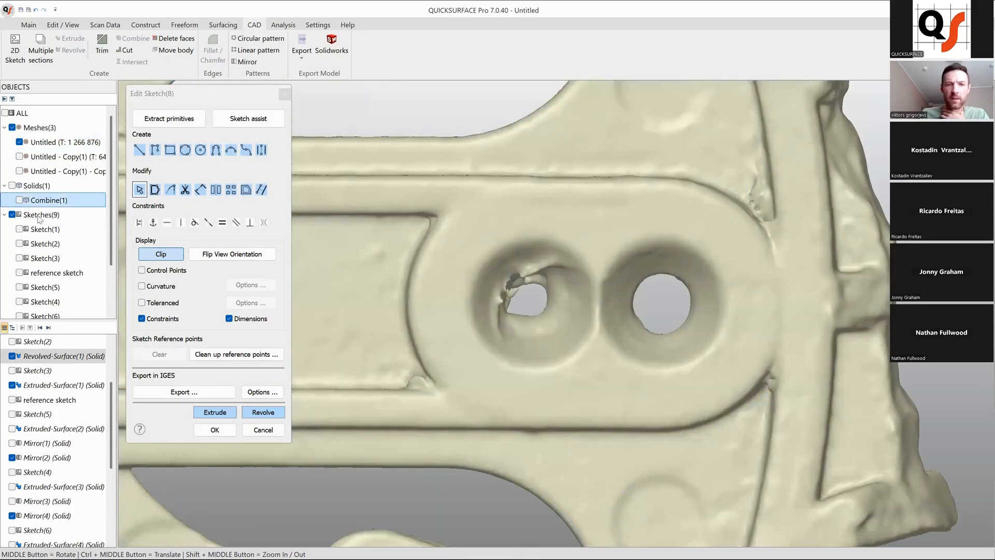
left_click(19, 200)
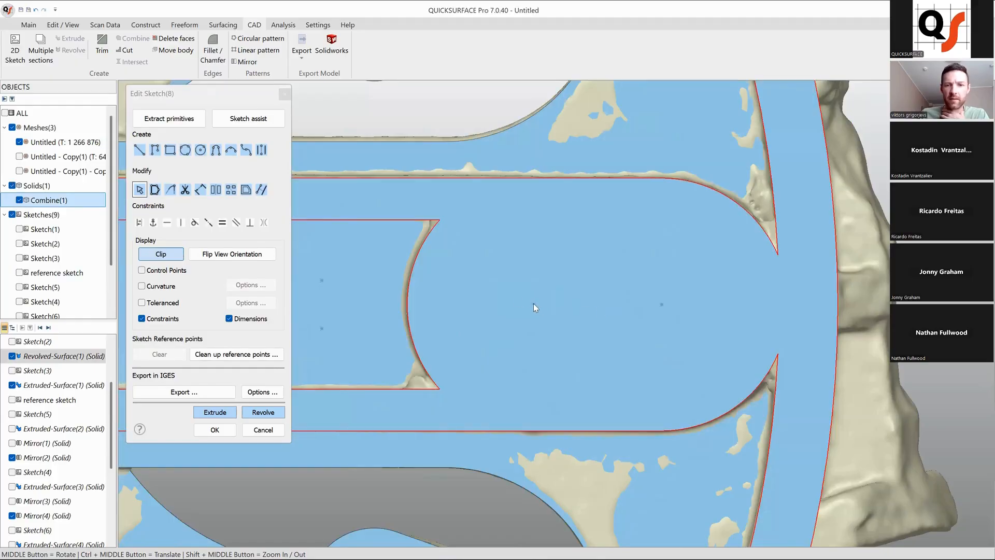
- Make the combined wheel solid transparent so the mesh holes show through while sketching
right_click(38, 201)
left_click(36, 201)
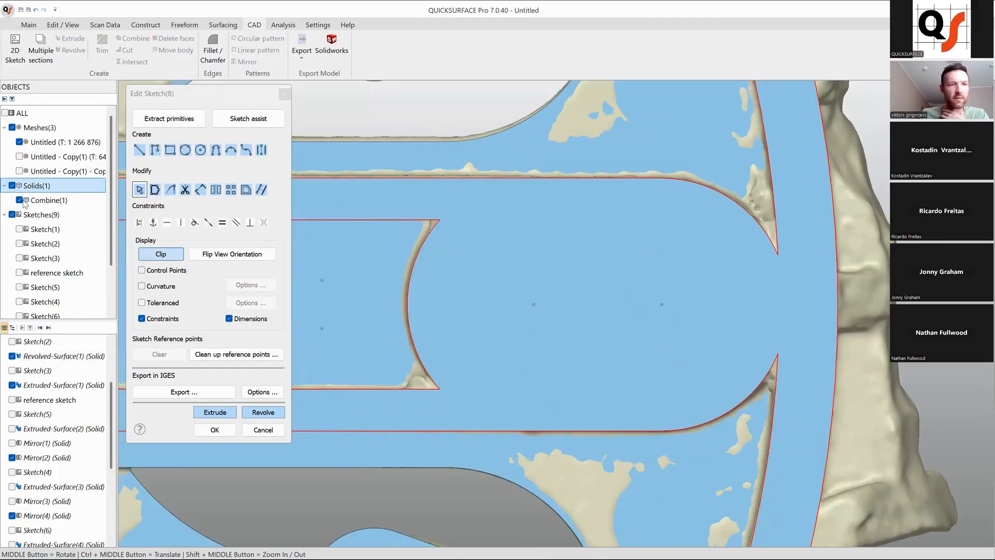
right_click(34, 203)
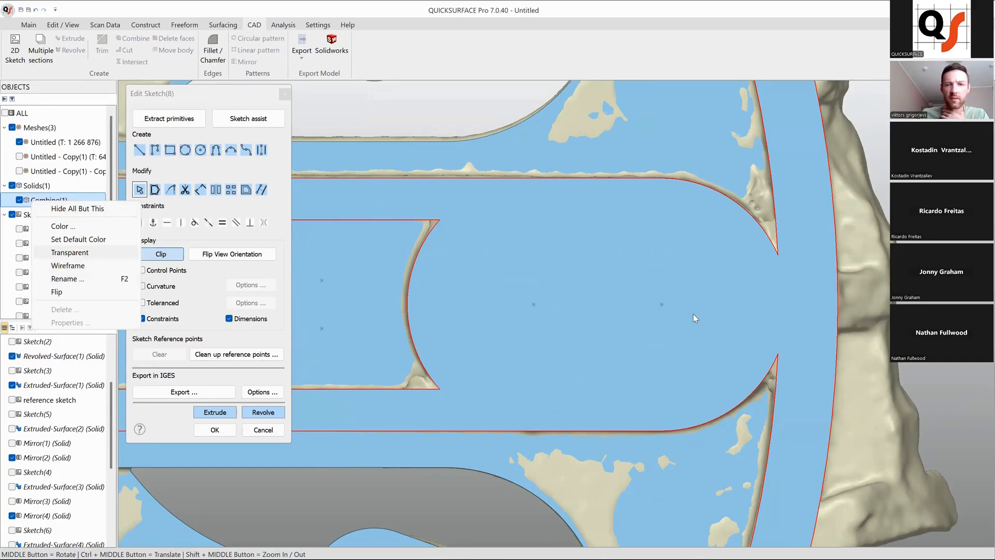
left_click(78, 252)
- Sketch a 2 mm diameter circle centred on each of the two reference points at the arm's rounded end
left_click(200, 150)
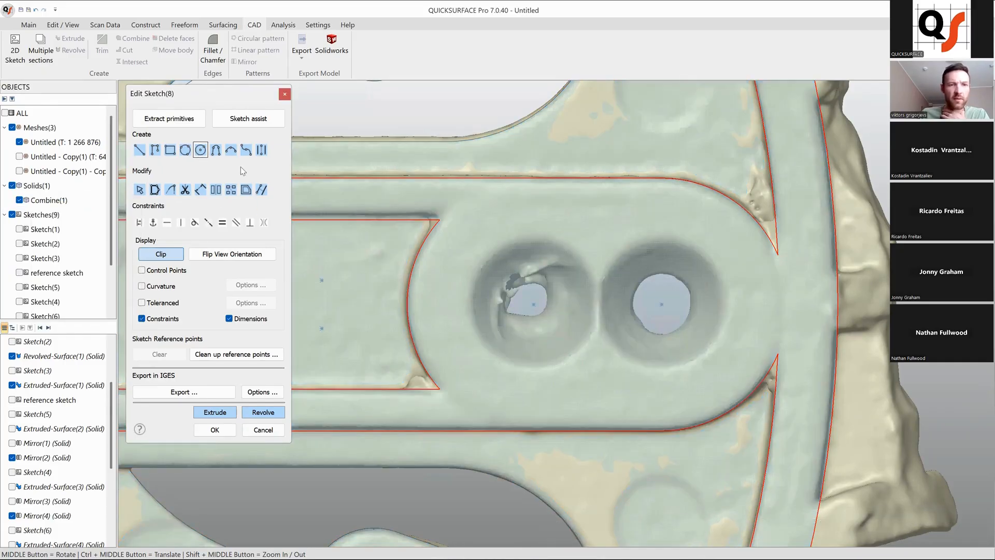
left_click(662, 305)
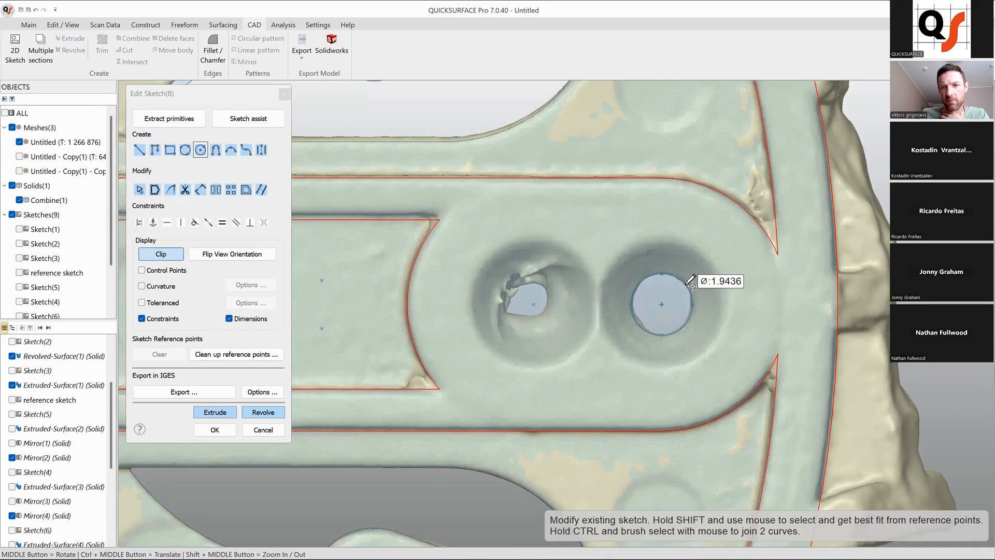
left_click(691, 284)
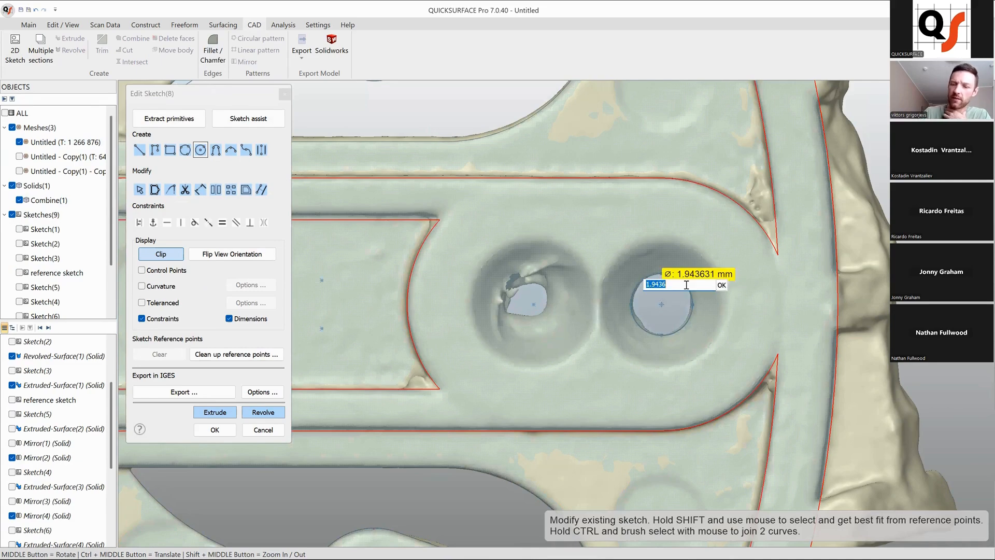
type("2")
key("Return")
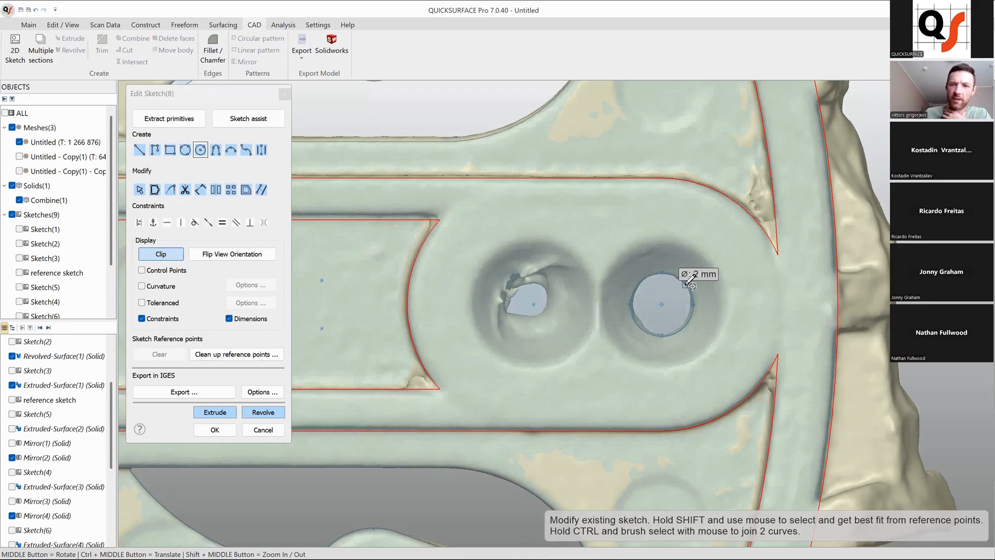
left_click(533, 304)
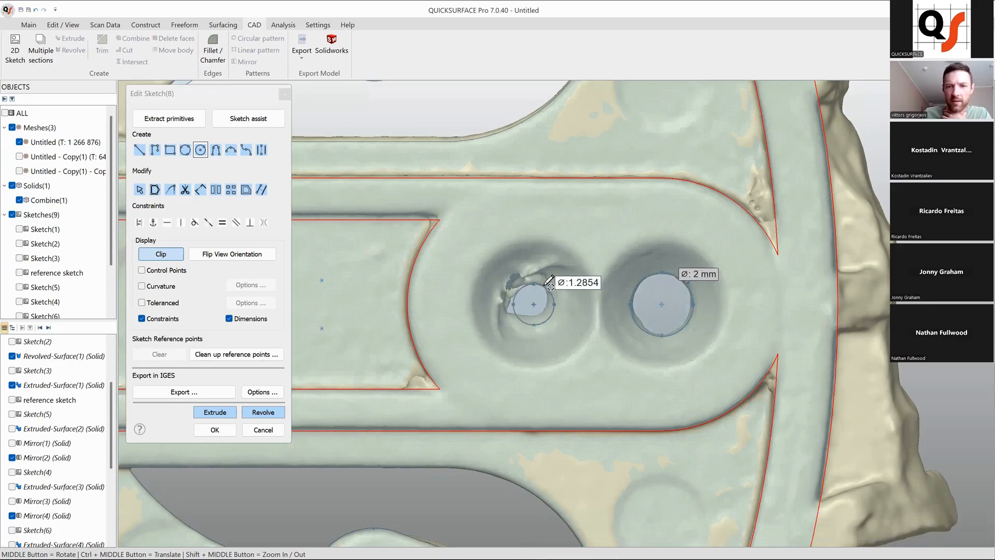
left_click(546, 284)
type("2")
key("Return")
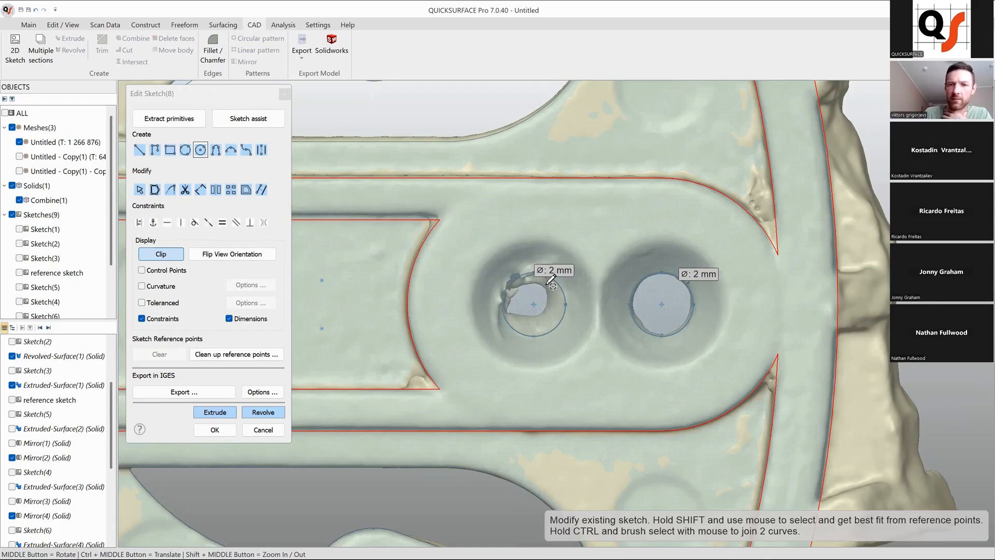
- Extrude both circles two-sided as a new solid, without snapping, about 6.7 mm above and 17.4 mm below the arm face
scroll(552, 285, "down", 2)
scroll(615, 317, "down", 4)
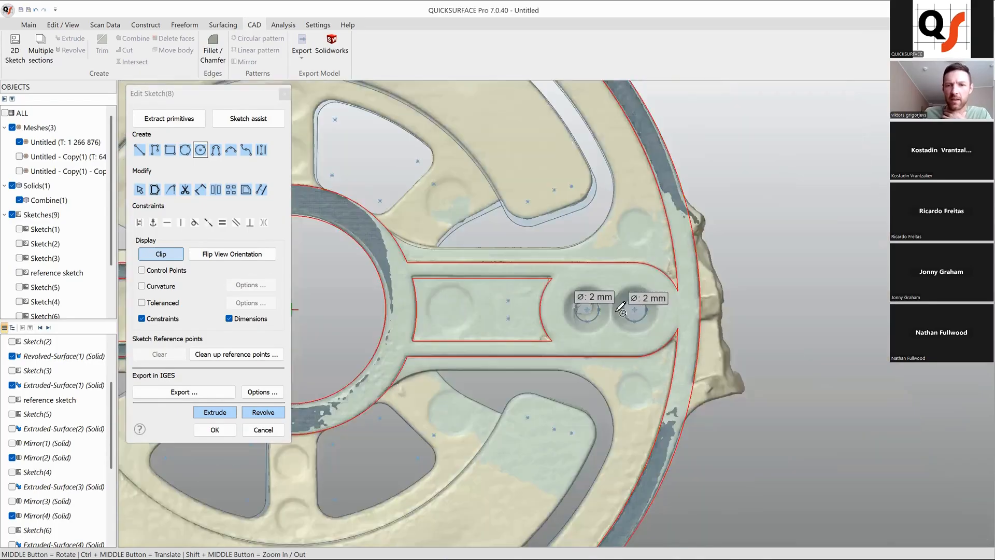
scroll(611, 330, "up", 3)
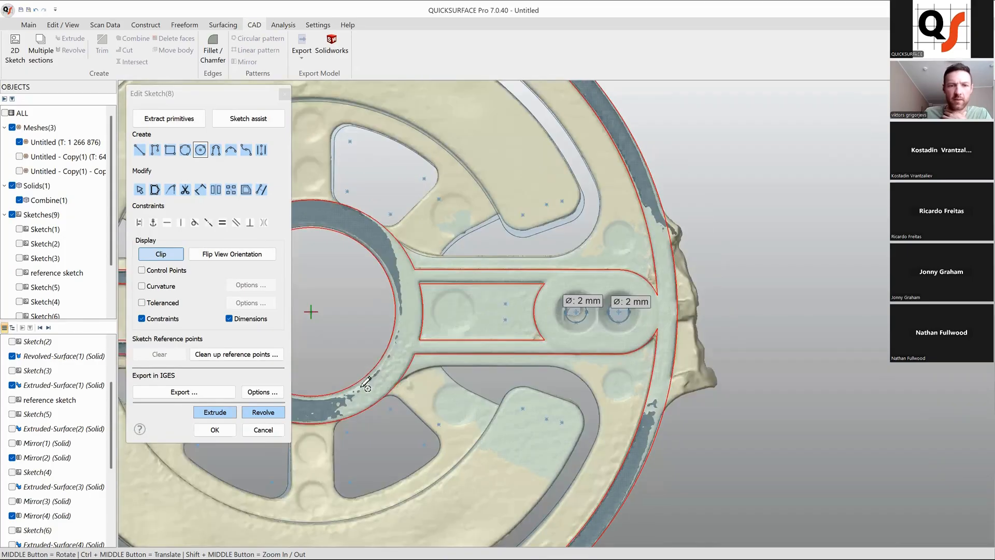
left_click(232, 417)
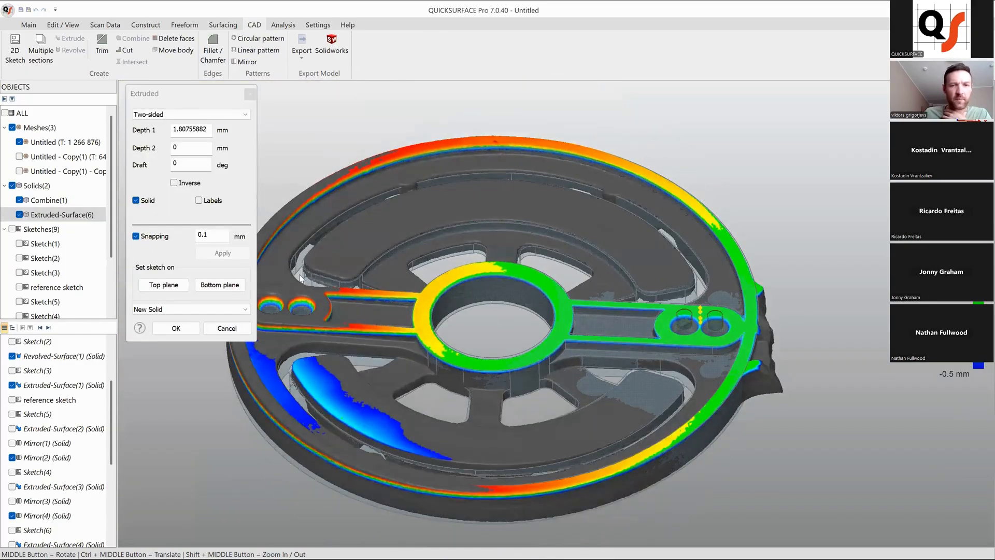
left_click(136, 236)
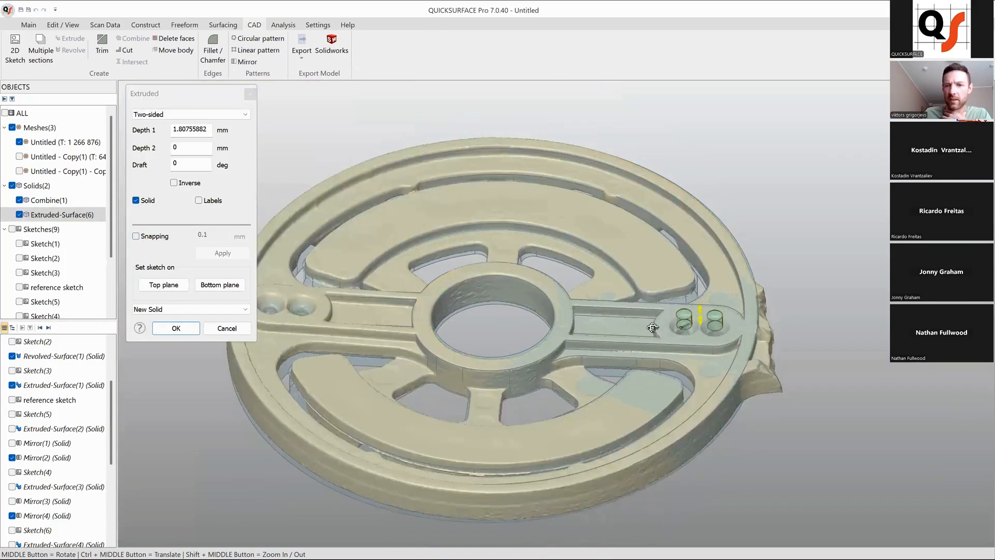
middle_click_drag(654, 329, 708, 312)
left_click_drag(725, 385, 725, 430)
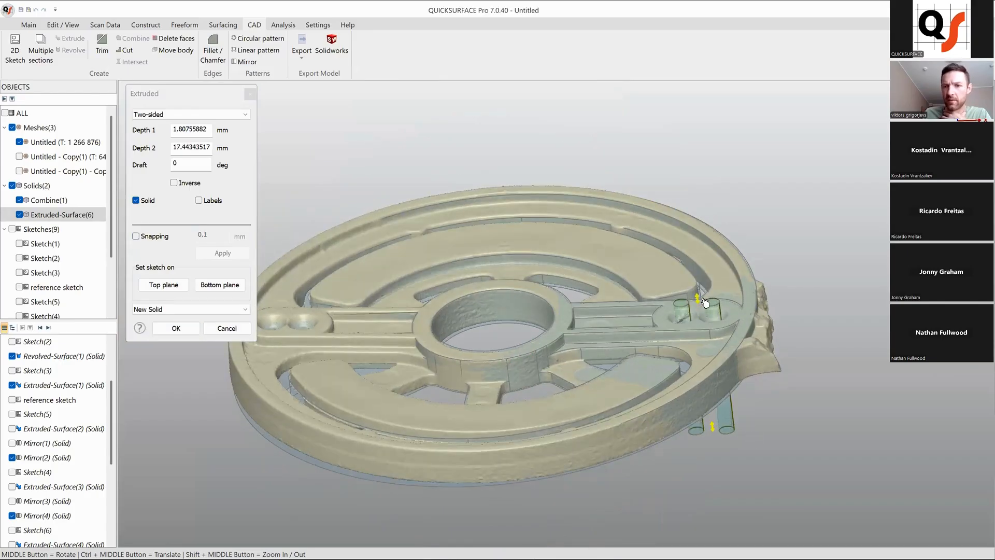
left_click_drag(704, 303, 812, 267)
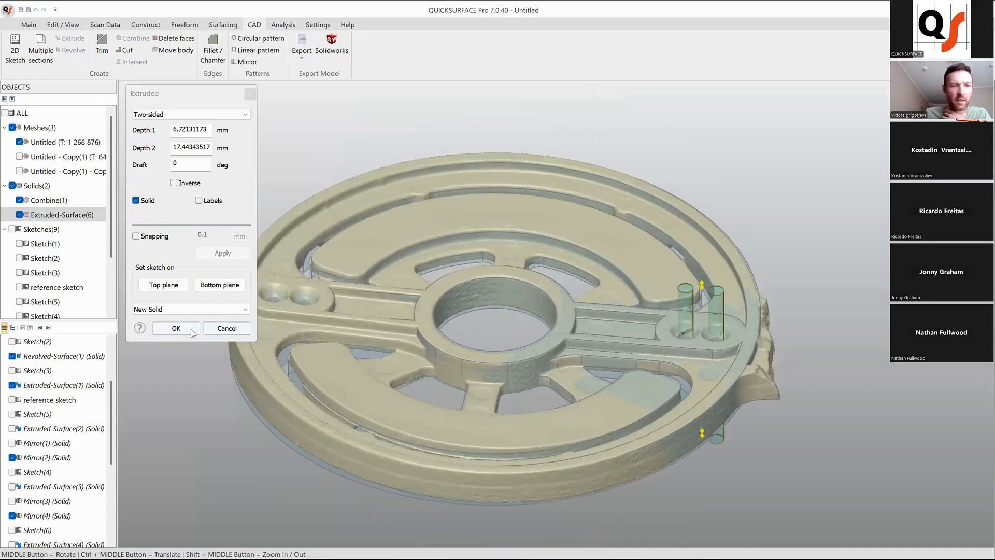
left_click(187, 329)
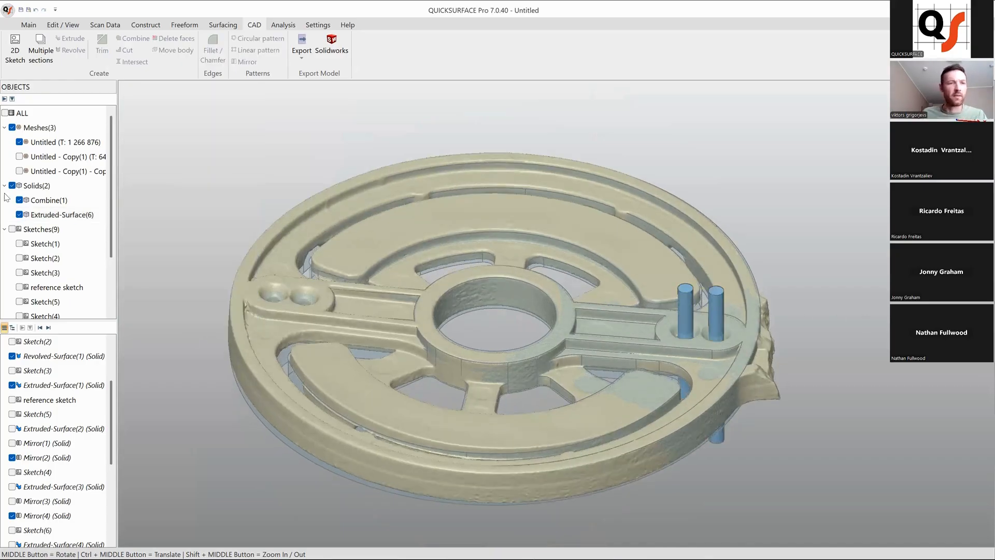
- Turn off the wheel solid's transparency and mirror the two extruded pins about the OYZ plane
right_click(42, 216)
right_click(46, 201)
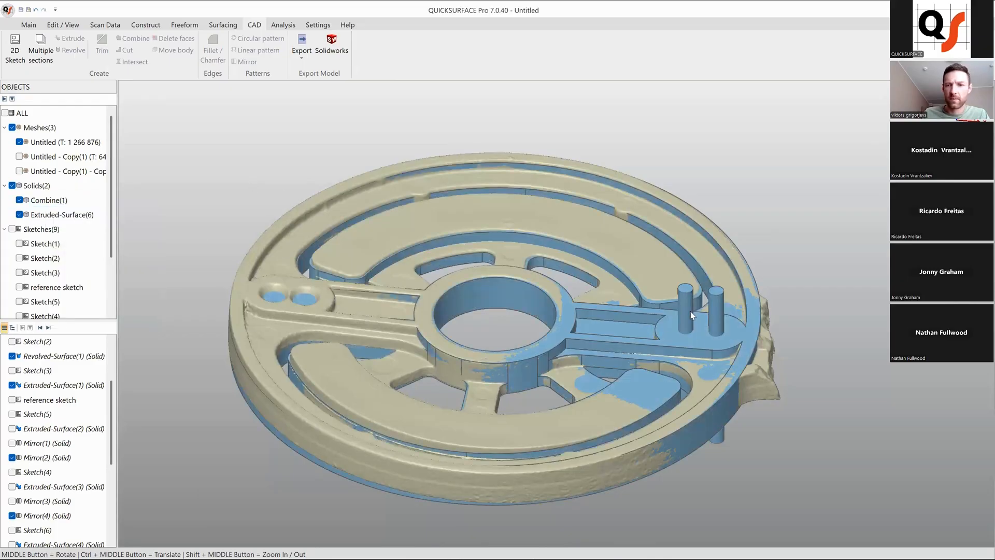
left_click(690, 311)
left_click(244, 62)
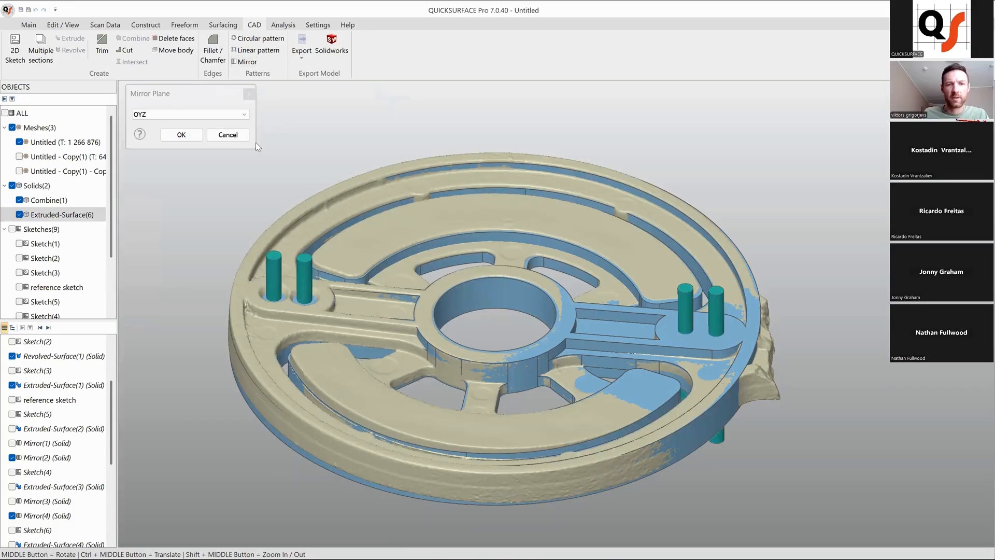
left_click(181, 135)
- Cut the mirrored set of pins from the wheel solid to make the through holes in both arms
middle_click_drag(315, 179, 655, 337)
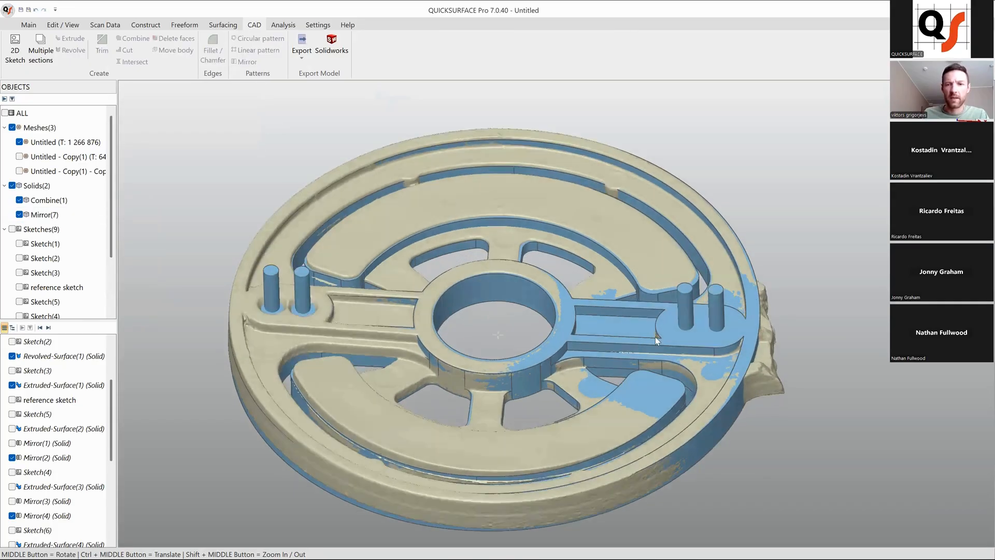
left_click(672, 332)
left_click(723, 317)
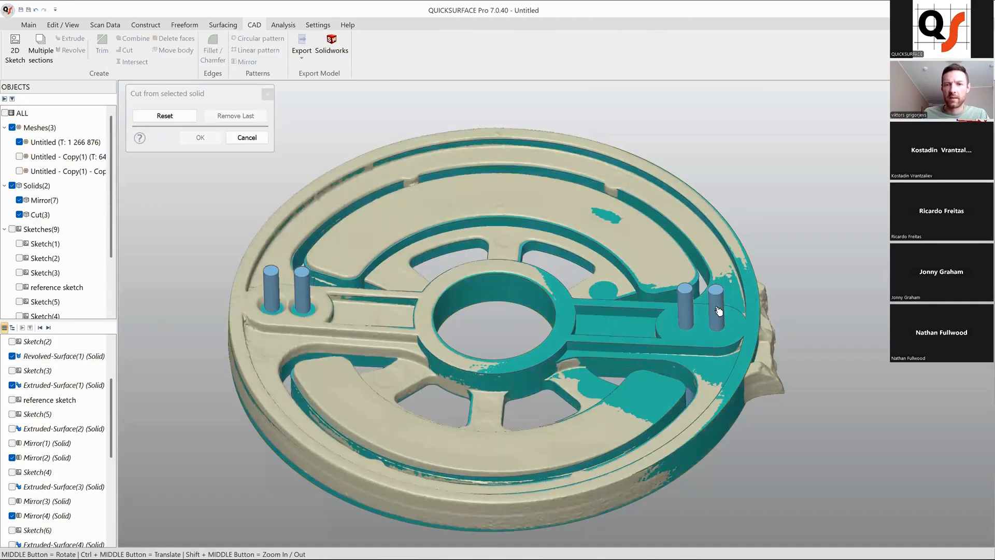
left_click(718, 311)
left_click(200, 137)
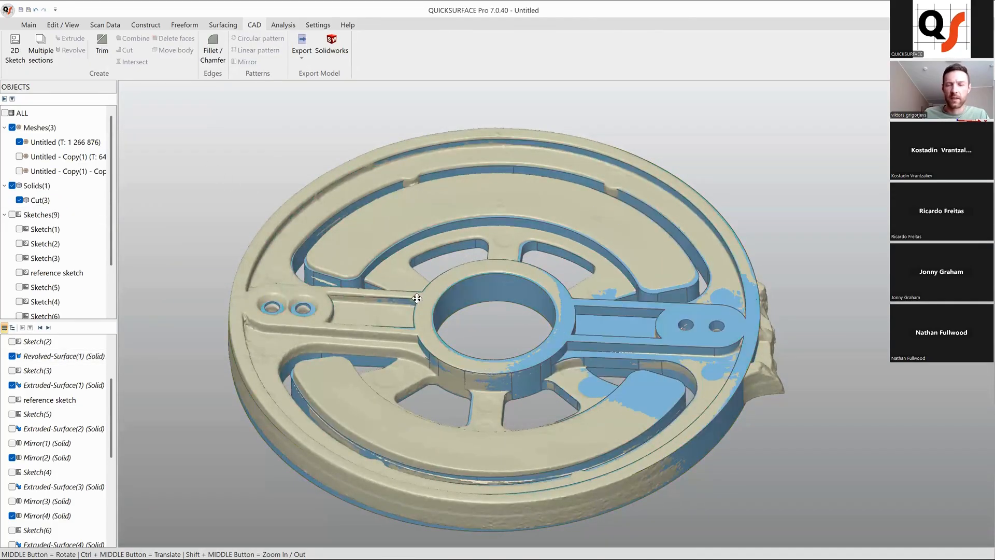
- Hide the full mesh to inspect the cut holes on the wheel solid, and show the mesh again
middle_click_drag(417, 298, 81, 173)
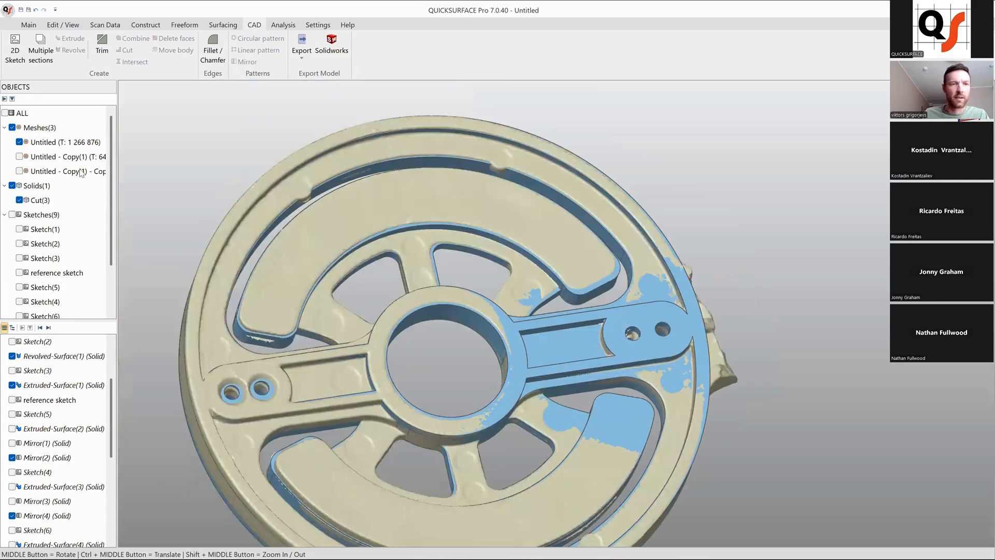
left_click(19, 142)
middle_click_drag(380, 469, 686, 342)
scroll(686, 342, "up", 5)
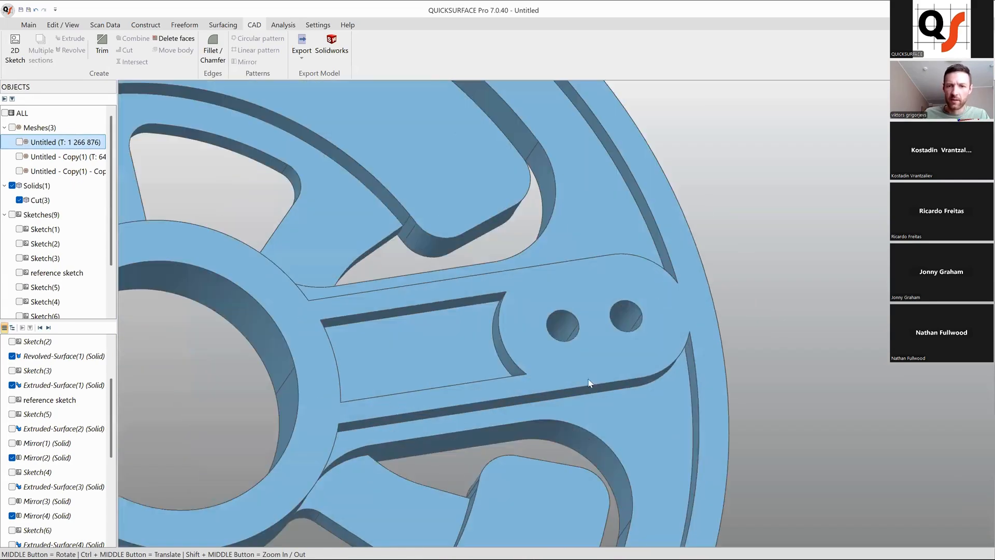
left_click(21, 142)
middle_click_drag(478, 356, 155, 228)
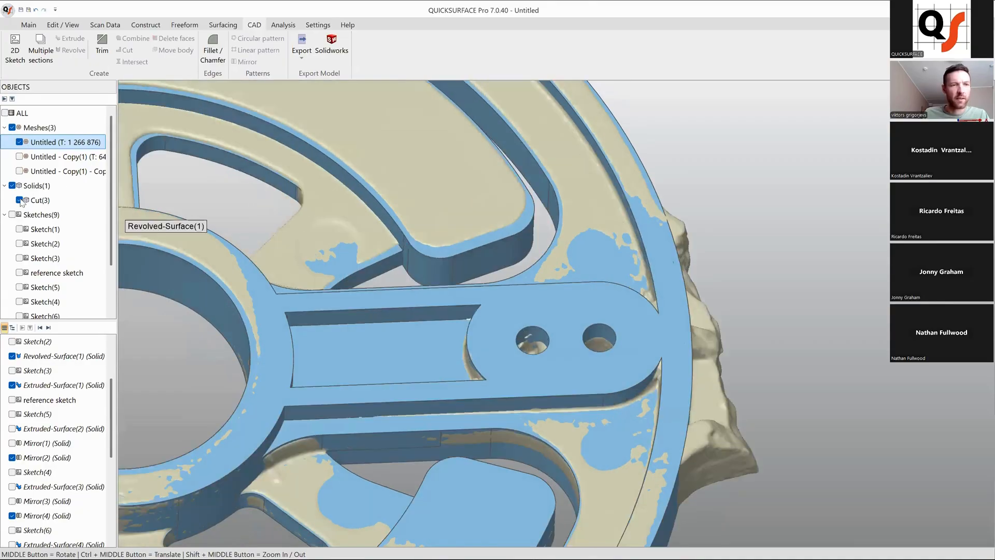
- Hide the cut solid to examine the countersunk shape of the arm's two holes on the mesh, and show it again
left_click(20, 200)
scroll(530, 370, "up", 5)
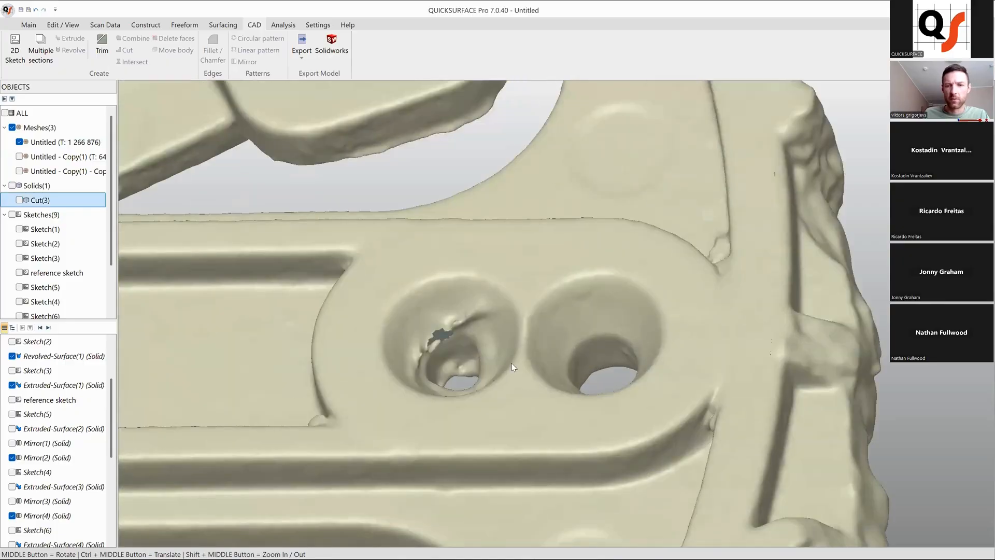
middle_click_drag(512, 367, 554, 369)
scroll(568, 381, "down", 3)
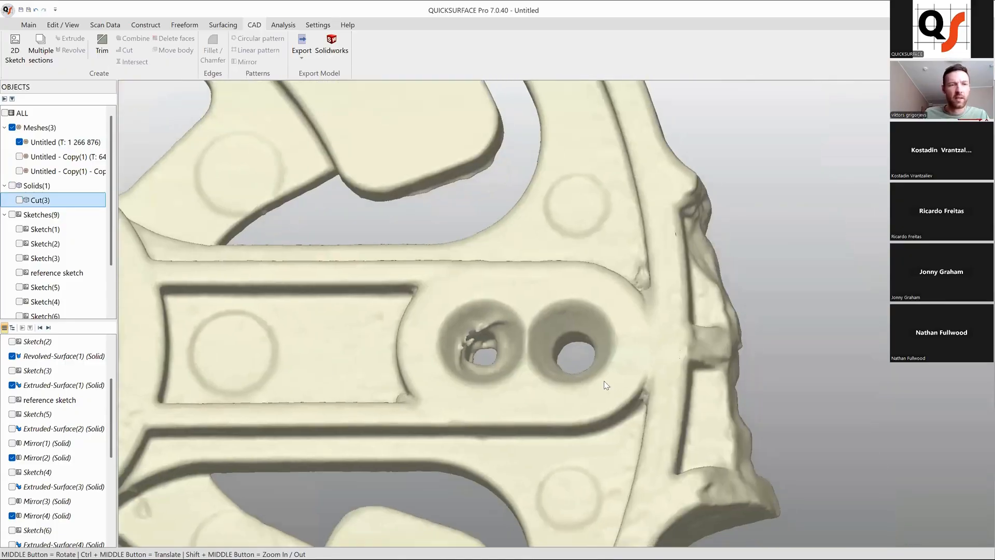
left_click(20, 200)
middle_click_drag(585, 311, 597, 325)
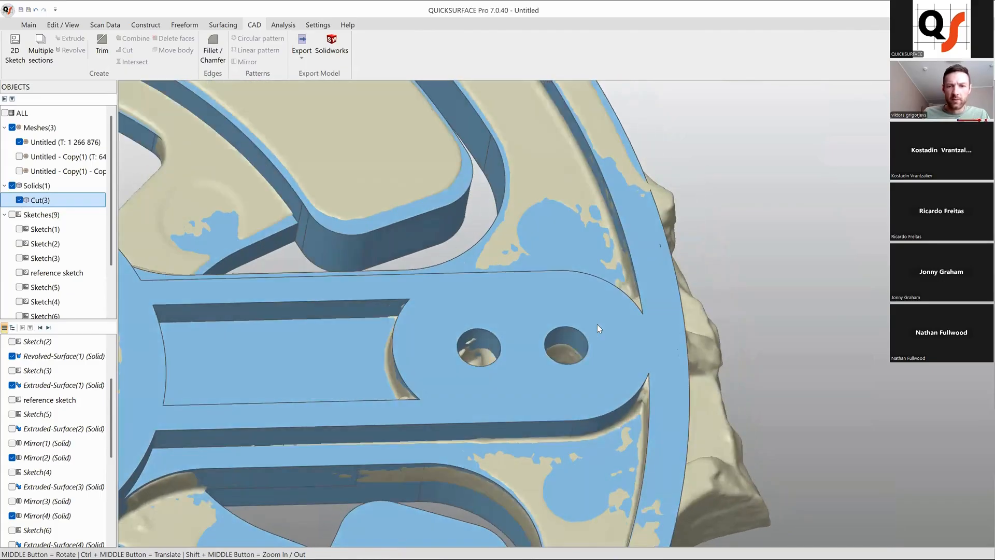
- Set up a 1 mm chamfer on the upper edges of the arm's two holes, with the toleranced deviation display on
left_click(613, 324)
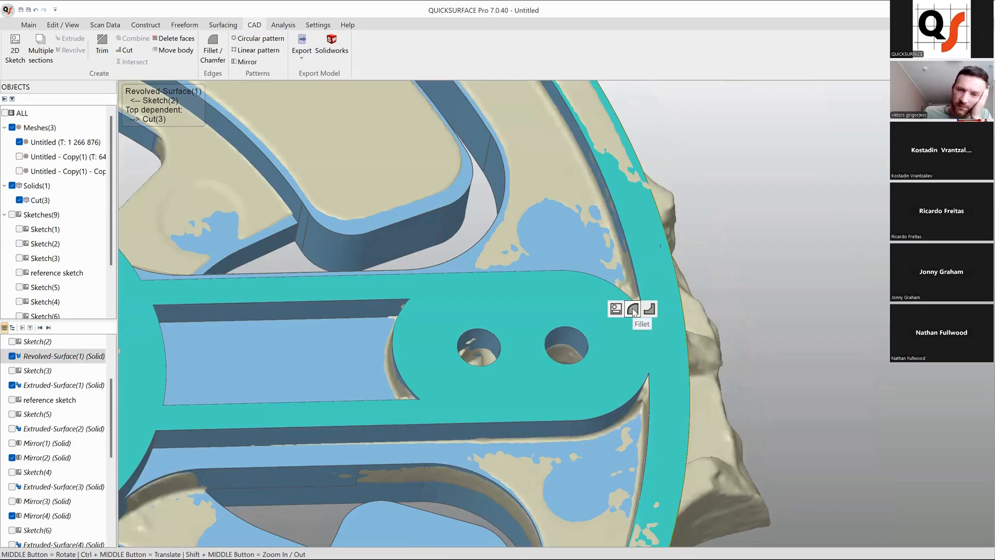
left_click(633, 310)
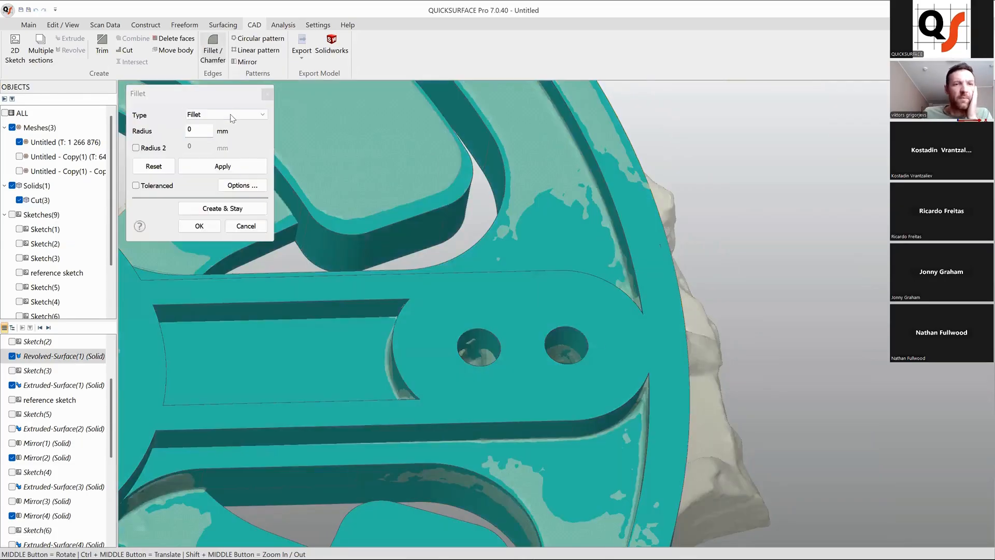
left_click(230, 114)
left_click(228, 132)
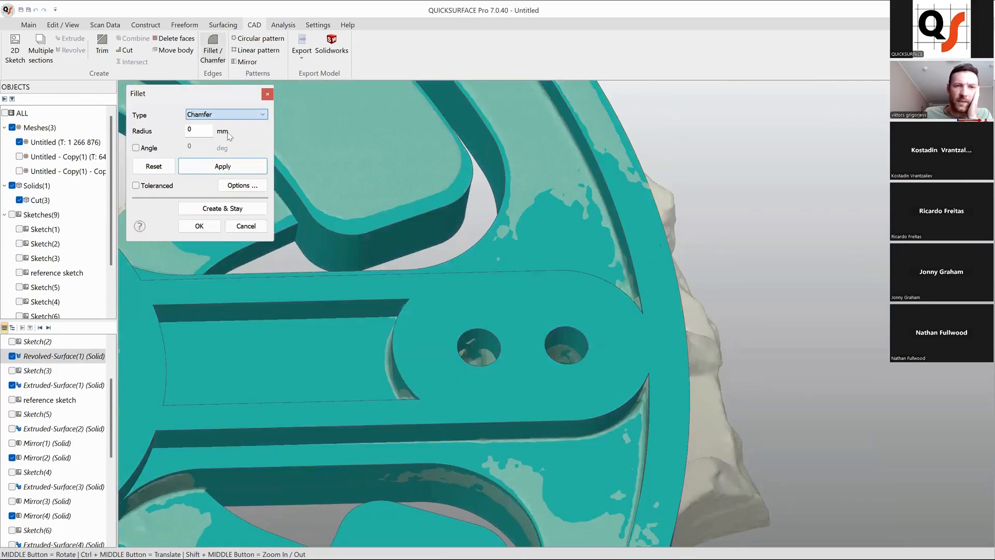
left_click(586, 340)
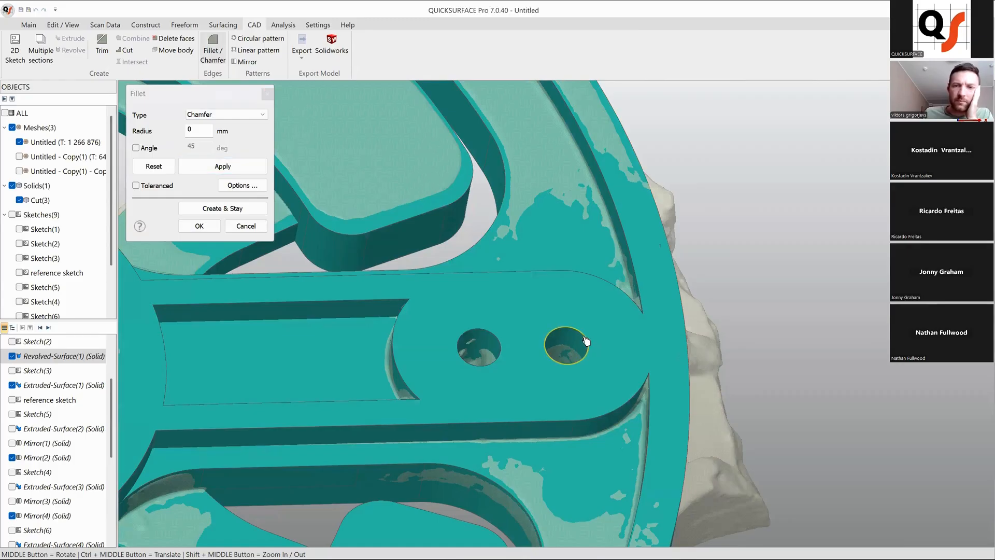
scroll(586, 340, "up", 4)
middle_click_drag(533, 405, 542, 373)
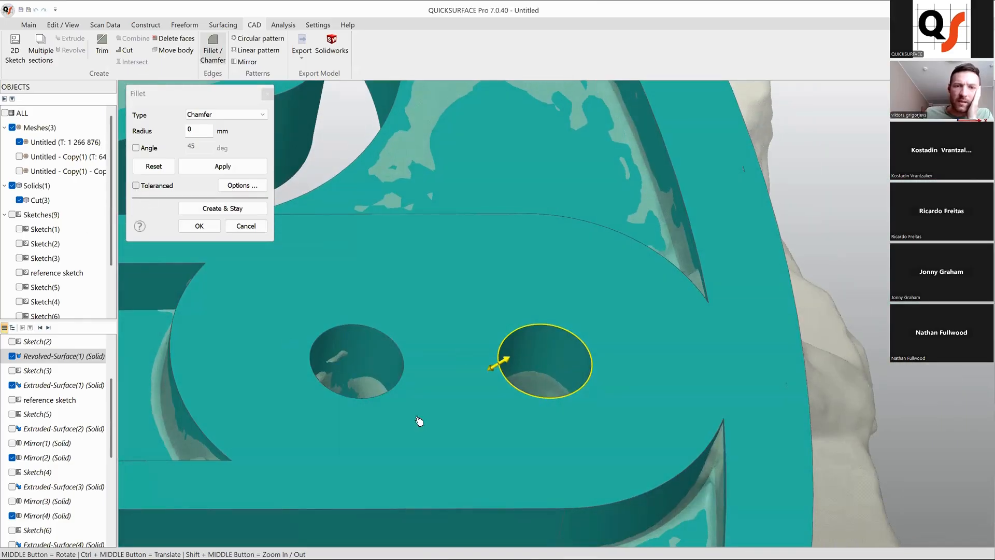
left_click(401, 348)
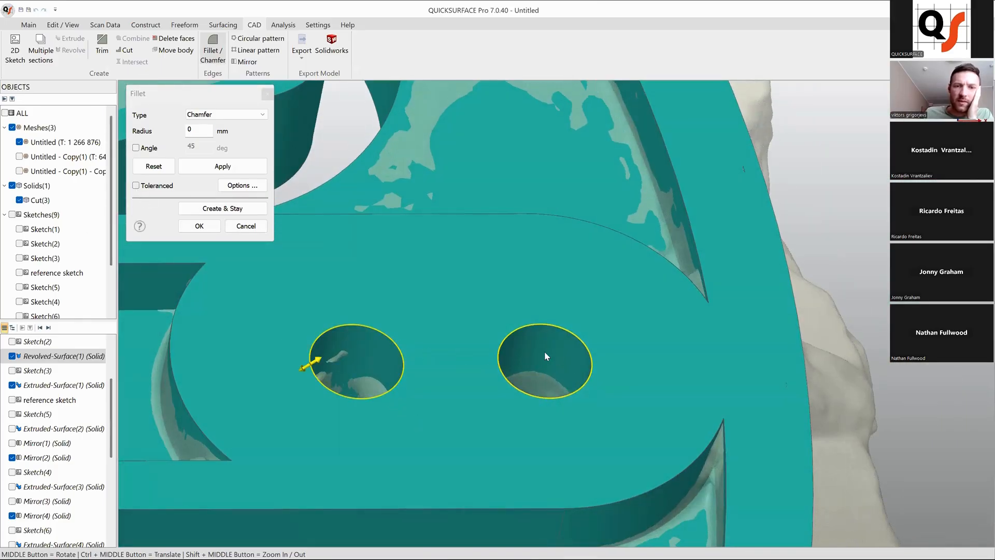
left_click(223, 166)
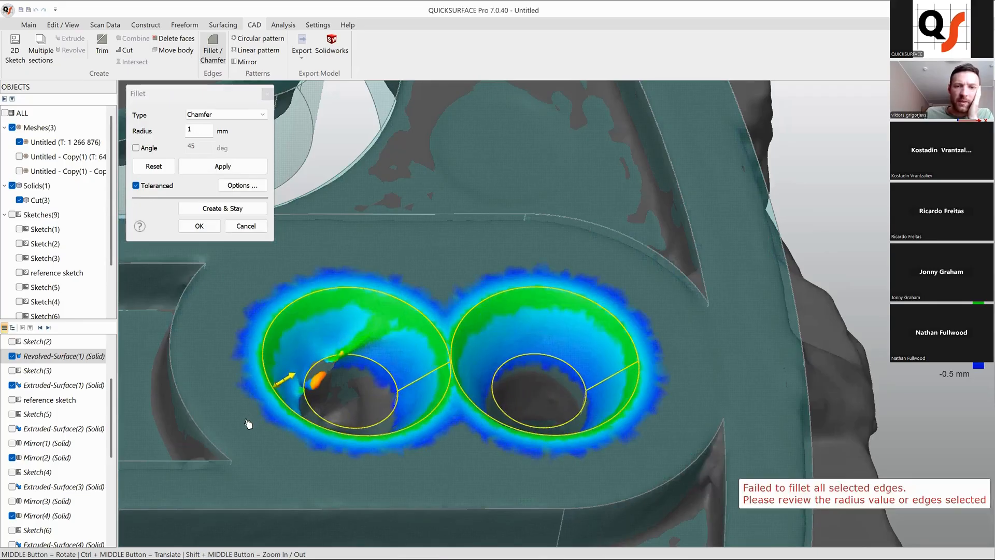
- Check the chamfer preview on the arm's two holes against the mesh and reset its radius to 1 mm
left_click(304, 396)
middle_click_drag(375, 395, 285, 336)
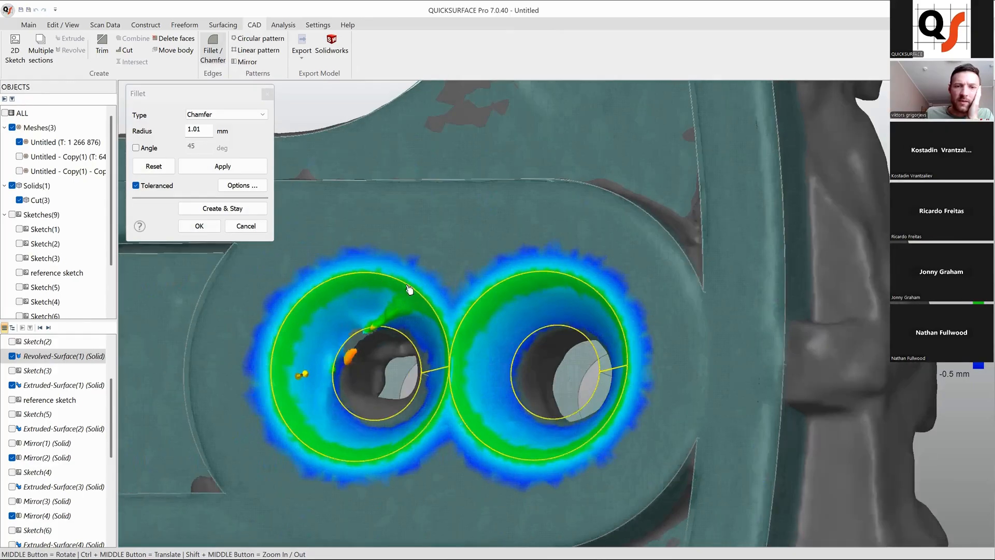
middle_click_drag(596, 347, 585, 278)
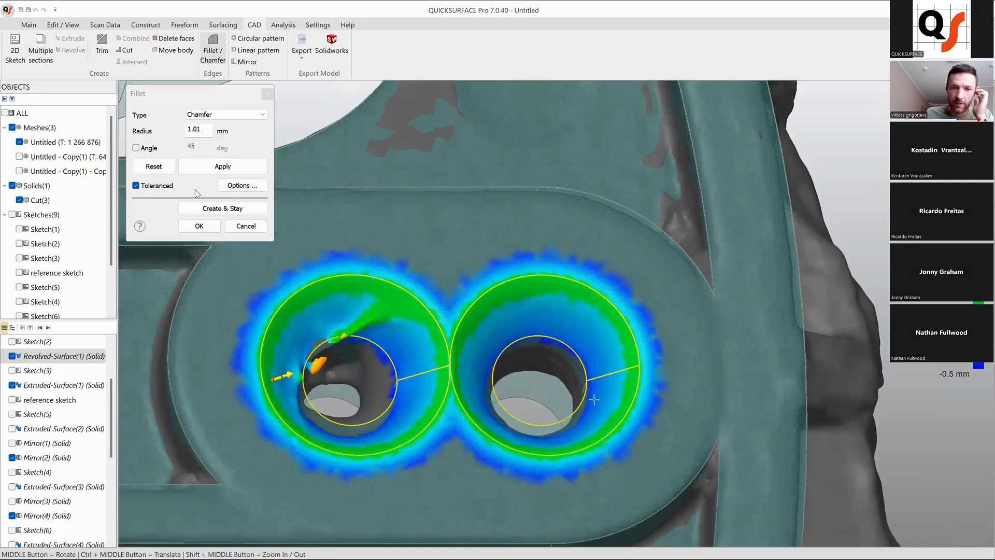
left_click(204, 129)
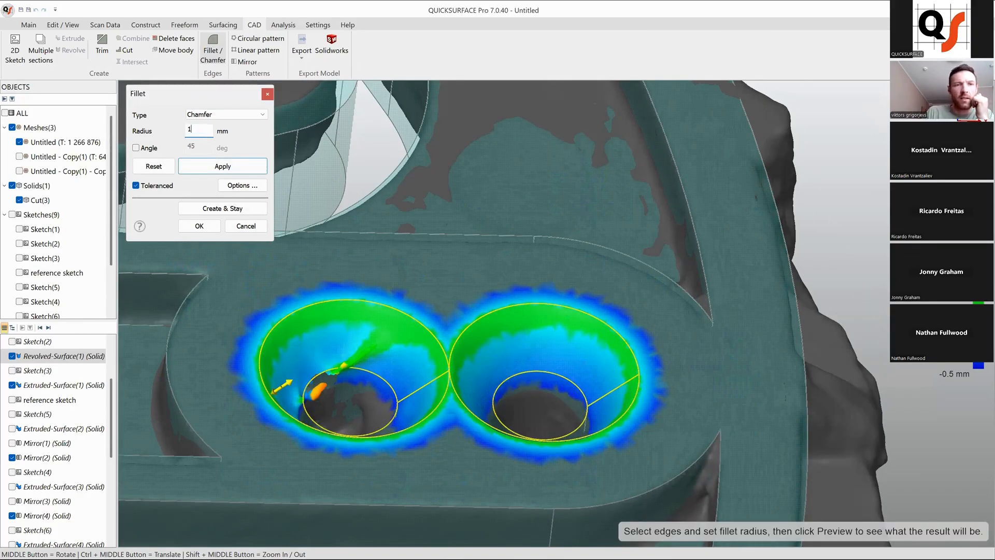
- Try a chamfer angle of 30 degrees on the arm's two holes and preview the deviation from the mesh
left_click(151, 149)
left_click(205, 145)
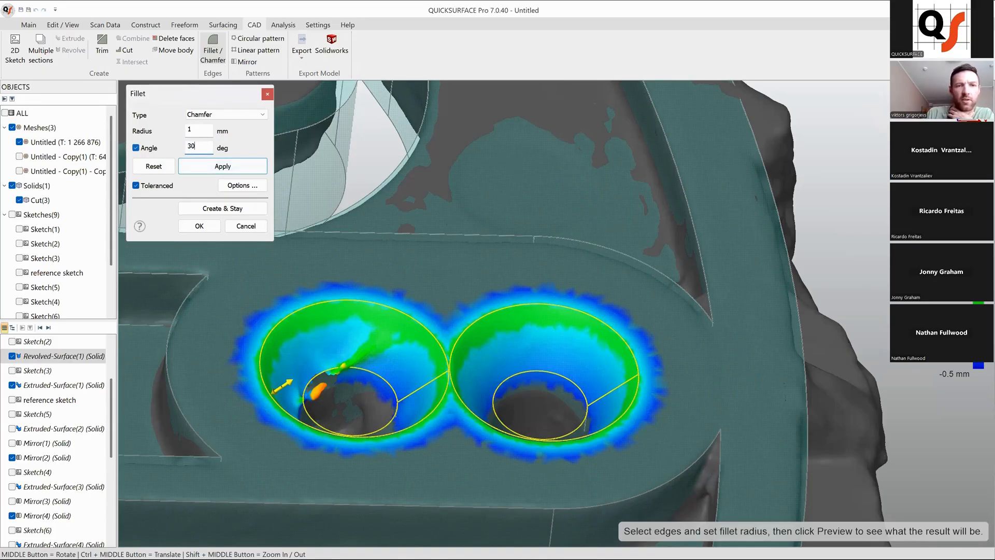
left_click(239, 167)
mouse_move(502, 375)
middle_mouse_down()
mouse_move(426, 384)
mouse_move(380, 422)
mouse_move(402, 439)
mouse_move(575, 289)
mouse_move(479, 411)
middle_mouse_up()
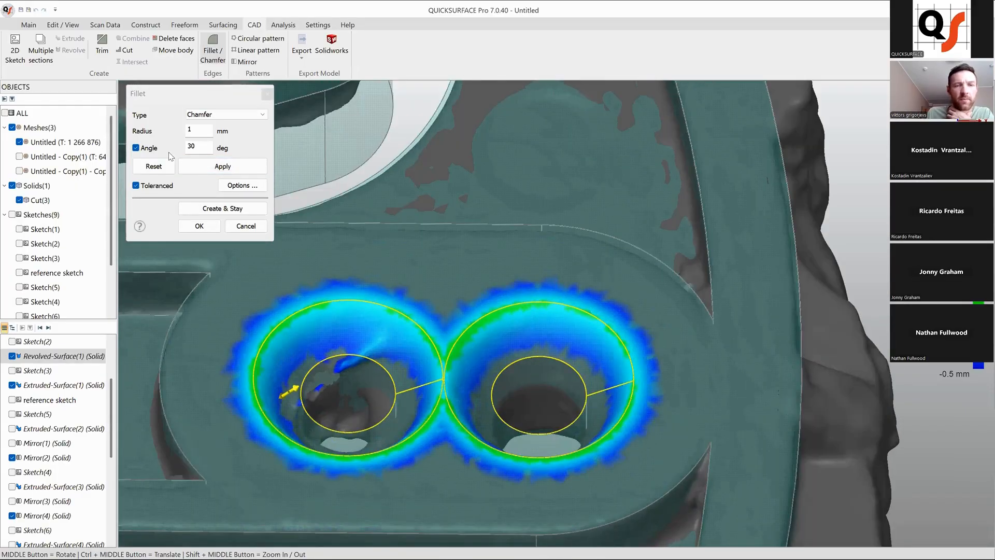
- Try a chamfer angle of 60 degrees on the arm's two holes, inspect the deviation preview, and cancel the chamfer
double_click(198, 147)
type("60")
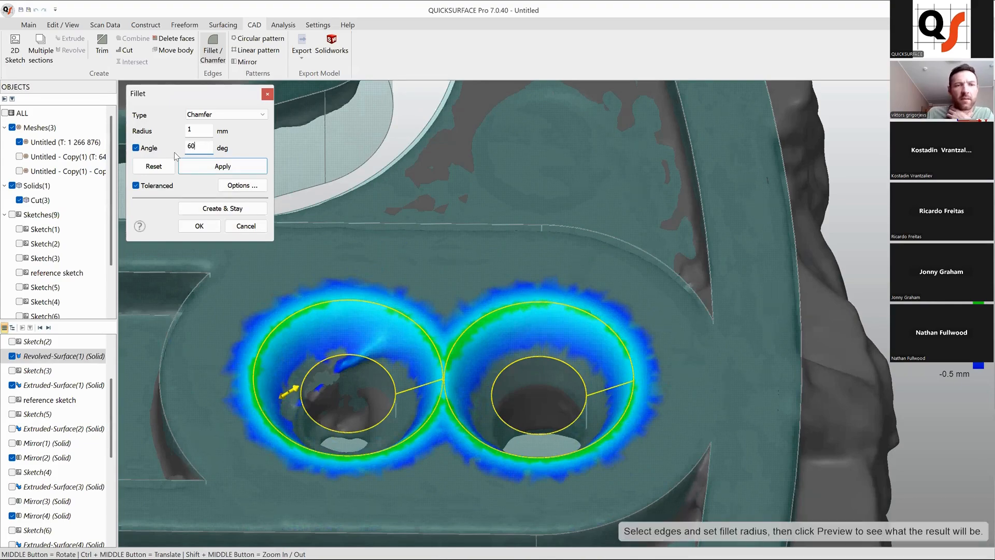
left_click(220, 166)
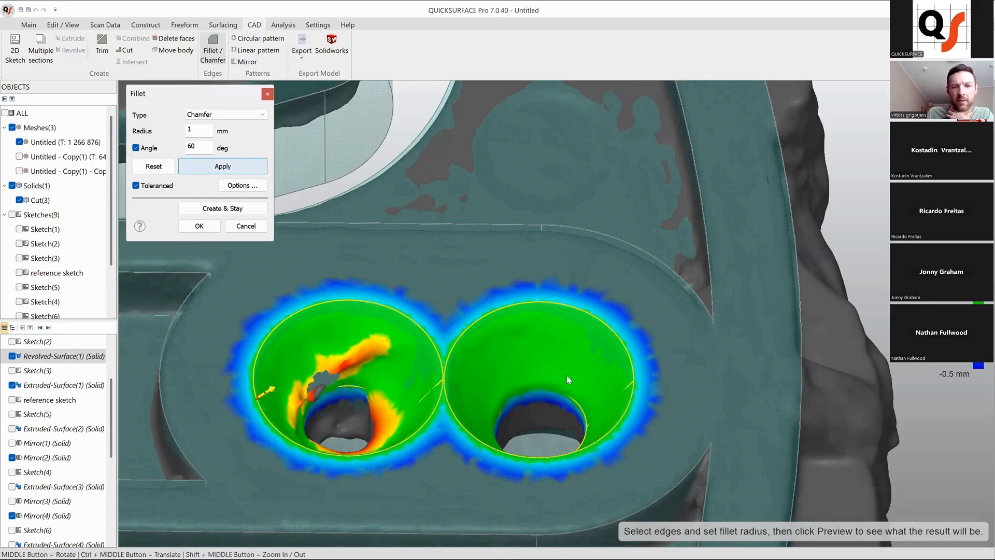
middle_click_drag(456, 456, 751, 427)
middle_click_drag(613, 449, 615, 437)
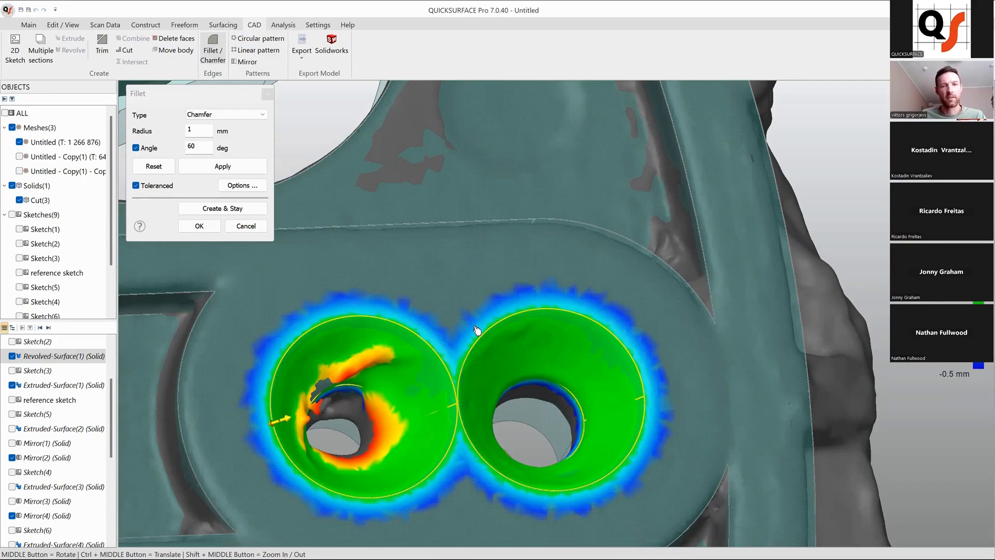
key("Escape")
- Create a sketch for a revolved surface on a slicing plane through the axis of the arm's outer hole
scroll(467, 297, "down", 5)
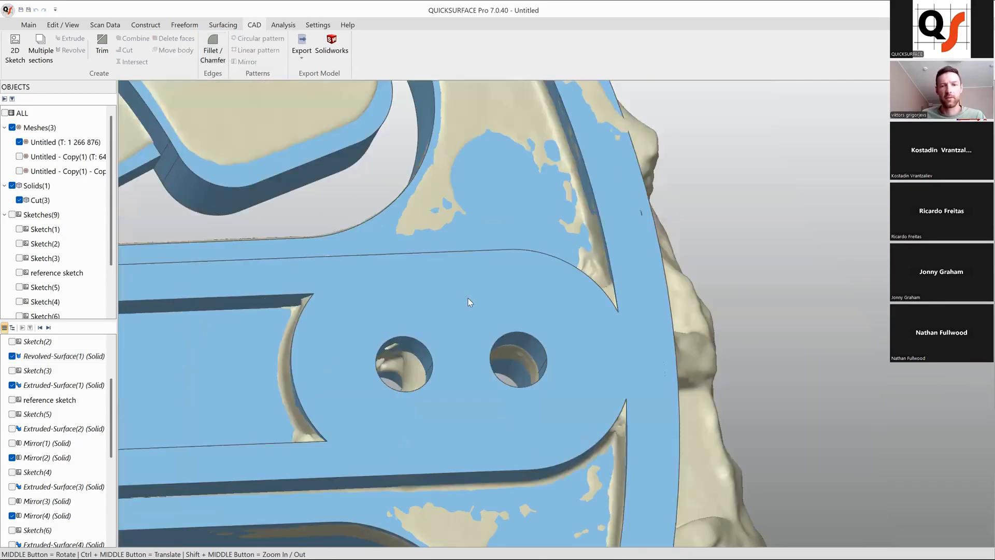
scroll(466, 319, "up", 5)
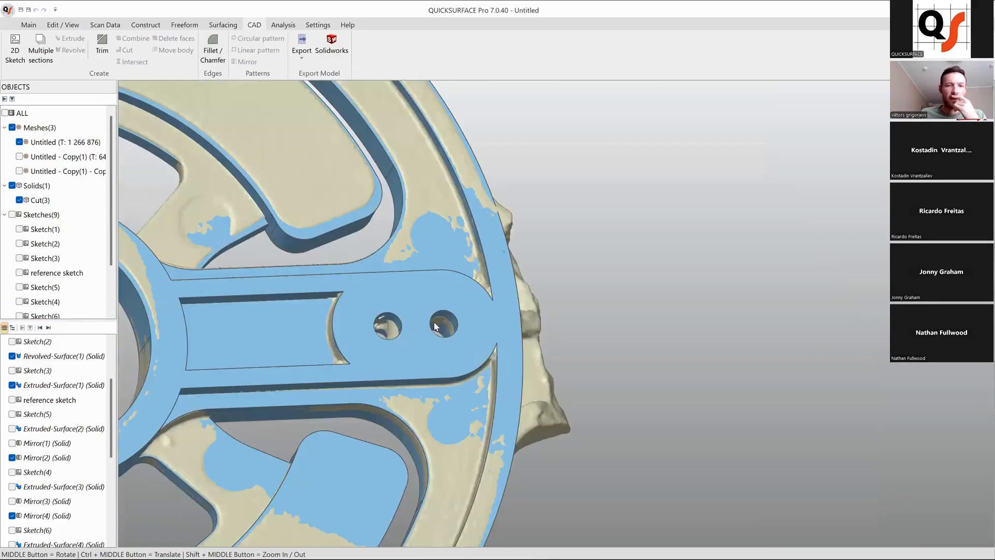
scroll(440, 320, "up", 2)
left_click(445, 317)
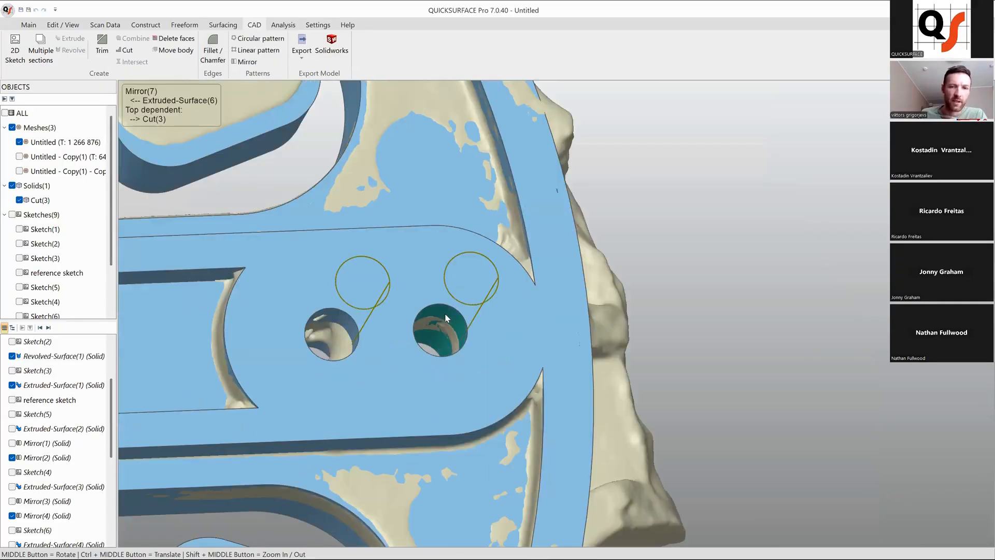
middle_click_drag(443, 313, 455, 297)
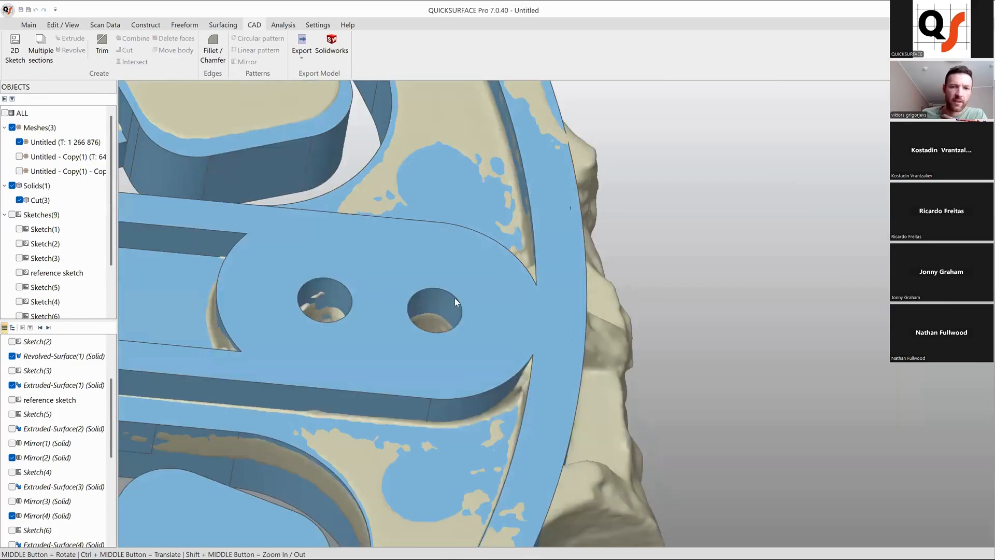
left_click(476, 300)
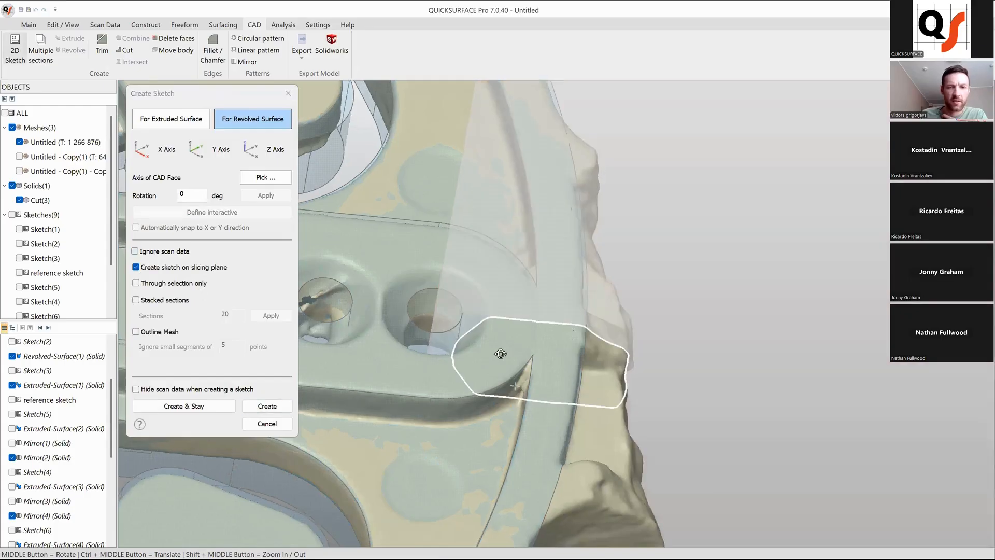
middle_click_drag(589, 323, 425, 379)
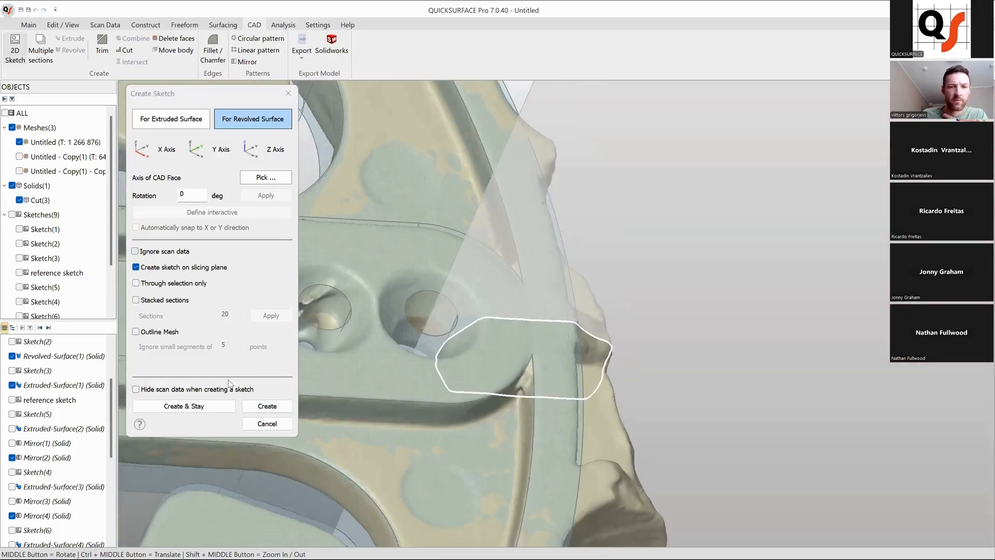
left_click(260, 408)
- Measure the angle between the hole's axis and the sloped countersink line of the mesh section
scroll(748, 324, "up", 5)
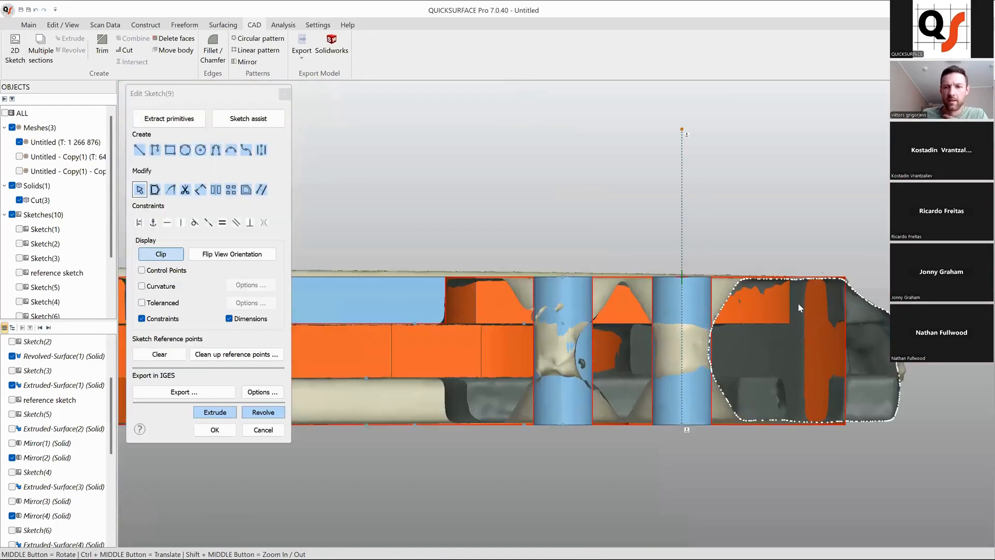
scroll(673, 331, "up", 2)
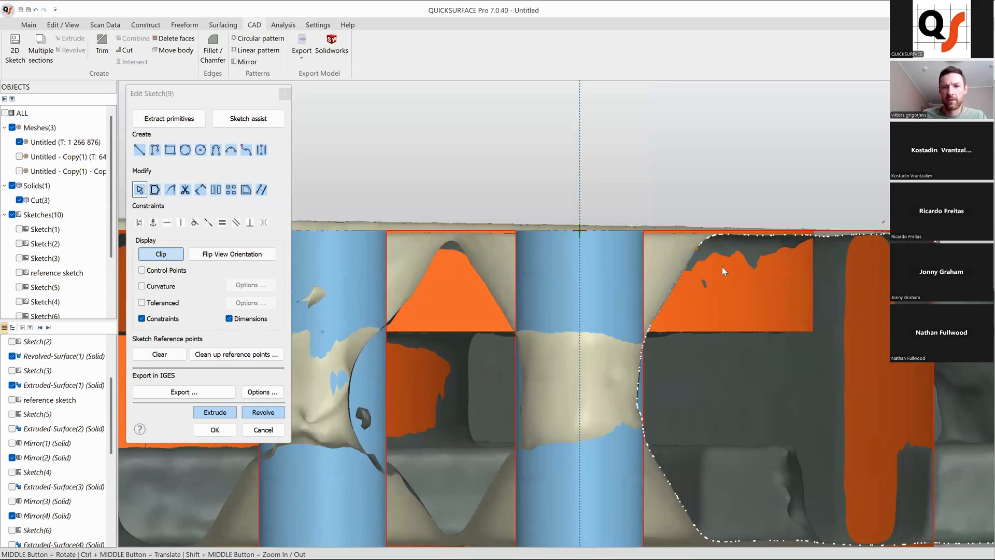
scroll(722, 267, "up", 2)
left_click(200, 190)
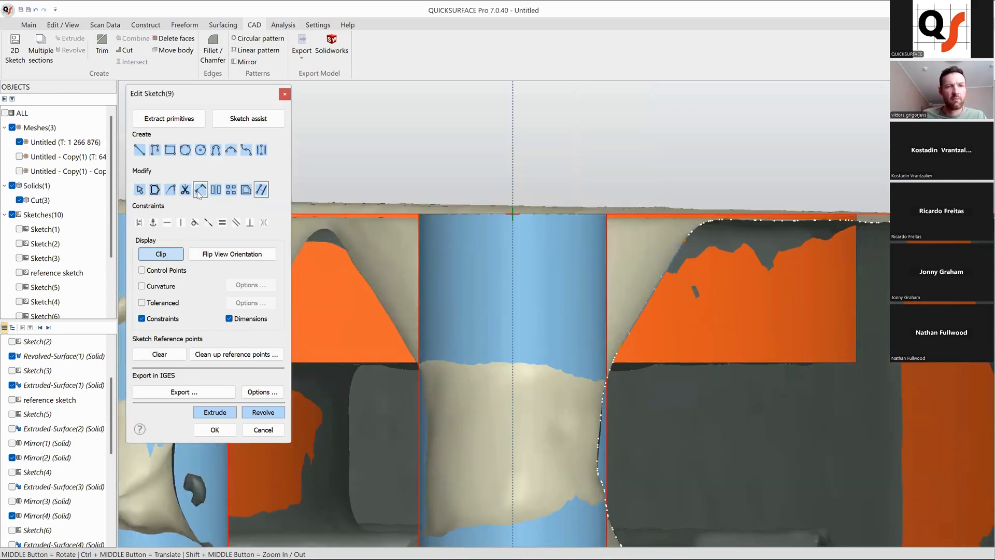
left_click(515, 186)
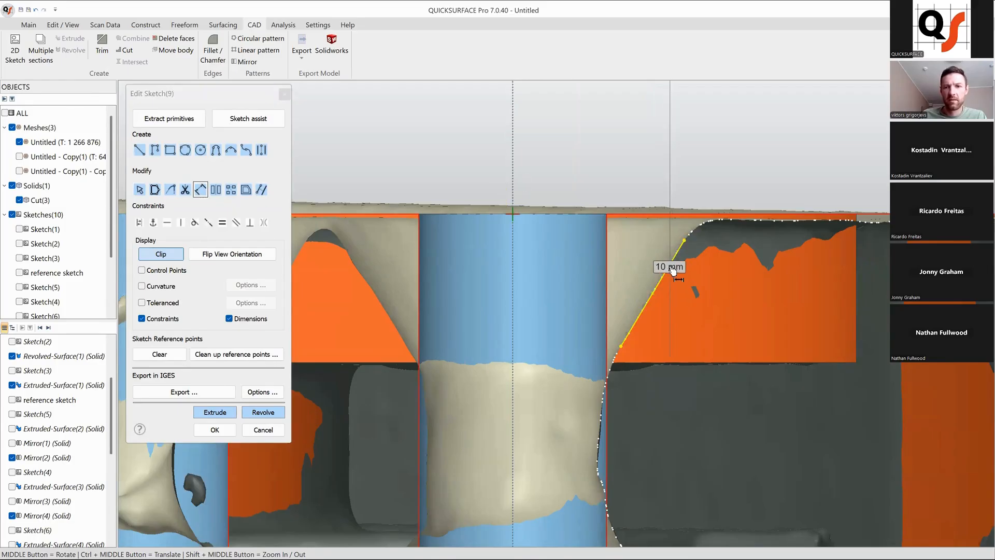
left_click(672, 268)
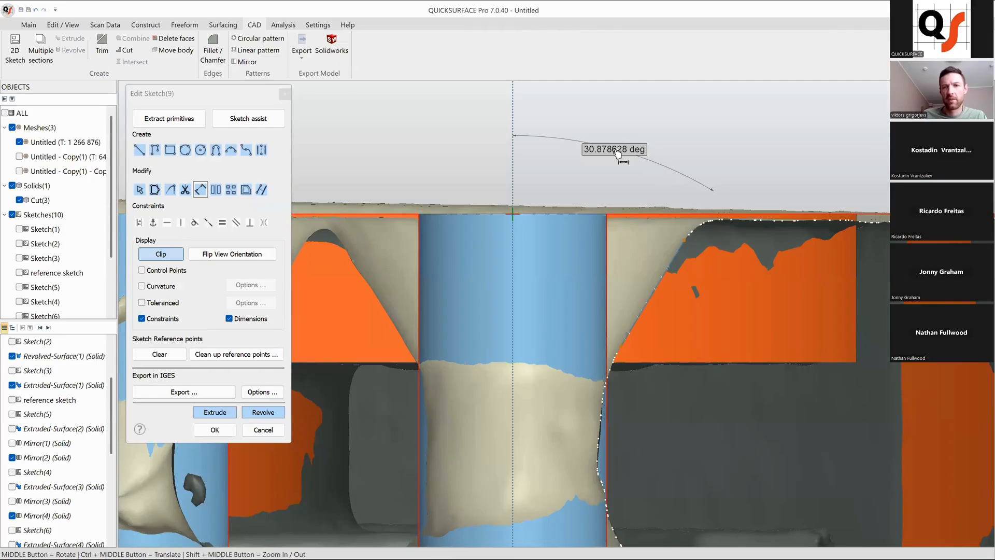
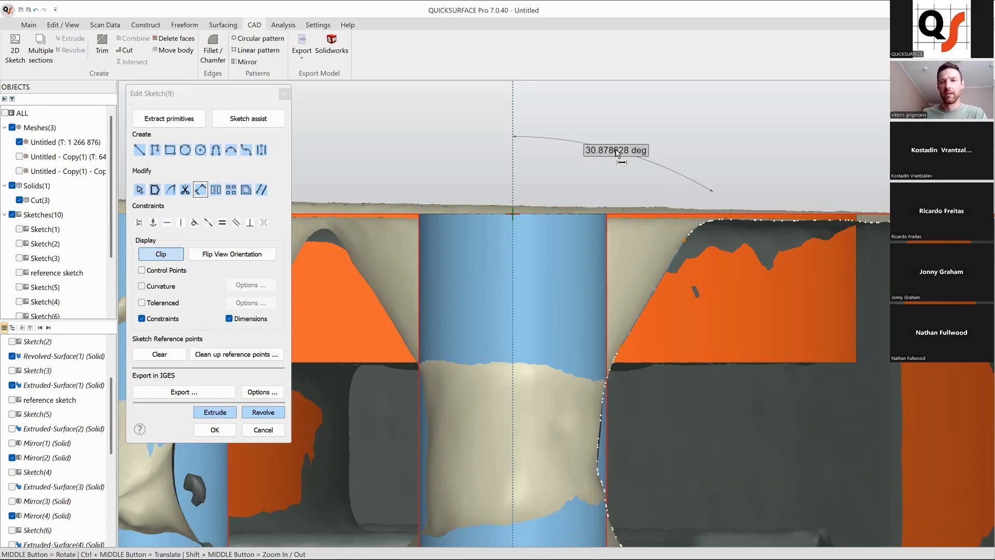
key("Escape")
- Close the section sketch through the outer hole and remove it from the model
scroll(617, 156, "down", 3)
middle_click_drag(639, 163, 288, 466, "ctrl")
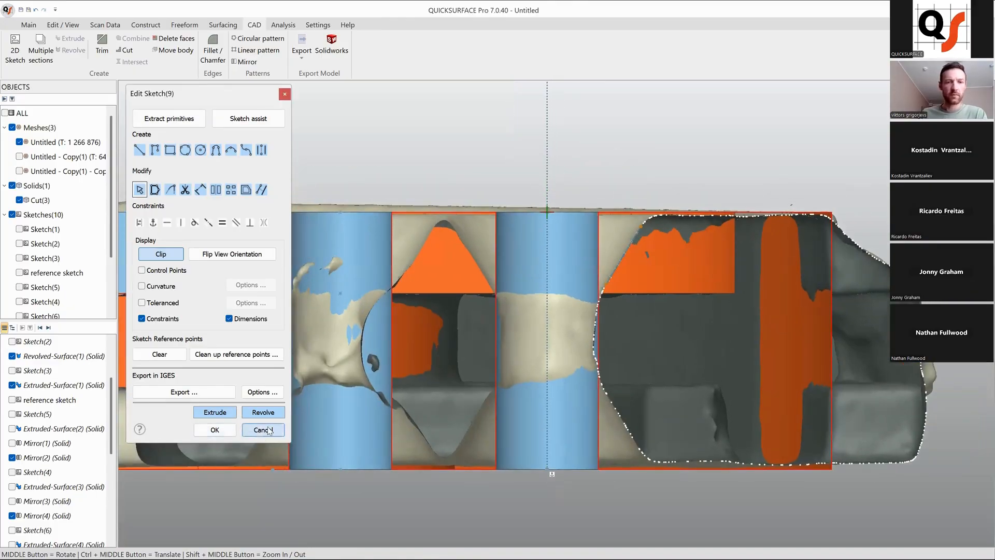
left_click(284, 93)
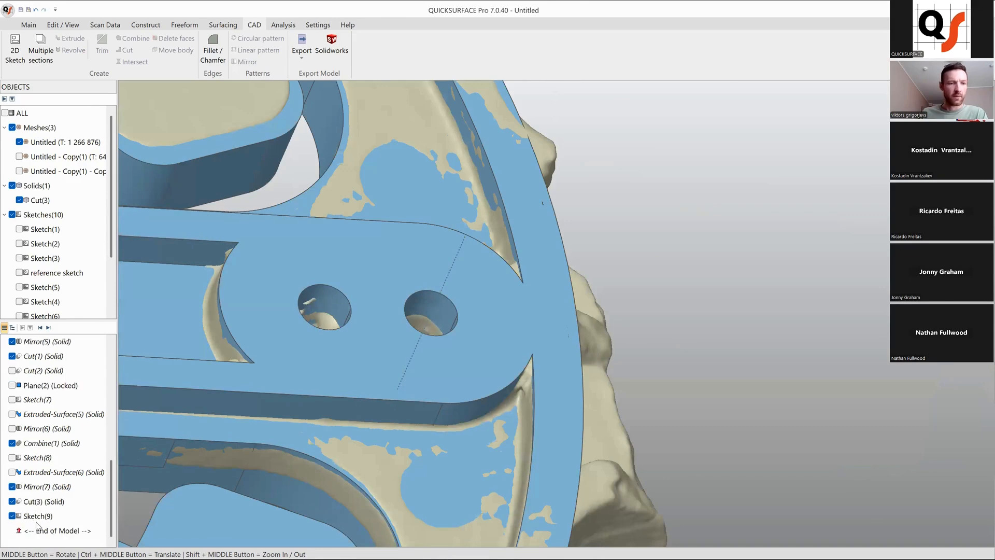
scroll(61, 484, "down", 5)
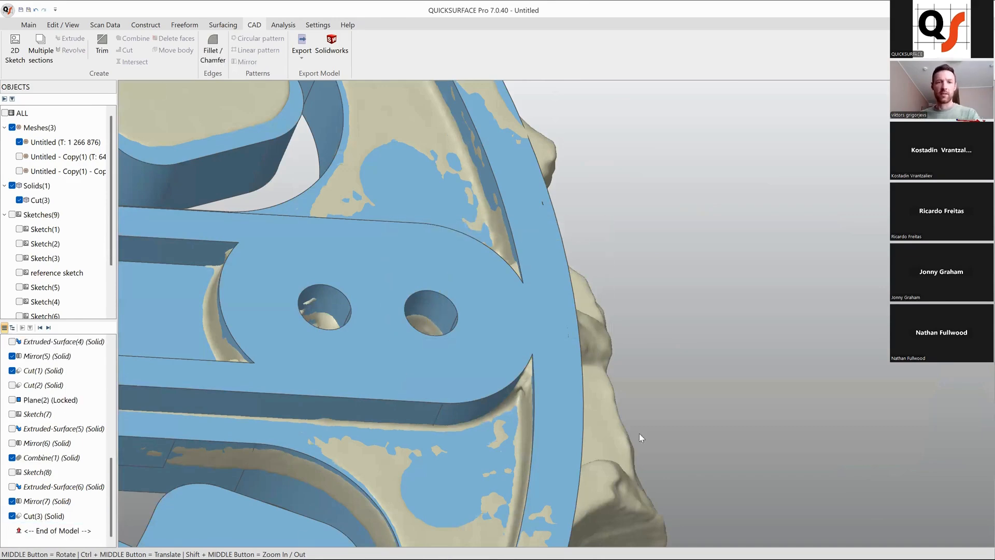
- Start a chamfer on the wheel solid and select the upper edges of the two holes in the arm
left_click(543, 288)
key("f")
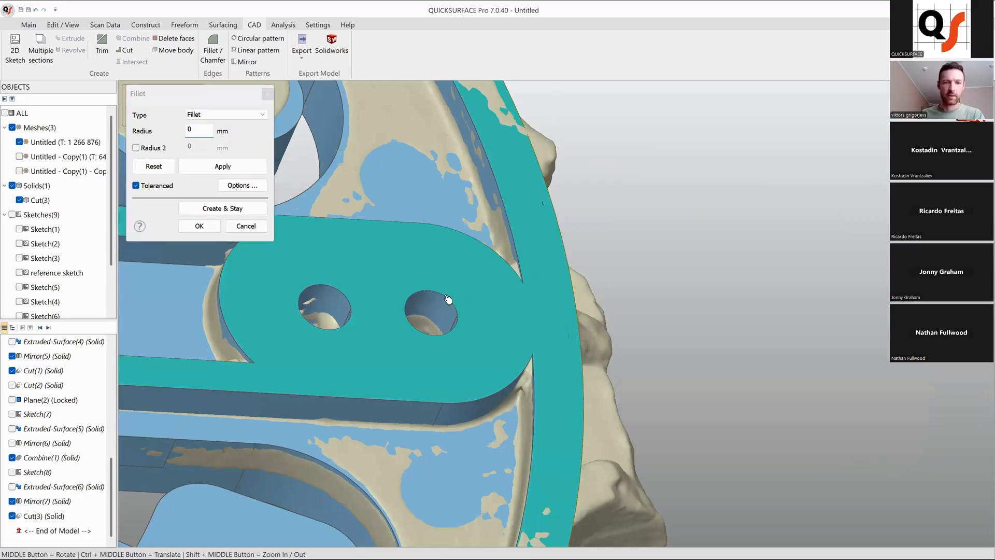
left_click(231, 115)
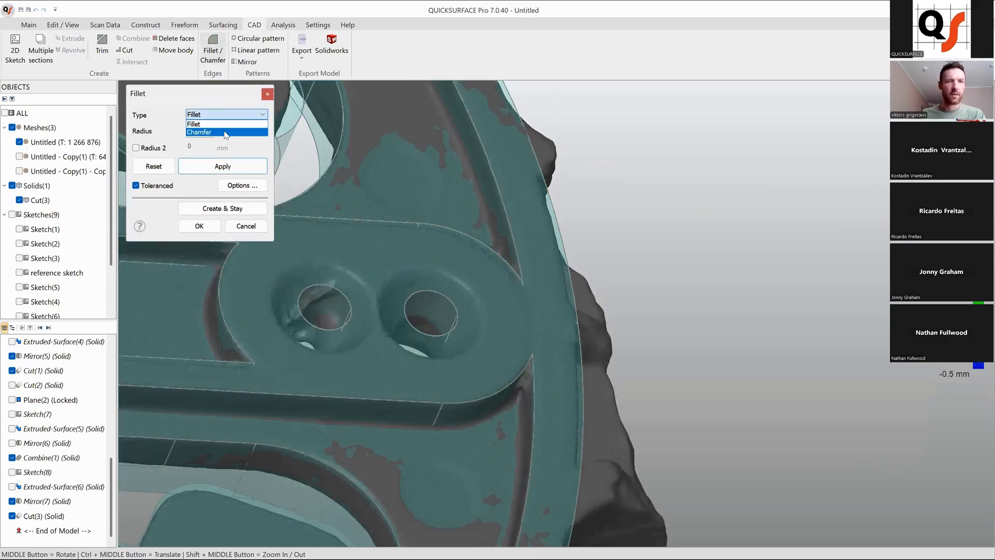
key("Return")
left_click(423, 291)
left_click(323, 286)
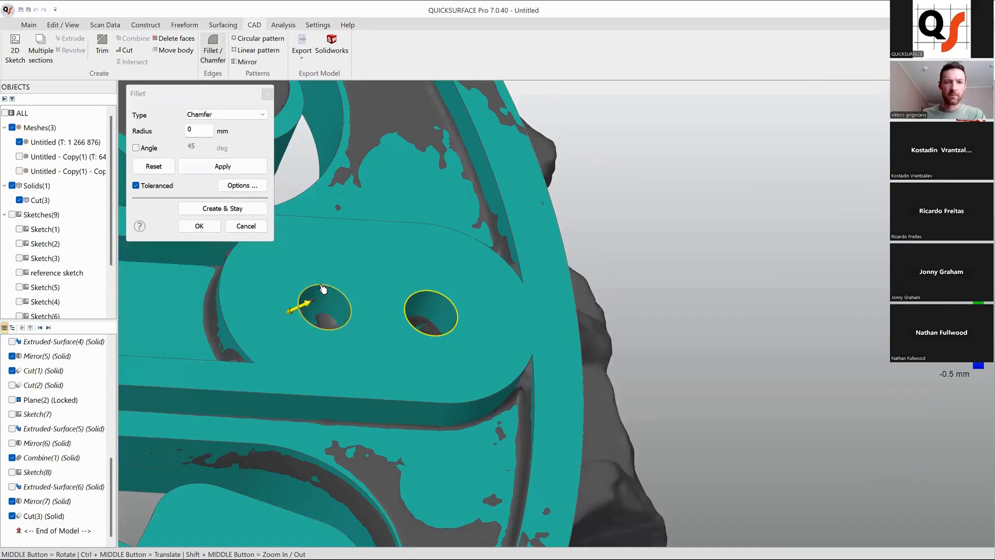
- Add the upper edges of the opposite arm's two holes to the chamfer selection
scroll(285, 357, "down", 5)
middle_click_drag(310, 360, 487, 317)
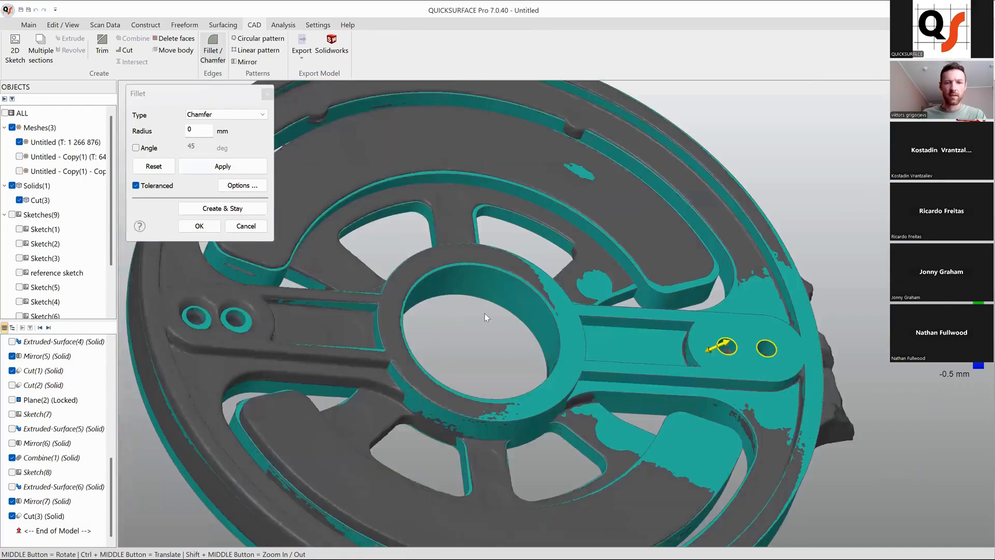
scroll(487, 317, "up", 5)
left_click(488, 314)
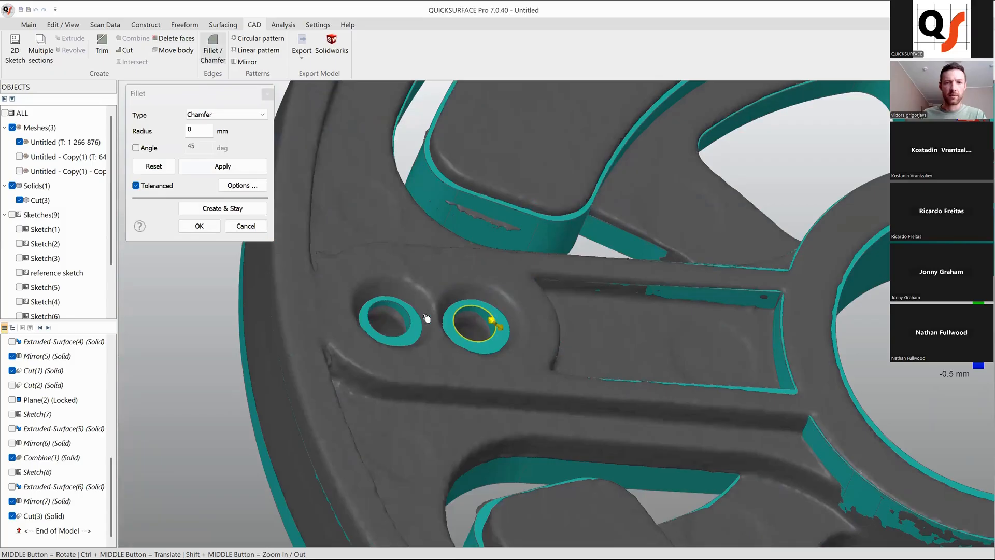
left_click(399, 308)
middle_click_drag(516, 354, 259, 400, "ctrl")
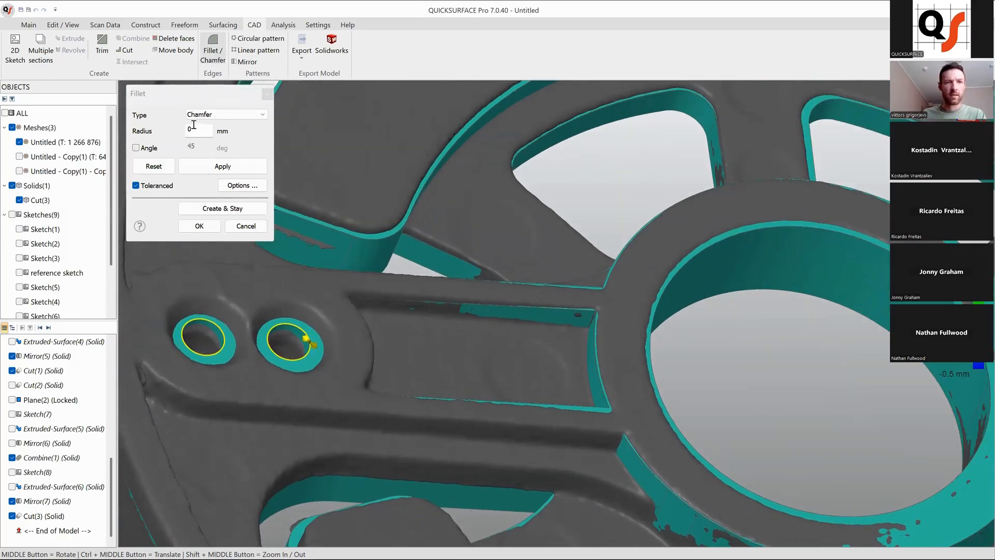
- Set the chamfer radius to 1 mm and its angle to 60 degrees, and preview it on all four hole edges
double_click(193, 128)
type("1")
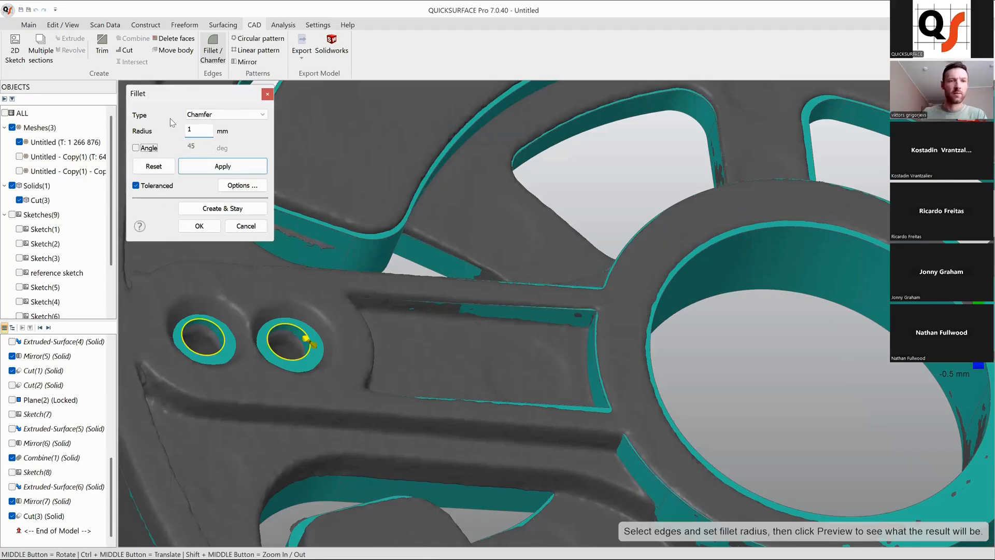
key("Return")
left_click(213, 162)
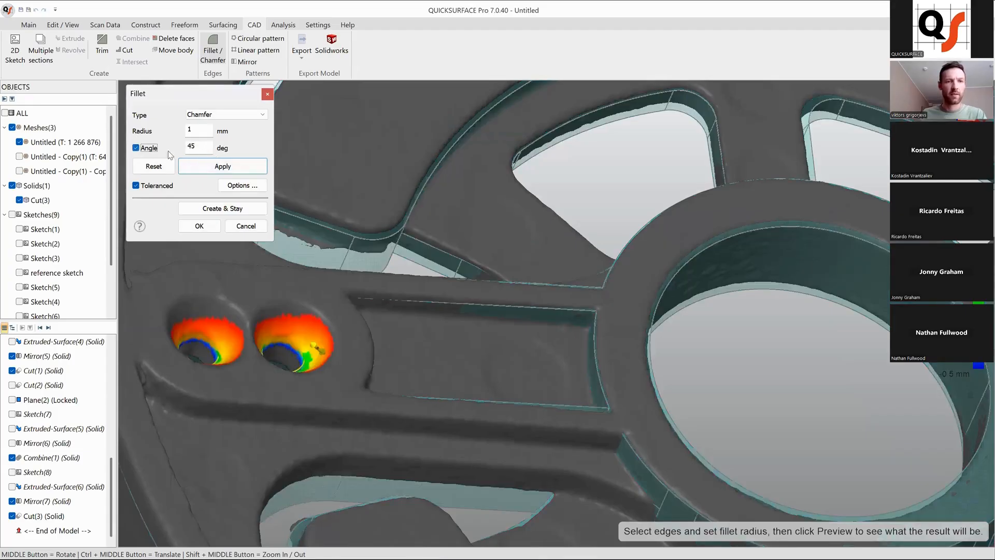
key("Tab")
type("60")
key("Tab")
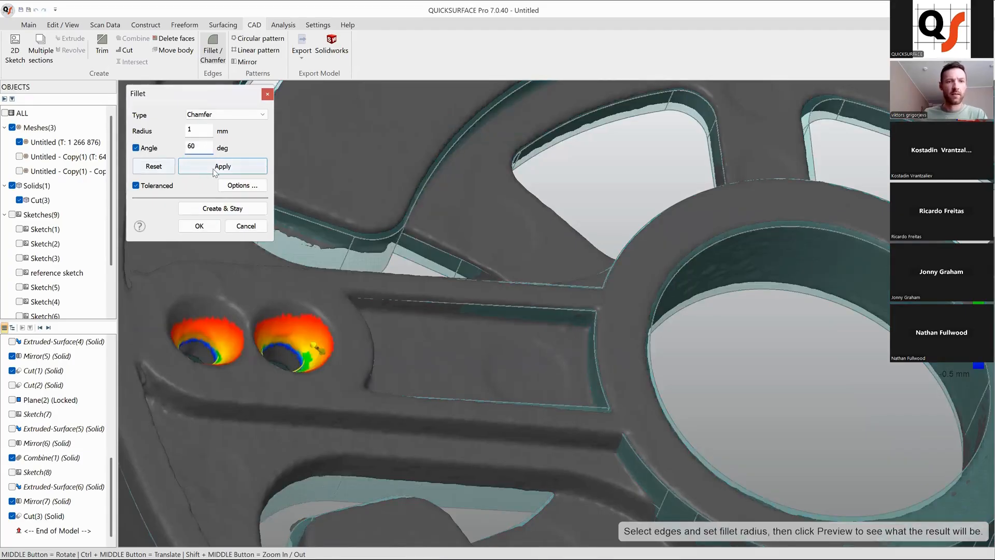
left_click(213, 170)
- Check the chamfer preview against the mesh on the first arm's holes and create the chamfers on the wheel solid
scroll(433, 316, "down", 5)
middle_click_drag(726, 317, 598, 356, "ctrl")
scroll(639, 289, "up", 5)
middle_click_drag(639, 289, 651, 356)
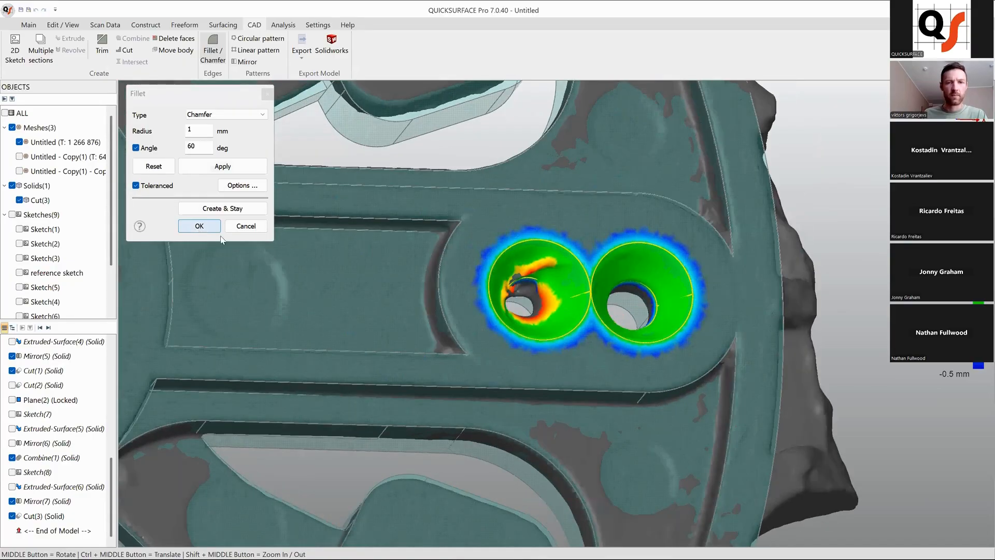
left_click(212, 228)
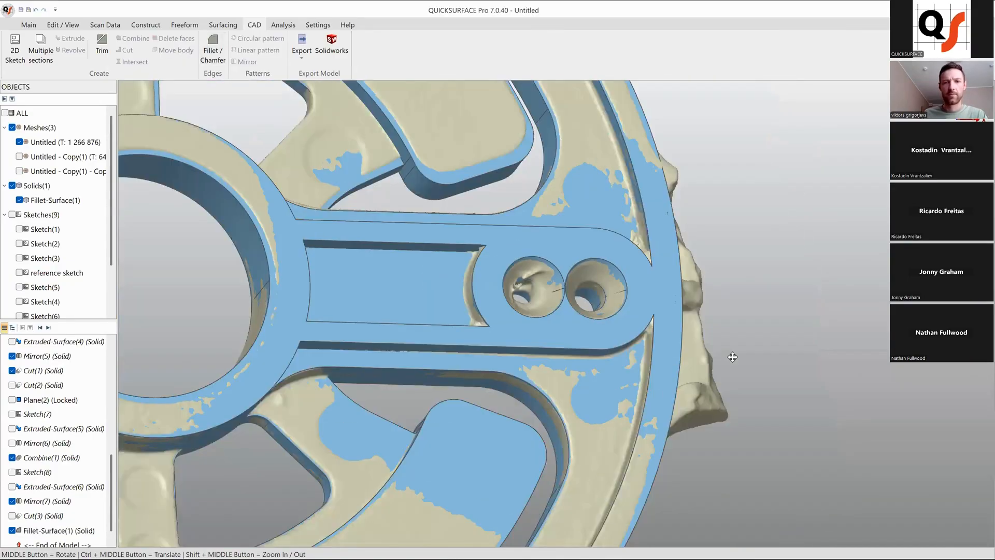
scroll(732, 357, "down", 4)
middle_click_drag(530, 291, 601, 293, "ctrl")
middle_click_drag(698, 326, 637, 233)
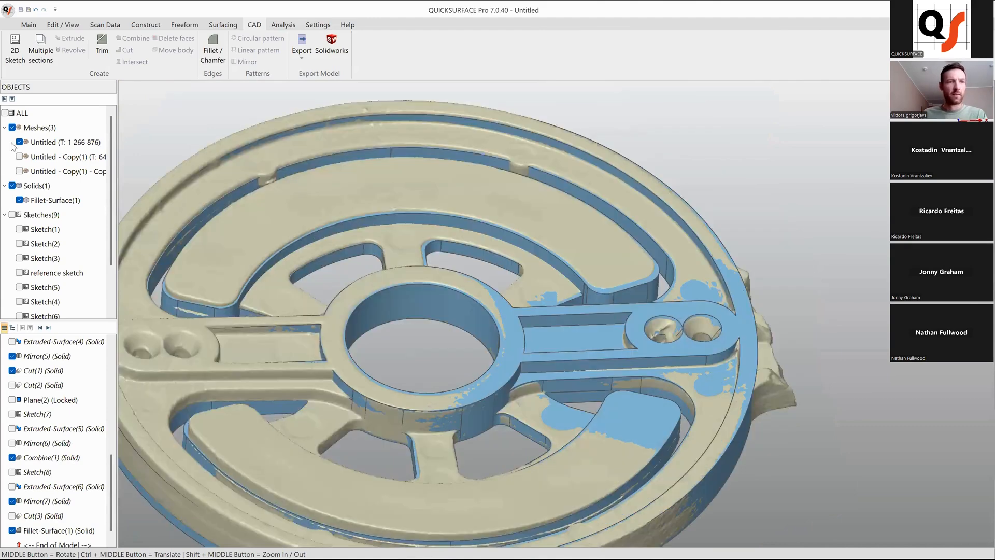
- Hide the full mesh and examine the chamfered holes and arm on the wheel solid
left_click(19, 142)
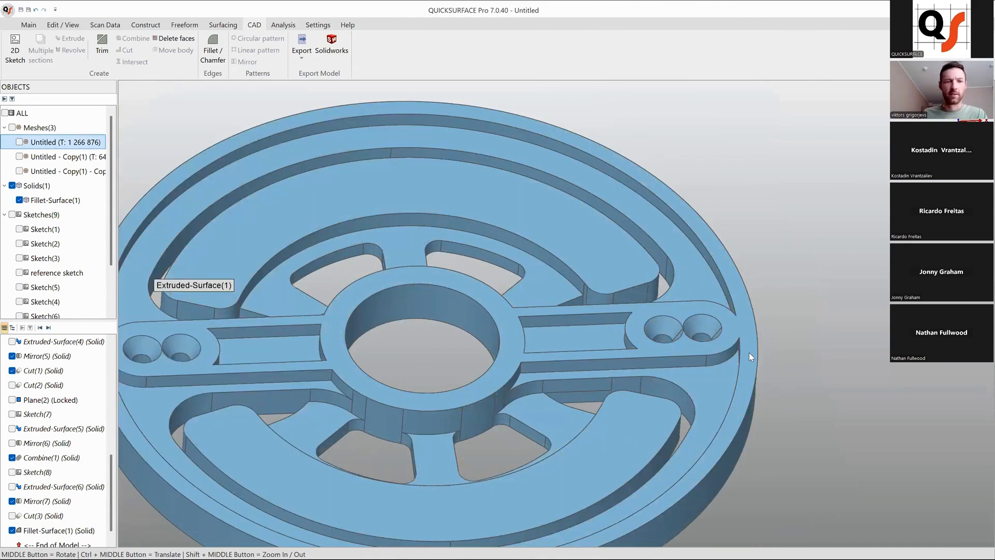
scroll(710, 334, "up", 5)
middle_click_drag(620, 308, 654, 308)
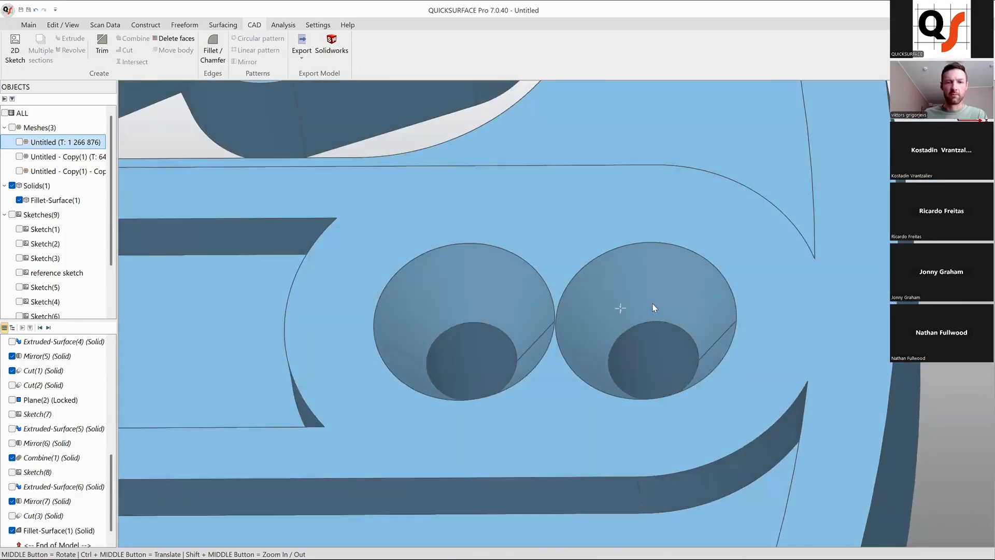
scroll(662, 309, "down", 5)
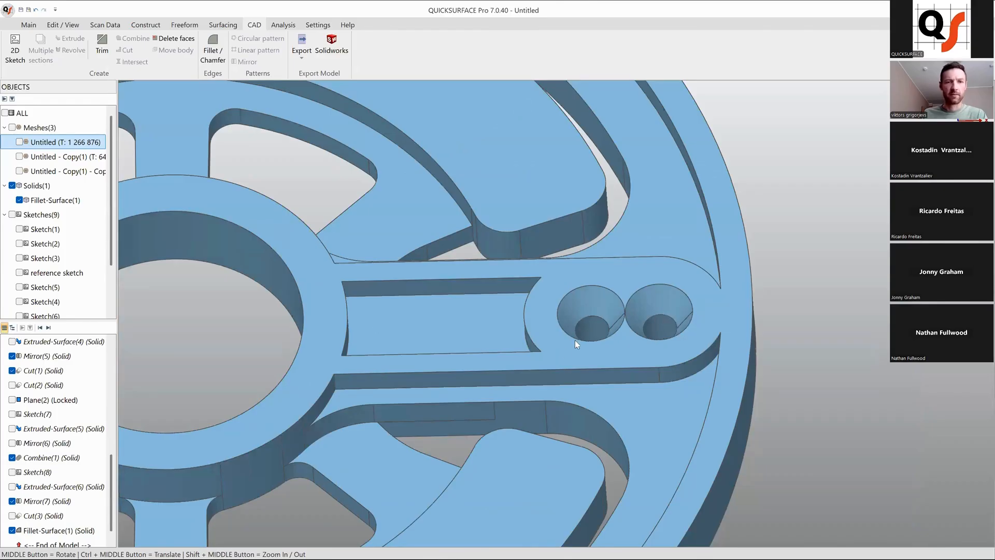
scroll(574, 342, "down", 5)
middle_click_drag(518, 372, 669, 293)
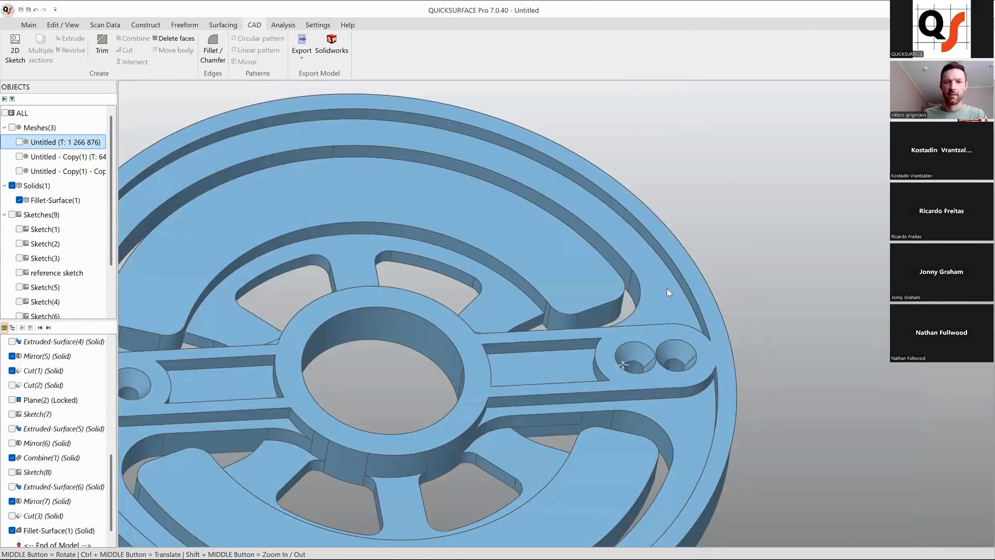
scroll(716, 346, "down", 3)
middle_click_drag(595, 356, 661, 303)
scroll(449, 392, "up", 3)
scroll(448, 393, "down", 3)
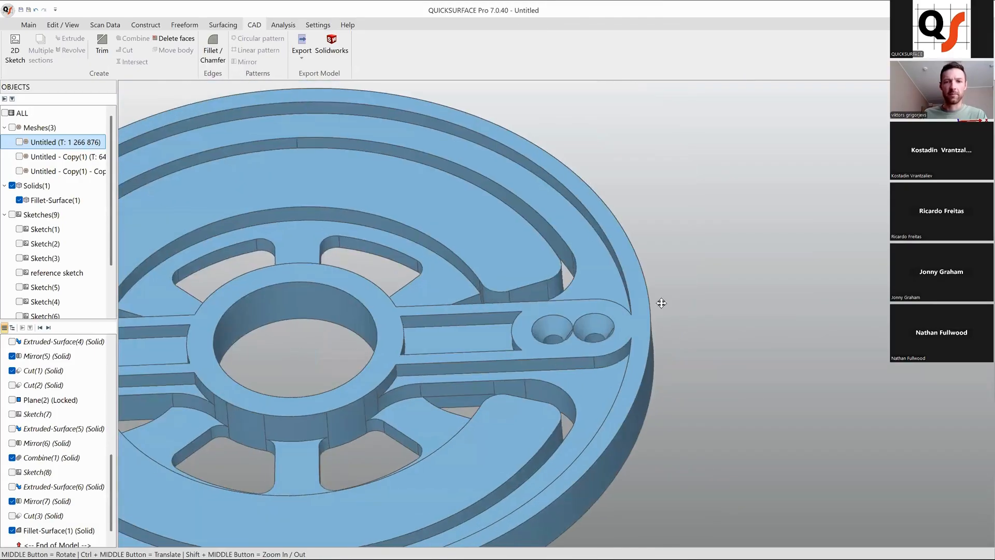
scroll(590, 280, "up", 3)
scroll(589, 280, "up", 3)
- Show the mesh again and compare the arm's pocket and holes with and without the solid
left_click(19, 141)
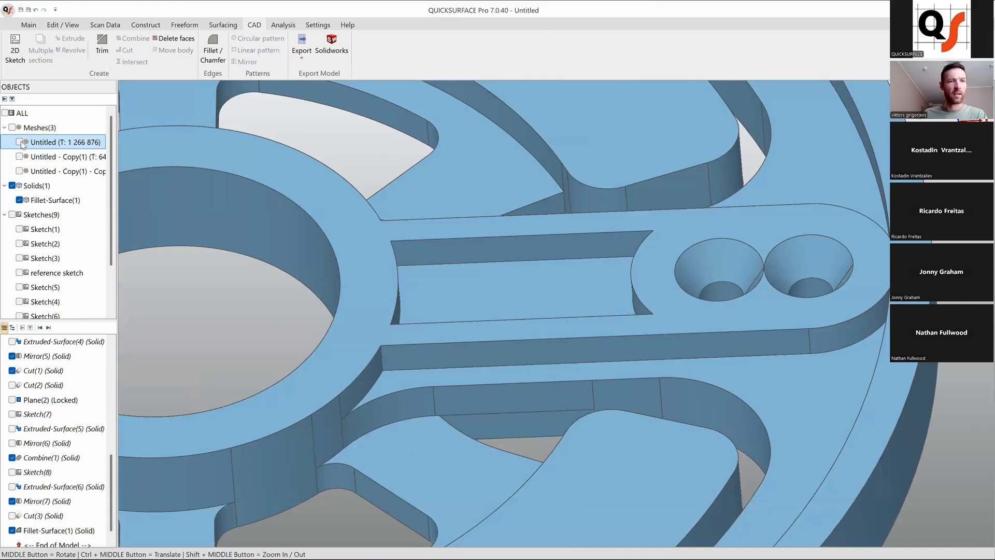
middle_click_drag(615, 311, 627, 292)
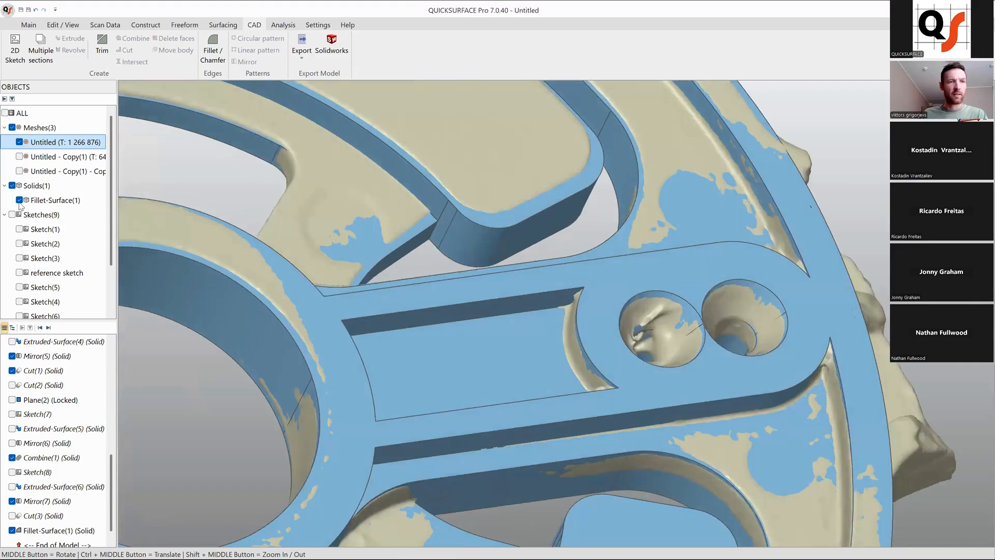
left_click(19, 200)
middle_click_drag(755, 392, 352, 323)
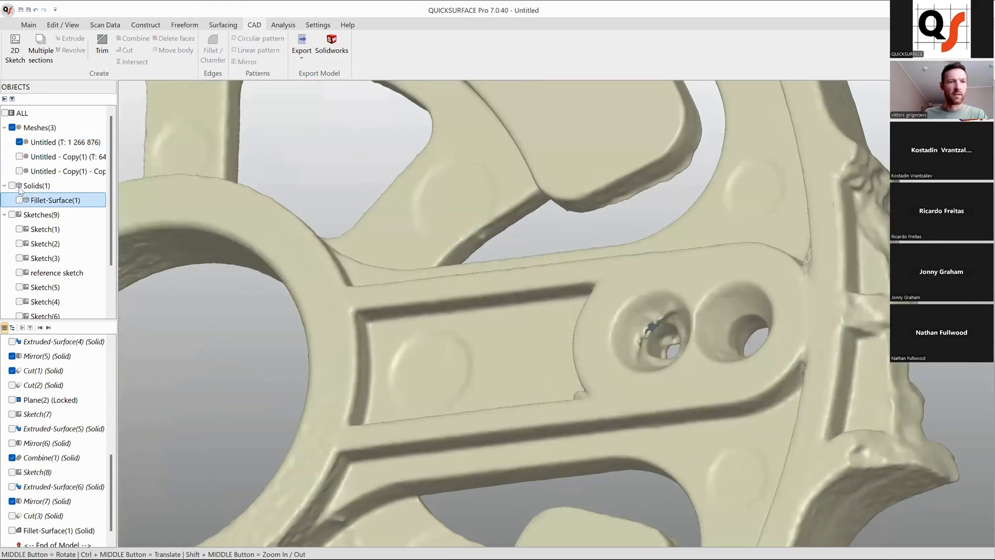
left_click(19, 199)
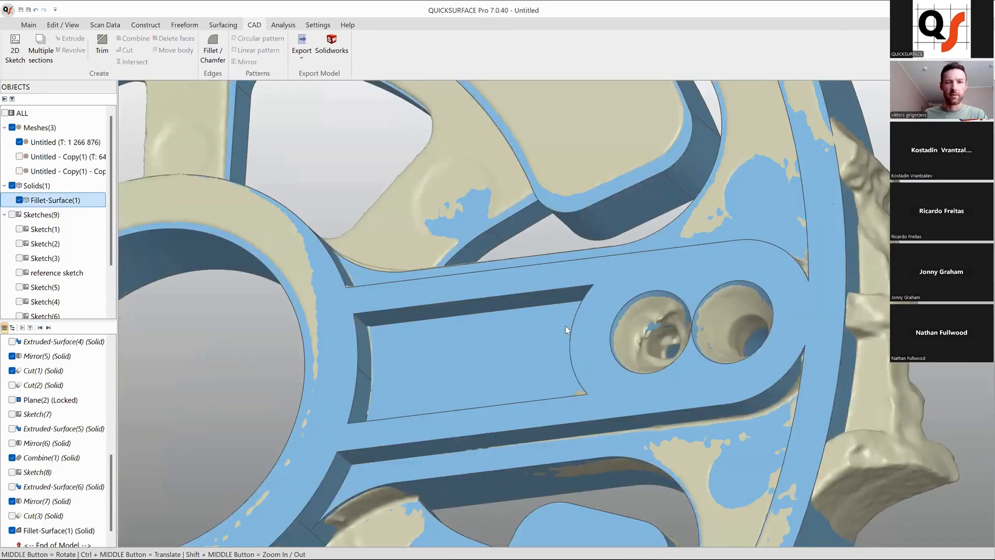
- Fillet the two corner edges of the arm's pocket next to the hub with a 0.1 mm radius
scroll(483, 296, "up", 5)
left_click(473, 247)
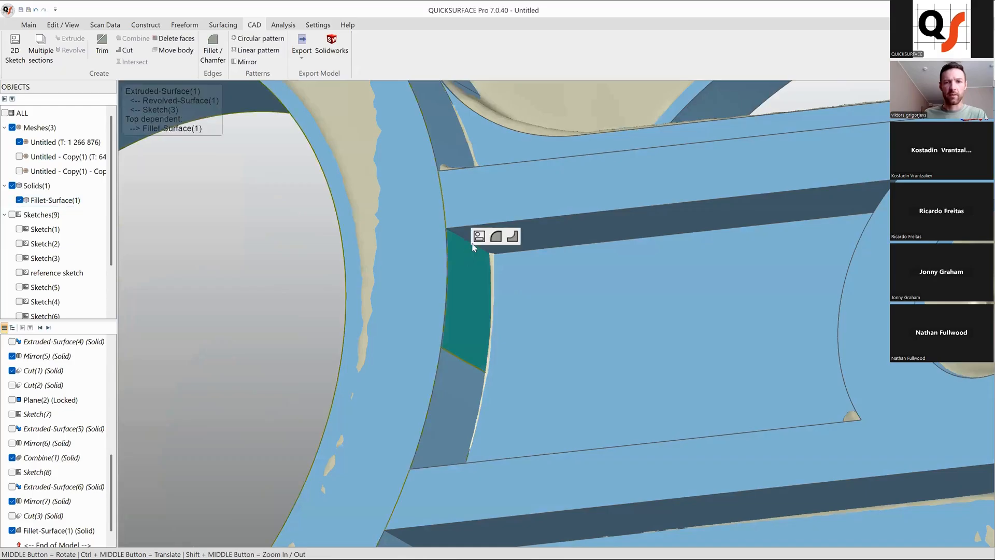
left_click(513, 237)
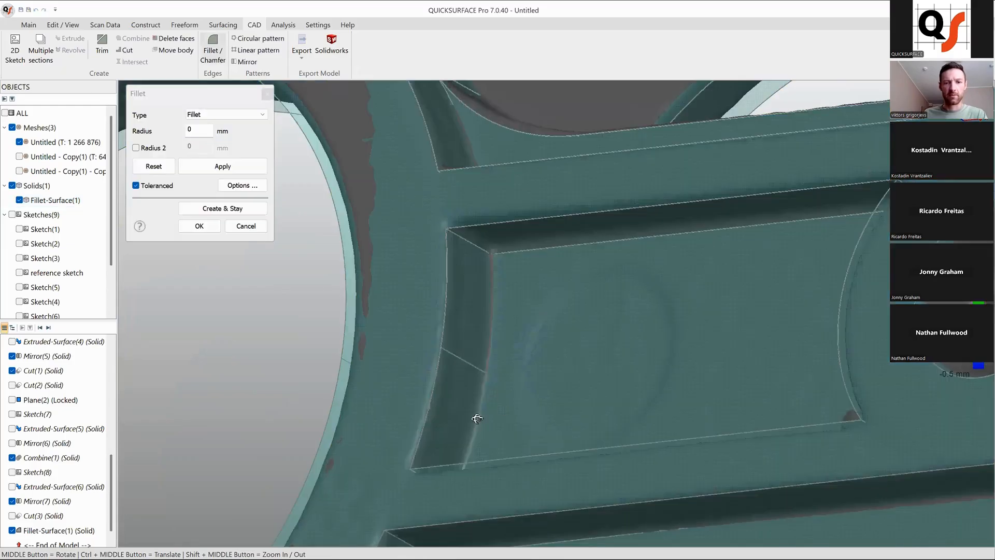
left_click(441, 489)
middle_click_drag(442, 490, 446, 498)
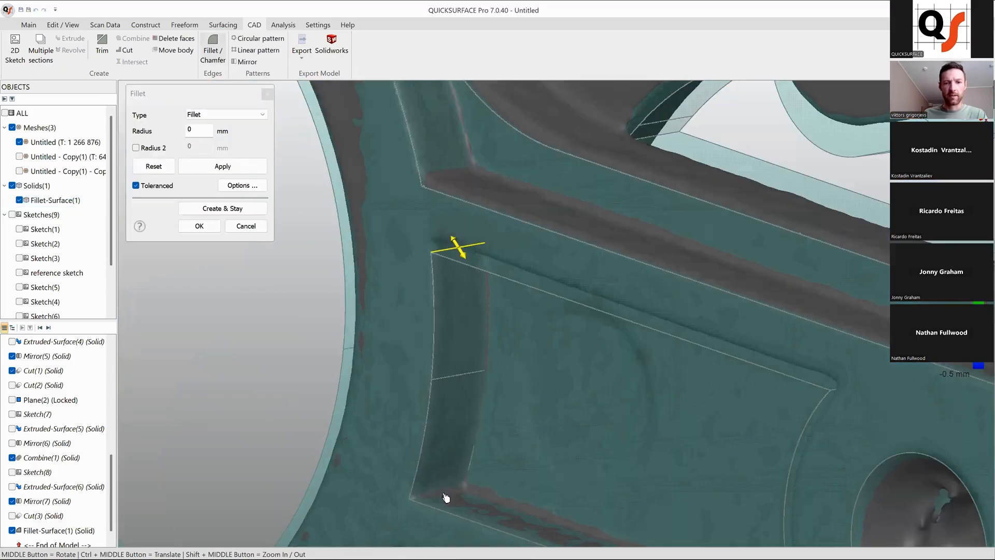
left_click(445, 496)
mouse_move(491, 247)
middle_mouse_down()
mouse_move(469, 251)
mouse_move(477, 248)
middle_mouse_up()
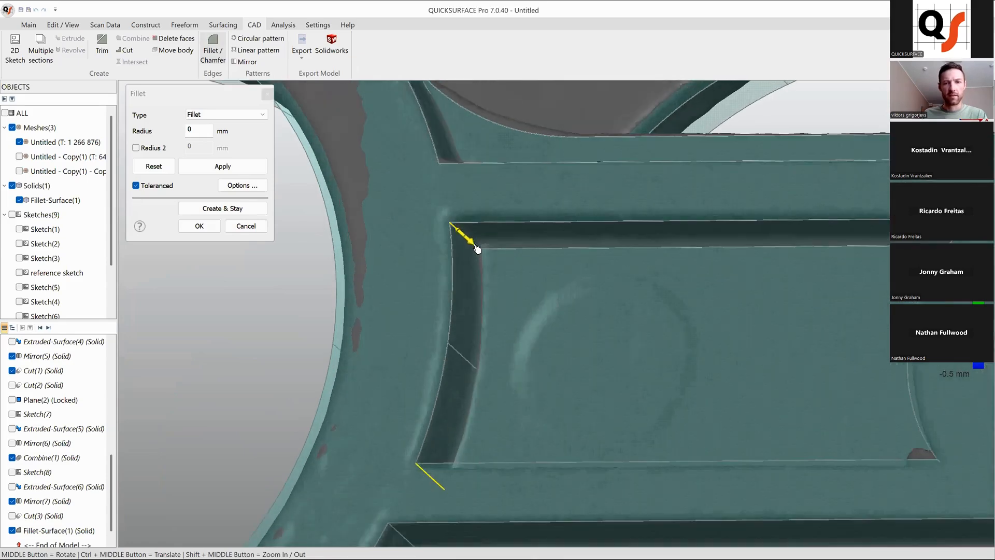
mouse_move(477, 249)
left_mouse_down()
mouse_move(491, 263)
mouse_move(473, 252)
left_mouse_up()
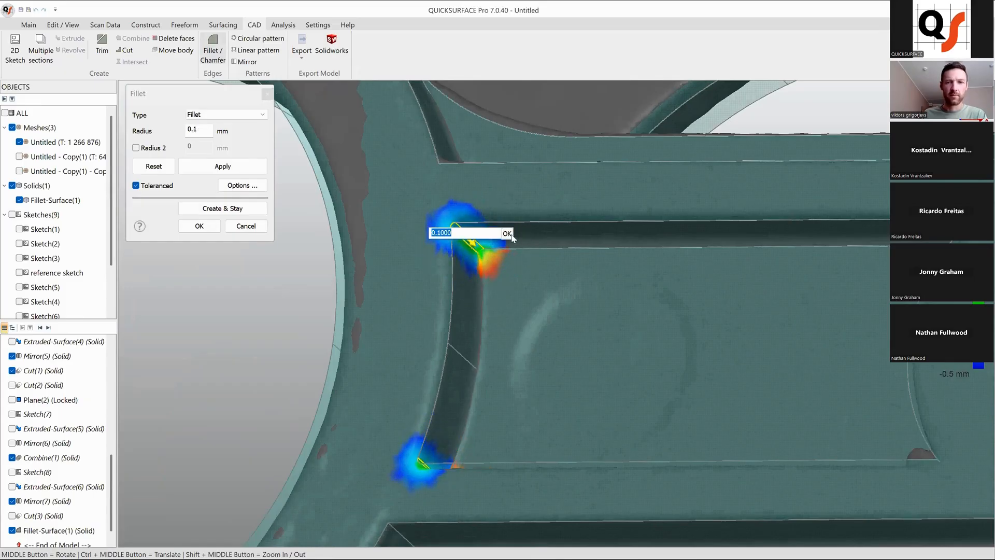
left_click(507, 233)
left_click(199, 226)
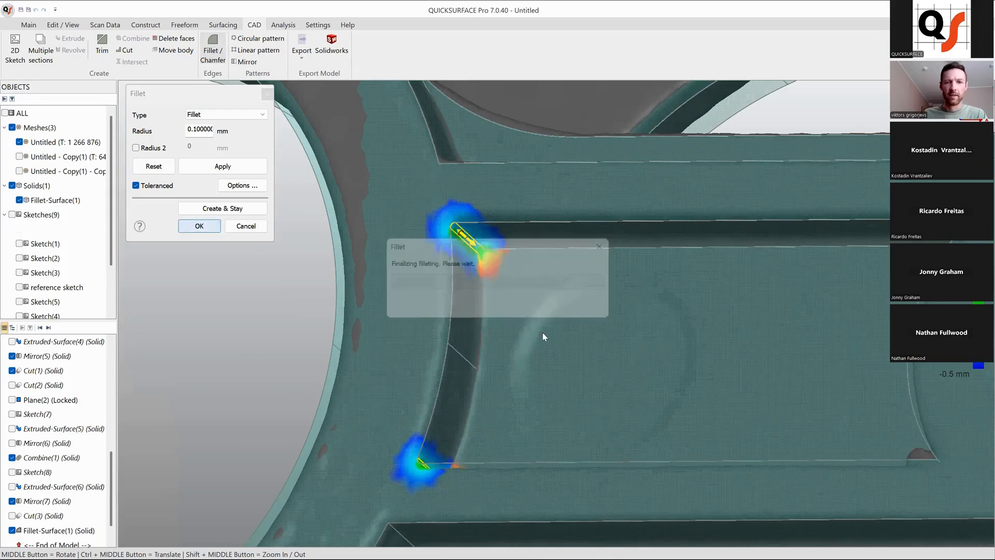
- Inspect the filleted pocket corners against the mesh and delete that fillet from the model
scroll(542, 332, "down", 5)
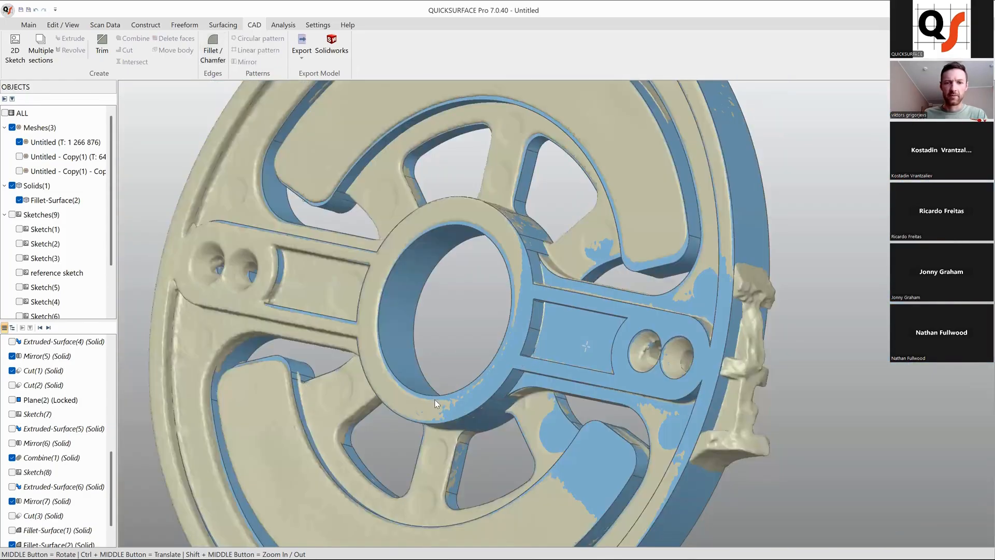
scroll(443, 399, "up", 6)
scroll(482, 362, "down", 4)
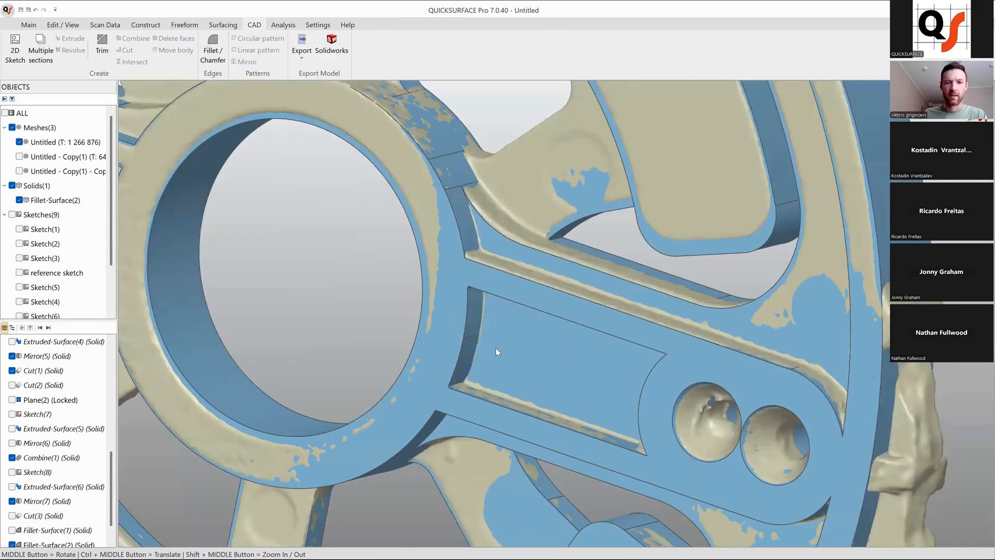
scroll(513, 352, "down", 3)
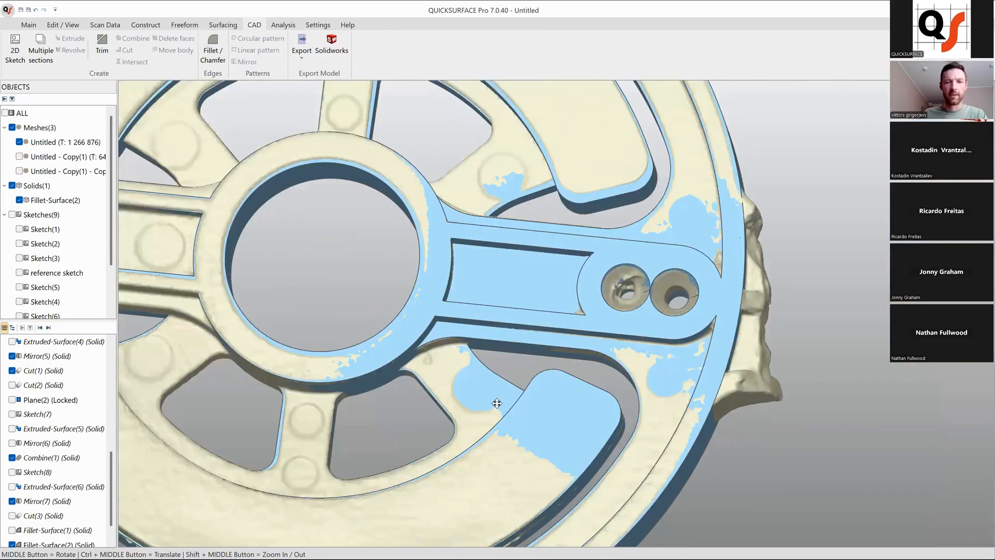
scroll(496, 404, "down", 2)
scroll(66, 512, "down", 1)
left_click(71, 513)
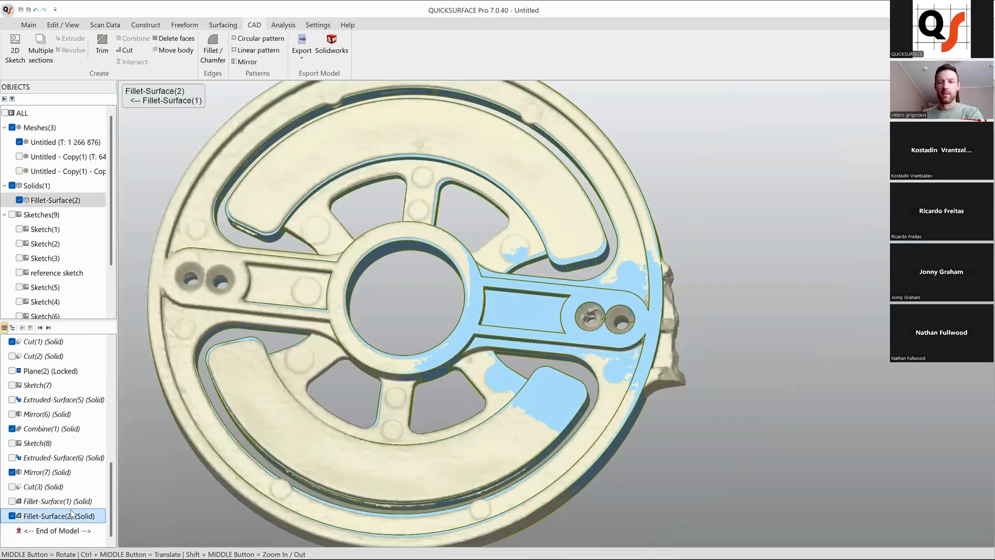
key("Delete")
- Hide the solid and examine the mesh's ribs, recesses and arms on both sides of the wheel
scroll(598, 306, "down", 3)
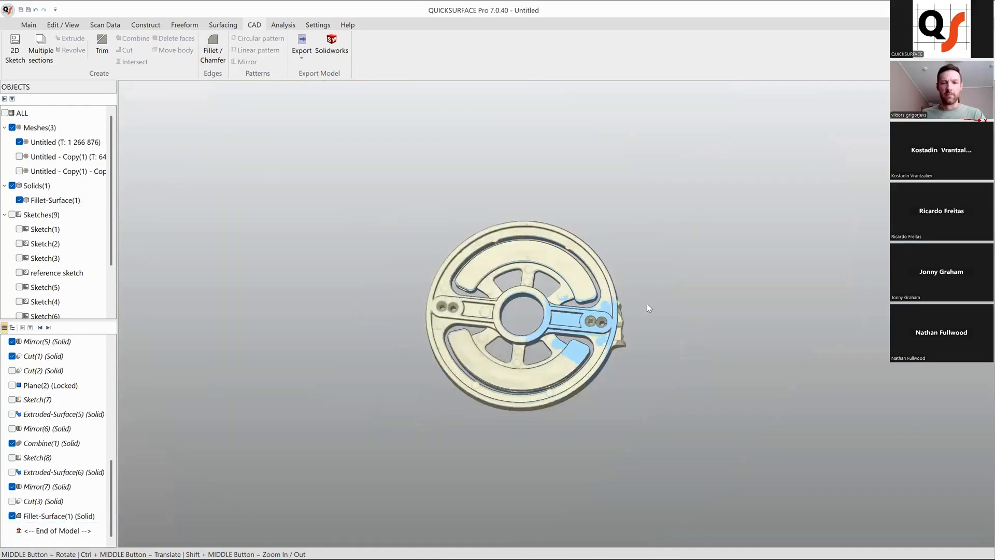
scroll(593, 324, "up", 4)
middle_click_drag(247, 221, 666, 254)
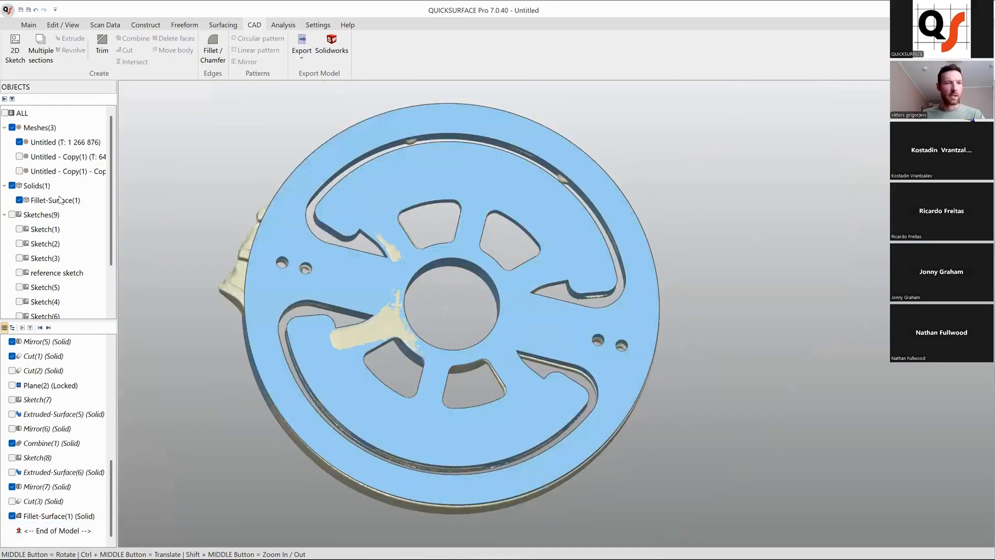
left_click(19, 200)
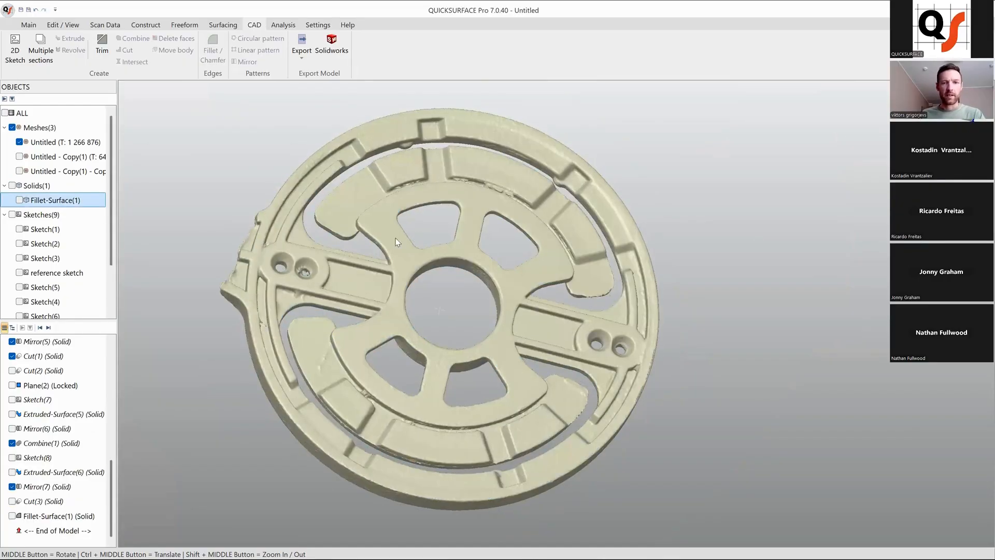
middle_click_drag(397, 241, 465, 377)
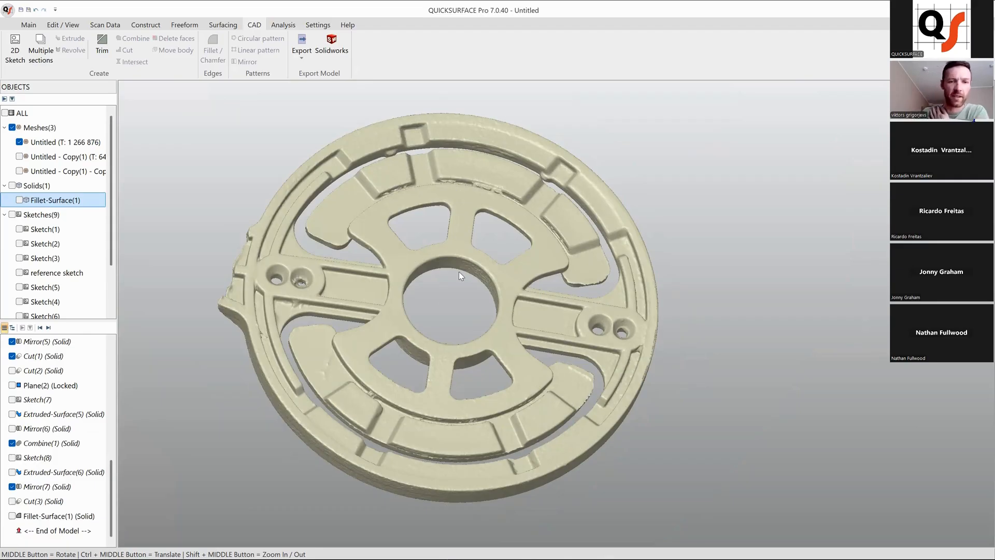
middle_click_drag(435, 284, 520, 326)
middle_click_drag(542, 260, 630, 342)
scroll(533, 312, "up", 3)
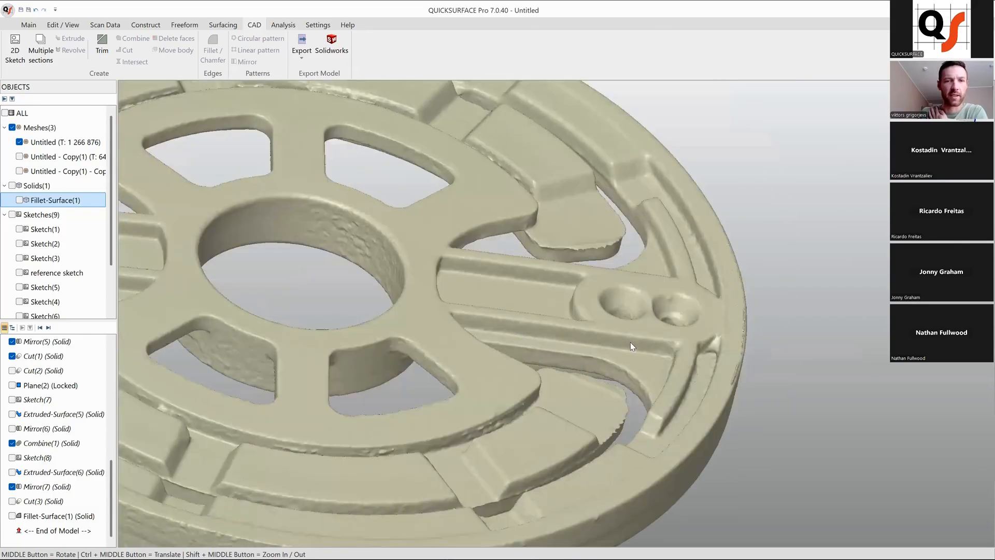
scroll(439, 269, "down", 2)
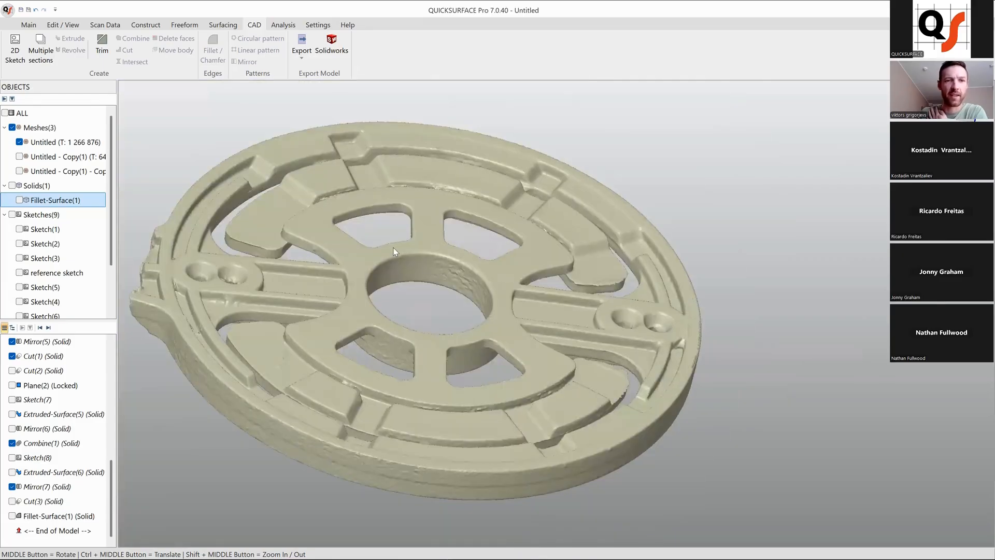
middle_click_drag(388, 241, 458, 249)
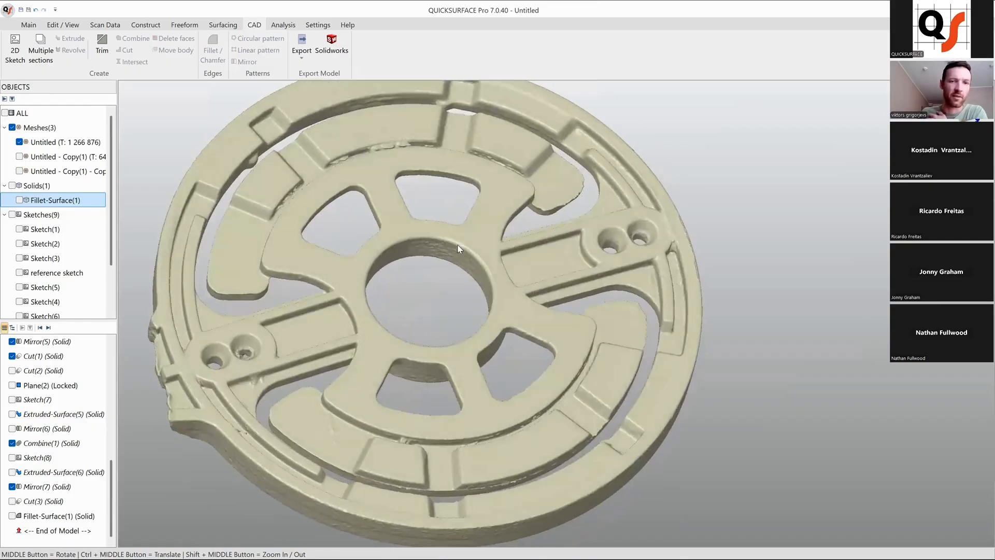
scroll(367, 181, "down", 3)
middle_click_drag(531, 265, 573, 284, "ctrl")
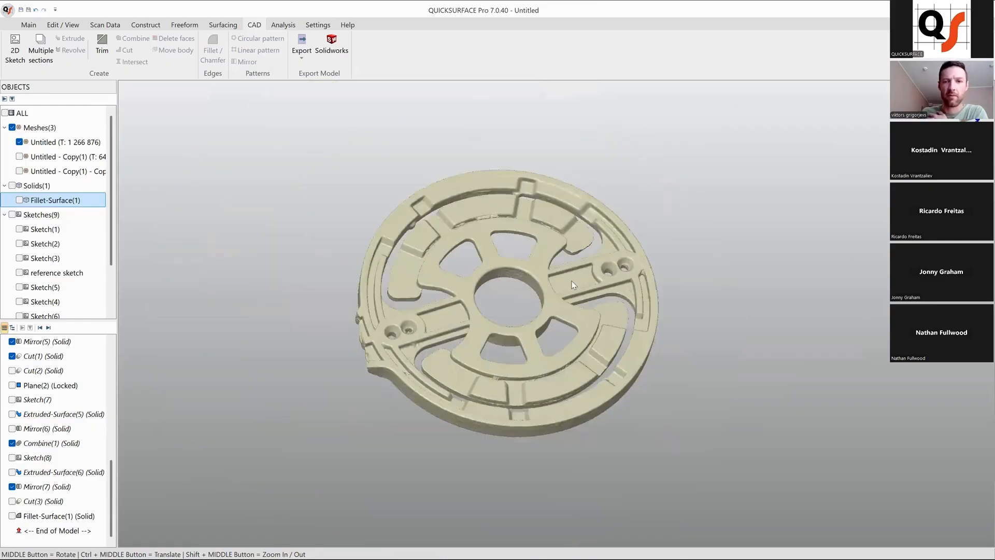
scroll(483, 245, "up", 3)
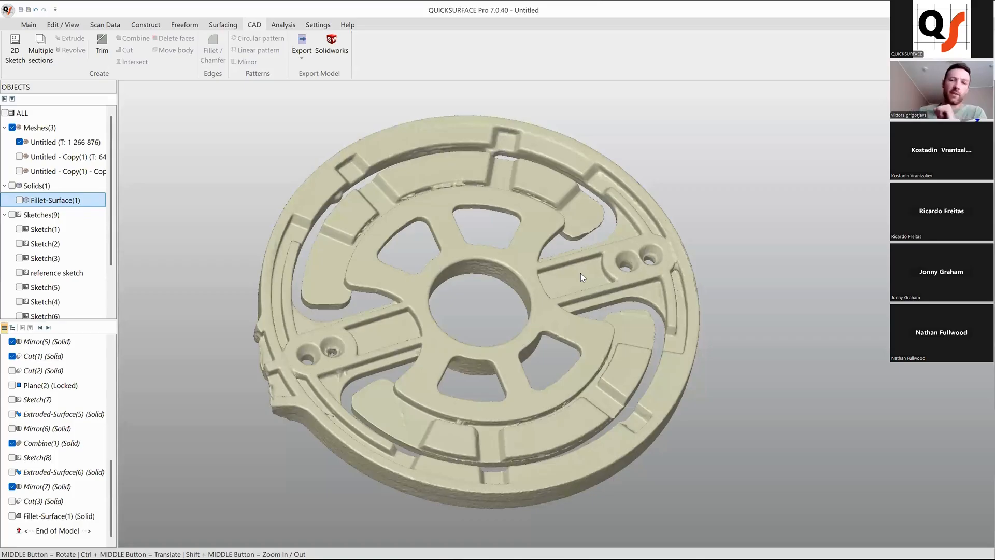
middle_click_drag(294, 242, 711, 493)
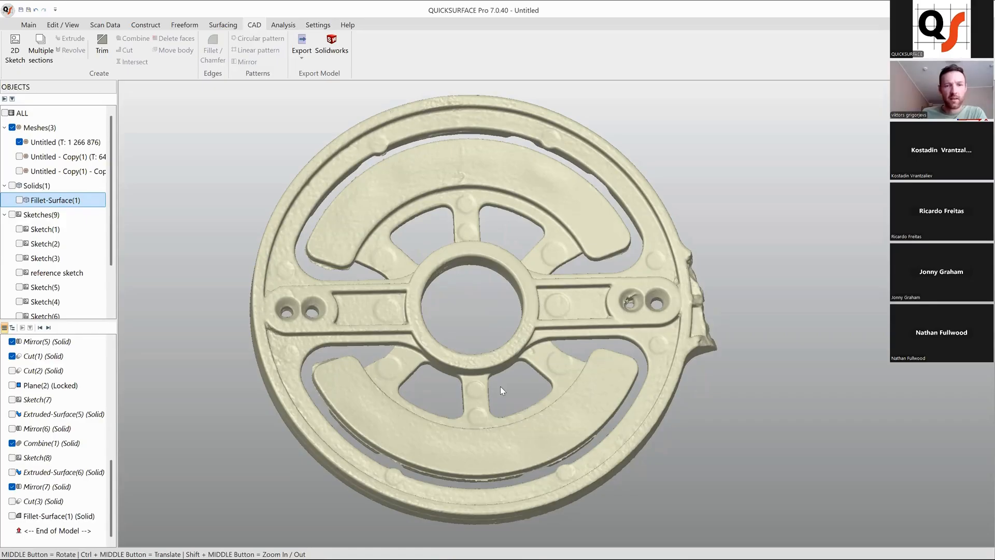
middle_click_drag(500, 377, 469, 283)
- Show the solid again and start a 2D sketch on the wheel's flat upper face that includes the arm
left_click(19, 200)
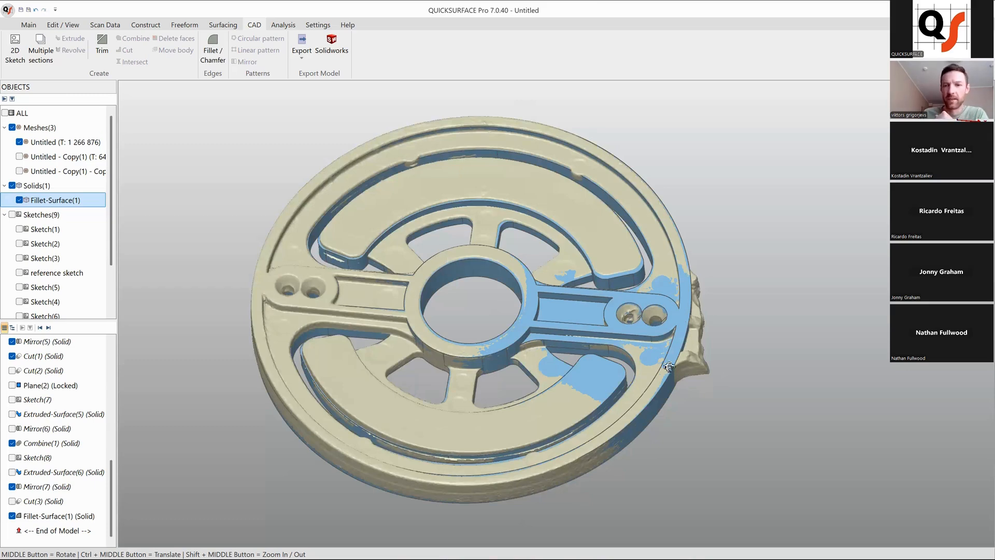
middle_click_drag(668, 367, 672, 366)
scroll(672, 367, "down", 3)
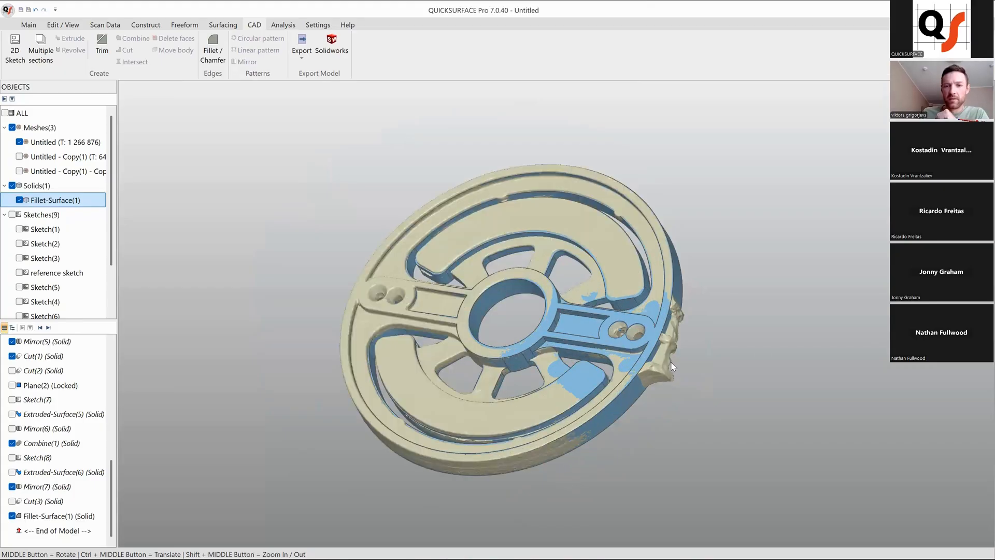
middle_click_drag(674, 338, 666, 336)
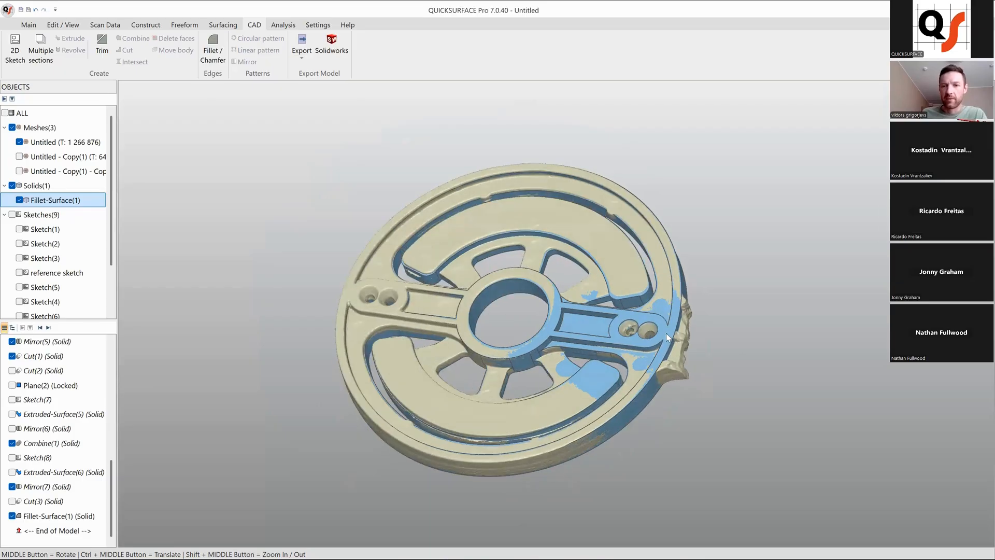
left_click(666, 333)
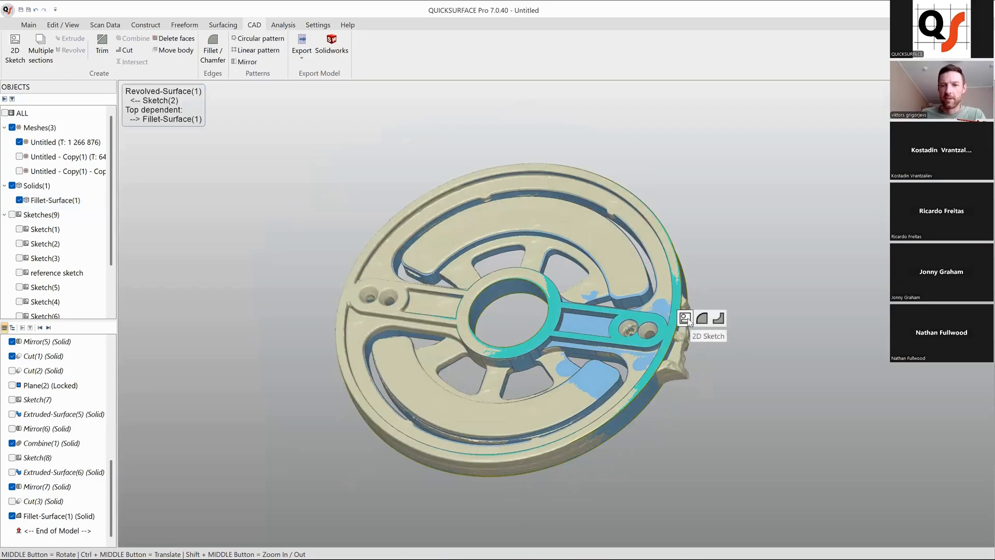
left_click(685, 319)
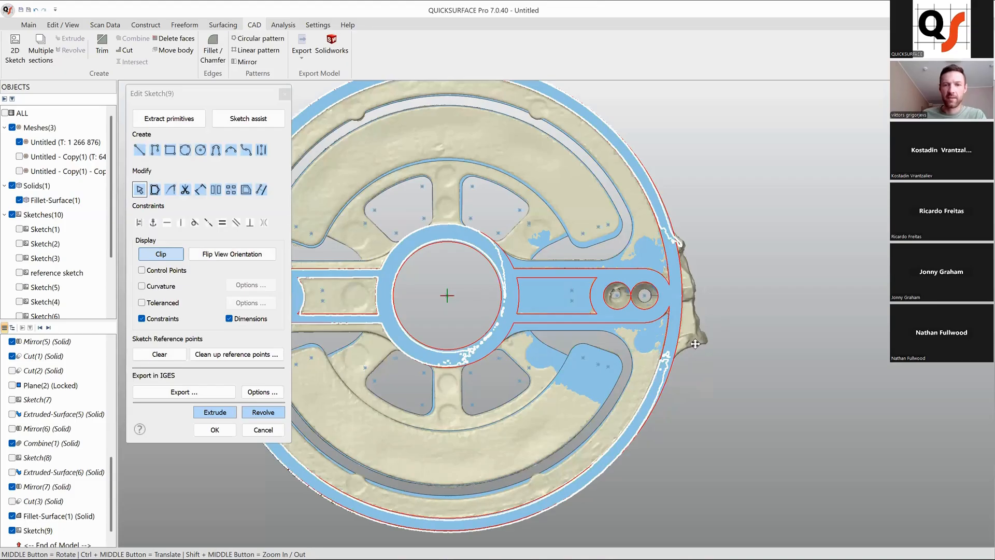
middle_click_drag(694, 344, 814, 337, "ctrl")
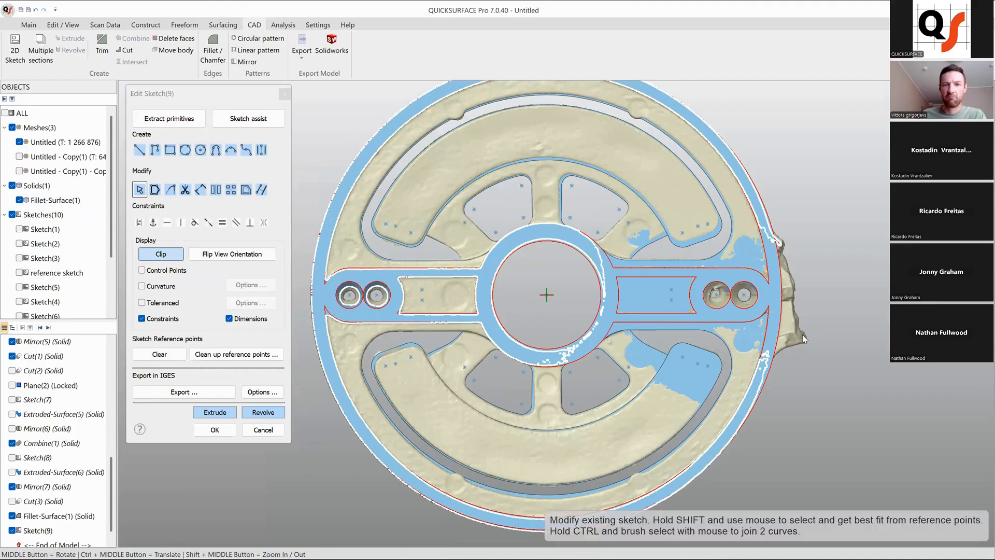
- Sketch a horizontal line from the arm's outer end, level with the two holes, outward well past the wheel's rim
middle_click_drag(762, 341, 630, 355, "ctrl")
scroll(653, 346, "up", 2)
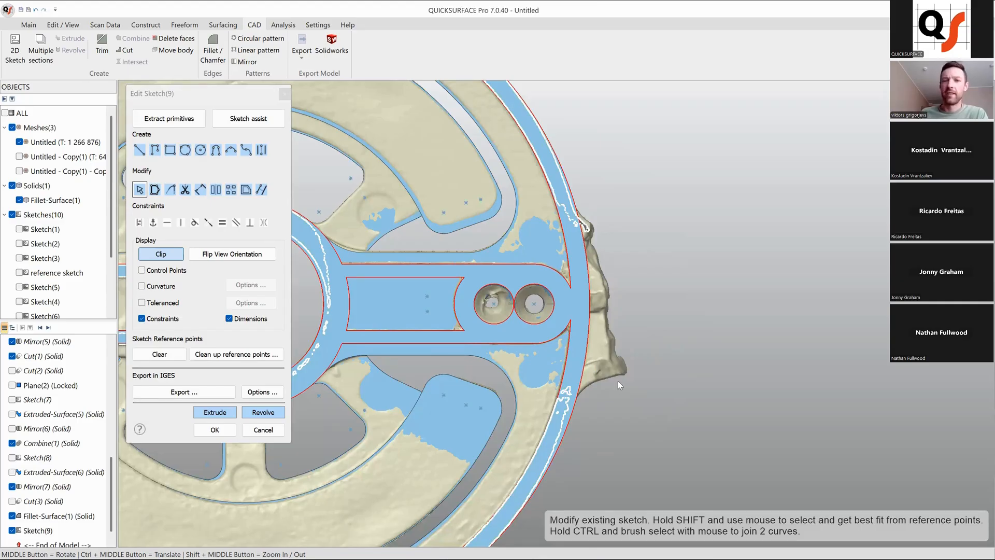
left_click(139, 153)
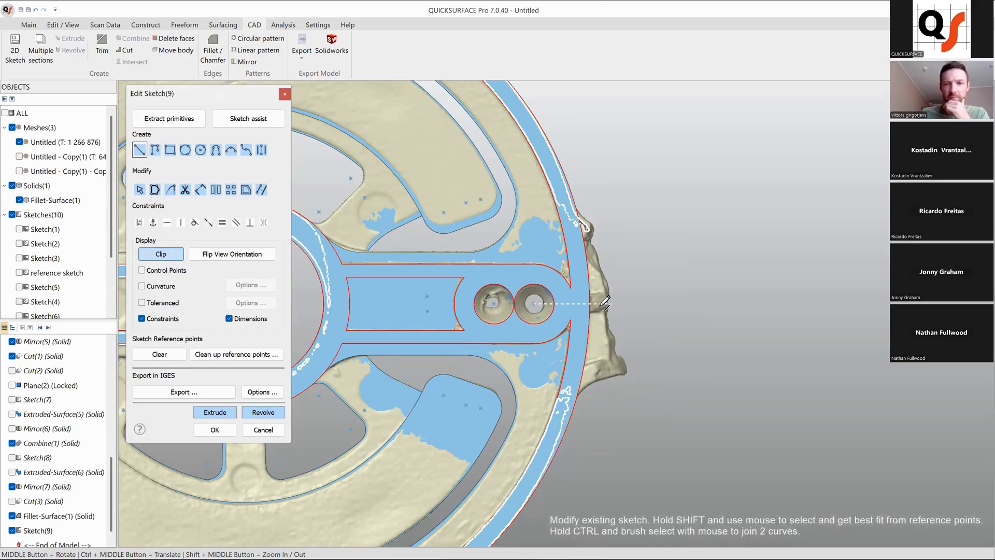
left_click(572, 305)
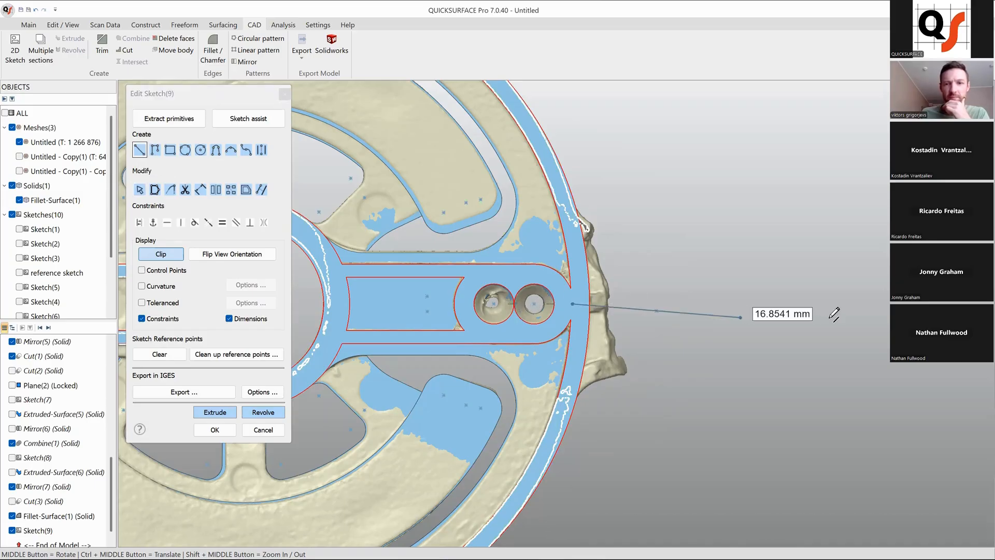
scroll(835, 311, "down", 2)
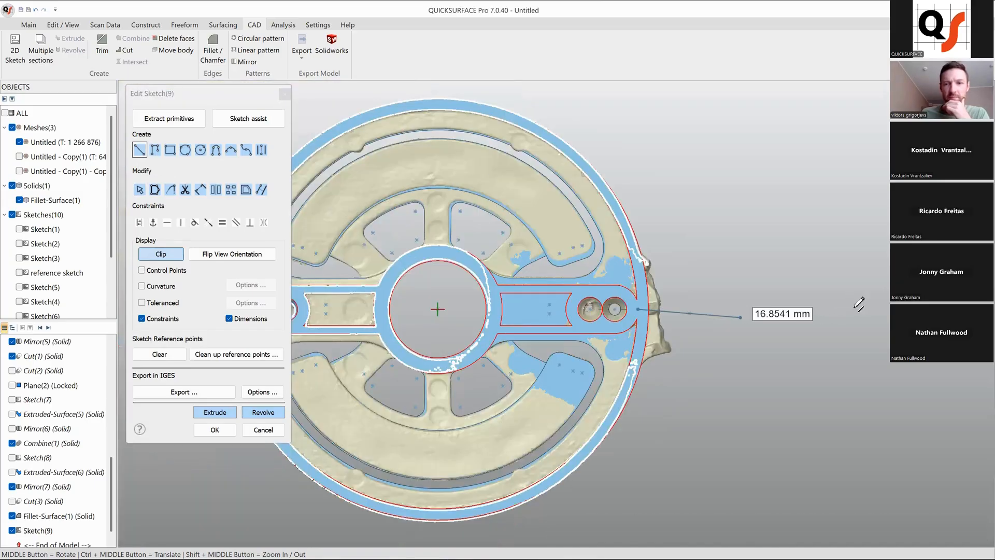
left_click(881, 309)
key("Escape")
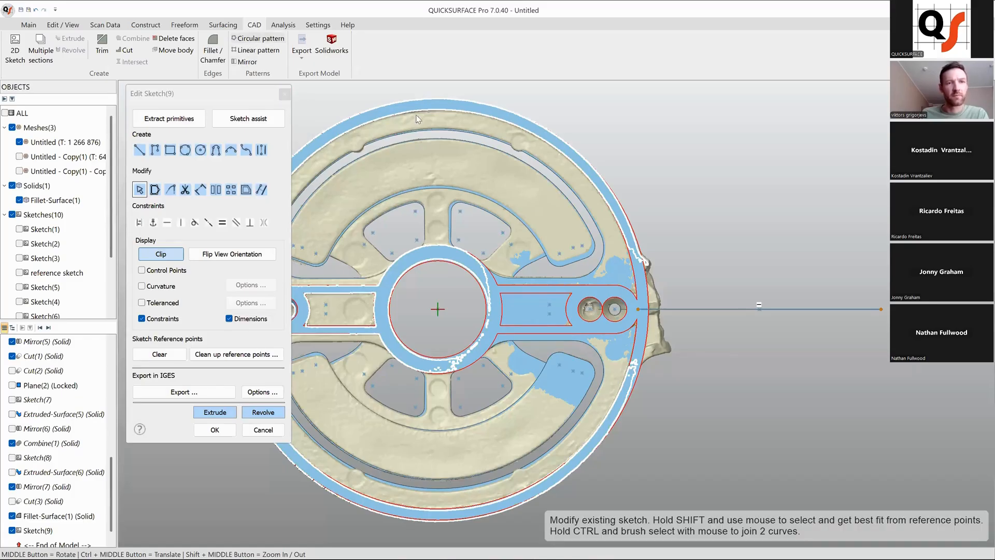
- Sketch a circle centred on the outer end of the horizontal line
middle_click_drag(728, 265, 597, 255, "ctrl")
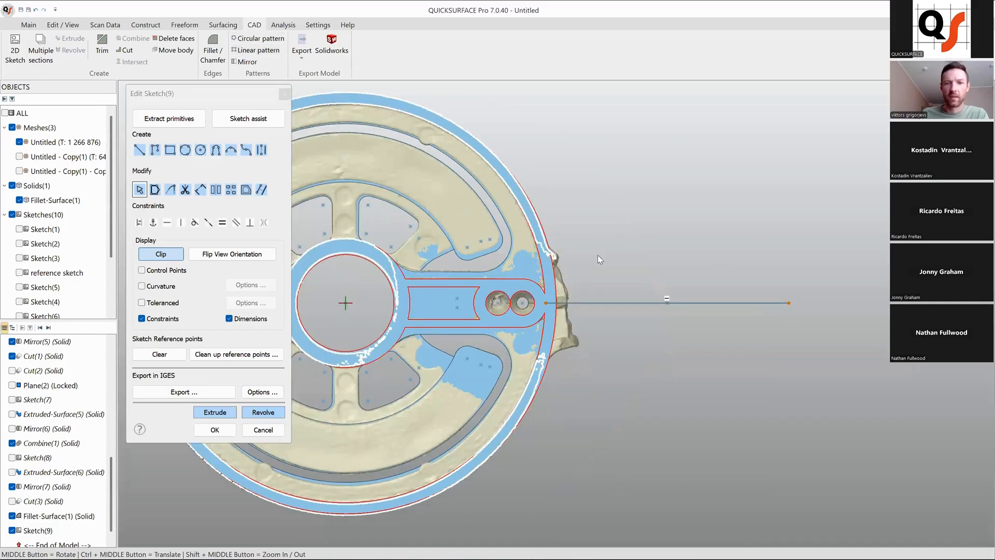
scroll(598, 254, "up", 2)
left_click(200, 150)
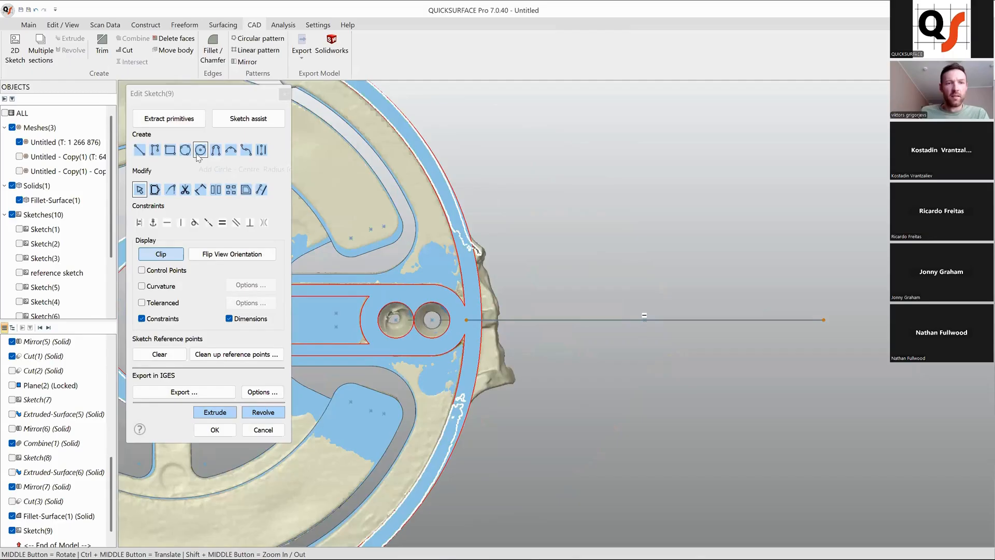
left_click(824, 320)
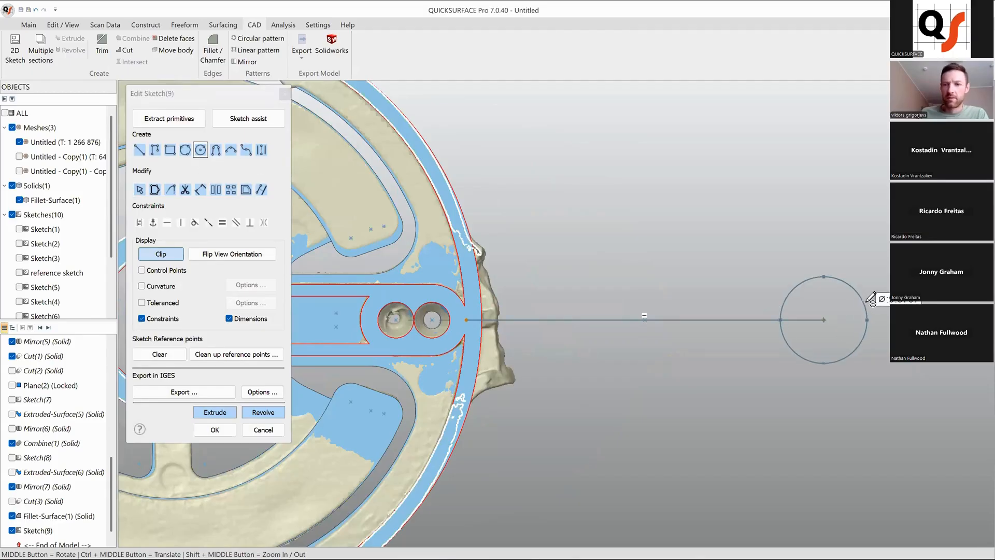
left_click(866, 302)
key("Return")
key("Escape")
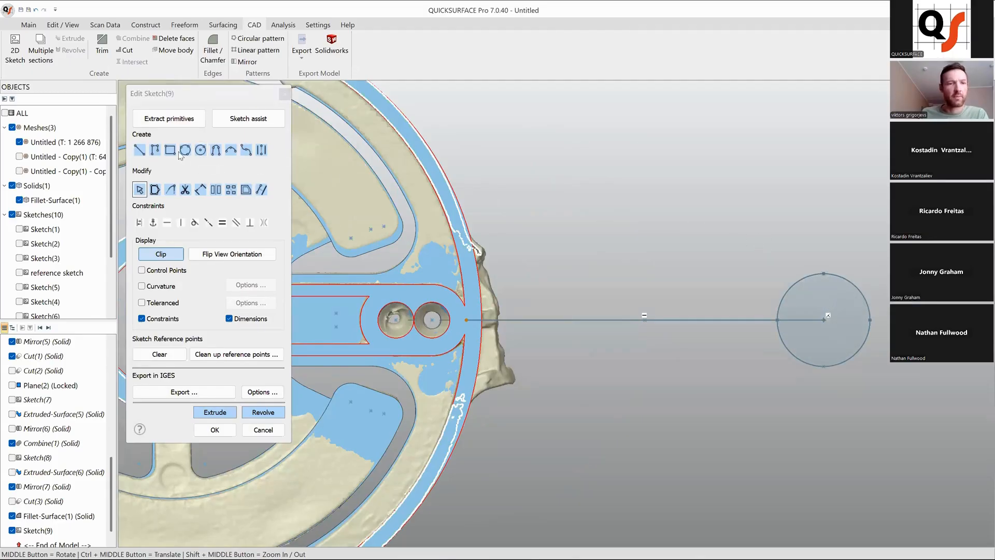
- Sketch a horizontal line from the circle's uppermost point back toward the wheel, ending short of the rim
left_click(140, 150)
left_click(823, 273)
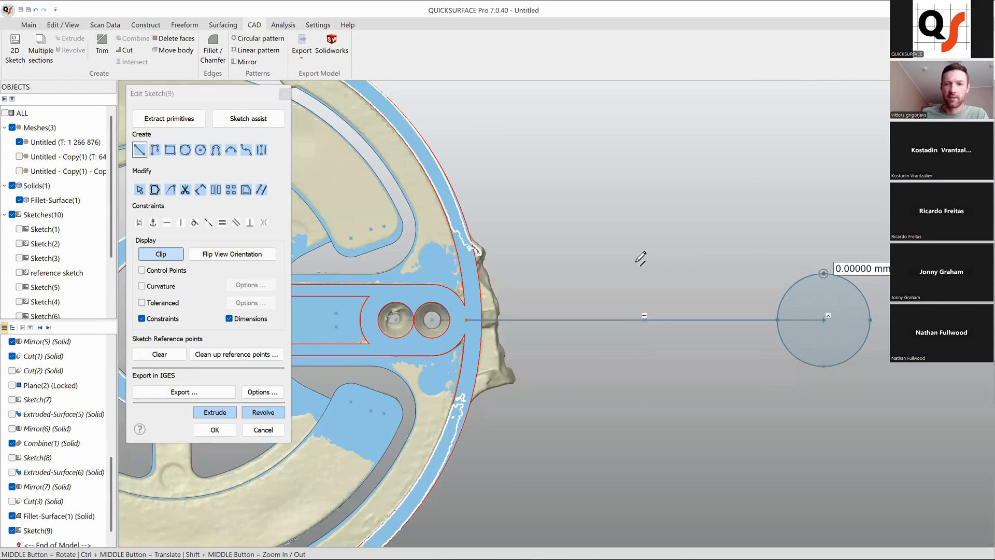
left_click(576, 273)
key("Escape")
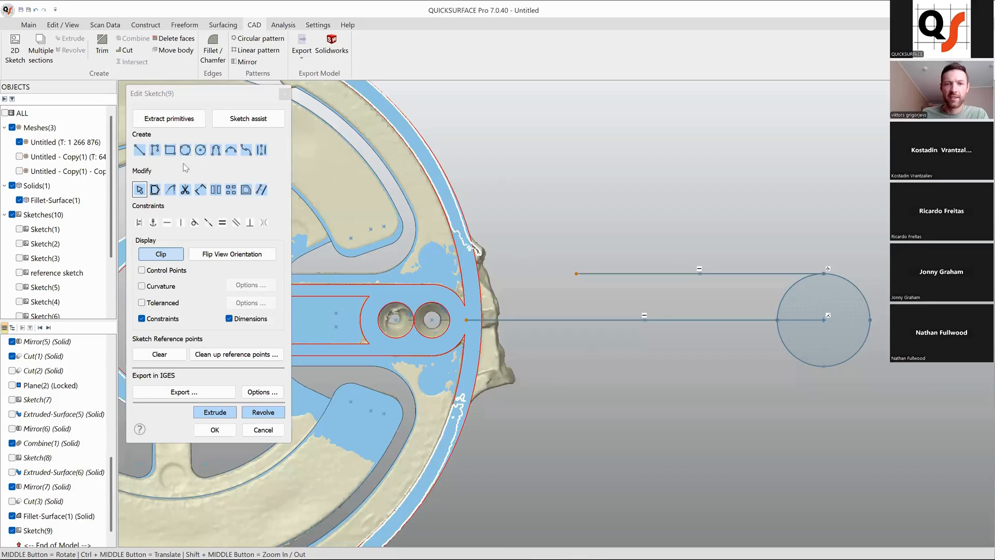
- Connect the upper line's inner end to the wheel's rim with a concave arc tangent to that line
left_click(216, 150)
left_click(458, 223)
left_click(576, 273)
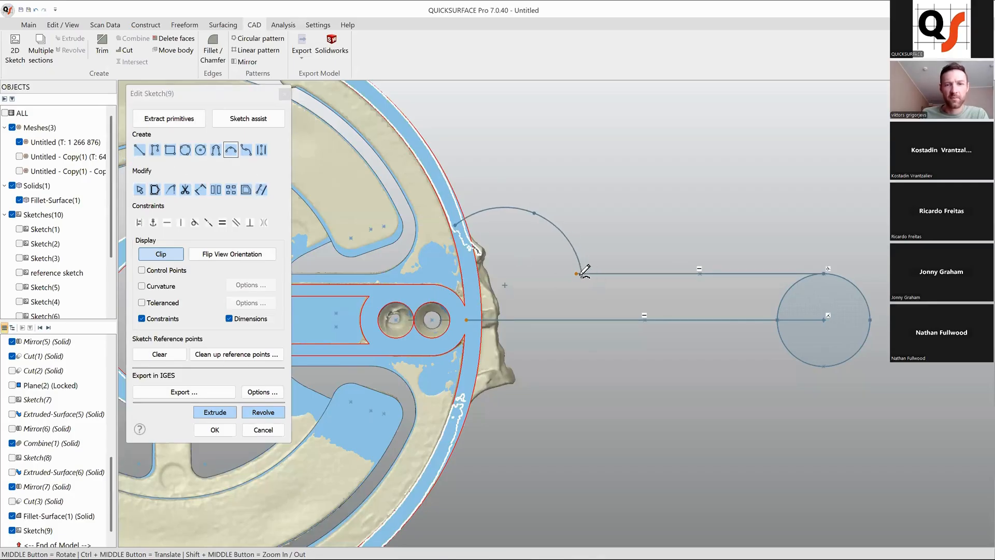
left_click(505, 256)
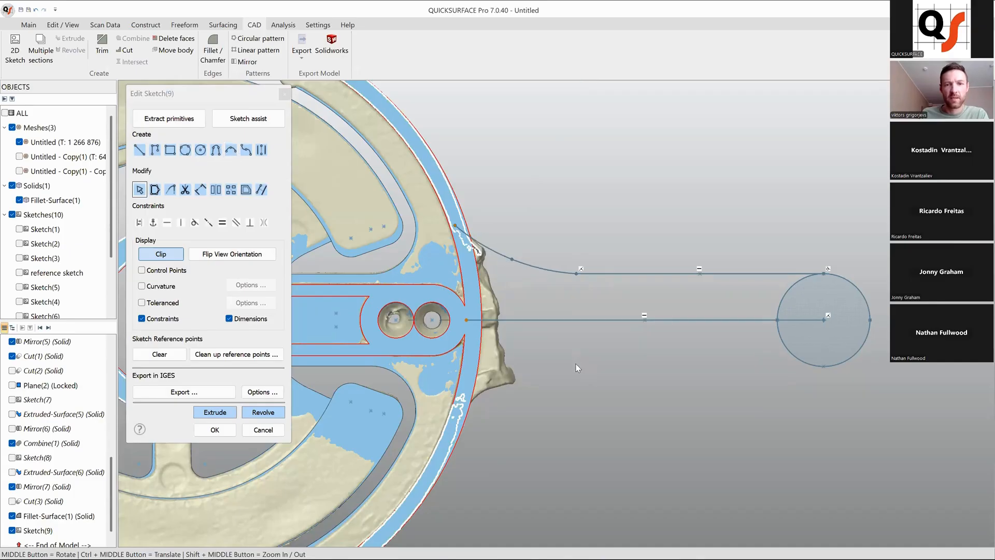
- Turn the middle line into construction geometry and mirror the upper line and arc across it
left_click(692, 321)
left_click(704, 310)
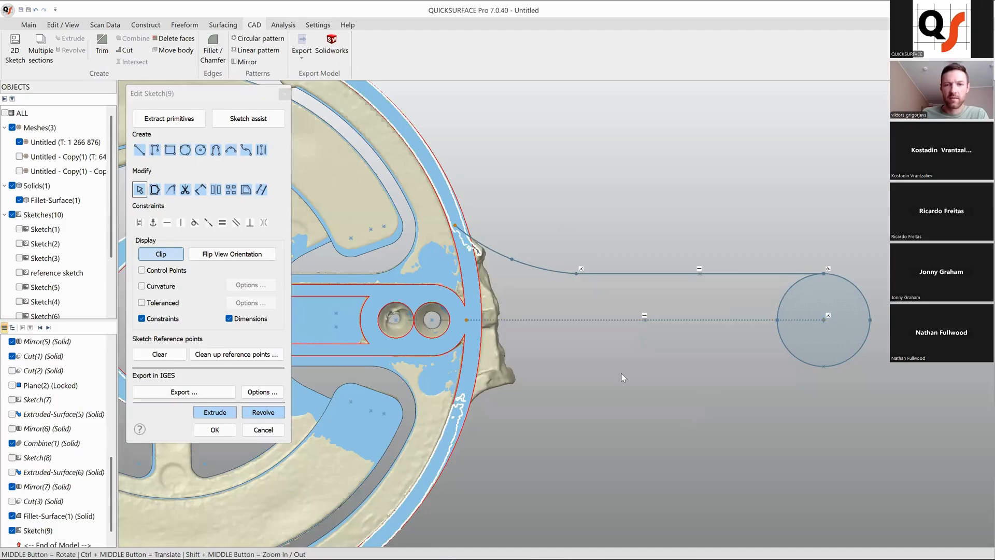
left_click(732, 275)
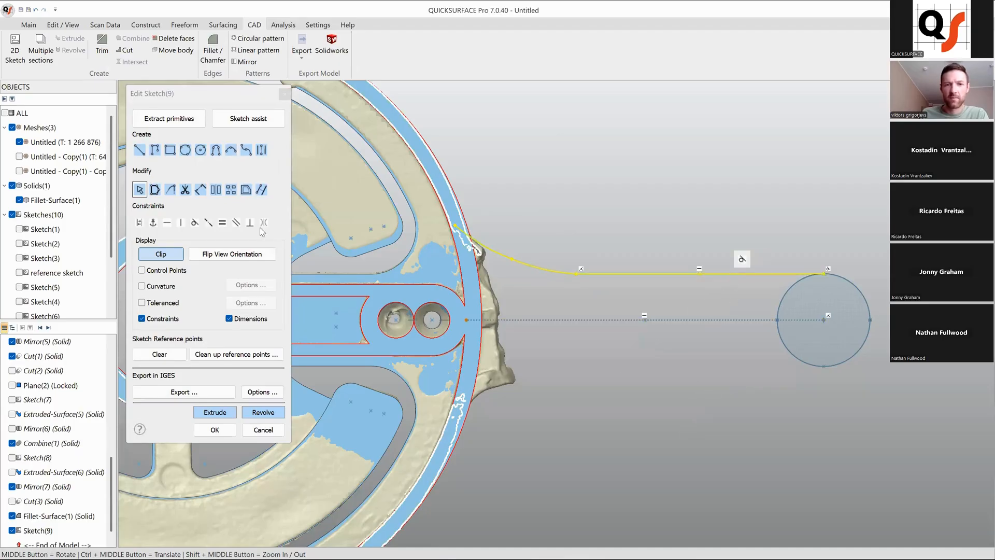
left_click(571, 322, "ctrl")
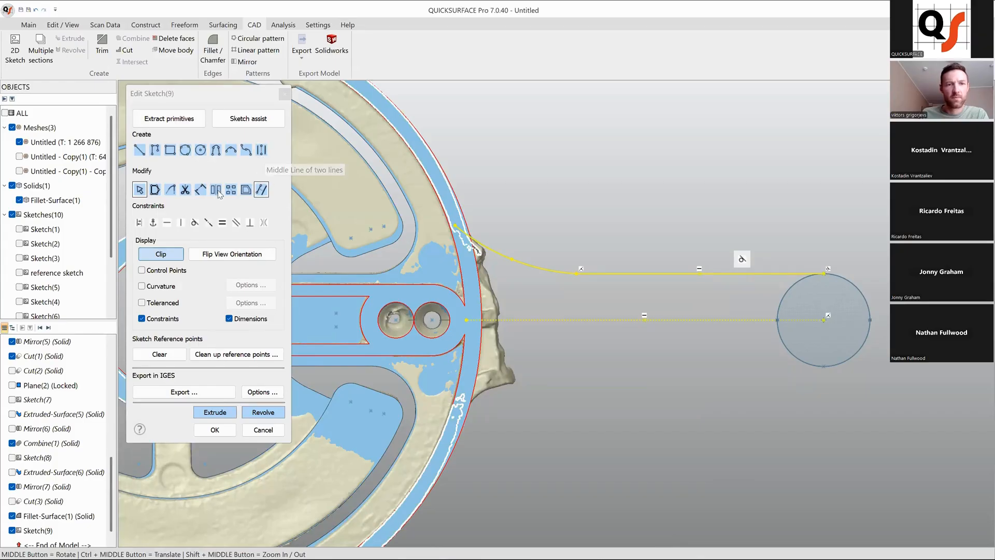
left_click(261, 189)
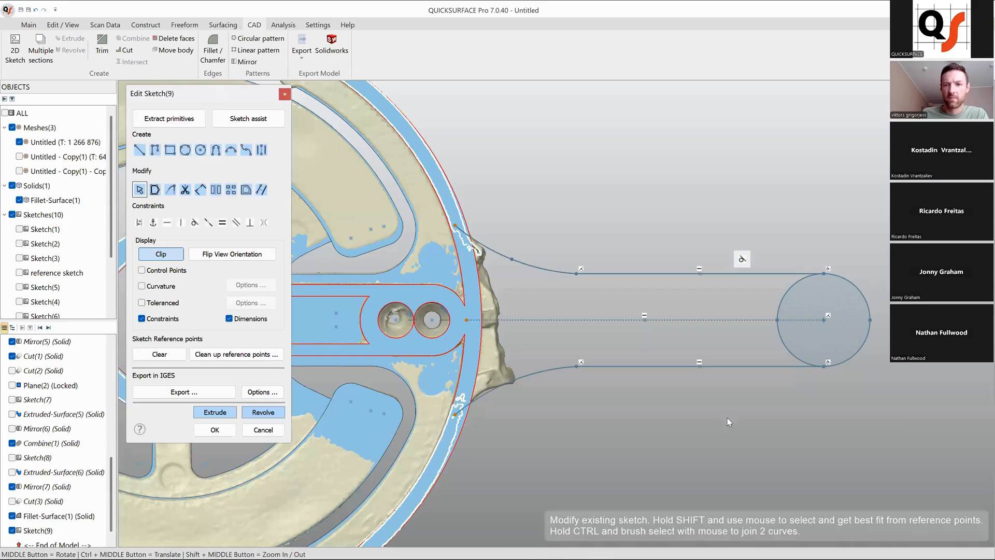
- Trim away the inner half of the circle to leave a rounded end on the handle profile
left_click(185, 189)
left_click(791, 288)
left_click(791, 337)
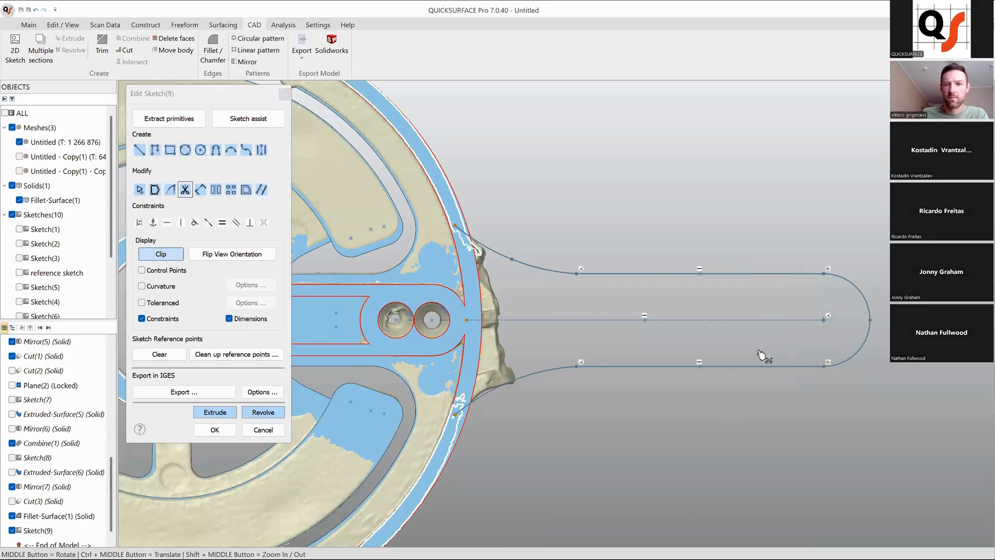
key("Escape")
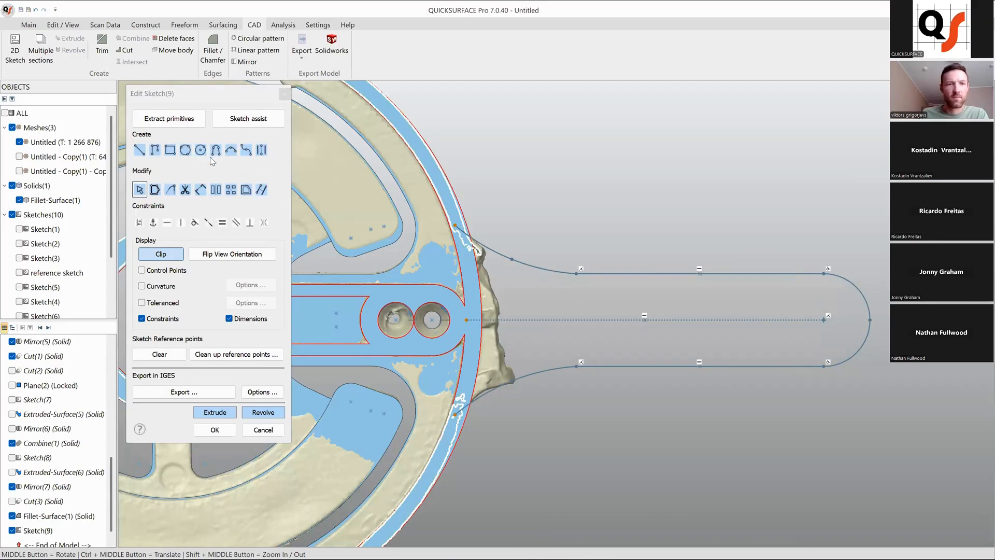
- Close the handle profile with a three-point arc between the two arc ends on the wheel's rim
scroll(574, 349, "up", 2)
left_click(230, 150)
left_click(403, 168)
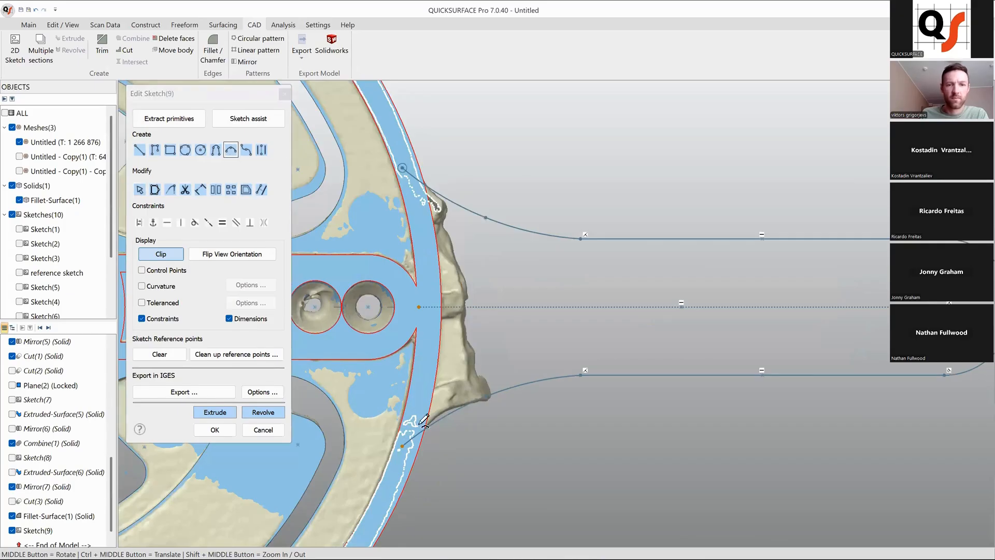
left_click(402, 444)
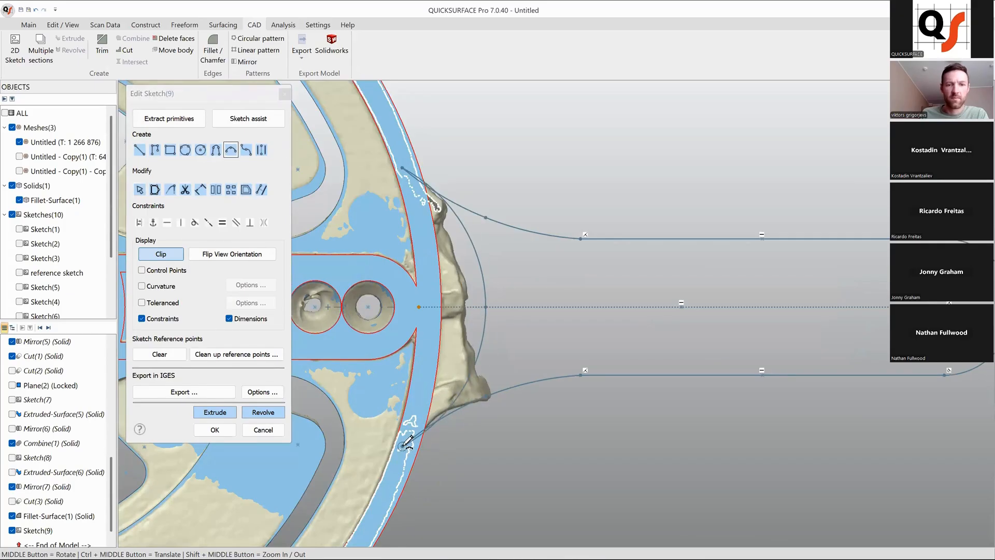
left_click(427, 306)
- Try to extrude the closed handle profile as a new two-sided solid with 0.1 mm snapping
left_click(214, 415)
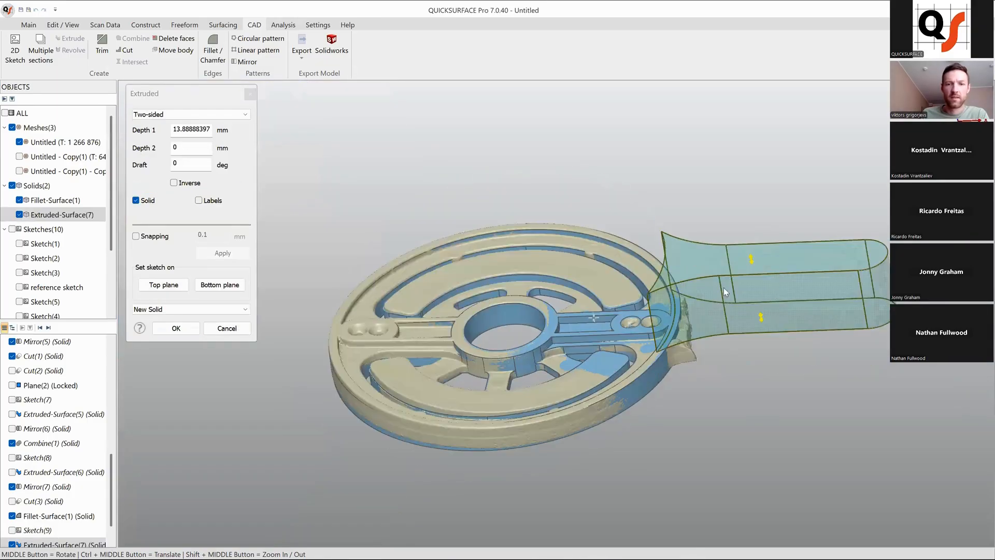
scroll(723, 288, "up", 5)
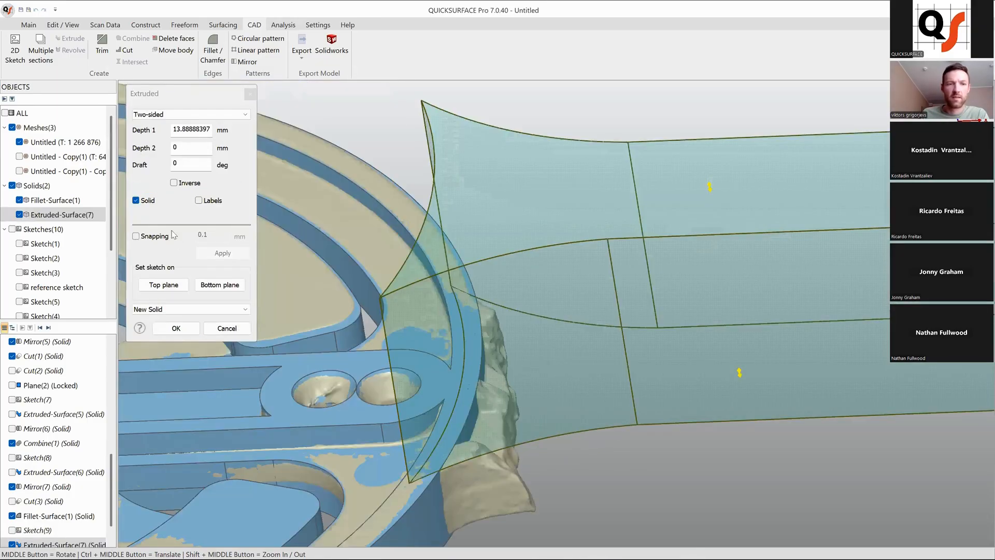
left_click(136, 236)
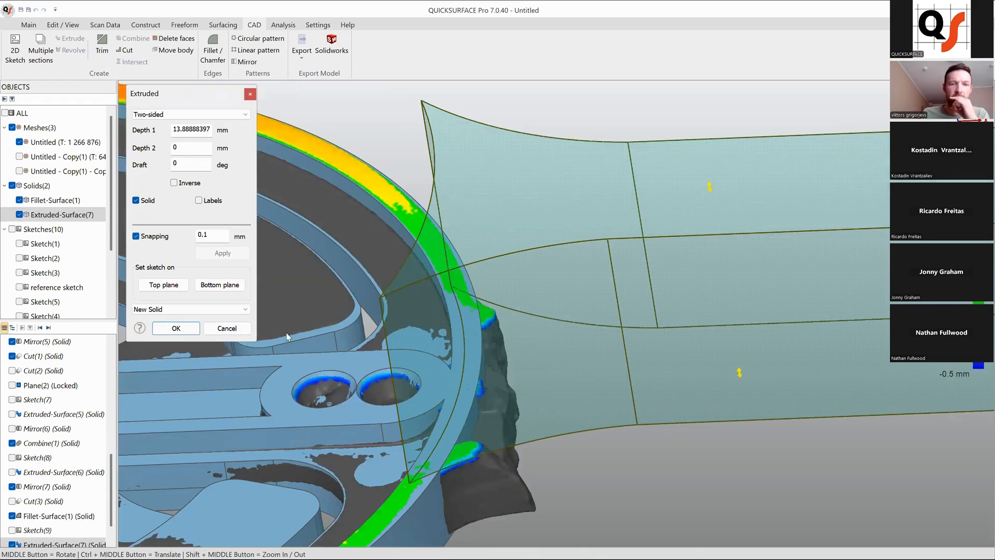
key("Escape")
scroll(52, 498, "down", 1)
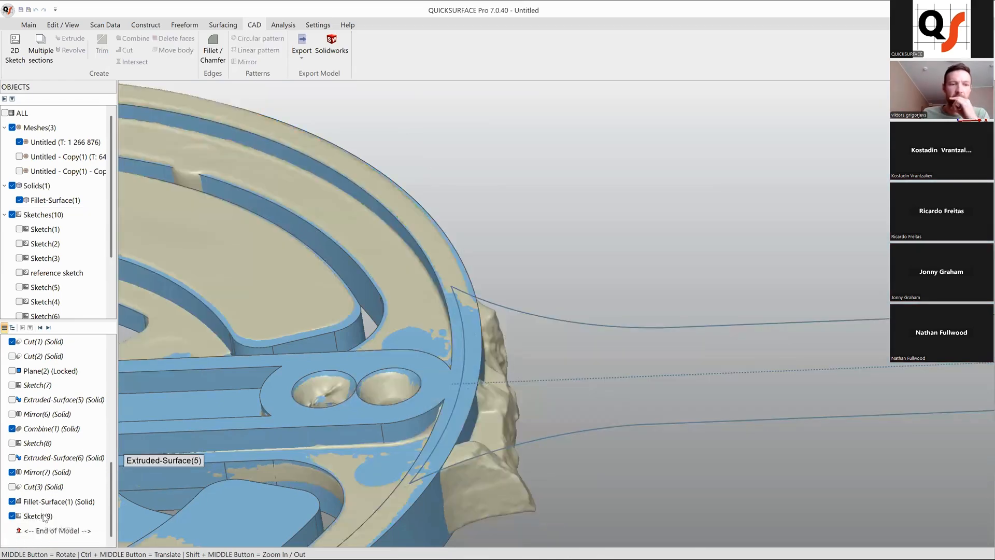
- Reopen the handle sketch for editing and delete the arc that closes the profile at the rim
right_click(46, 516)
left_click(72, 353)
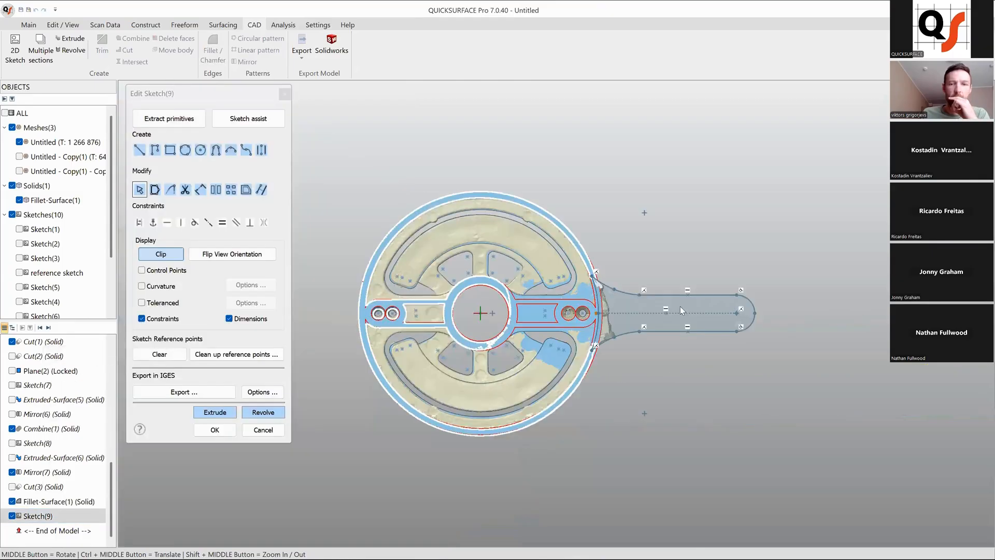
scroll(601, 319, "up", 2)
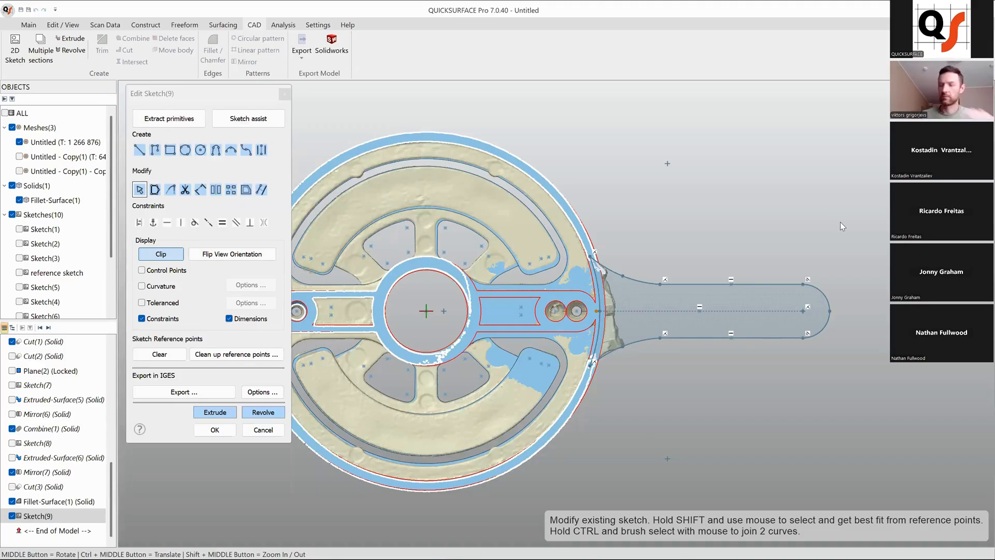
scroll(756, 288, "up", 2)
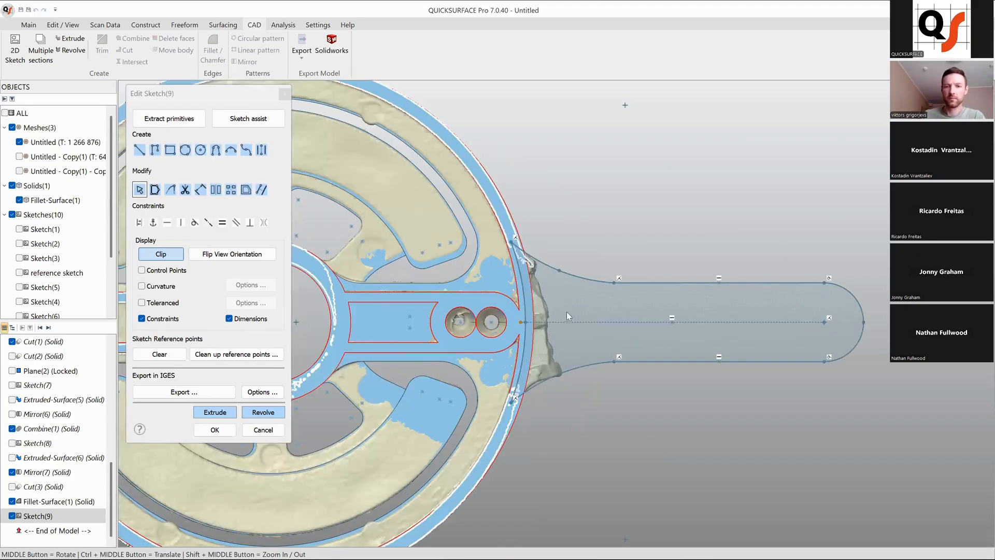
left_click(525, 309)
key("Delete")
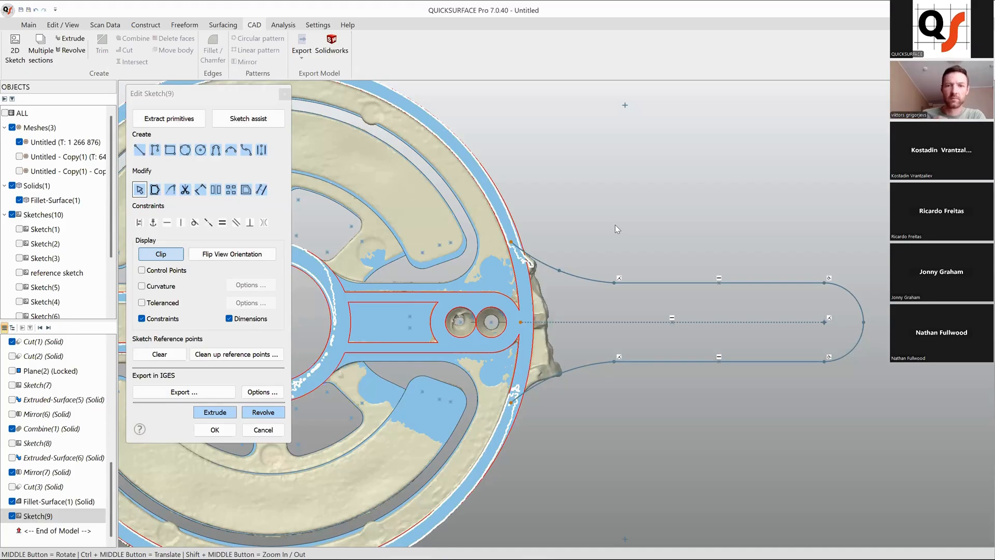
- Extrude the open handle profile as a two-sided surface with depths of 13.88888397 mm and 0 mm
left_click(208, 413)
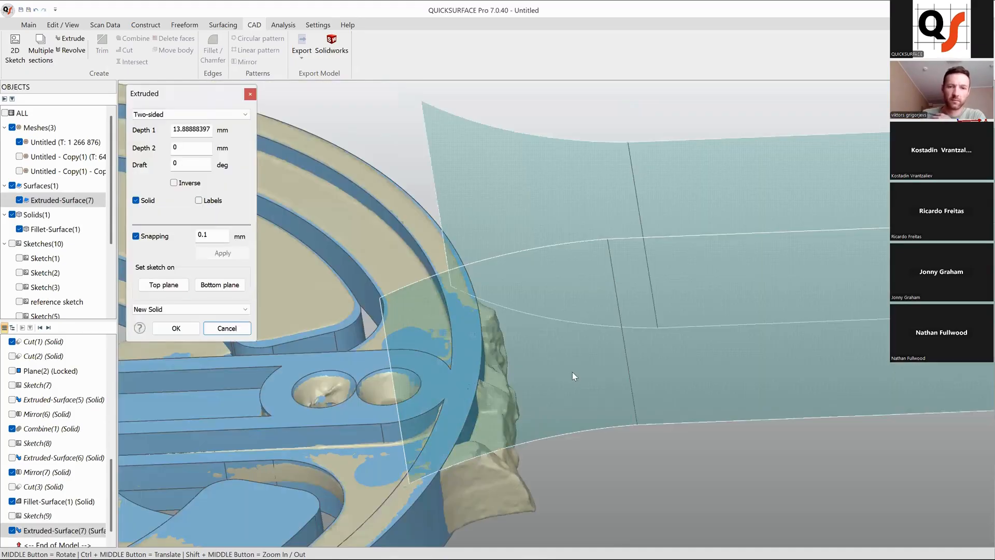
scroll(596, 405, "down", 5)
middle_click_drag(596, 405, 657, 414)
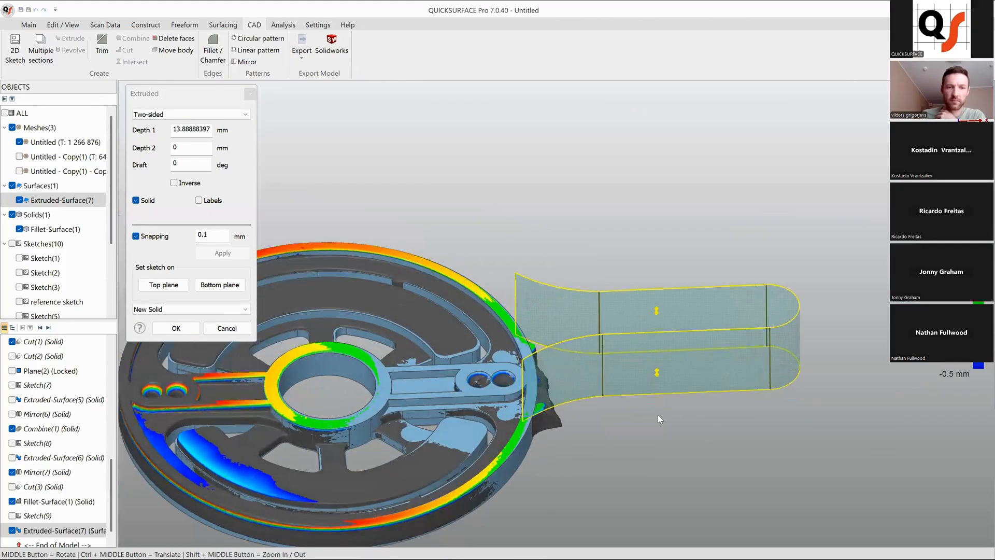
left_click(176, 328)
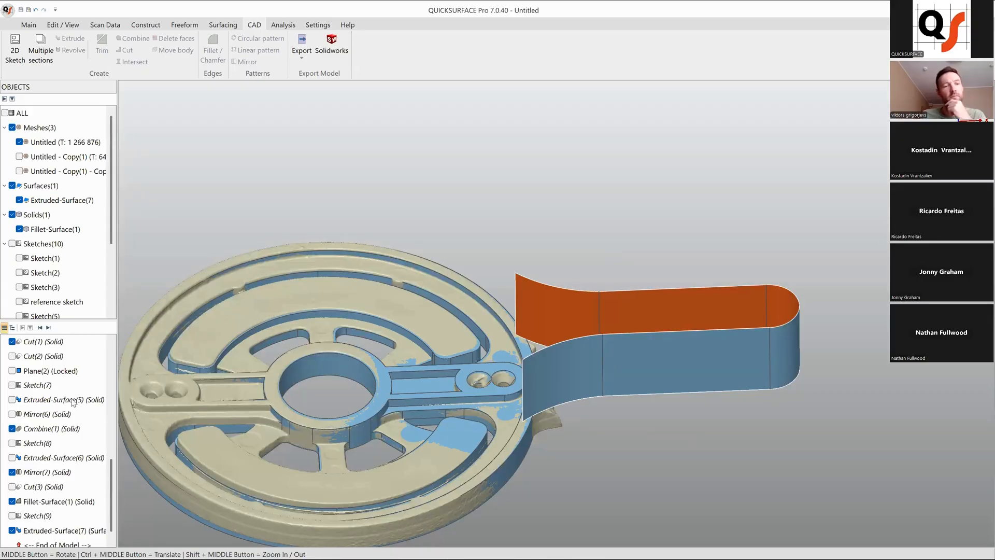
- Reopen the handle sketch and close its profile at the wheel's rim with a three-point arc between the two arc ends
scroll(67, 467, "down", 1)
right_click(31, 500)
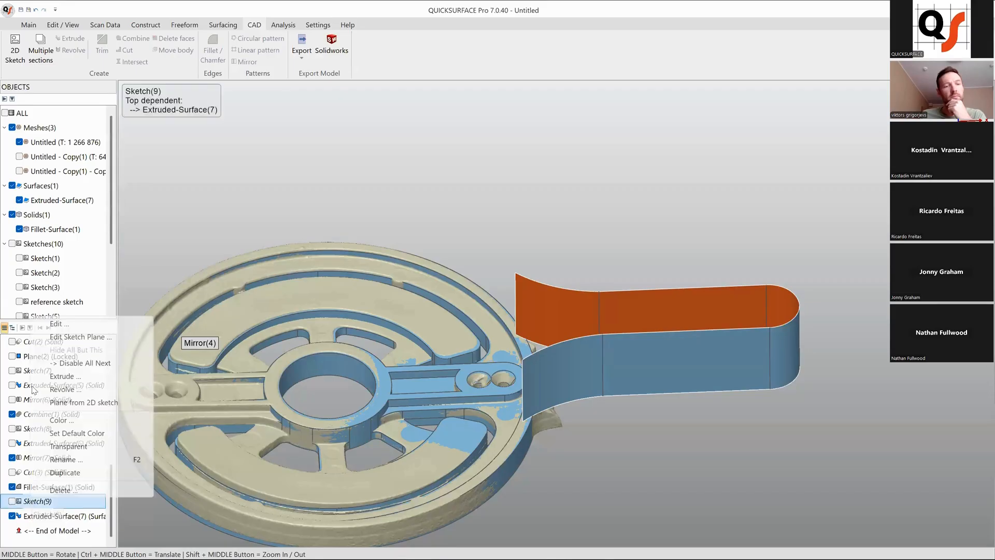
left_click(54, 323)
scroll(639, 313, "up", 5)
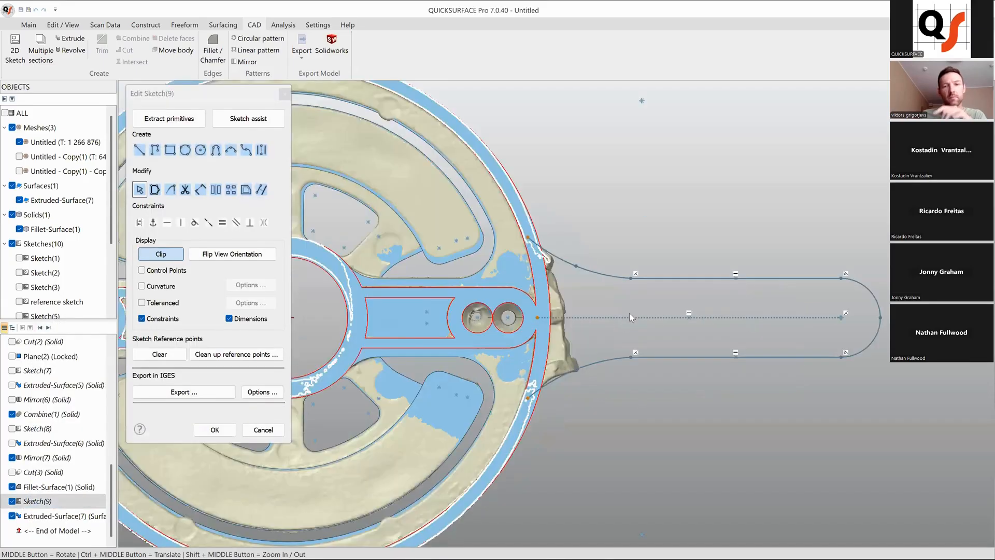
left_click(231, 150)
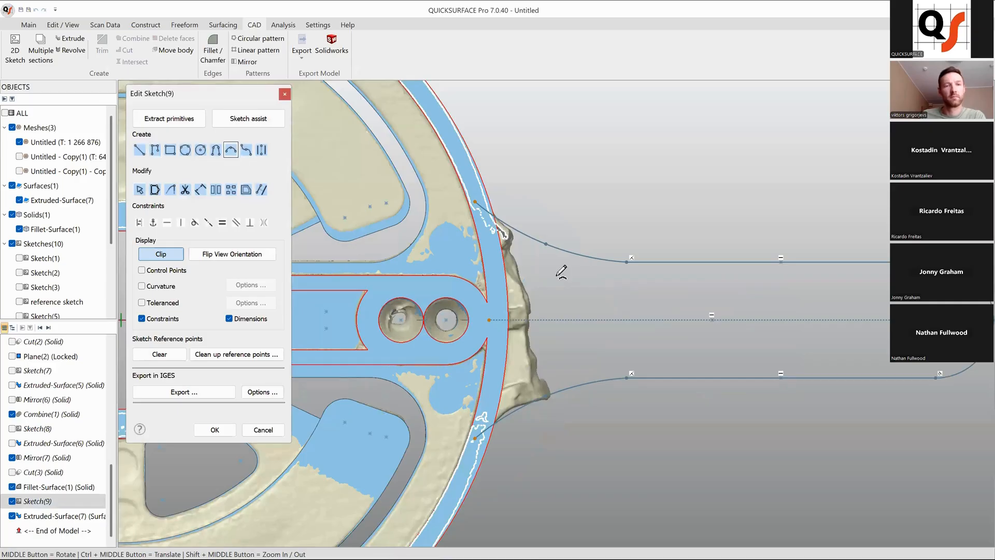
left_click(475, 201)
left_click(475, 438)
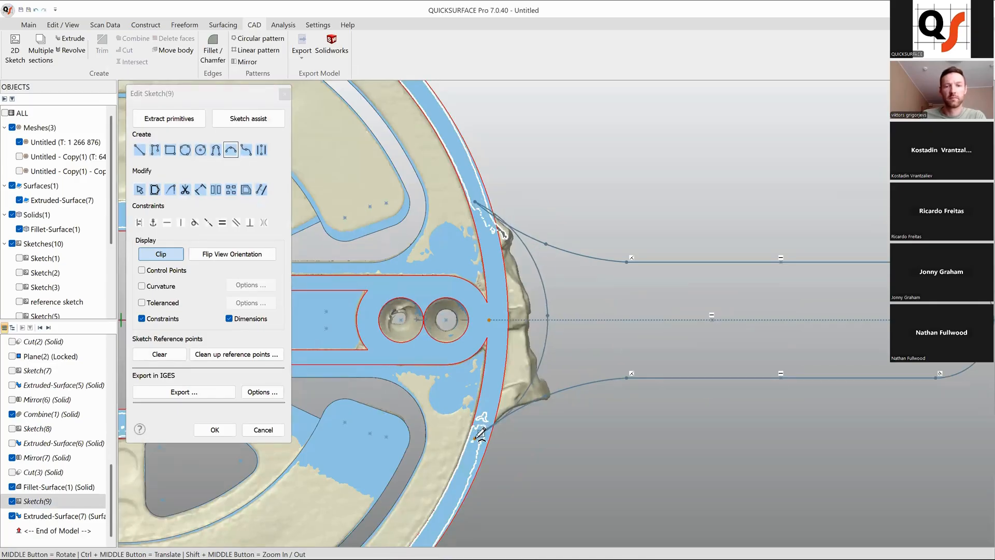
left_click(499, 319)
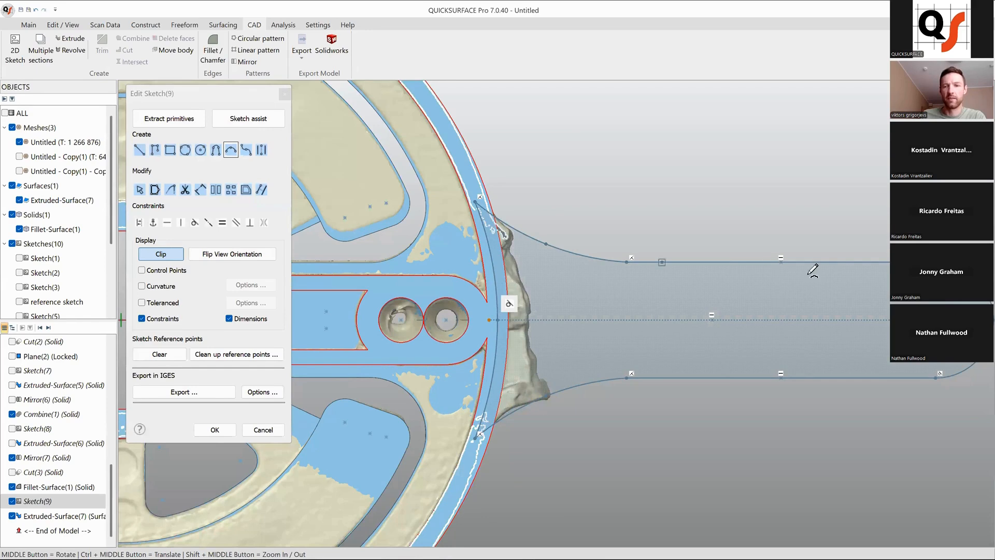
scroll(870, 290, "down", 2)
key("Escape")
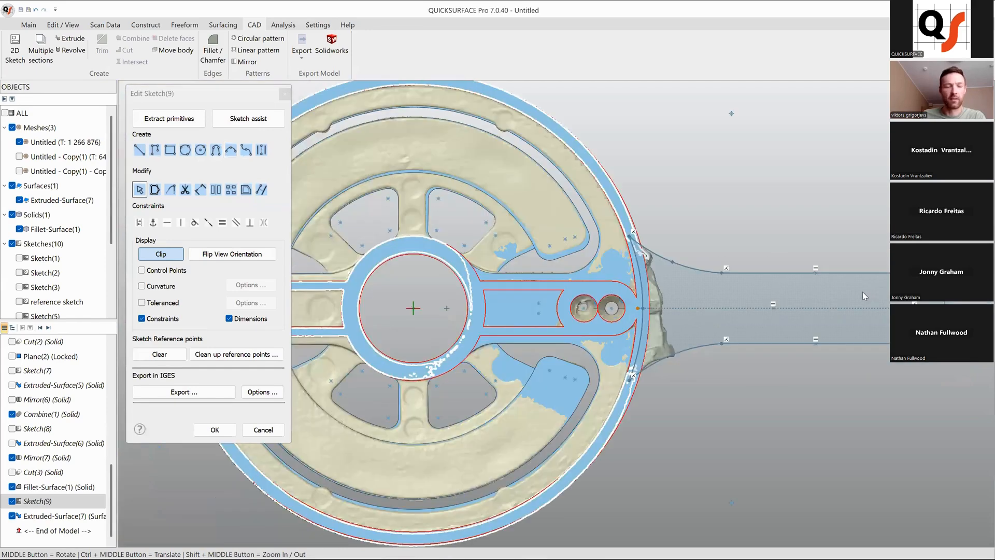
middle_click_drag(862, 291, 538, 358, "ctrl")
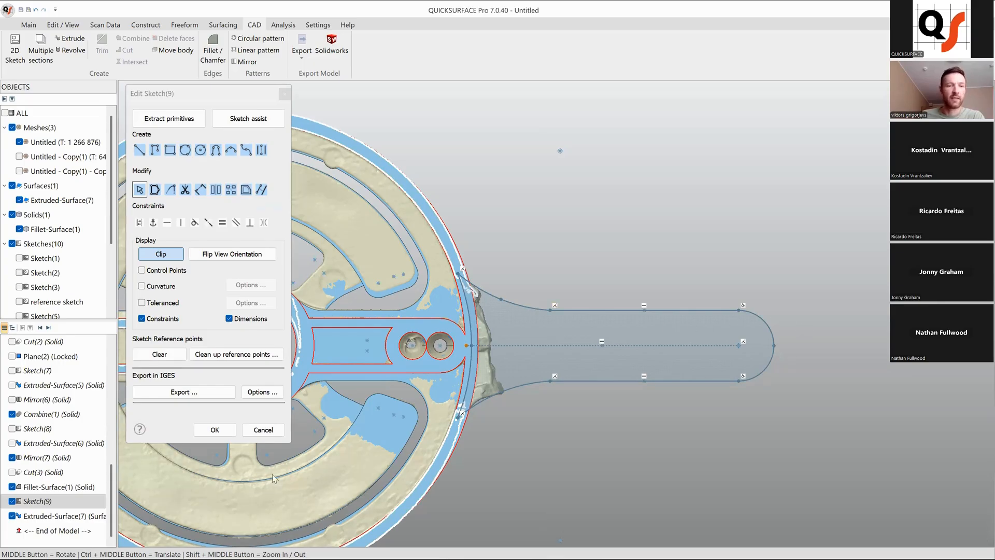
left_click(214, 430)
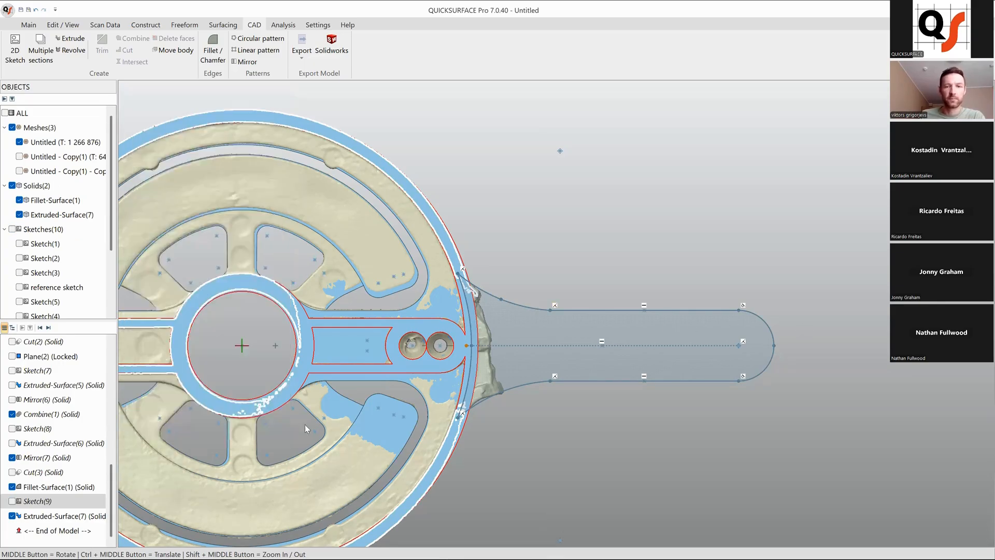
- Edit the handle extrusion, setting Depth 1 to 0 mm and Depth 2 to 5.00830993 mm
right_click(84, 517)
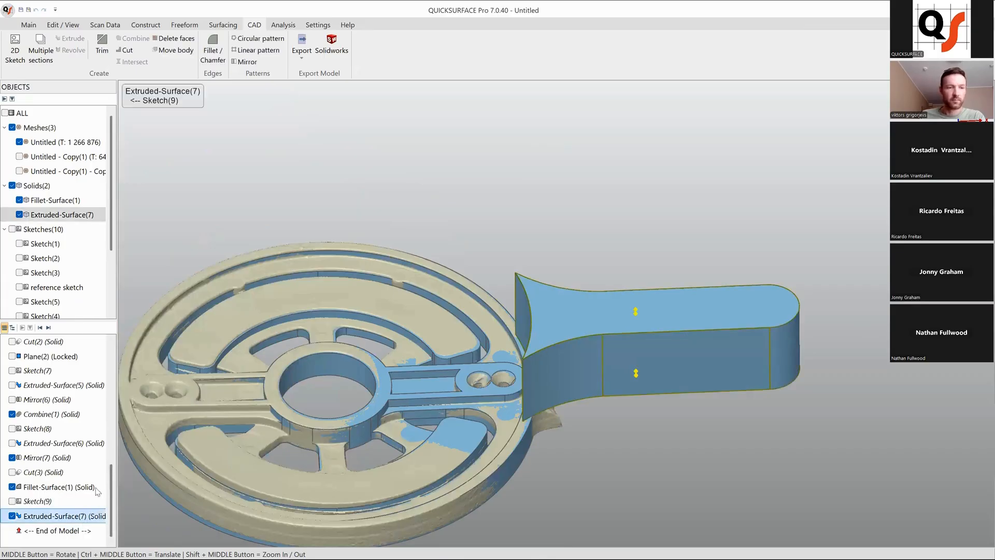
left_click(112, 370)
scroll(561, 359, "up", 5)
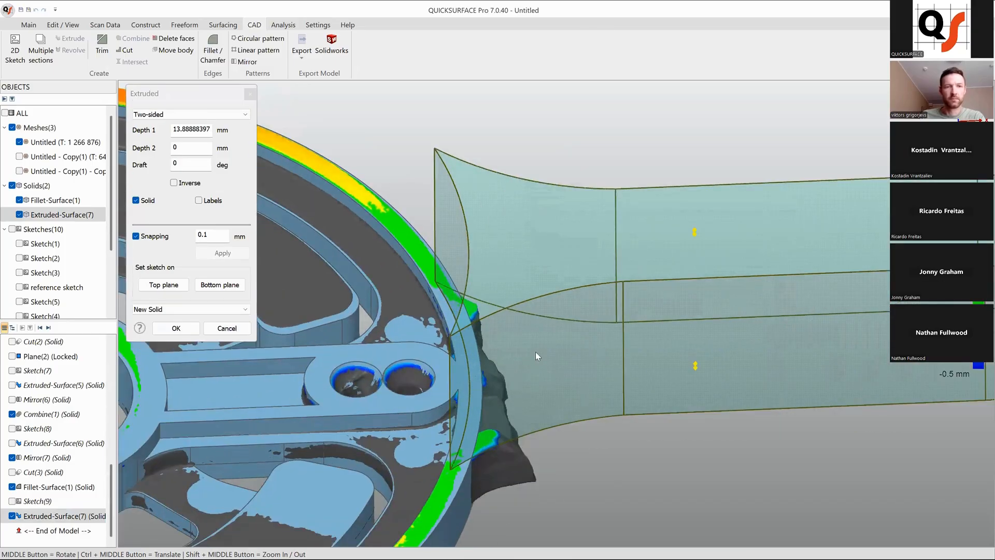
middle_click_drag(535, 352, 526, 332, "ctrl")
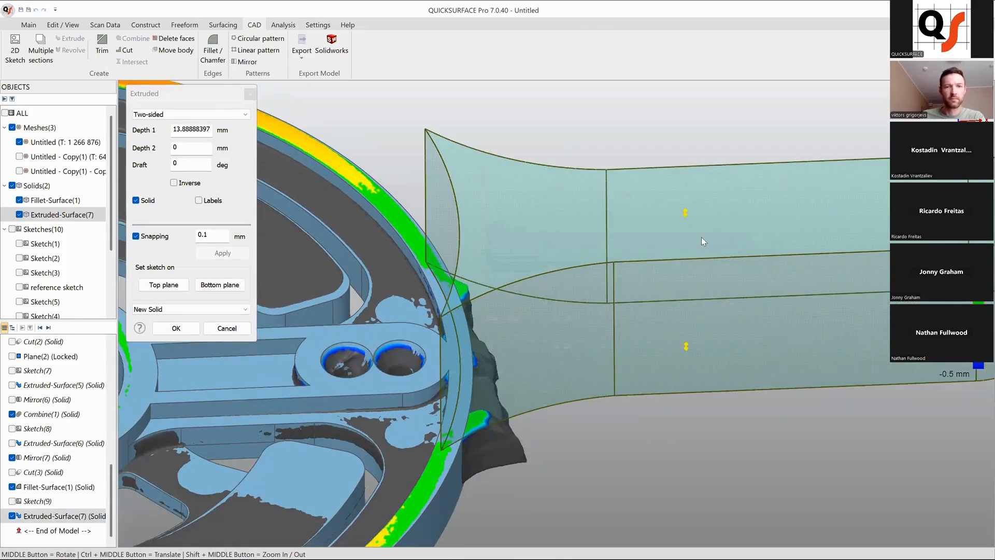
left_click_drag(686, 214, 464, 354)
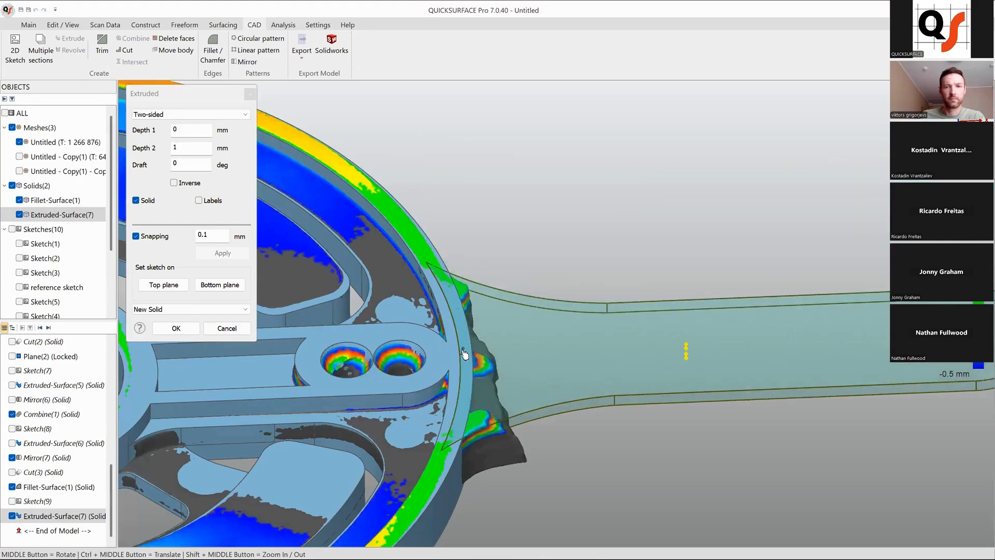
middle_click_drag(465, 355, 435, 407)
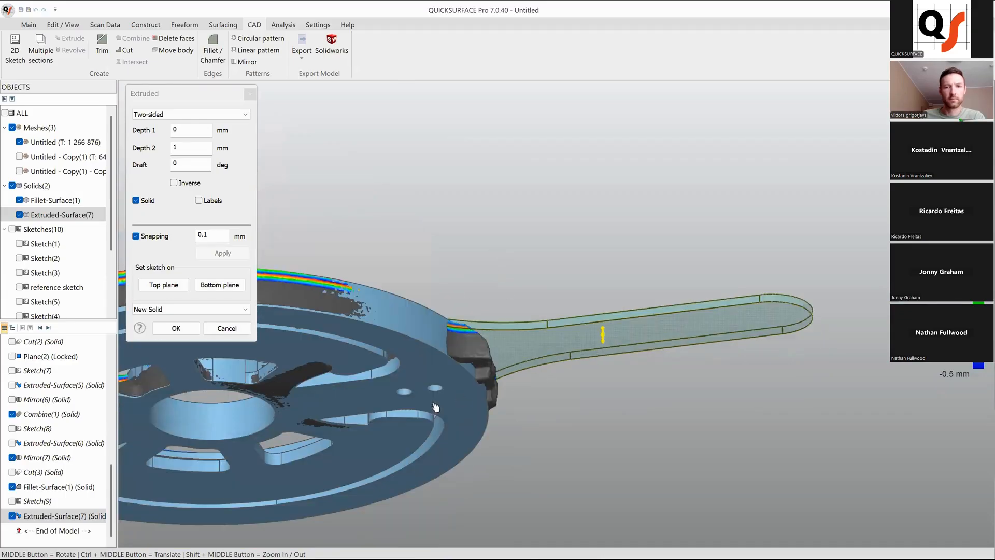
left_click_drag(606, 343, 466, 393)
middle_click_drag(496, 341, 484, 402)
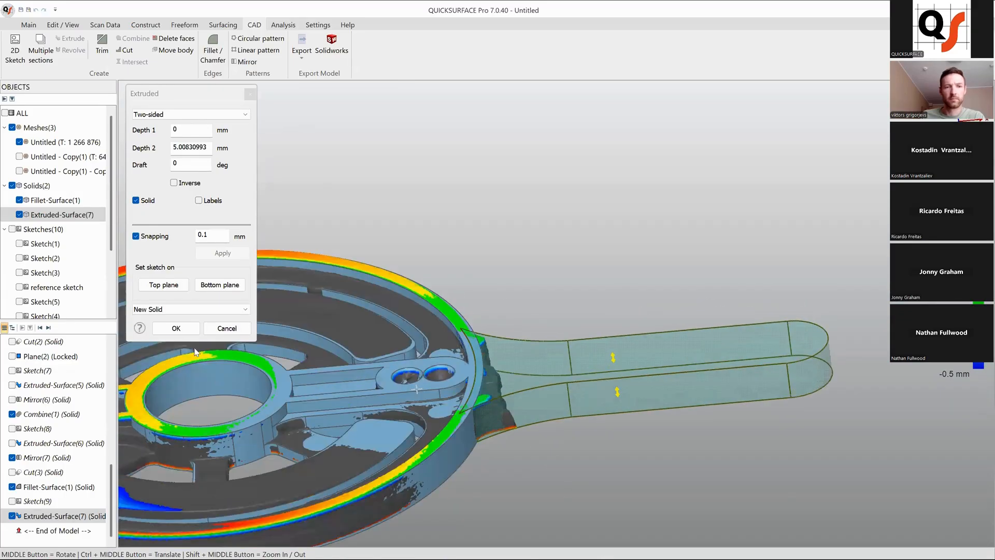
- Change the handle extrusion's result from a new solid to Combine (Join) and apply it
left_click(188, 311)
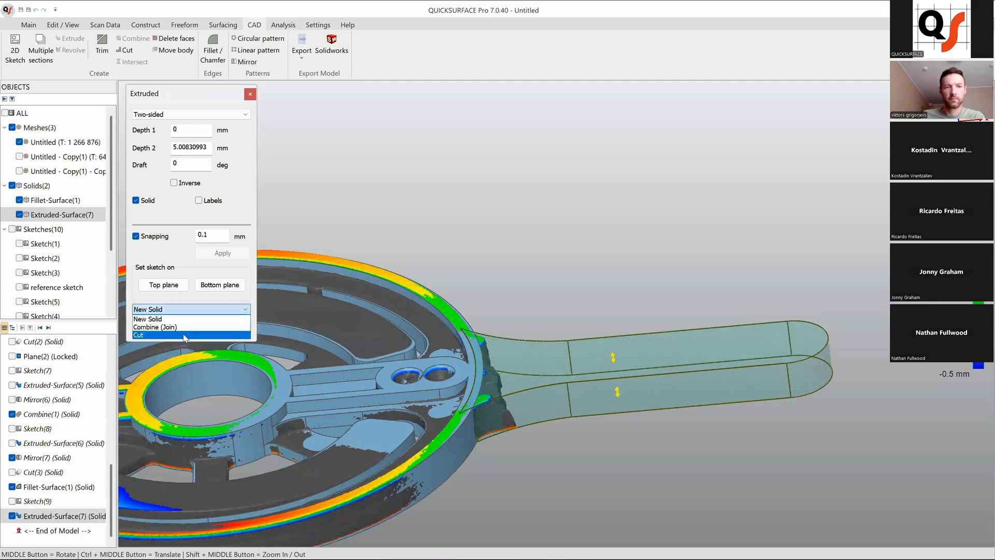
left_click(190, 328)
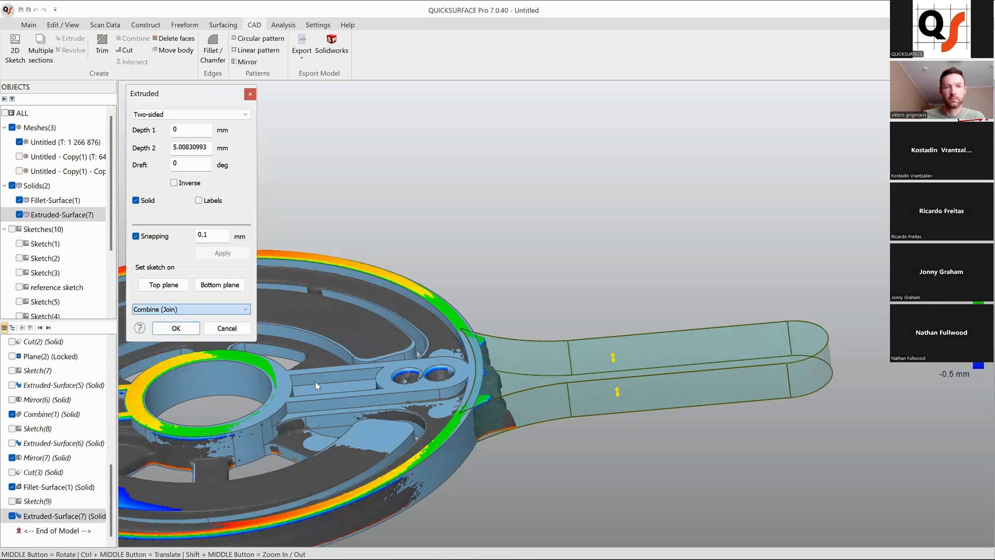
left_click(178, 329)
- Create a sketch on the handle's top face with the option to create the sketch on the slicing plane turned off
scroll(498, 362, "down", 3)
middle_click_drag(551, 363, 521, 362)
left_click(521, 361)
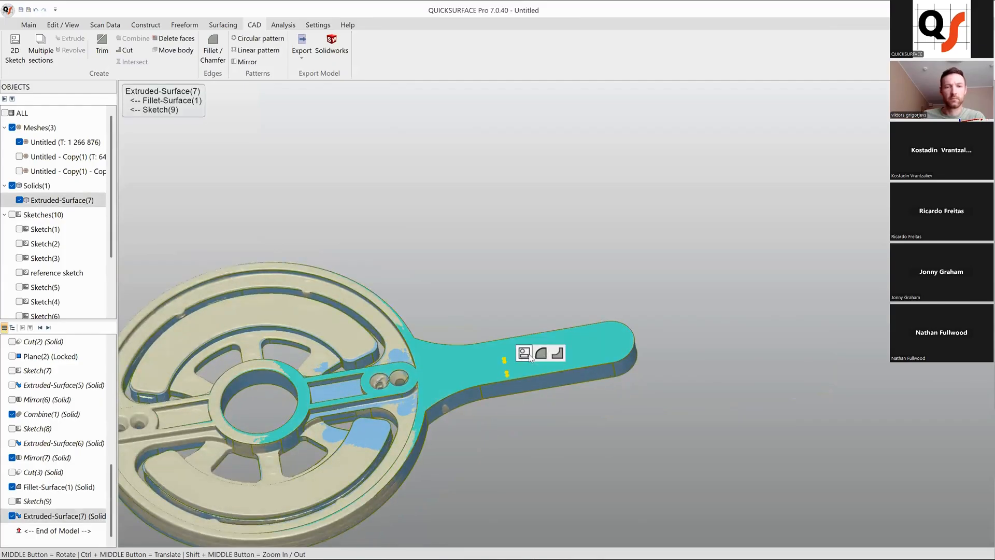
left_click(524, 354)
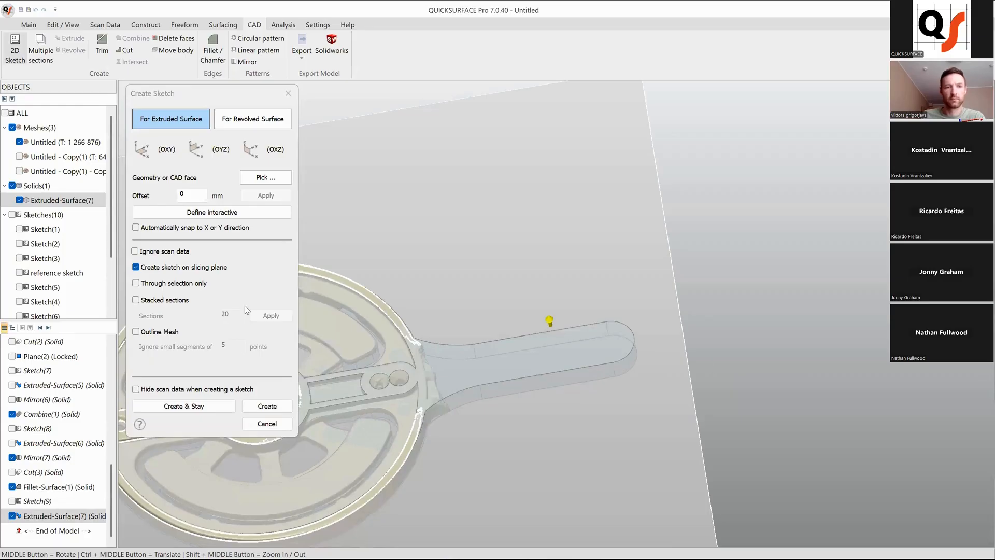
left_click(157, 268)
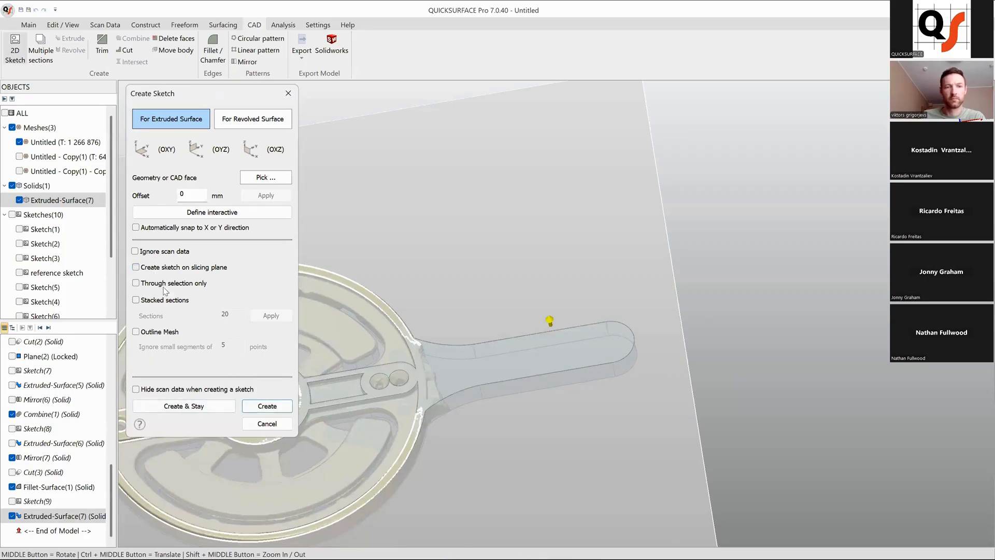
left_click(267, 407)
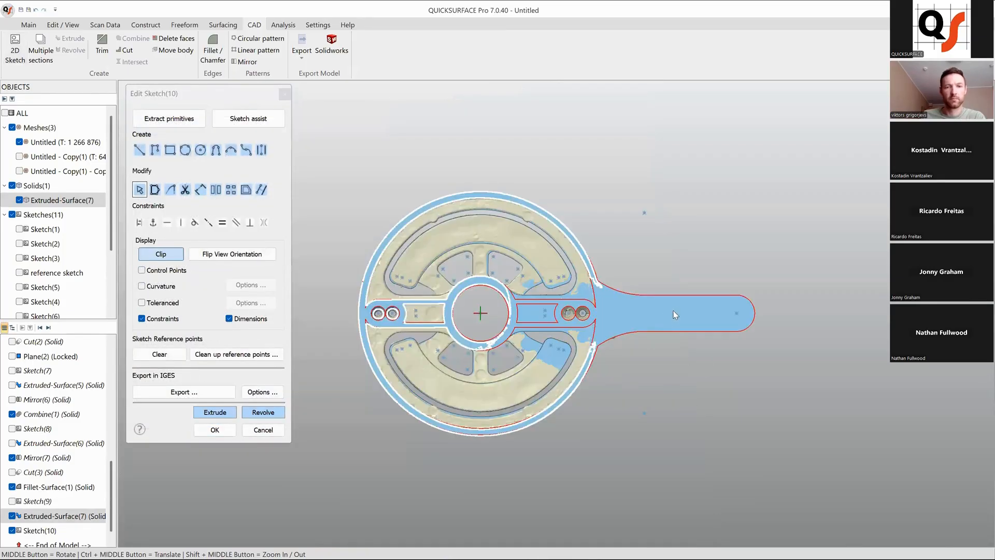
- Project the handle's outer edges into the sketch, covering both rim arcs, both straight sides and the rounded end
scroll(471, 328, "up", 5)
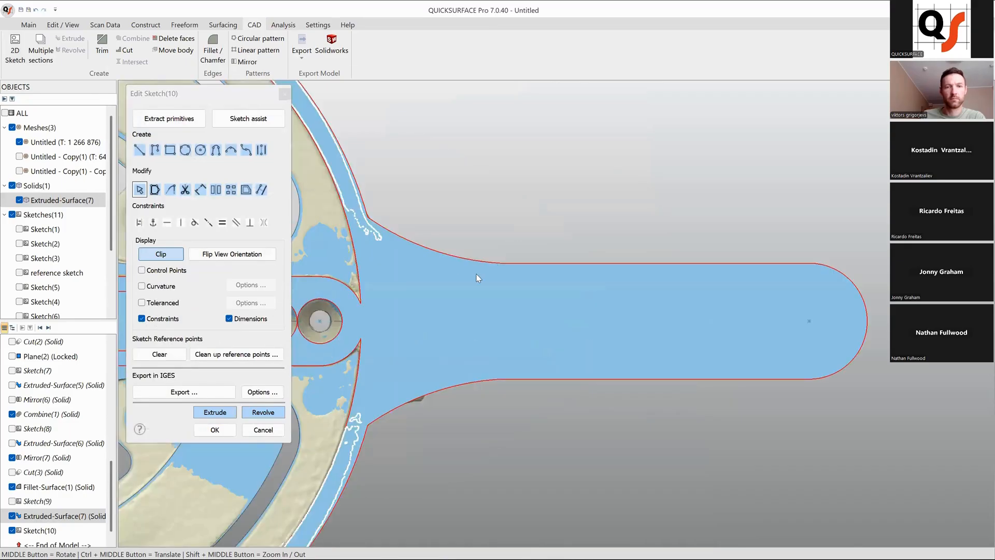
left_click(263, 191)
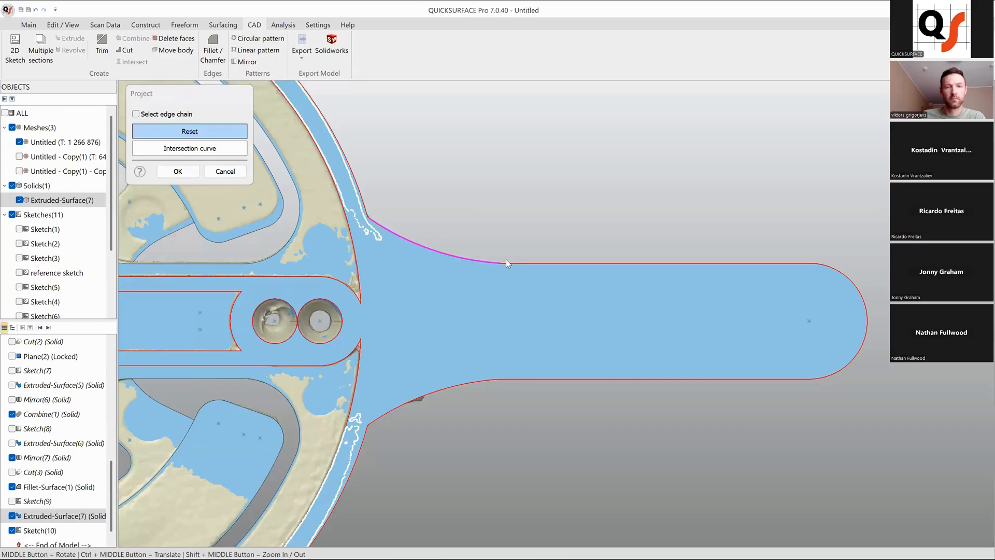
left_click(514, 263)
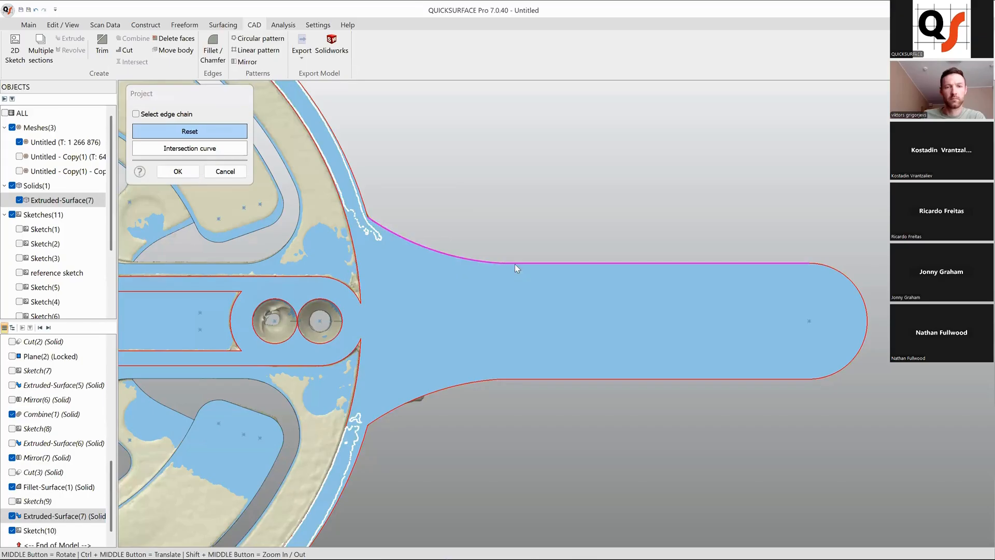
left_click(847, 277)
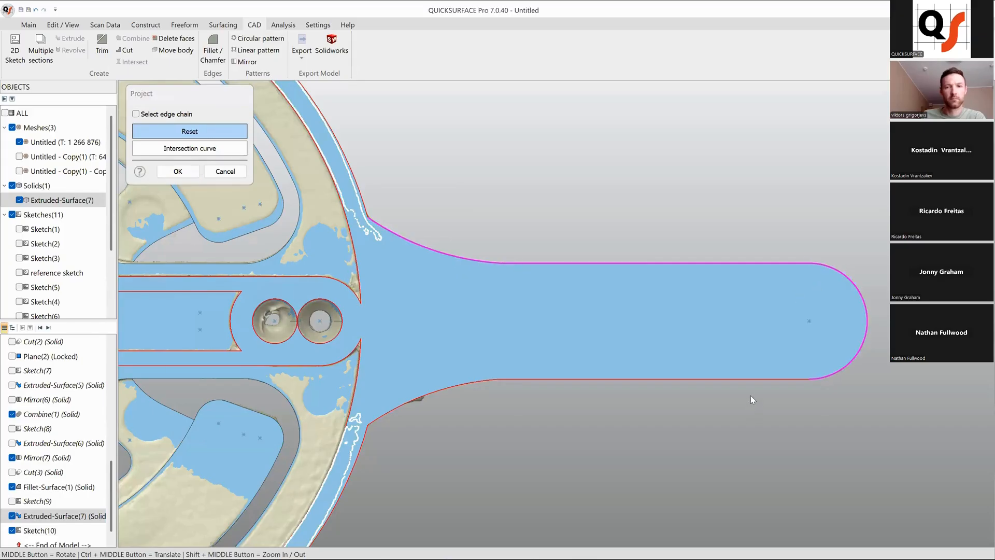
left_click(501, 411)
left_click(479, 380)
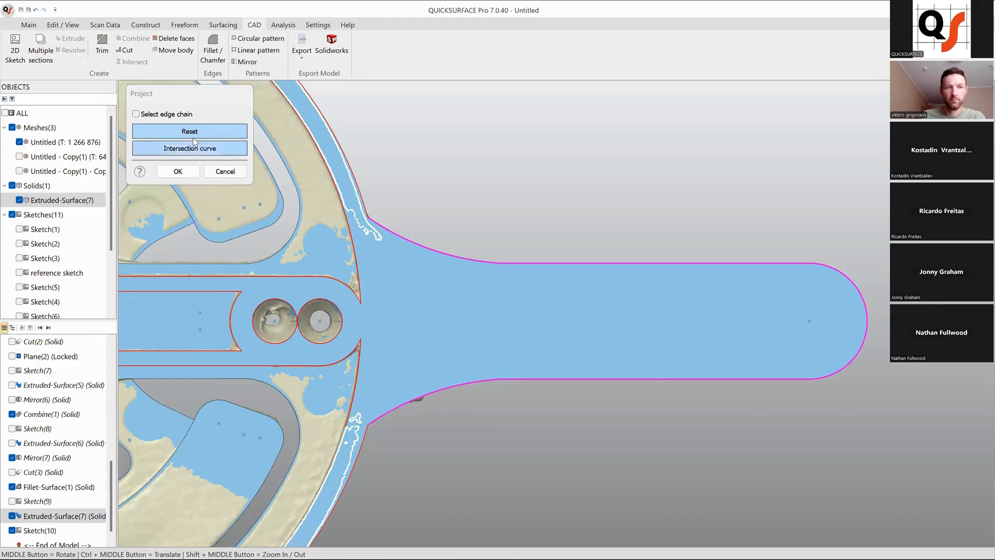
left_click(178, 171)
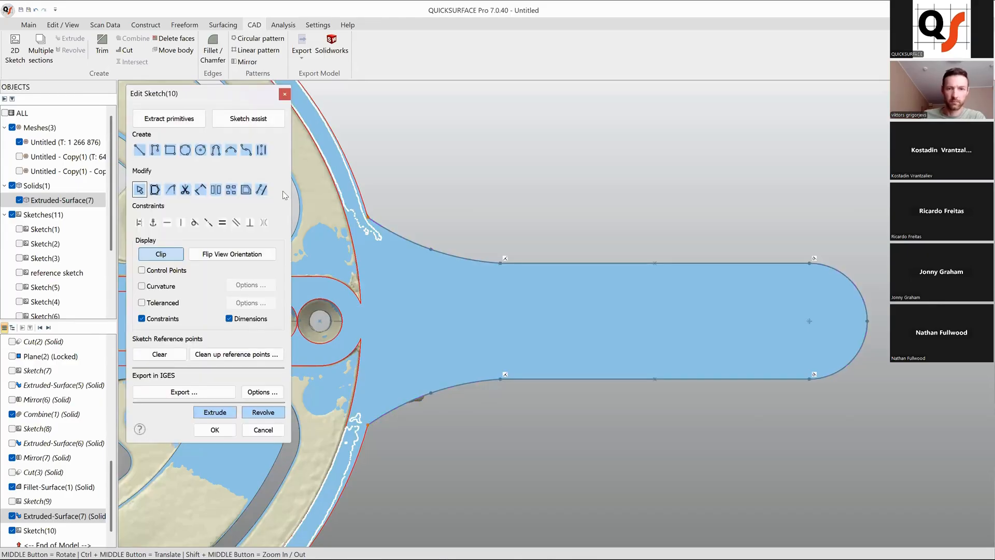
- Offset the projected handle outline inward by 2 mm with intersection corners
left_click(469, 261)
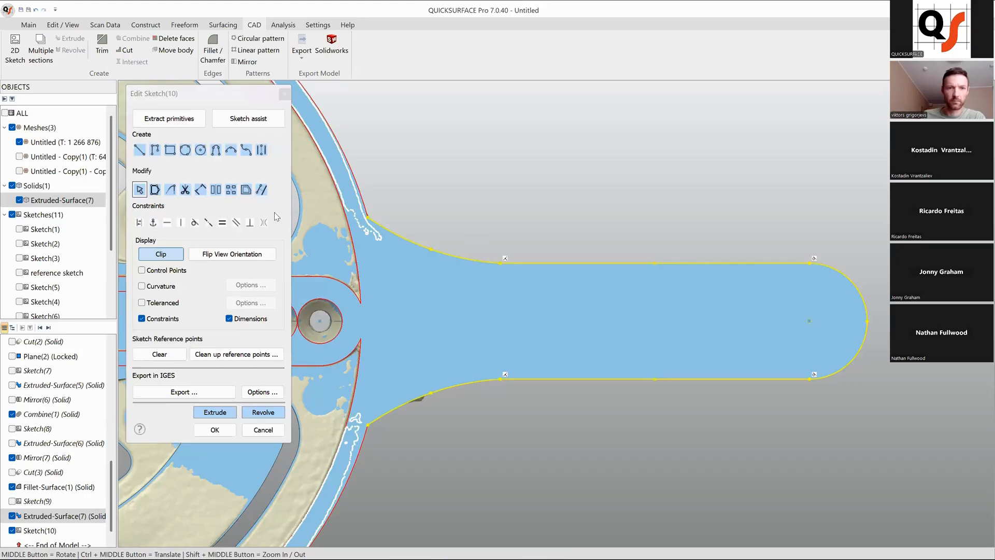
left_click(245, 190)
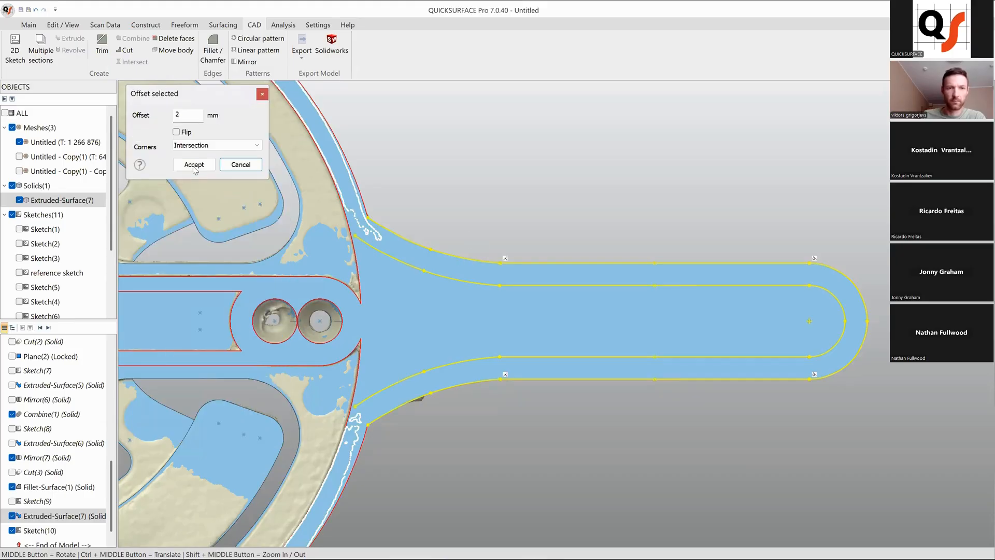
left_click(194, 165)
- Convert the projected outer handle outline to construction geometry, keeping the inner offset as the profile
left_click(486, 265)
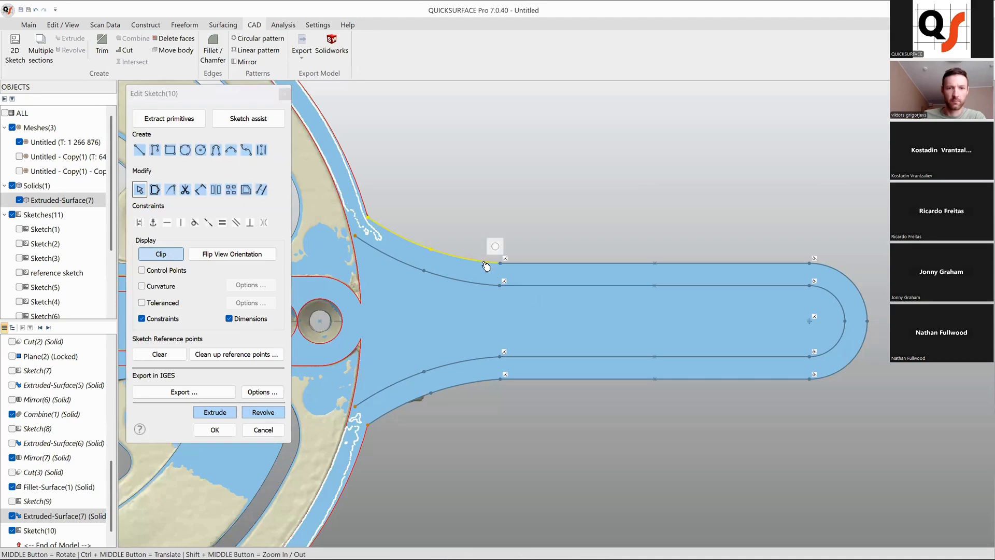
right_click(483, 262)
left_click(542, 319)
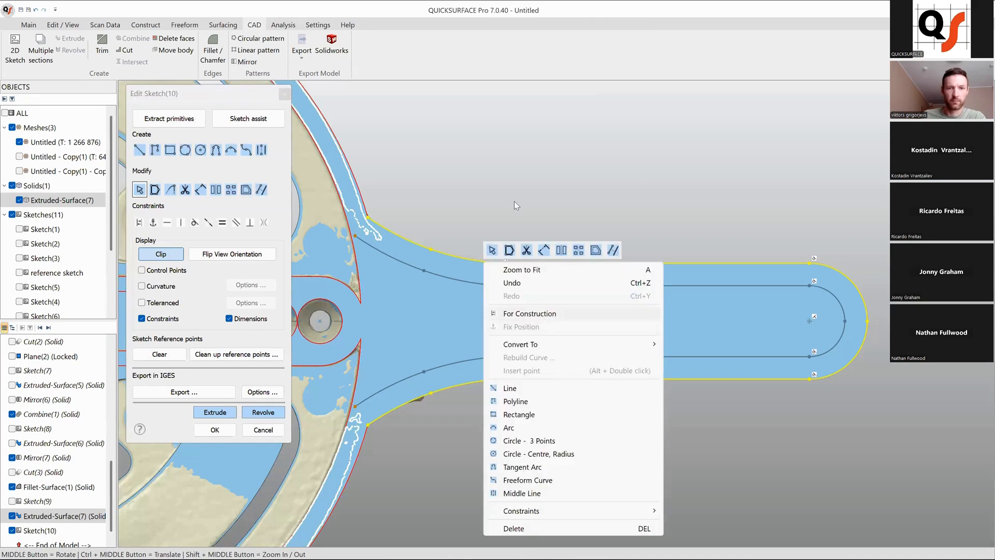
- Make the combined wheel and handle solid transparent and finish the handle offset sketch
scroll(514, 201, "down", 2)
right_click(62, 205)
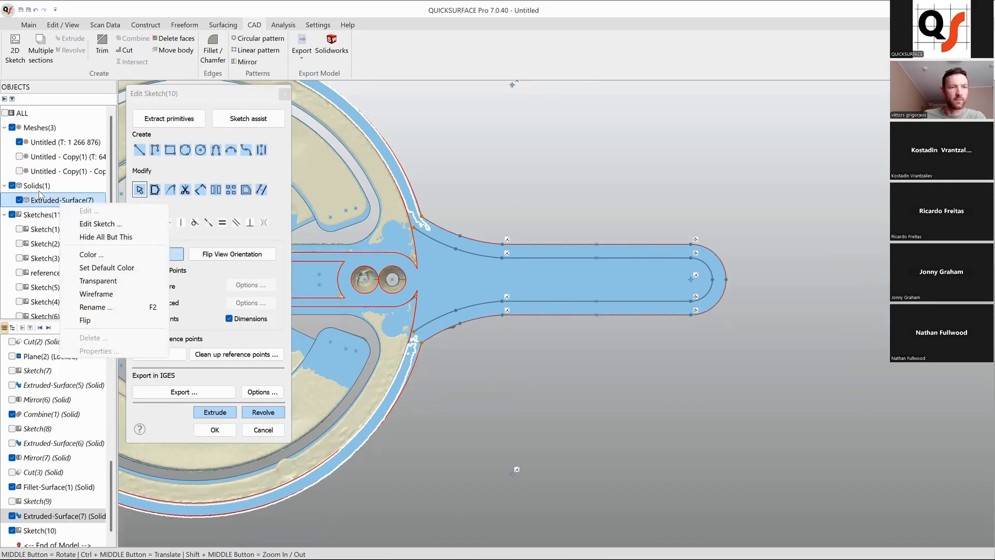
left_click(99, 282)
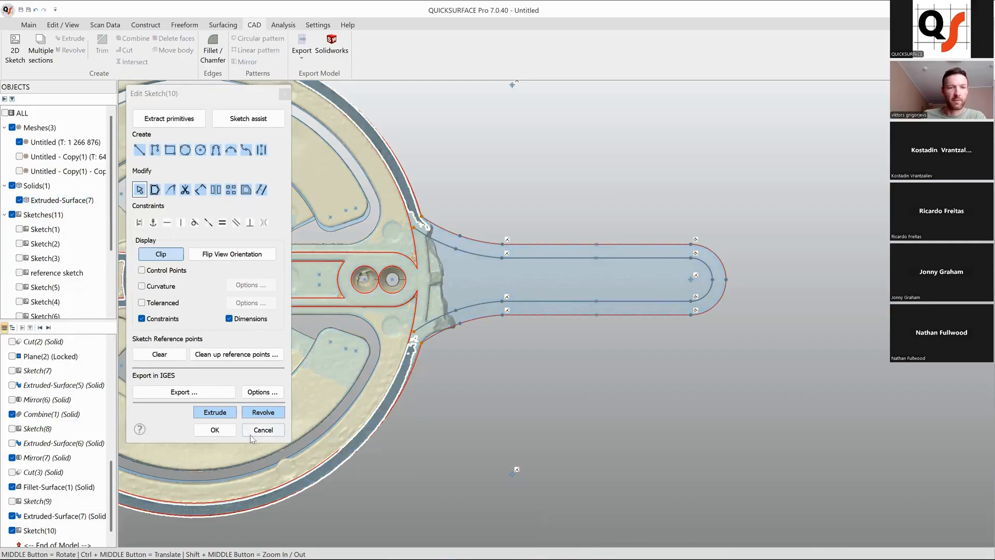
left_click(215, 430)
- Turn off transparency for the combined wheel and handle solid
middle_click_drag(450, 342, 631, 281)
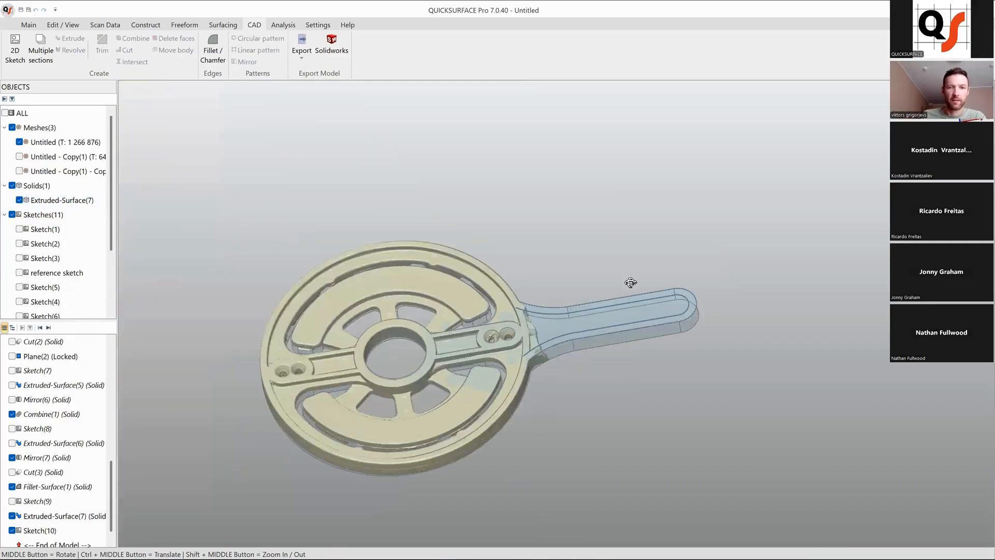
scroll(631, 282, "up", 5)
middle_click_drag(529, 161, 450, 333)
scroll(450, 334, "up", 3)
left_click(450, 333)
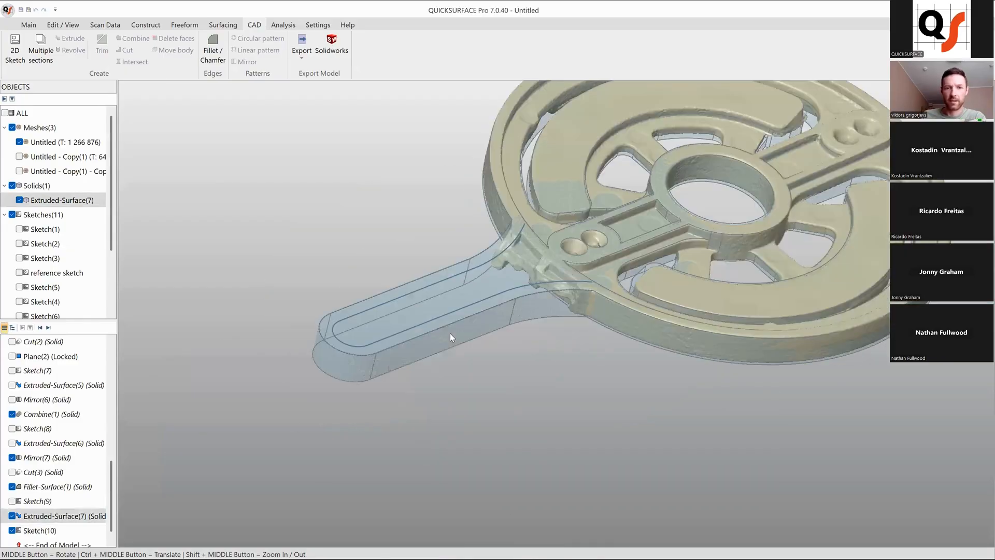
right_click(450, 333)
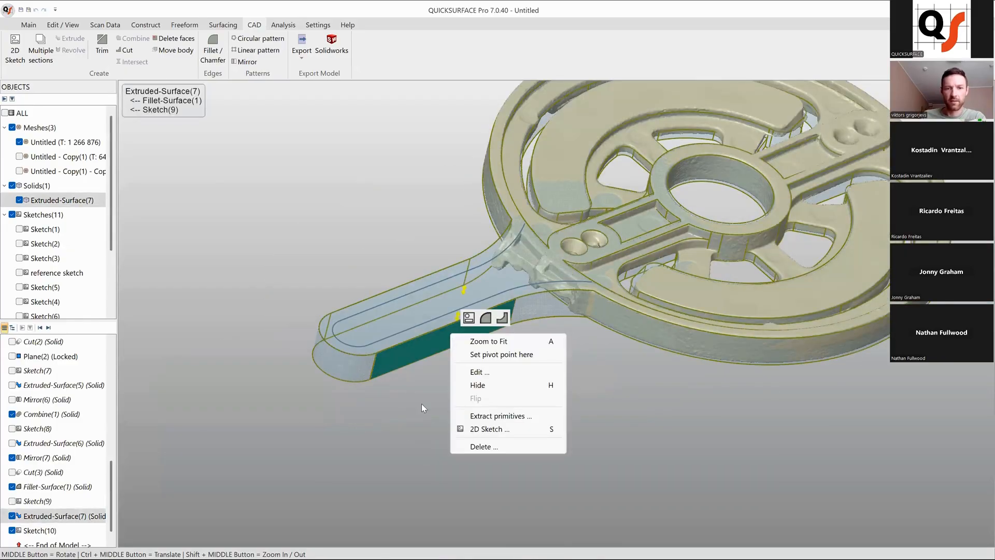
left_click(423, 408)
right_click(39, 200)
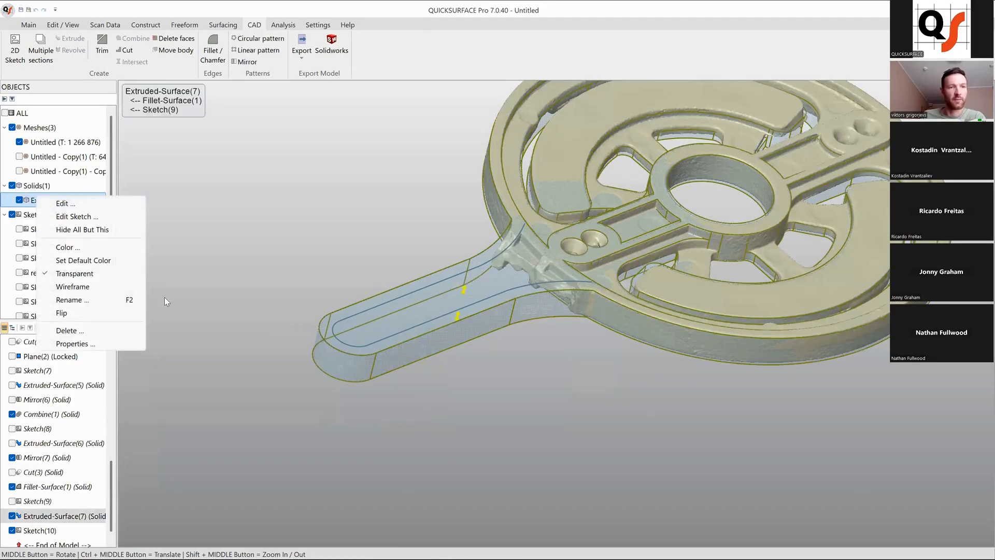
left_click(75, 273)
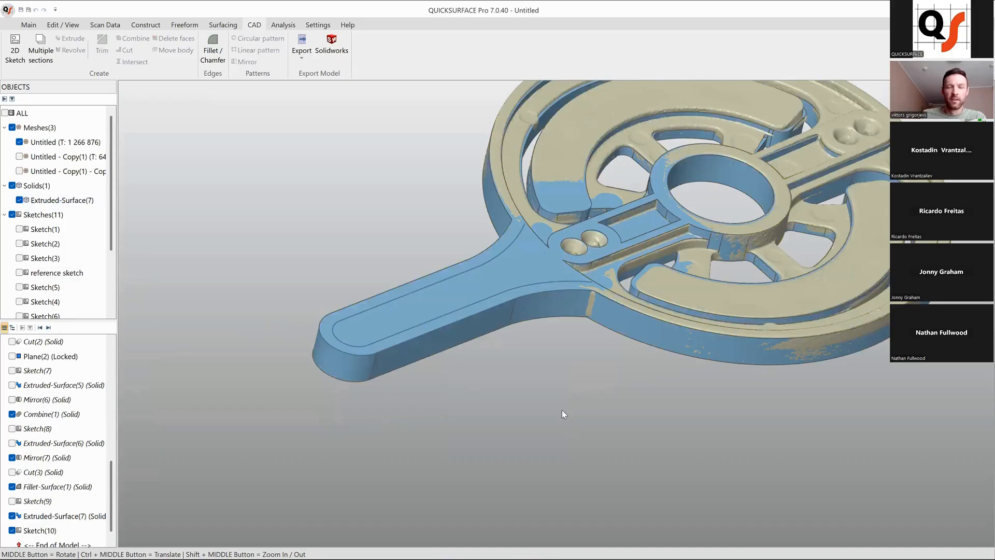
- Reopen the handle's inset offset sketch for editing
middle_click_drag(578, 363, 515, 409, "ctrl")
scroll(44, 472, "down", 1)
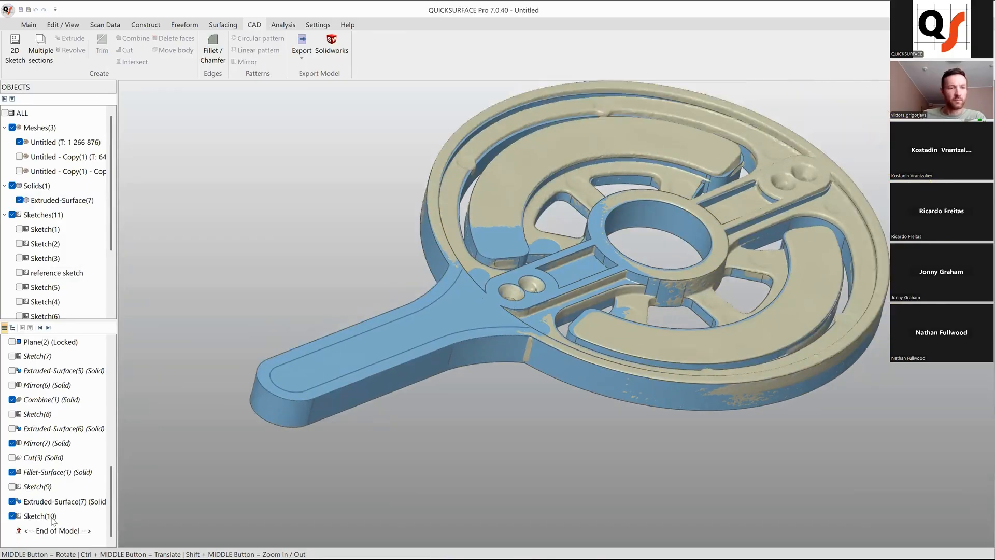
right_click(51, 517)
left_click(77, 356)
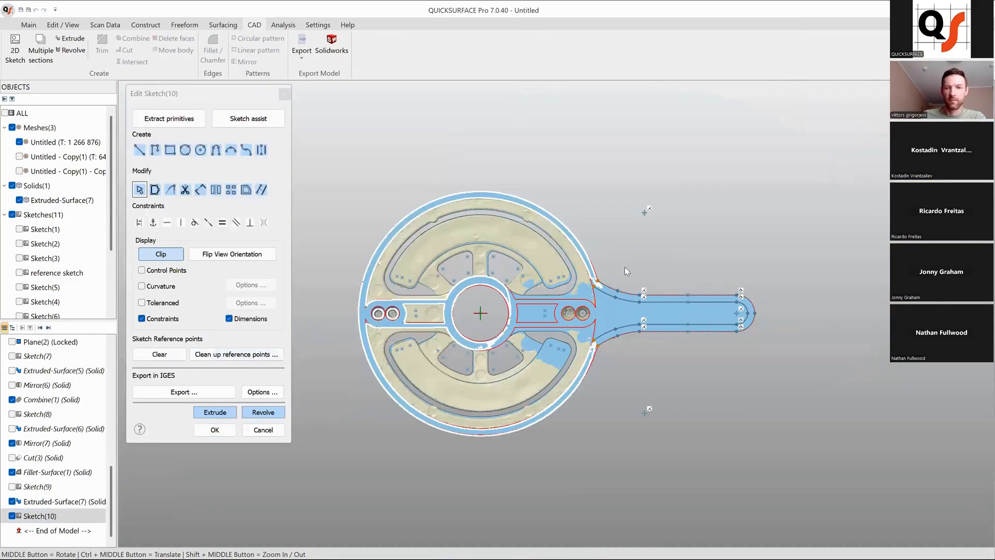
- Project the wheel rim's outer circular edge into the sketch so its arc crosses the handle's base
scroll(625, 275, "up", 3)
mouse_move(626, 281)
middle_mouse_down("ctrl")
mouse_move(568, 443)
mouse_move(553, 331)
mouse_move(518, 311)
middle_mouse_up("ctrl")
scroll(570, 440, "up", 2)
scroll(553, 334, "down", 1)
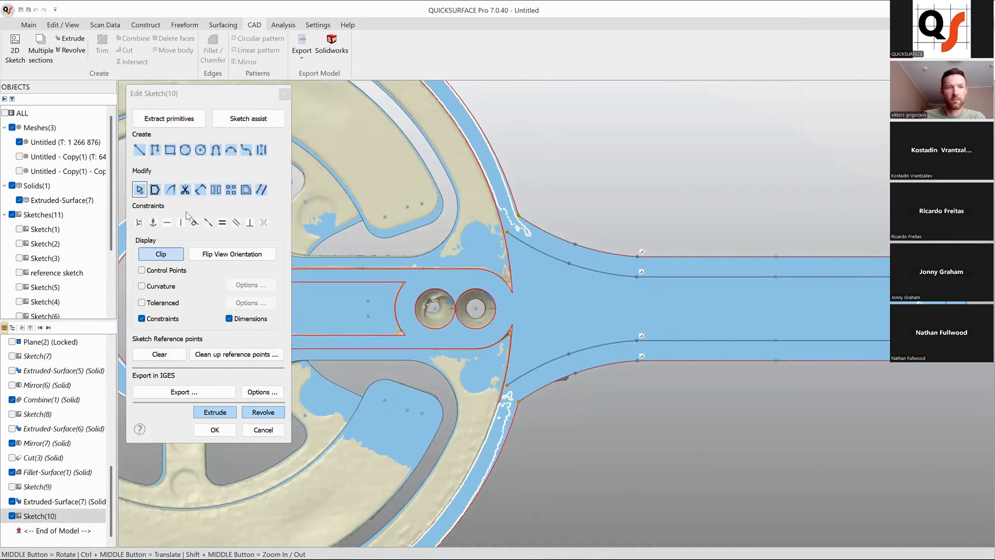
left_click(261, 190)
left_click(527, 203)
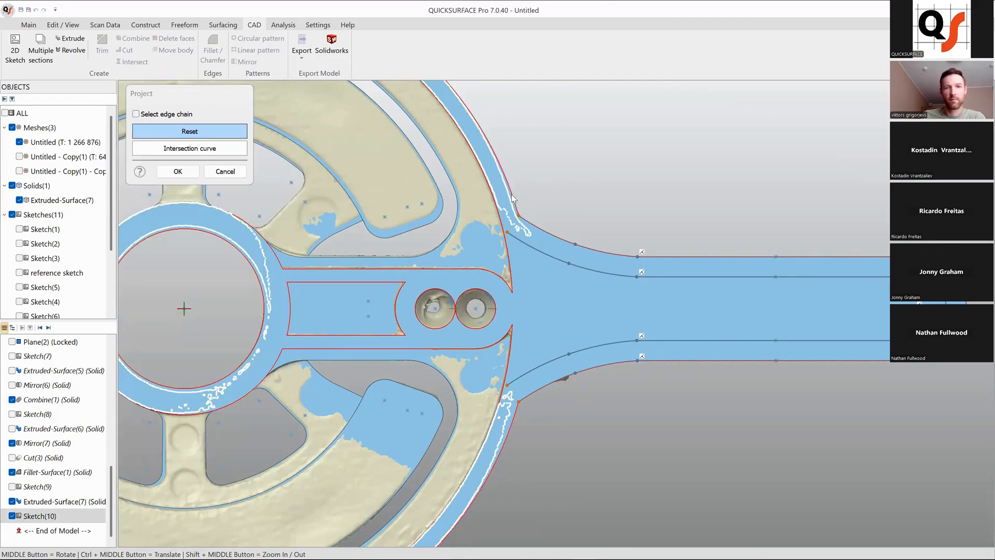
left_click(225, 171)
left_click(261, 190)
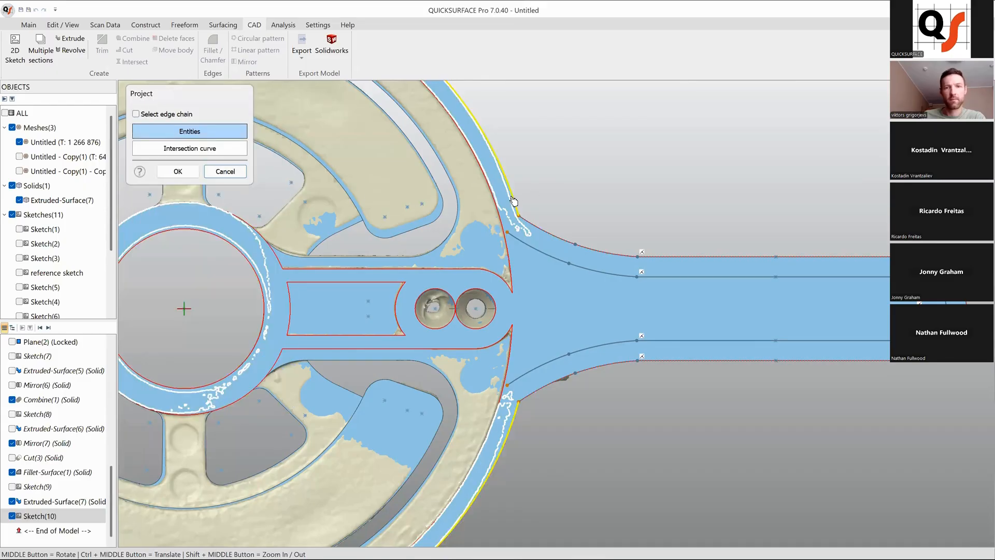
left_click(177, 171)
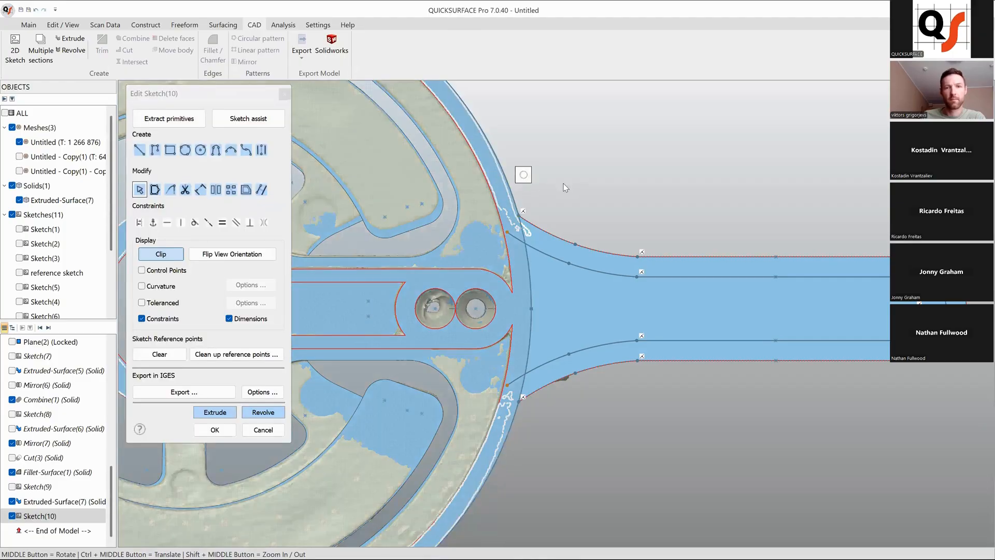
- Trim both ends of the projected rim arc where they extend beyond the inner offset curves
left_click(187, 193)
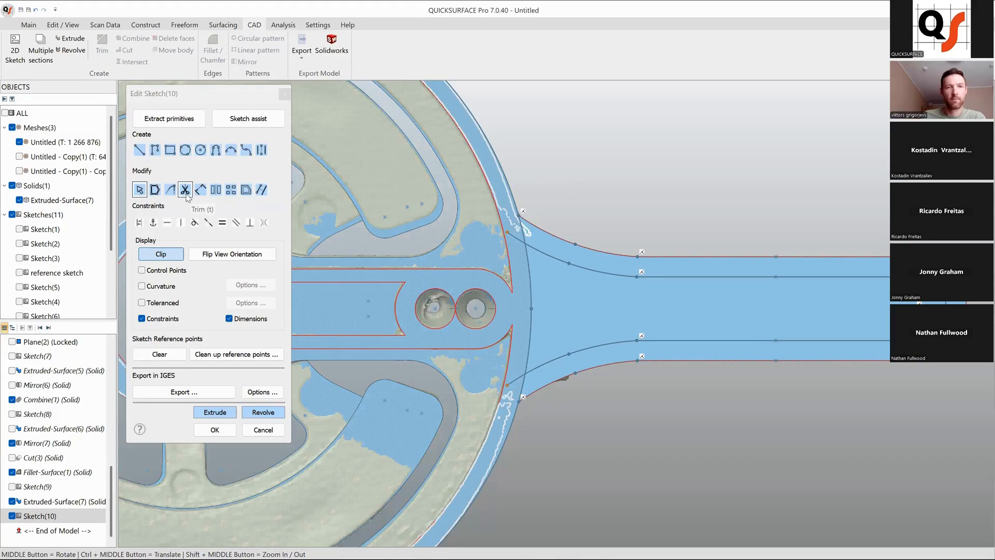
left_click(521, 230)
left_click(520, 396)
right_click(516, 425)
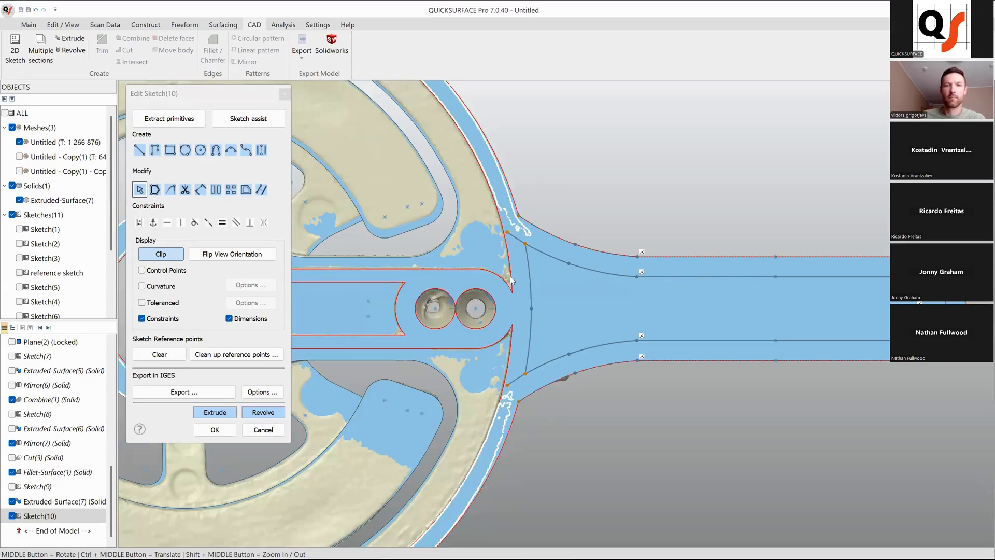
- Trim the two offset curve ends that overshoot the rim arc, closing the inset handle profile
scroll(516, 271, "up", 3)
left_click(185, 190)
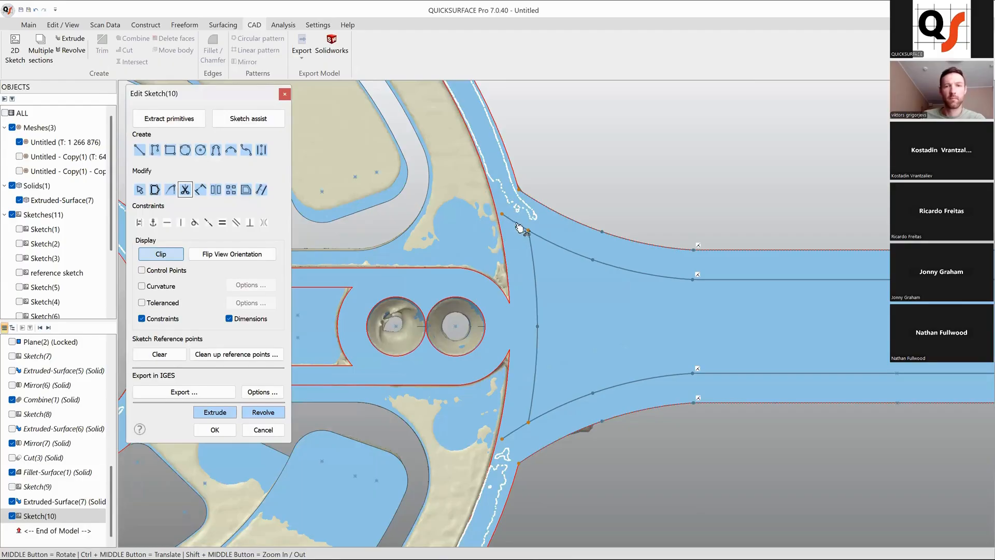
left_click(517, 221)
left_click(516, 428)
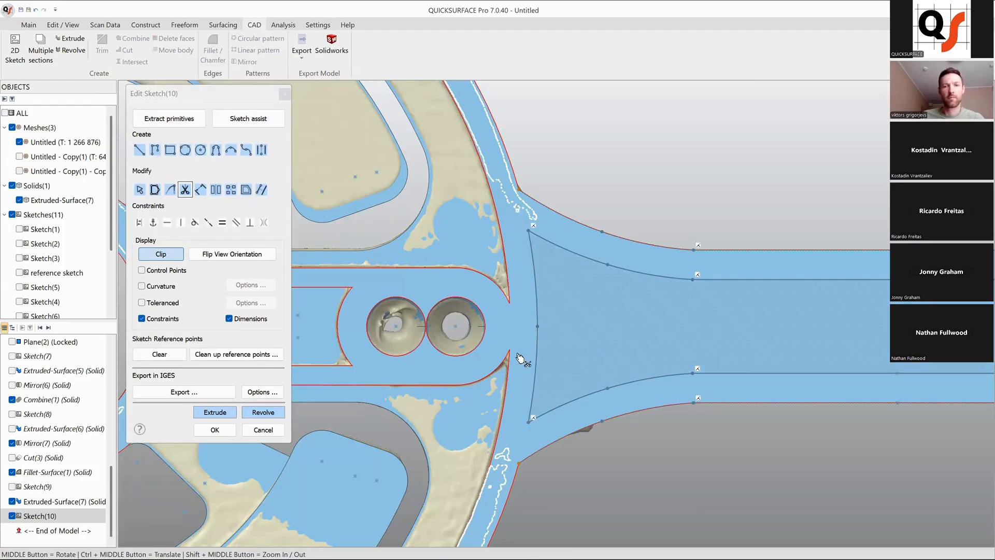
right_click(539, 358)
- Extrude the inset profile as a two-sided cut, 13.37859535 mm one way and 1.58059523 mm down to the arm's pocket floor
left_click(228, 415)
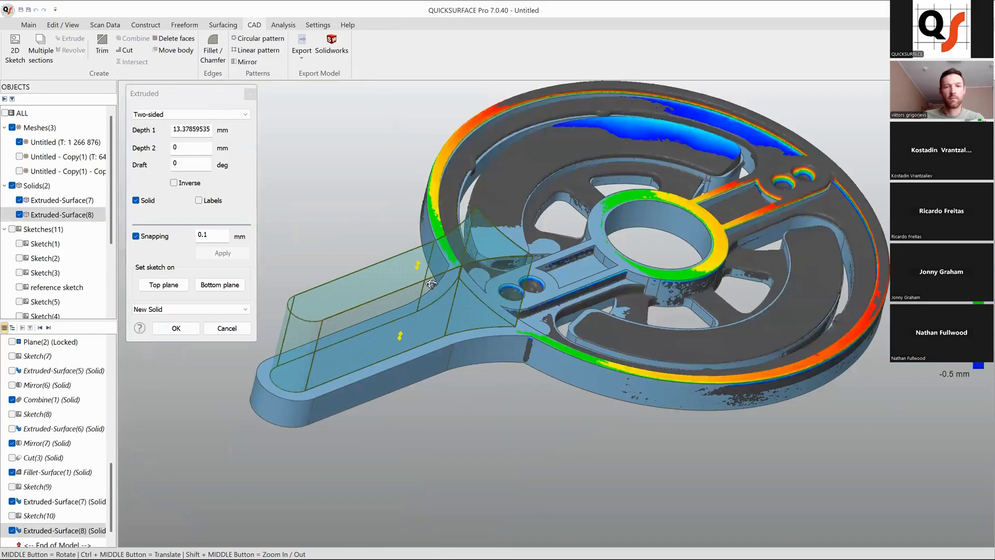
middle_click_drag(431, 283, 673, 274)
scroll(581, 301, "up", 5)
left_click(751, 255)
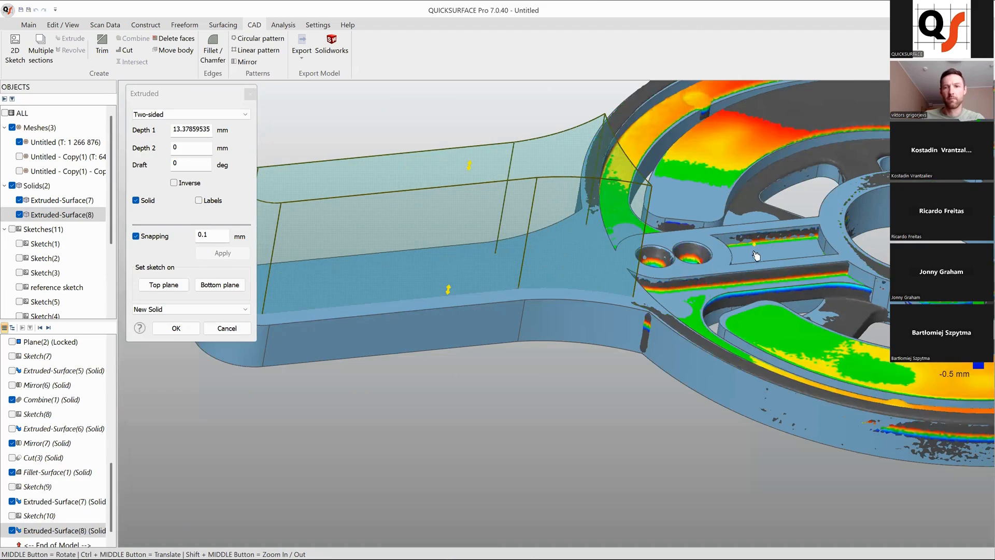
left_click(191, 310)
left_click(193, 324)
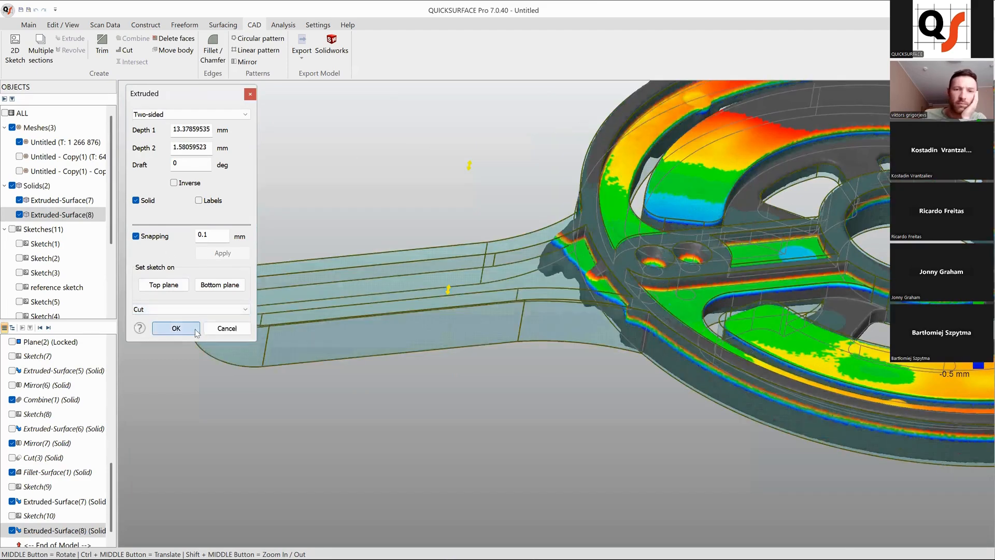
left_click(175, 329)
middle_click_drag(571, 332, 572, 426)
scroll(580, 404, "up", 5)
middle_click_drag(397, 207, 464, 256)
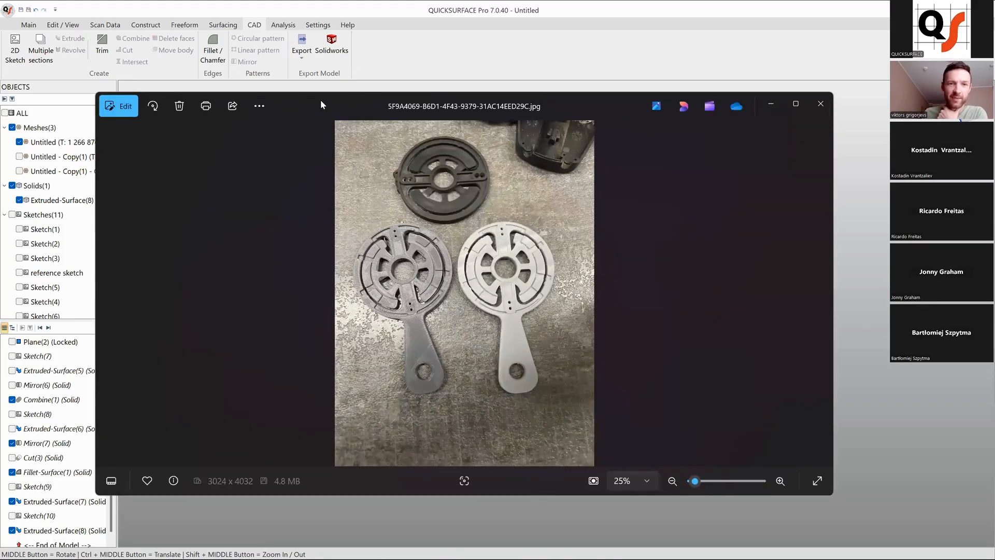
- Examine the photo of the original wheel and the two manufactured copies, comparing their wheels and handles, and put the photo away
left_click_drag(320, 100, 106, 130)
scroll(282, 340, "up", 5)
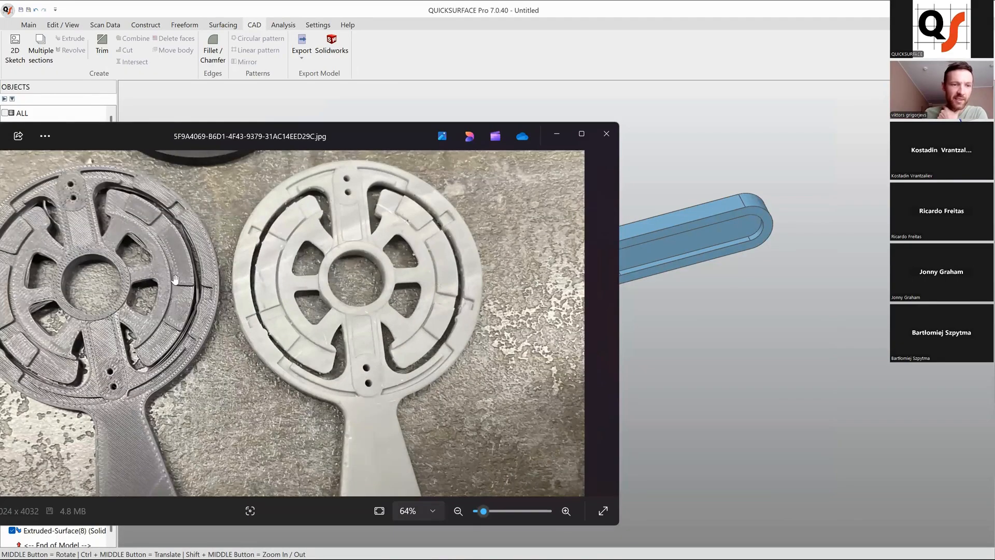
left_click_drag(176, 281, 231, 271)
left_click_drag(212, 361, 239, 275)
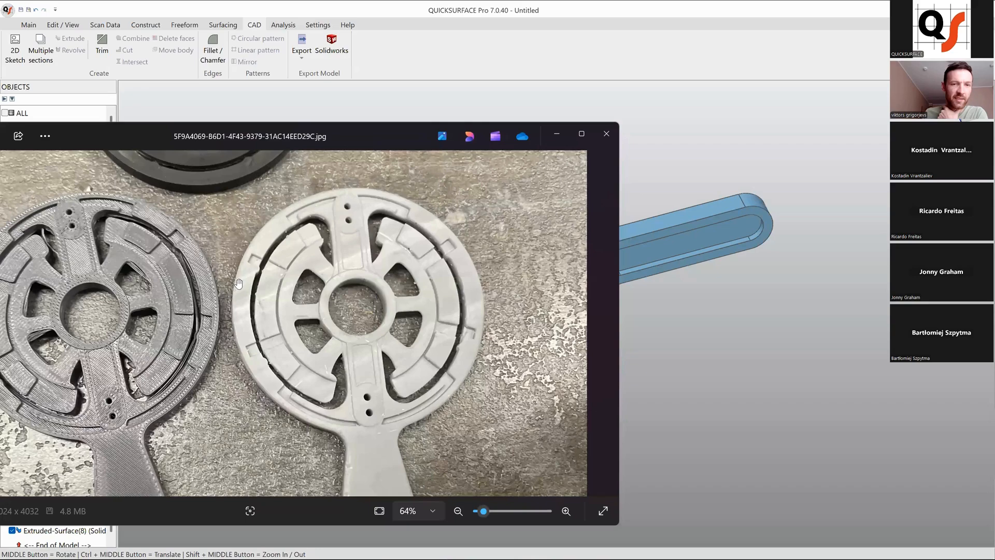
scroll(249, 288, "down", 3)
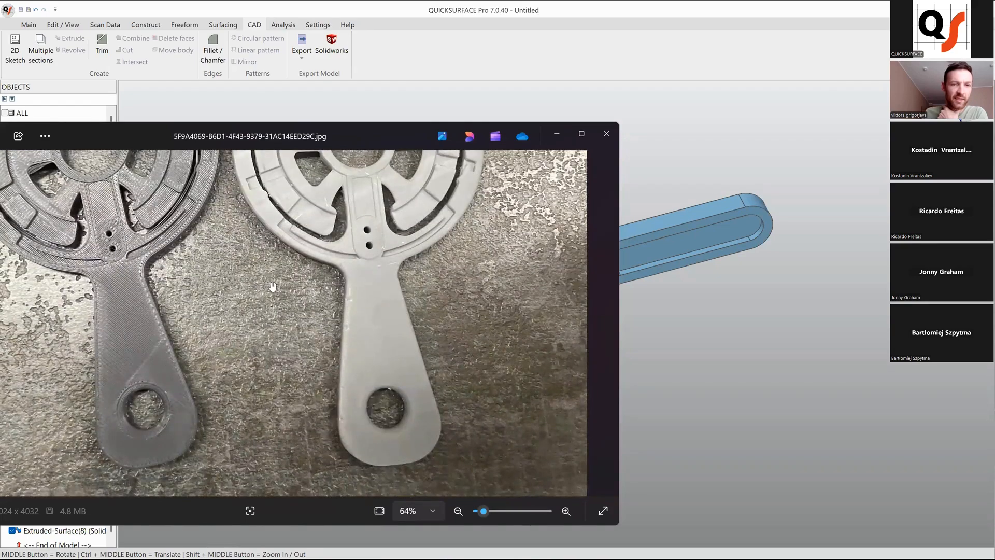
scroll(273, 287, "down", 1)
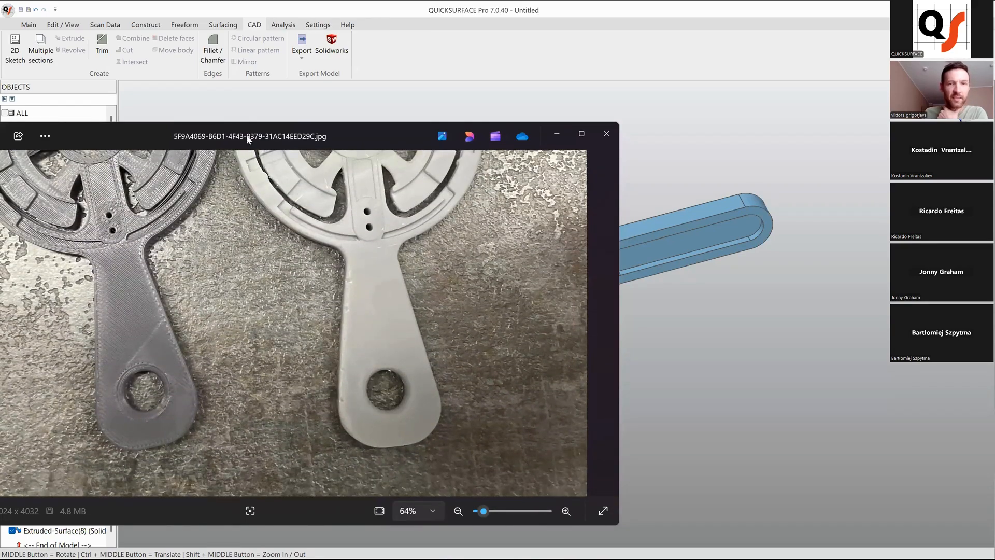
left_click_drag(248, 139, 519, 161)
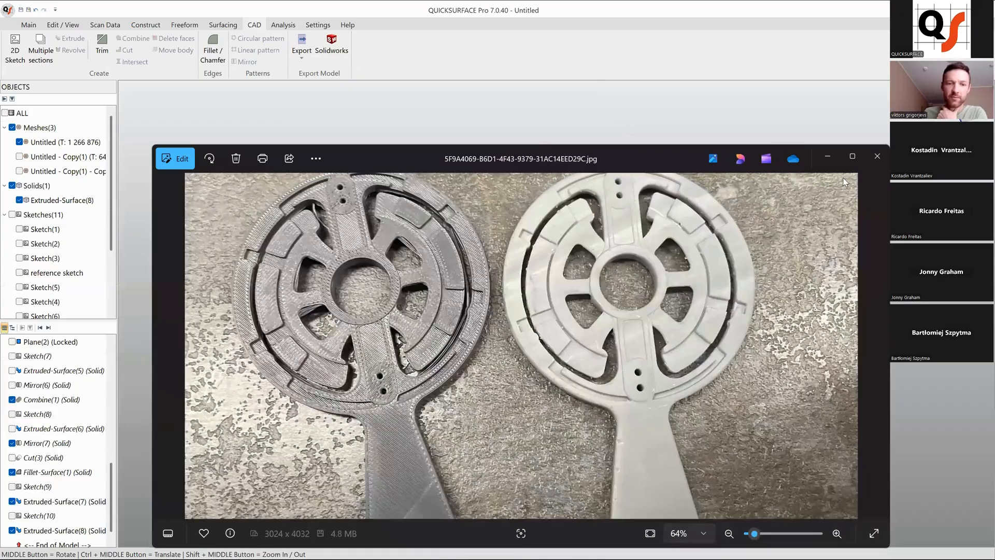
left_click(827, 156)
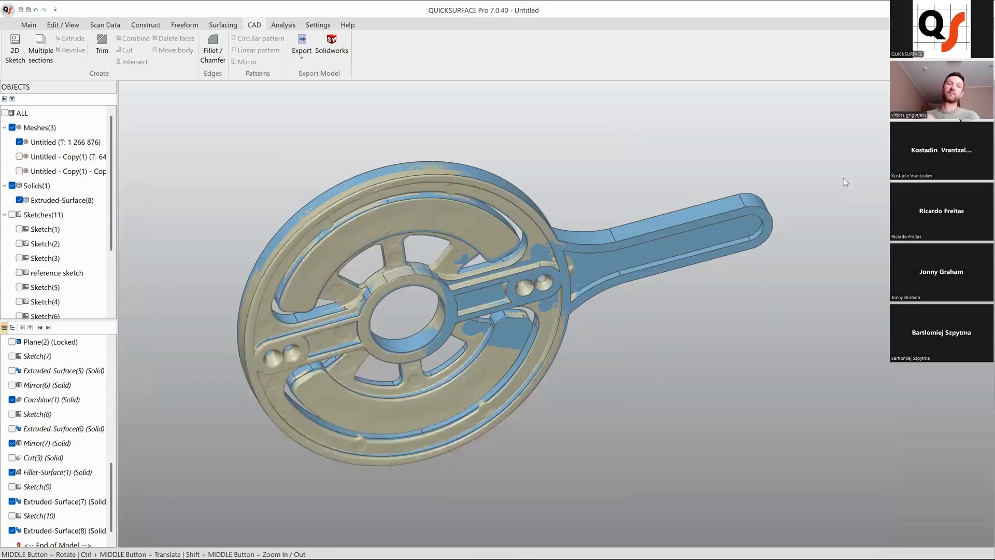